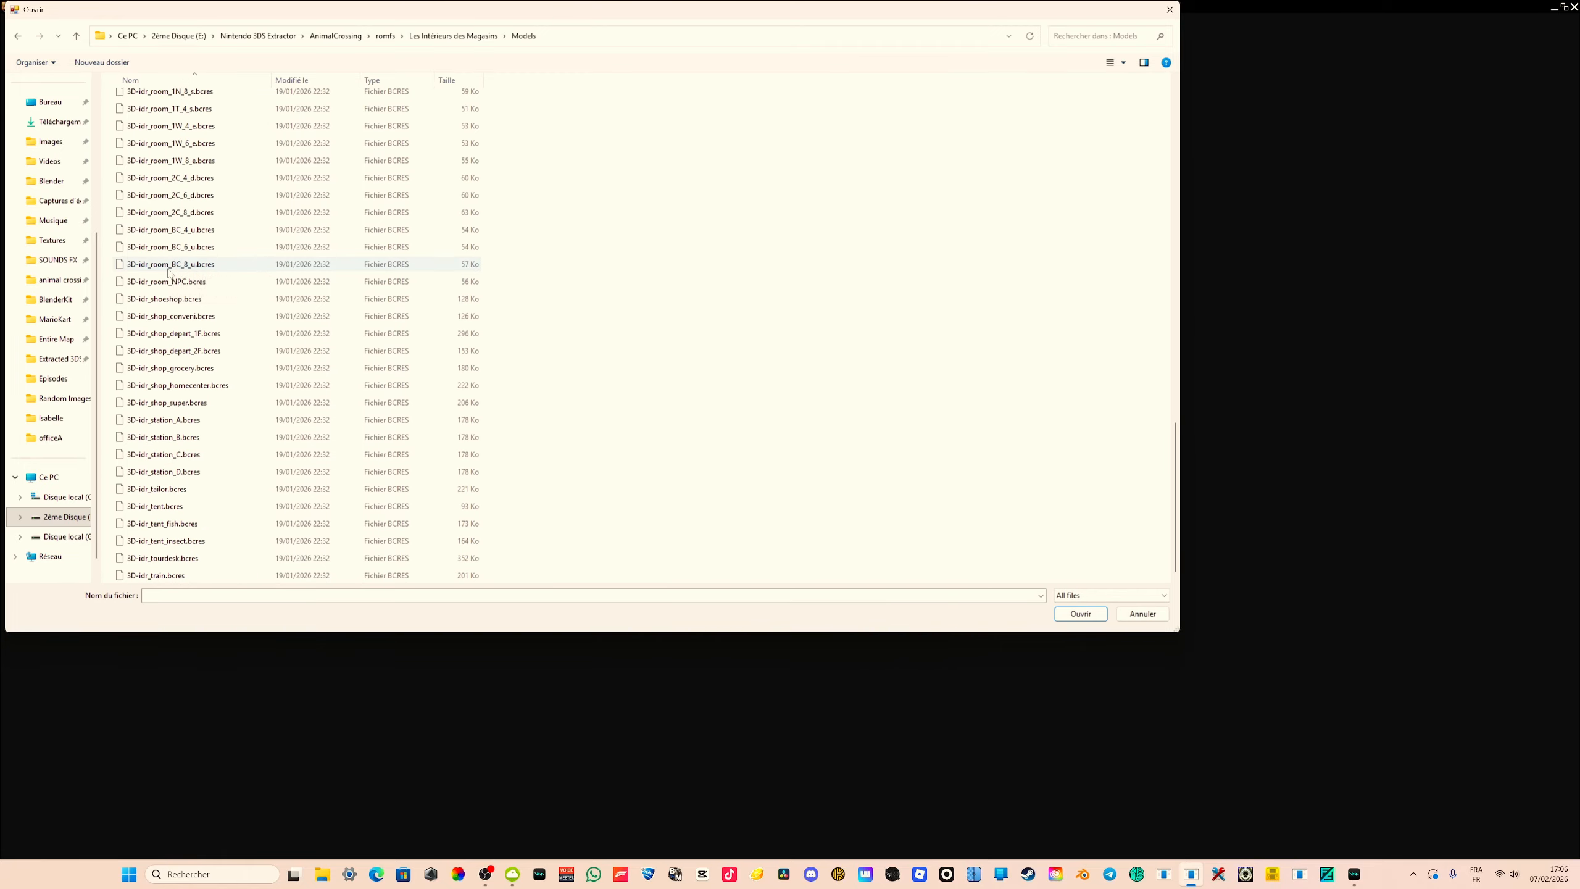
# Look through the interior .bcres files in the Models folder for the town hall interior, down through the museum files
pyautogui.click(167, 540)
pyautogui.click(176, 574)
pyautogui.scroll(18, 176, 152)
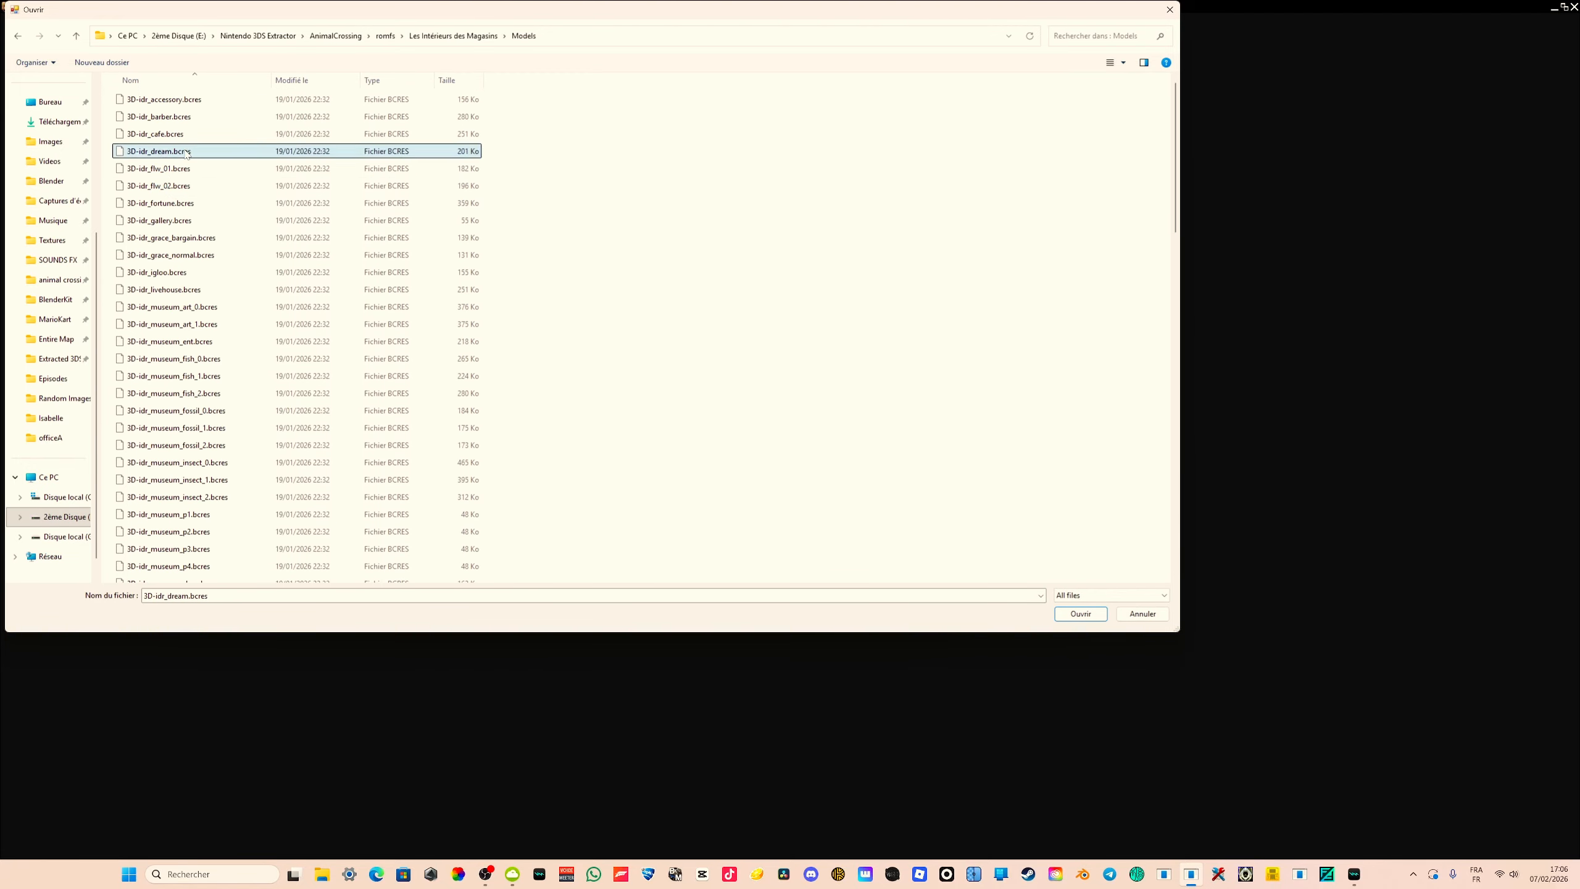
pyautogui.click(186, 221)
pyautogui.click(185, 255)
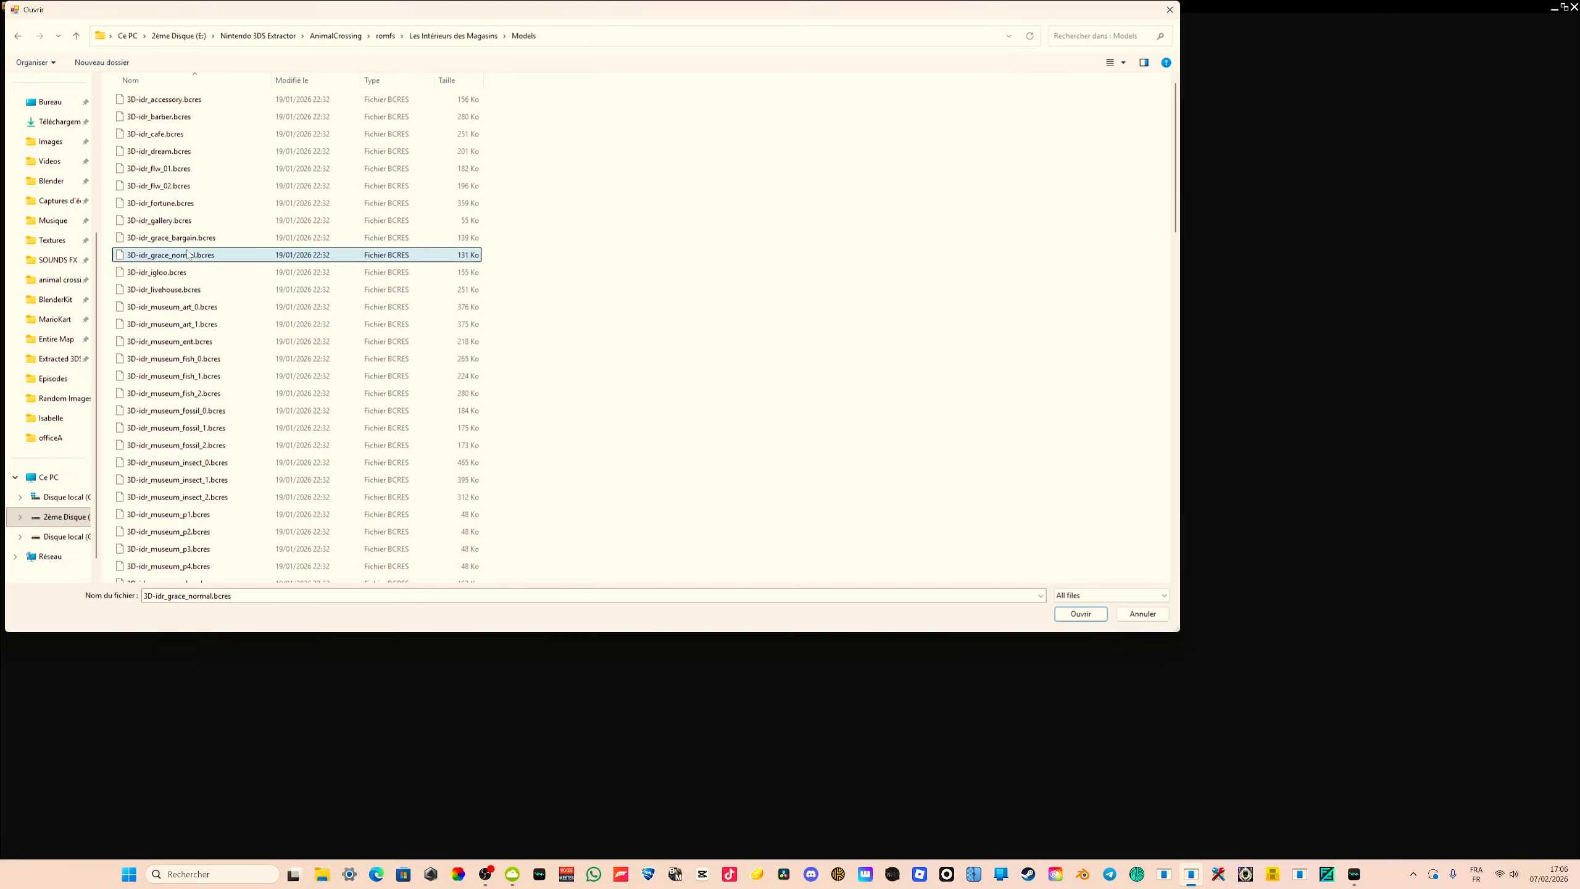
pyautogui.click(184, 242)
pyautogui.click(184, 255)
pyautogui.click(186, 268)
pyautogui.press('Down')
pyautogui.press('Down')
pyautogui.press('Down')
pyautogui.press('Down')
pyautogui.press('Down')
pyautogui.press('Down')
pyautogui.press('Down')
pyautogui.press('Down')
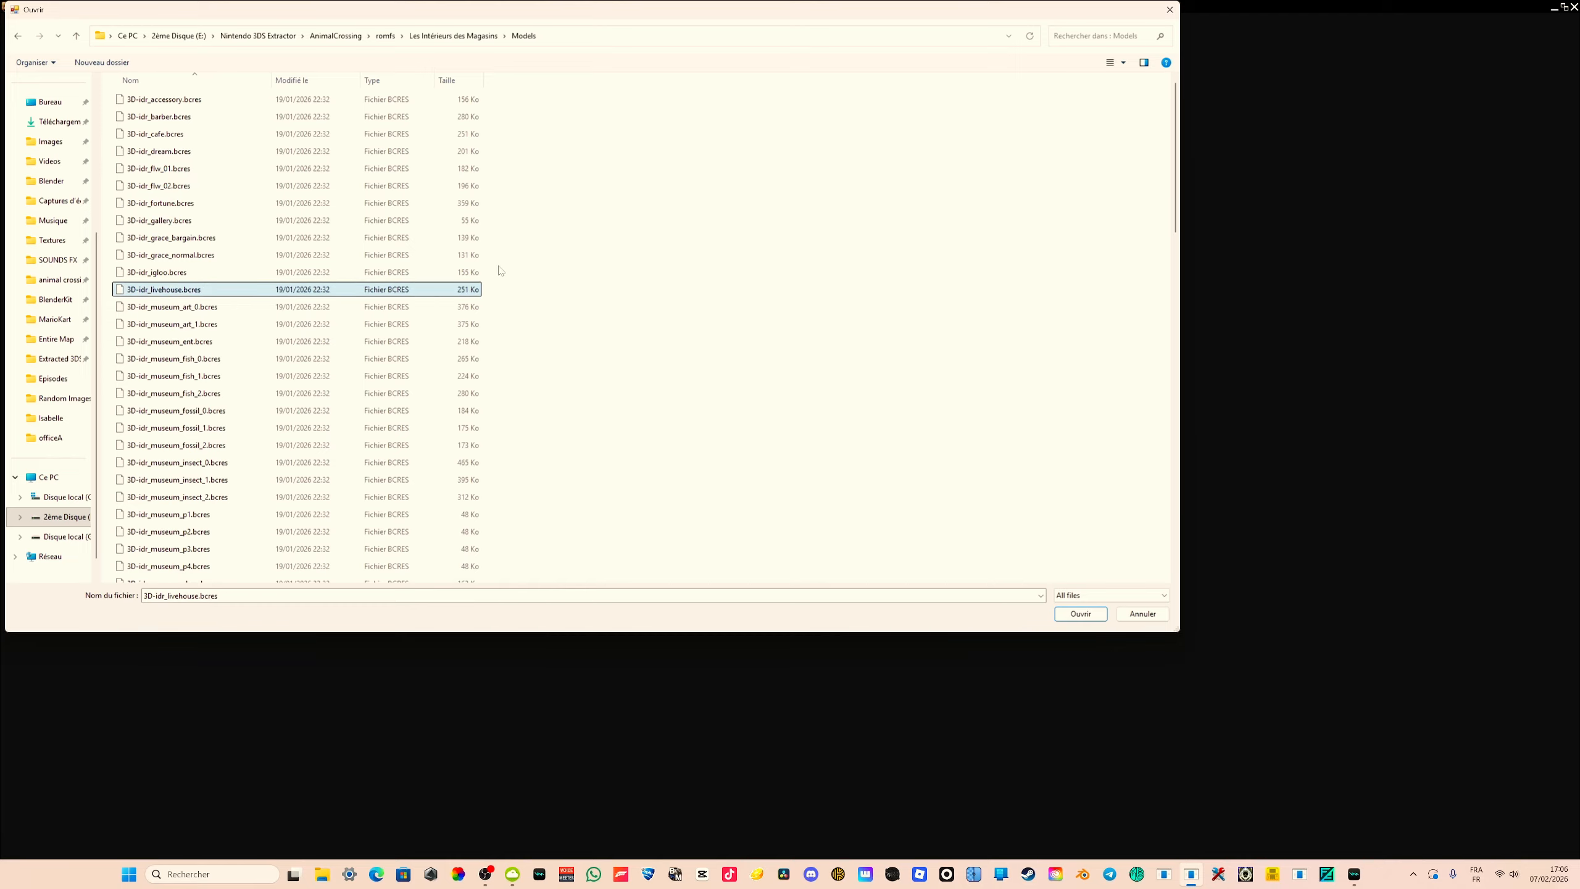
pyautogui.press('Down')
pyautogui.press('Down')
pyautogui.press('Down')
pyautogui.press('Down')
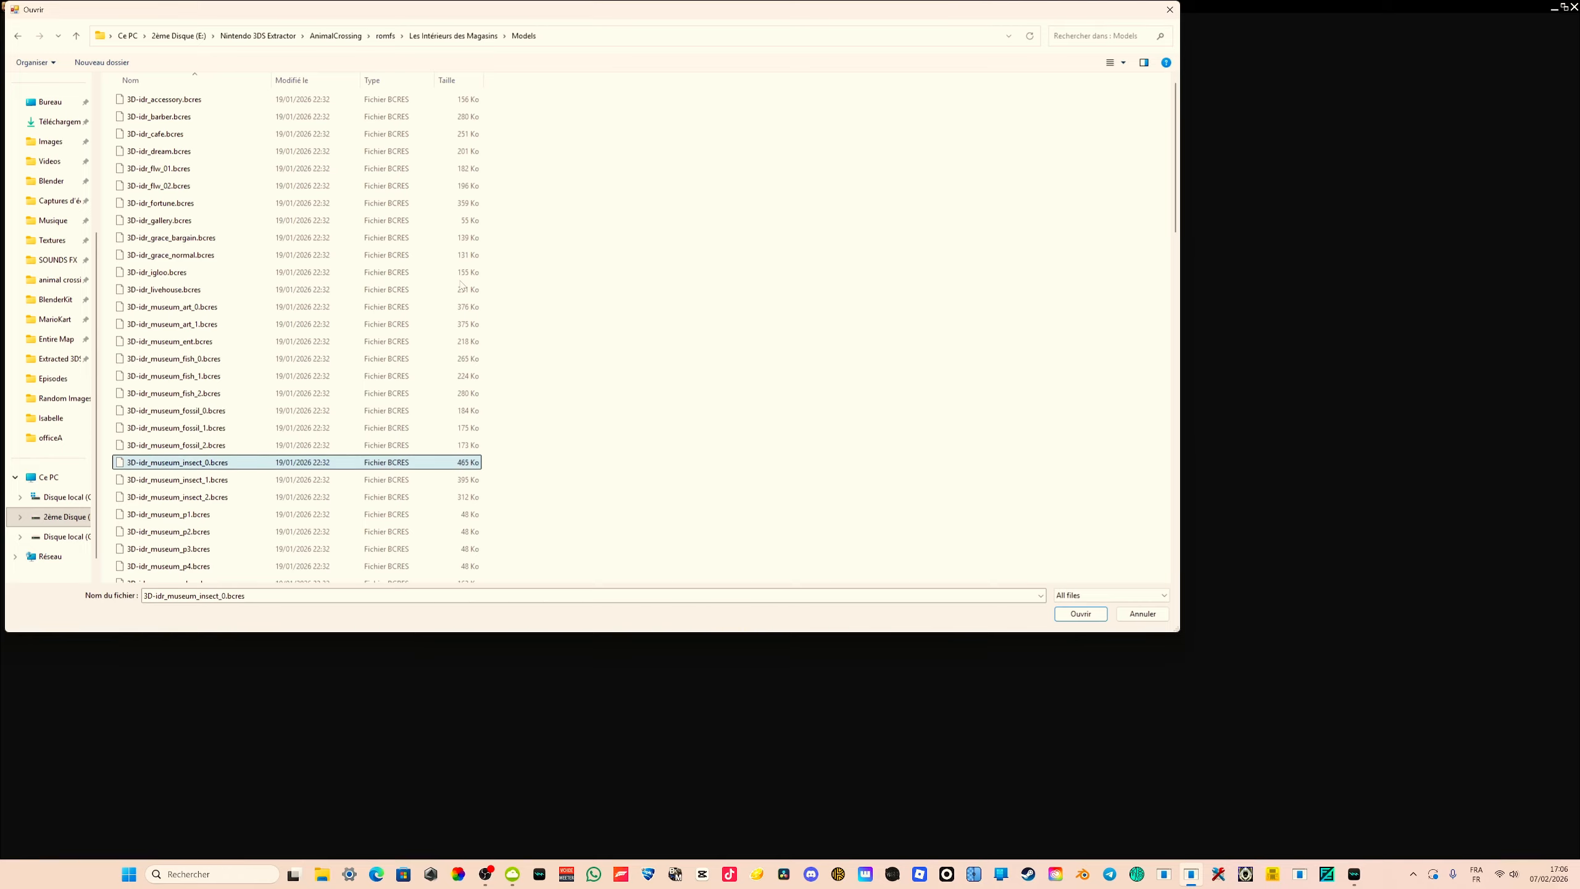
# Continue through the museum, office and real estate files in the Models folder and open an interior model for preview
pyautogui.scroll(-4, 462, 285)
pyautogui.press('Down')
pyautogui.press('Down')
pyautogui.press('Down')
pyautogui.press('Down')
pyautogui.press('Down')
pyautogui.press('Down')
pyautogui.press('Down')
pyautogui.press('Down')
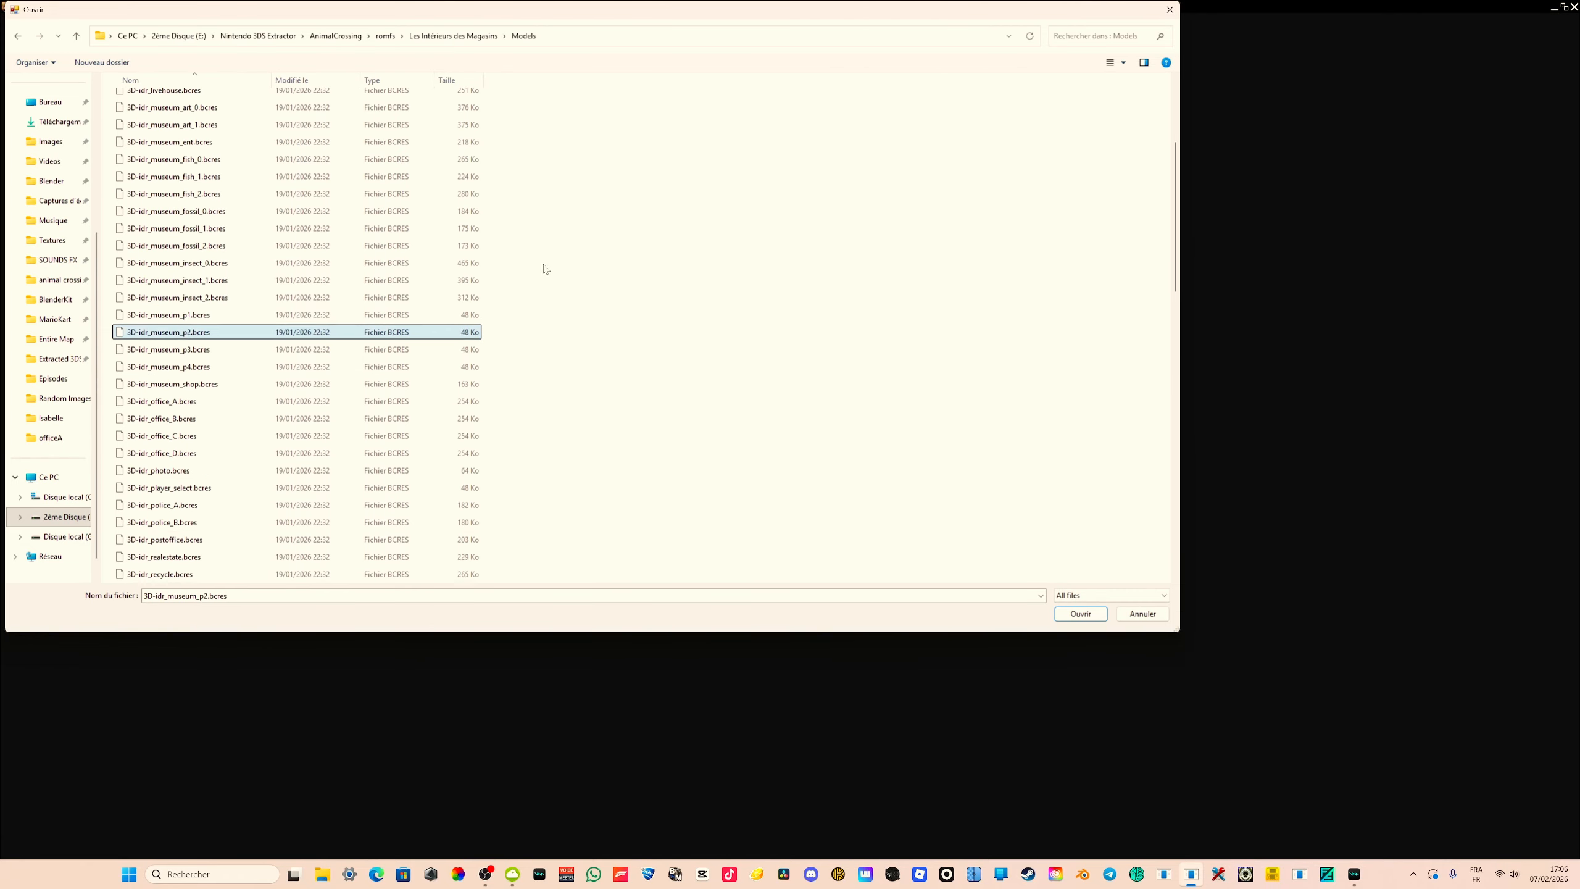
pyautogui.press('Down')
pyautogui.press('Down')
pyautogui.press('Down')
pyautogui.press('Down')
pyautogui.press('Down')
pyautogui.press('Down')
pyautogui.press('Down')
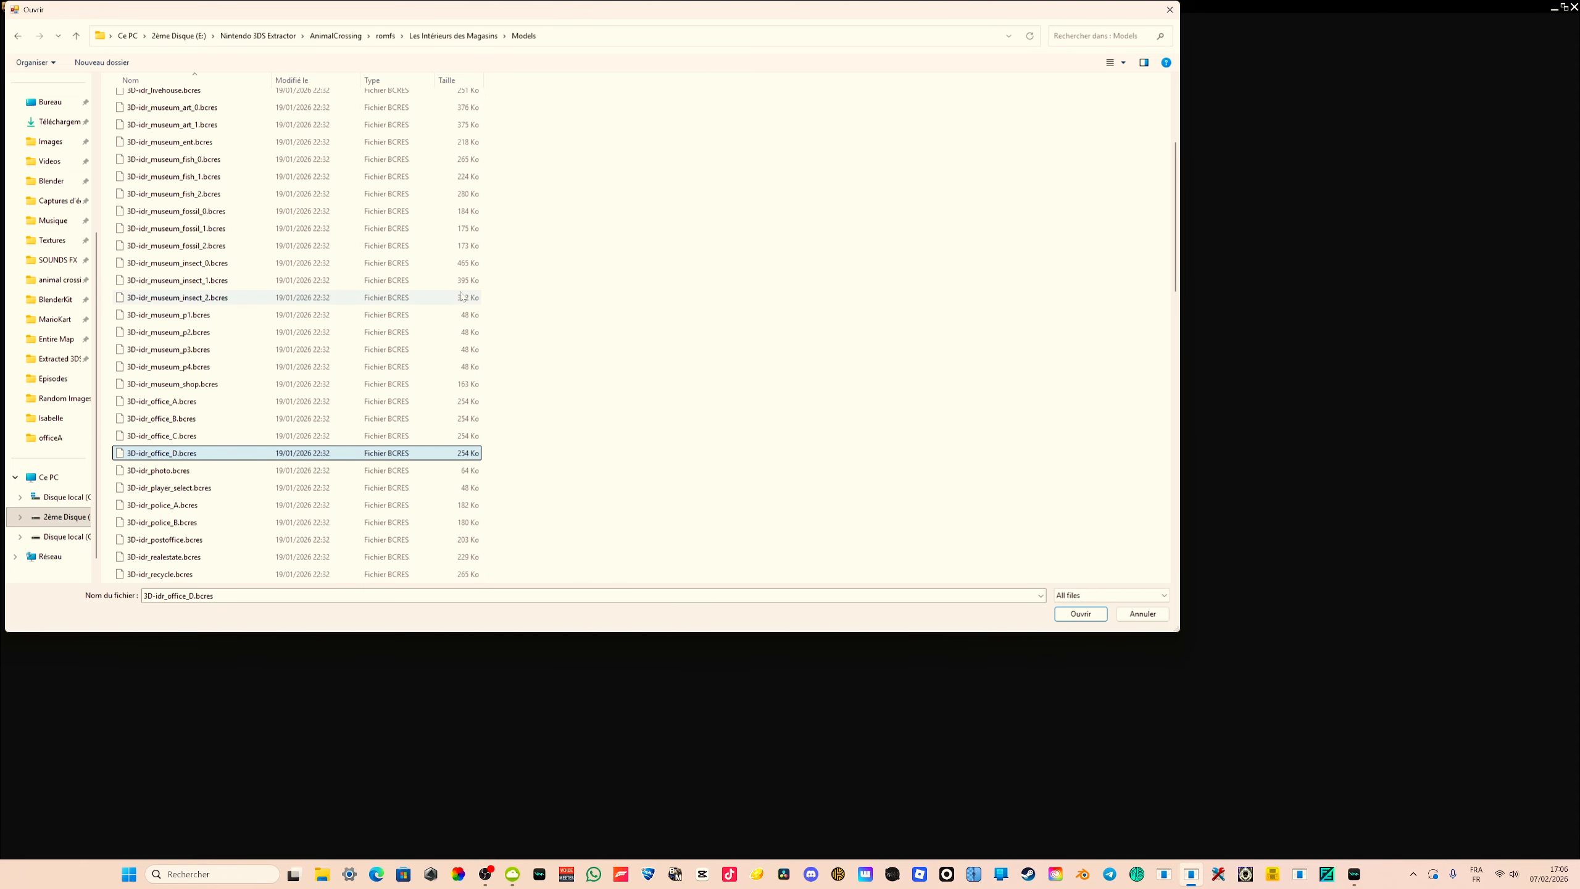
pyautogui.scroll(-2, 461, 297)
pyautogui.press('Down')
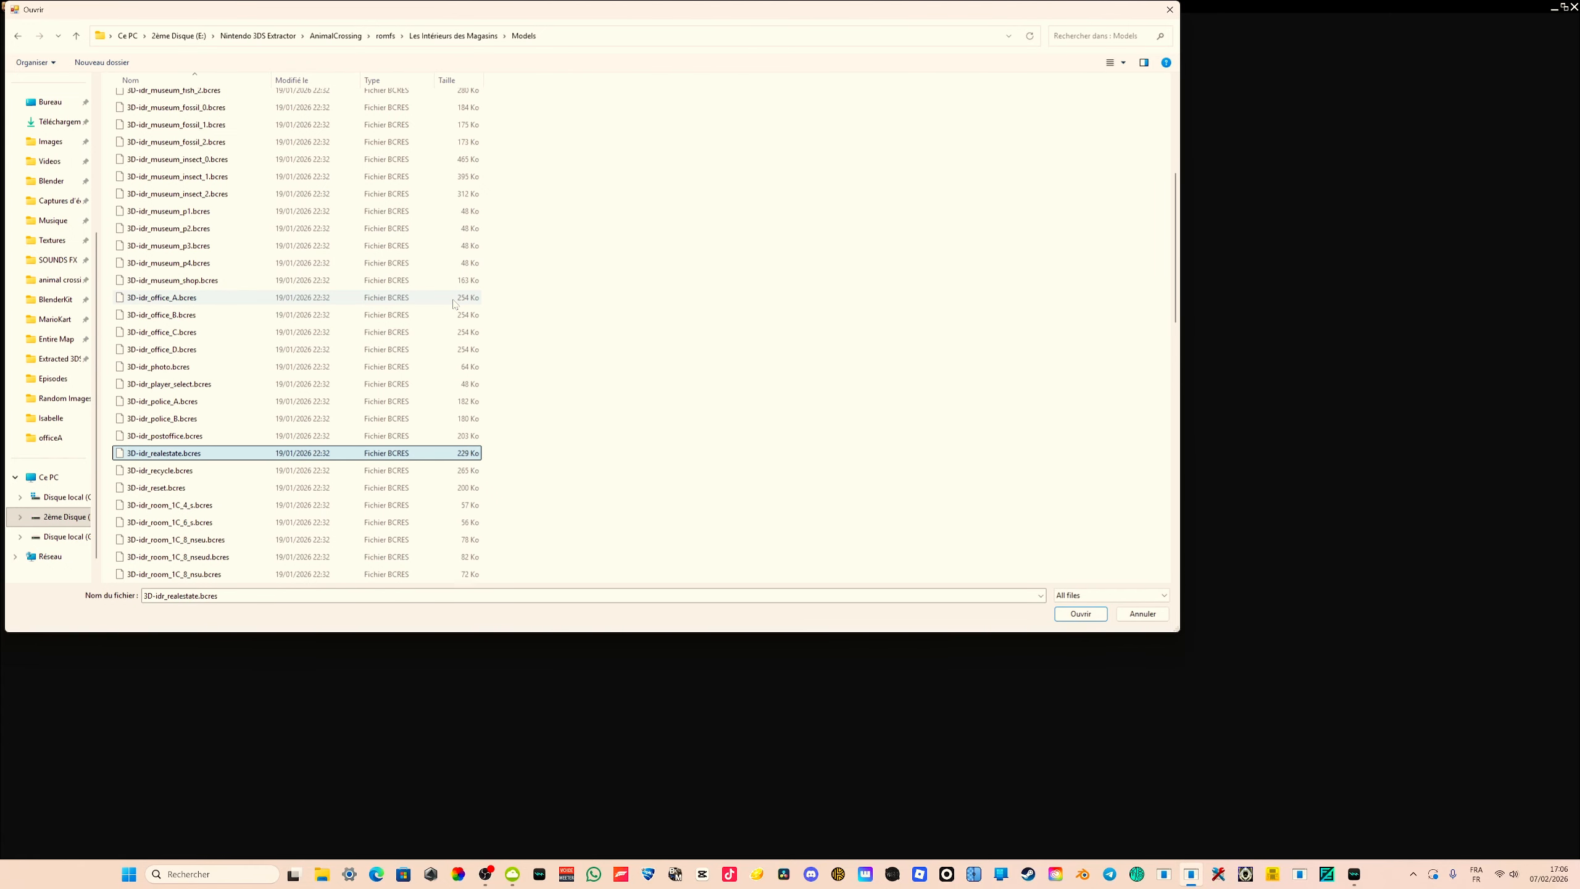
pyautogui.scroll(-1, 458, 300)
pyautogui.press('Return')
# Browse the whole Models file list again and open a different interior model for preview
pyautogui.click(18, 21)
pyautogui.click(24, 35)
pyautogui.scroll(-20, 336, 434)
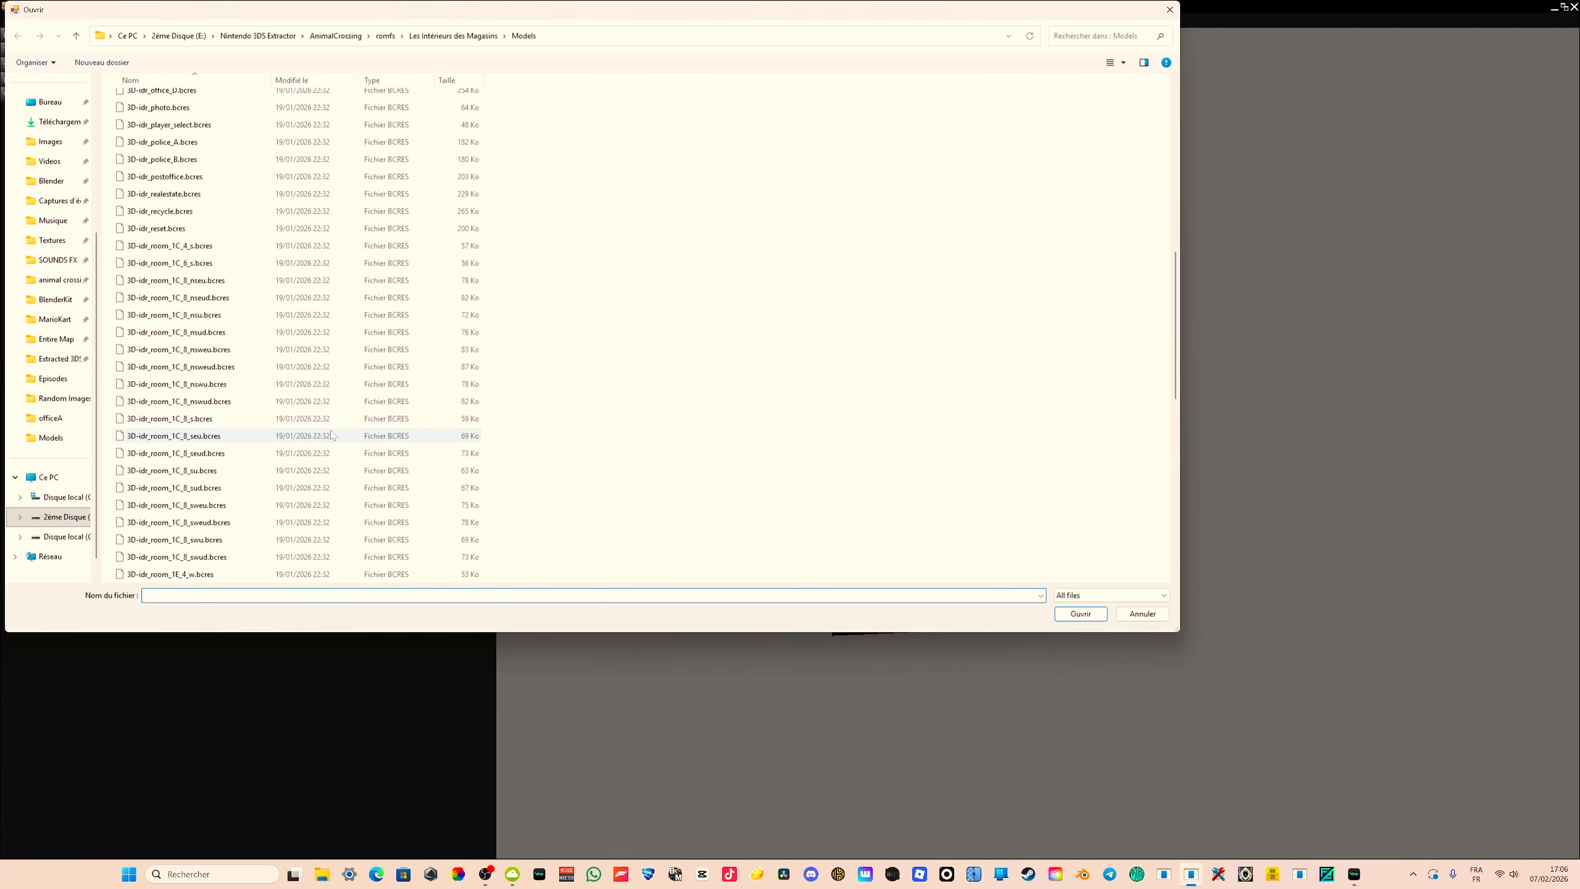
pyautogui.click(261, 368)
pyautogui.click(260, 352)
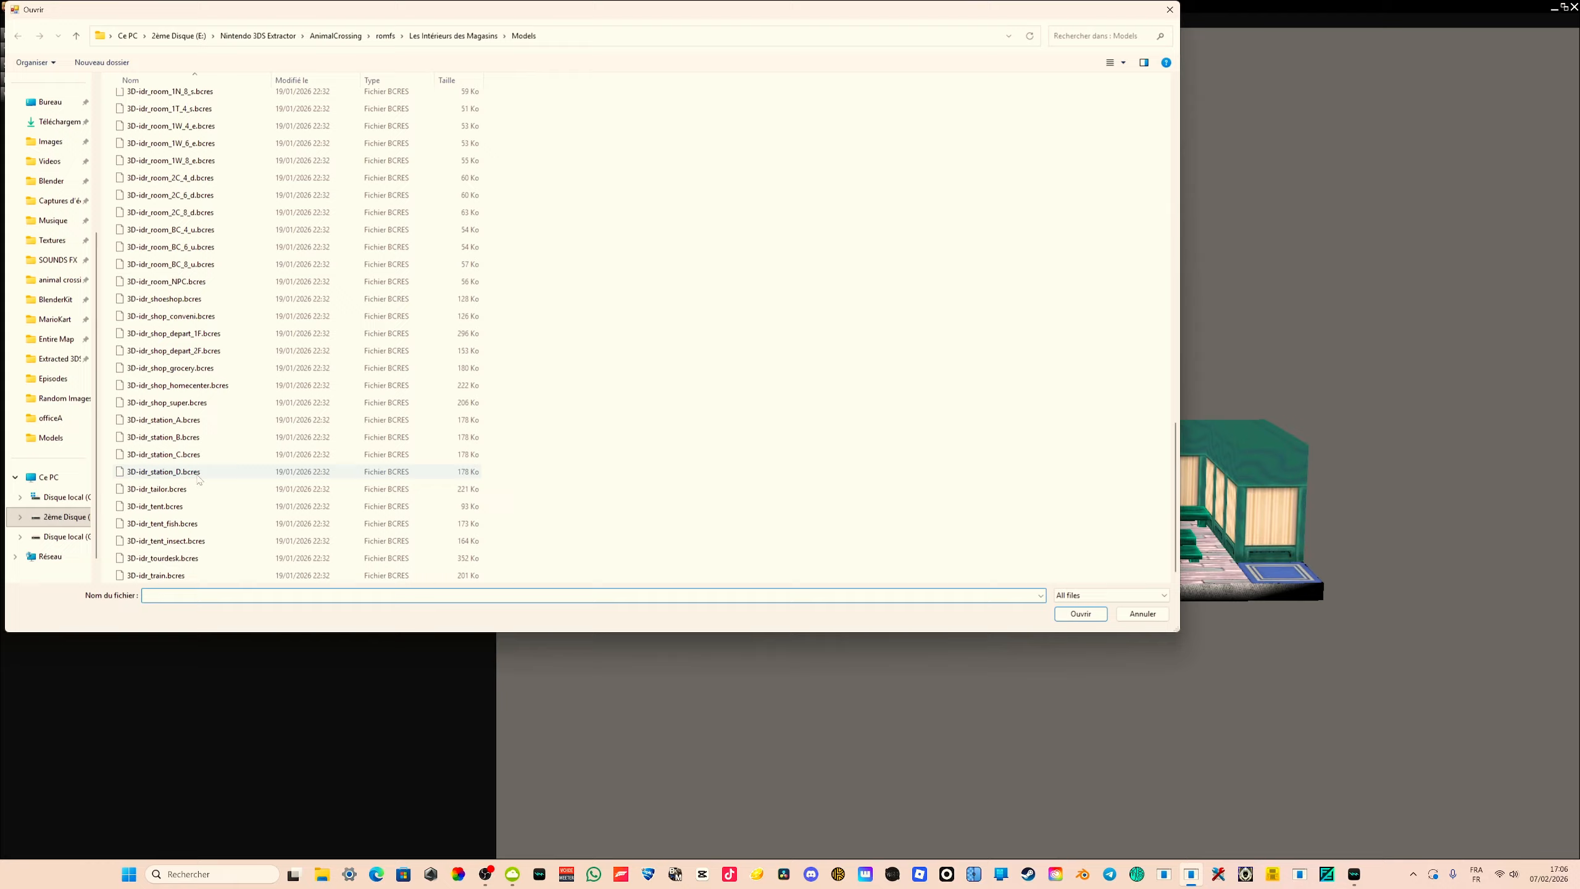
pyautogui.click(205, 575)
pyautogui.scroll(20, 205, 498)
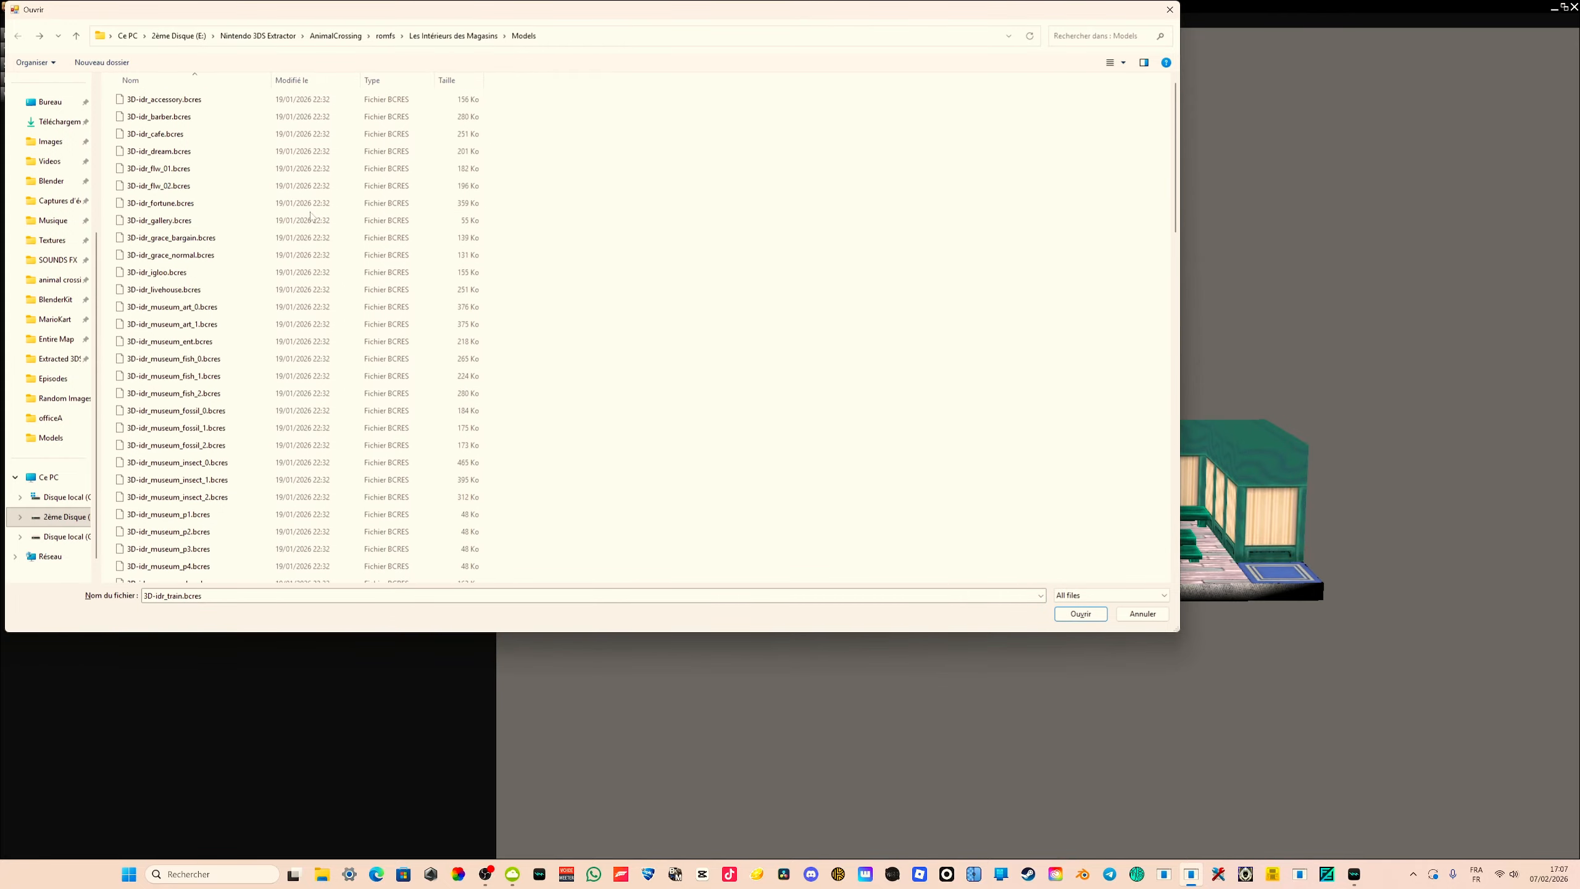
pyautogui.click(194, 100)
pyautogui.press('Return')
# Preview the 3D-idr_player_select.bcres model
pyautogui.scroll(-10, 214, 243)
pyautogui.click(214, 230)
pyautogui.press('Return')
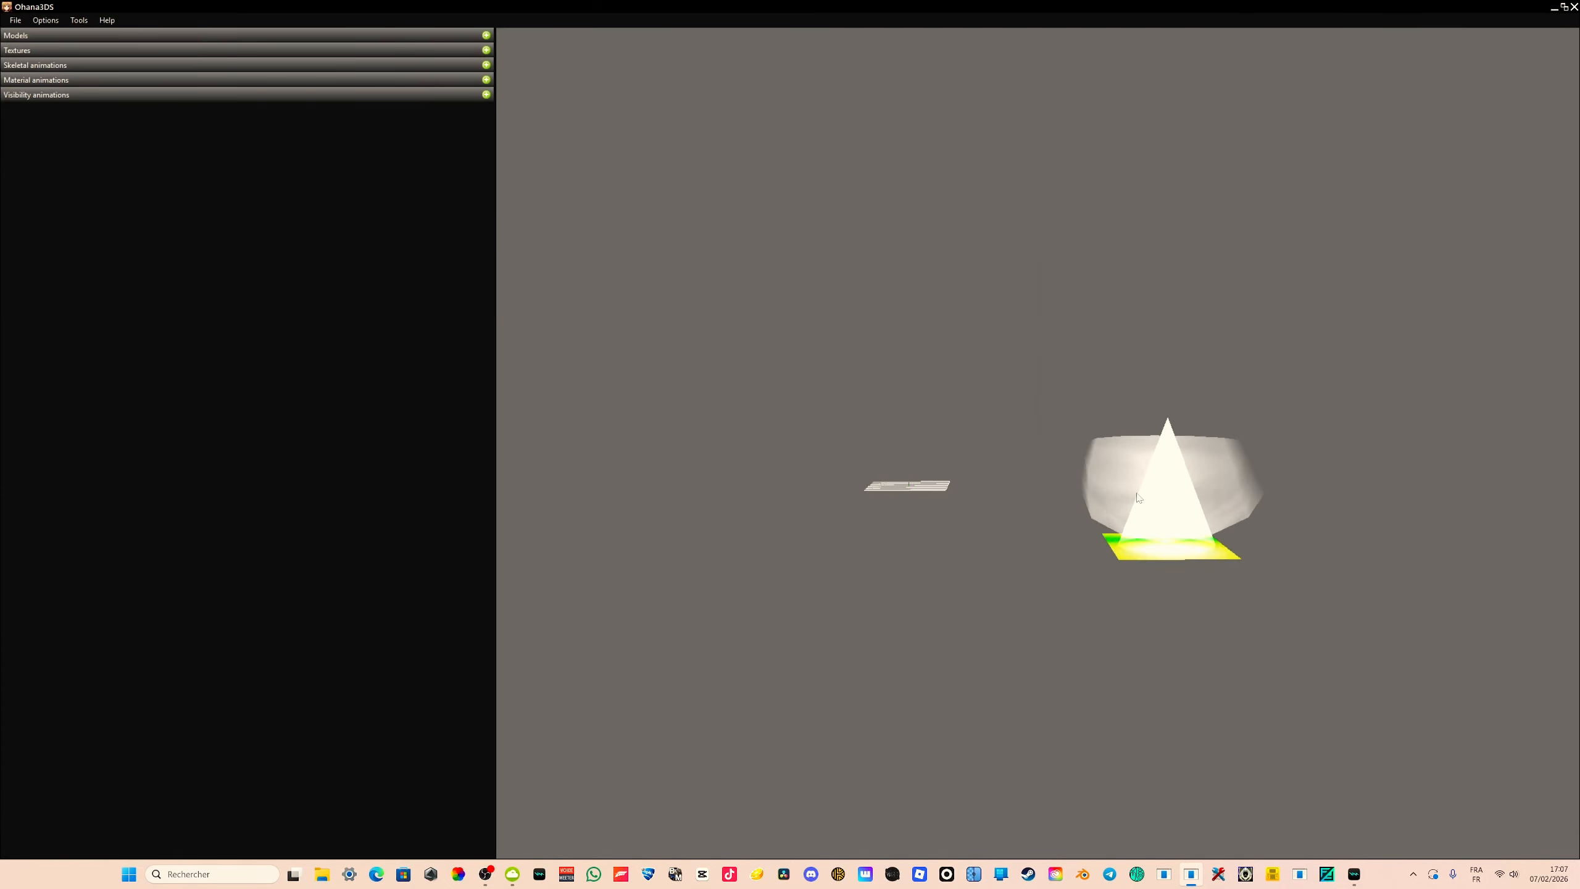
# Preview the 3D-idr_livehouse.bcres interior model
pyautogui.click(17, 21)
pyautogui.click(25, 34)
pyautogui.scroll(-6, 212, 274)
pyautogui.click(209, 273)
pyautogui.doubleClick(209, 289)
# Open the town hall interior model 3D-idr_office_A.bcres from the Models folder
pyautogui.click(17, 21)
pyautogui.click(25, 35)
pyautogui.click(176, 255)
pyautogui.scroll(-2, 176, 265)
pyautogui.click(176, 212)
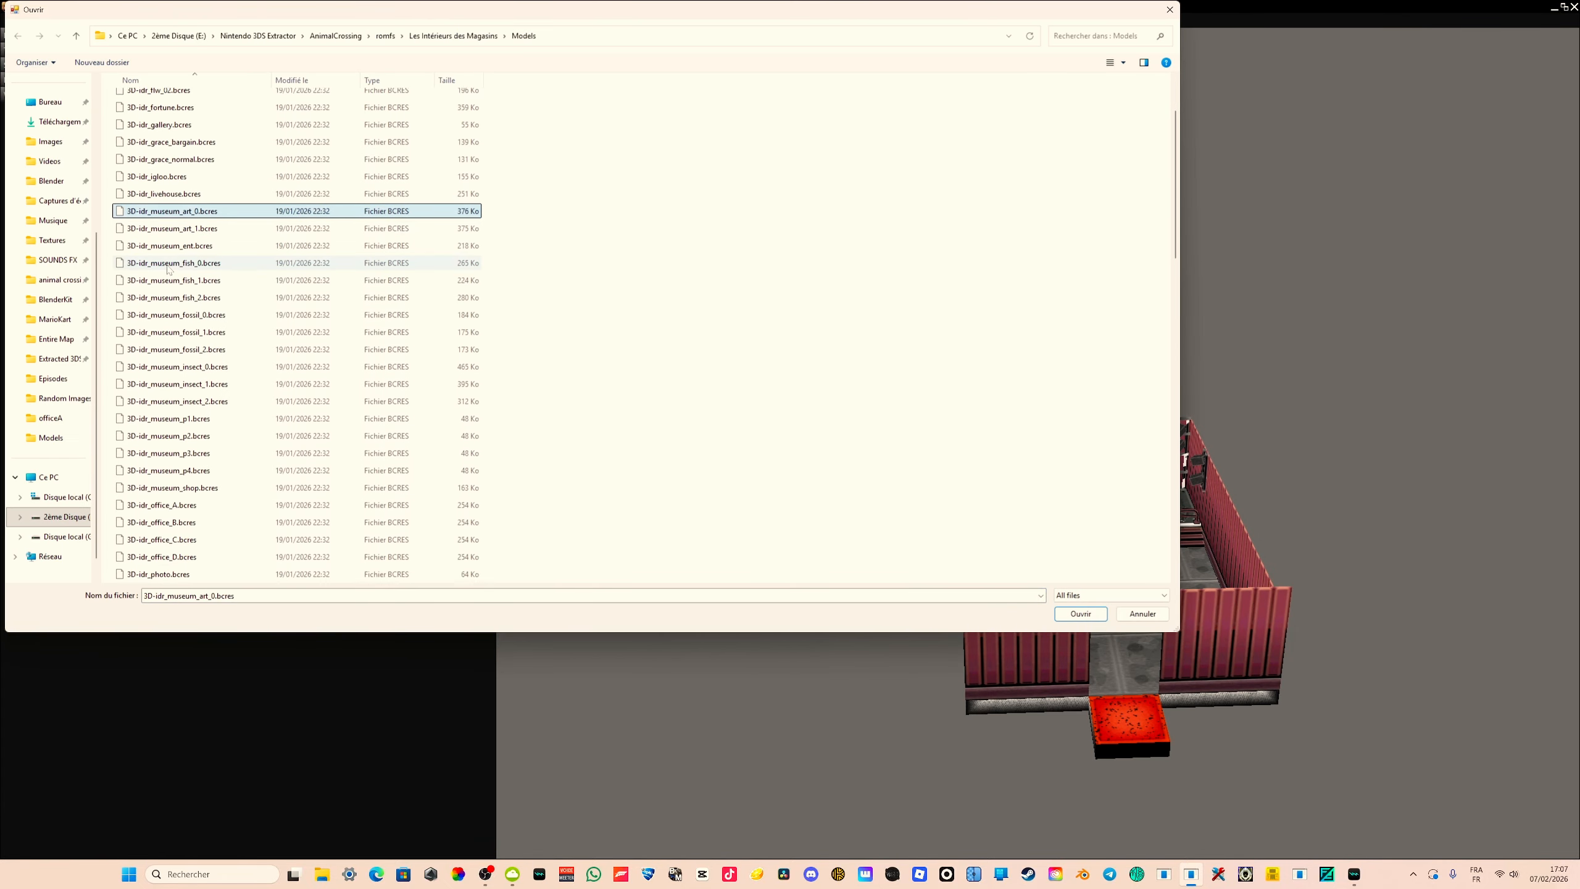
pyautogui.scroll(-3, 176, 299)
pyautogui.click(176, 350)
pyautogui.click(1094, 619)
# Examine the town hall interior in the 3D preview from the front and up close
pyautogui.moveTo(1372, 668); pyautogui.dragTo(1402, 663)
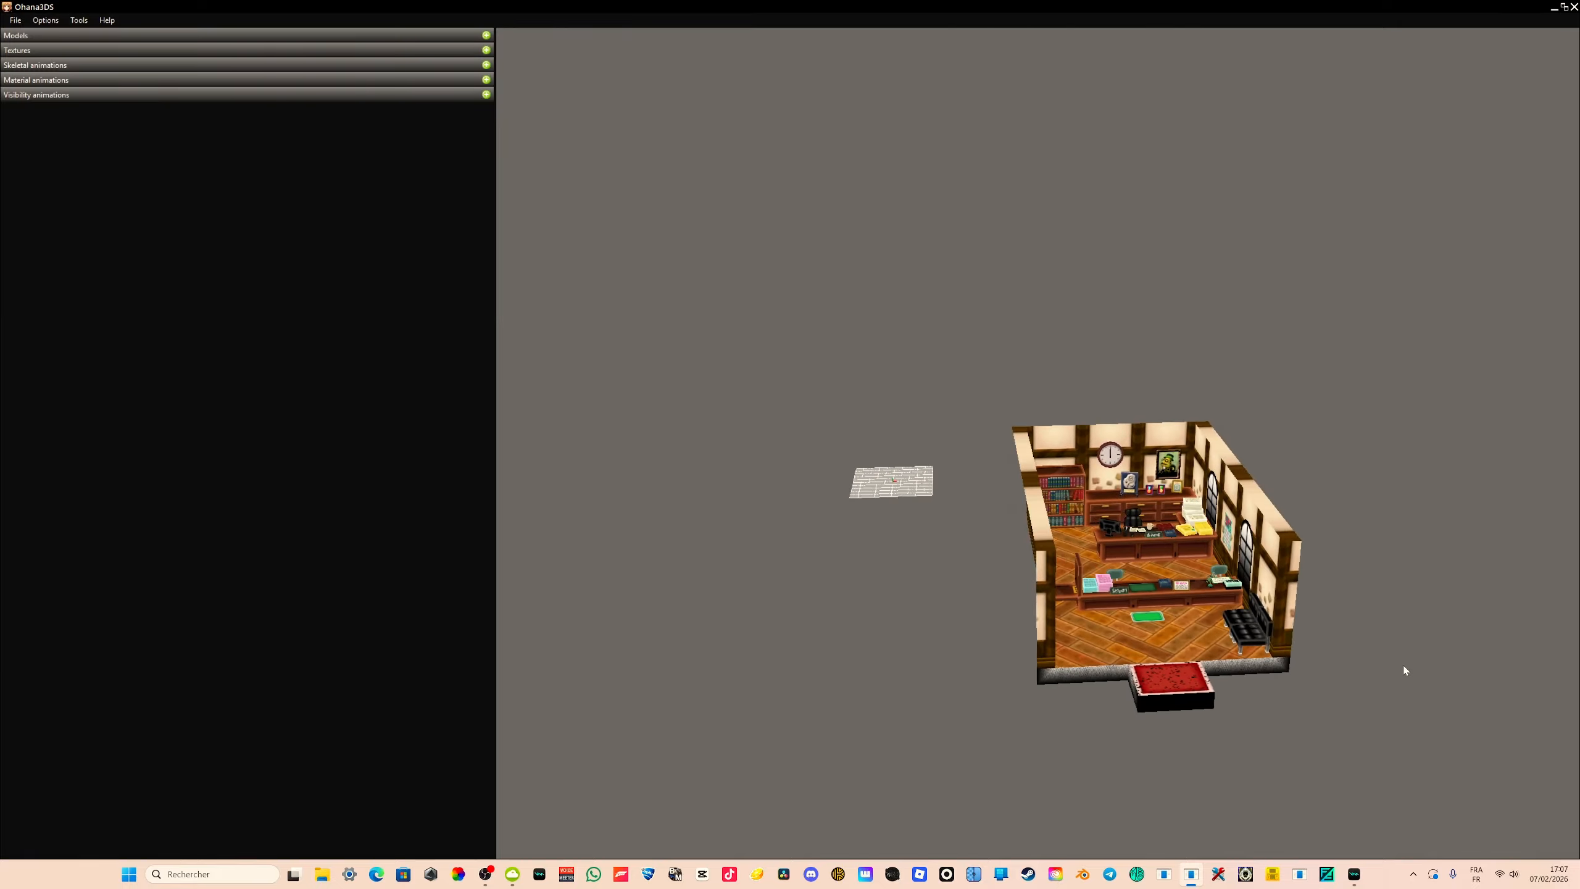
pyautogui.moveTo(1336, 556); pyautogui.dragTo(1171, 525, button='right')
pyautogui.moveTo(1171, 524); pyautogui.dragTo(921, 506)
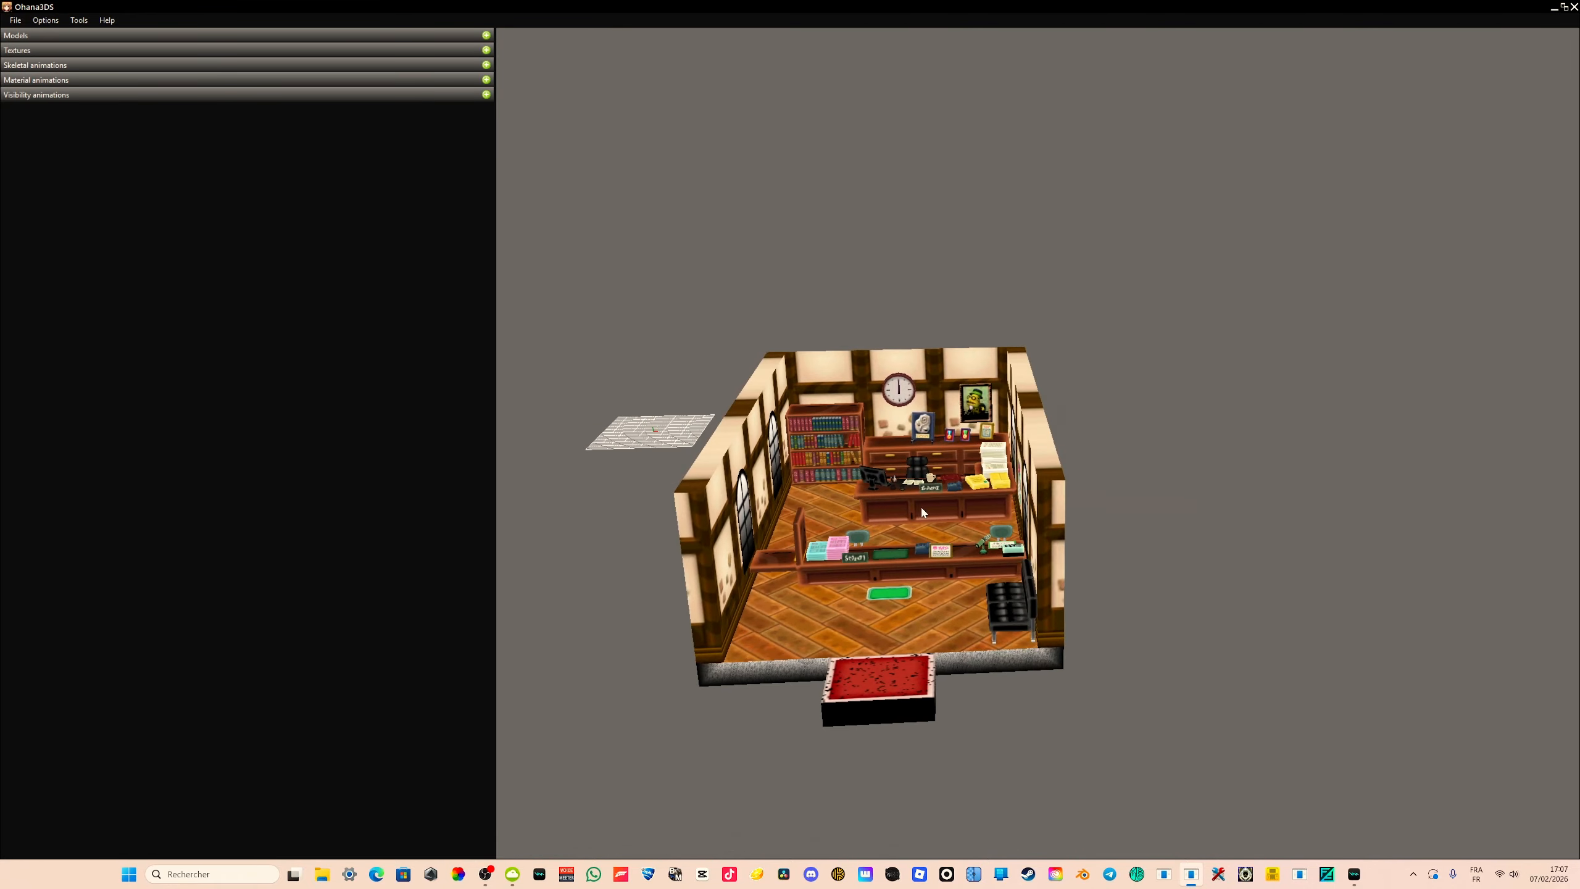
pyautogui.scroll(5, 936, 503)
pyautogui.moveTo(1012, 484); pyautogui.dragTo(938, 492)
pyautogui.scroll(5, 926, 479)
pyautogui.scroll(-8, 937, 492)
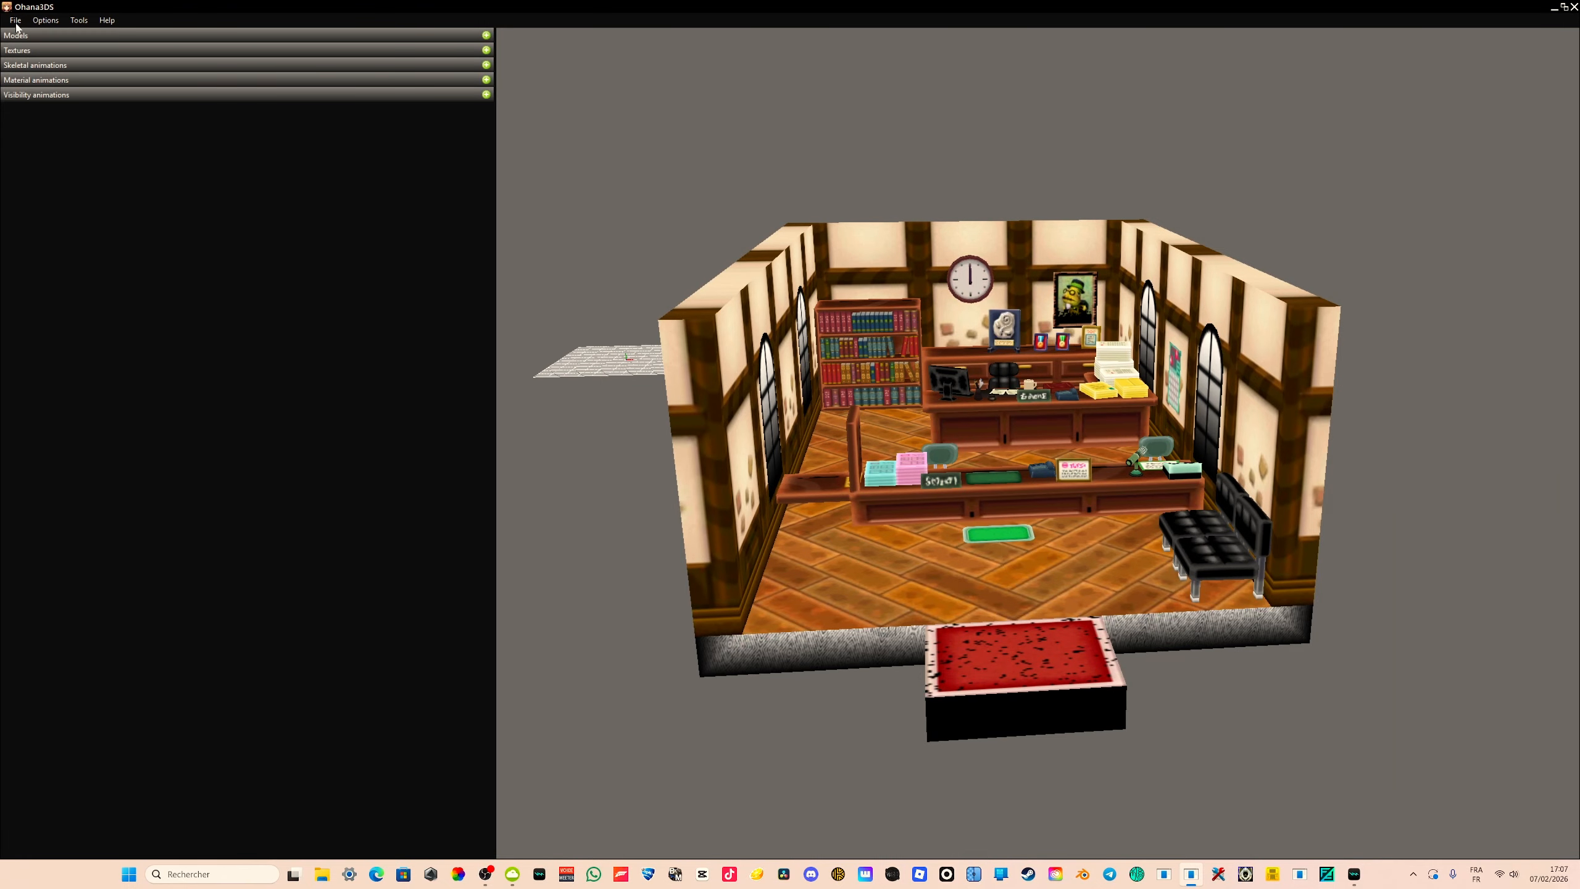
# Export all models with their internal names in OBJ format to E:\Blender\animal crossing\Extracted 3DS
pyautogui.click(16, 23)
pyautogui.click(15, 34)
pyautogui.click(487, 36)
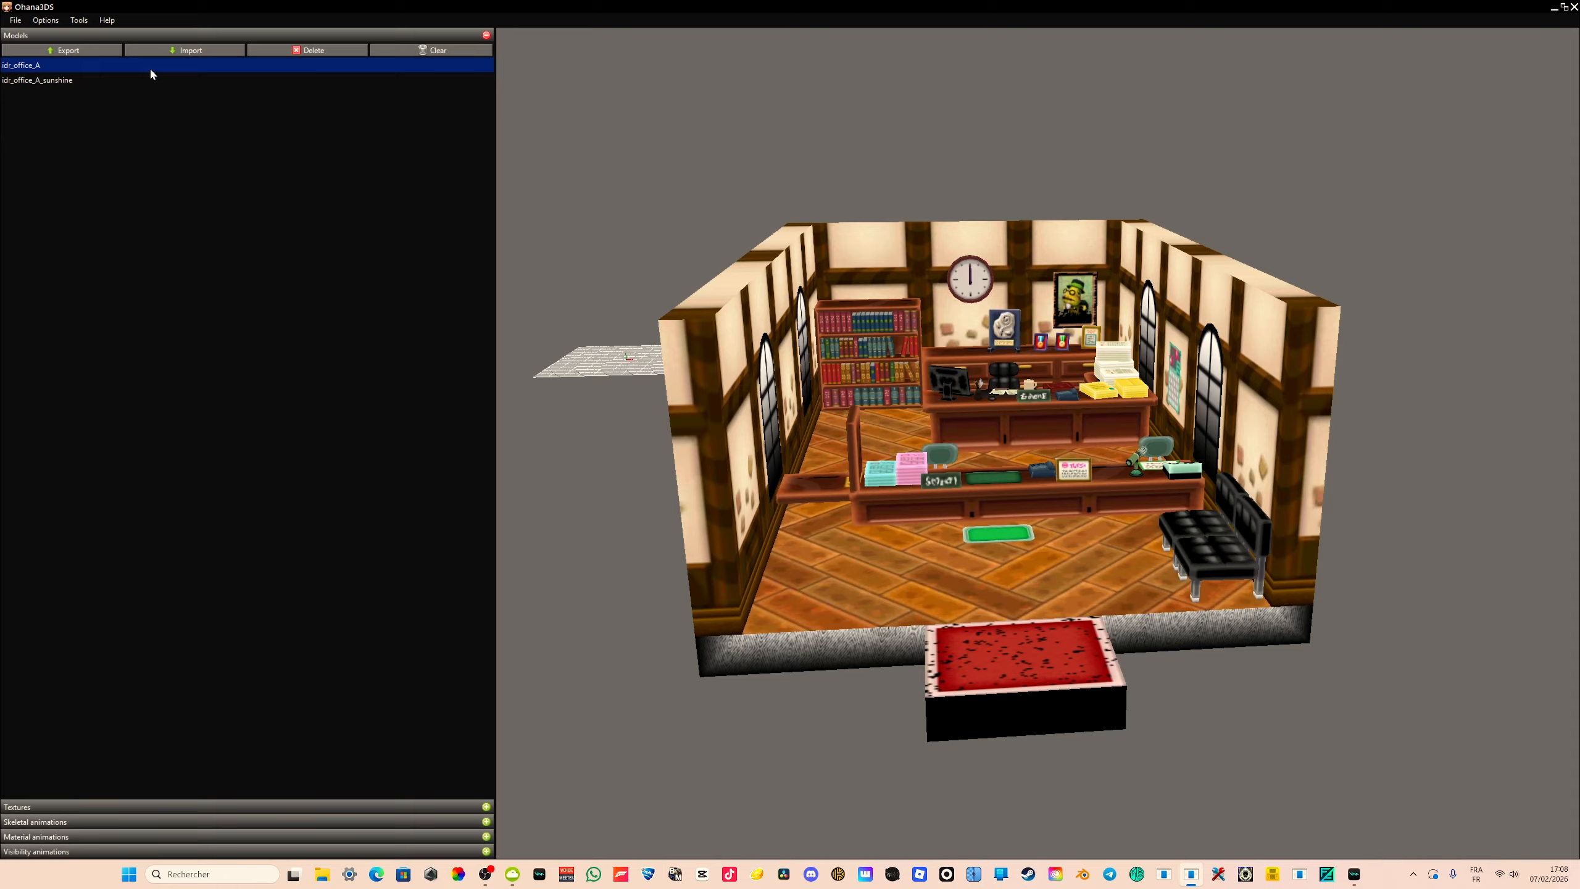
pyautogui.click(87, 50)
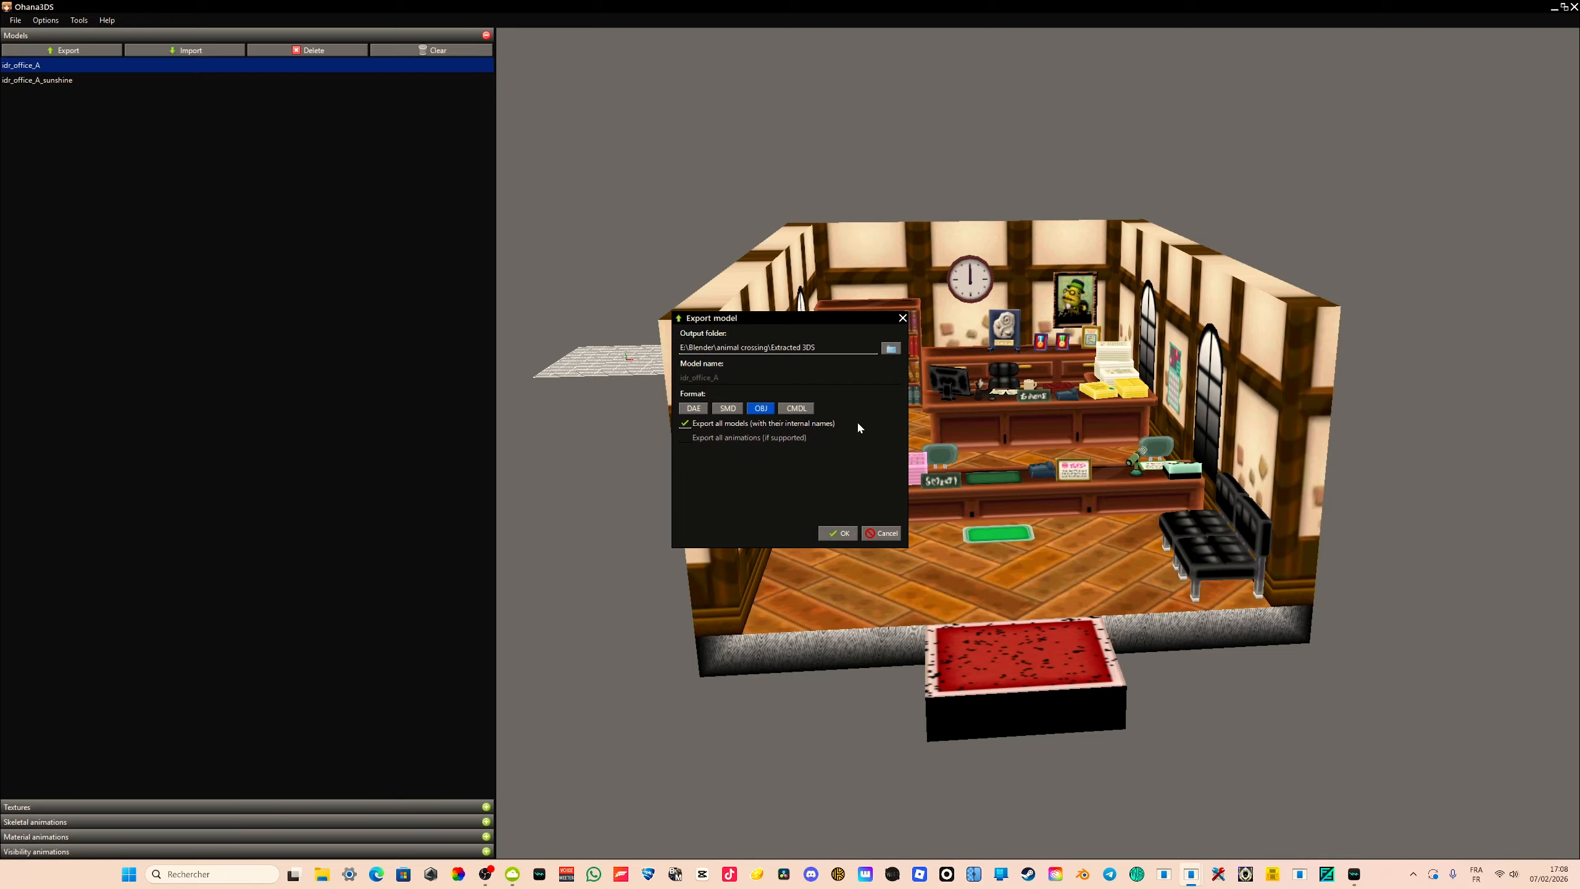
pyautogui.click(847, 532)
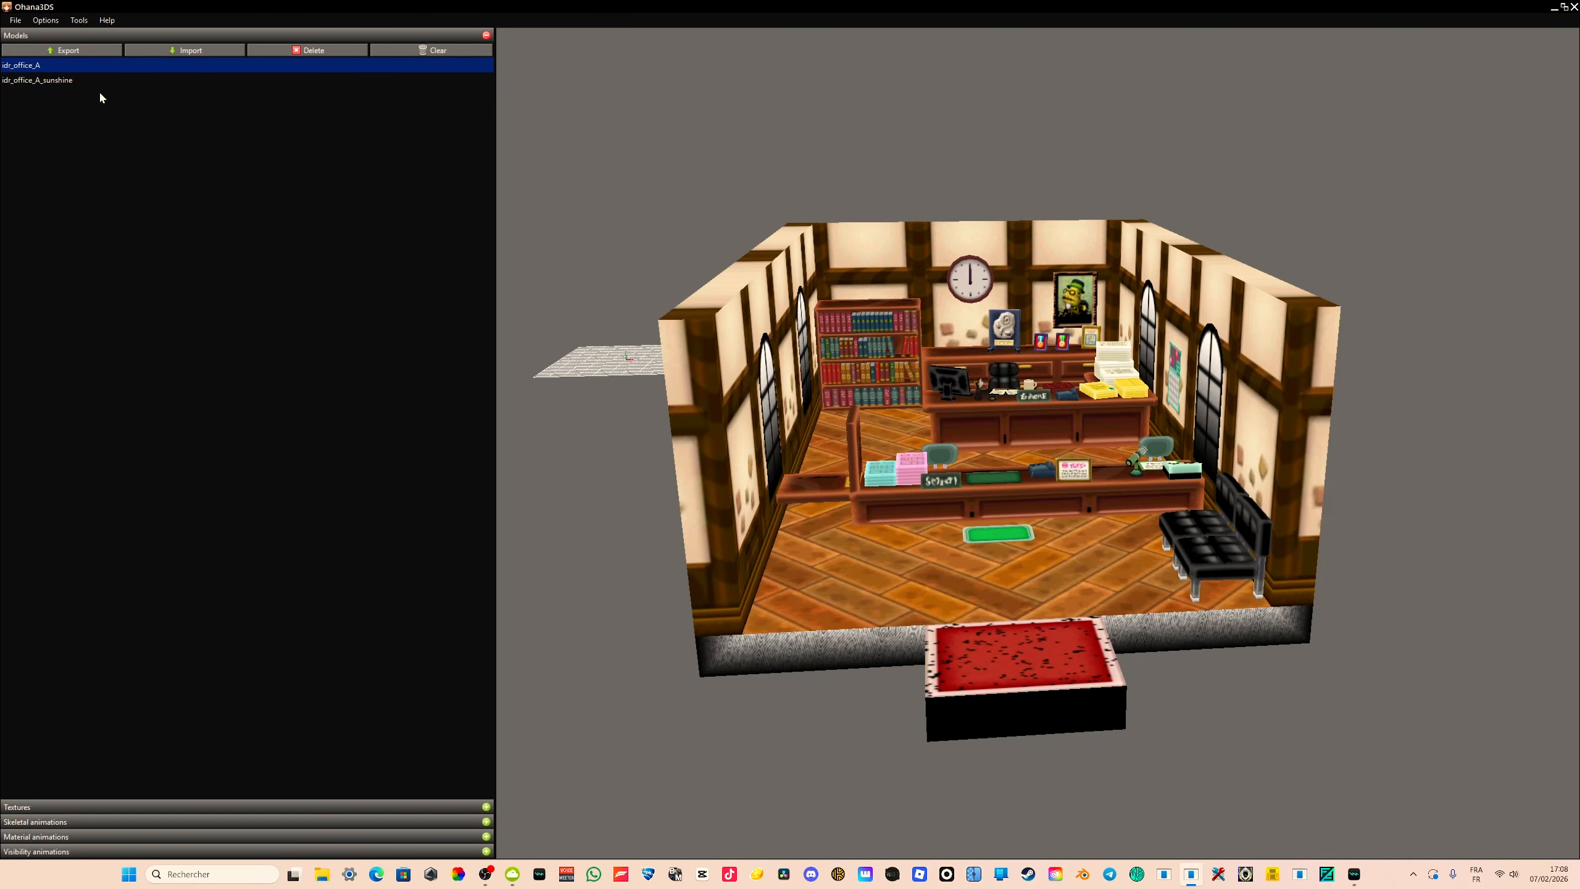
# Export all textures with their internal names to the Extracted 3DS folder and close Ohana3DS
pyautogui.click(486, 35)
pyautogui.click(474, 51)
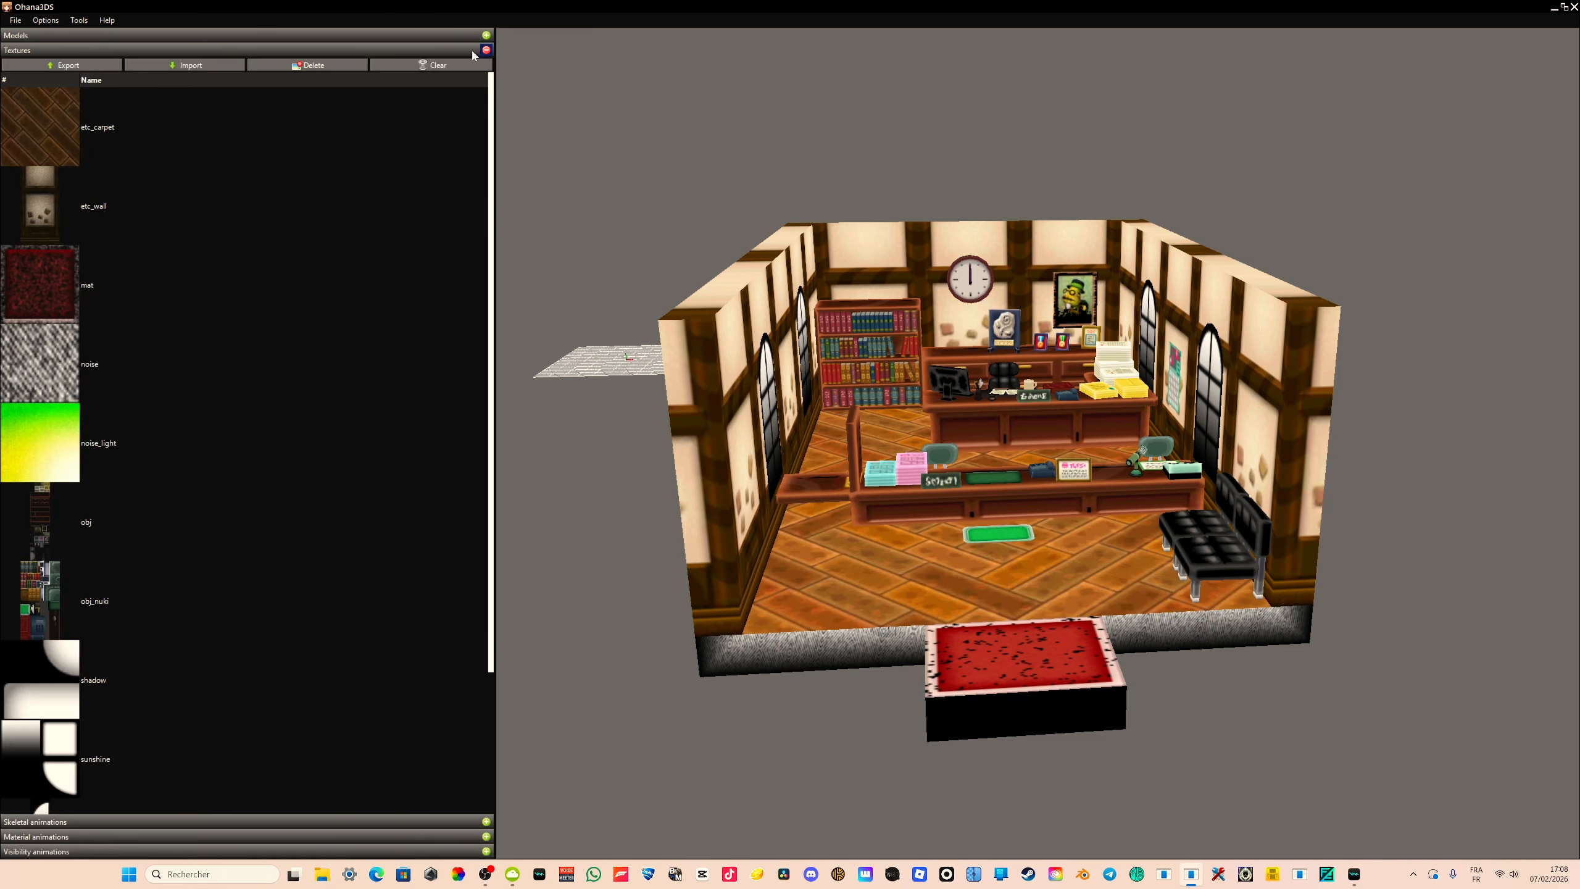
pyautogui.click(60, 65)
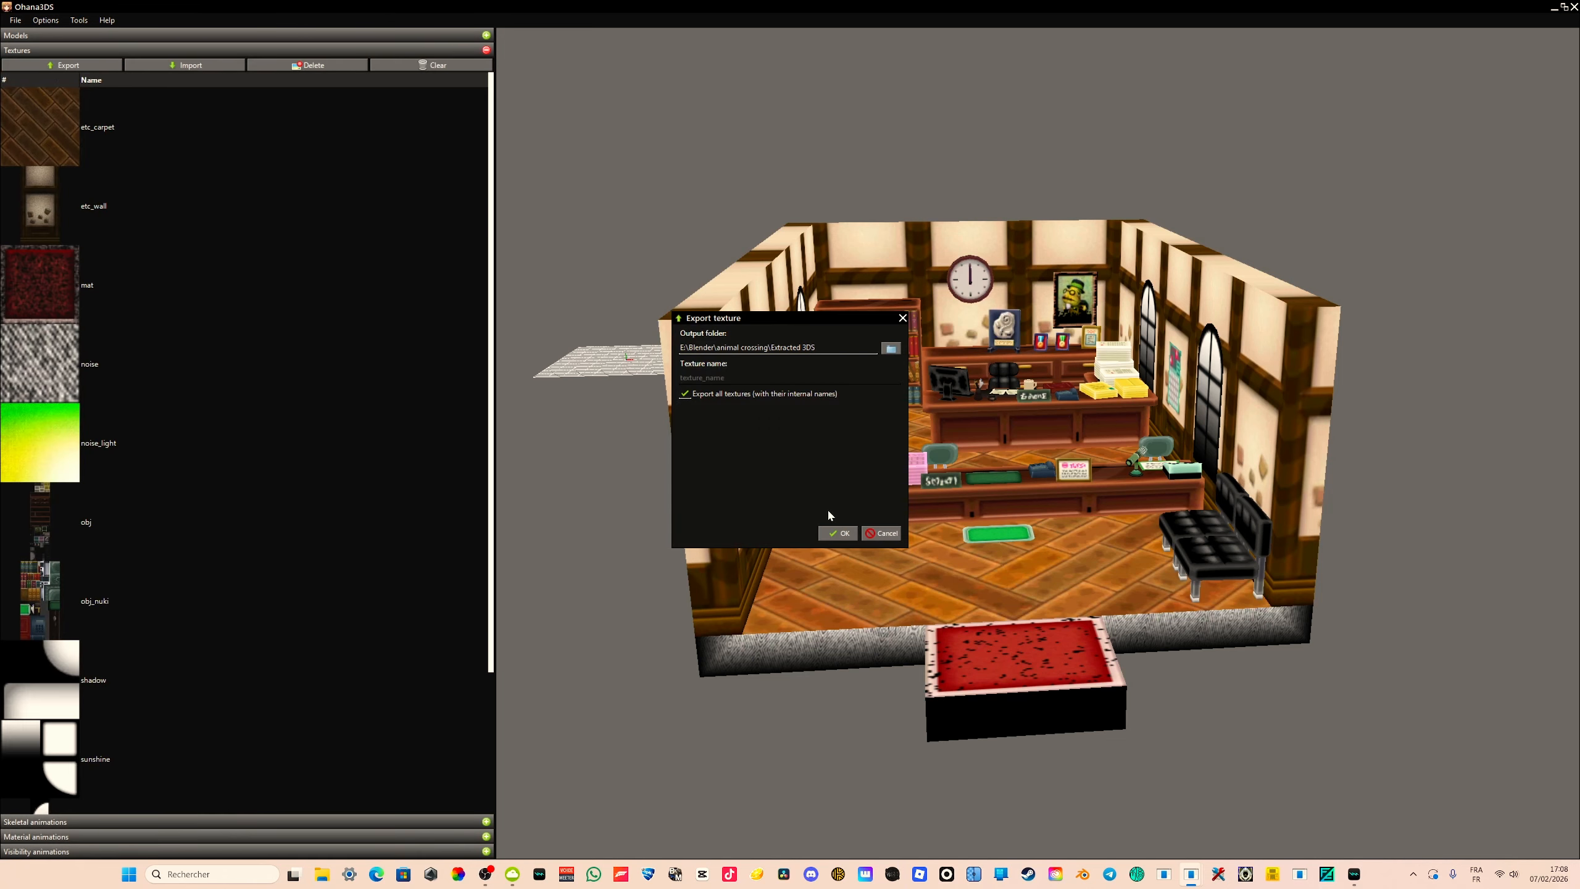
pyautogui.click(835, 536)
pyautogui.click(1571, 7)
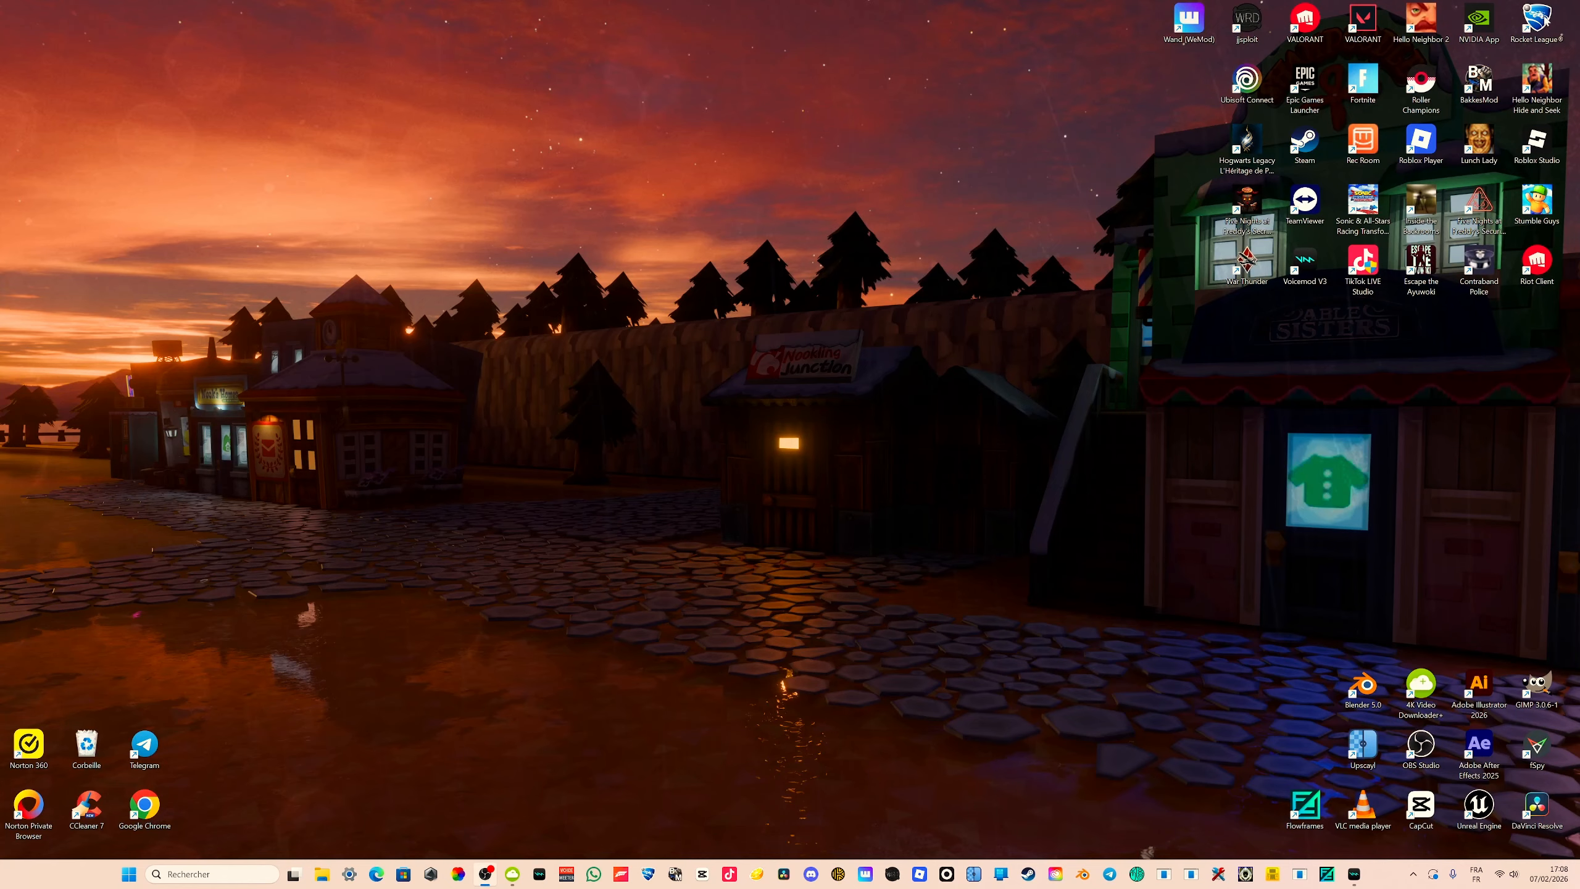
# In File Explorer, open the Extracted 3DS folder and cut all the exported model and texture files
pyautogui.click(322, 873)
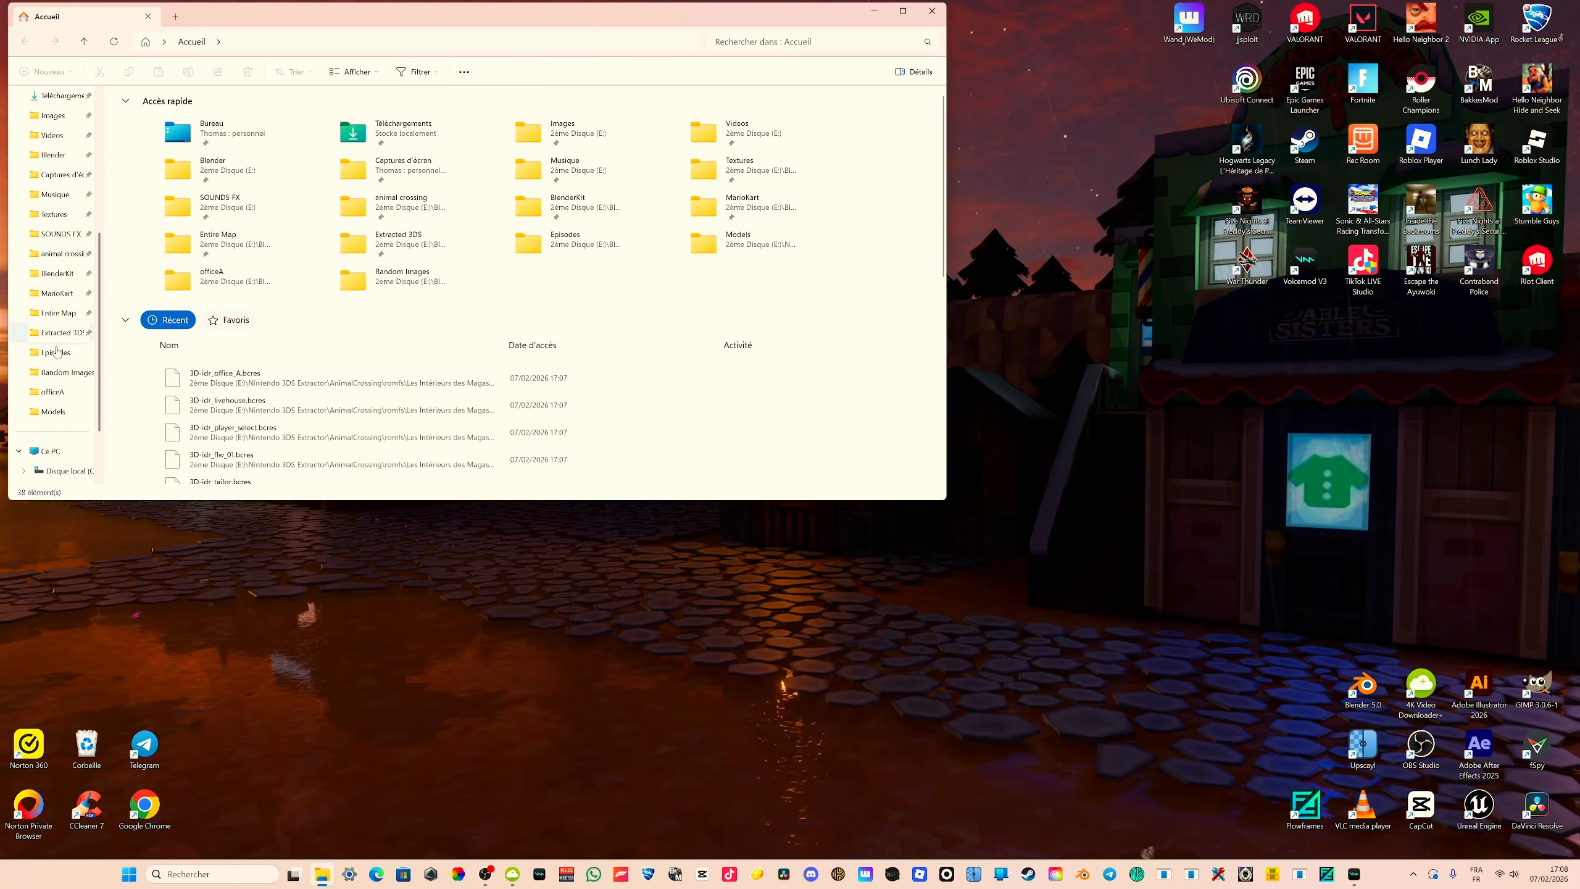
pyautogui.click(63, 337)
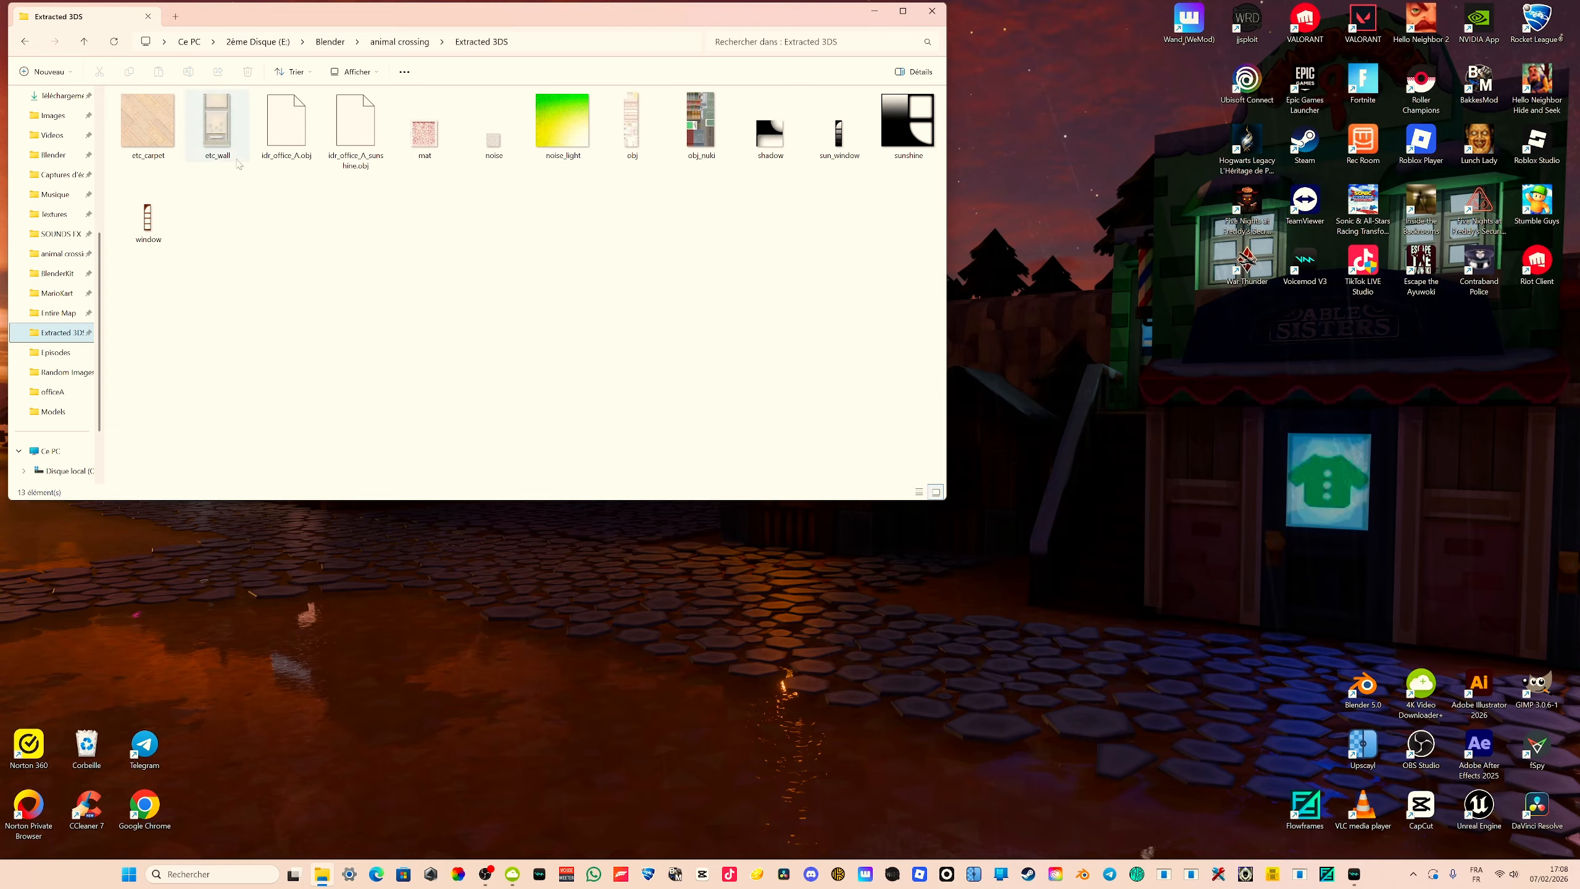
pyautogui.hotkey('ctrl', 'a')
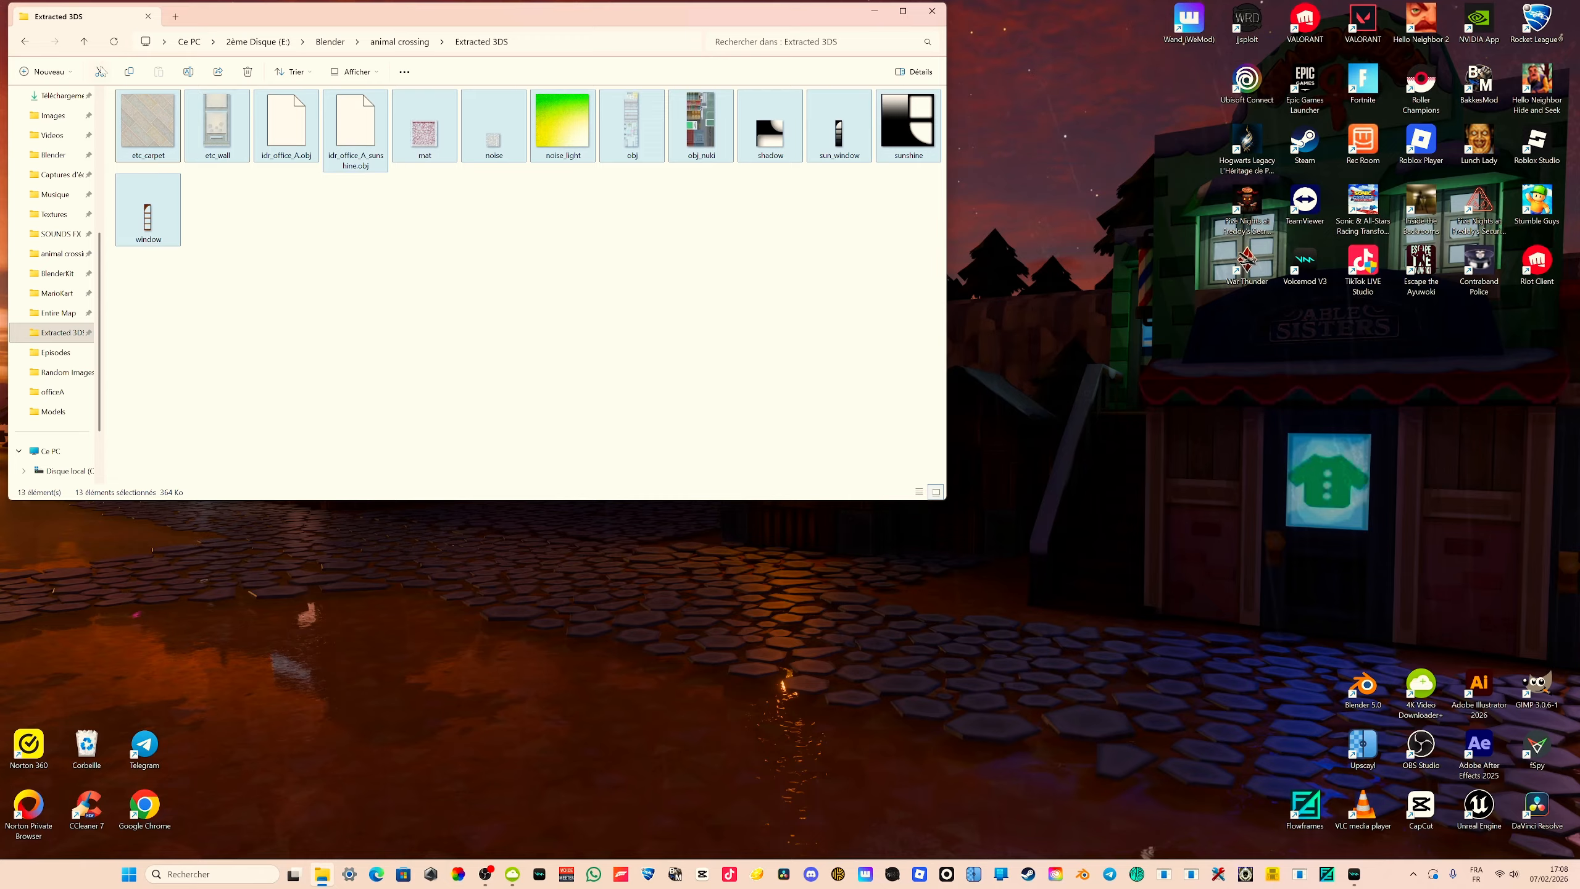
pyautogui.click(99, 71)
# Create a folder named "TownHall Scene" inside the animal crossing folder and open it
pyautogui.click(399, 42)
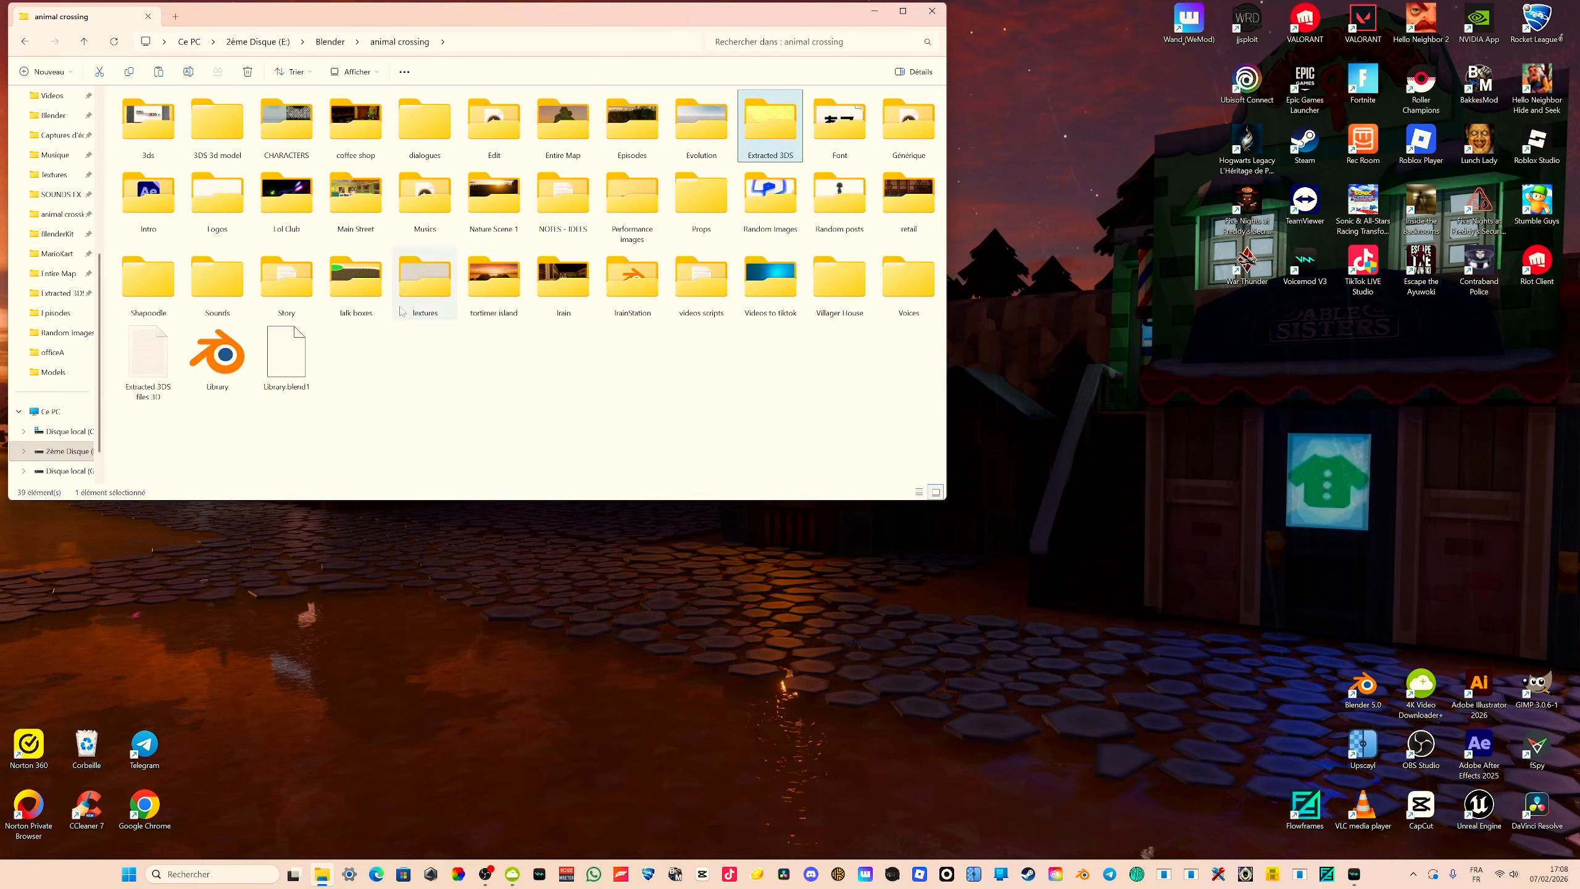
pyautogui.click(445, 398)
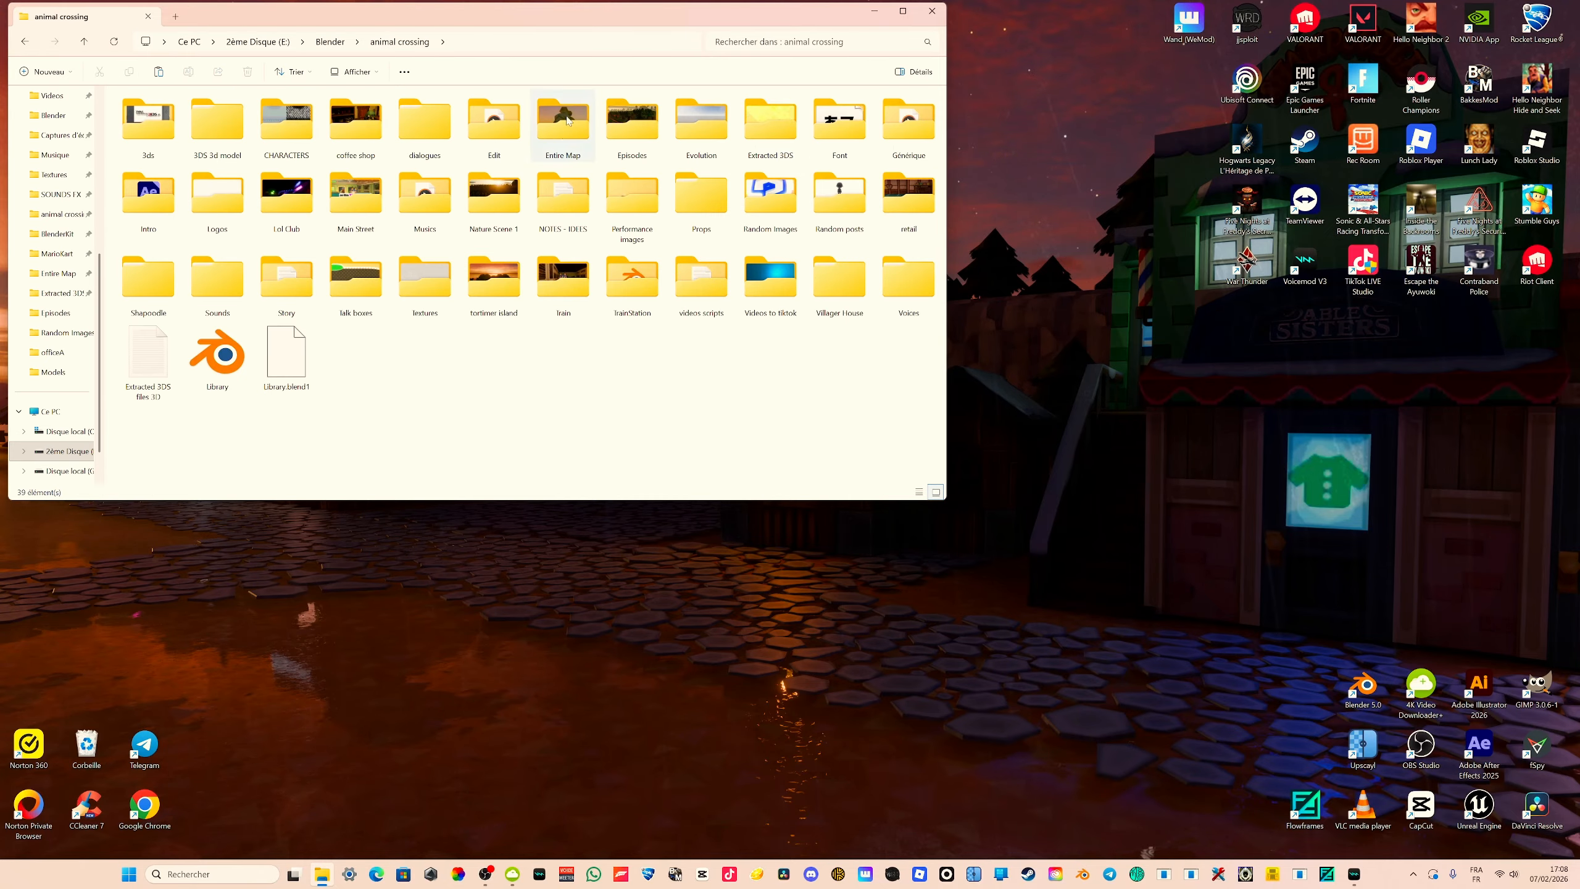
pyautogui.rightClick(443, 345)
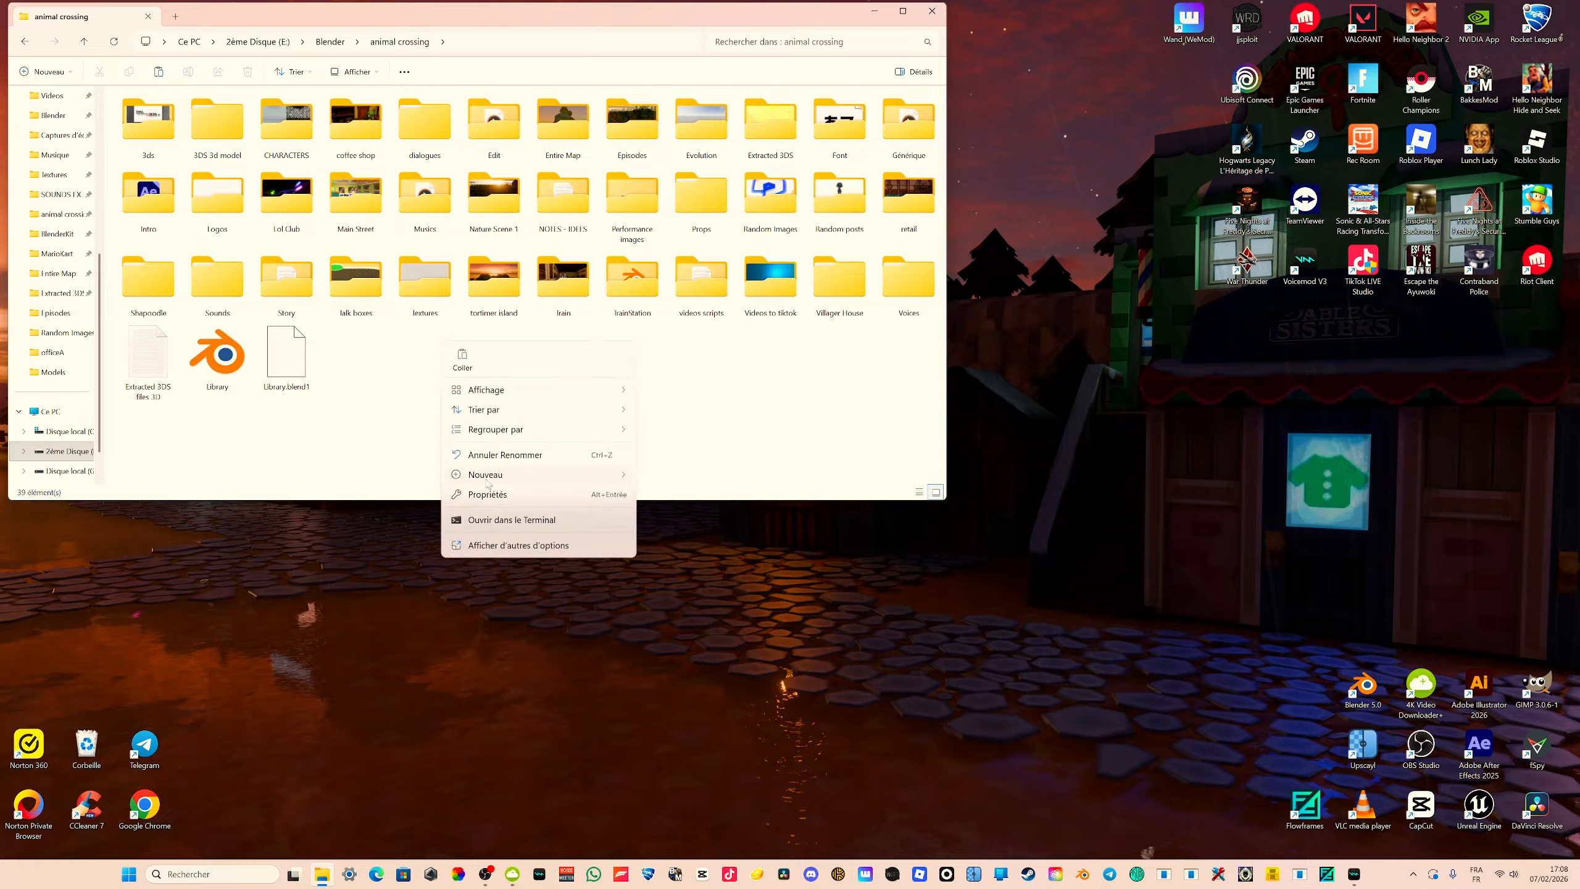
pyautogui.moveTo(485, 479)
pyautogui.click(685, 492)
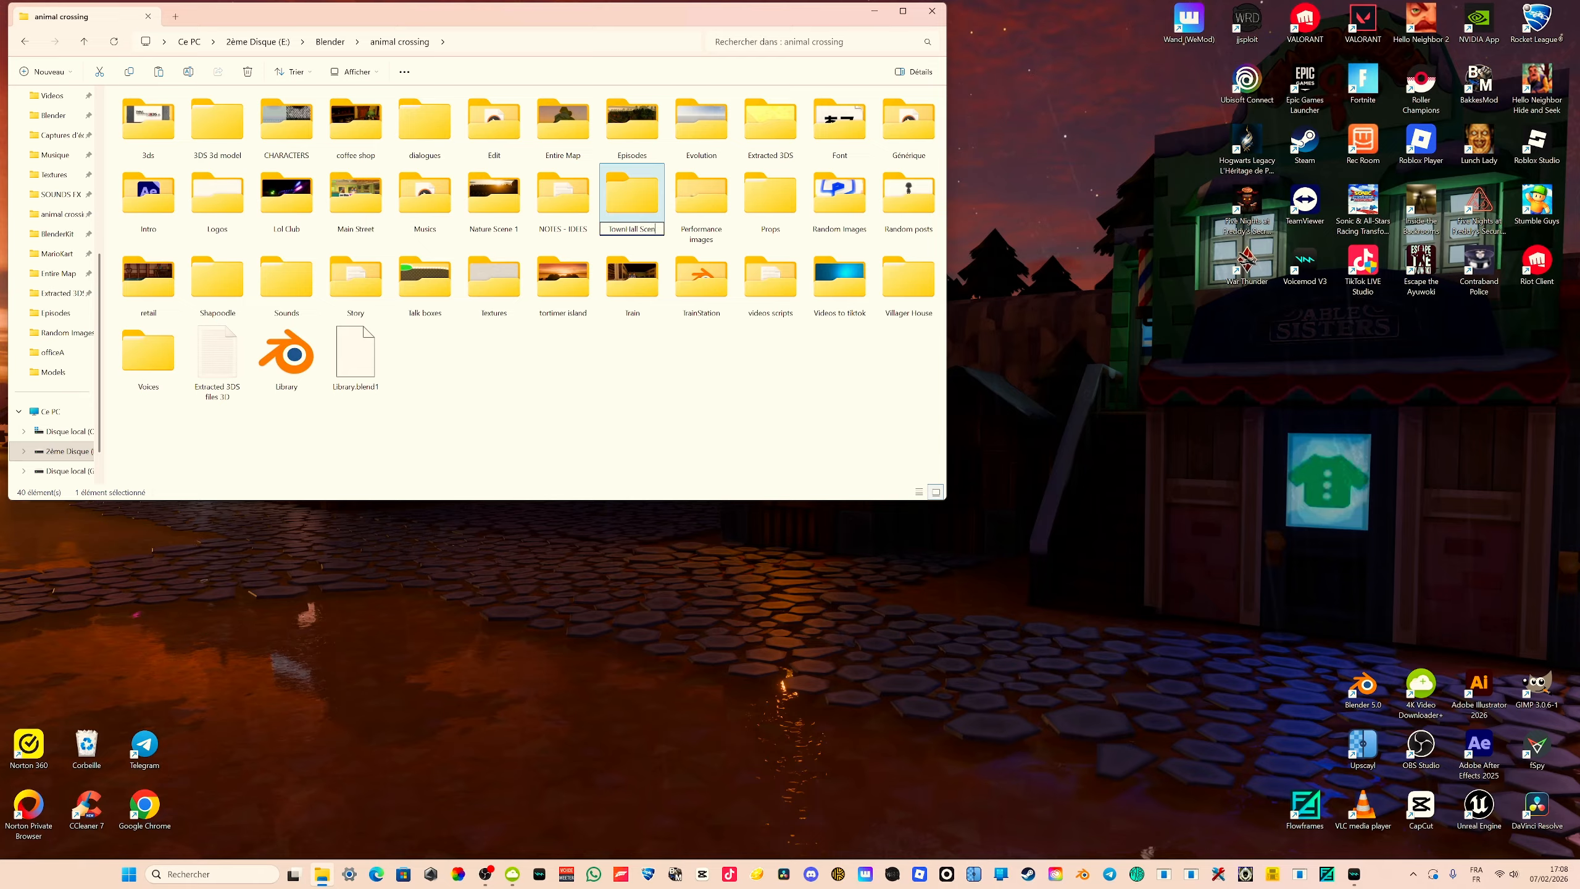
pyautogui.press('Return')
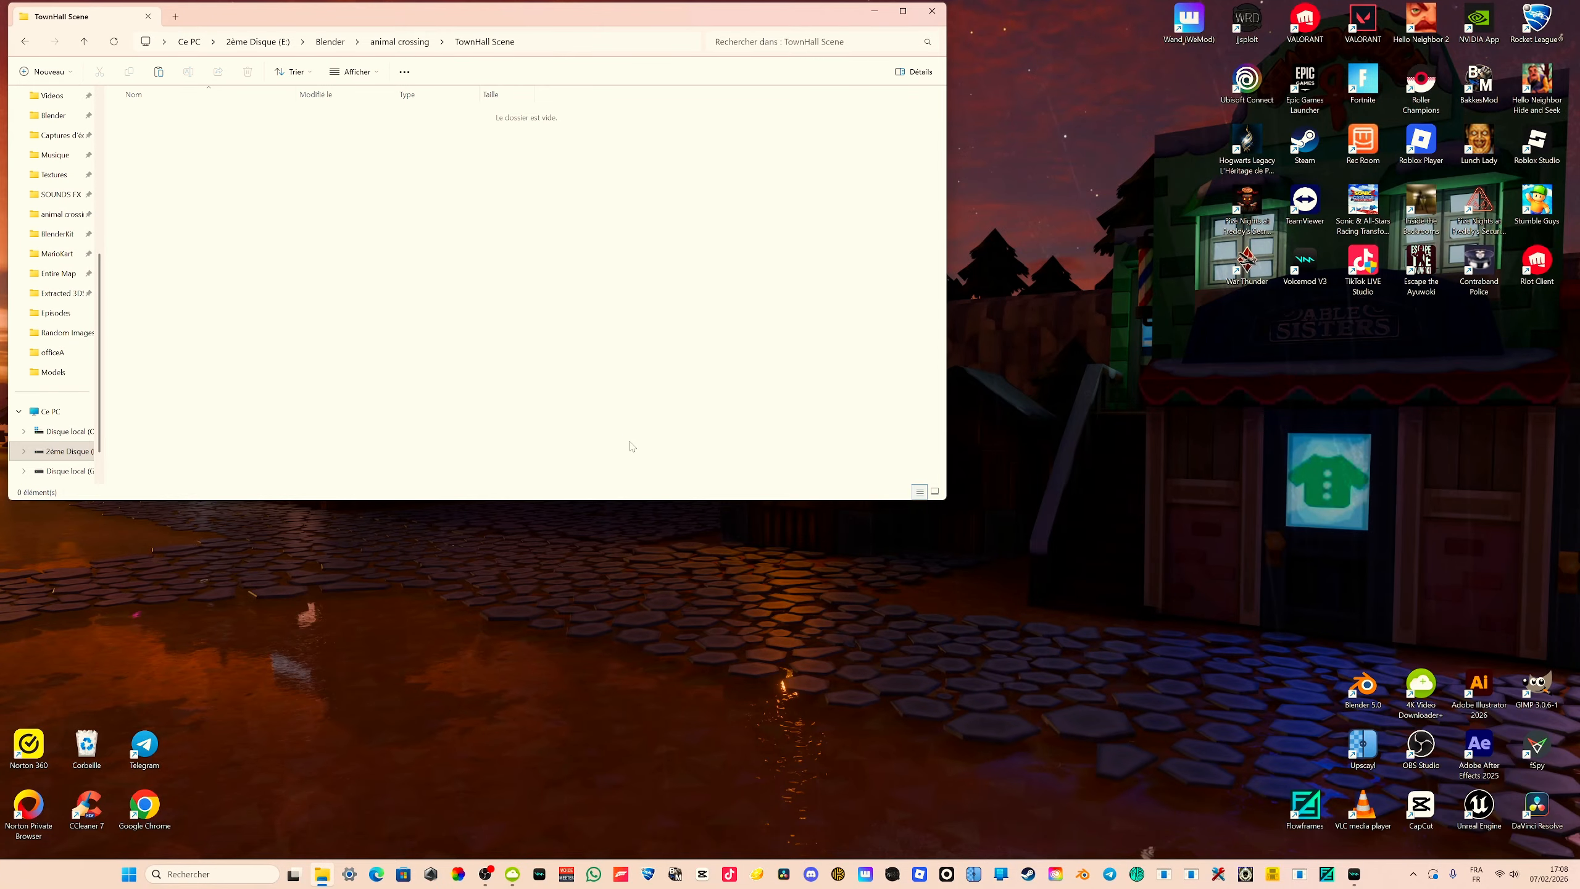
# Paste the cut model and texture files into the TownHall Scene folder and minimize the File Explorer window
pyautogui.hotkey('ctrl', 'v')
pyautogui.click(559, 324)
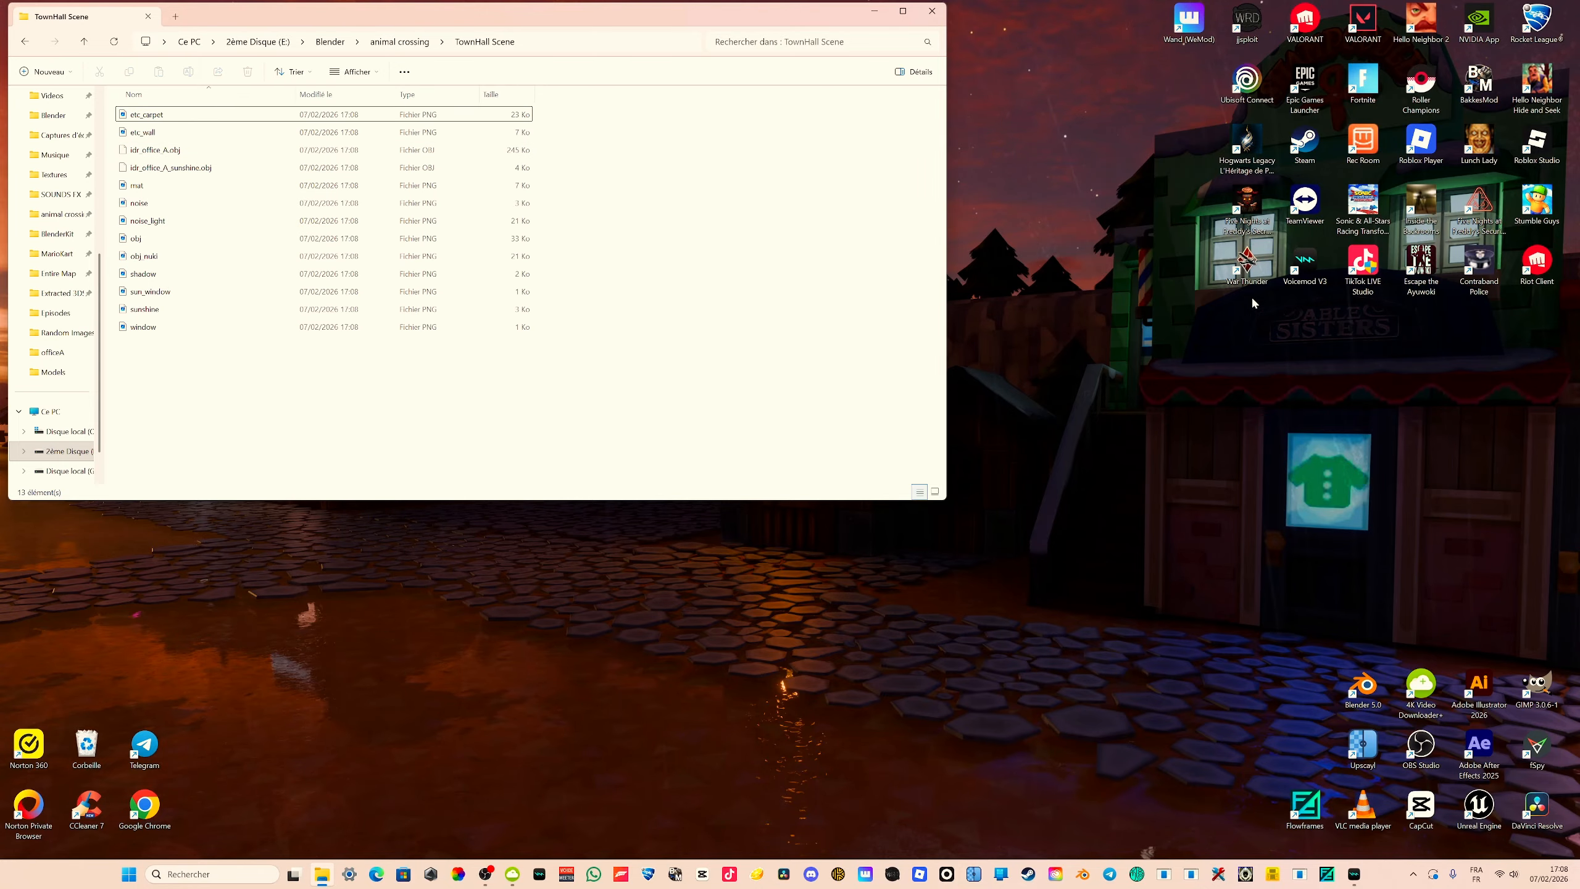
pyautogui.click(873, 11)
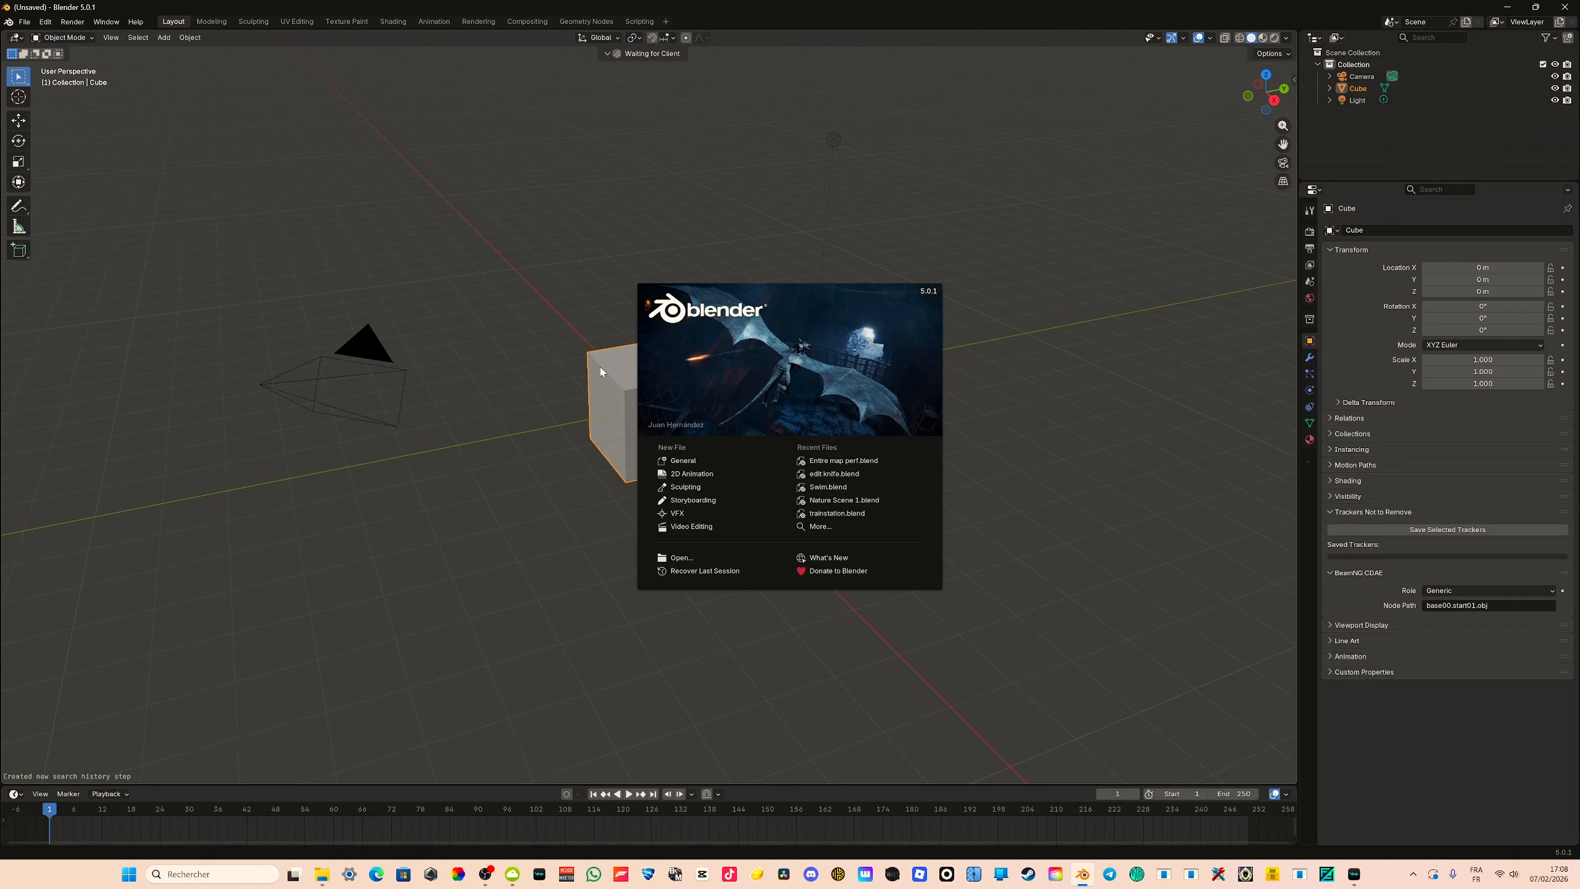
# In Blender, dismiss the splash screen and delete the default camera, cube and light
pyautogui.click(524, 273)
pyautogui.scroll(-3, 522, 271)
pyautogui.moveTo(497, 251); pyautogui.dragTo(936, 557)
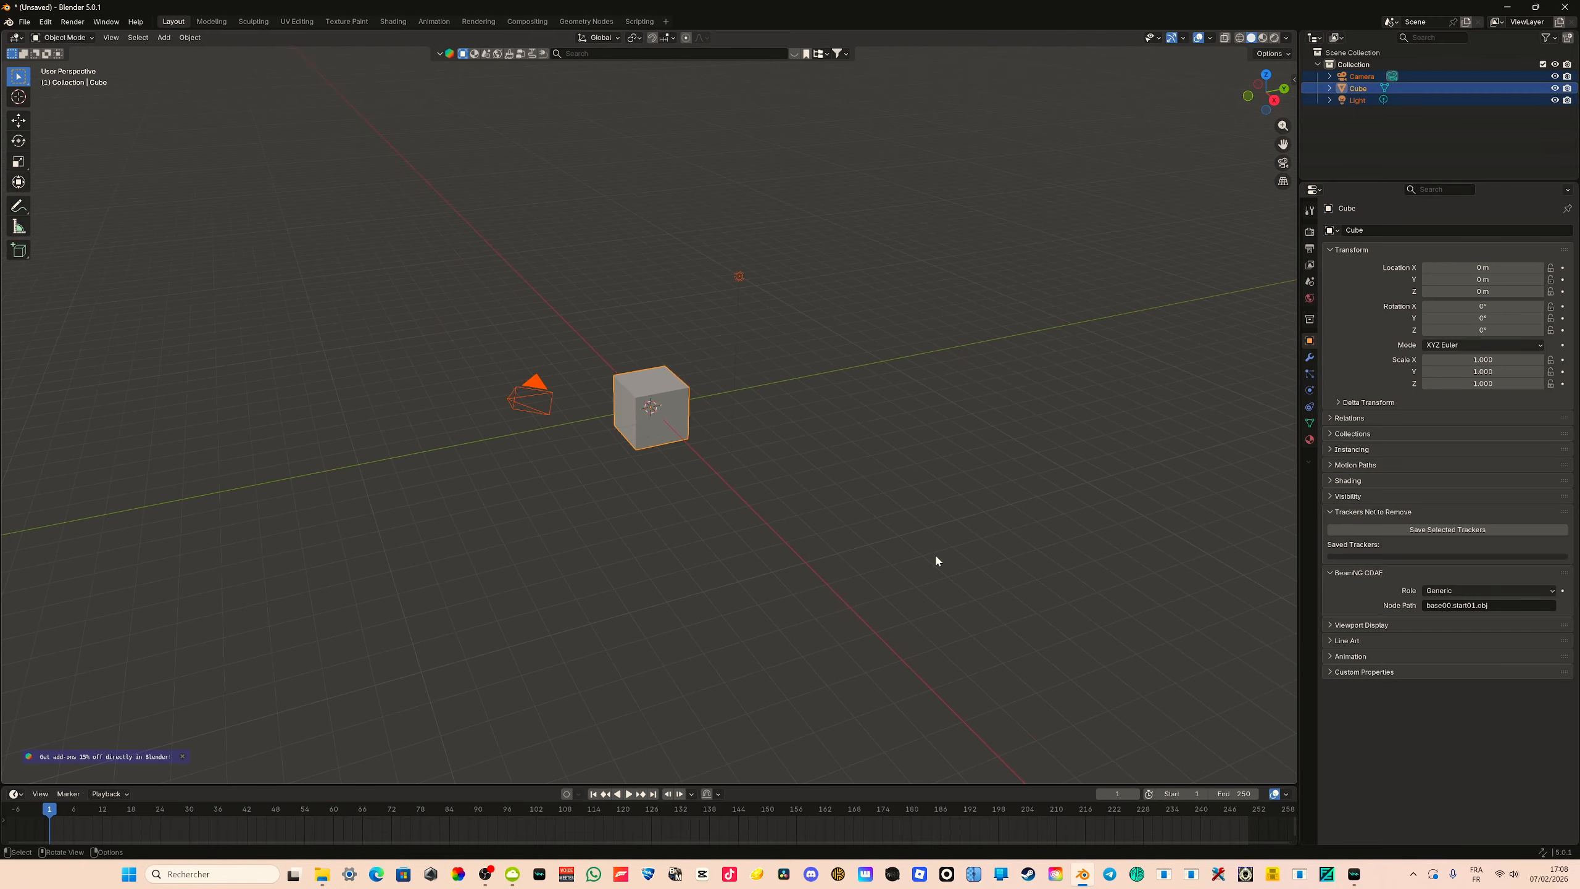
pyautogui.press('Delete')
# Import the Wavefront OBJ file idr_office_A.obj from the animal crossing\TownHall Scene folder with the default options
pyautogui.click(24, 21)
pyautogui.moveTo(62, 190)
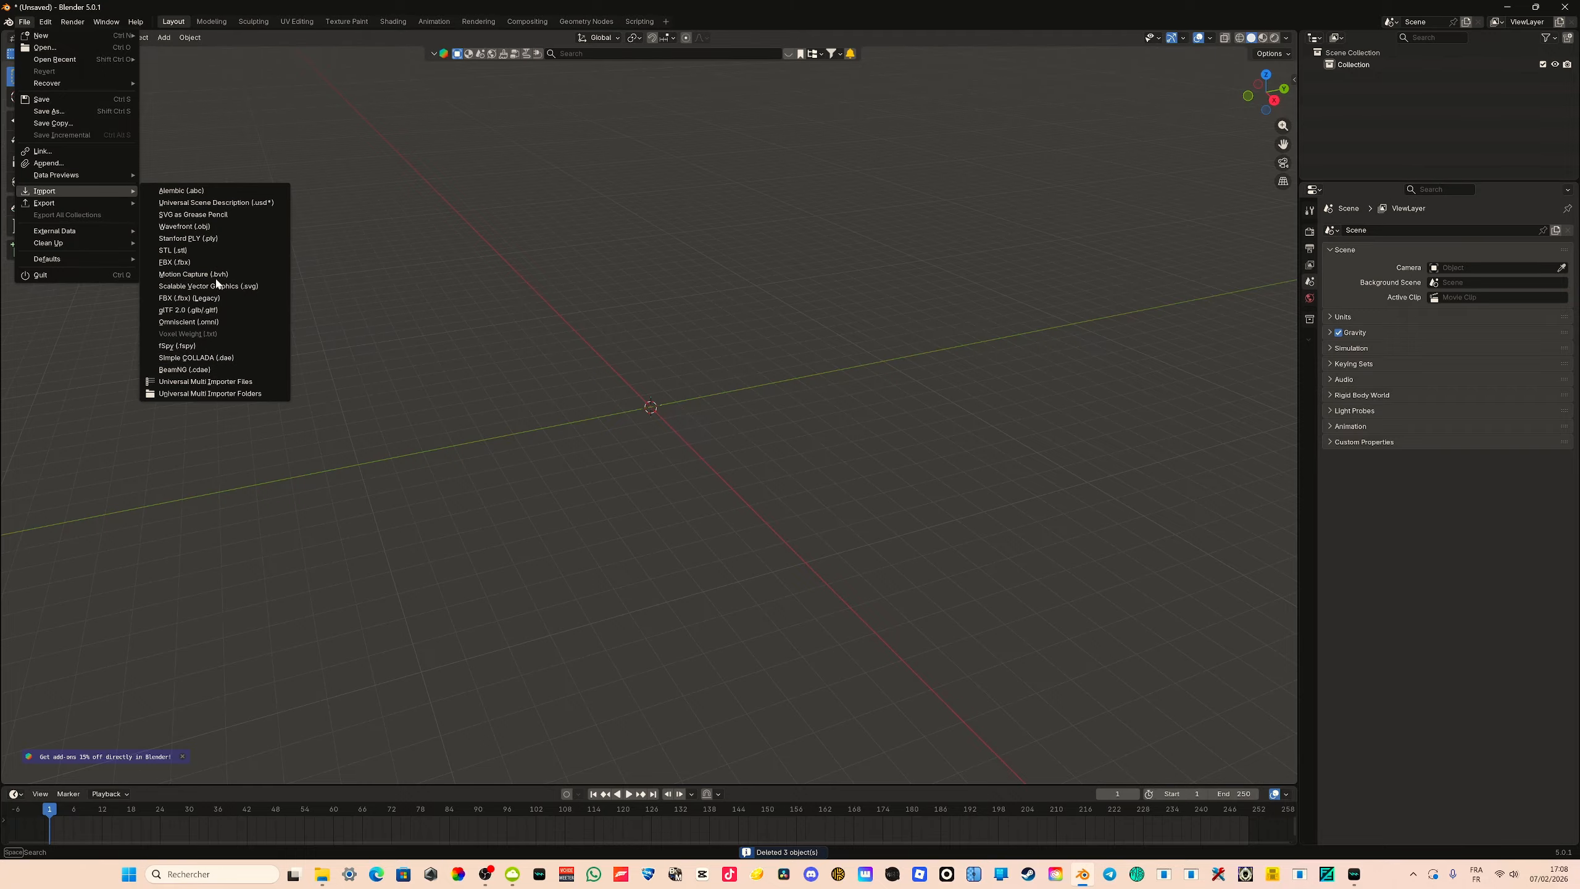
pyautogui.click(218, 231)
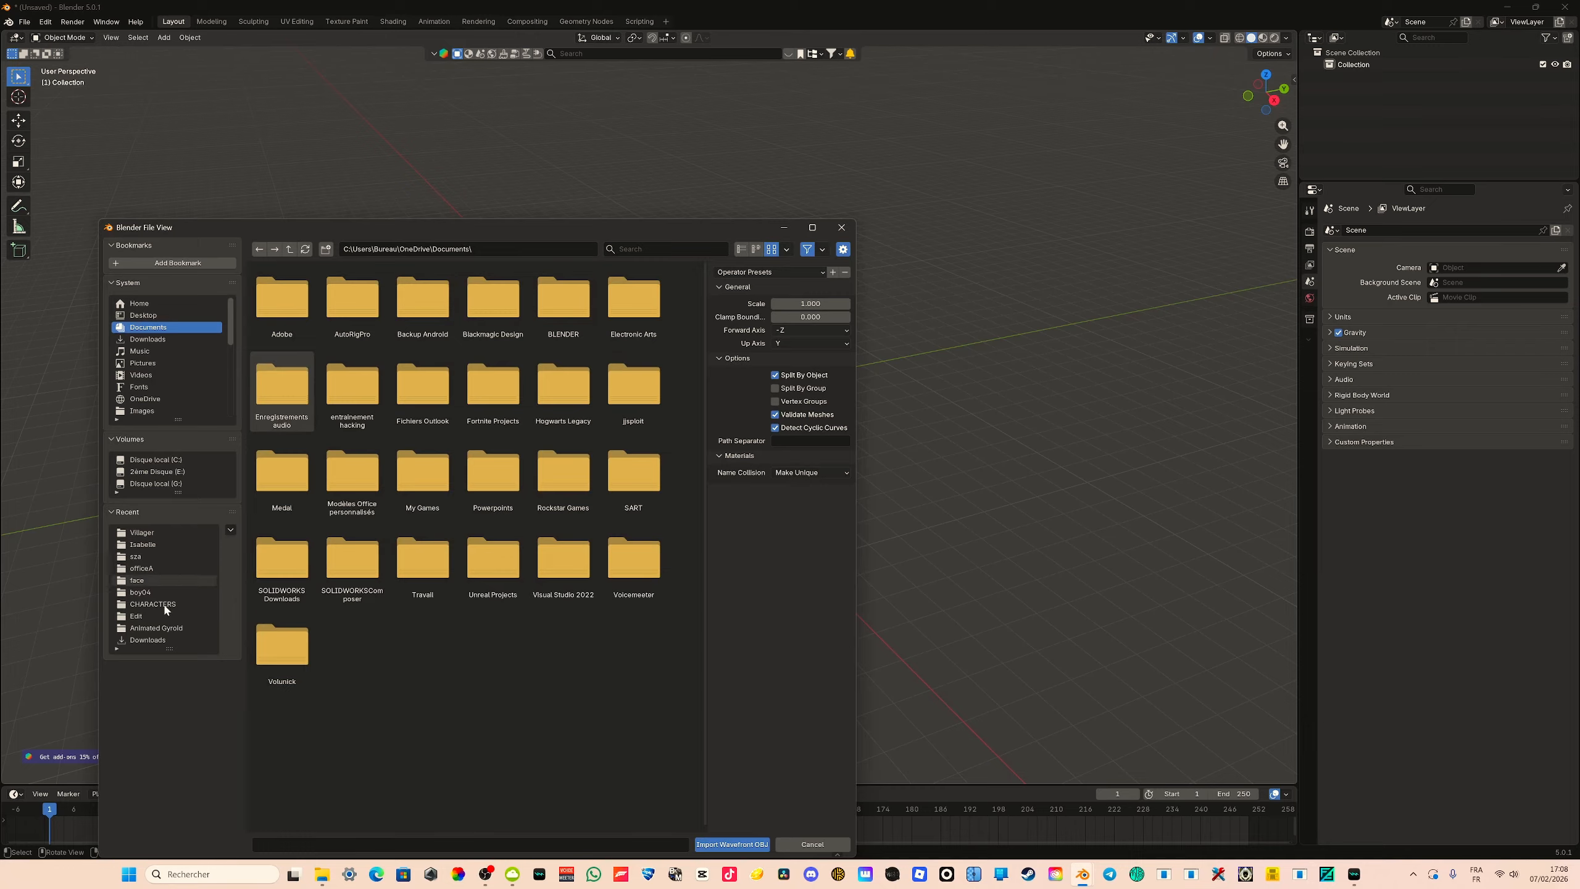
pyautogui.click(153, 533)
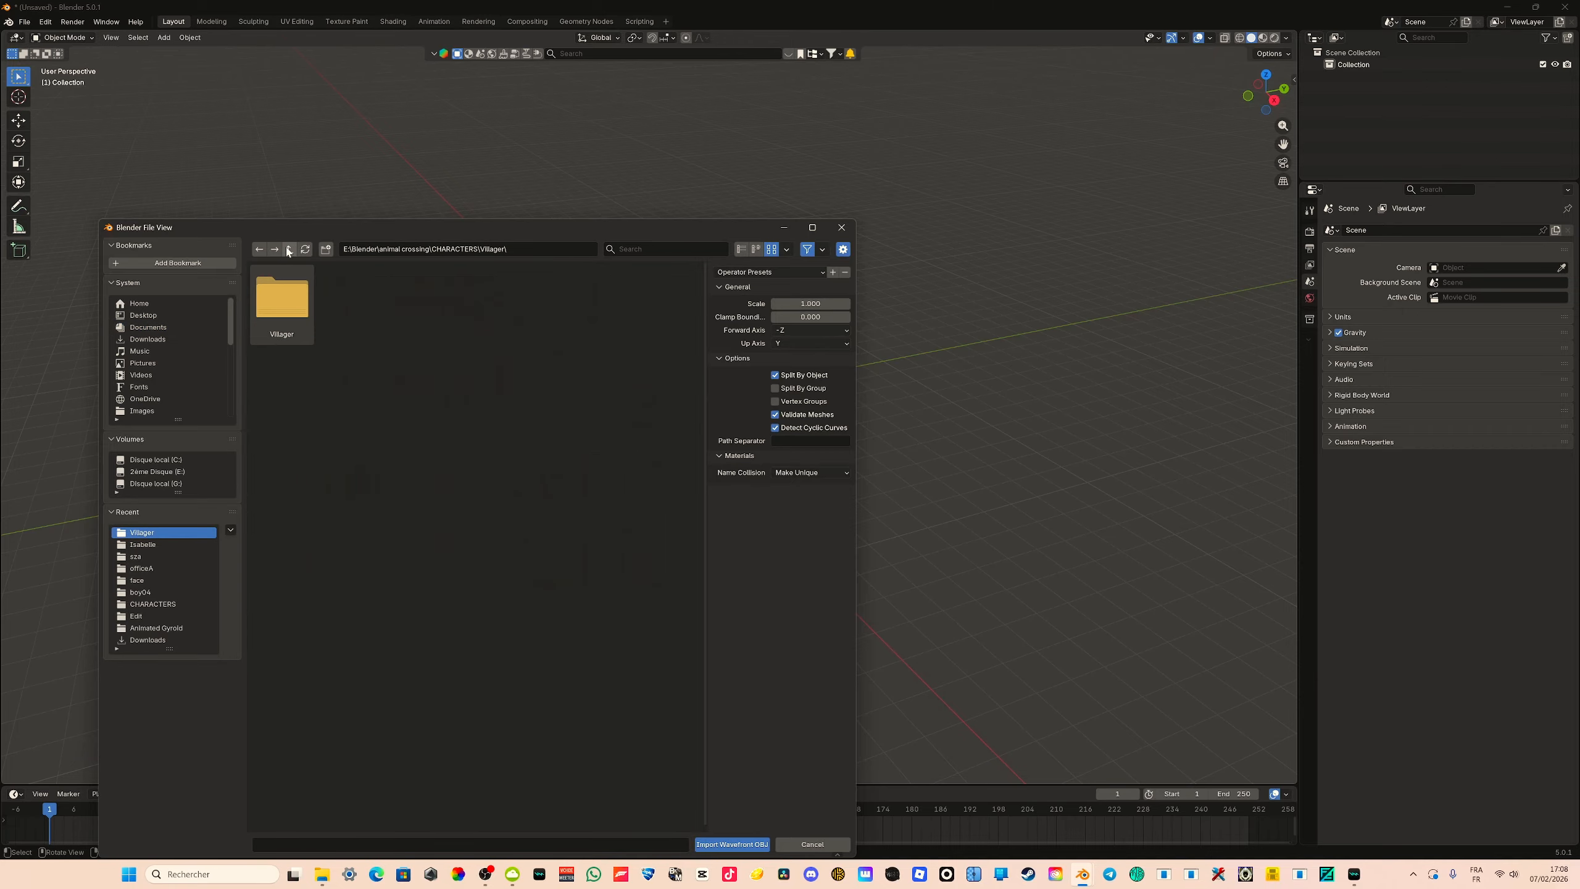
pyautogui.click(289, 249)
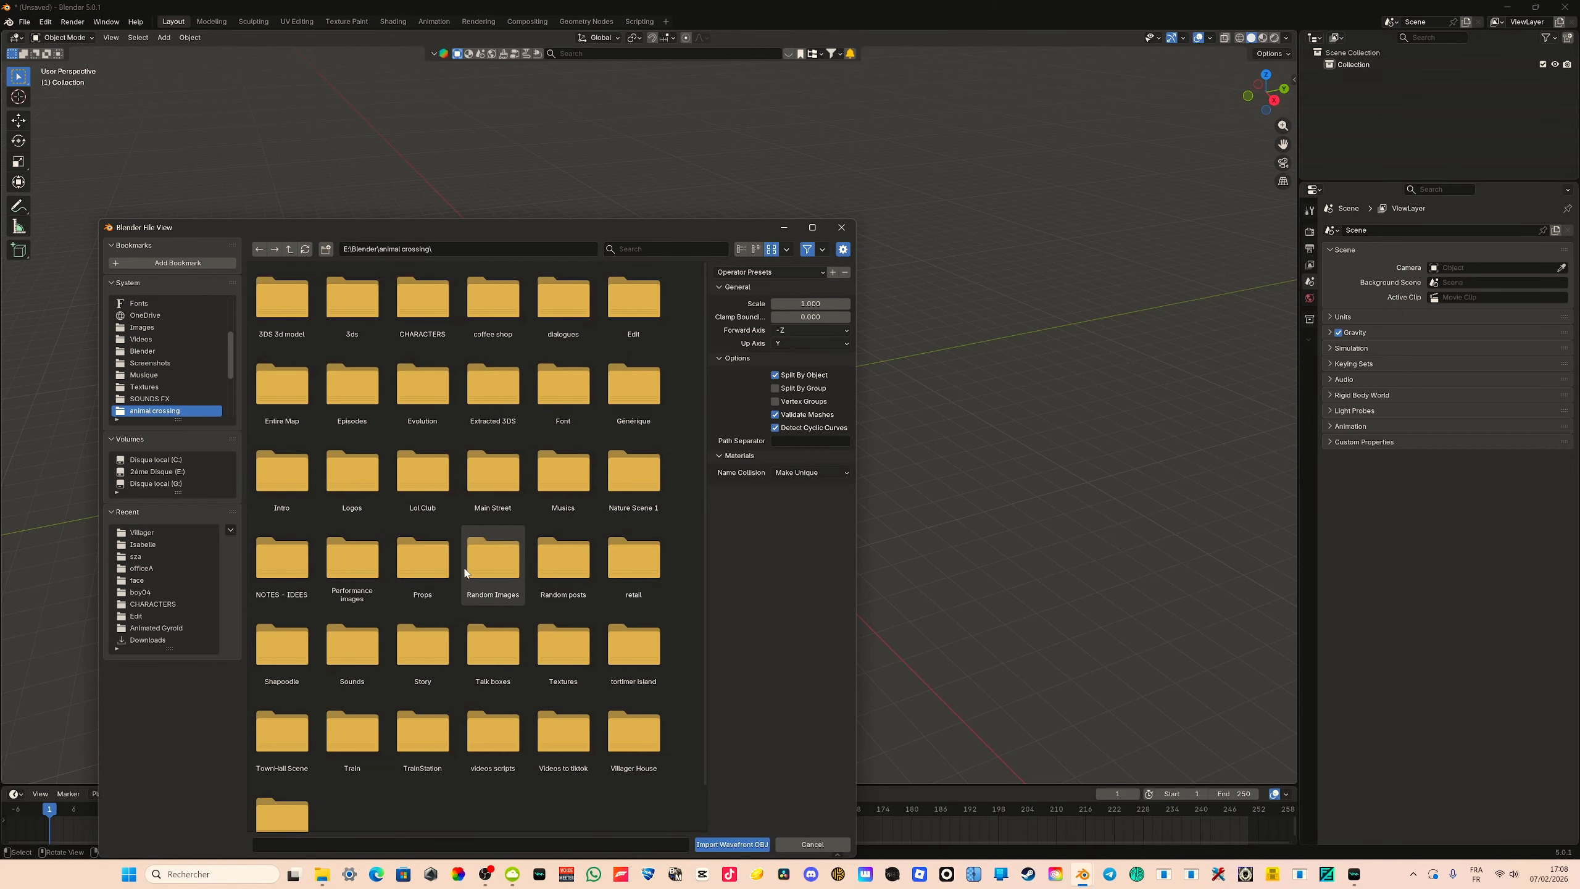
pyautogui.scroll(-1, 491, 566)
pyautogui.click(282, 688)
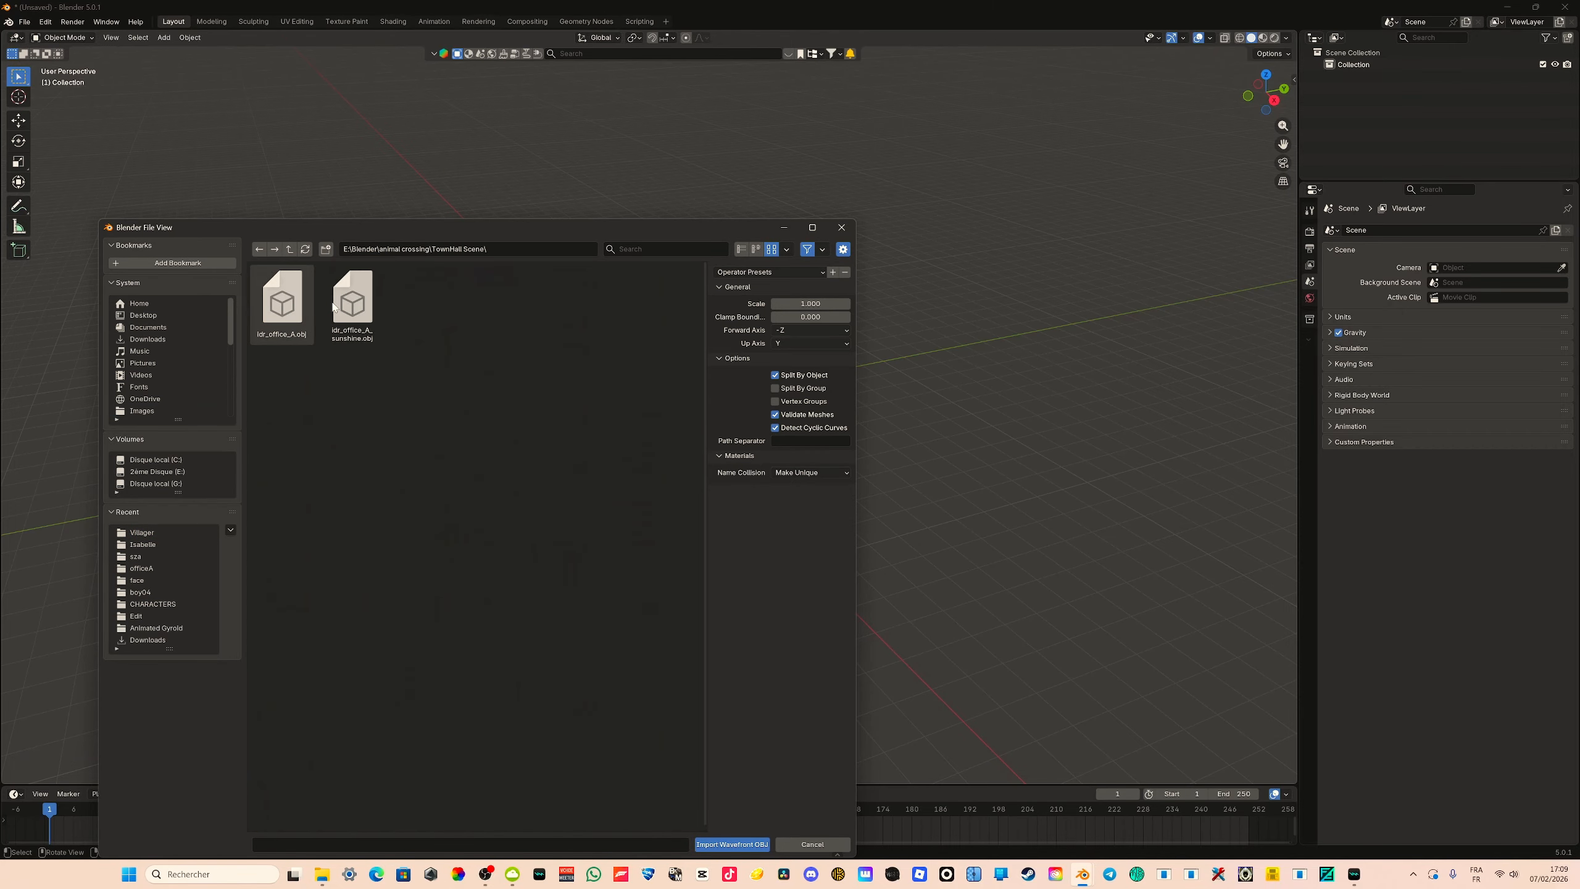
pyautogui.click(353, 305)
pyautogui.click(282, 305)
pyautogui.click(739, 842)
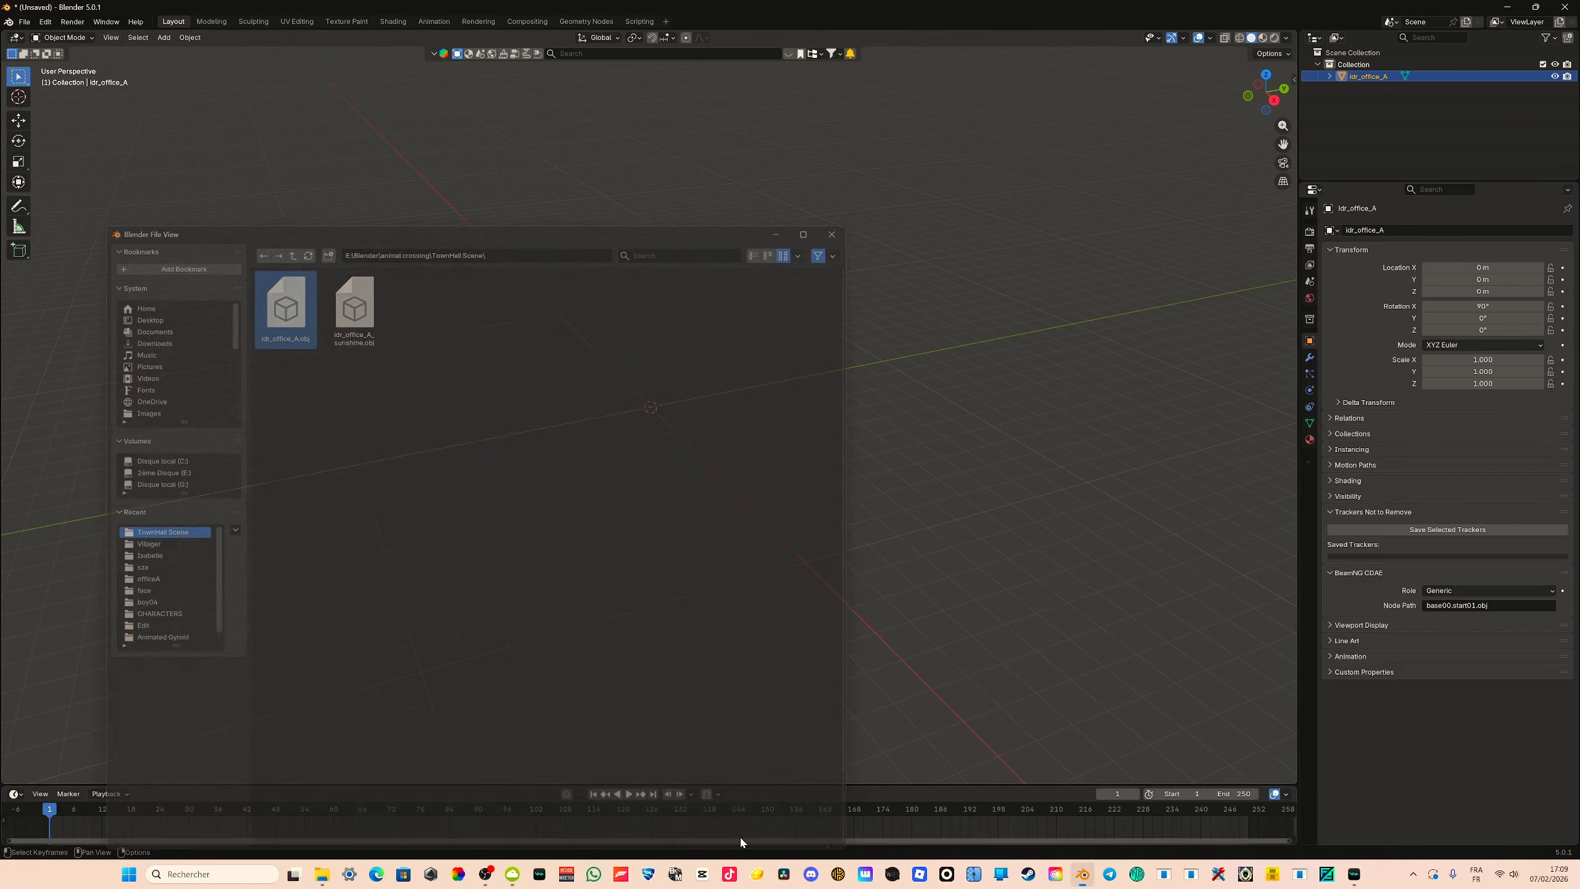
# Measure the length of the town hall's long side wall along its upper edge
pyautogui.moveTo(799, 278); pyautogui.dragTo(626, 383, button='middle')
pyautogui.click(1267, 75)
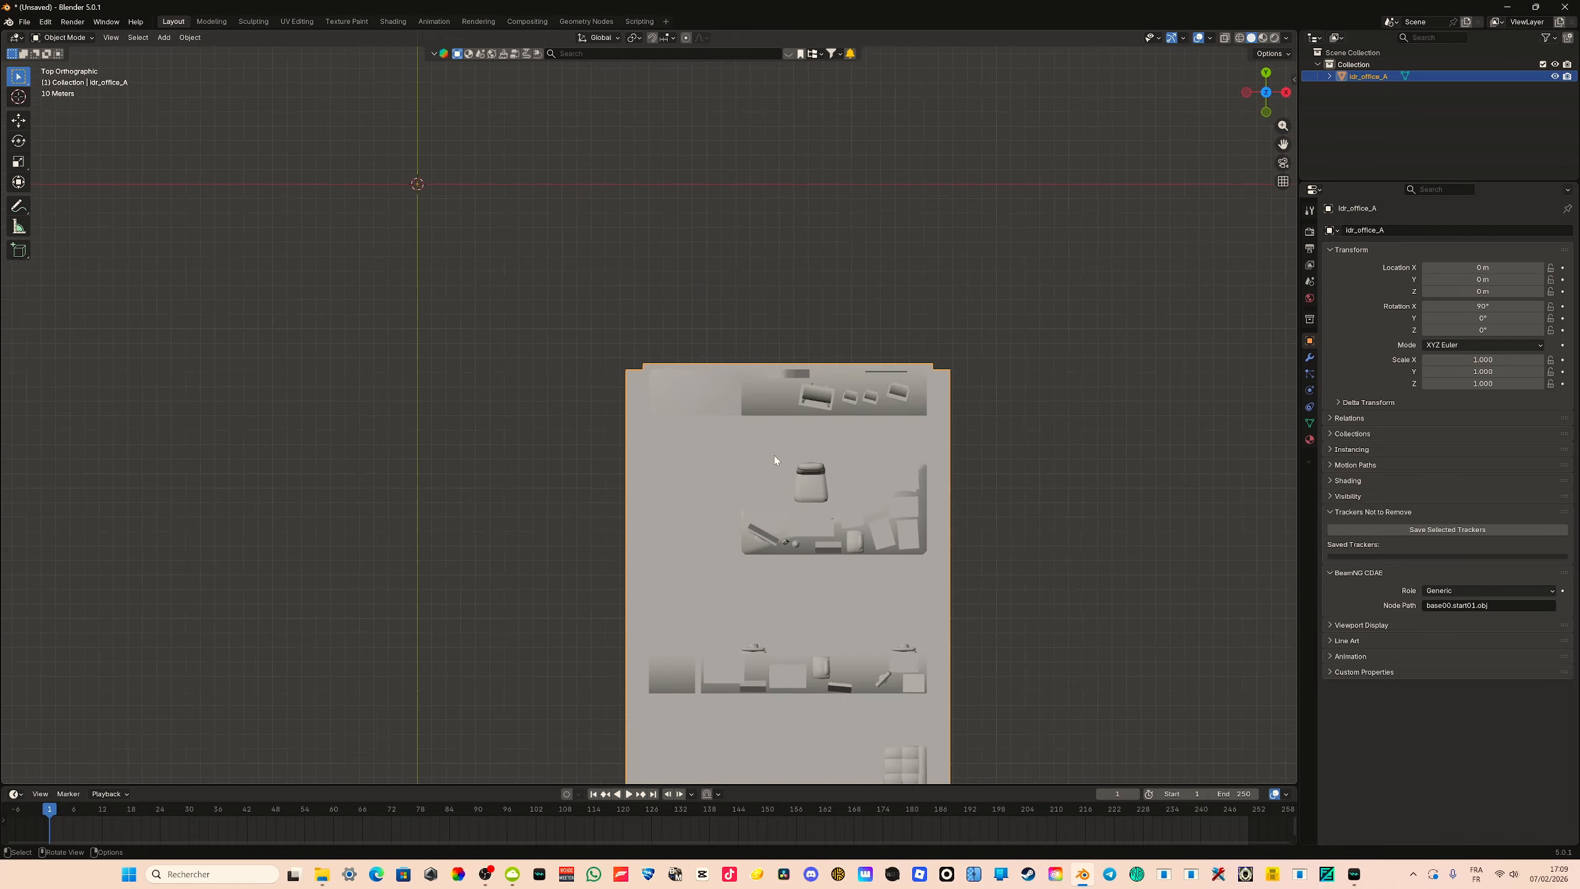
pyautogui.click(22, 230)
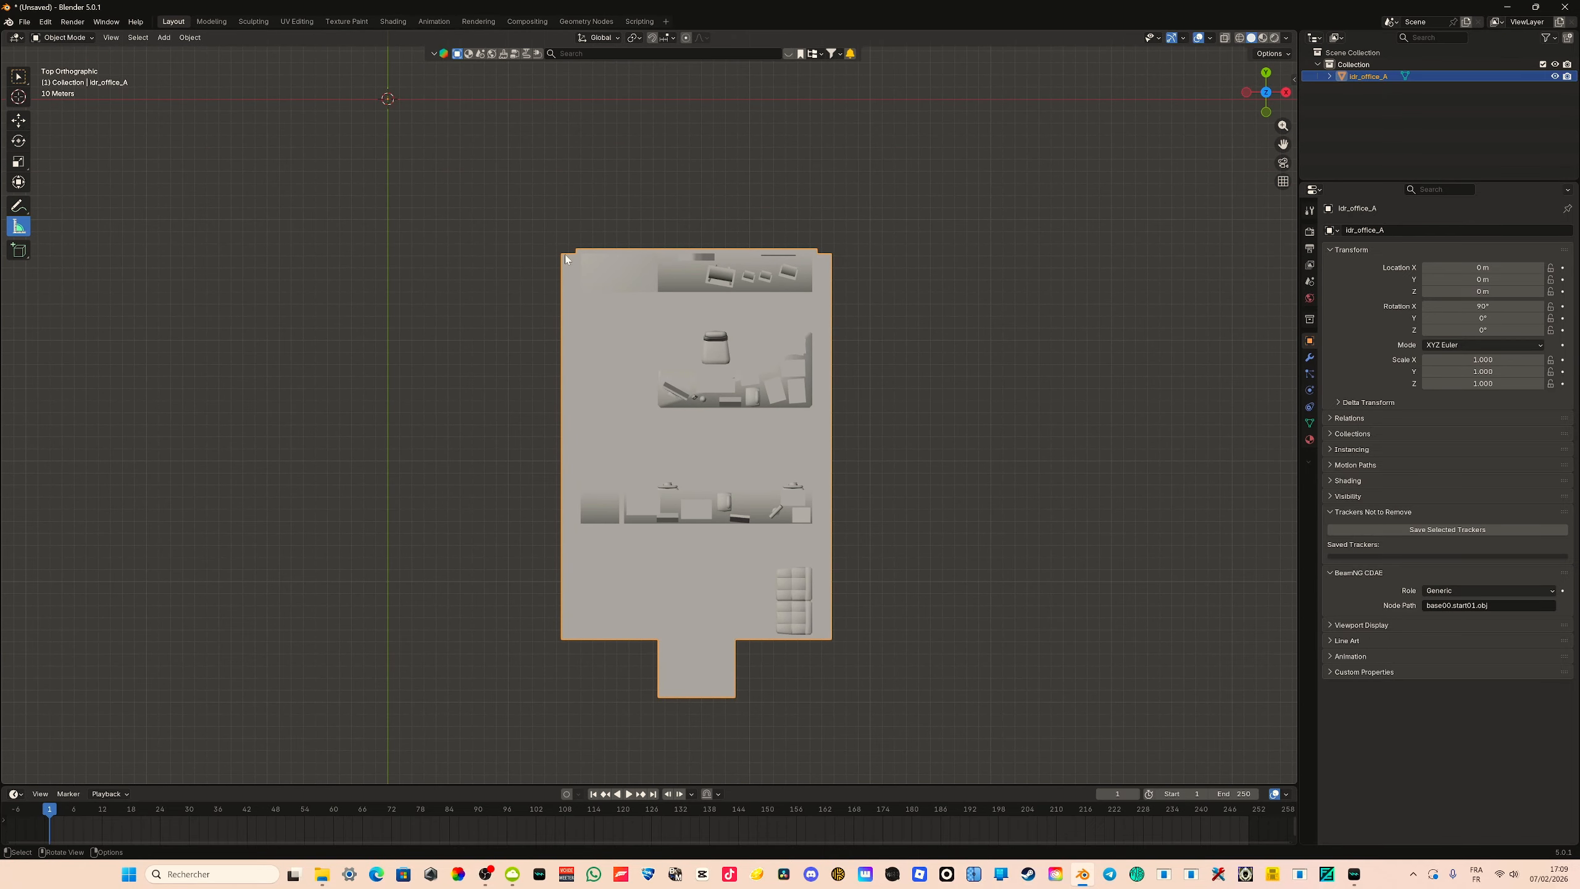
pyautogui.moveTo(566, 260); pyautogui.dragTo(563, 630)
pyautogui.moveTo(640, 613); pyautogui.dragTo(447, 430, button='middle')
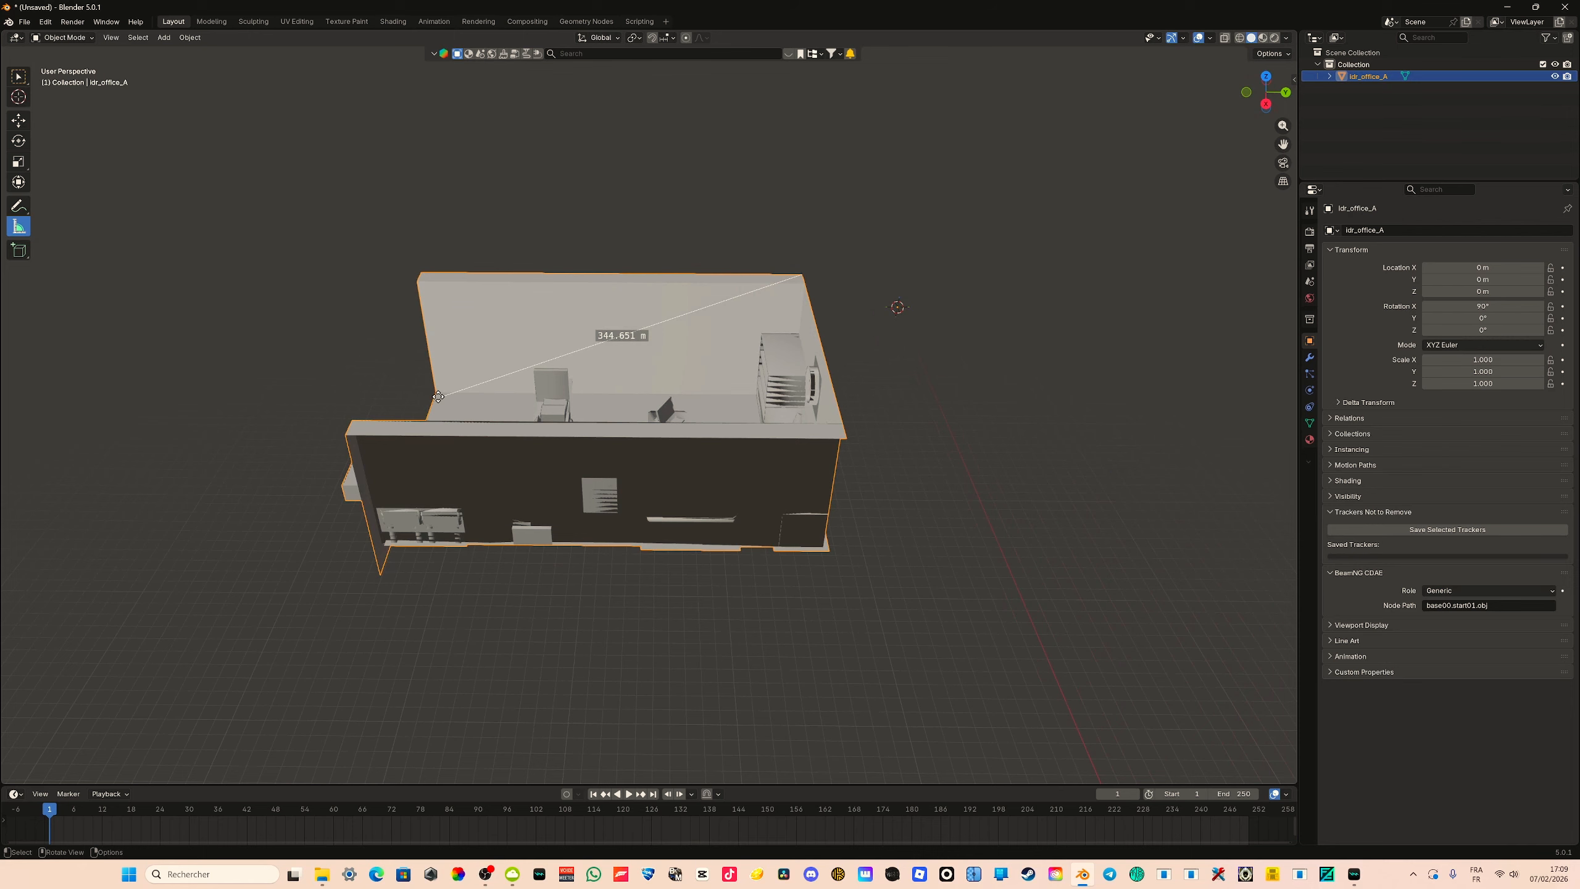
pyautogui.moveTo(438, 396); pyautogui.dragTo(420, 284)
pyautogui.moveTo(423, 285); pyautogui.dragTo(591, 296, button='middle')
pyautogui.moveTo(393, 305); pyautogui.dragTo(793, 258)
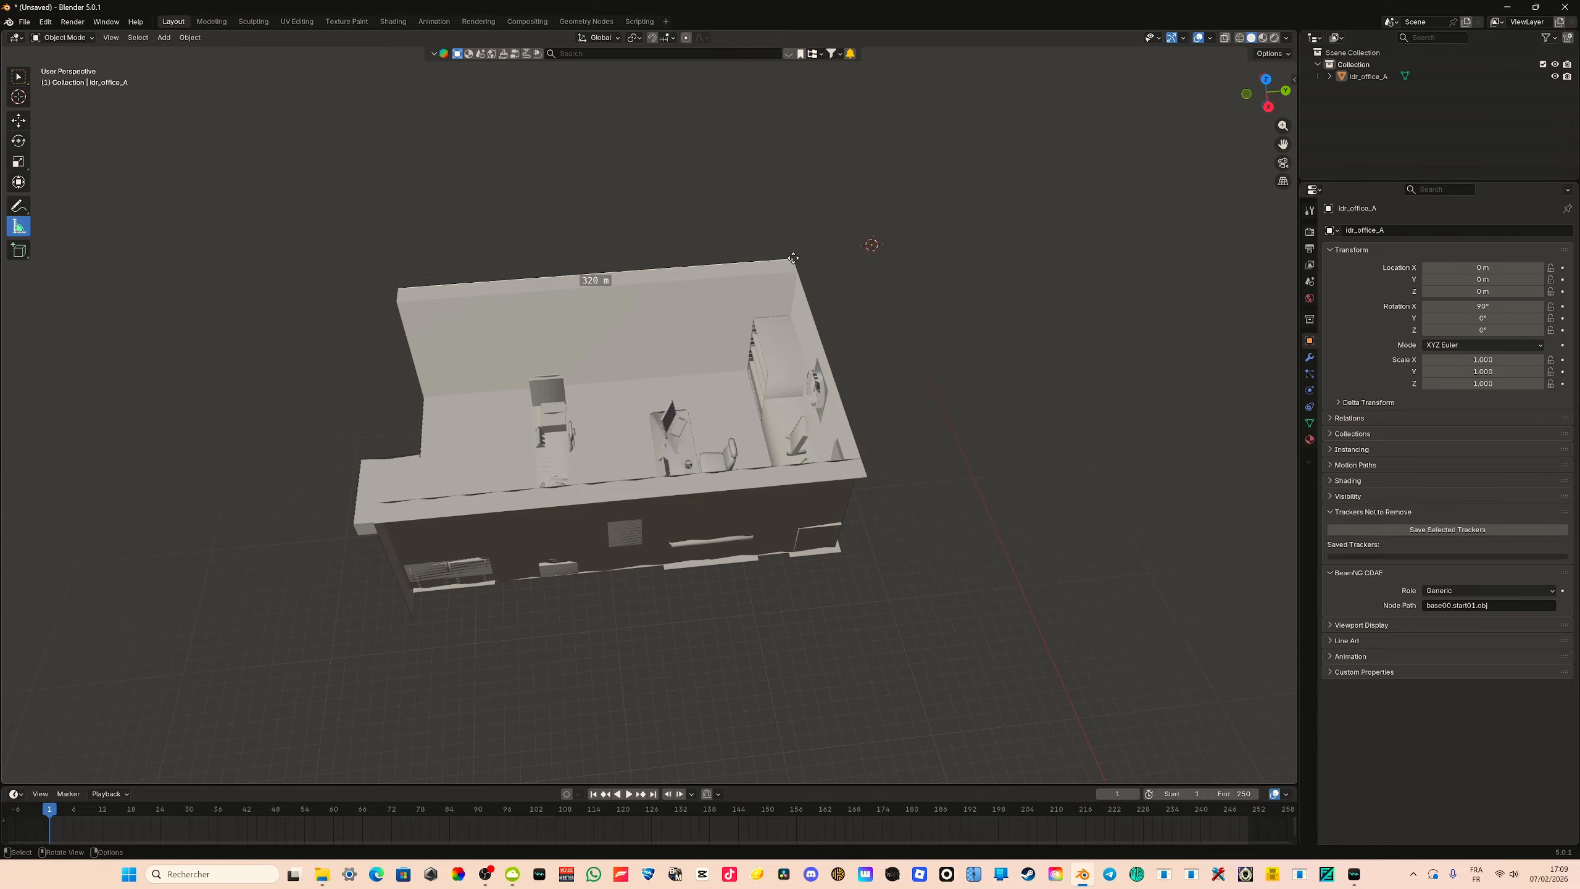
pyautogui.moveTo(793, 257); pyautogui.dragTo(665, 311, button='middle')
pyautogui.scroll(2, 641, 289)
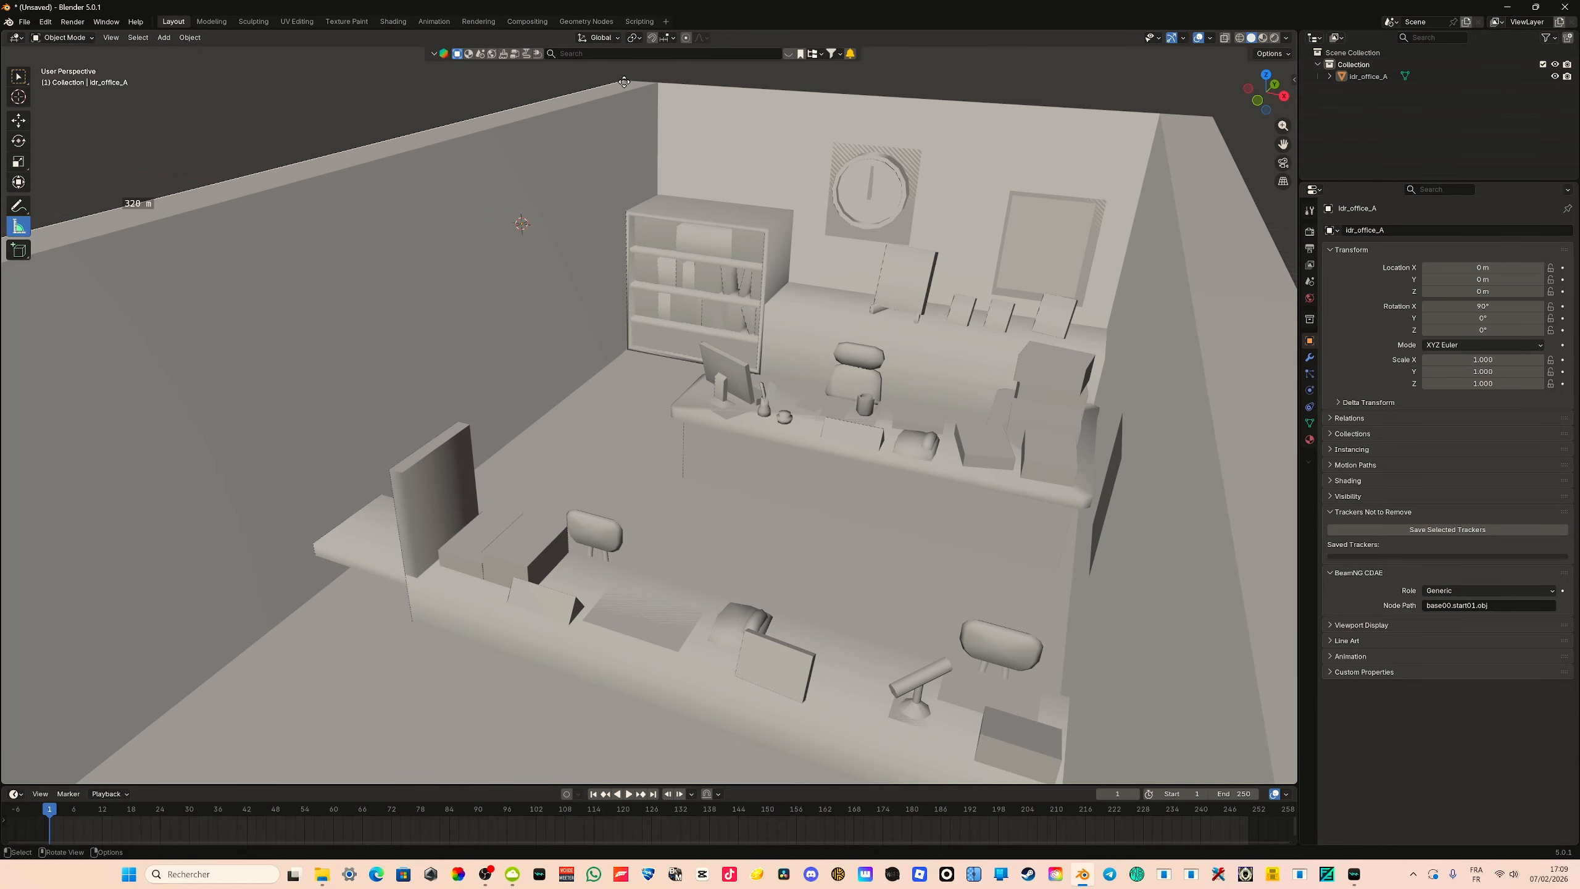
# Delete the measurement and scale the whole room model by 0.15
pyautogui.press('Delete')
pyautogui.write('as')
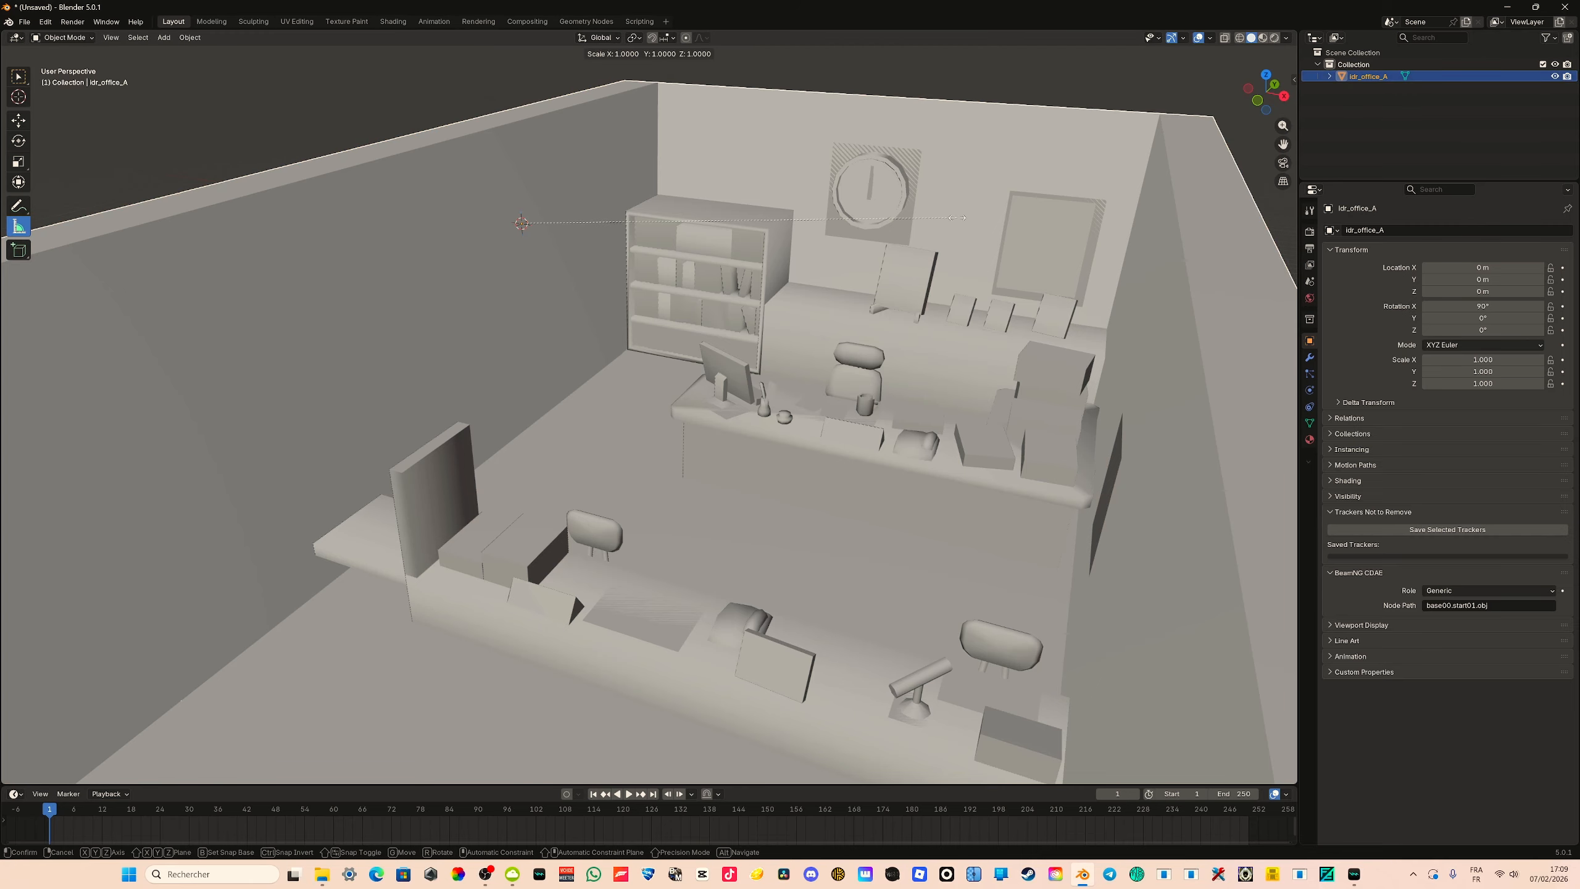
pyautogui.write('0.1')
pyautogui.press('Return')
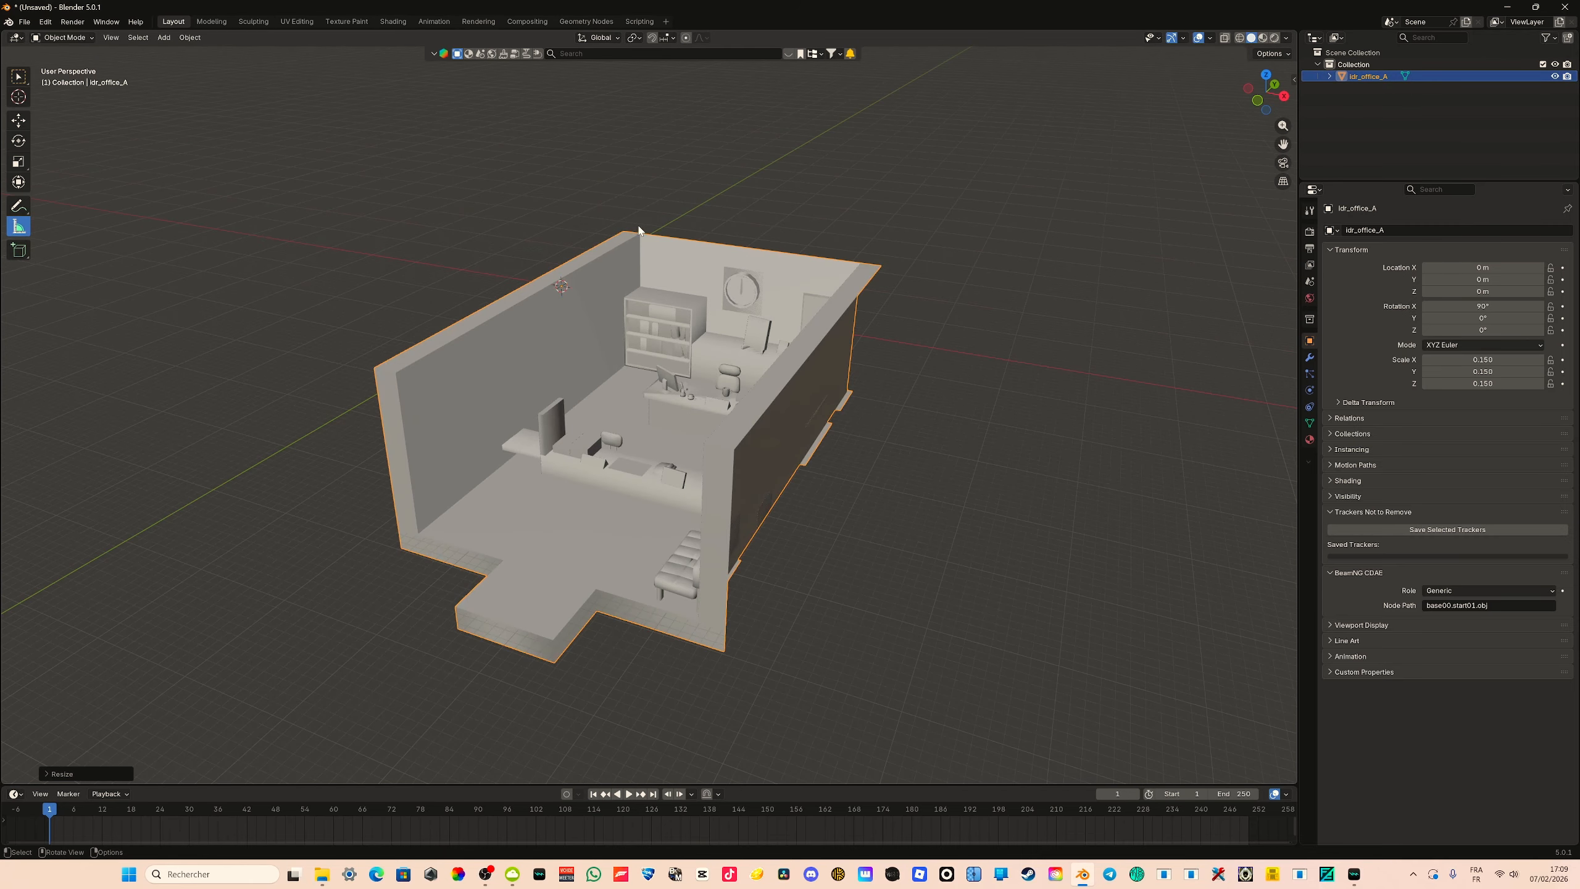
# Measure the long side wall's upper edge and scale the room model by 0.5 twice
pyautogui.moveTo(620, 237); pyautogui.dragTo(376, 365)
pyautogui.write('s')
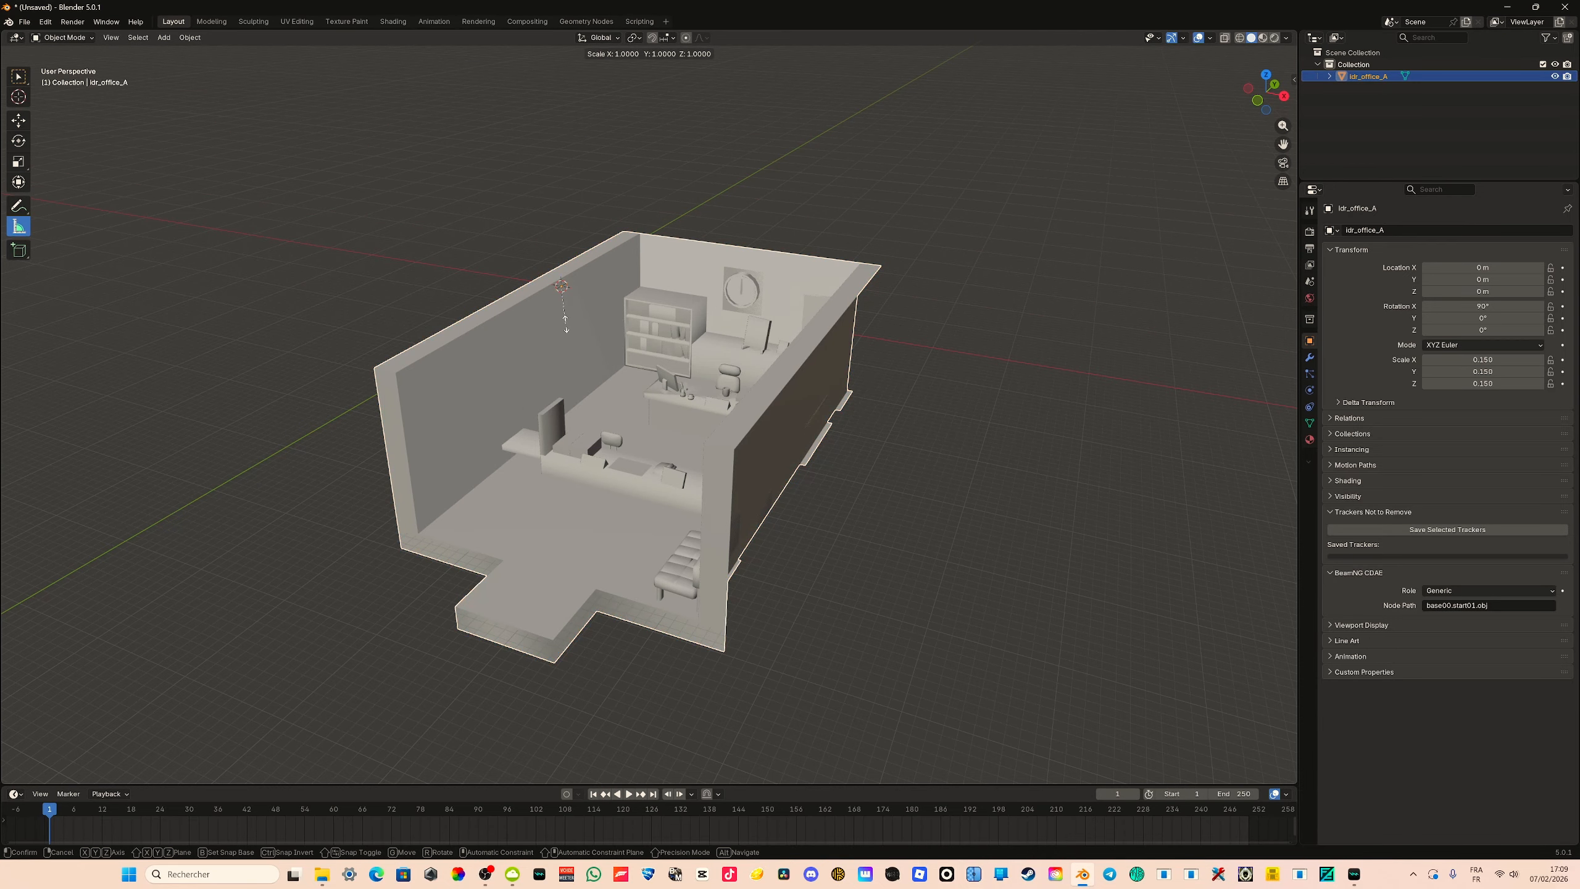
pyautogui.write('0.5')
pyautogui.press('Return')
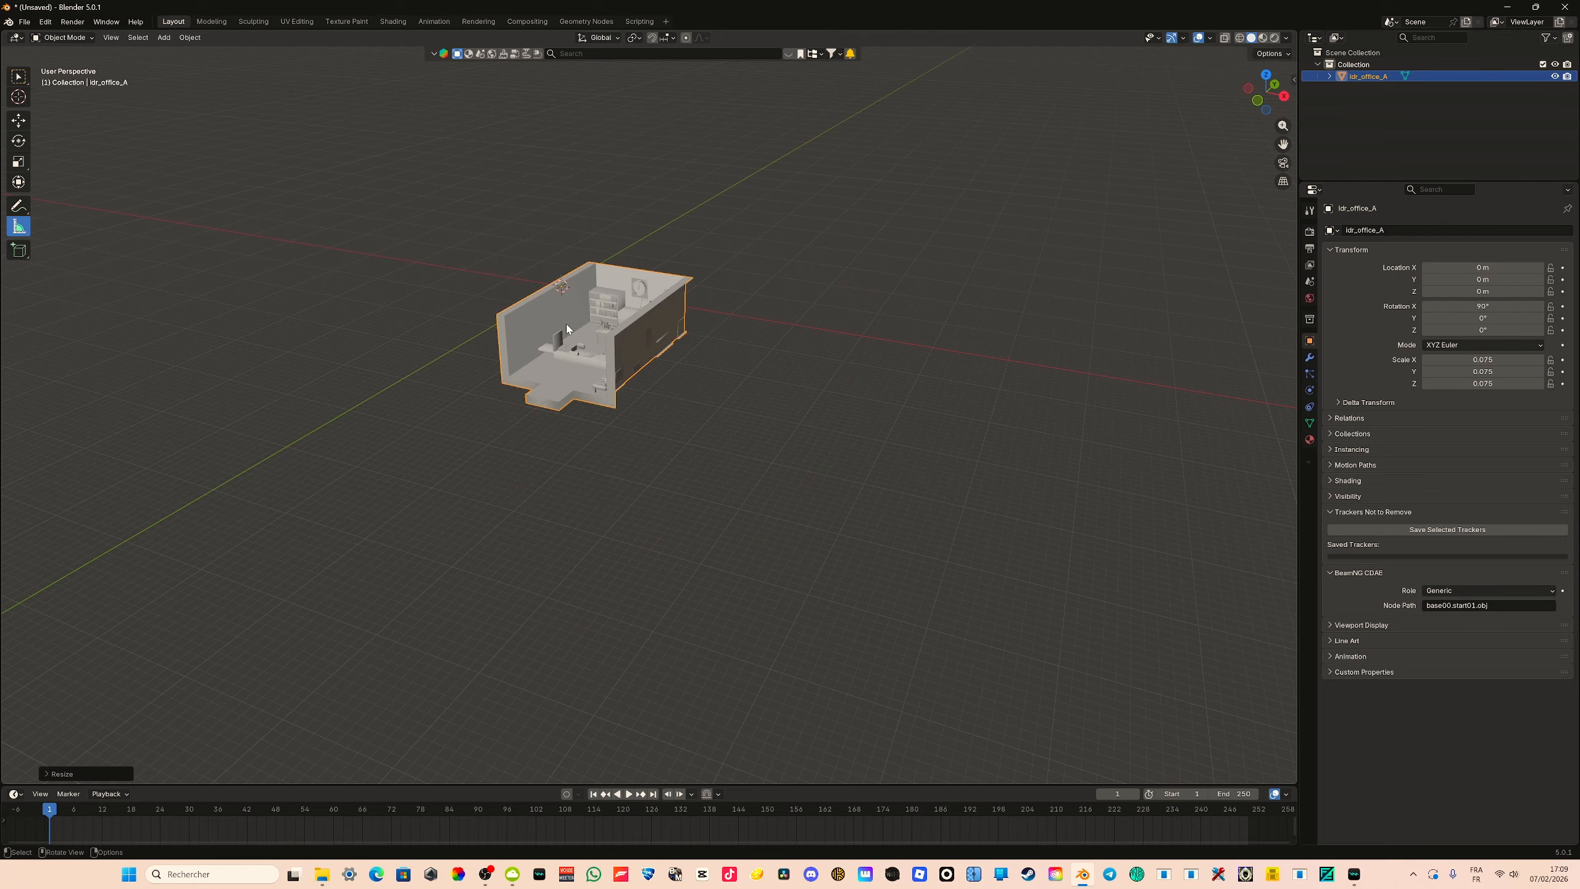
pyautogui.write('s0.5')
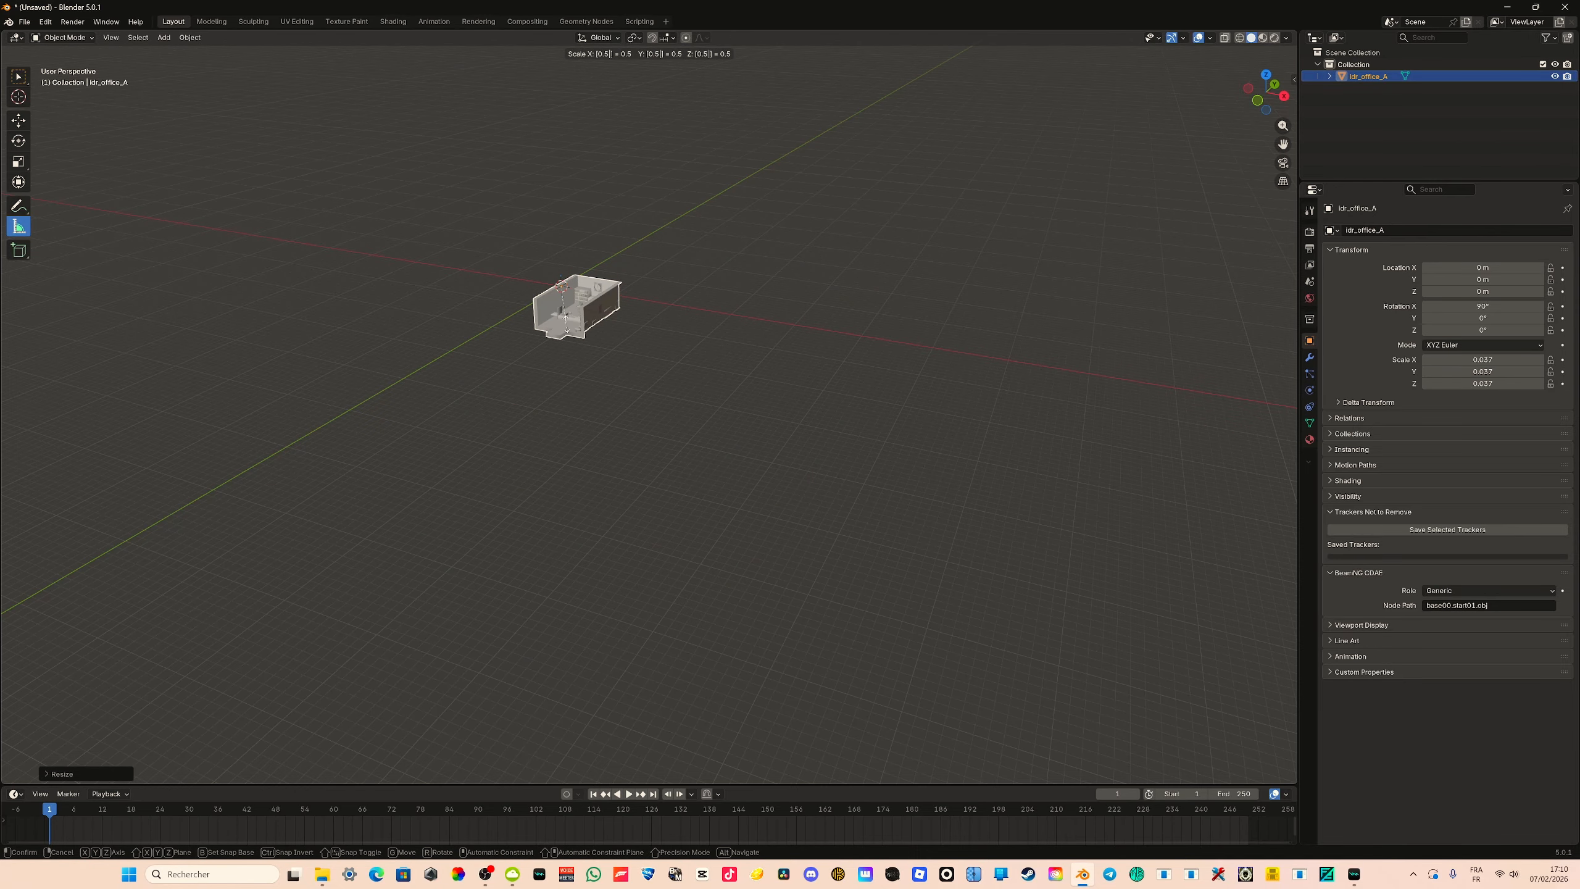
pyautogui.press('Escape')
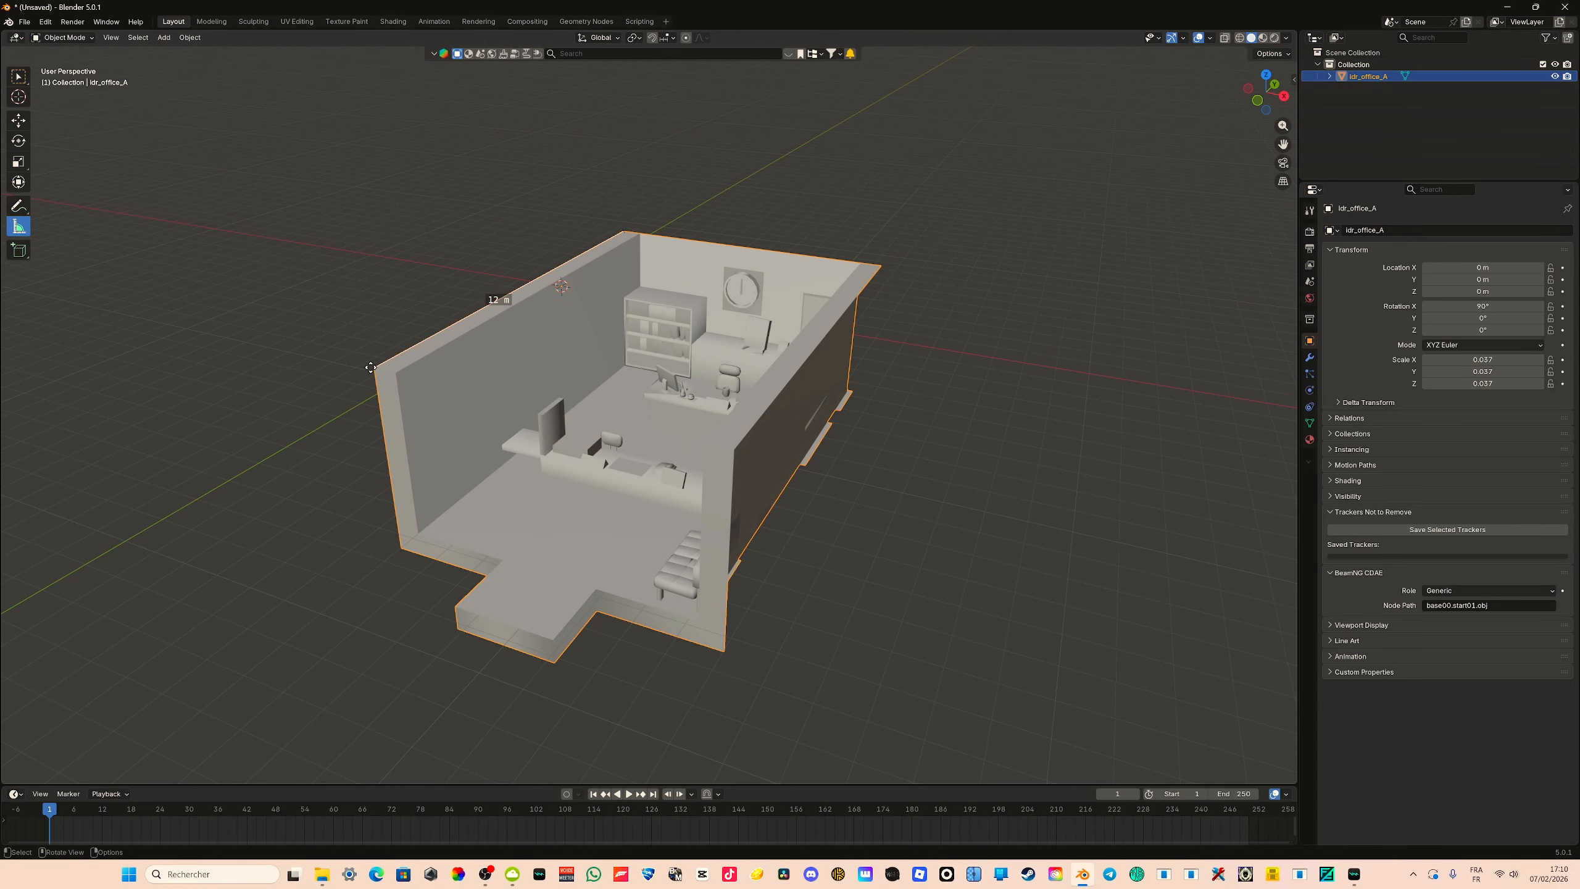
# Switch the viewport to Material Preview shading and measure the width of the upright panel on the front counter
pyautogui.moveTo(371, 367); pyautogui.dragTo(435, 429, button='middle')
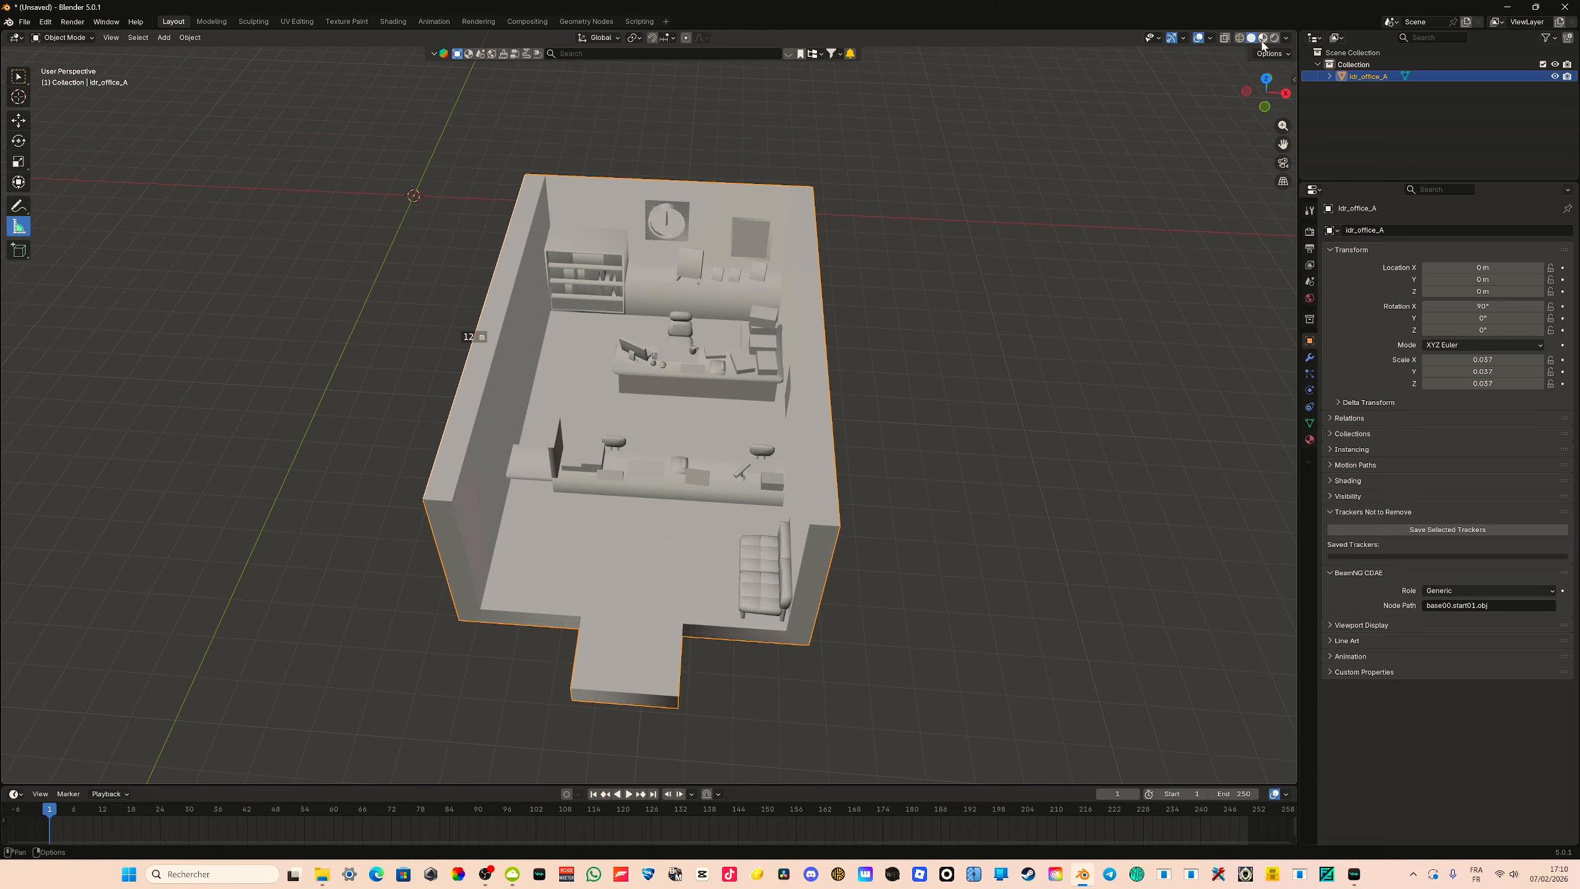
pyautogui.click(1263, 39)
pyautogui.scroll(6, 766, 380)
pyautogui.moveTo(766, 380)
pyautogui.mouseDown(button='middle')
pyautogui.moveTo(654, 450)
pyautogui.moveTo(503, 469)
pyautogui.moveTo(515, 490)
pyautogui.moveTo(701, 498)
pyautogui.moveTo(389, 368)
pyautogui.moveTo(629, 440)
pyautogui.mouseUp(button='middle')
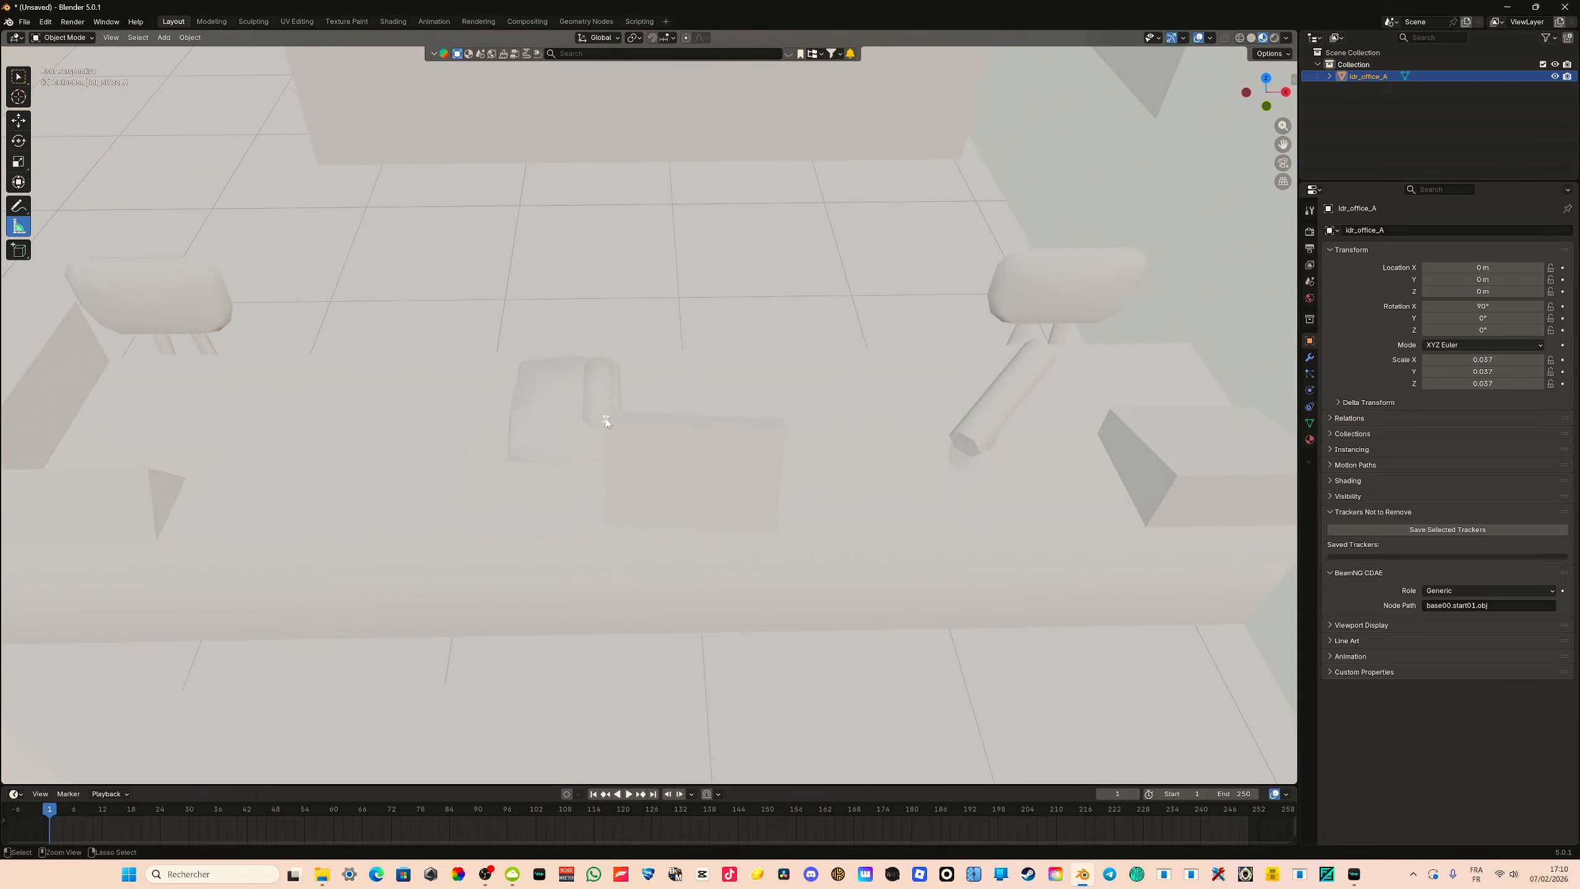
pyautogui.moveTo(607, 422); pyautogui.dragTo(630, 426)
pyautogui.moveTo(716, 427); pyautogui.dragTo(723, 368, button='middle')
pyautogui.scroll(5, 732, 378)
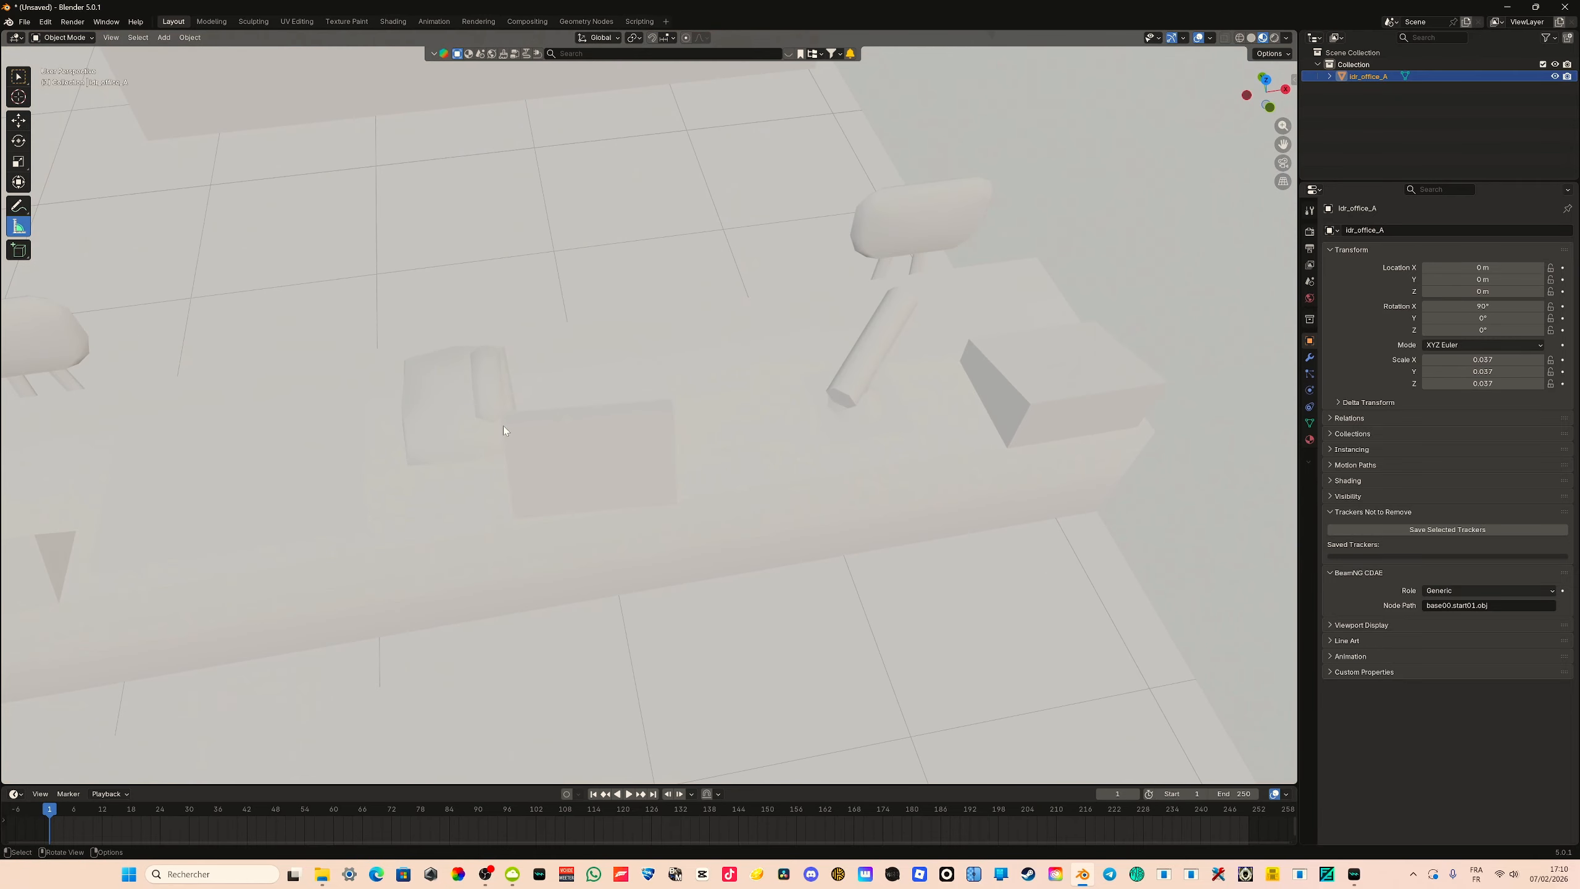
# Scale the room model by 0.5, deselect everything and check the long side wall's length again
pyautogui.moveTo(682, 417); pyautogui.dragTo(622, 360, button='middle')
pyautogui.write('0.5')
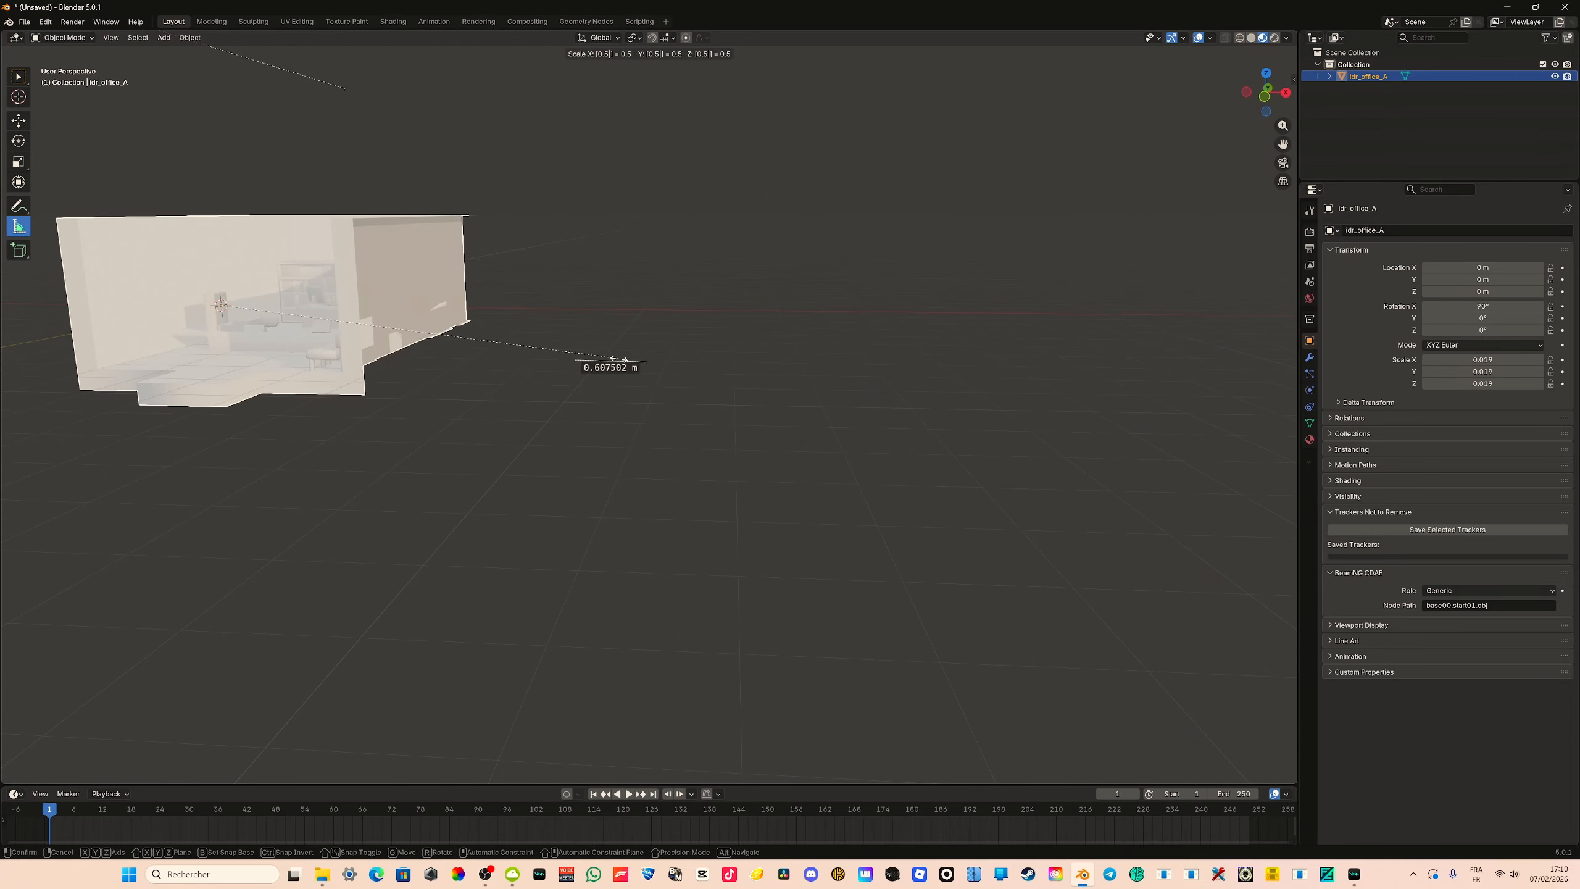
pyautogui.press('Return')
pyautogui.moveTo(332, 156); pyautogui.dragTo(592, 753, button='middle')
pyautogui.hotkey('alt', 'a')
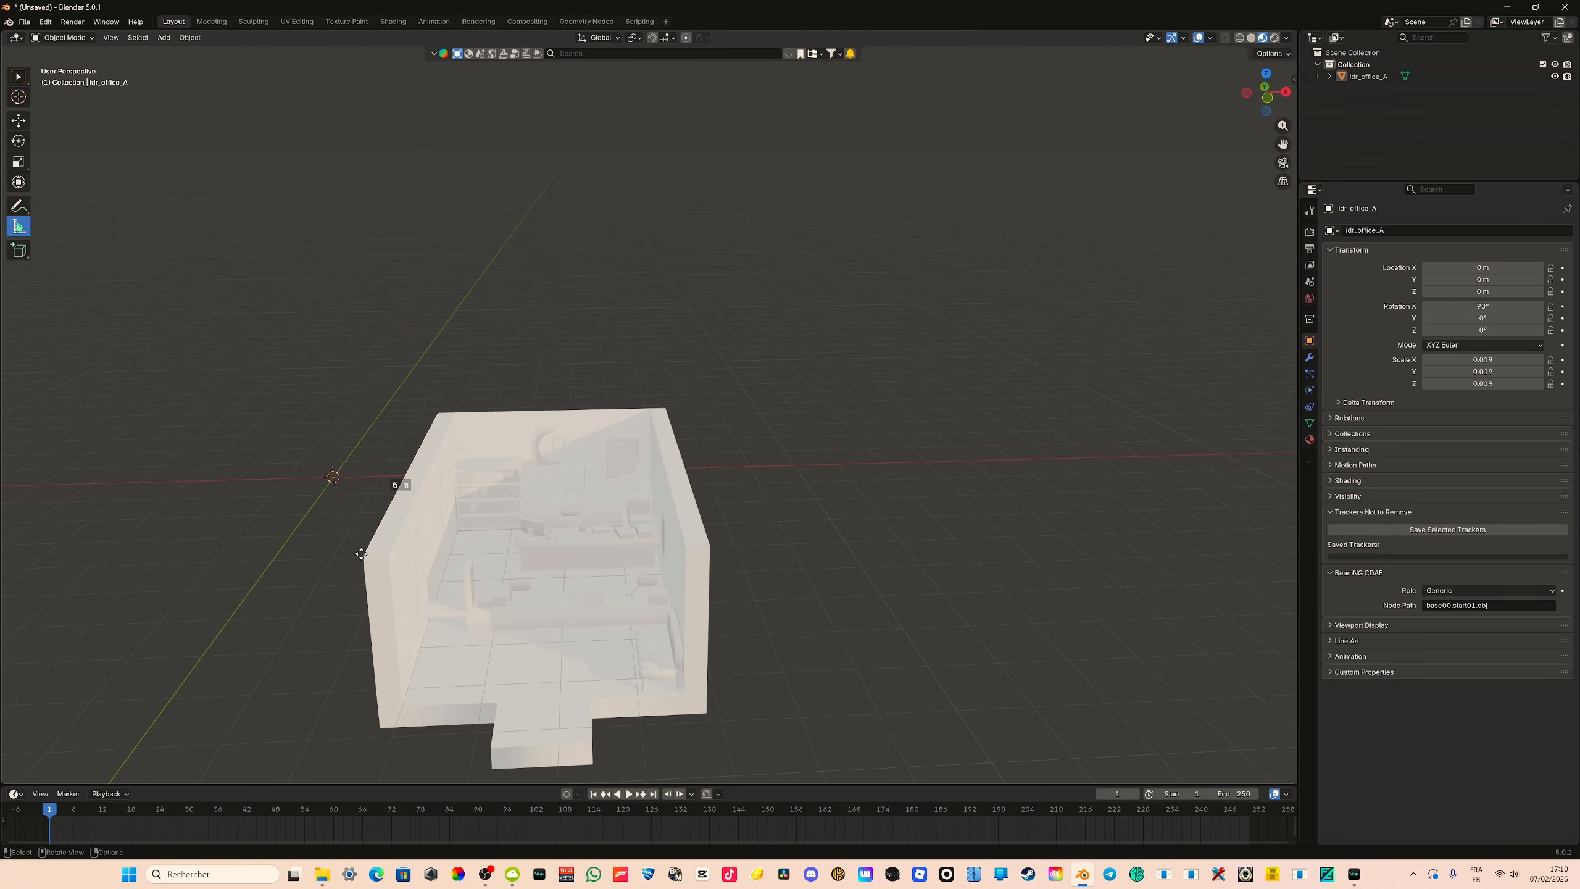
# Reselect the room model and measure the front counter's upright panel again
pyautogui.scroll(3, 540, 633)
pyautogui.keyDown('shift'); pyautogui.moveTo(540, 632); pyautogui.dragTo(625, 536, button='middle'); pyautogui.keyUp('shift')
pyautogui.scroll(4, 625, 536)
pyautogui.press('w')
pyautogui.click(723, 518)
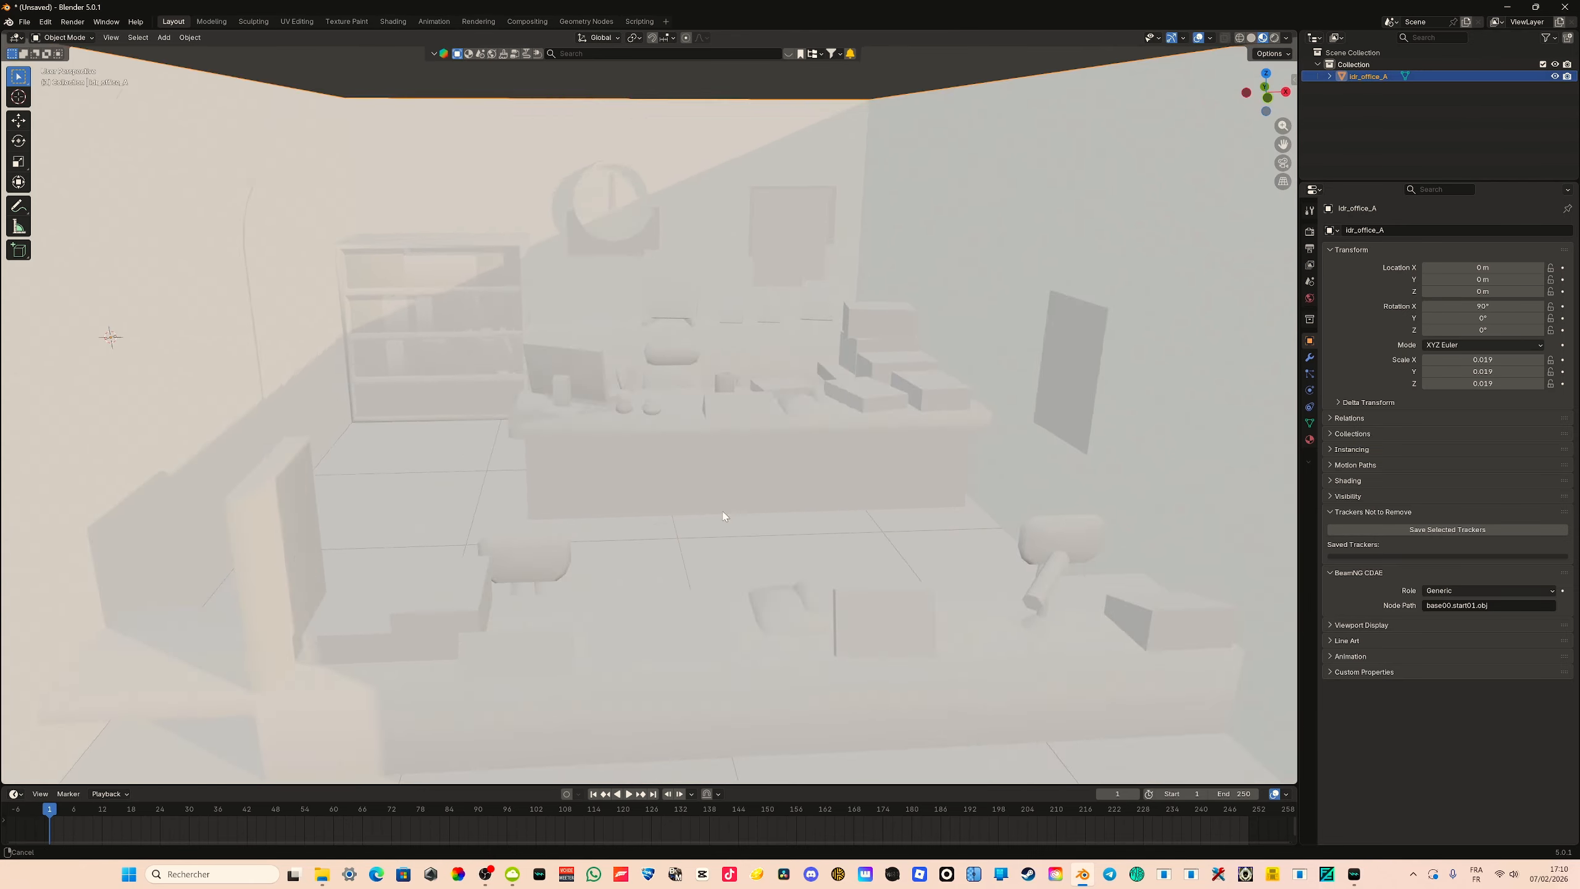
pyautogui.keyDown('shift'); pyautogui.moveTo(723, 519); pyautogui.dragTo(625, 443, button='middle'); pyautogui.keyUp('shift')
pyautogui.scroll(2, 626, 443)
pyautogui.click(19, 228)
pyautogui.moveTo(404, 324); pyautogui.dragTo(617, 518, button='middle')
pyautogui.moveTo(616, 518); pyautogui.dragTo(632, 522)
pyautogui.moveTo(800, 523); pyautogui.dragTo(799, 519)
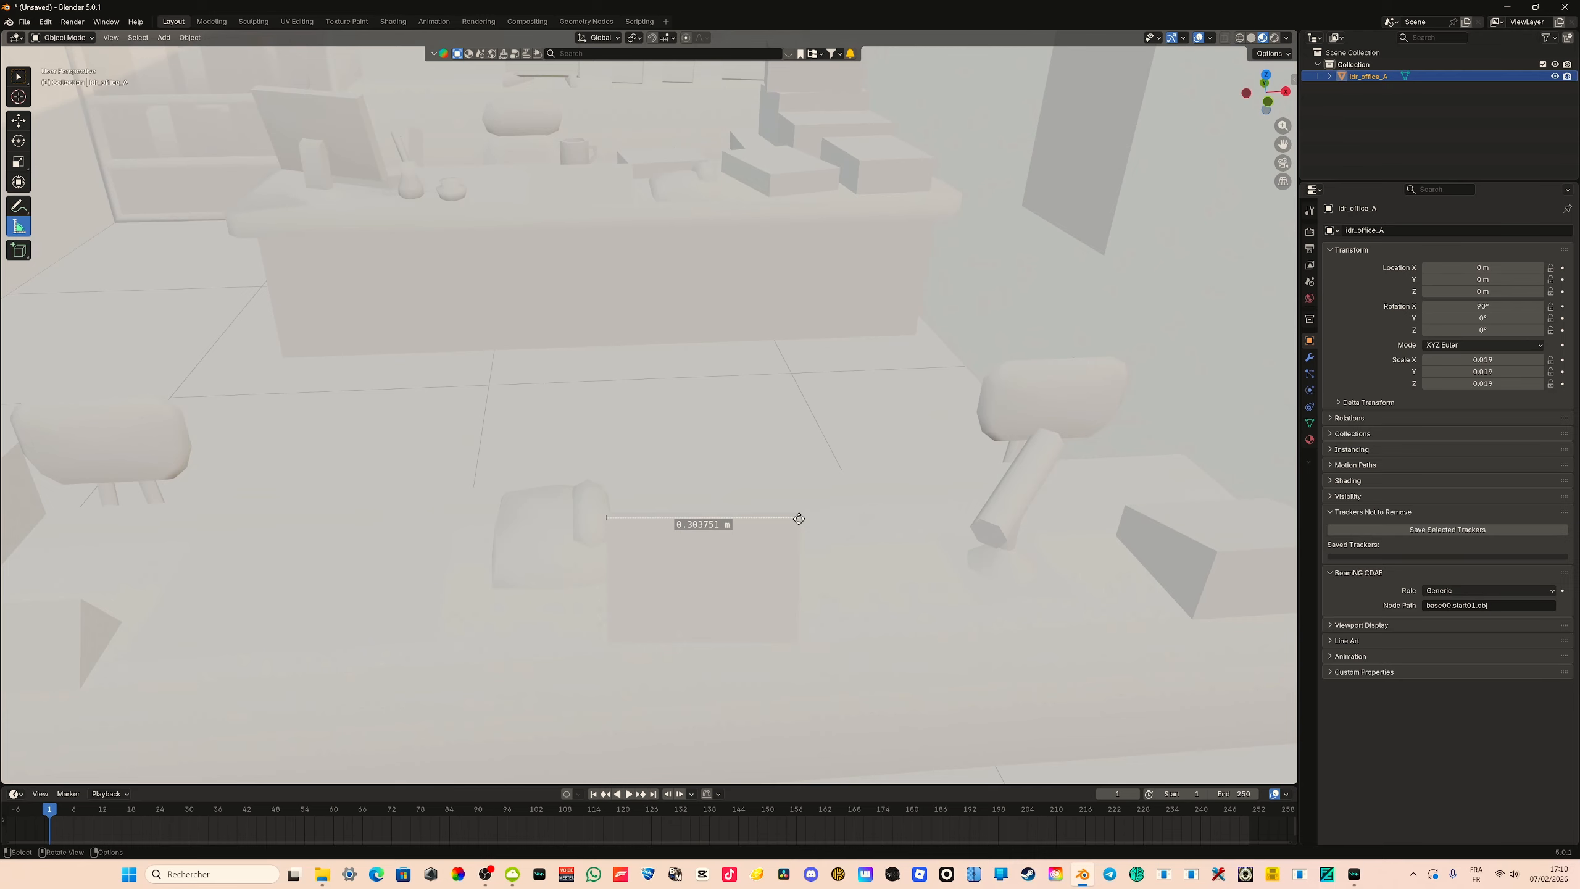
# Measure the width of one seat on the bench near the entrance
pyautogui.scroll(-5, 790, 469)
pyautogui.moveTo(790, 469); pyautogui.dragTo(752, 471, button='middle')
pyautogui.scroll(4, 834, 464)
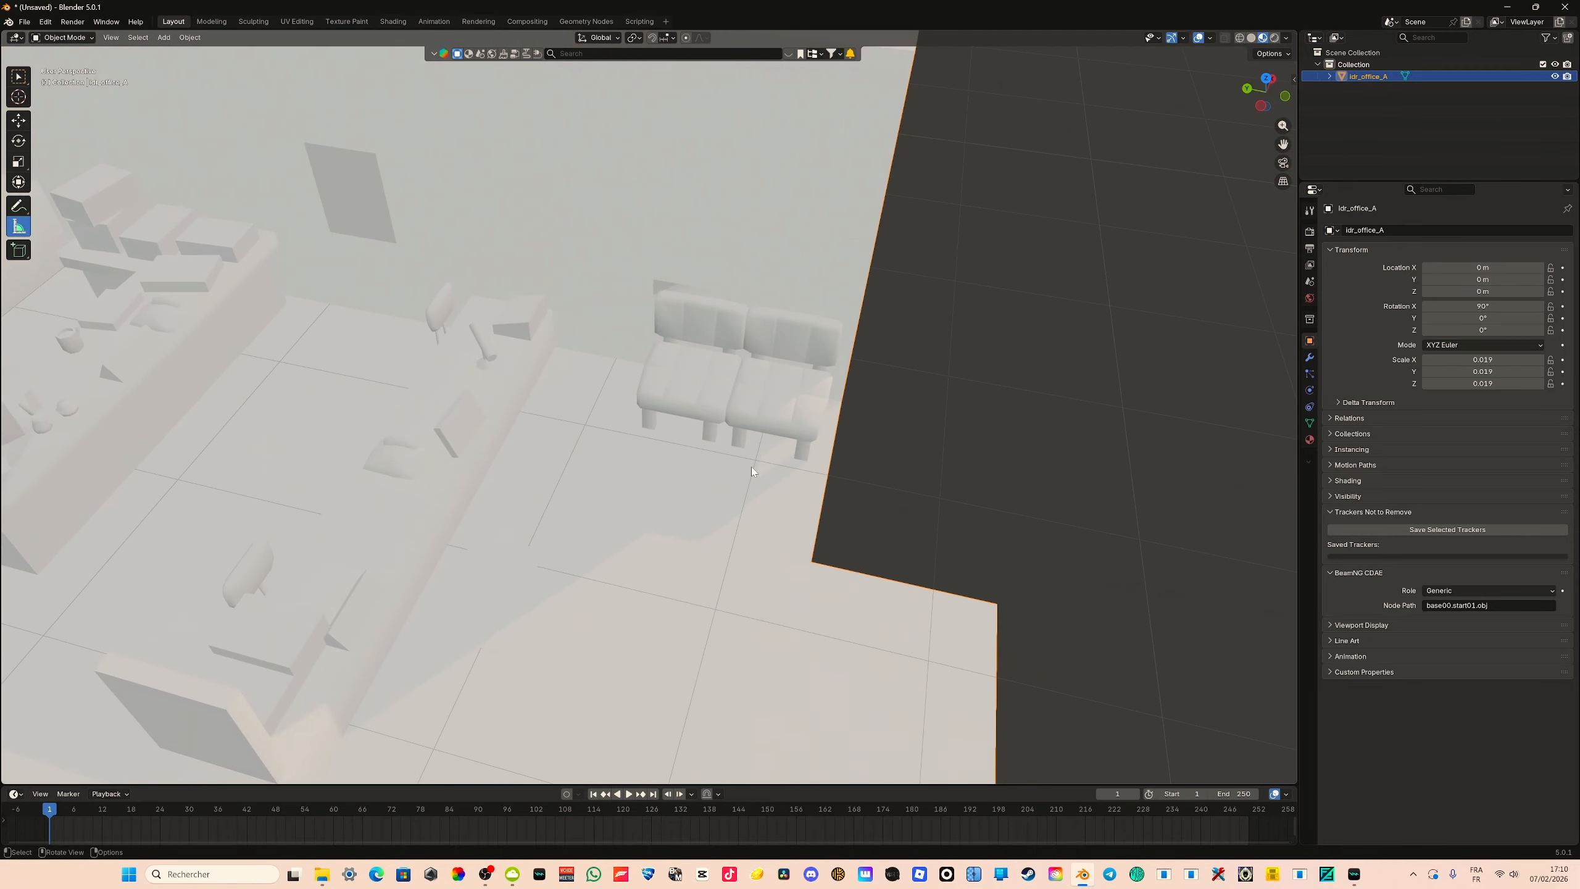
pyautogui.scroll(4, 752, 471)
pyautogui.moveTo(621, 373); pyautogui.dragTo(842, 411)
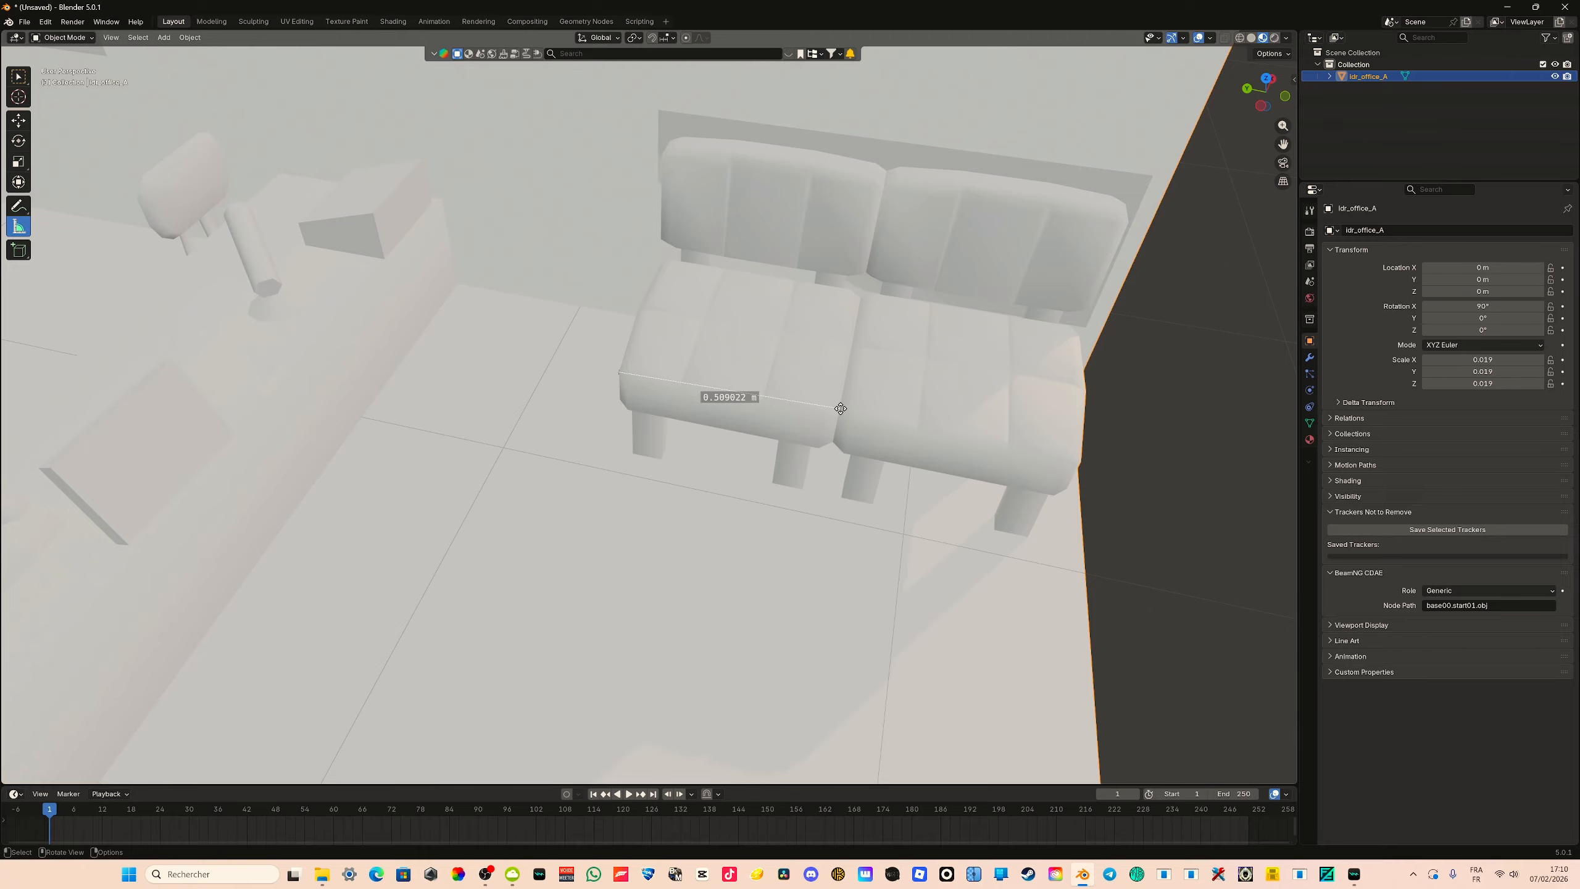
# Scale the room model down freehand to an object scale of about 0.015
pyautogui.moveTo(840, 412); pyautogui.dragTo(644, 408, button='middle')
pyautogui.scroll(-6, 643, 408)
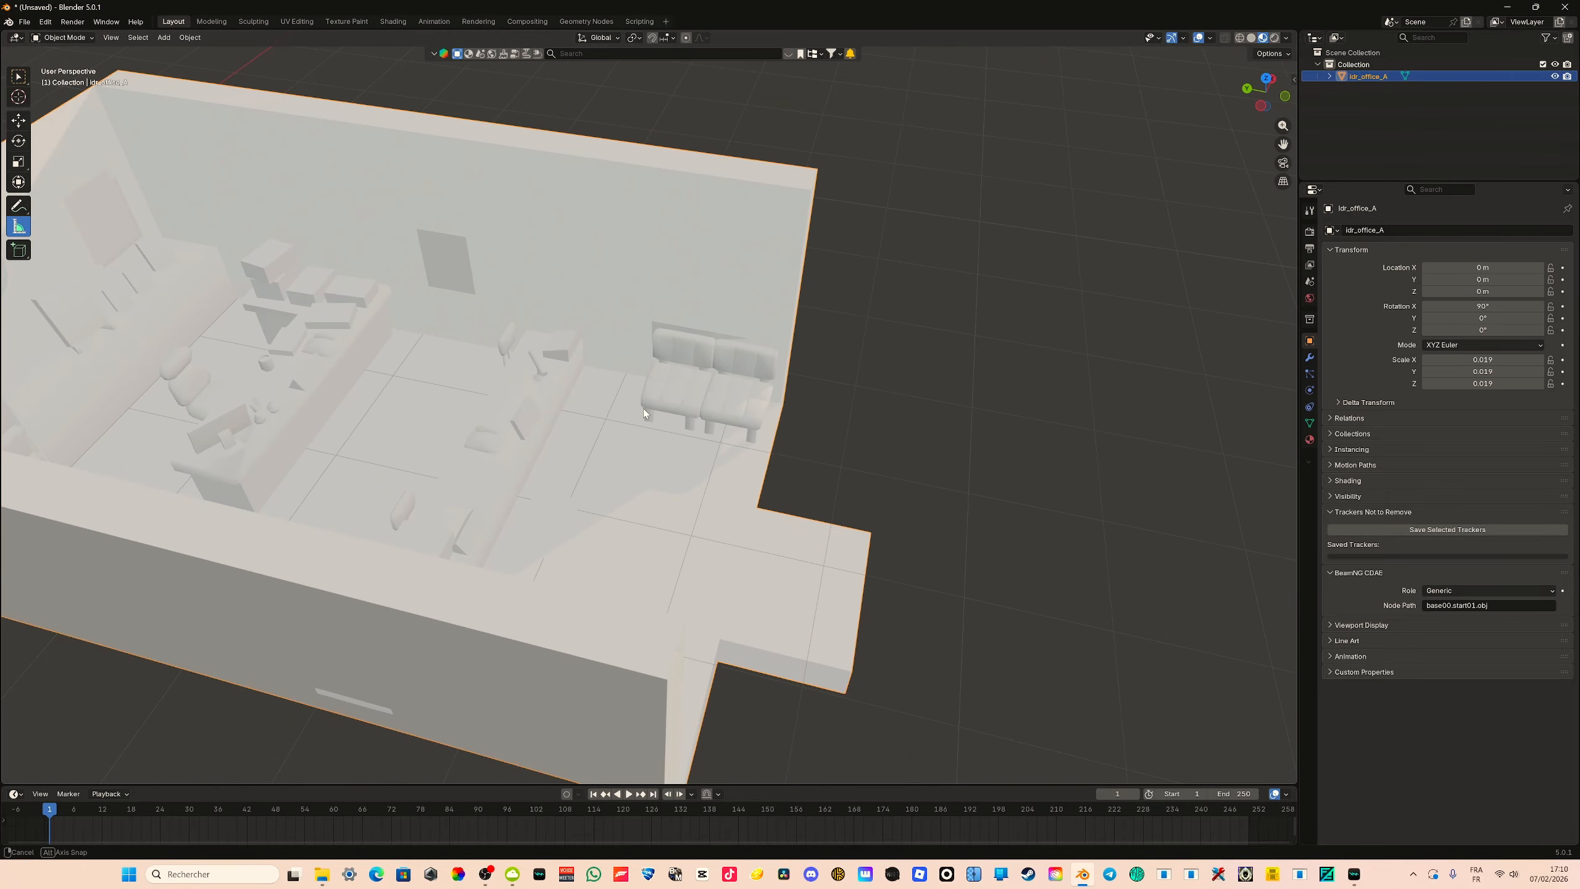
pyautogui.press('s')
pyautogui.click(563, 383)
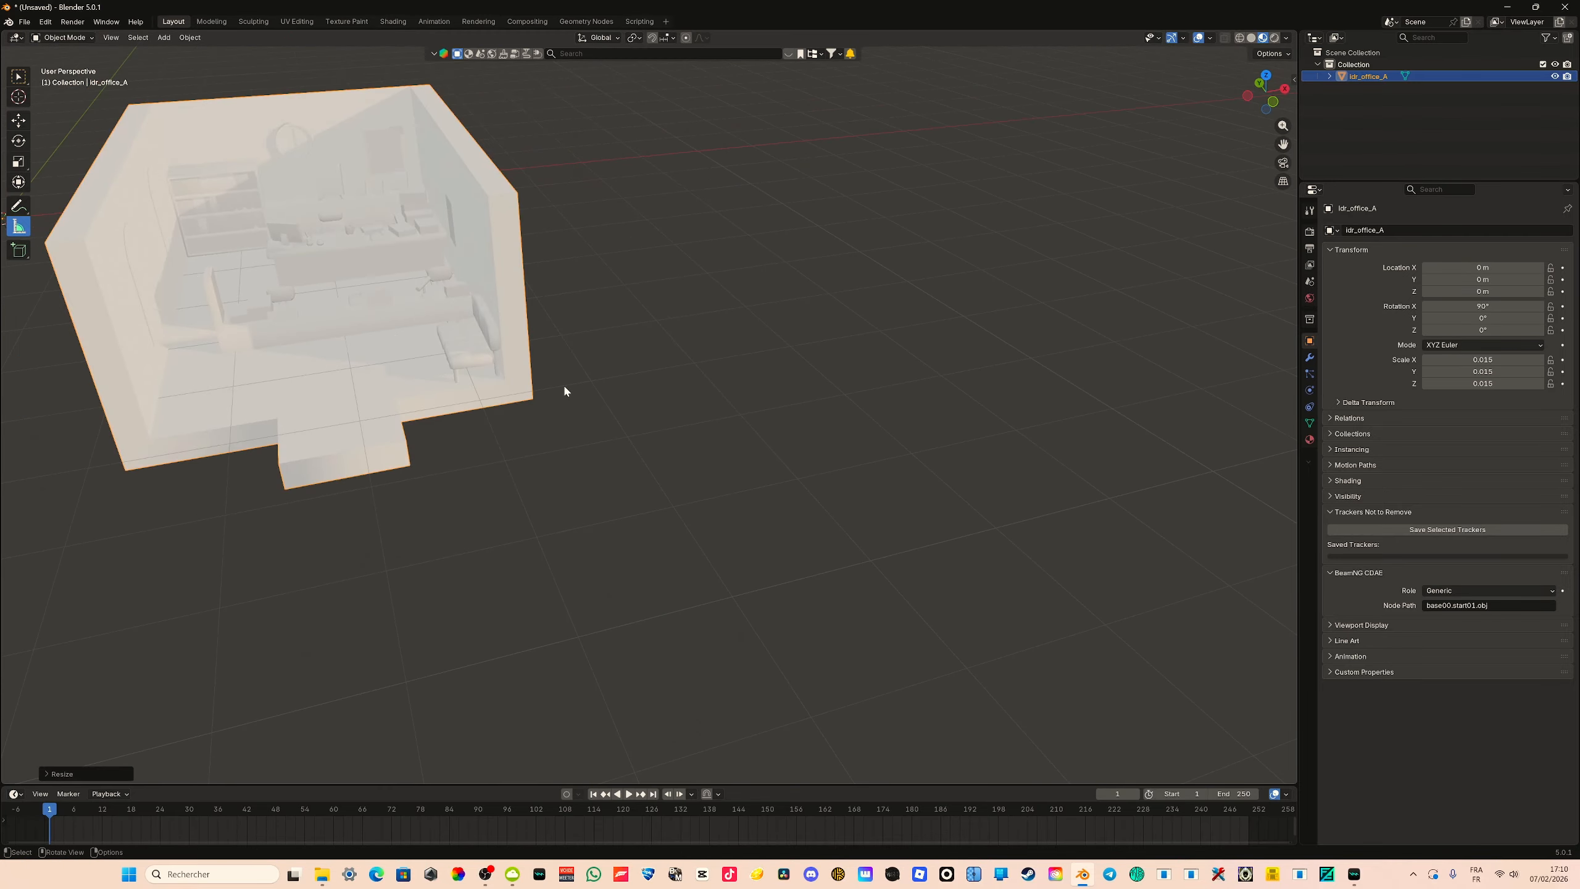
# Save the scene as "TownHall Blender" in the animal crossing\TownHall Scene folder
pyautogui.hotkey('ctrl', 's')
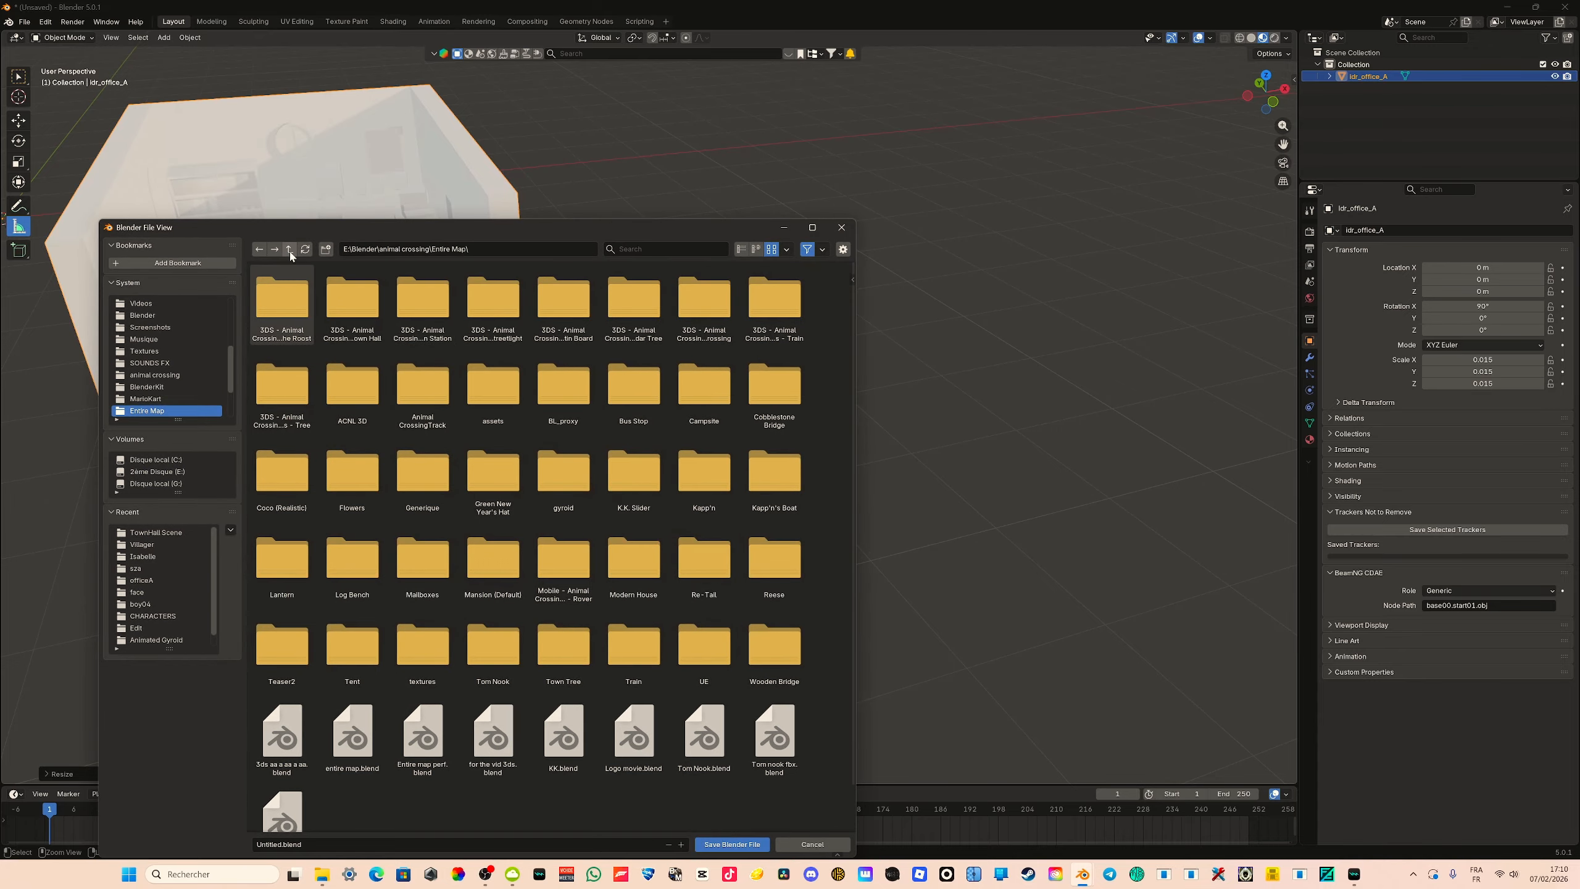
pyautogui.click(291, 251)
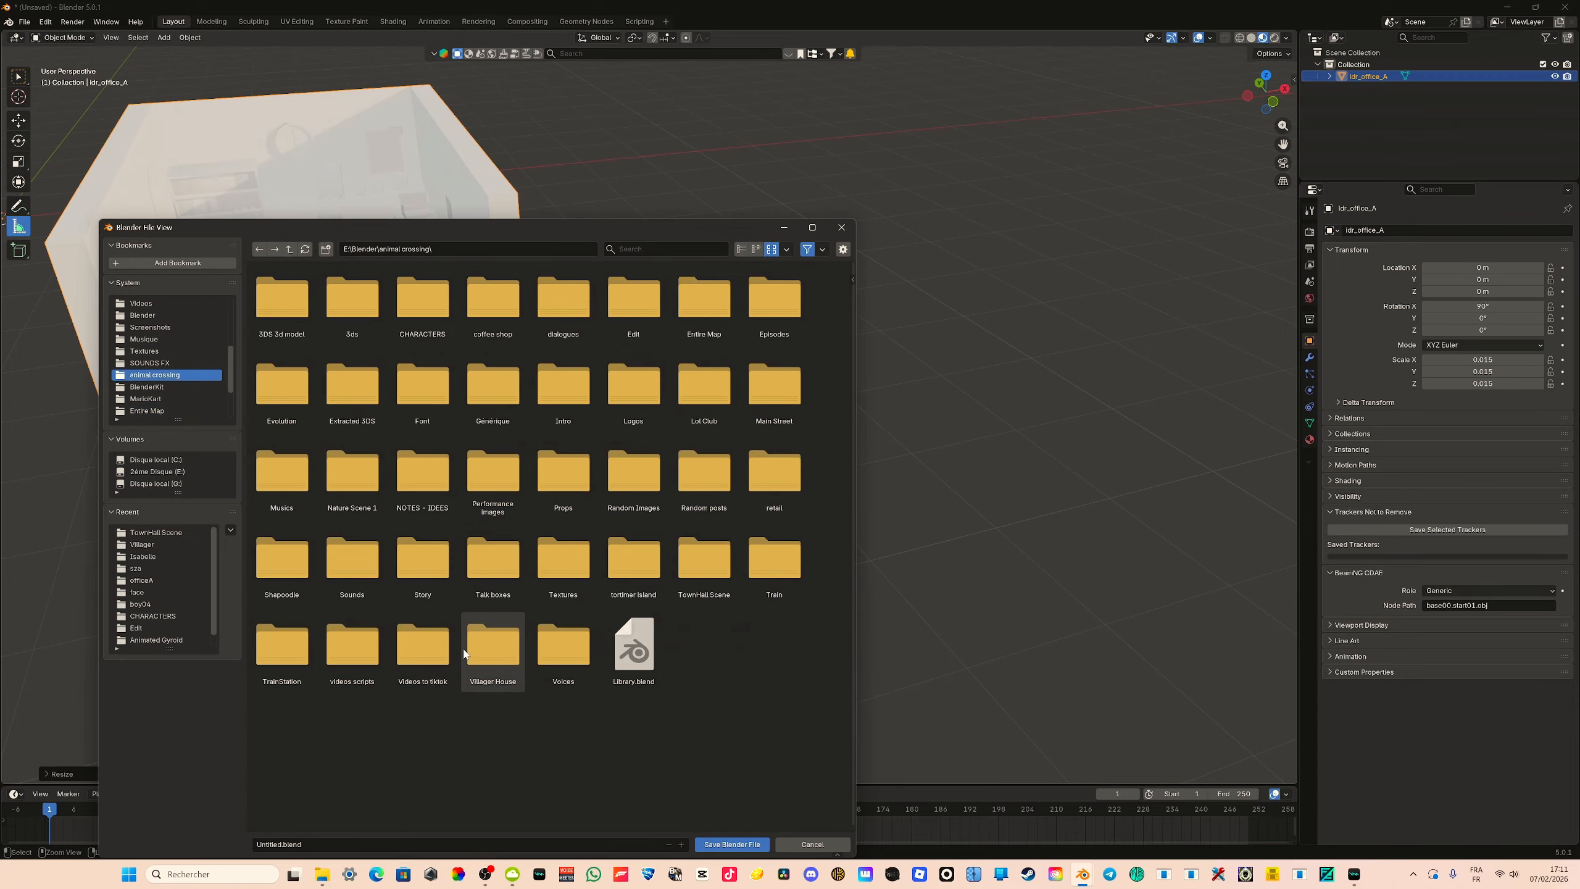
pyautogui.doubleClick(676, 568)
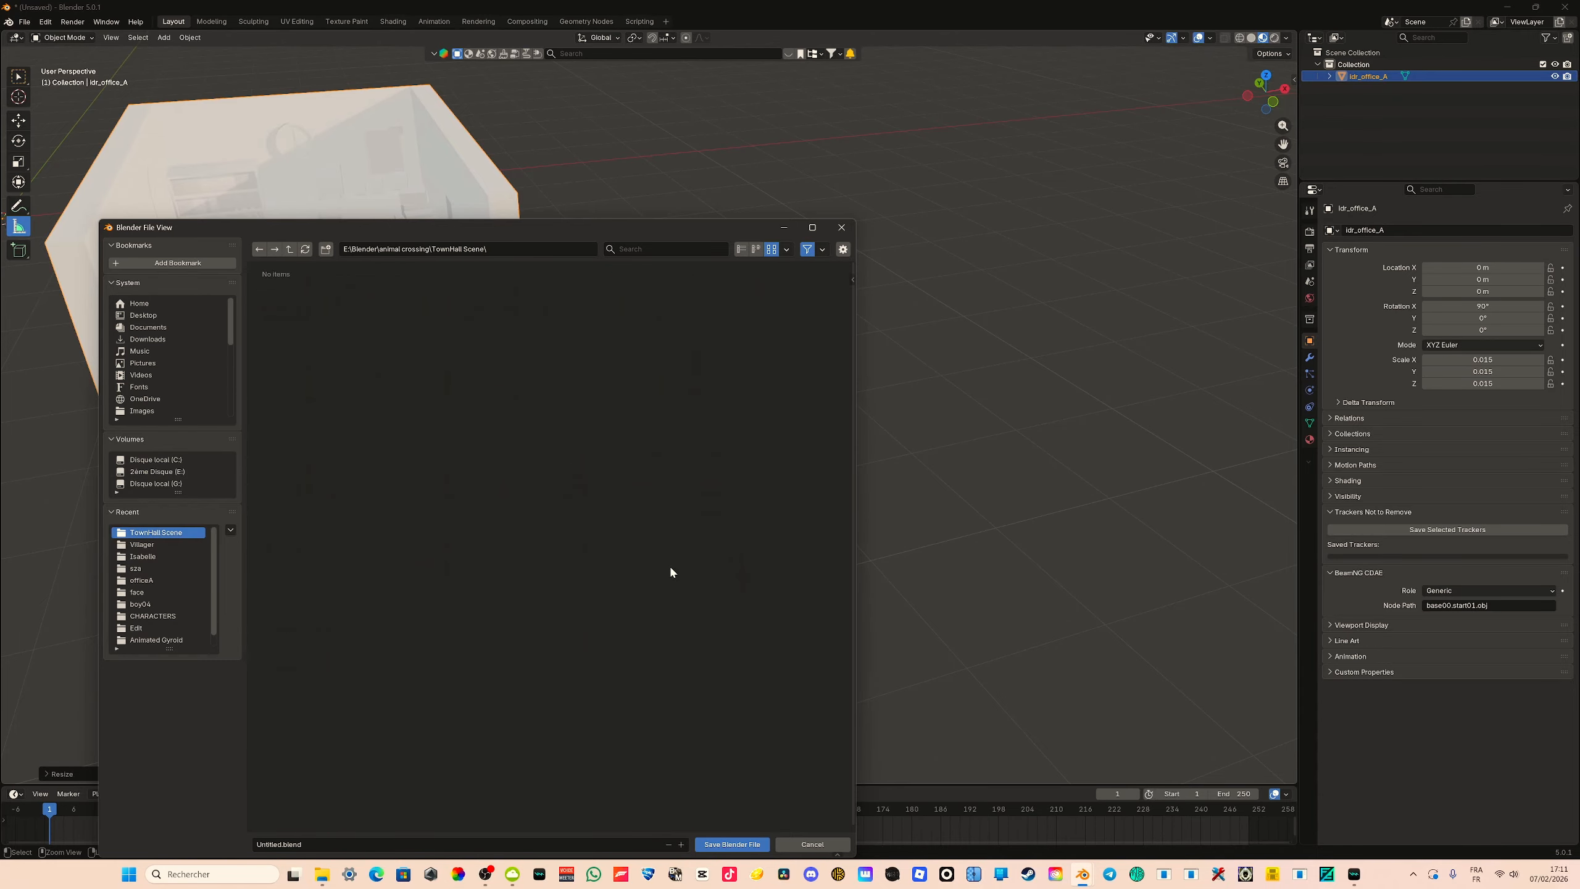
pyautogui.press('Return')
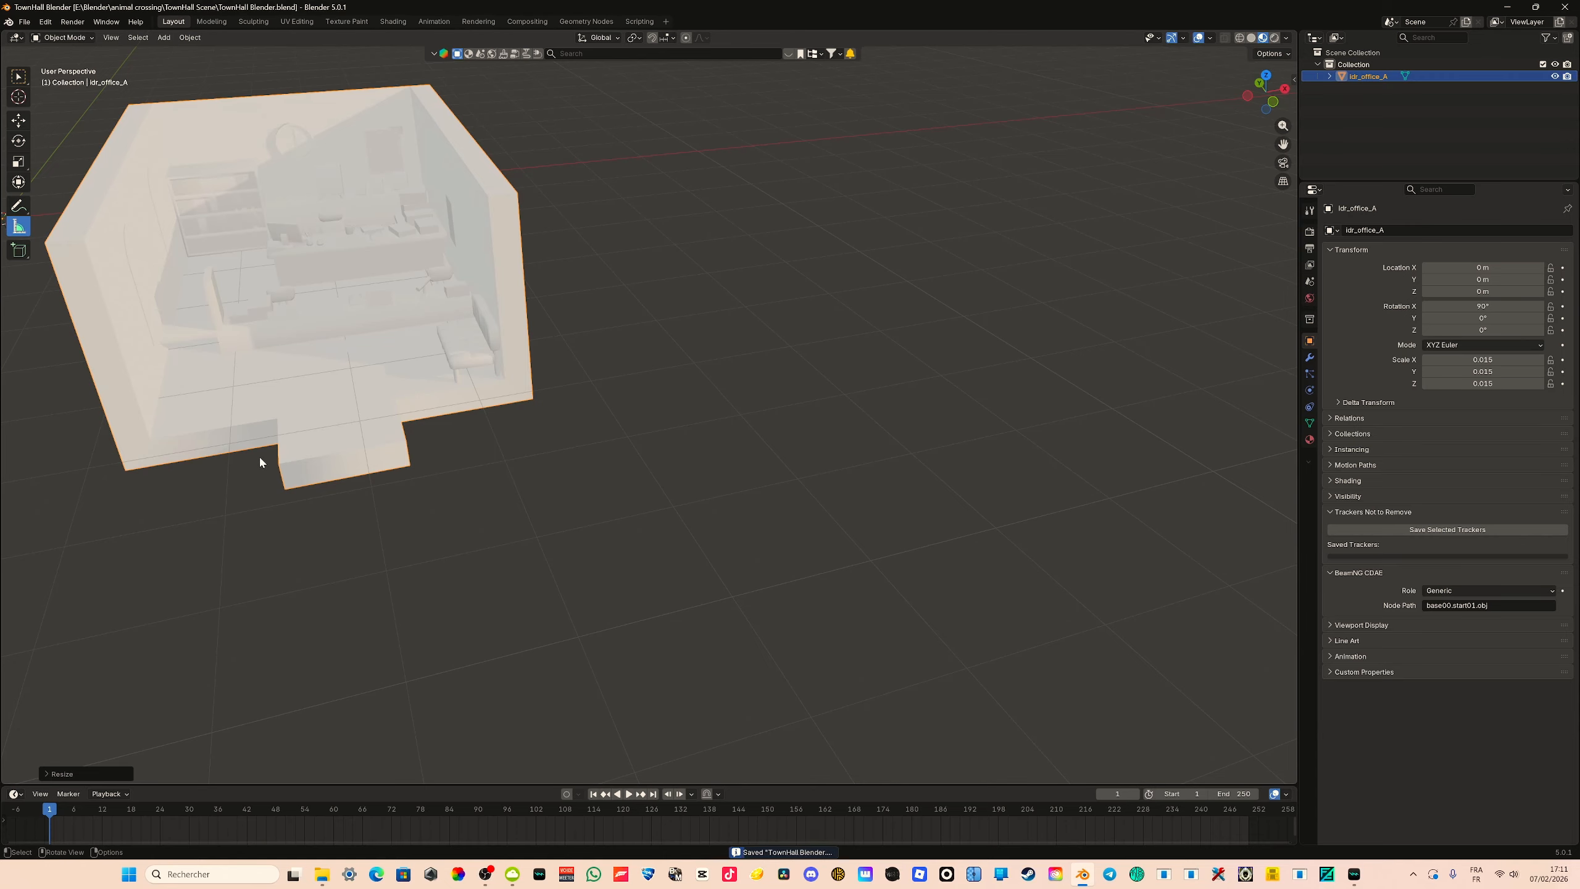
# Replace the Properties editor with the Shader Editor and widen it for the room model's material nodes
pyautogui.press('KP_Decimal')
pyautogui.moveTo(917, 434); pyautogui.dragTo(1182, 261, button='middle')
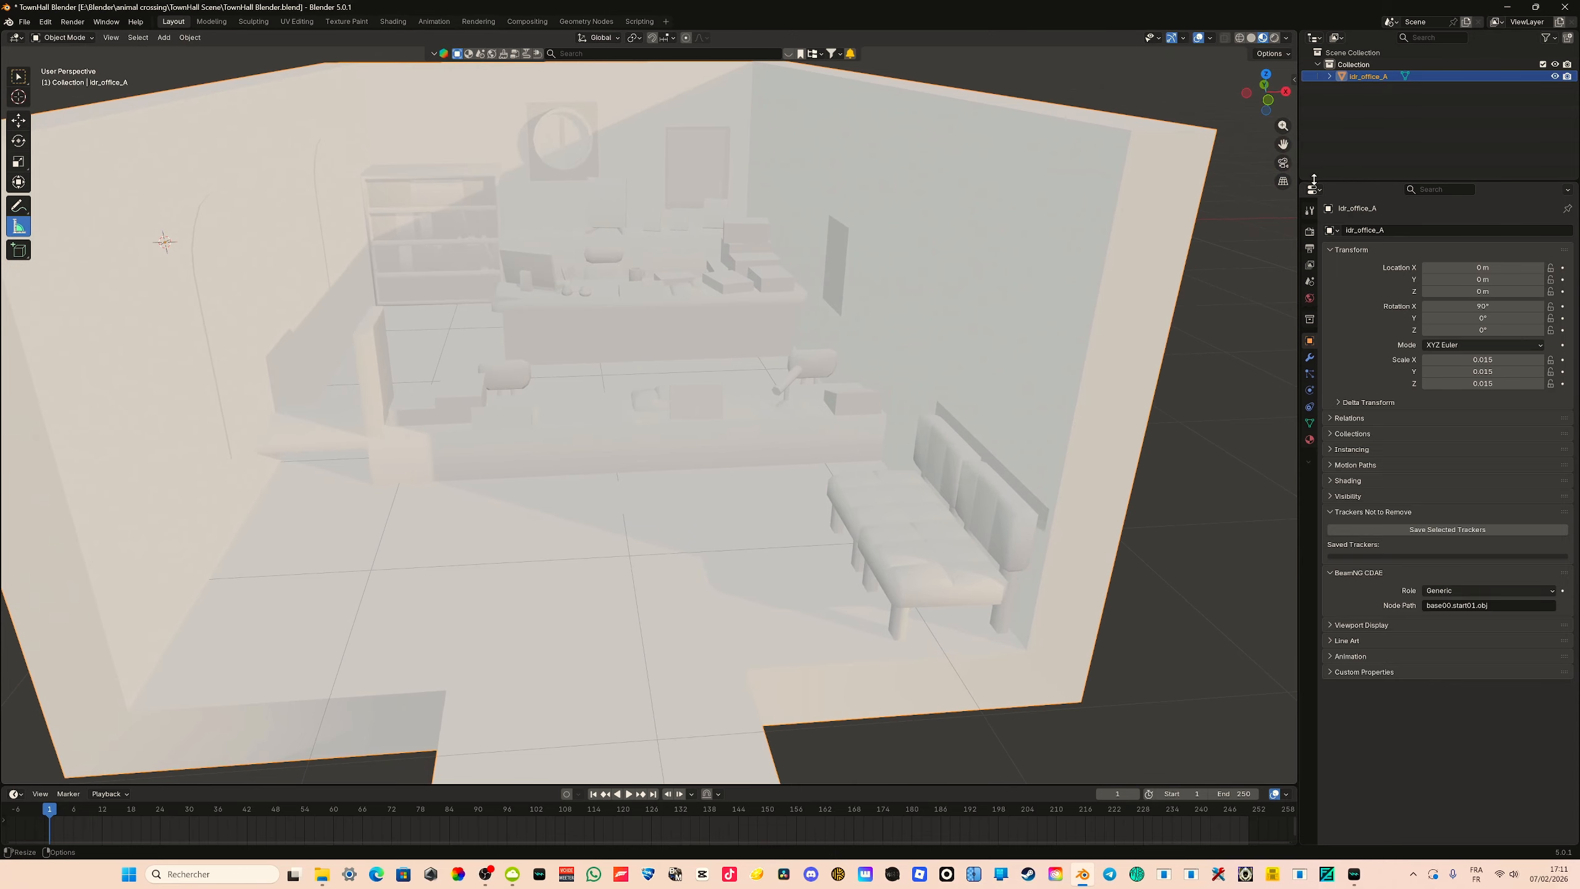
pyautogui.click(1313, 189)
pyautogui.click(921, 303)
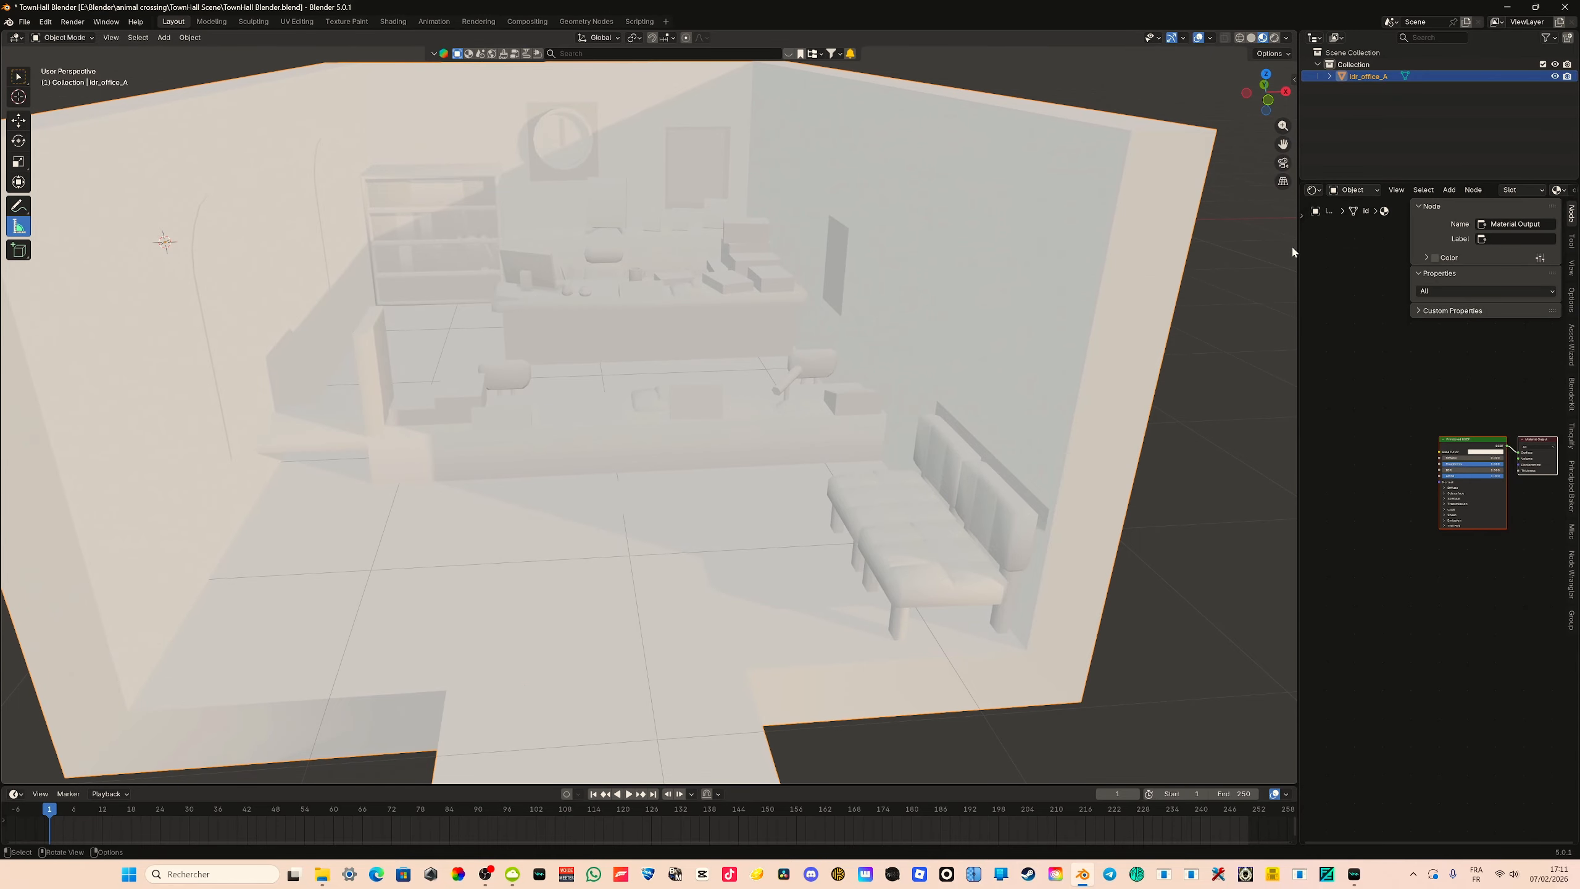
pyautogui.moveTo(1253, 256); pyautogui.dragTo(853, 356)
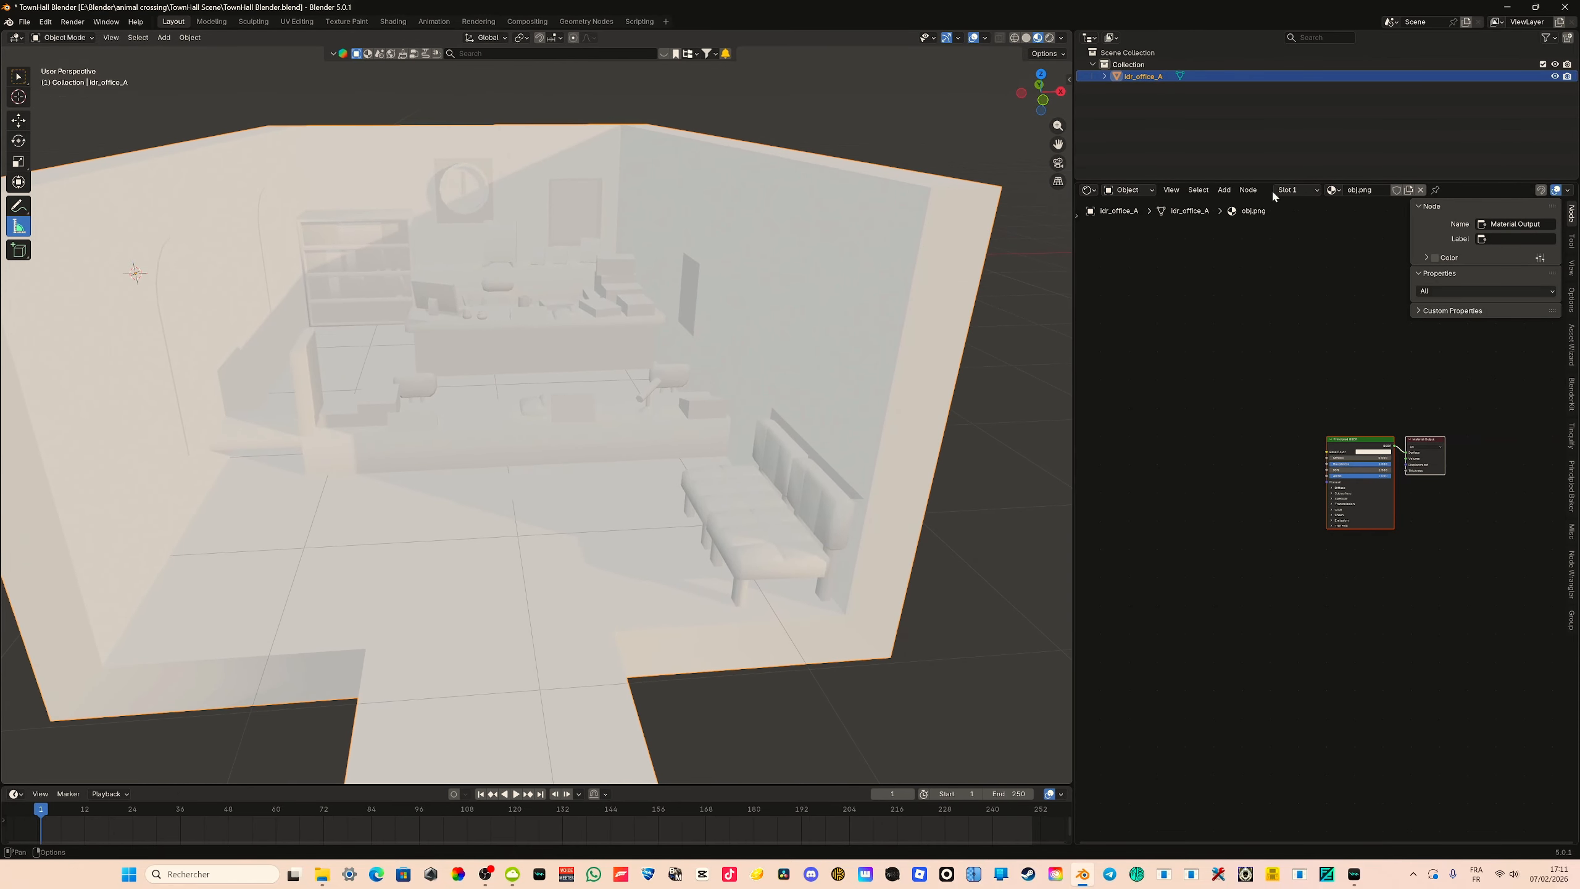
# Split the Shader Editor side by side, turn the new narrow area into a Properties editor and widen the node workspace
pyautogui.rightClick(1230, 181)
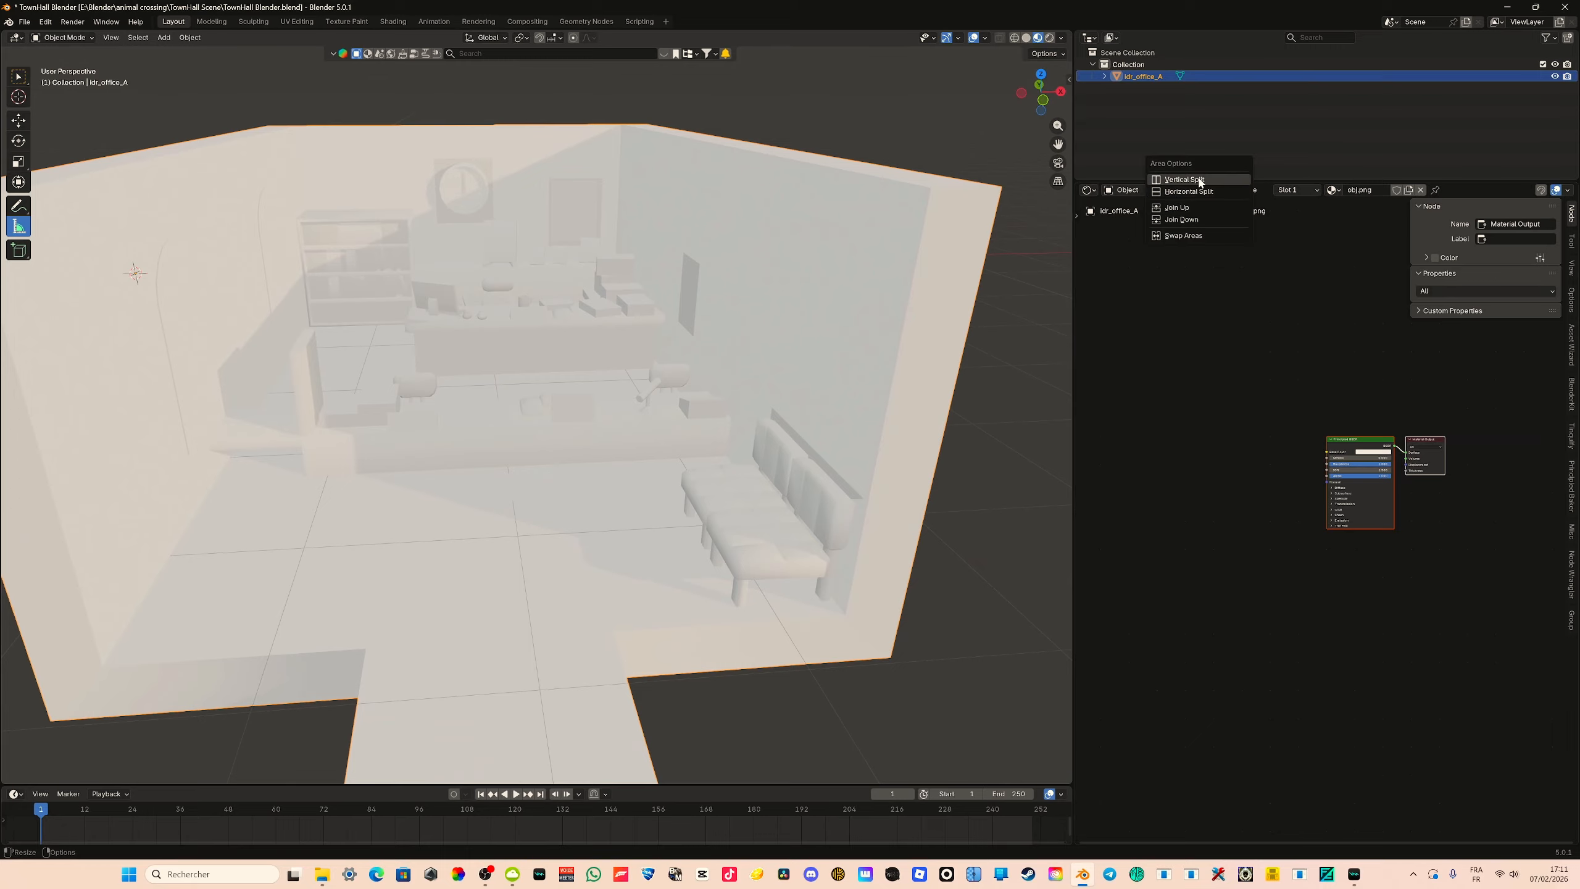
pyautogui.click(1198, 194)
pyautogui.click(1426, 316)
pyautogui.moveTo(1076, 251); pyautogui.dragTo(867, 268)
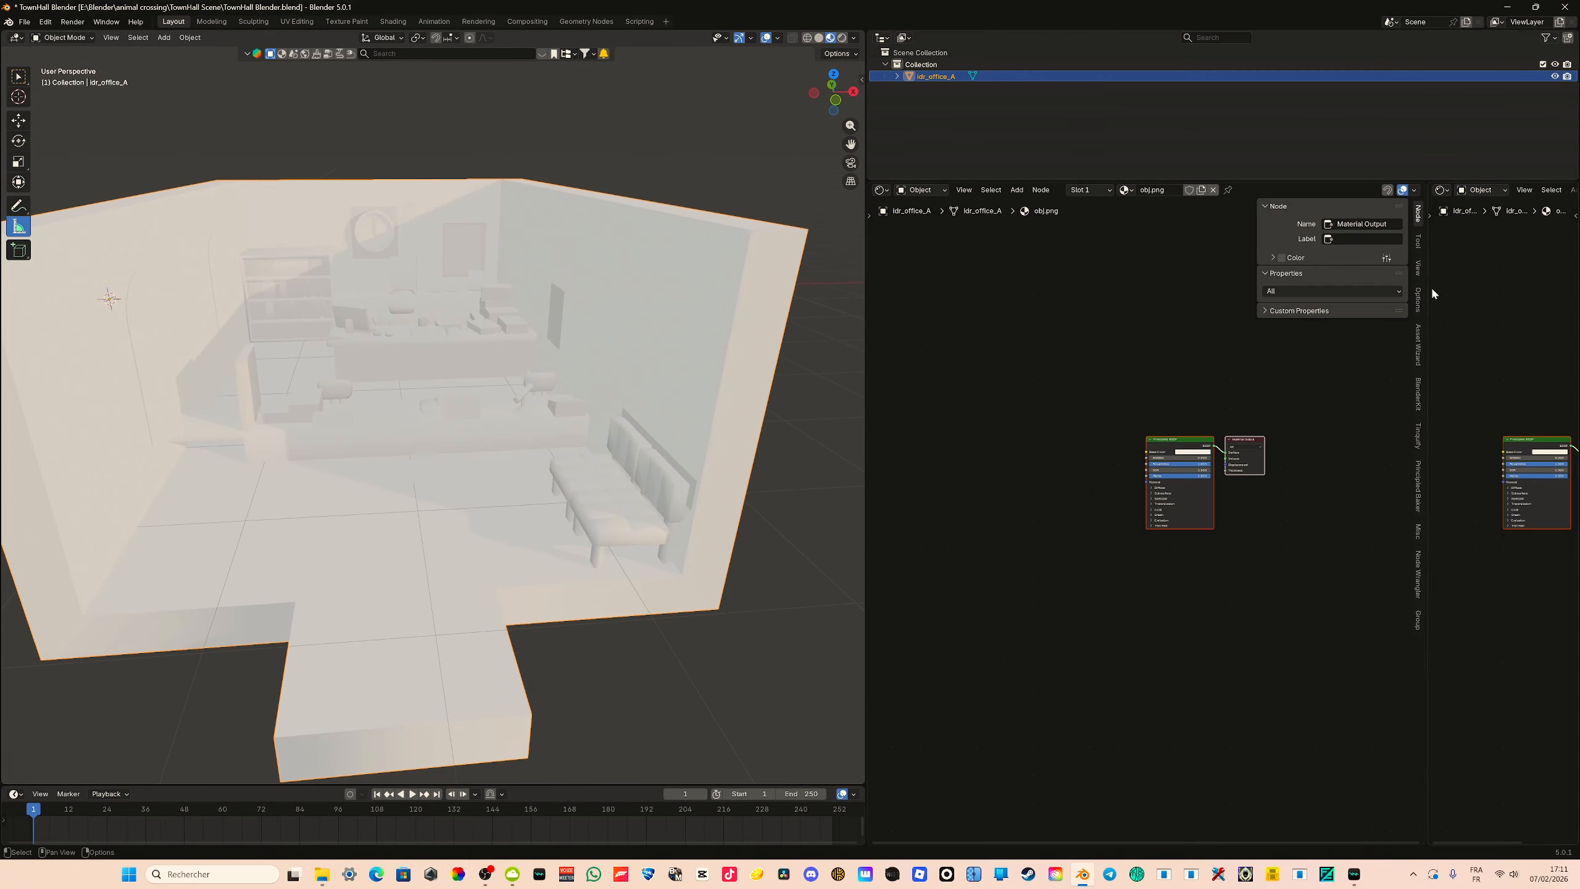
pyautogui.moveTo(1426, 286); pyautogui.dragTo(1310, 286)
pyautogui.click(1323, 190)
pyautogui.click(1261, 235)
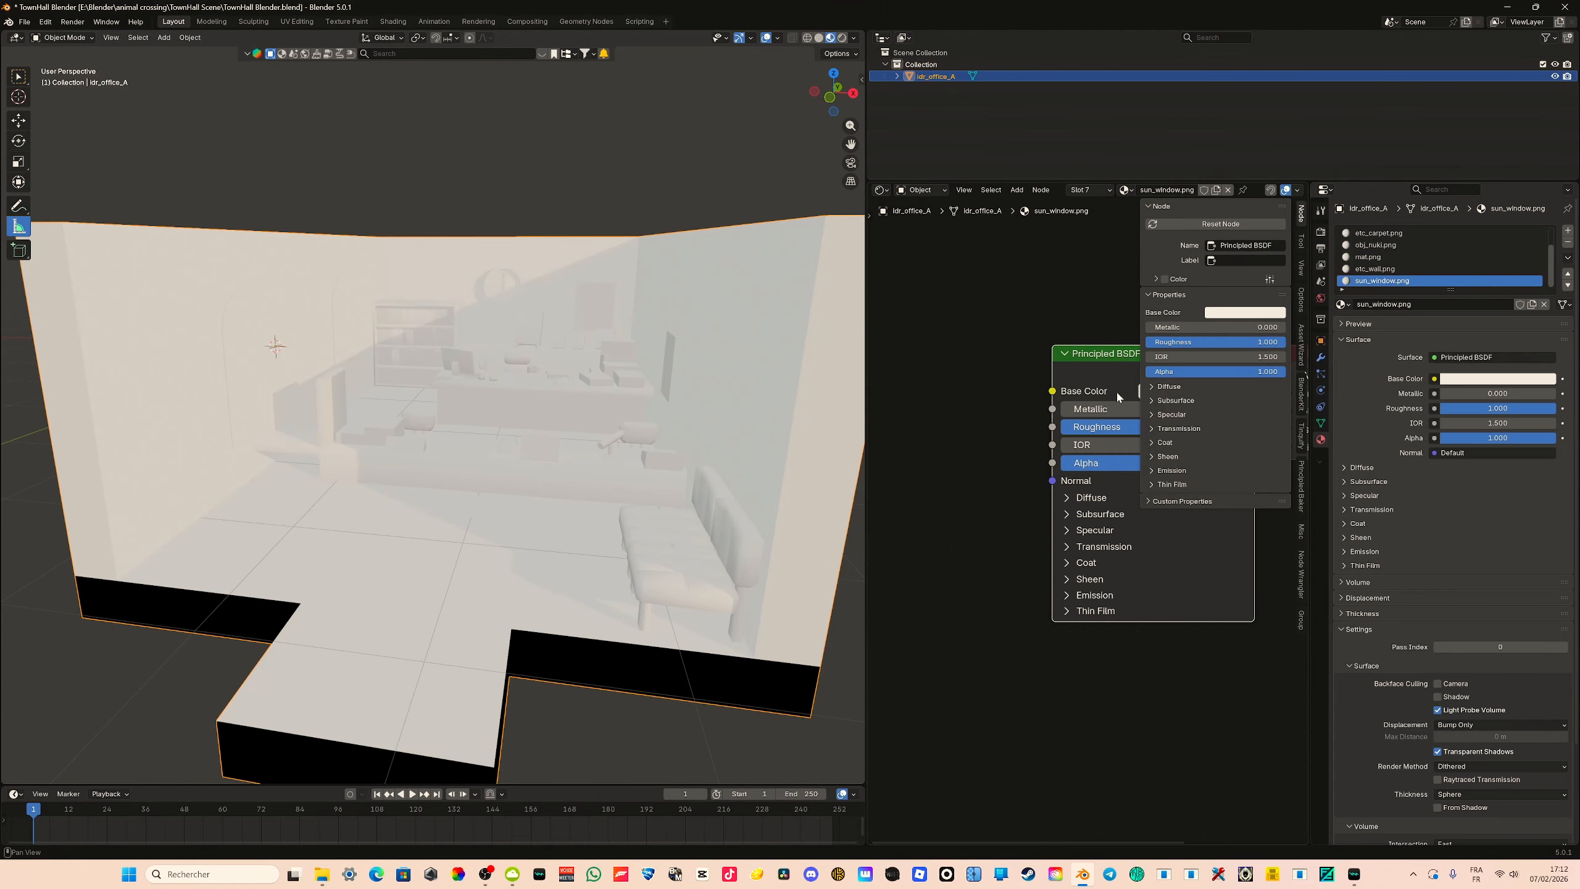
# Try different brightness values for the base color of the sun_window.png material
pyautogui.scroll(2, 1117, 390)
pyautogui.click(1094, 412)
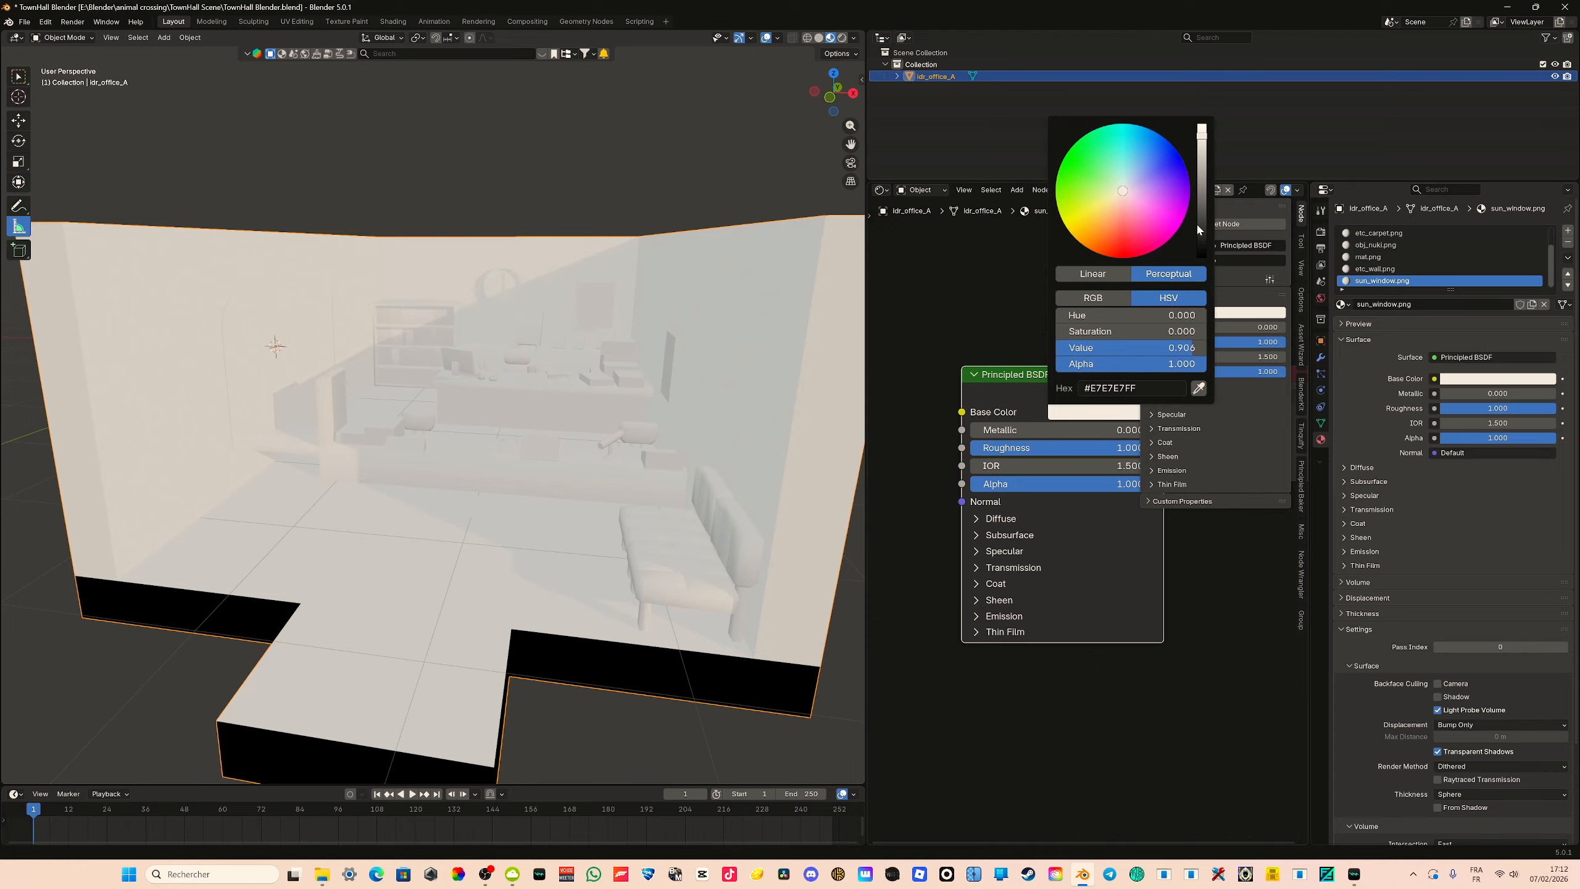
pyautogui.moveTo(1199, 230); pyautogui.dragTo(1201, 131)
pyautogui.scroll(2, 1404, 262)
# Select the obj.png material and feed a new Image Texture node into its Principled BSDF Base Color
pyautogui.click(1381, 233)
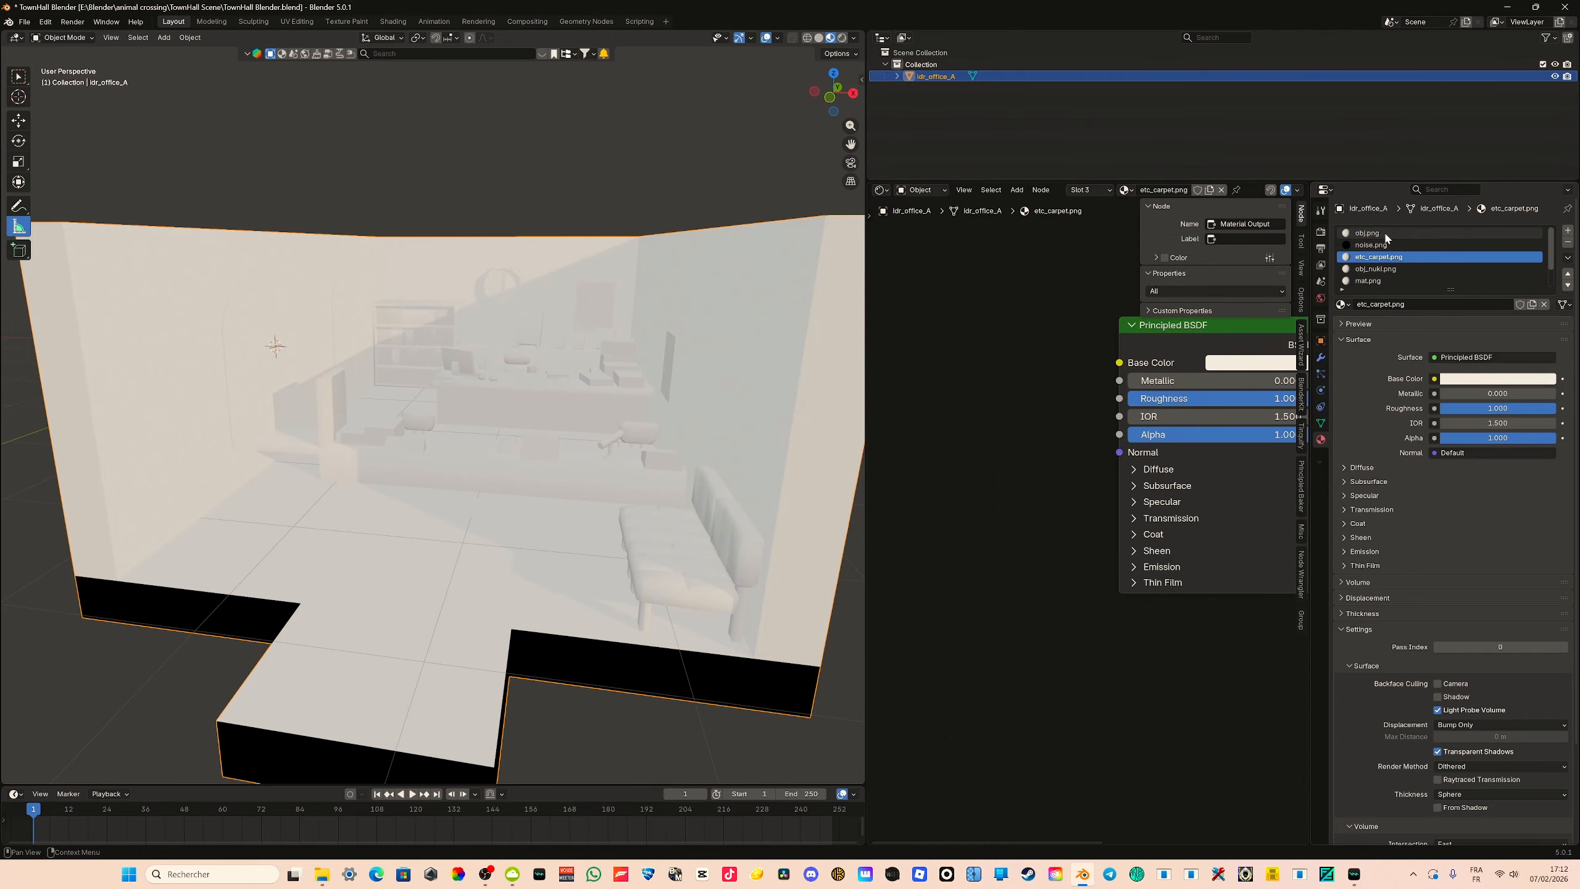
pyautogui.scroll(-3, 908, 423)
pyautogui.moveTo(1020, 449); pyautogui.dragTo(1078, 440, button='middle')
pyautogui.scroll(2, 1111, 483)
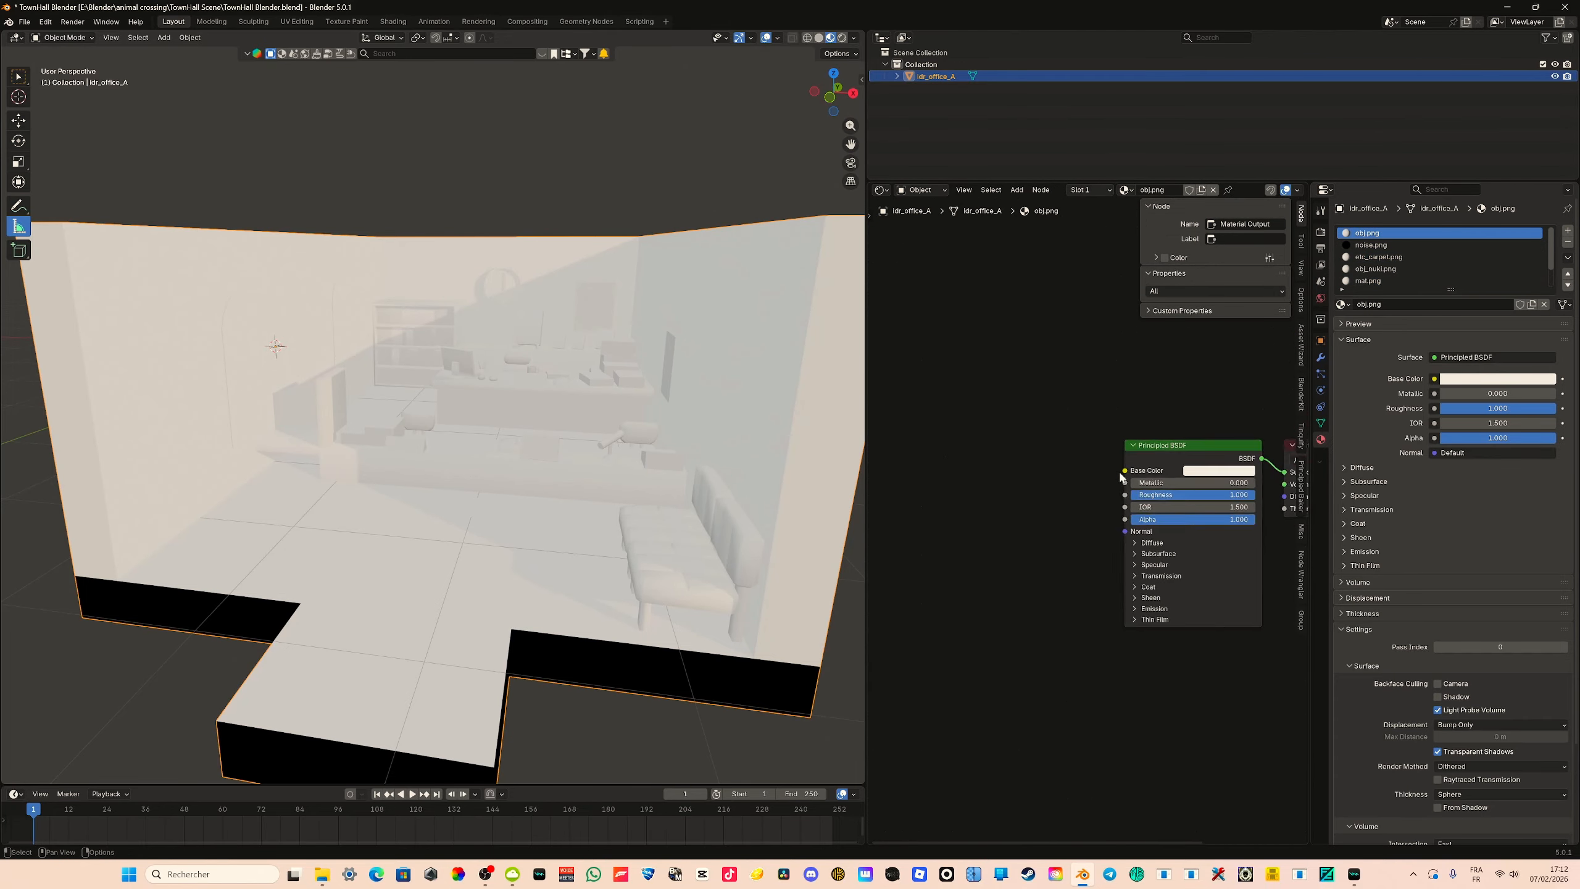
pyautogui.moveTo(1125, 471); pyautogui.dragTo(961, 476)
pyautogui.click(986, 502)
pyautogui.click(977, 479)
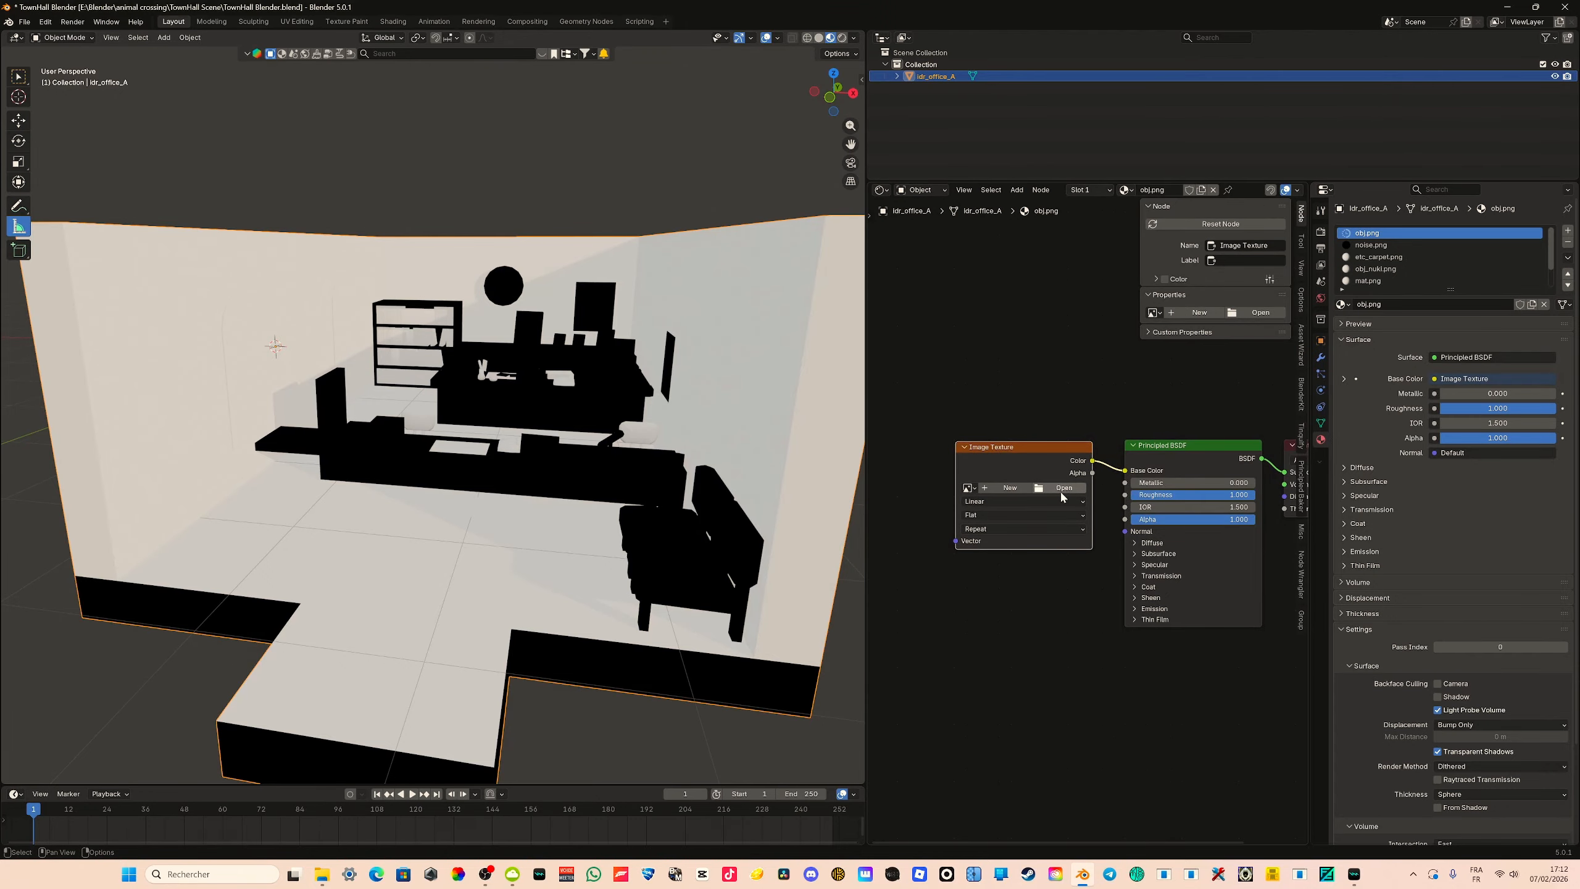
pyautogui.click(1059, 490)
pyautogui.click(672, 392)
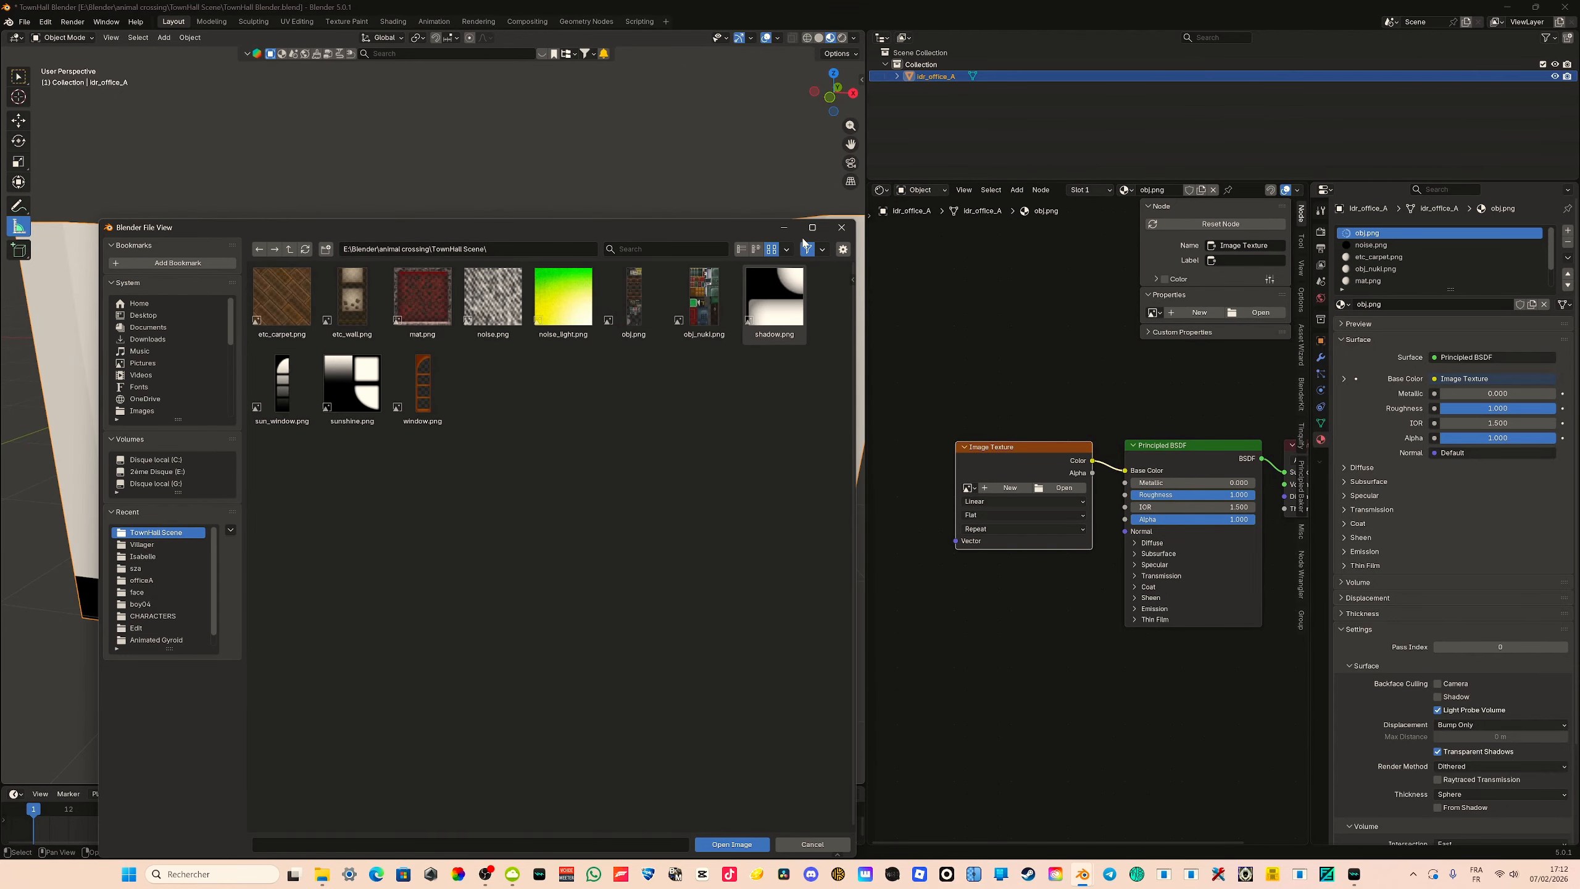
pyautogui.click(841, 229)
# Switch to Upscayl and upscale obj.png from the TownHall Scene folder 16x with the High Fidelity model
pyautogui.click(975, 874)
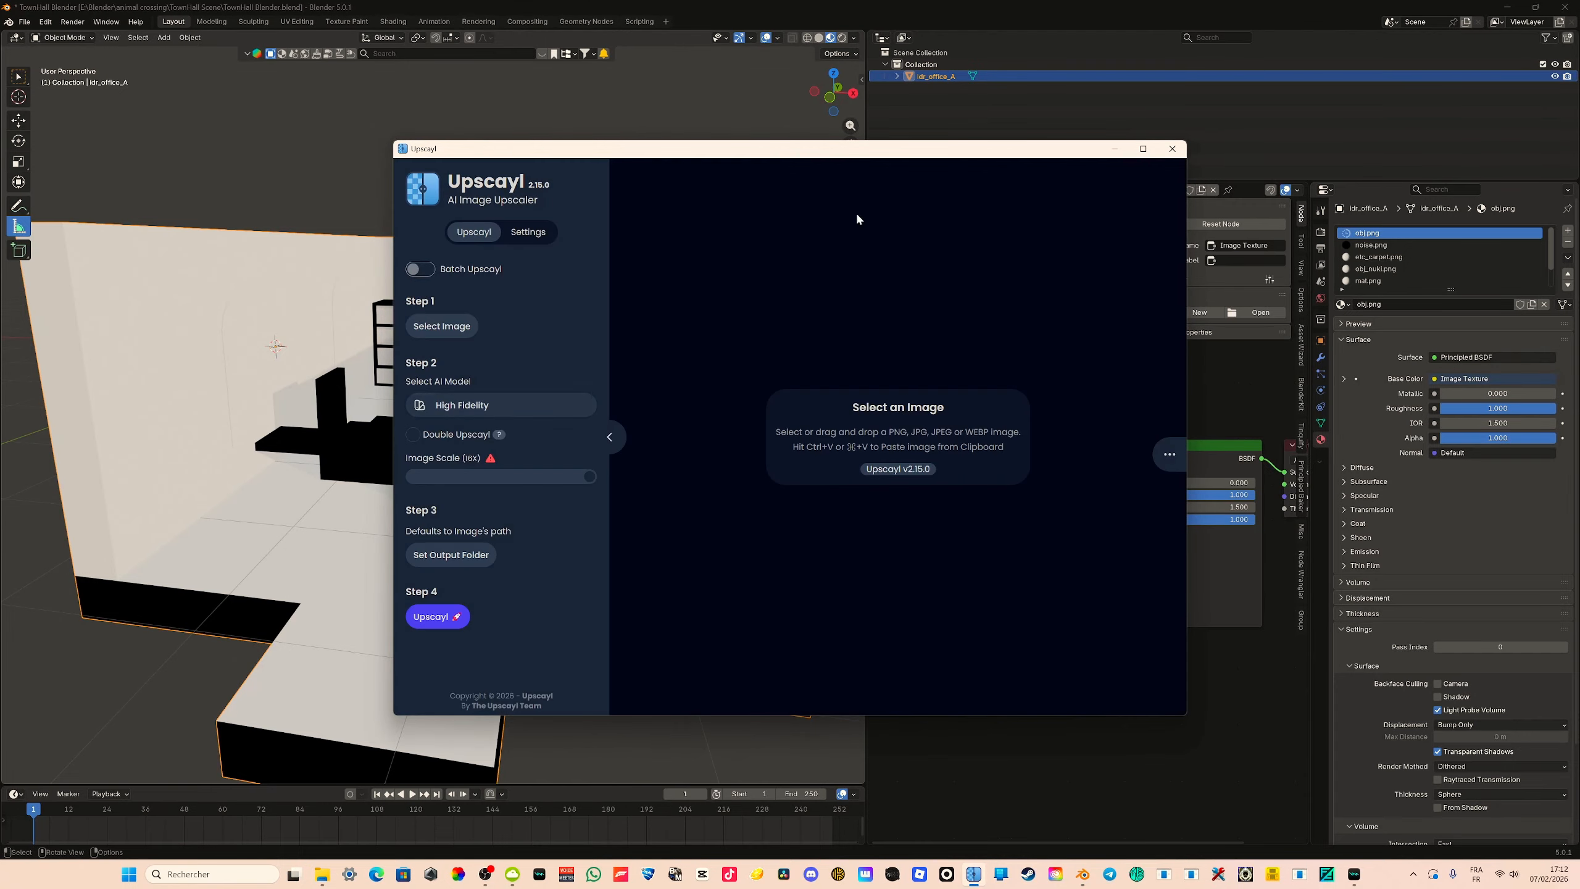
pyautogui.click(453, 326)
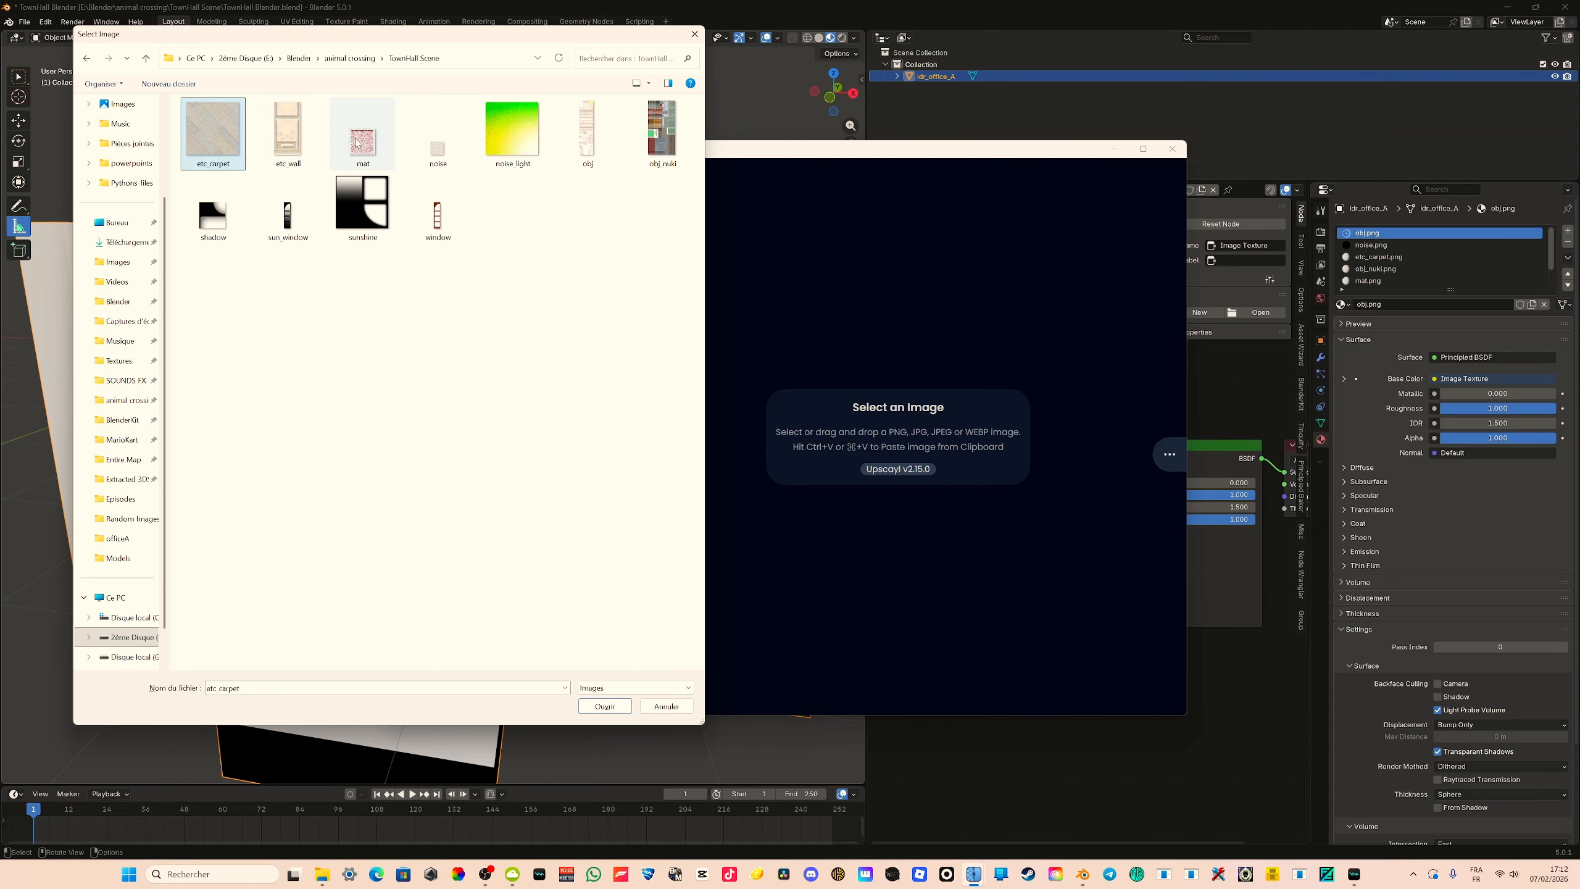
pyautogui.click(587, 134)
pyautogui.click(624, 711)
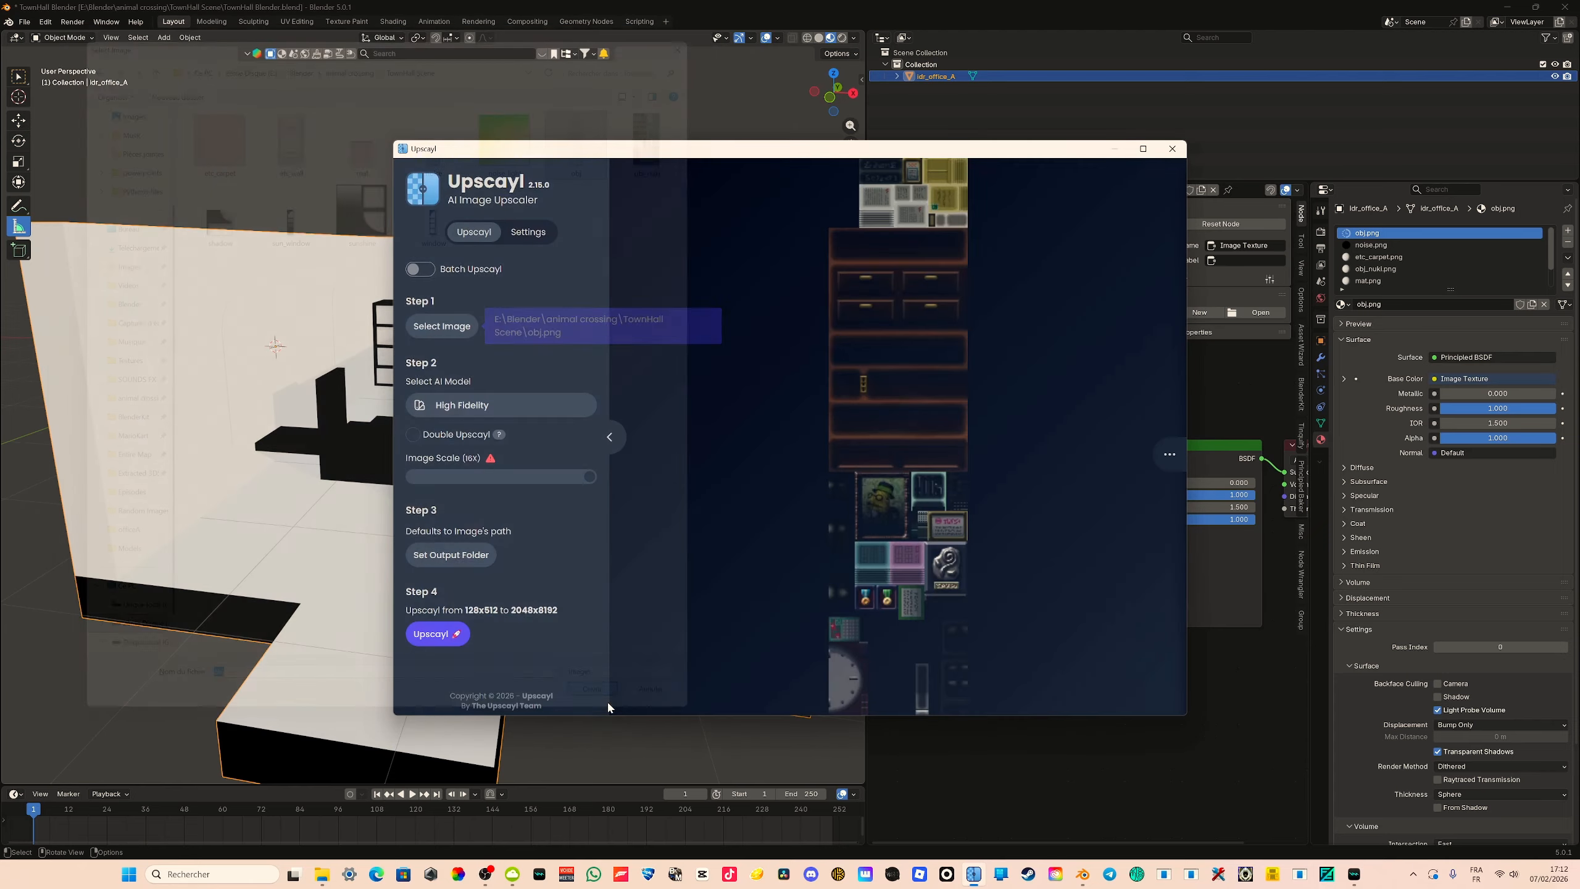
pyautogui.click(476, 630)
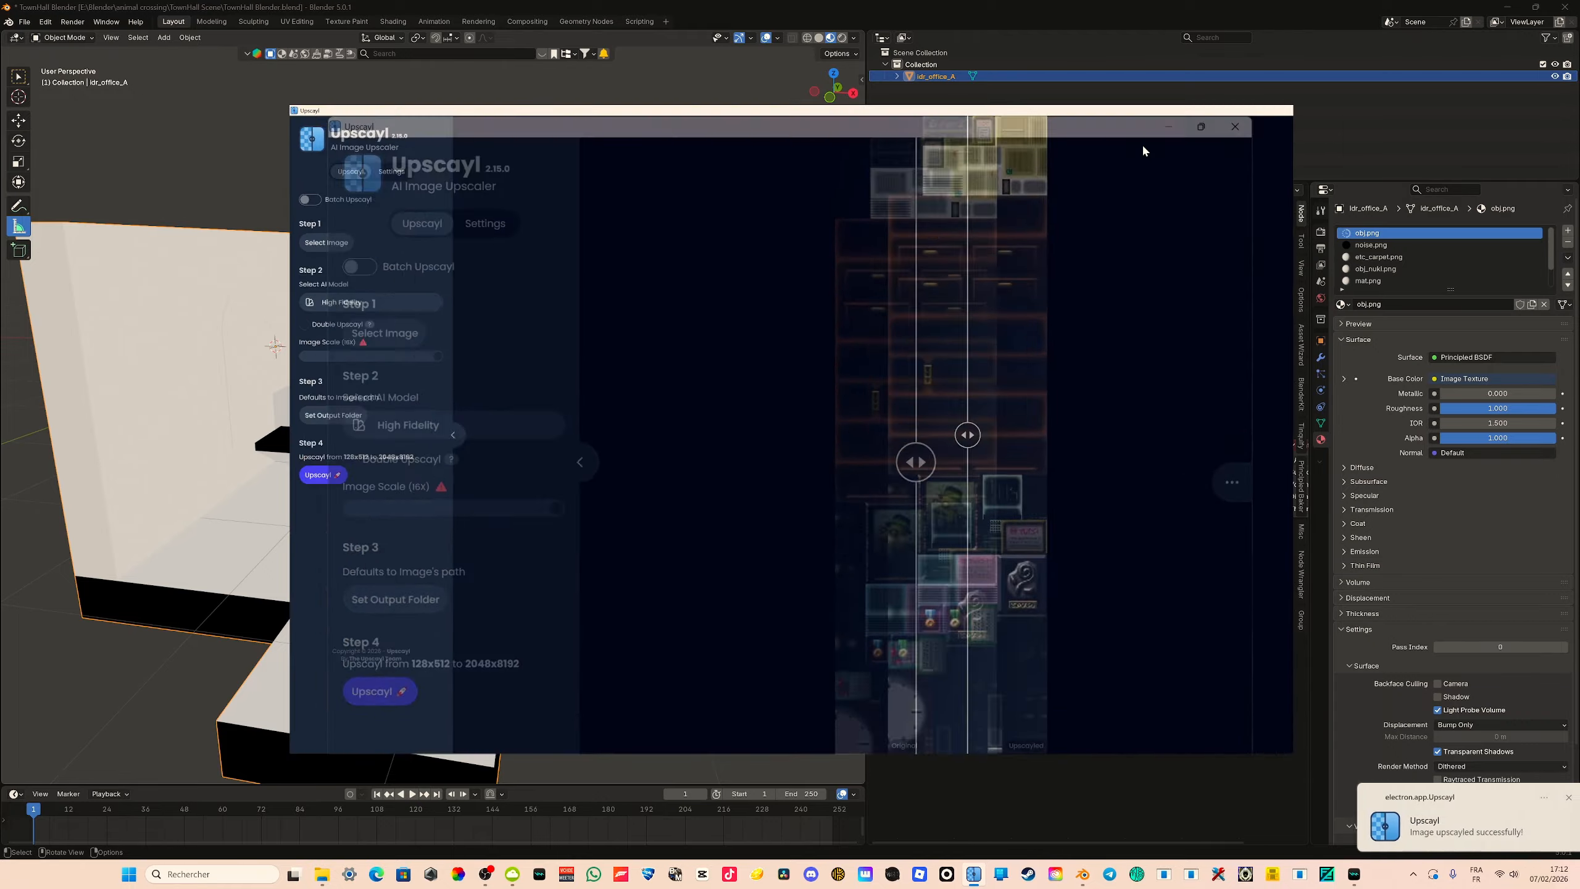
pyautogui.click(1143, 148)
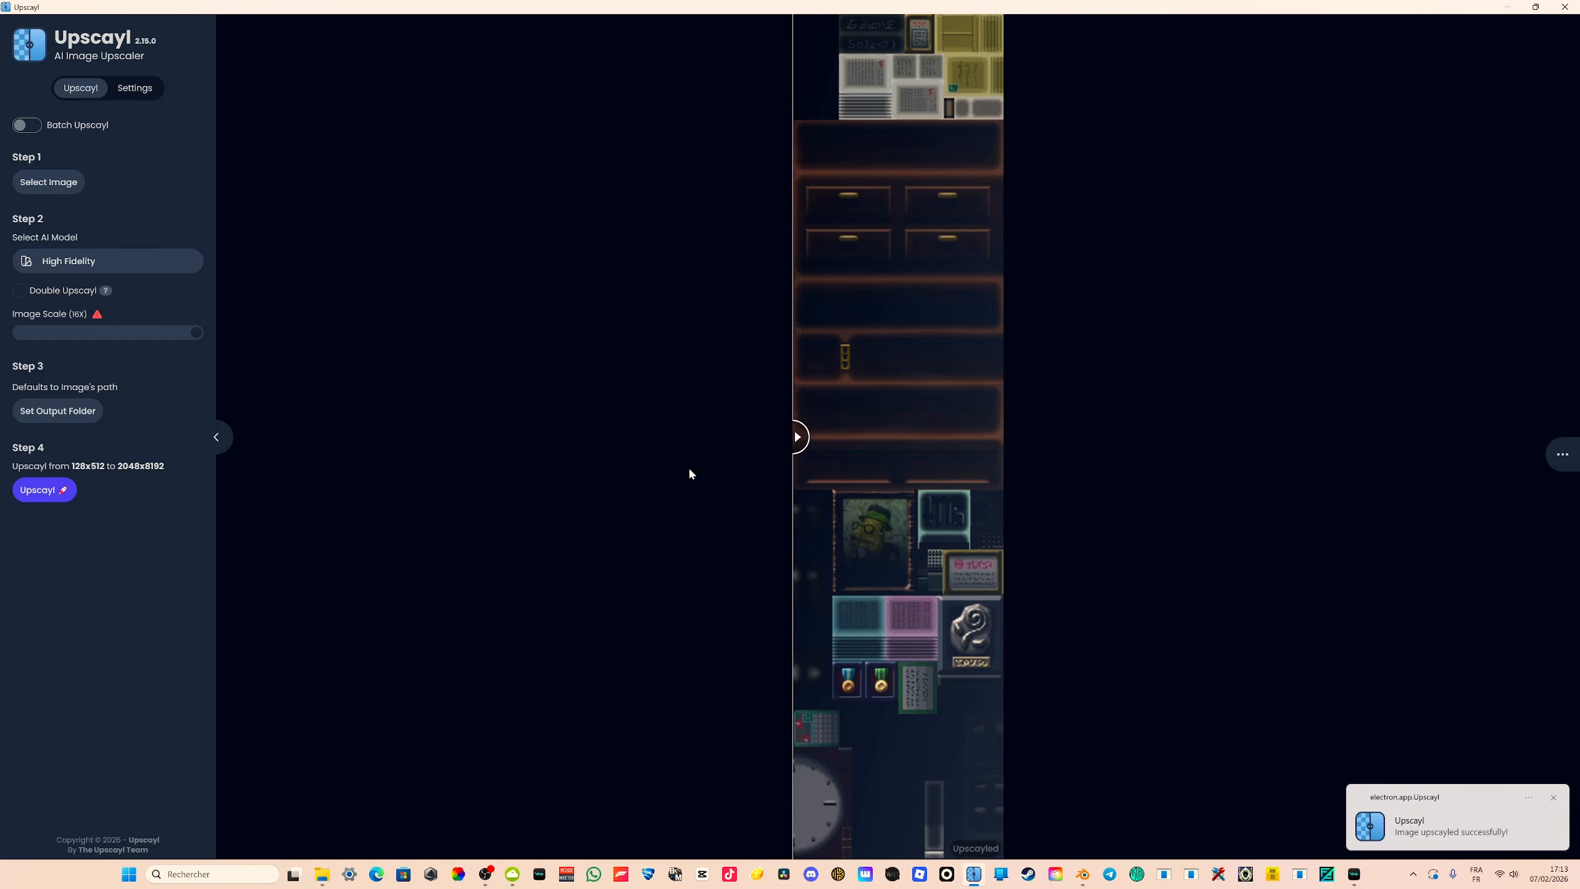
pyautogui.click(1510, 8)
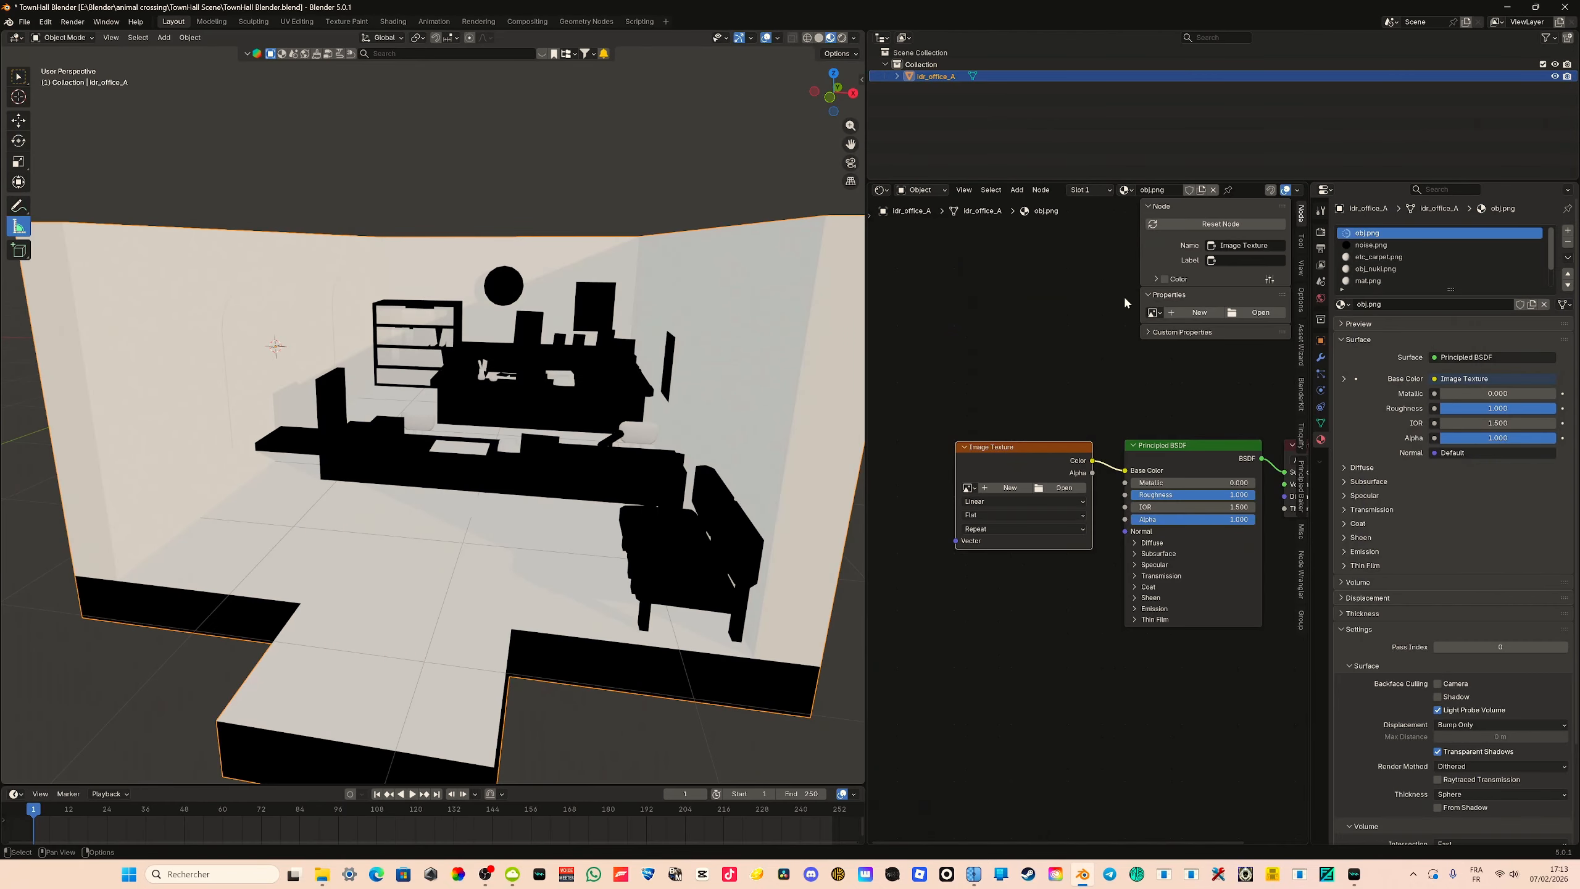
# Load obj_upscayl_16x_high-fidelity-4x.png into the obj.png material's Image Texture node in Blender
pyautogui.click(1065, 489)
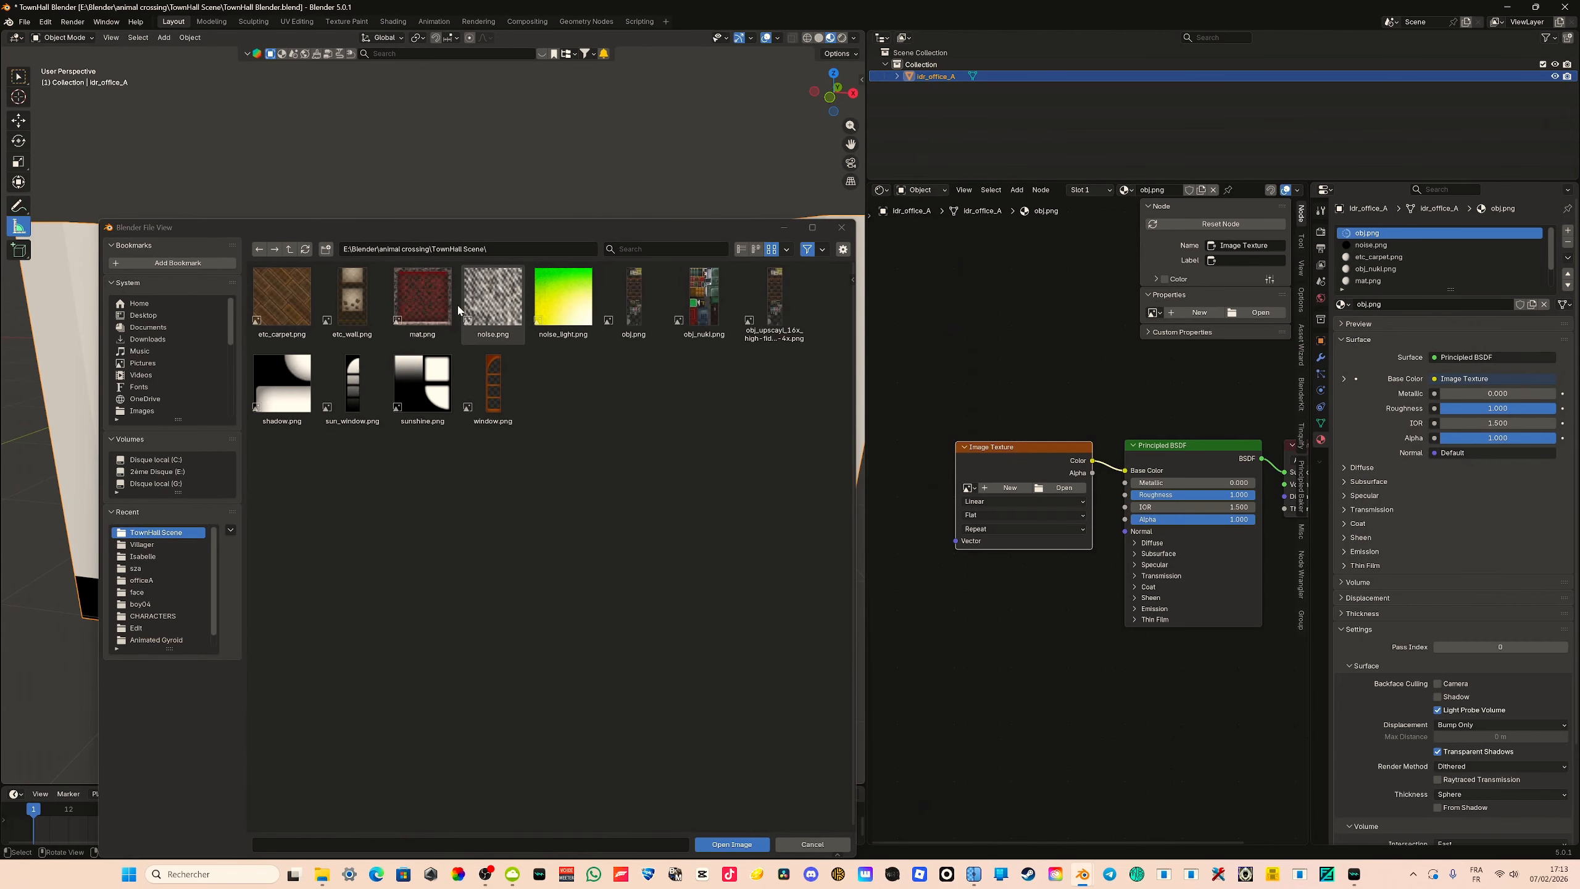
pyautogui.click(778, 305)
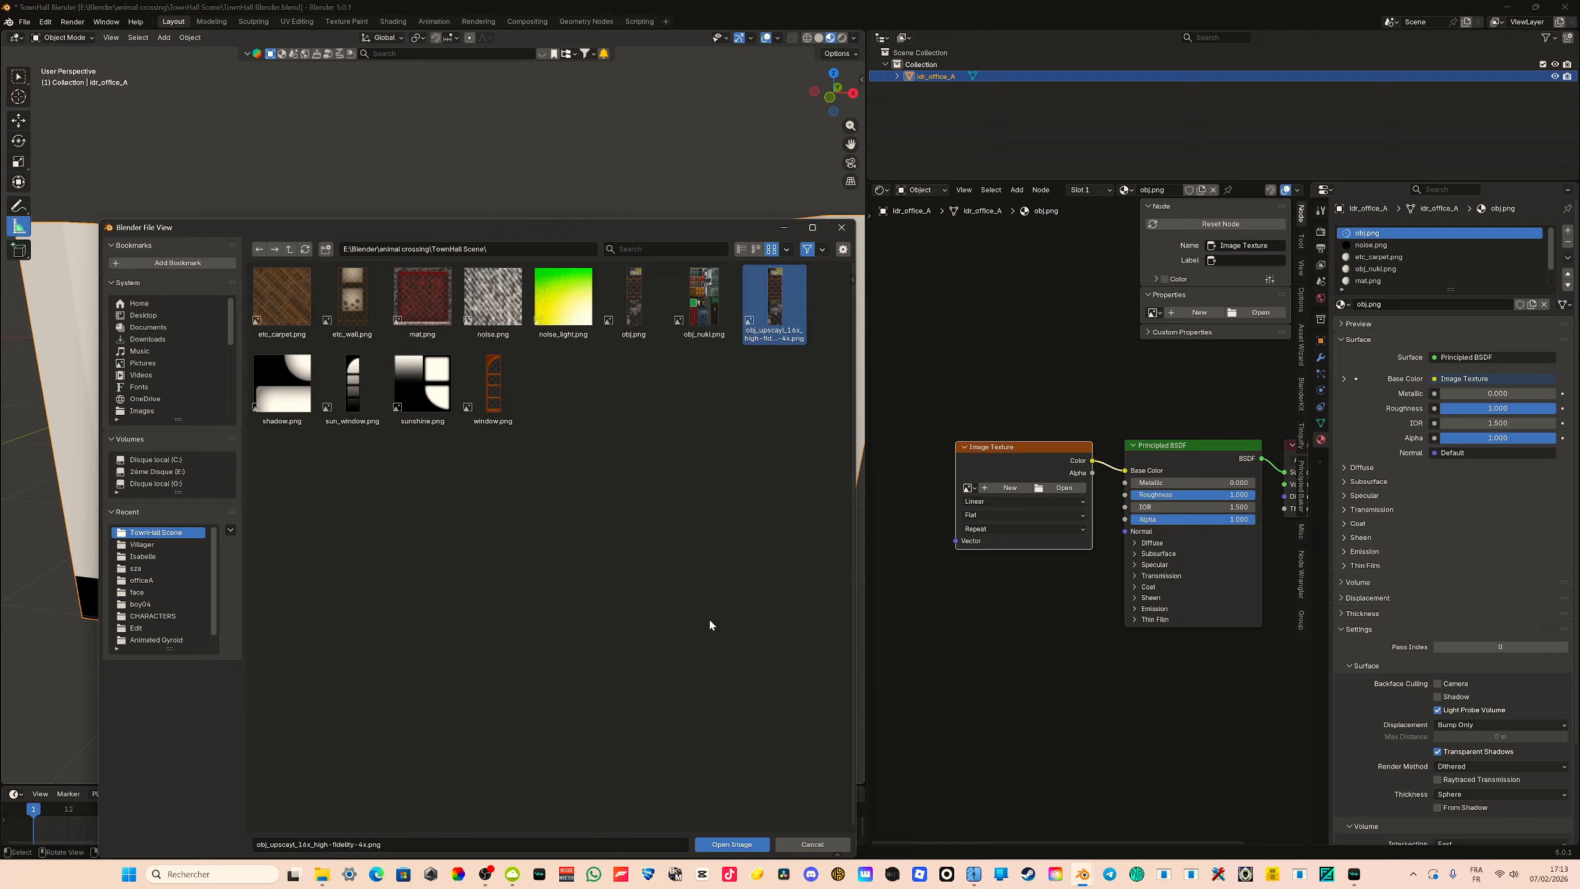
pyautogui.click(731, 844)
# Examine how the upscaled texture maps onto the desks, shelves and waiting seats in the room model
pyautogui.scroll(4, 622, 473)
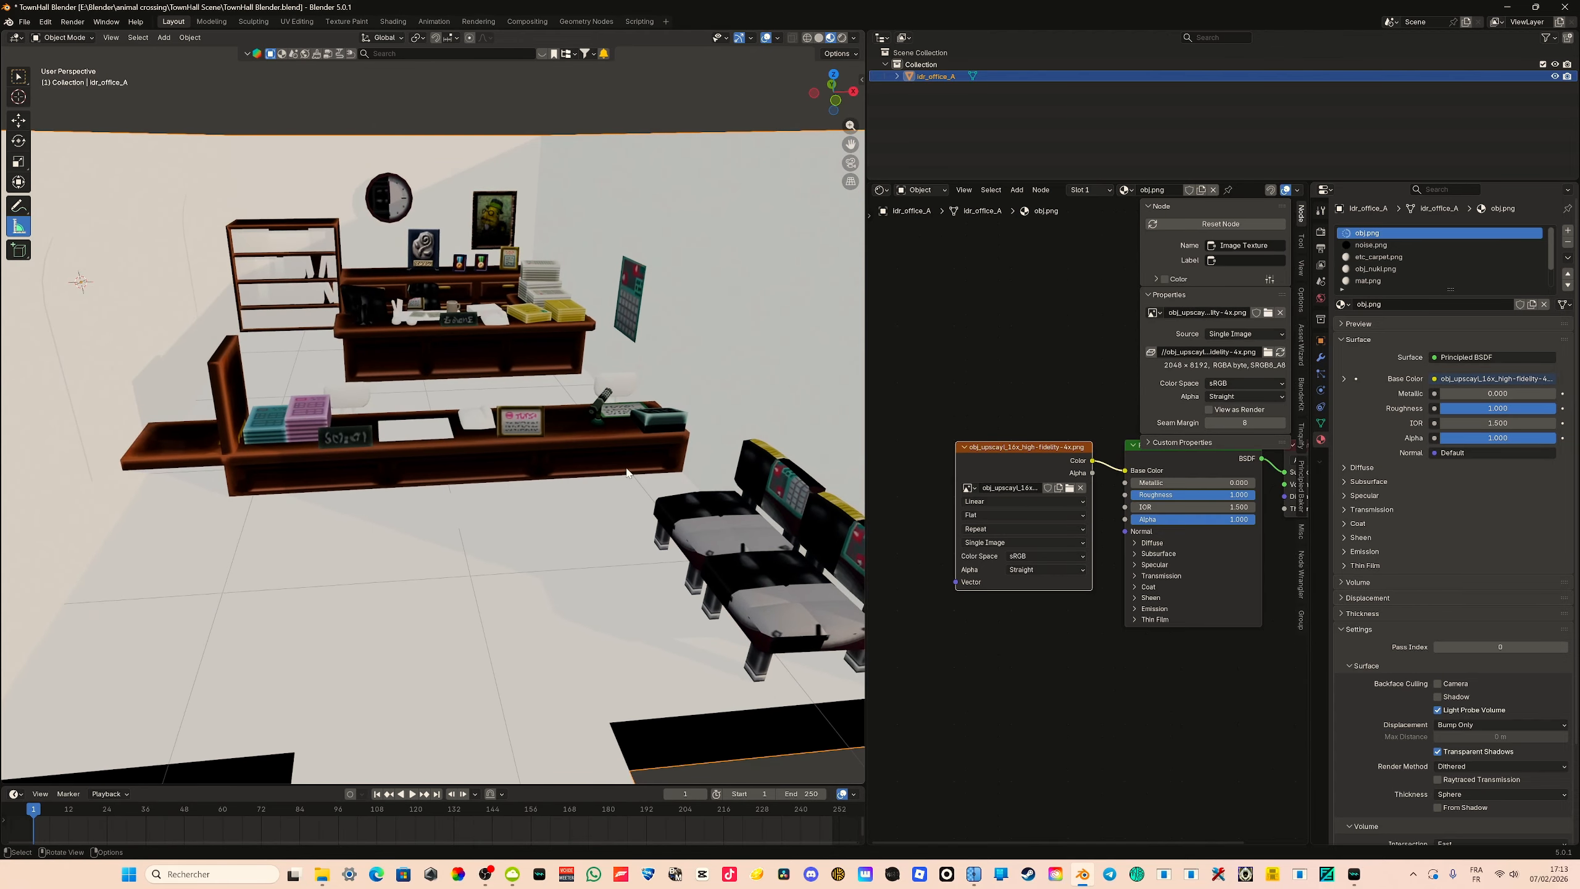
pyautogui.scroll(2, 526, 396)
pyautogui.scroll(-4, 532, 435)
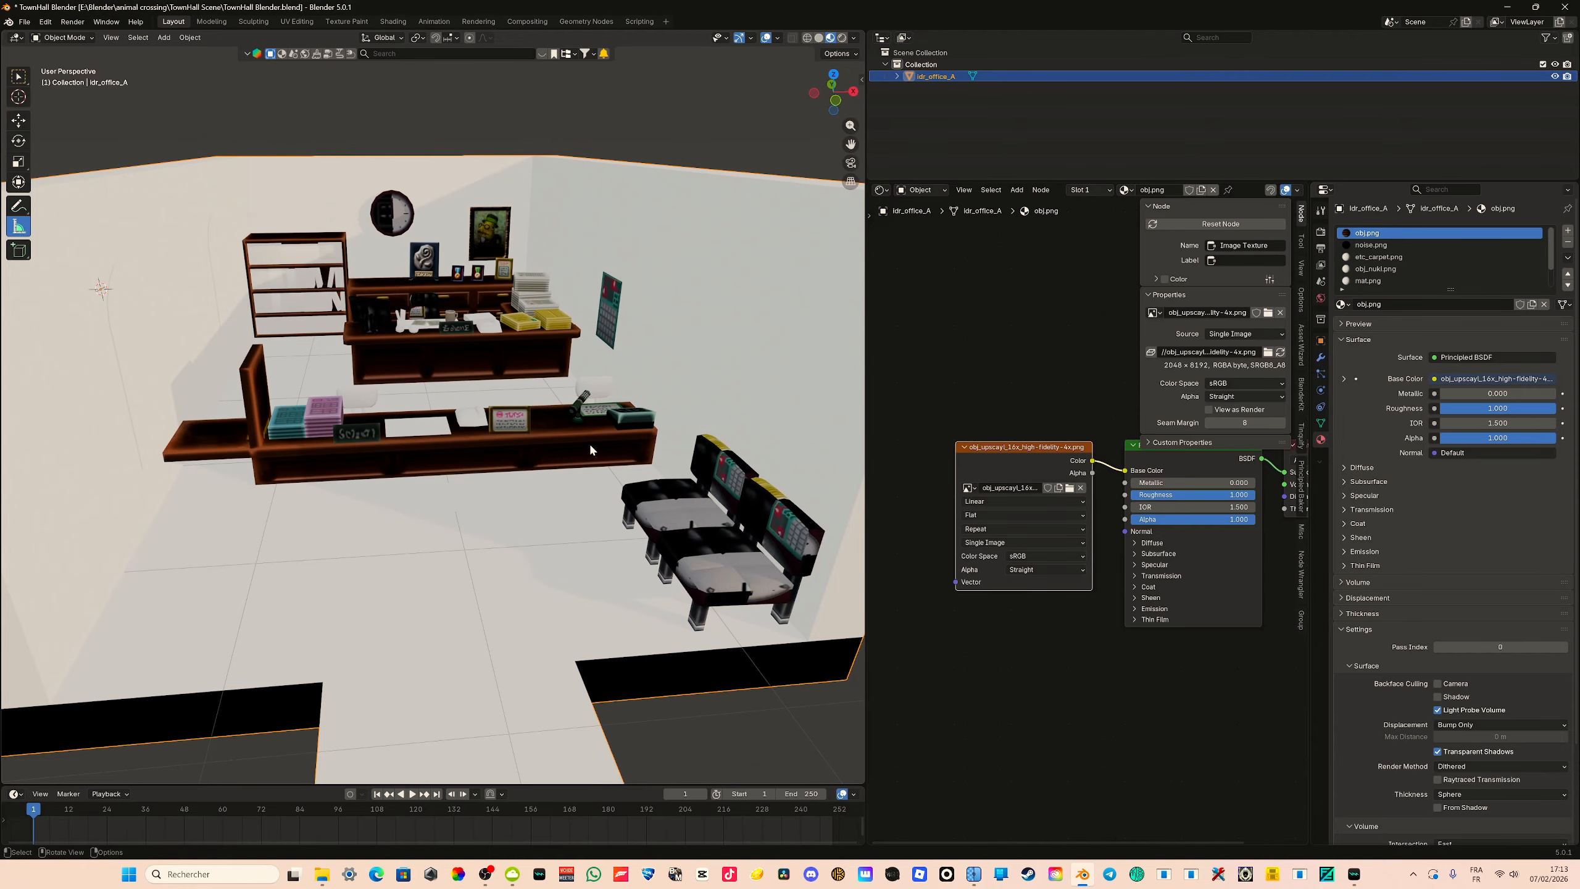
pyautogui.moveTo(591, 449); pyautogui.dragTo(703, 472, button='middle')
pyautogui.scroll(3, 669, 405)
pyautogui.keyDown('shift'); pyautogui.moveTo(653, 305); pyautogui.dragTo(549, 344, button='middle'); pyautogui.keyUp('shift')
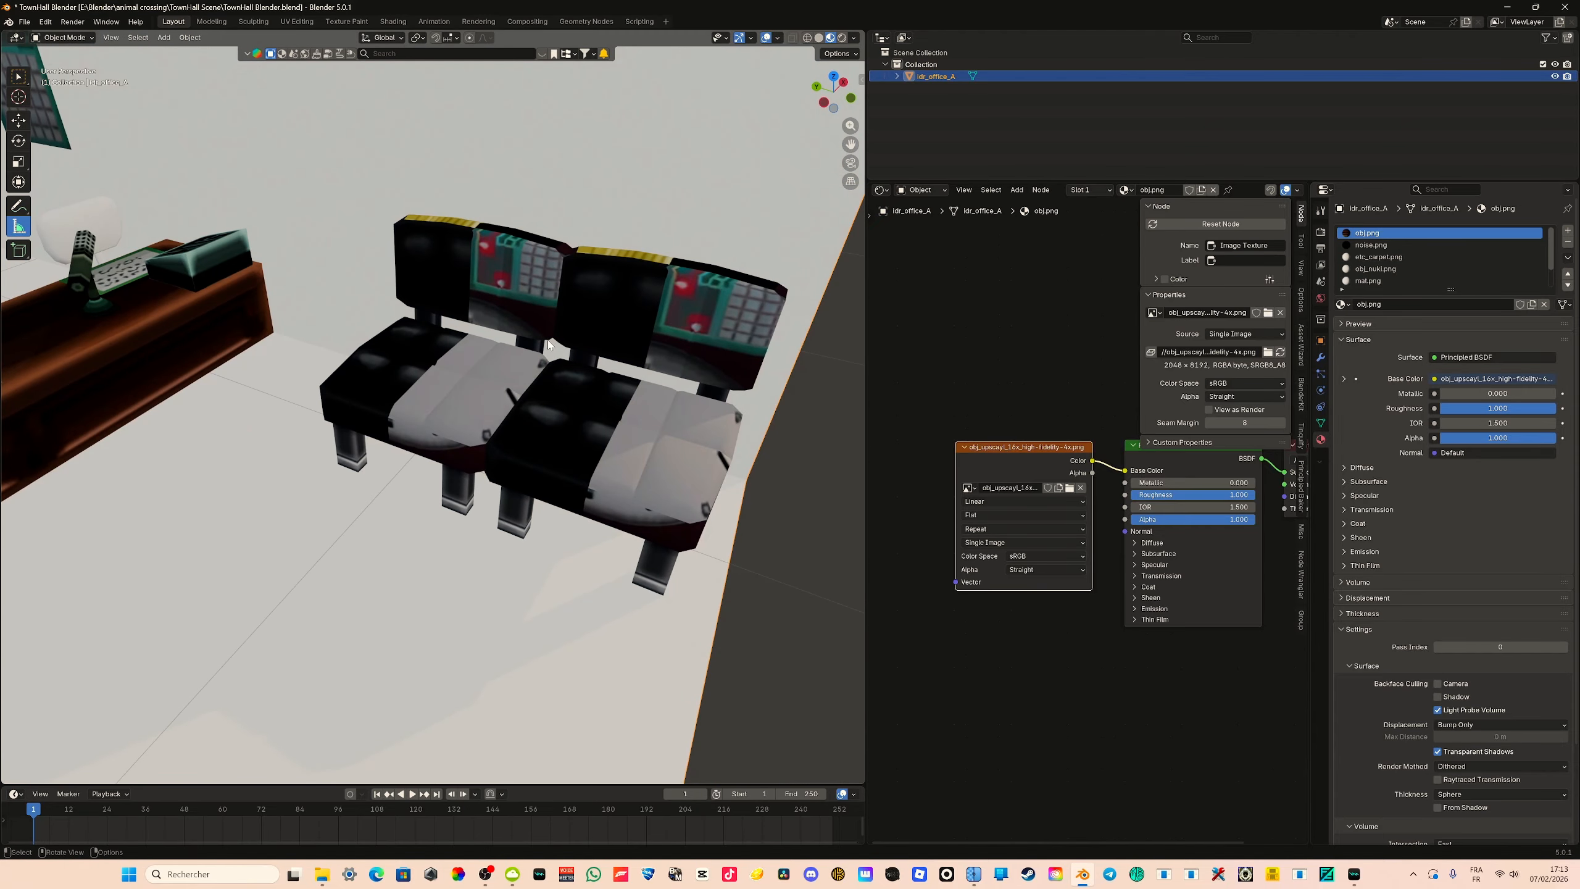
pyautogui.scroll(-5, 497, 404)
pyautogui.keyDown('shift'); pyautogui.moveTo(484, 418); pyautogui.dragTo(529, 429, button='middle'); pyautogui.keyUp('shift')
pyautogui.scroll(-4, 567, 442)
pyautogui.scroll(2, 414, 405)
pyautogui.keyDown('shift'); pyautogui.moveTo(384, 482); pyautogui.dragTo(477, 518, button='middle'); pyautogui.keyUp('shift')
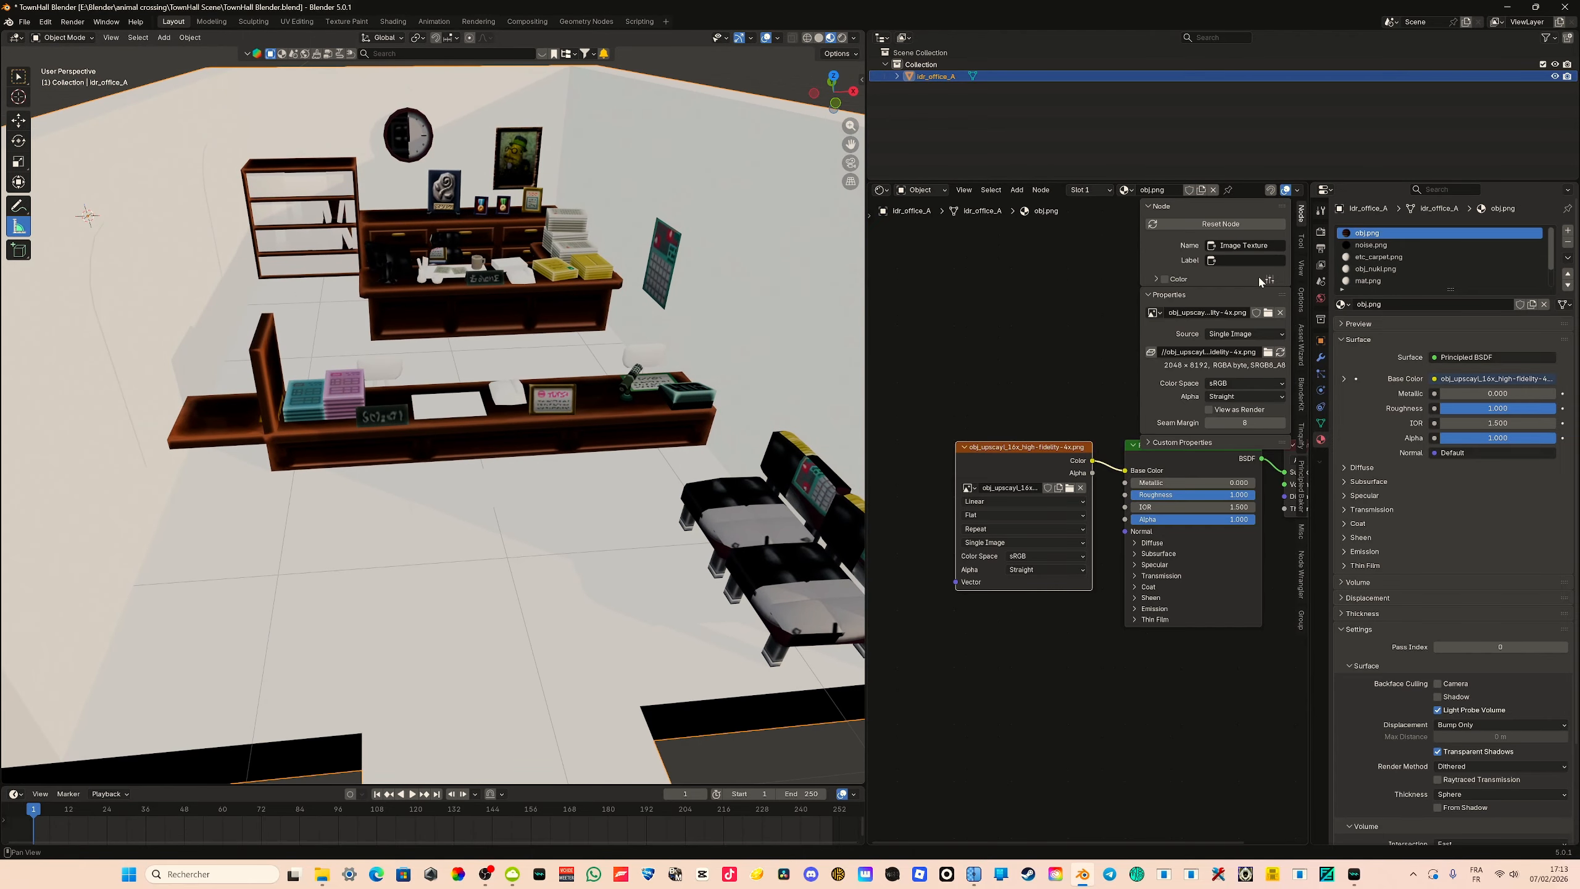
# Feed a new Image Texture node into the Base Color of the etc_carpet.png material and start choosing its image
pyautogui.click(1378, 256)
pyautogui.moveTo(1024, 373); pyautogui.dragTo(1083, 438, button='middle')
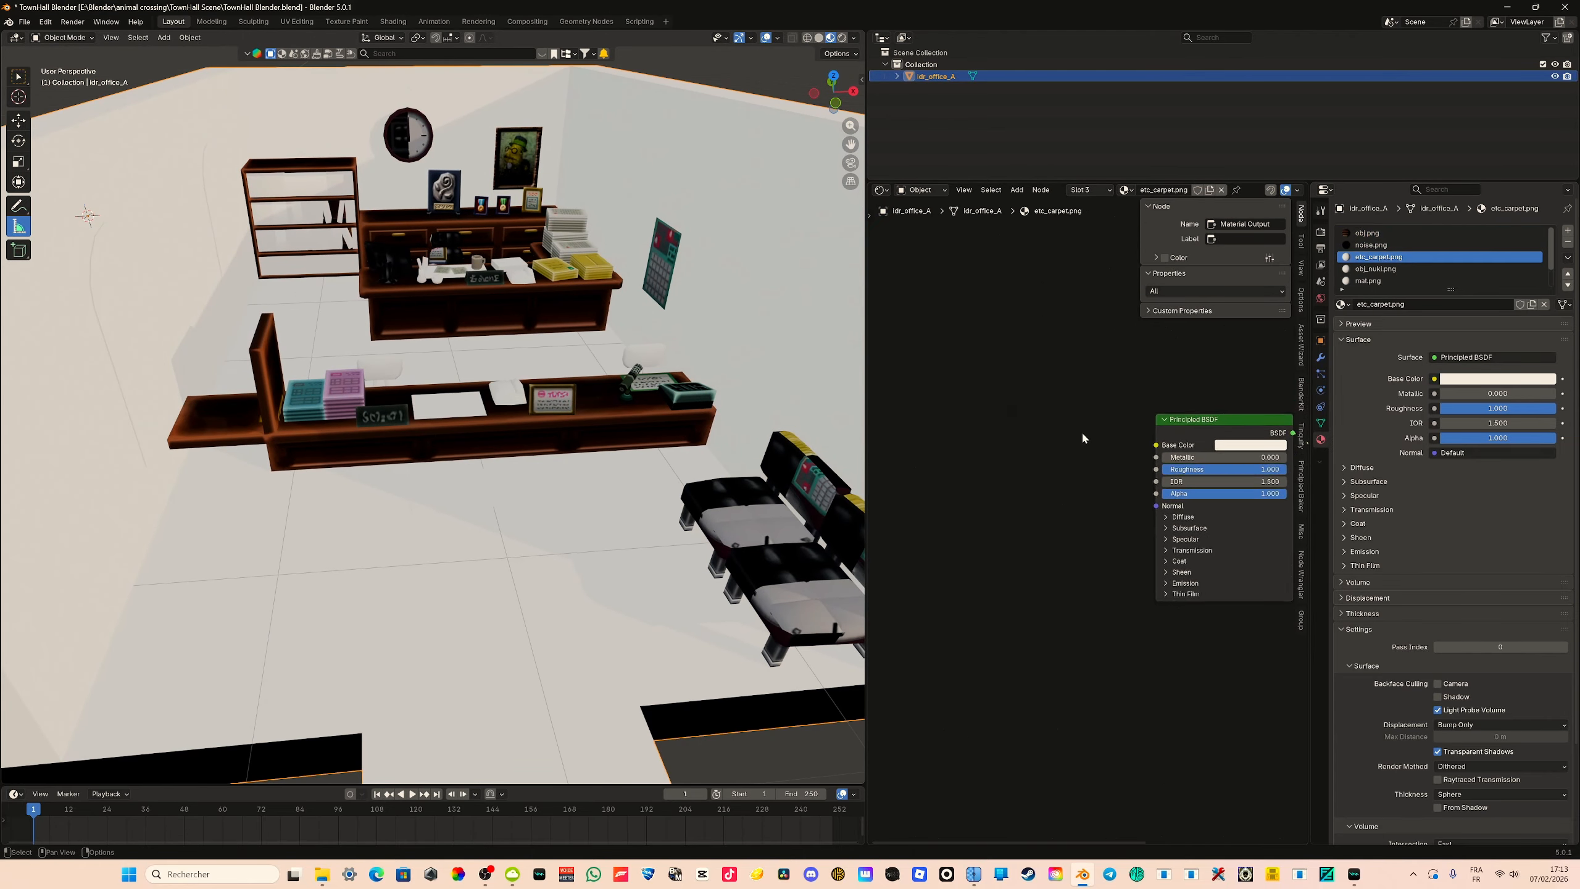
pyautogui.scroll(1, 1083, 439)
pyautogui.click(1168, 435)
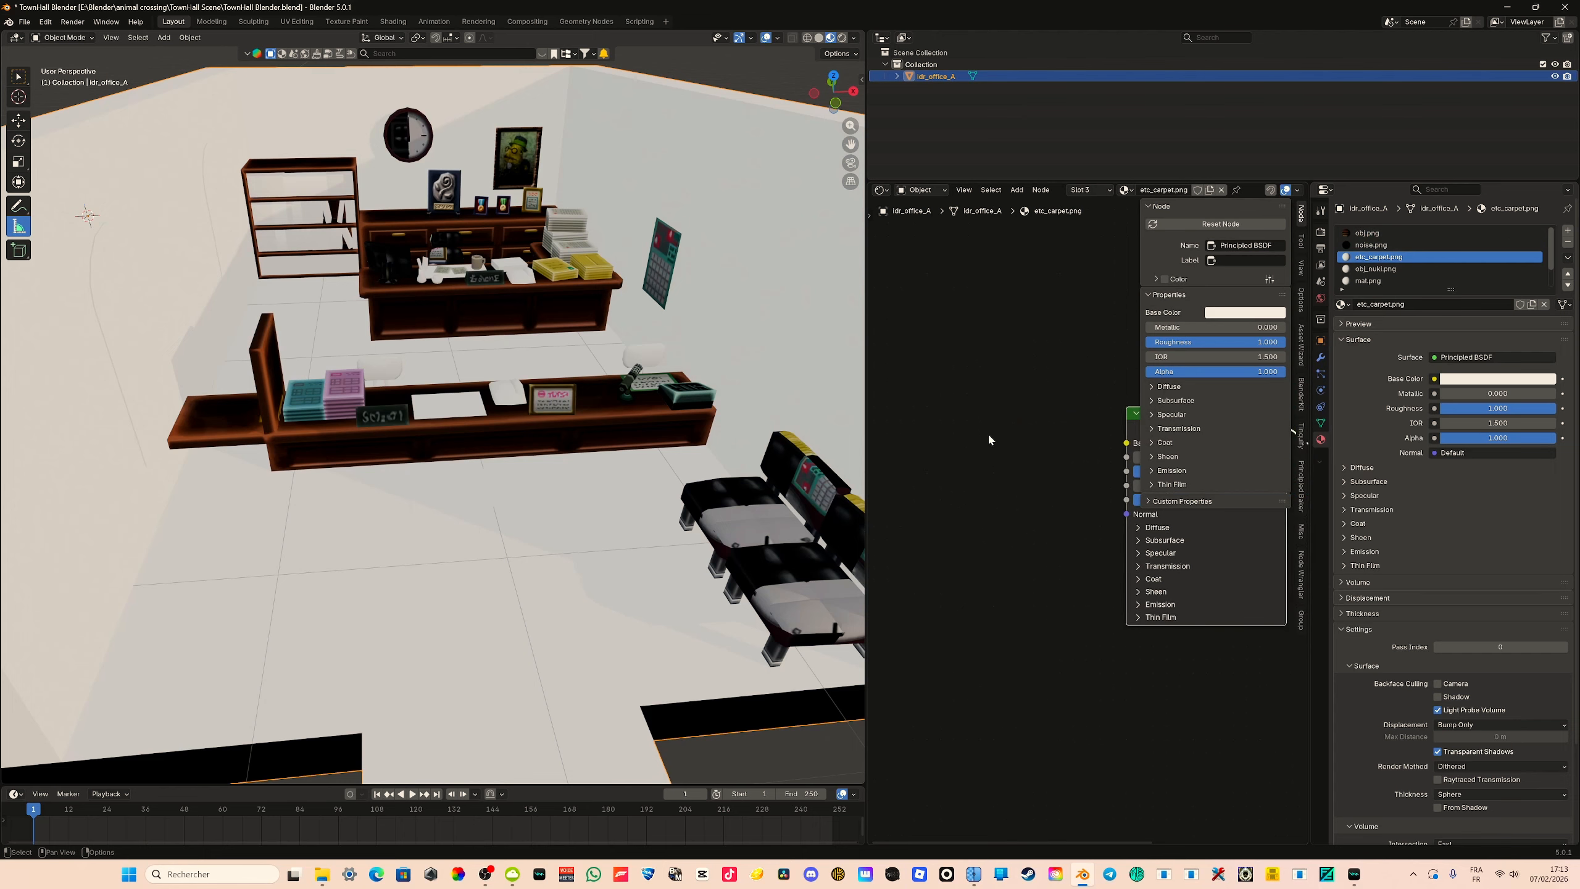
pyautogui.press('n')
pyautogui.moveTo(1160, 465); pyautogui.dragTo(952, 478)
pyautogui.click(1022, 607)
pyautogui.click(1048, 465)
pyautogui.click(1075, 475)
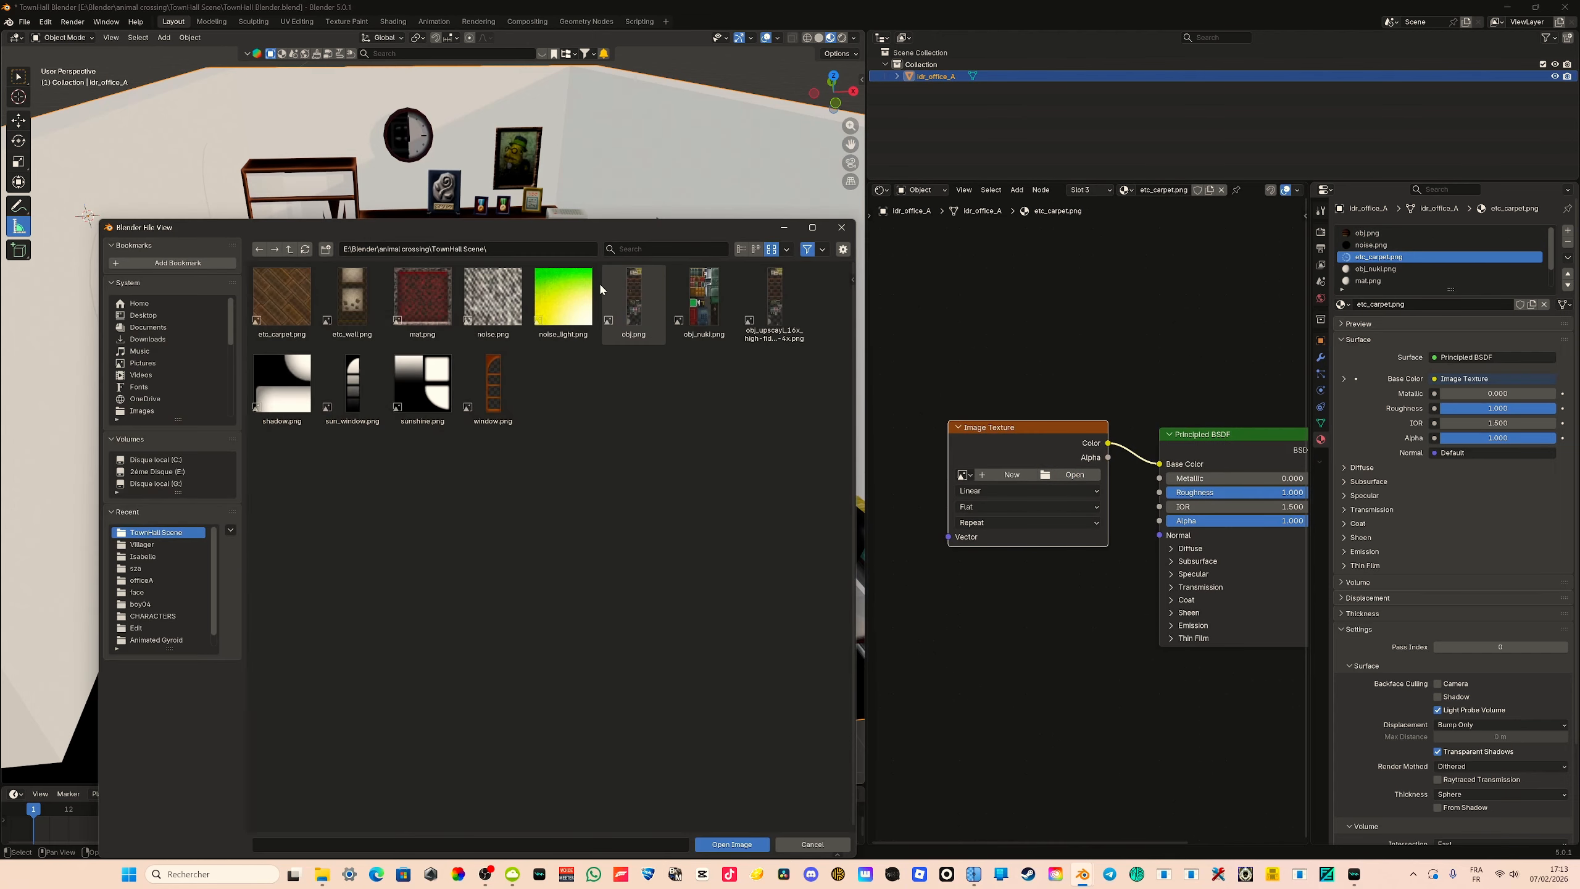
# Switch to Upscayl, upscale etc_carpet.png 16x with the High Fidelity model and compare the result with the original
pyautogui.click(974, 874)
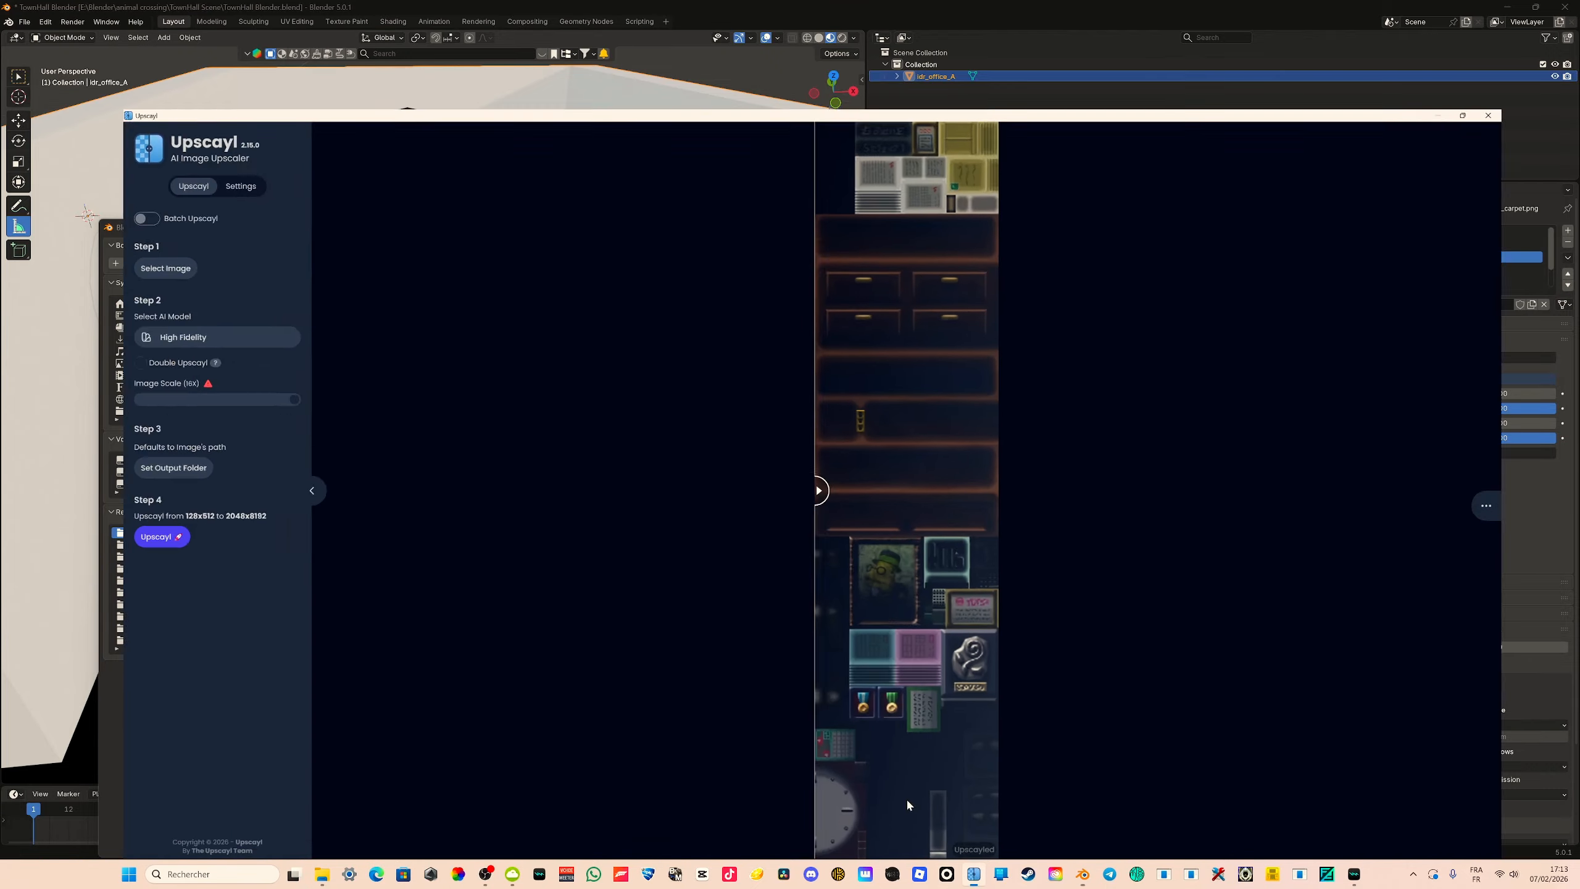
pyautogui.click(63, 188)
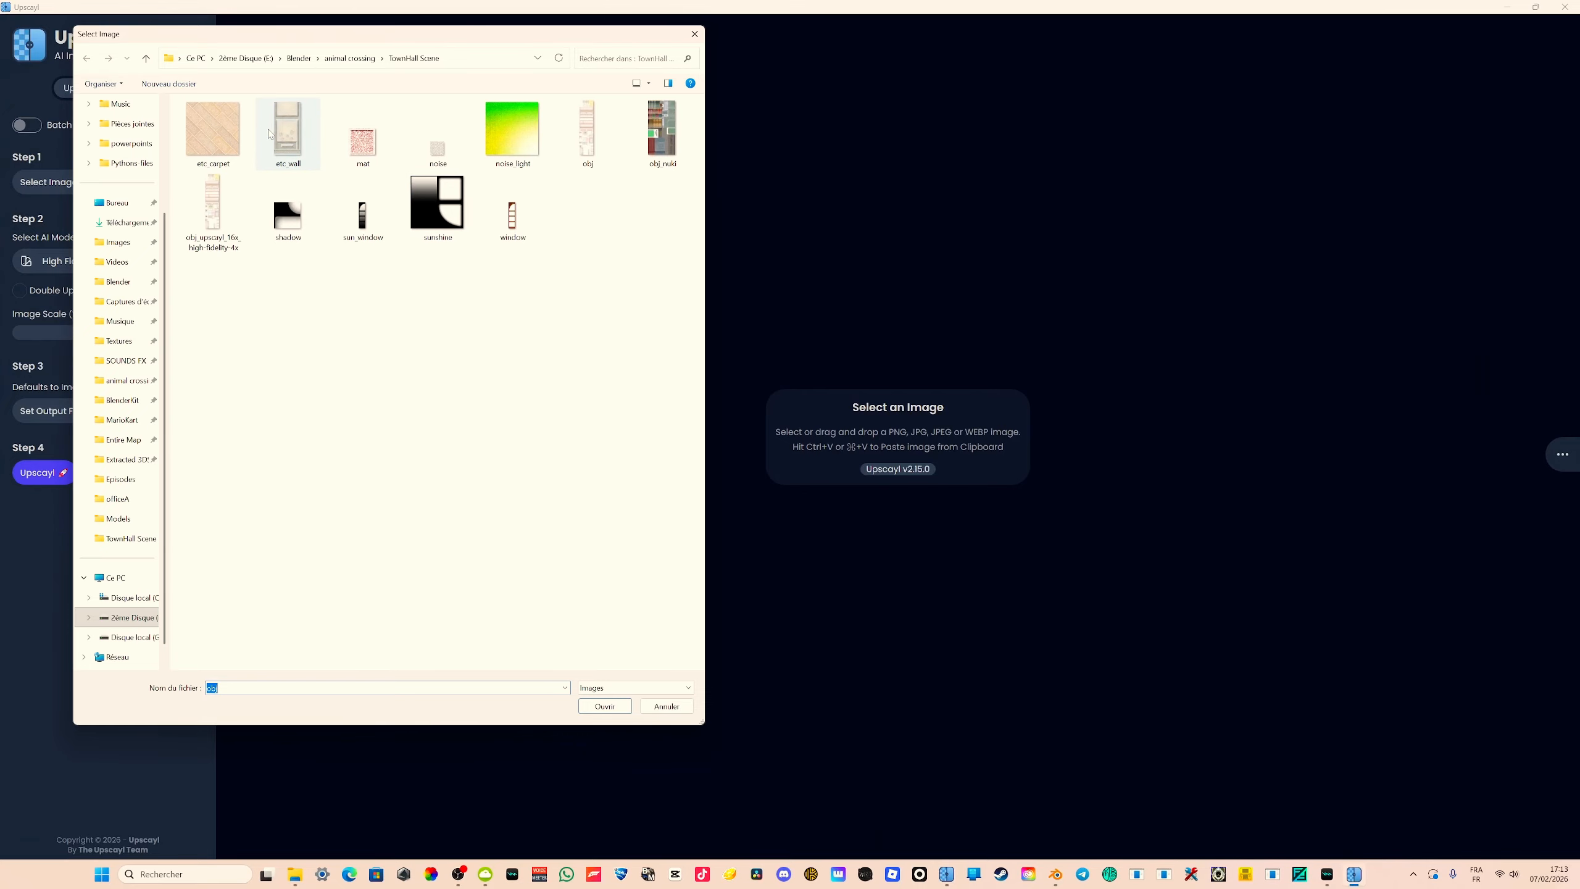
pyautogui.click(210, 128)
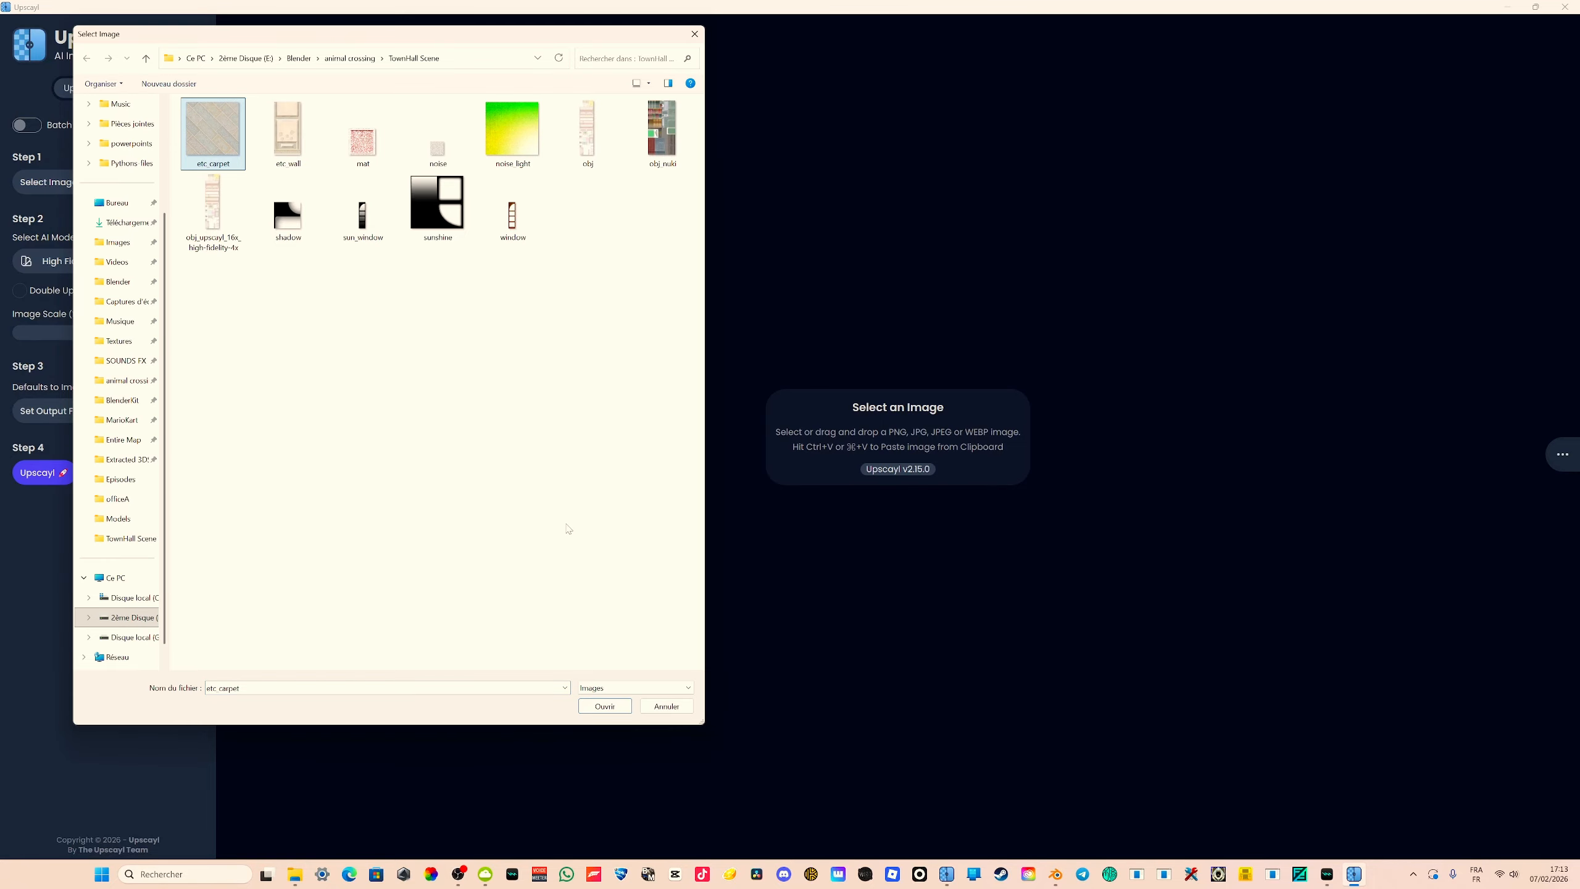
pyautogui.press('Return')
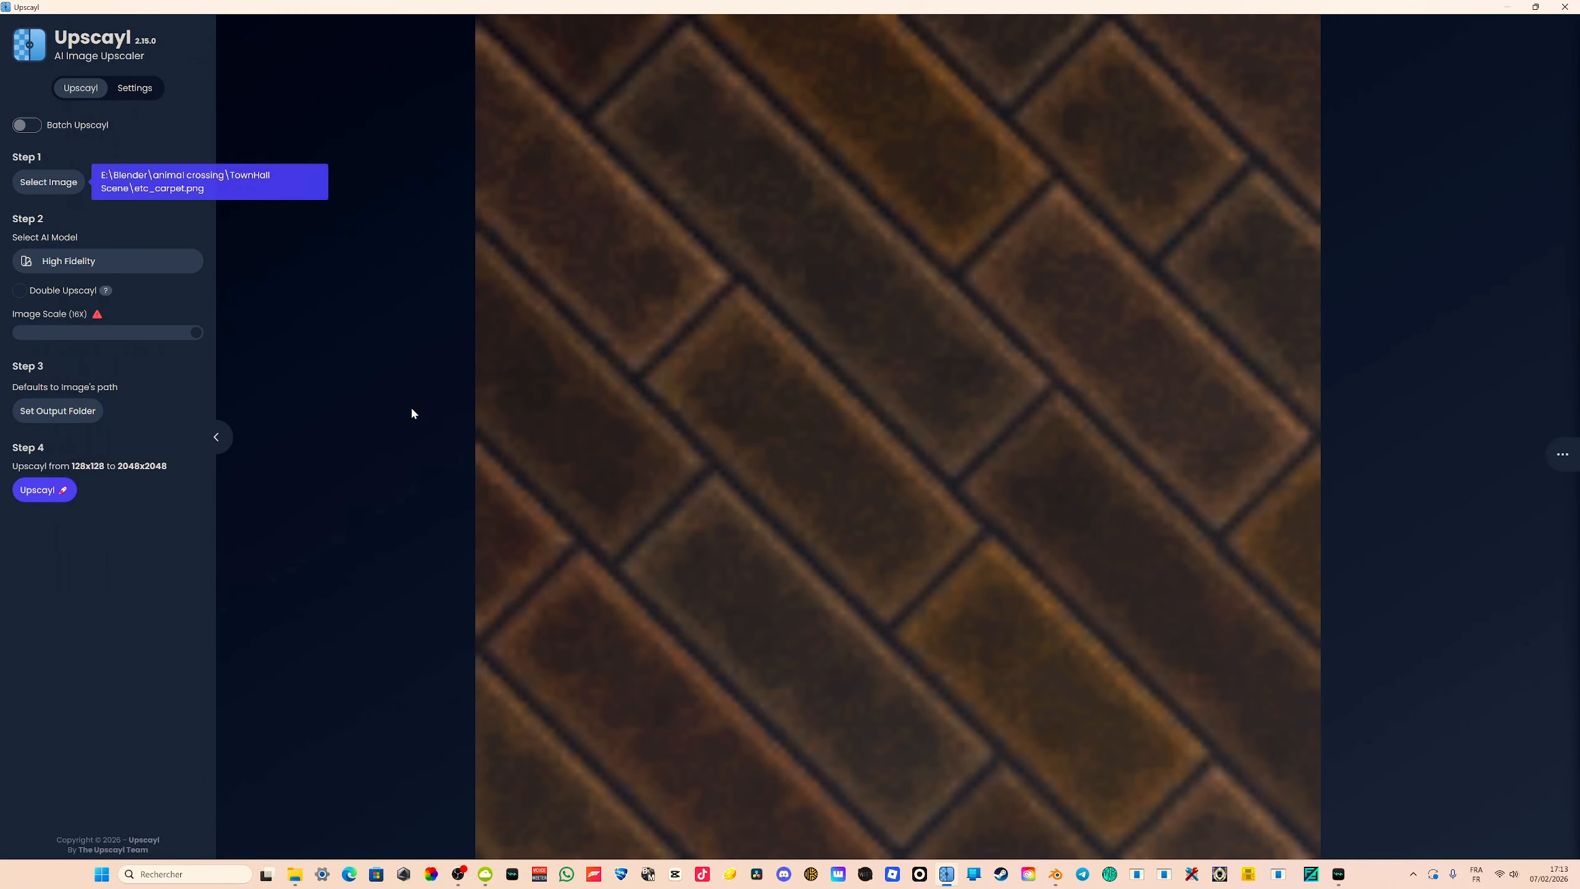
pyautogui.click(47, 488)
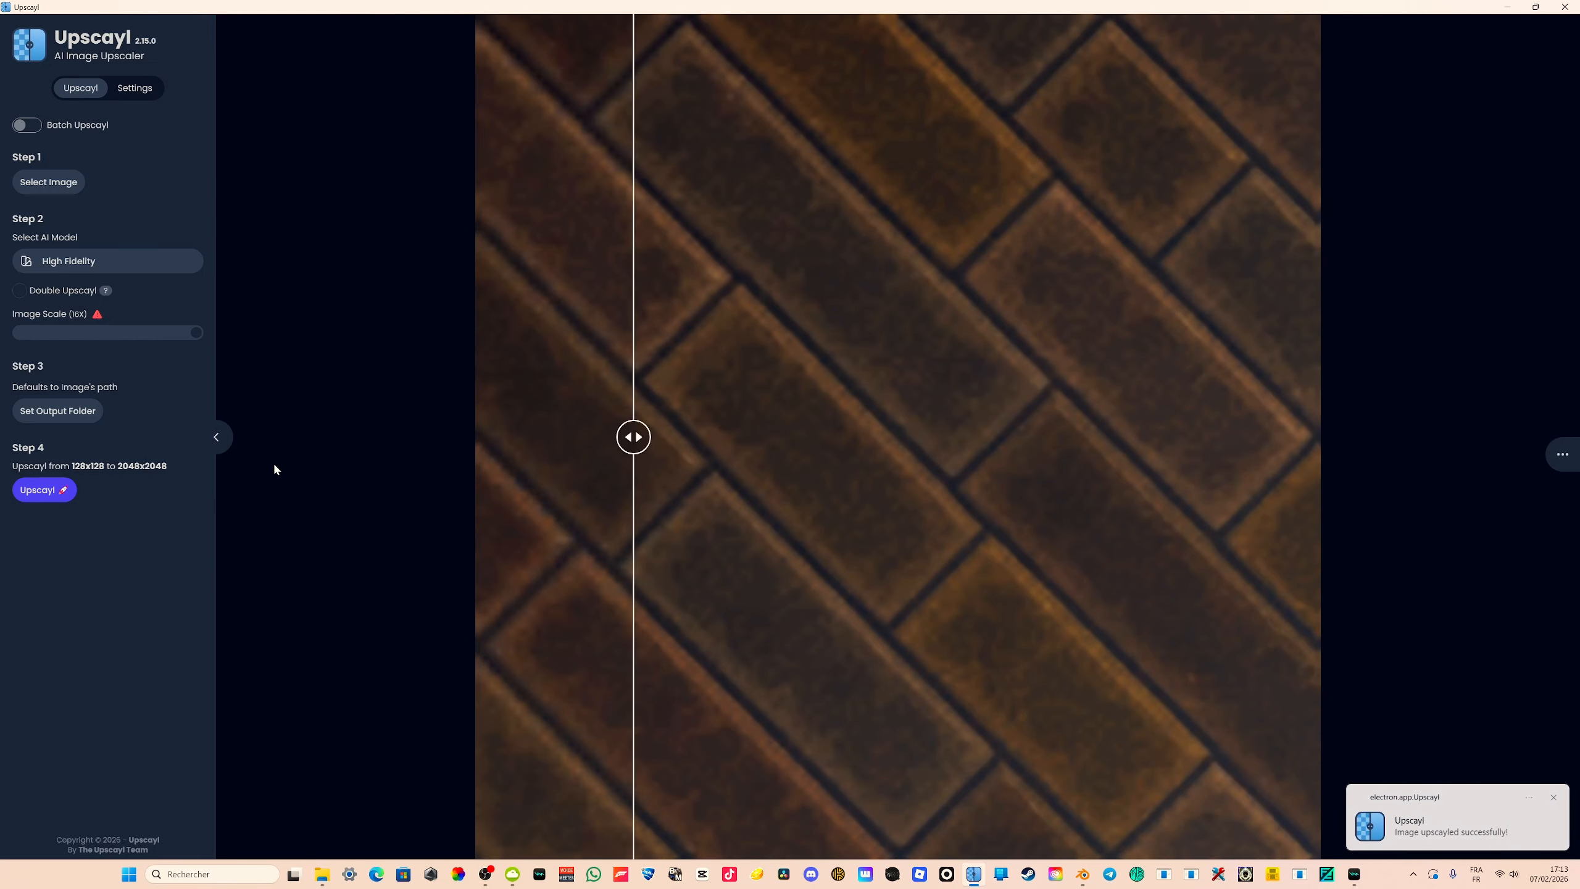
pyautogui.moveTo(277, 470); pyautogui.dragTo(273, 469)
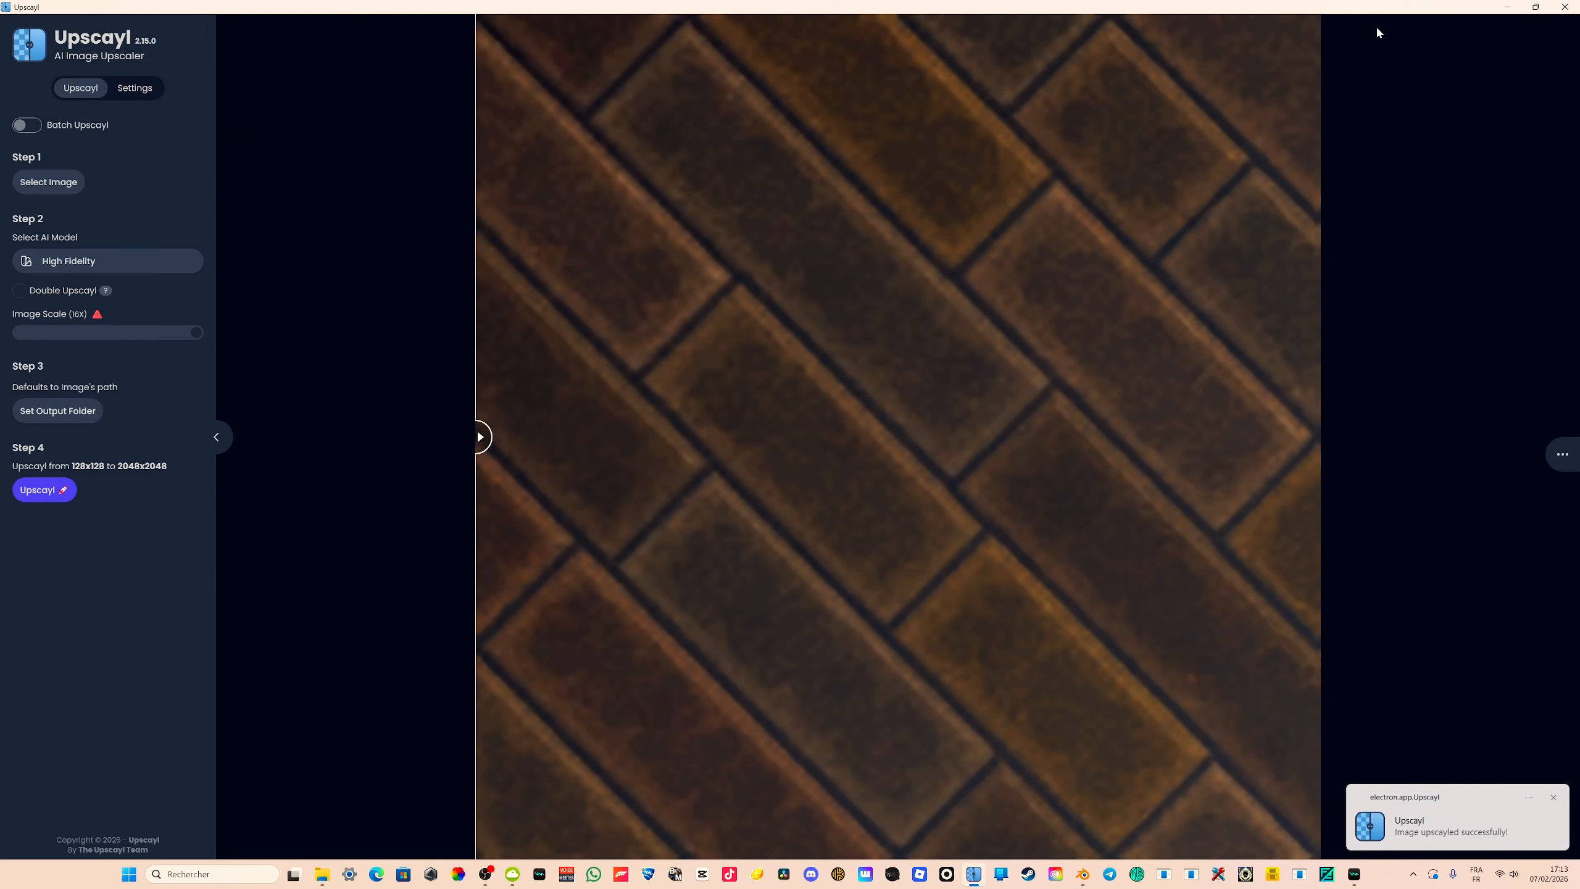
# Back in Blender, load etc_carpet_upscayl_16x_high-fidelity-4x.png into the carpet material's Image Texture node
pyautogui.click(1507, 7)
pyautogui.click(734, 842)
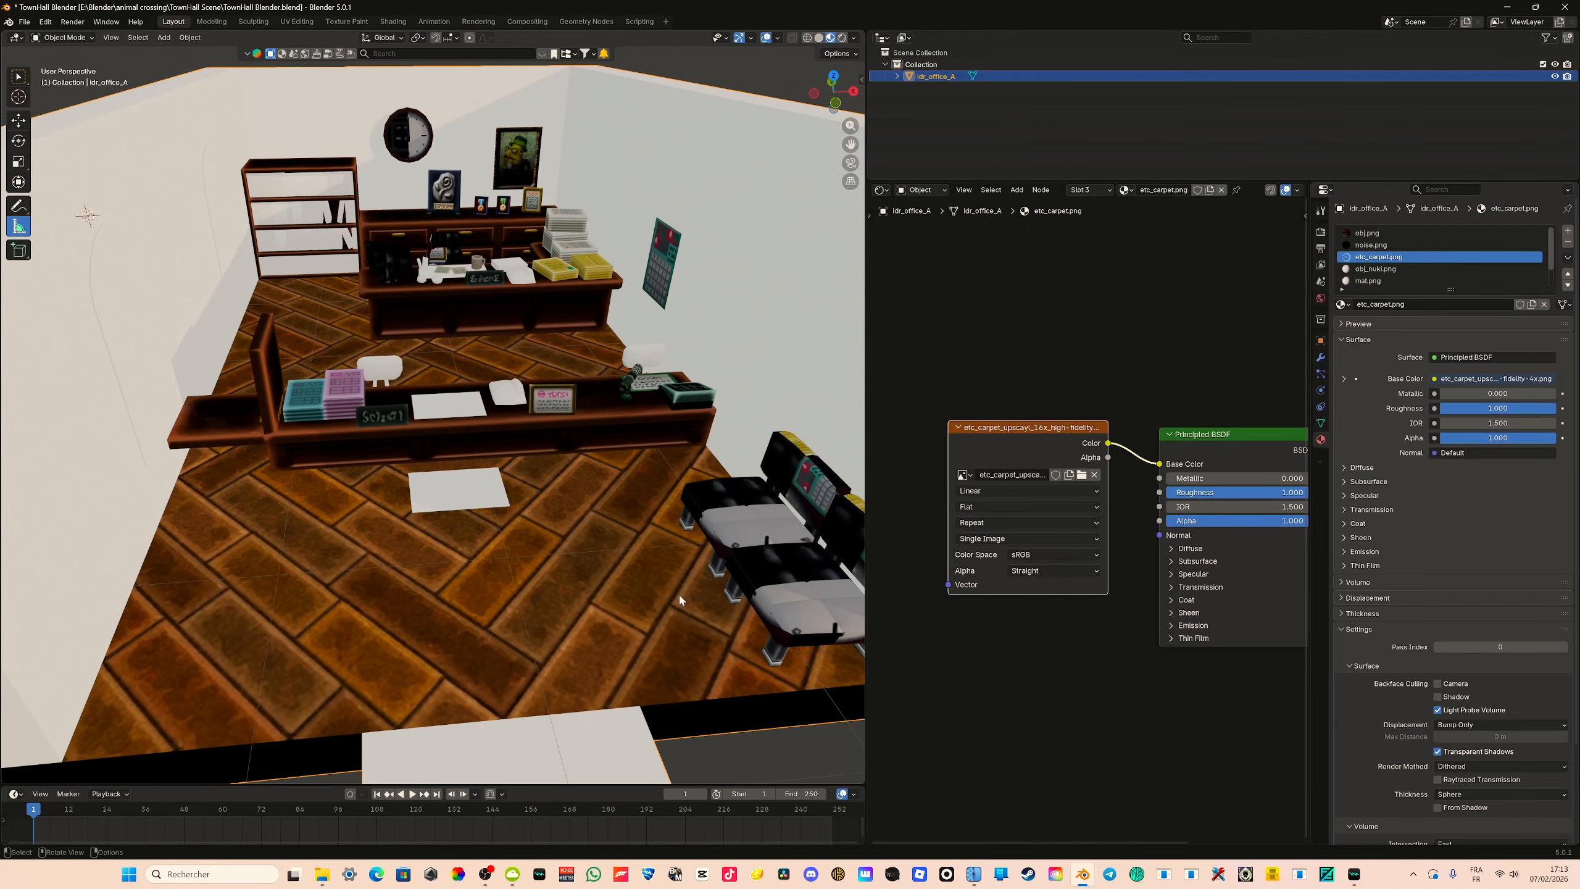
# Feed a new Image Texture node into the Base Color of the obj_nuki.png material and start choosing its image
pyautogui.click(1386, 269)
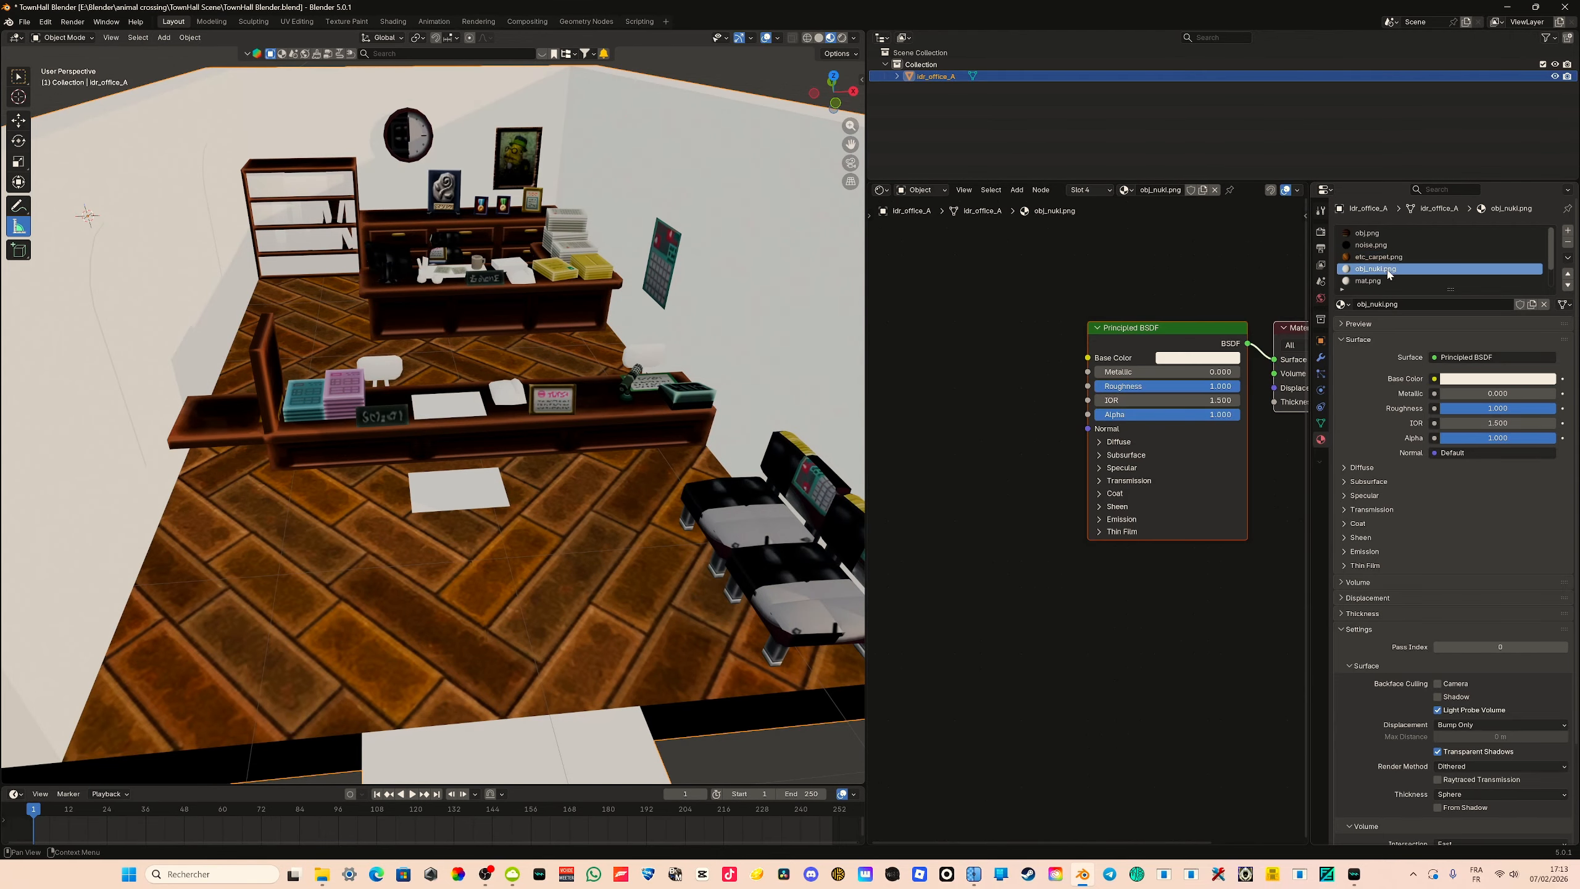
pyautogui.moveTo(1083, 361); pyautogui.dragTo(918, 364)
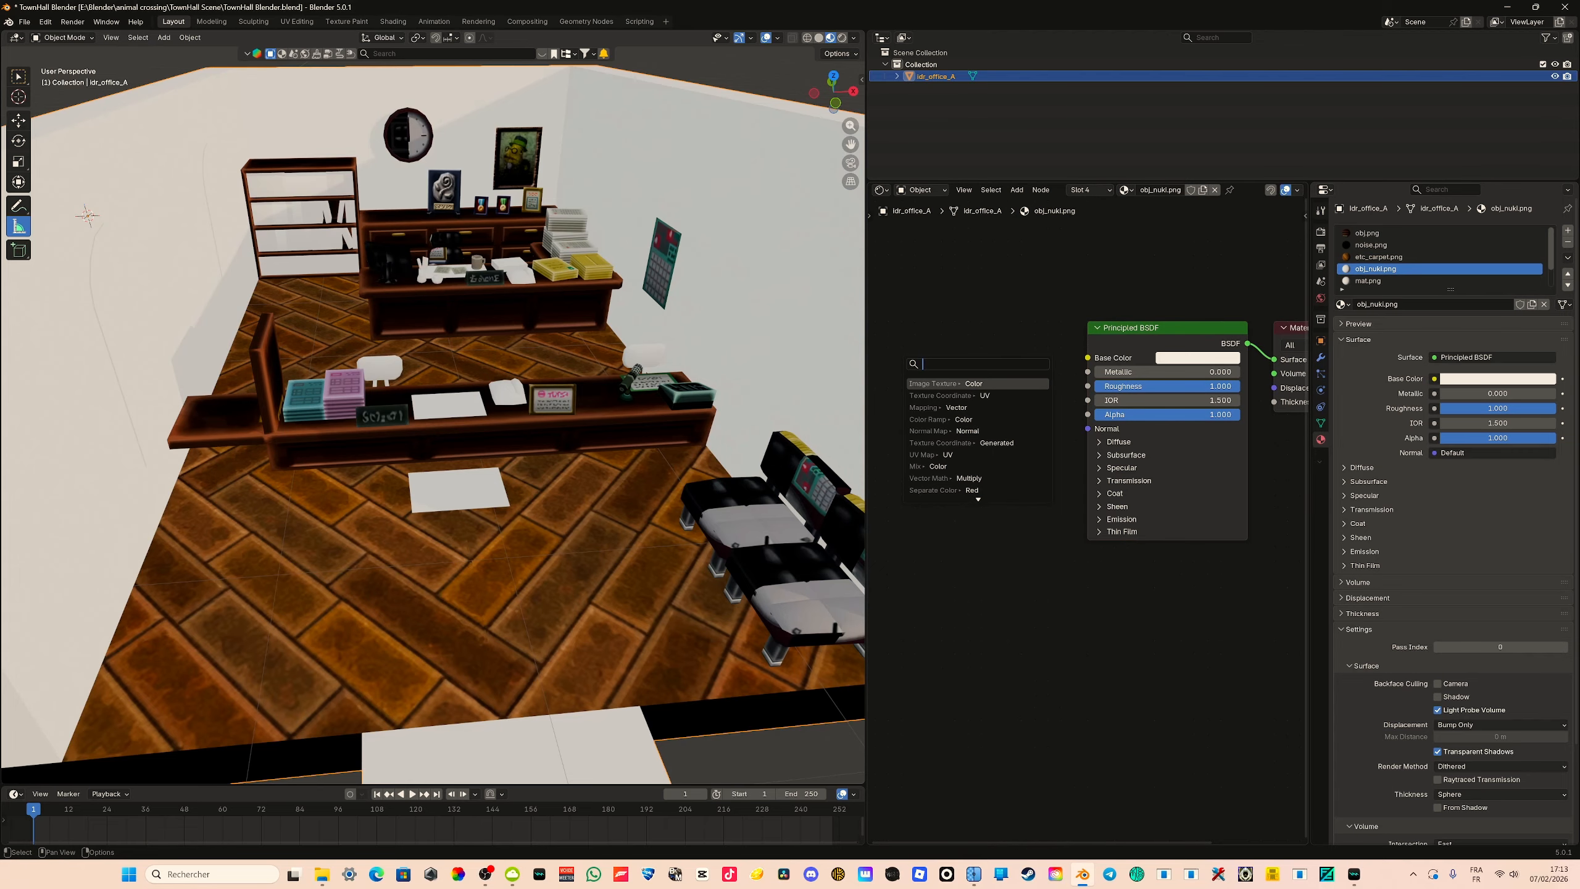
pyautogui.press('Return')
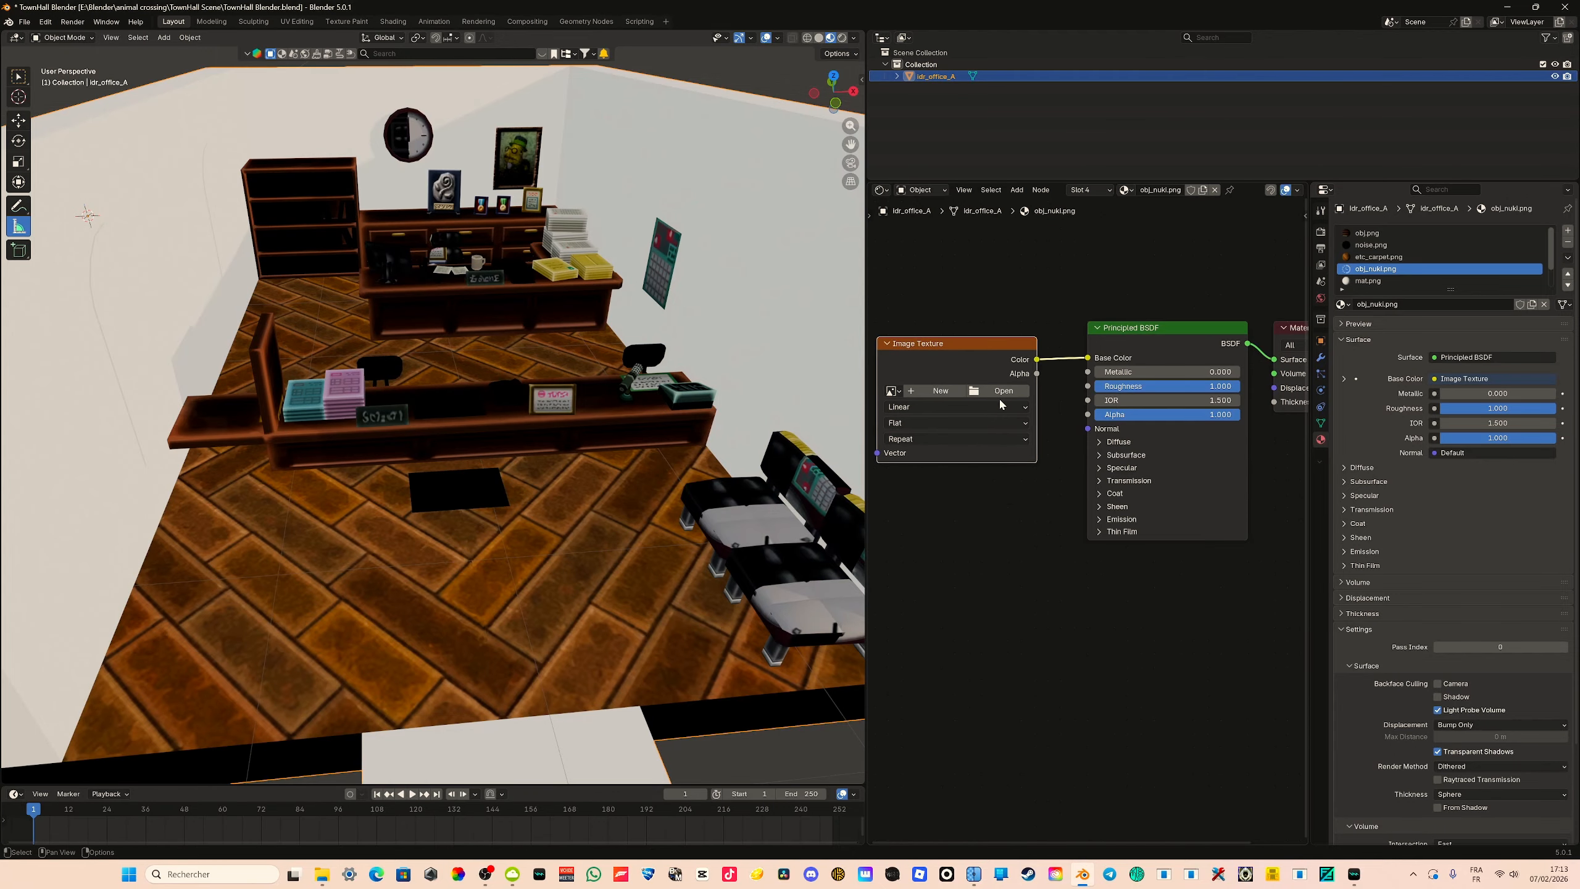
pyautogui.click(999, 392)
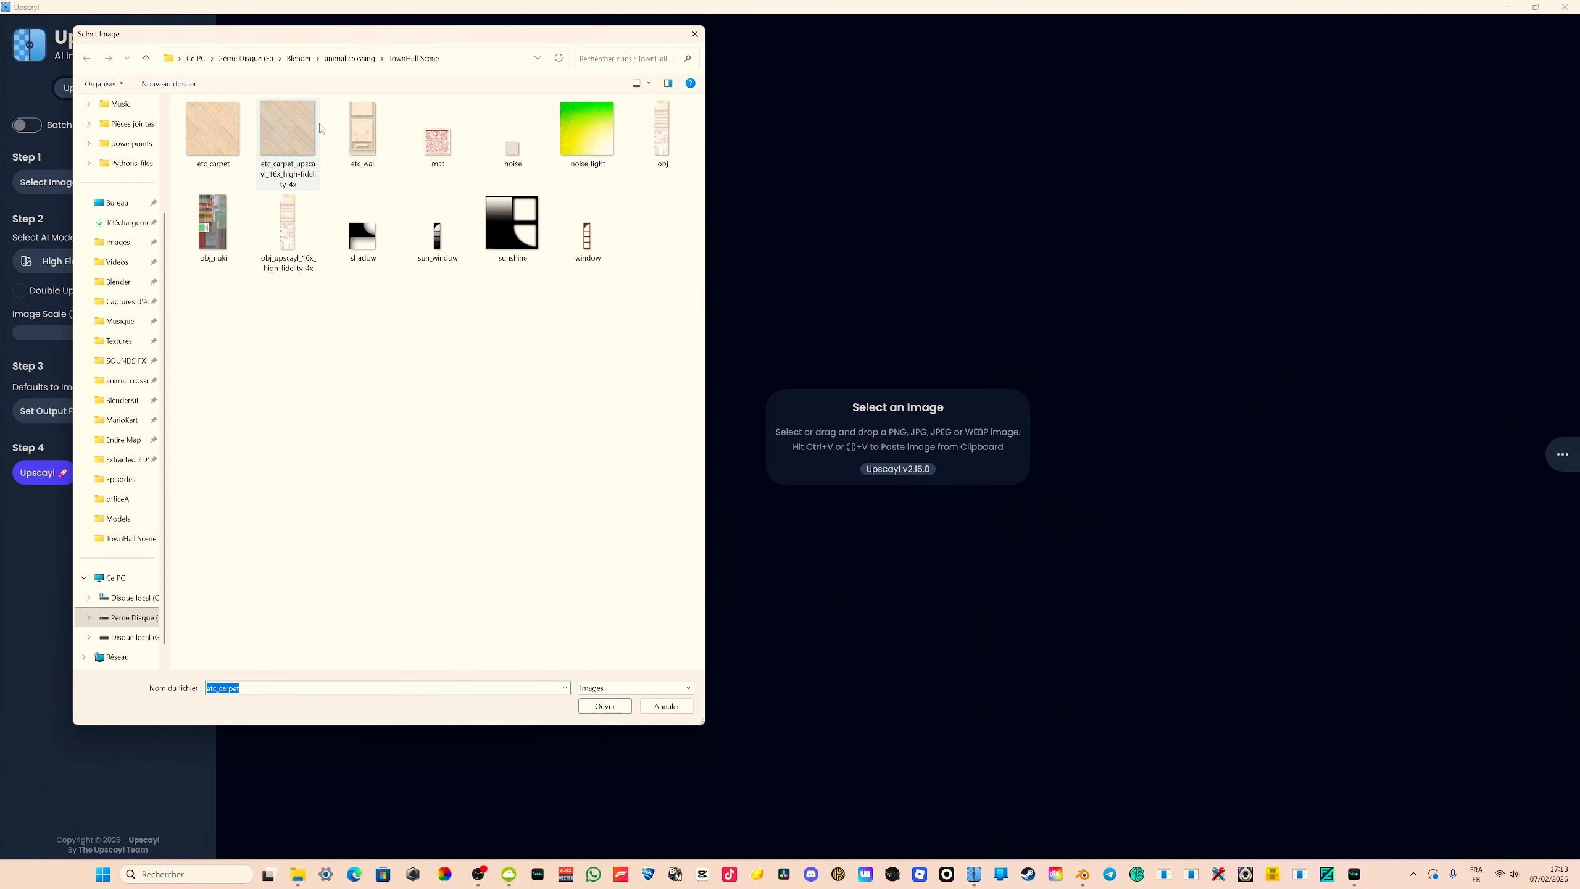
# Upscale obj_nuki.png 16x with the High Fidelity model in Upscayl
pyautogui.click(213, 225)
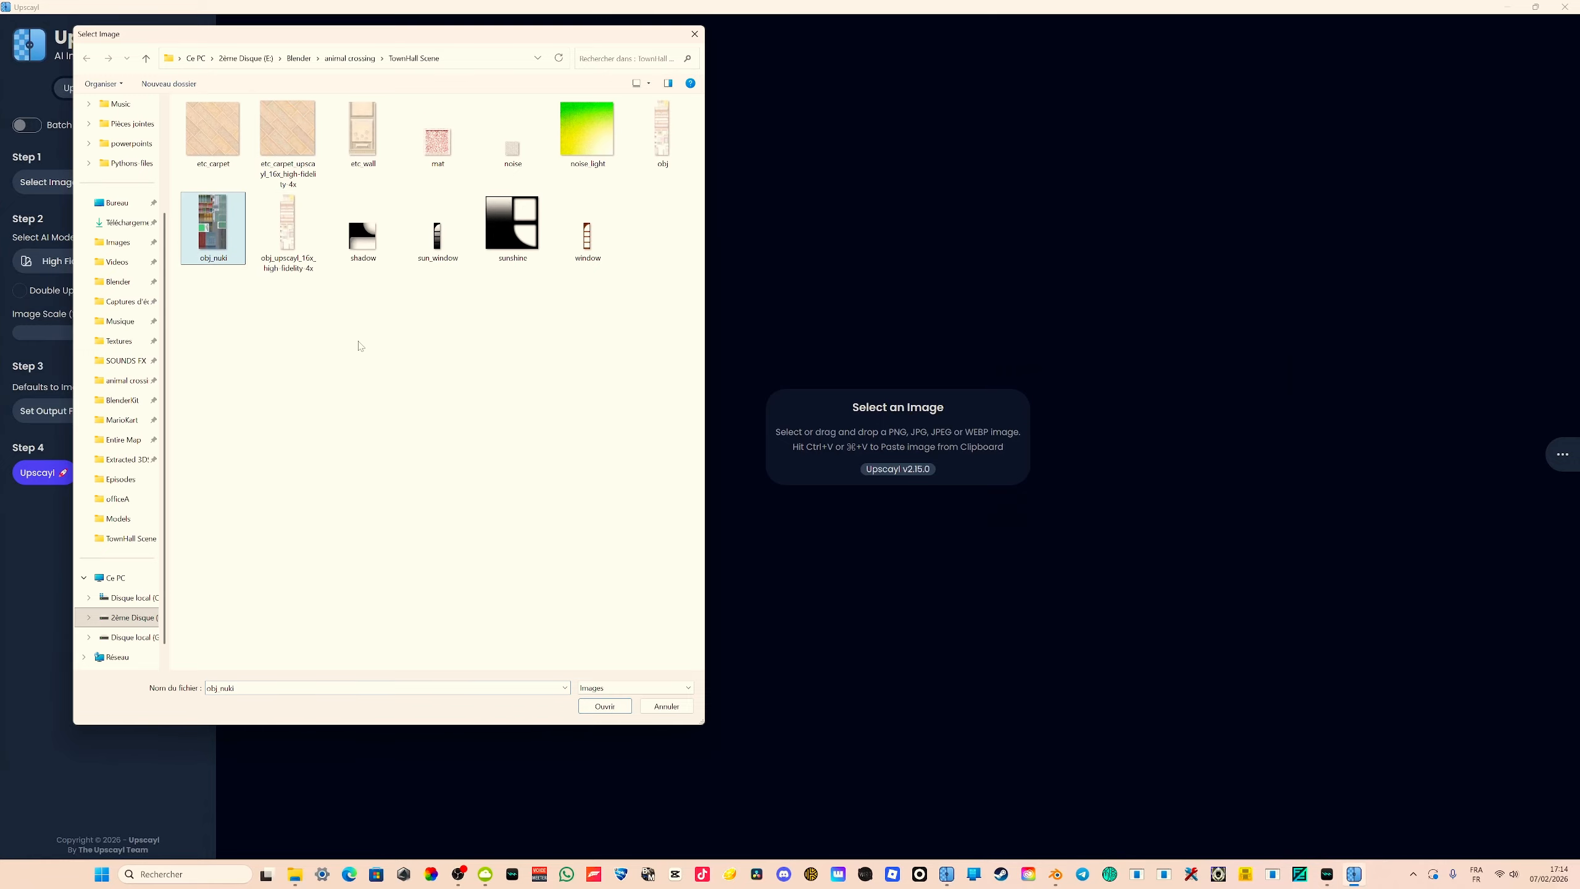
pyautogui.click(602, 703)
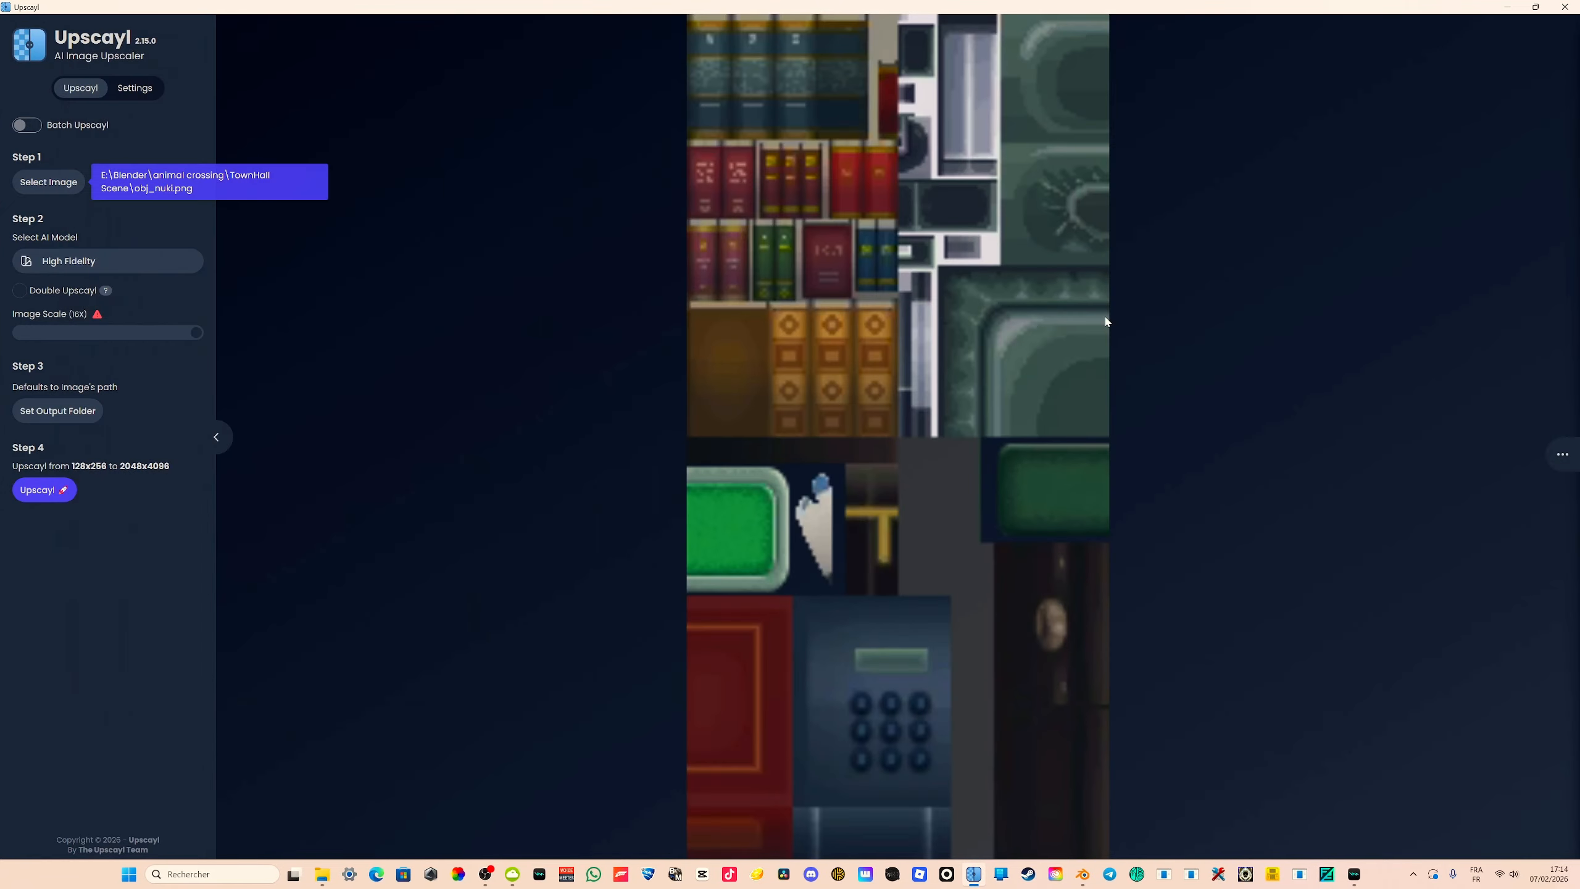
pyautogui.click(53, 496)
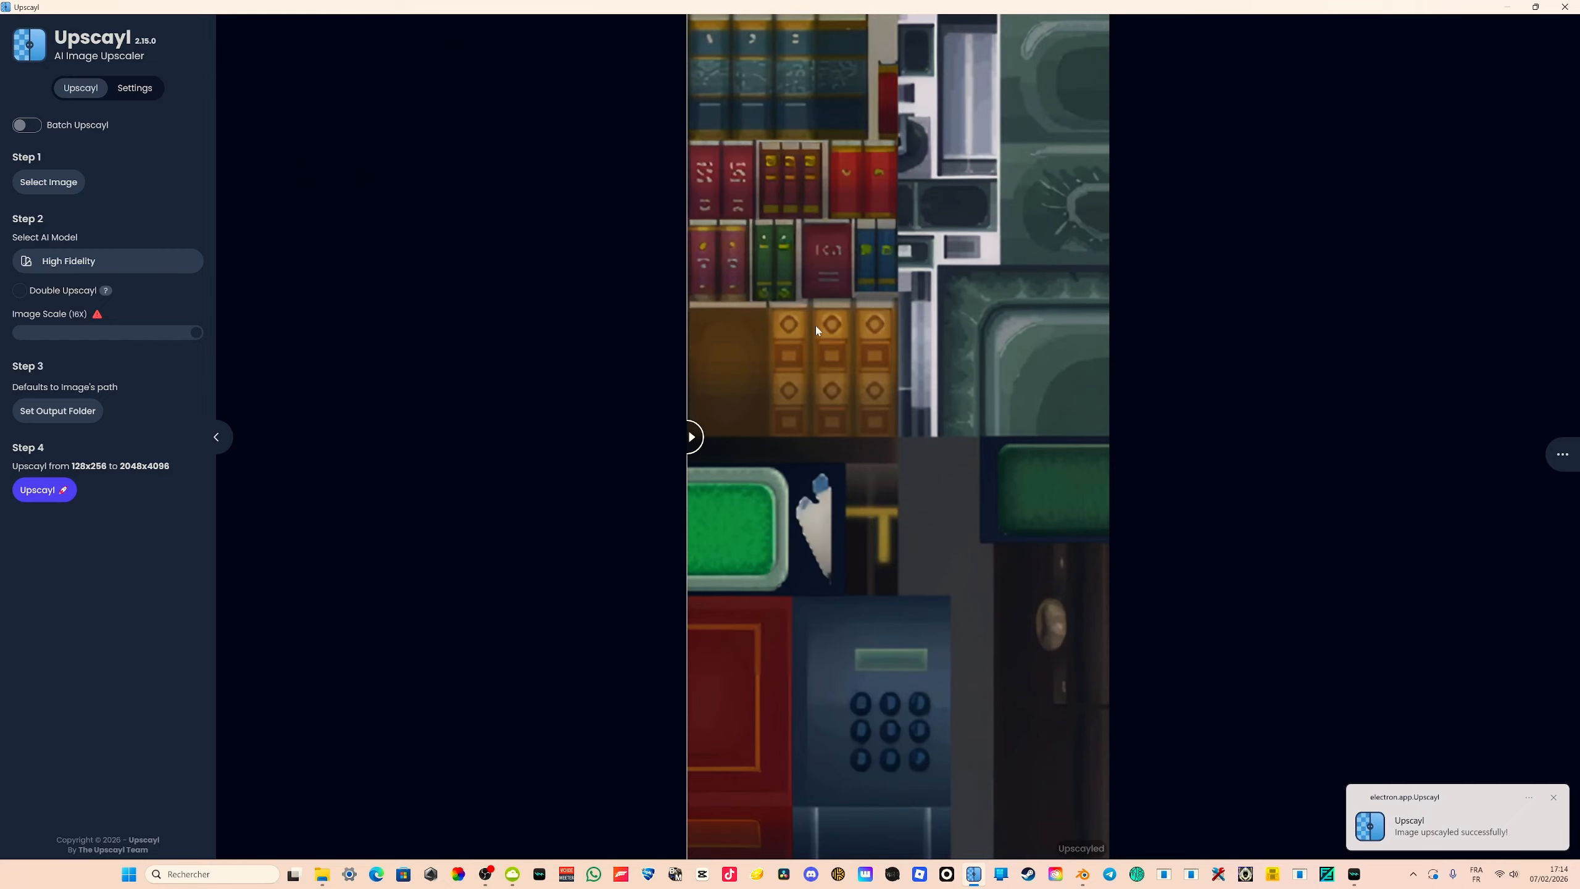
# Back in Blender, load obj_nuki_upscayl_16x_high-fidelity-4x.png into the obj_nuki.png material's Image Texture node
pyautogui.click(1505, 9)
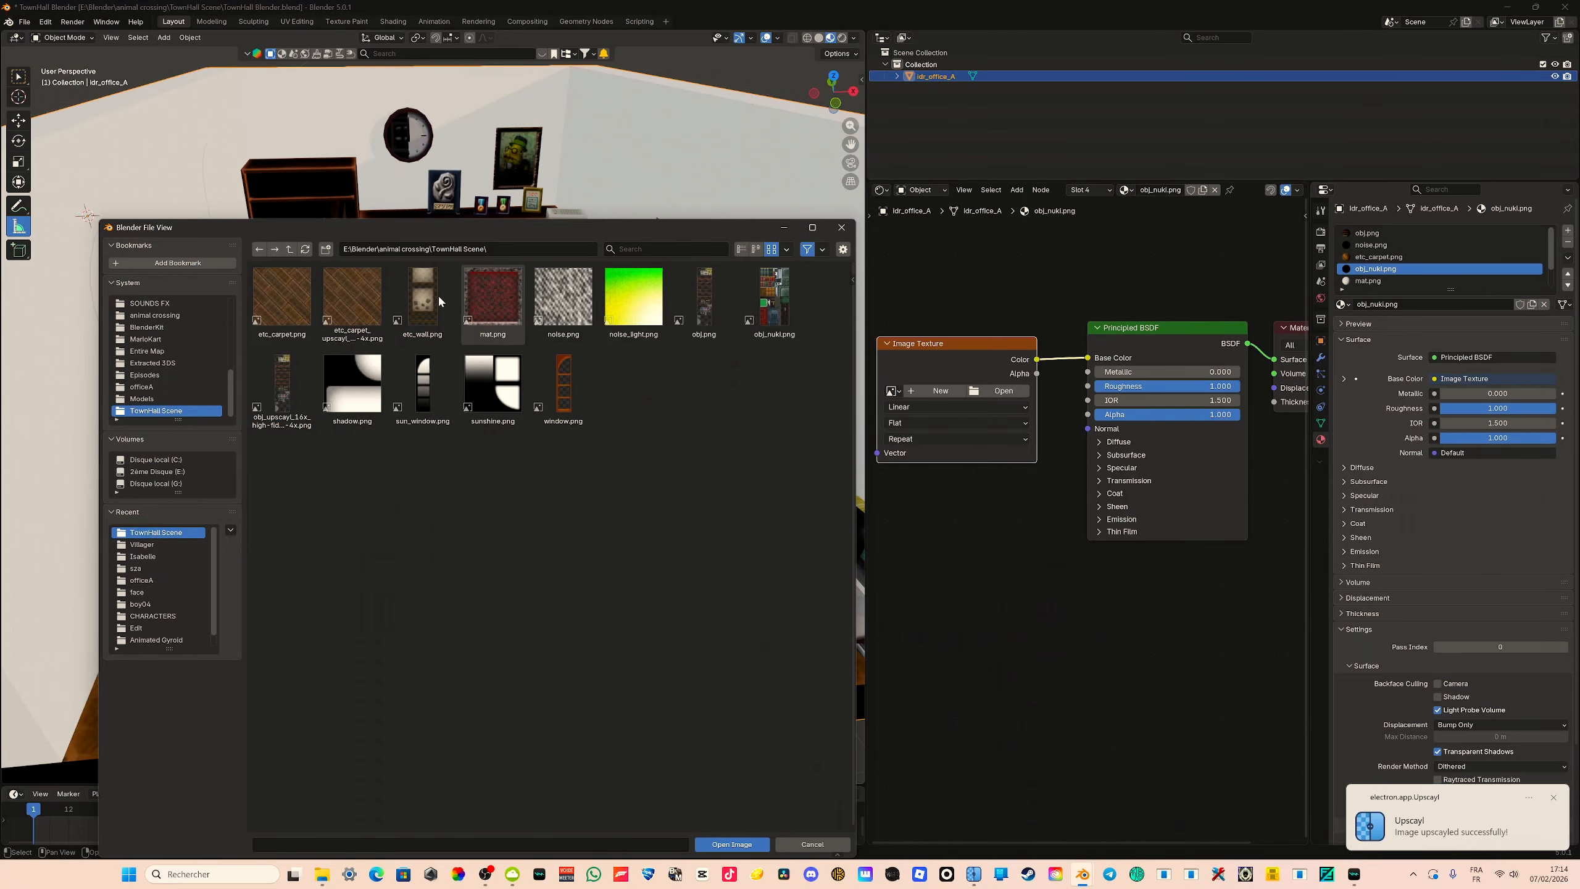
pyautogui.click(282, 386)
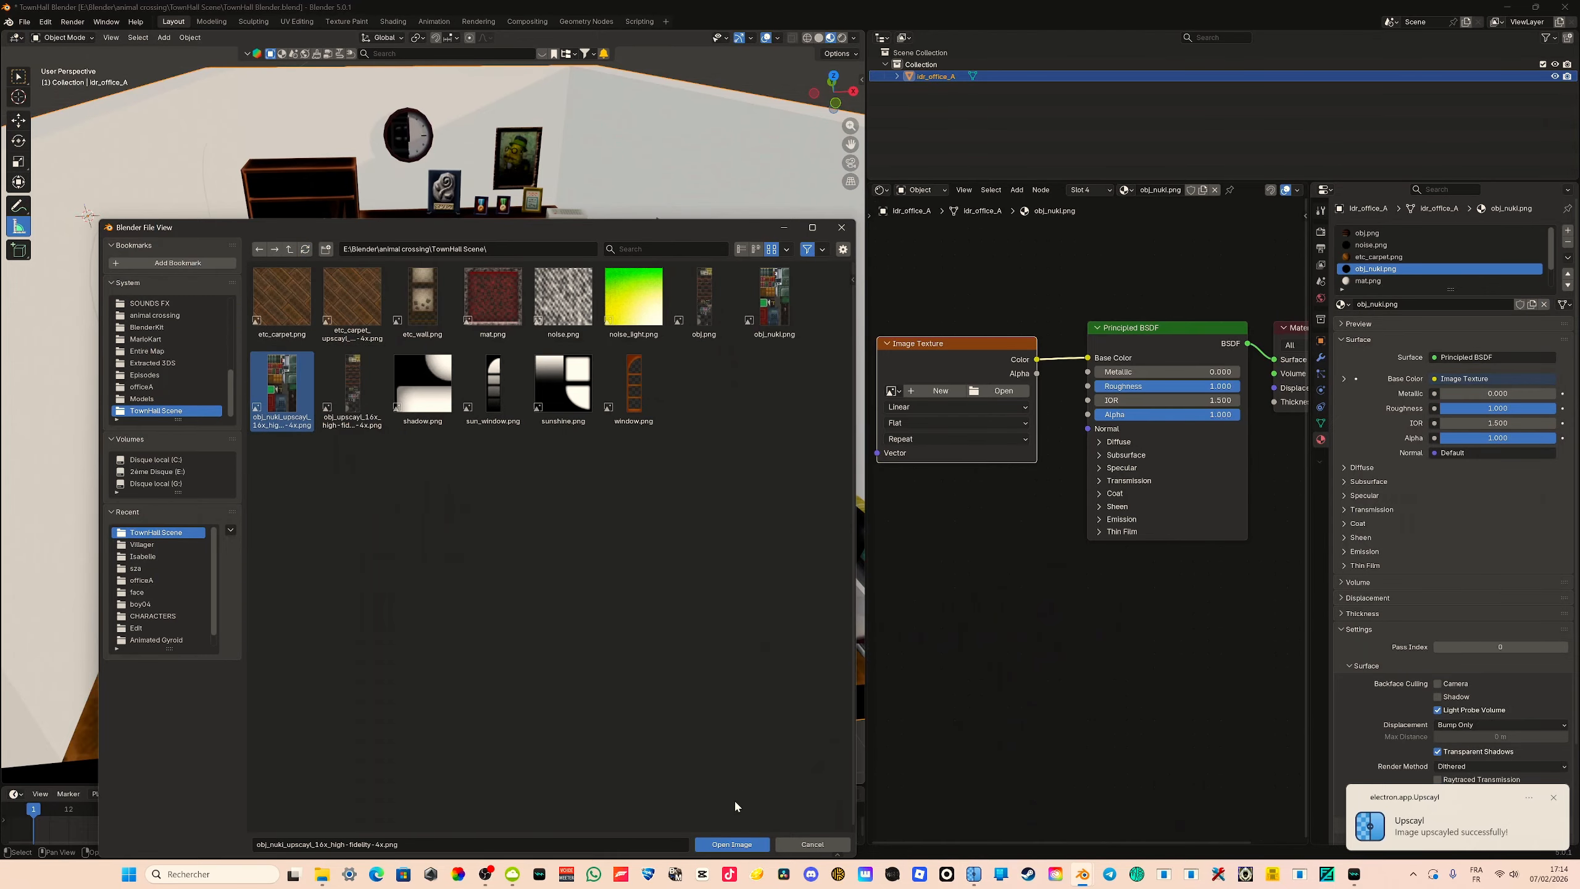
pyautogui.click(731, 844)
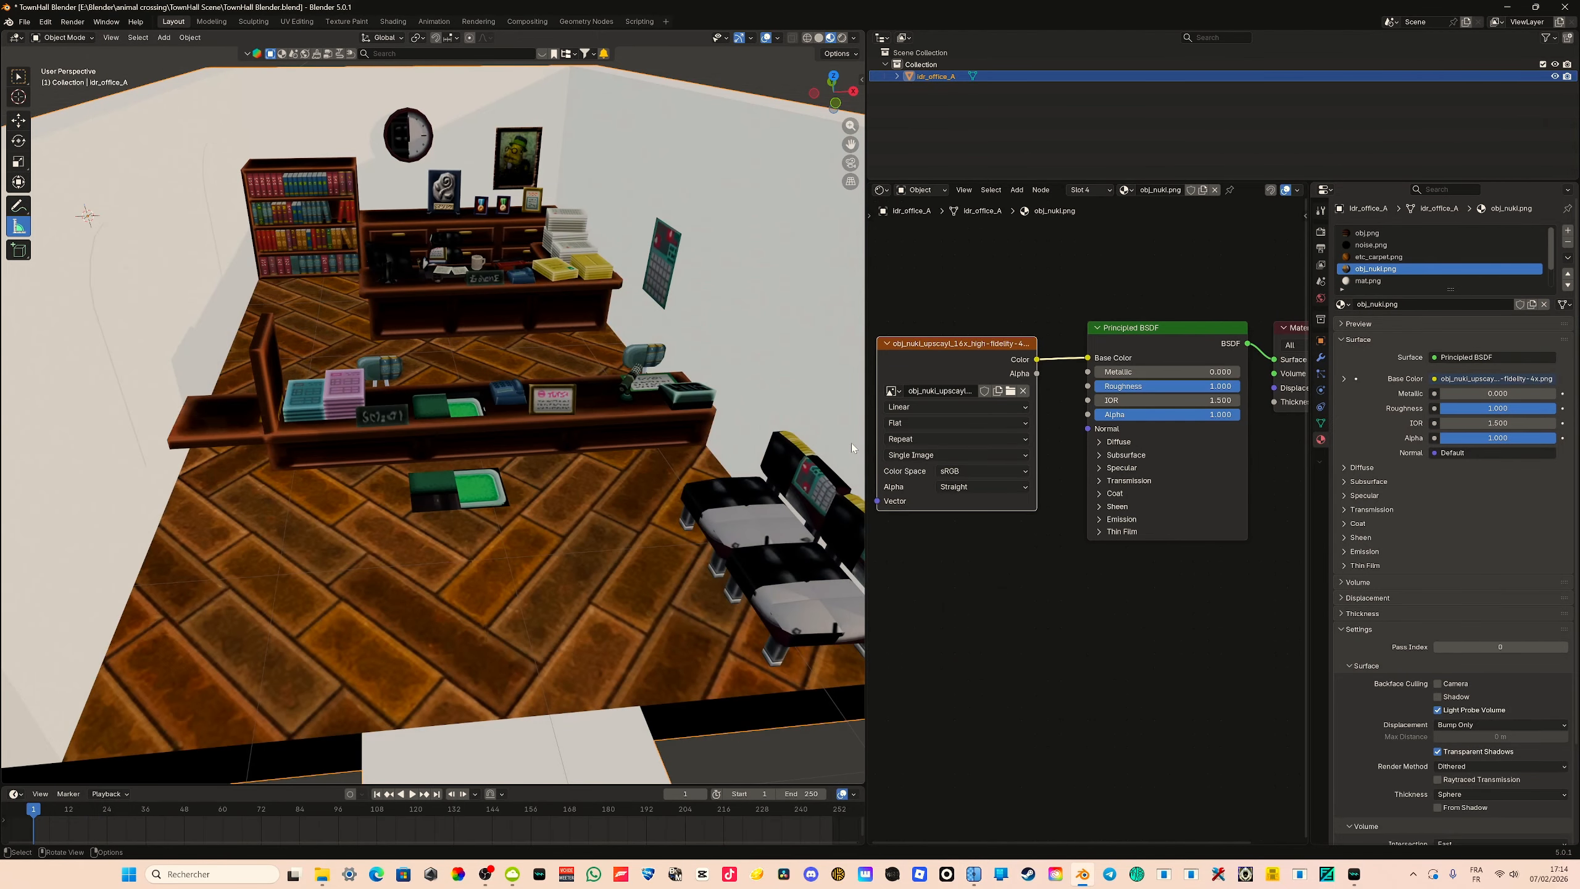
pyautogui.scroll(-2, 1437, 261)
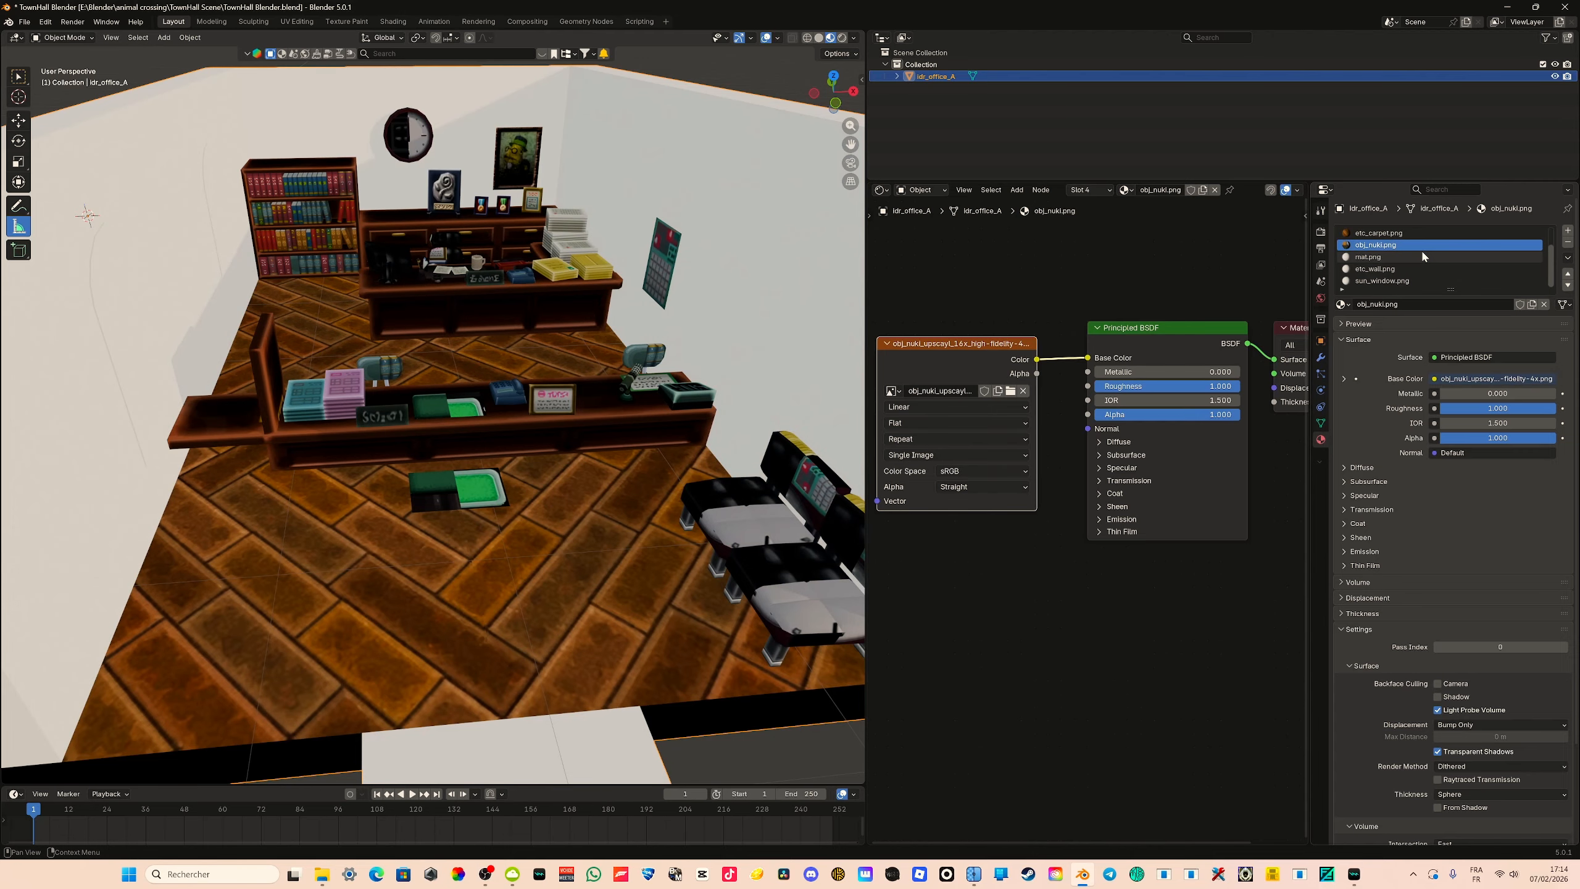
# Examine the upscaled texture on the desk objects and on the green tray lying on the floor, including its faces in Edit Mode
pyautogui.scroll(5, 610, 599)
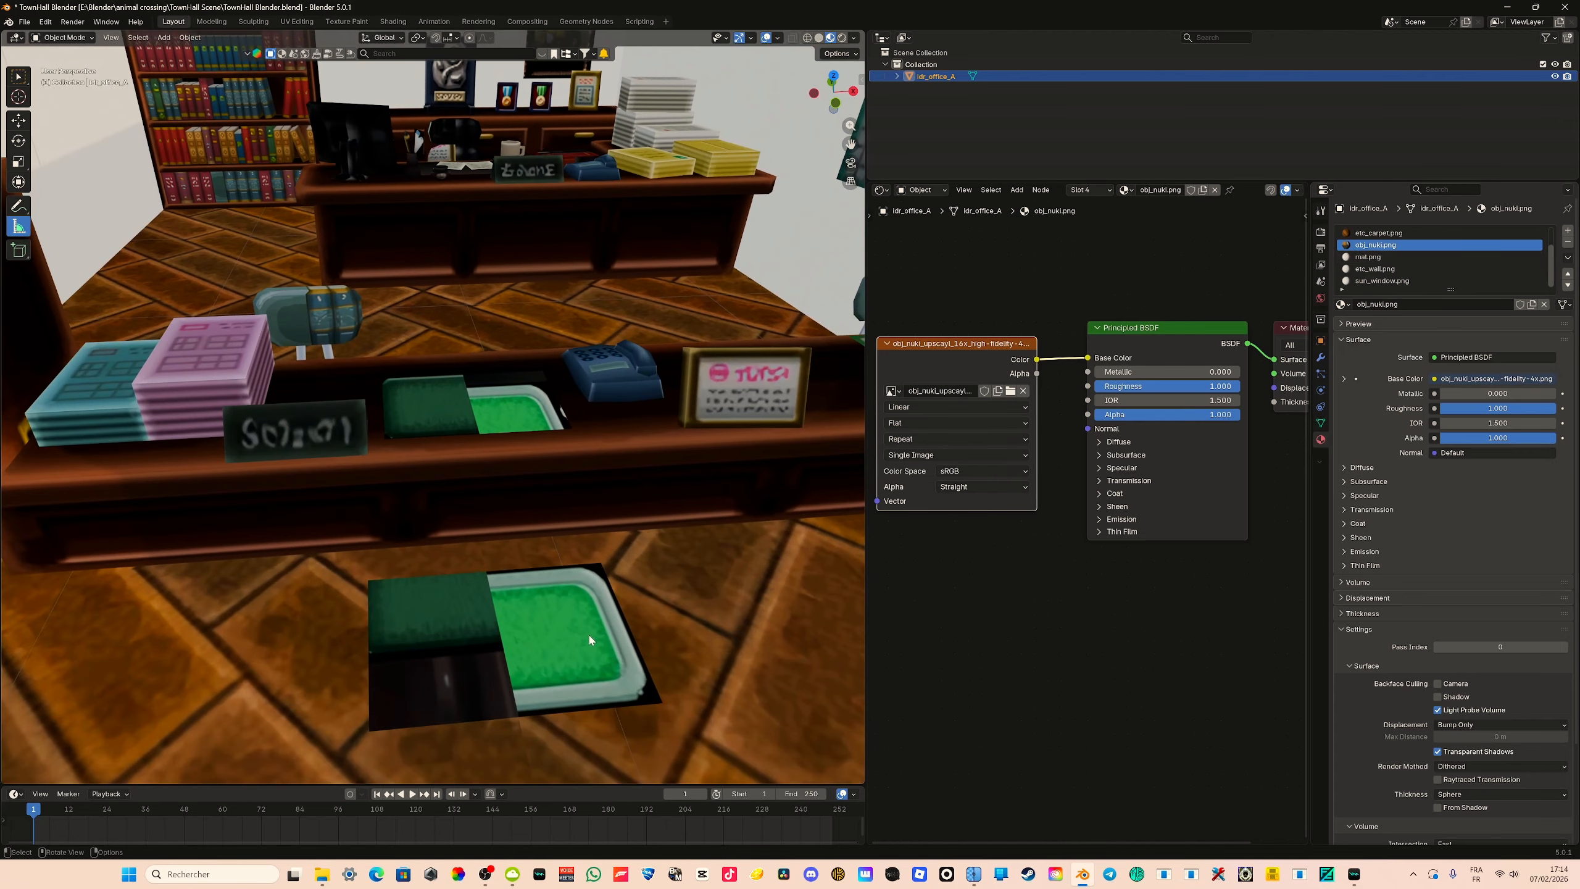
pyautogui.scroll(-3, 676, 679)
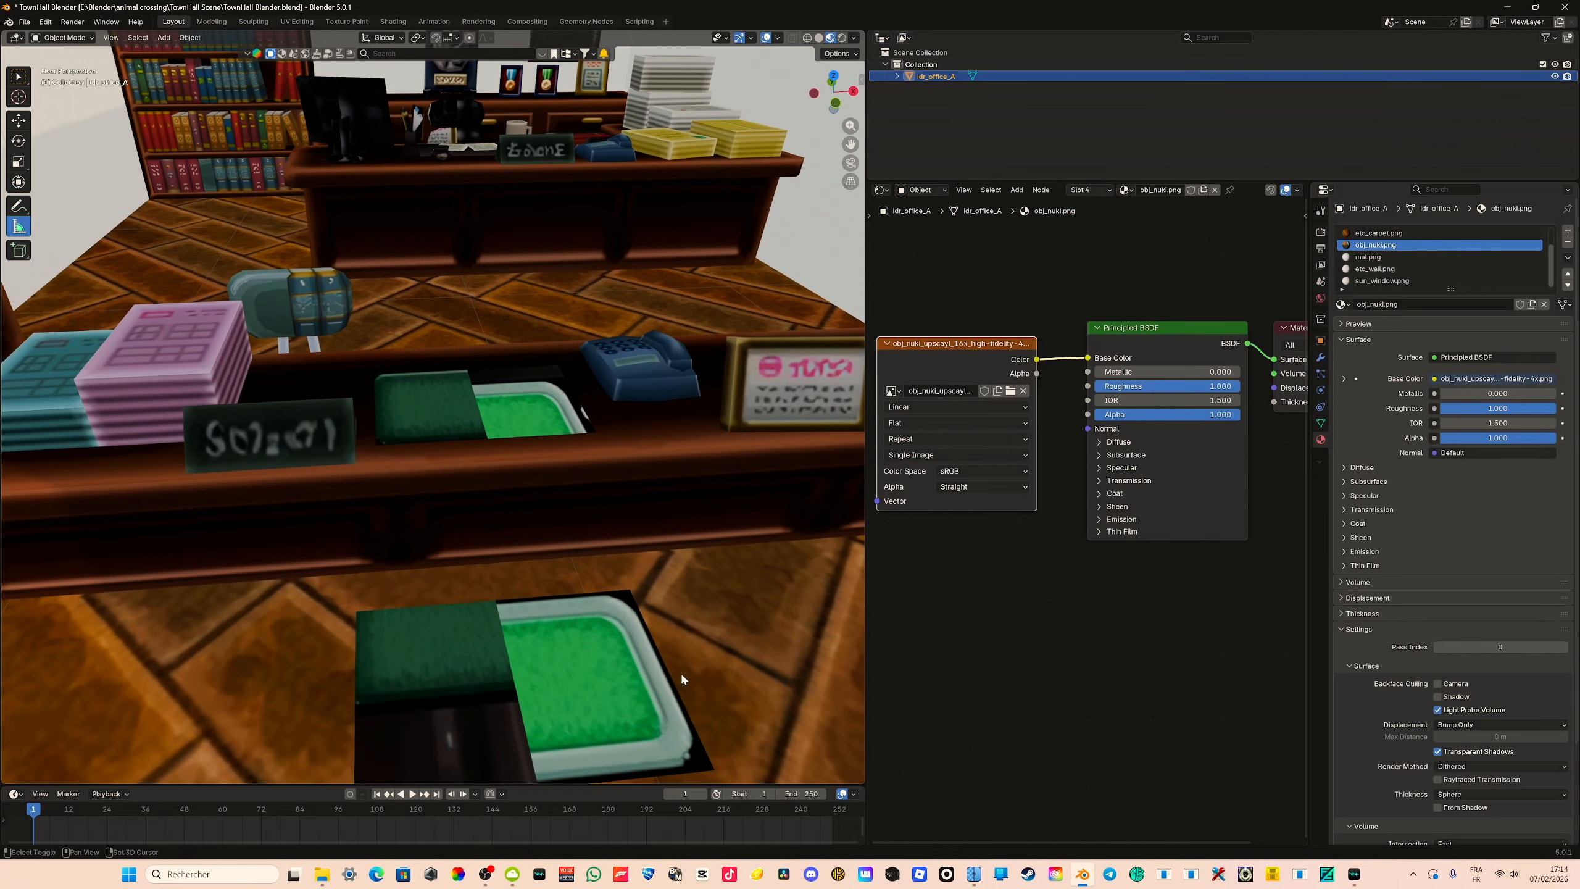
pyautogui.press('Tab')
pyautogui.click(498, 576)
pyautogui.scroll(4, 498, 574)
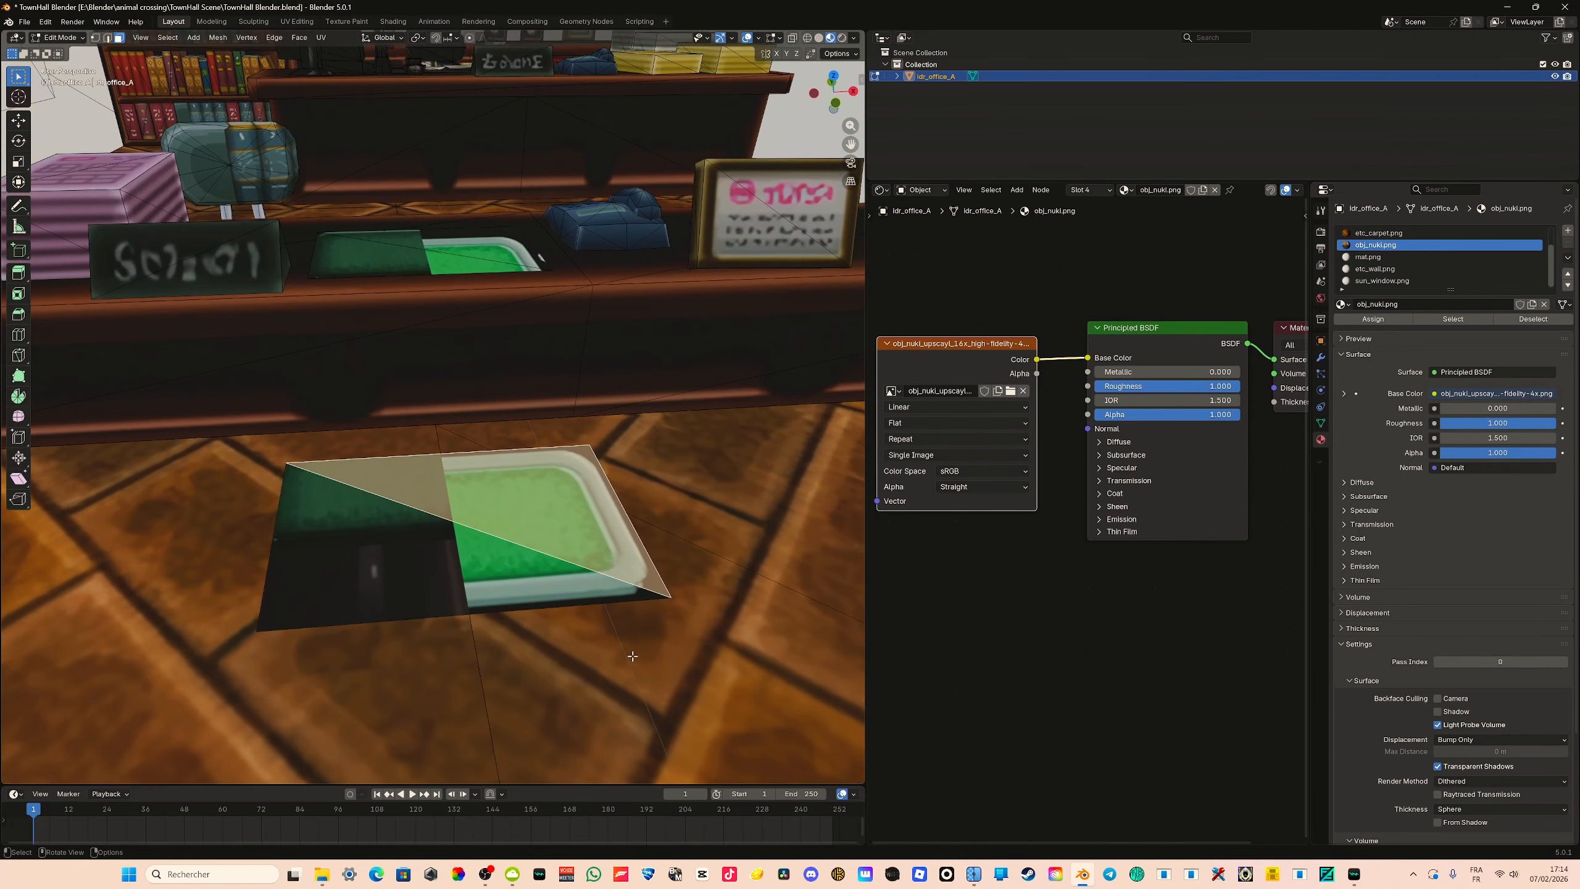
pyautogui.press('Tab')
pyautogui.moveTo(699, 539); pyautogui.dragTo(556, 516, button='middle')
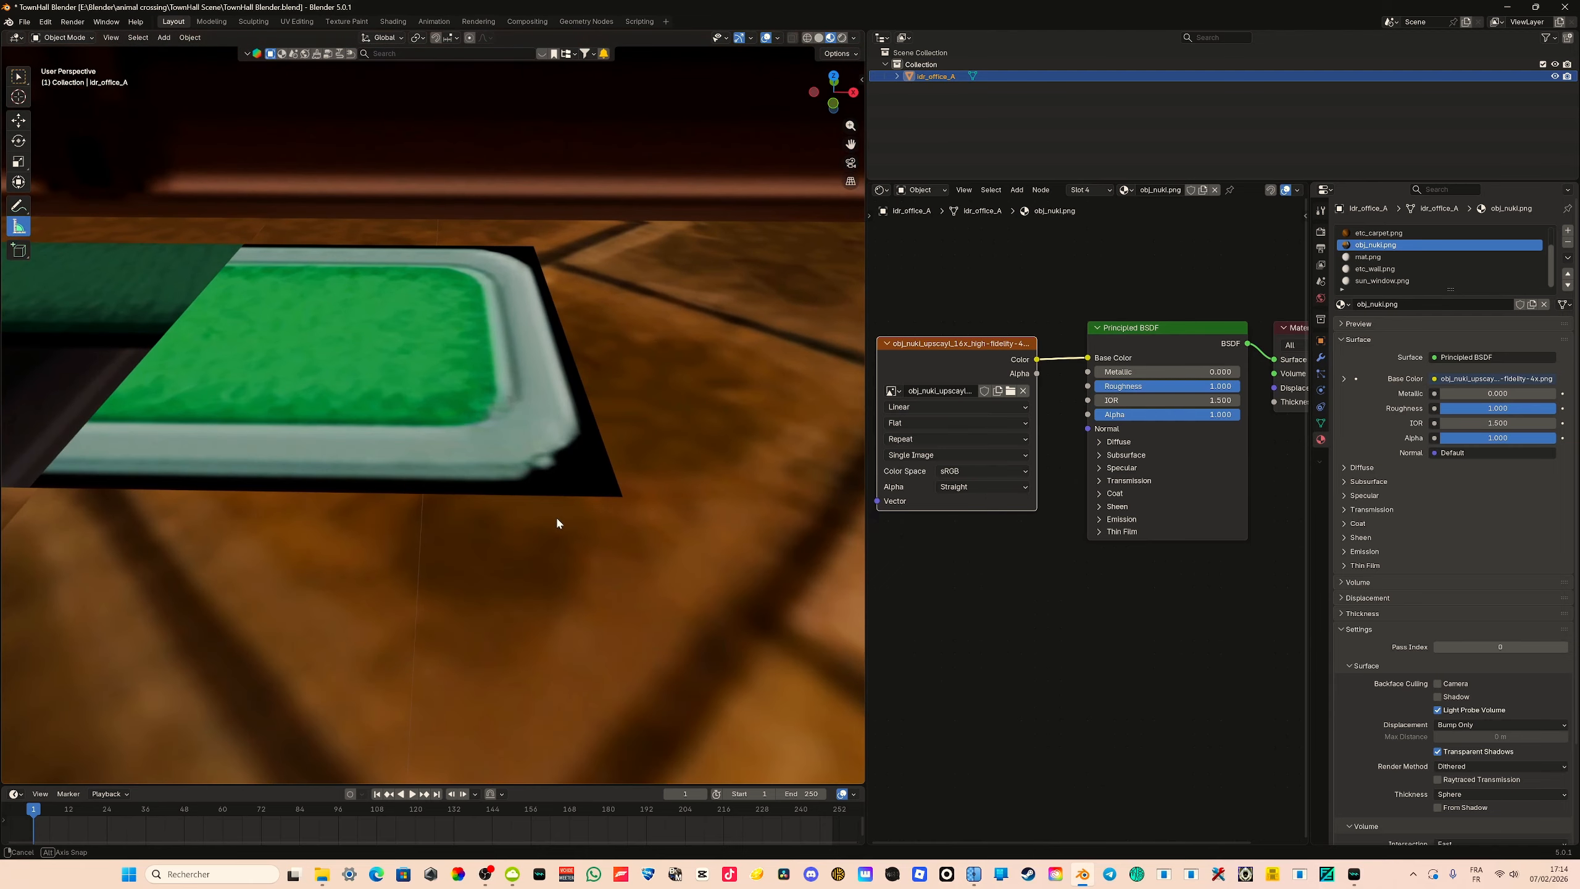
pyautogui.scroll(3, 556, 516)
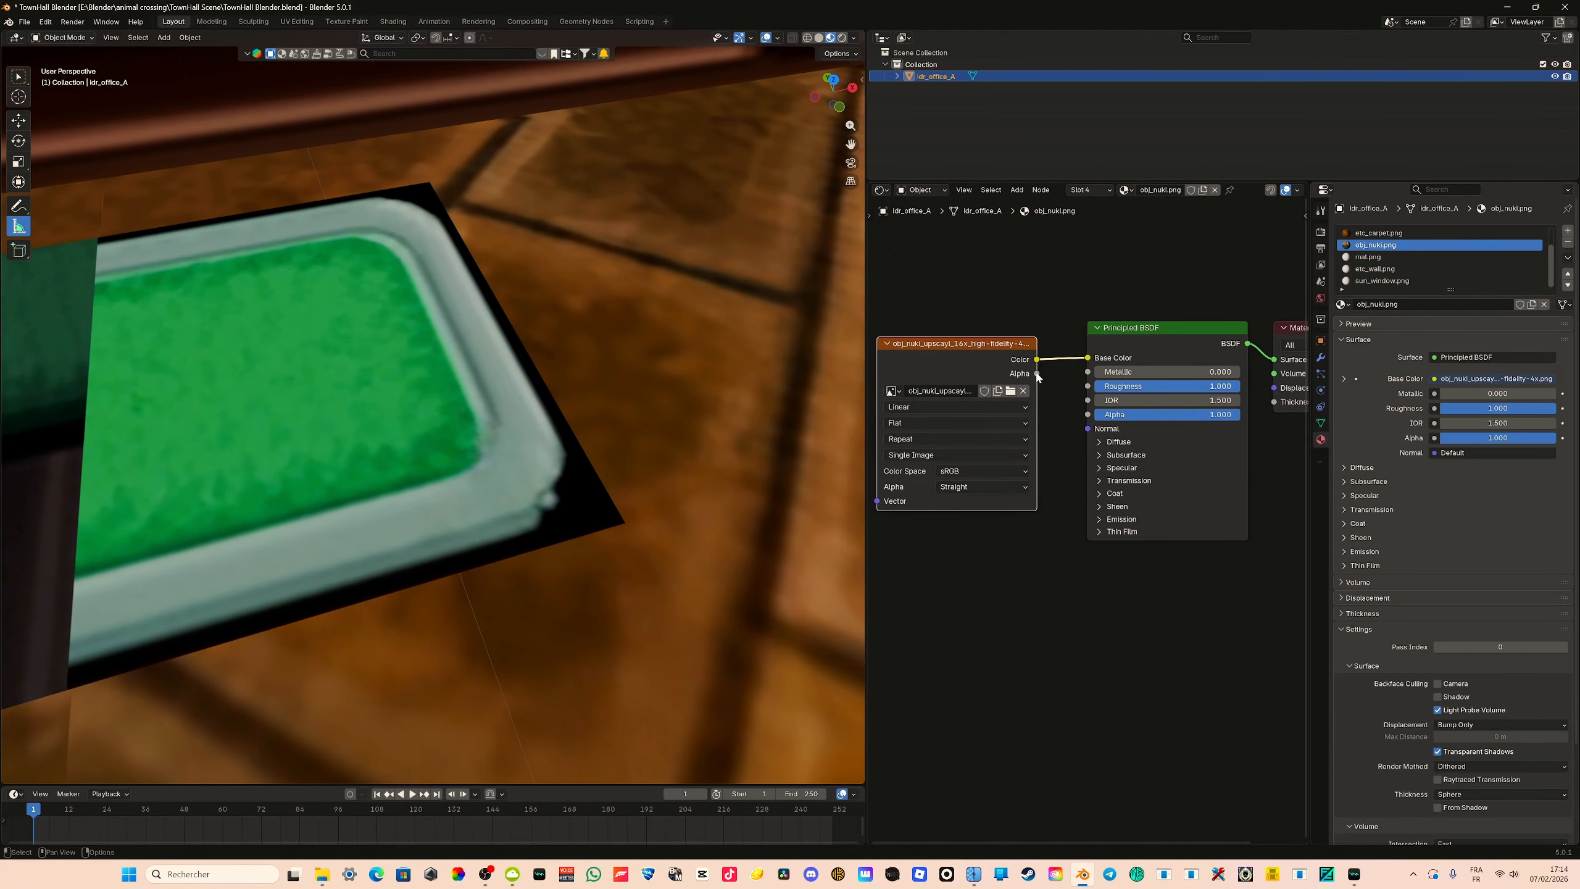
# Try feeding the image's Alpha output into the Principled BSDF's Alpha in the obj_nuki.png material and check the green tray's edges
pyautogui.moveTo(1037, 373)
pyautogui.mouseDown()
pyautogui.moveTo(1092, 420)
pyautogui.moveTo(1053, 385)
pyautogui.mouseUp()
pyautogui.moveTo(644, 476); pyautogui.dragTo(617, 469, button='middle')
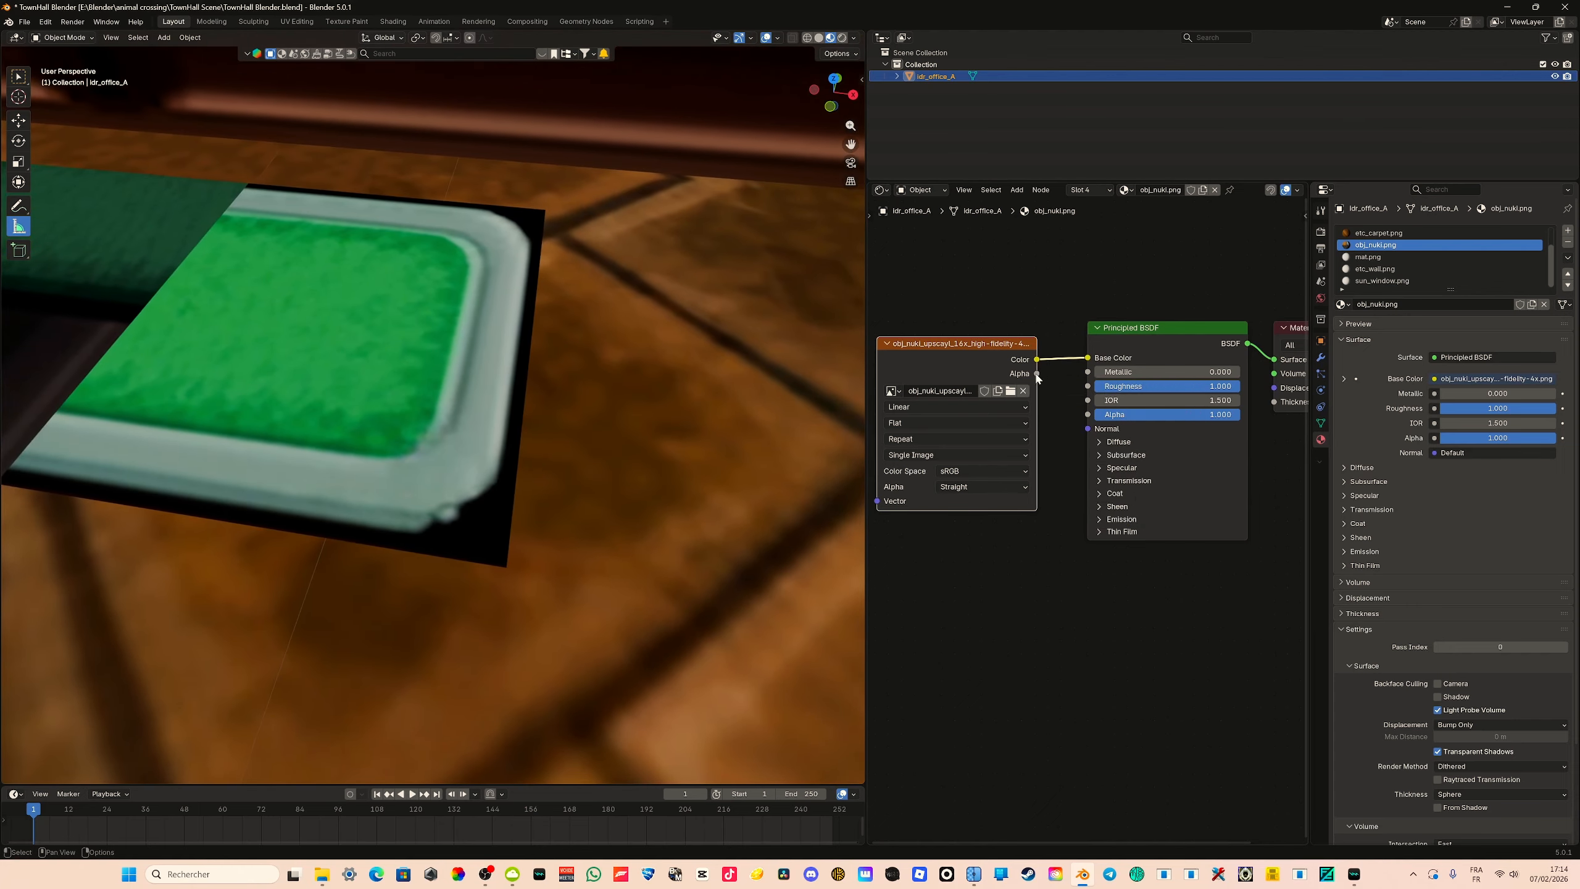
pyautogui.moveTo(1087, 419); pyautogui.dragTo(1088, 415)
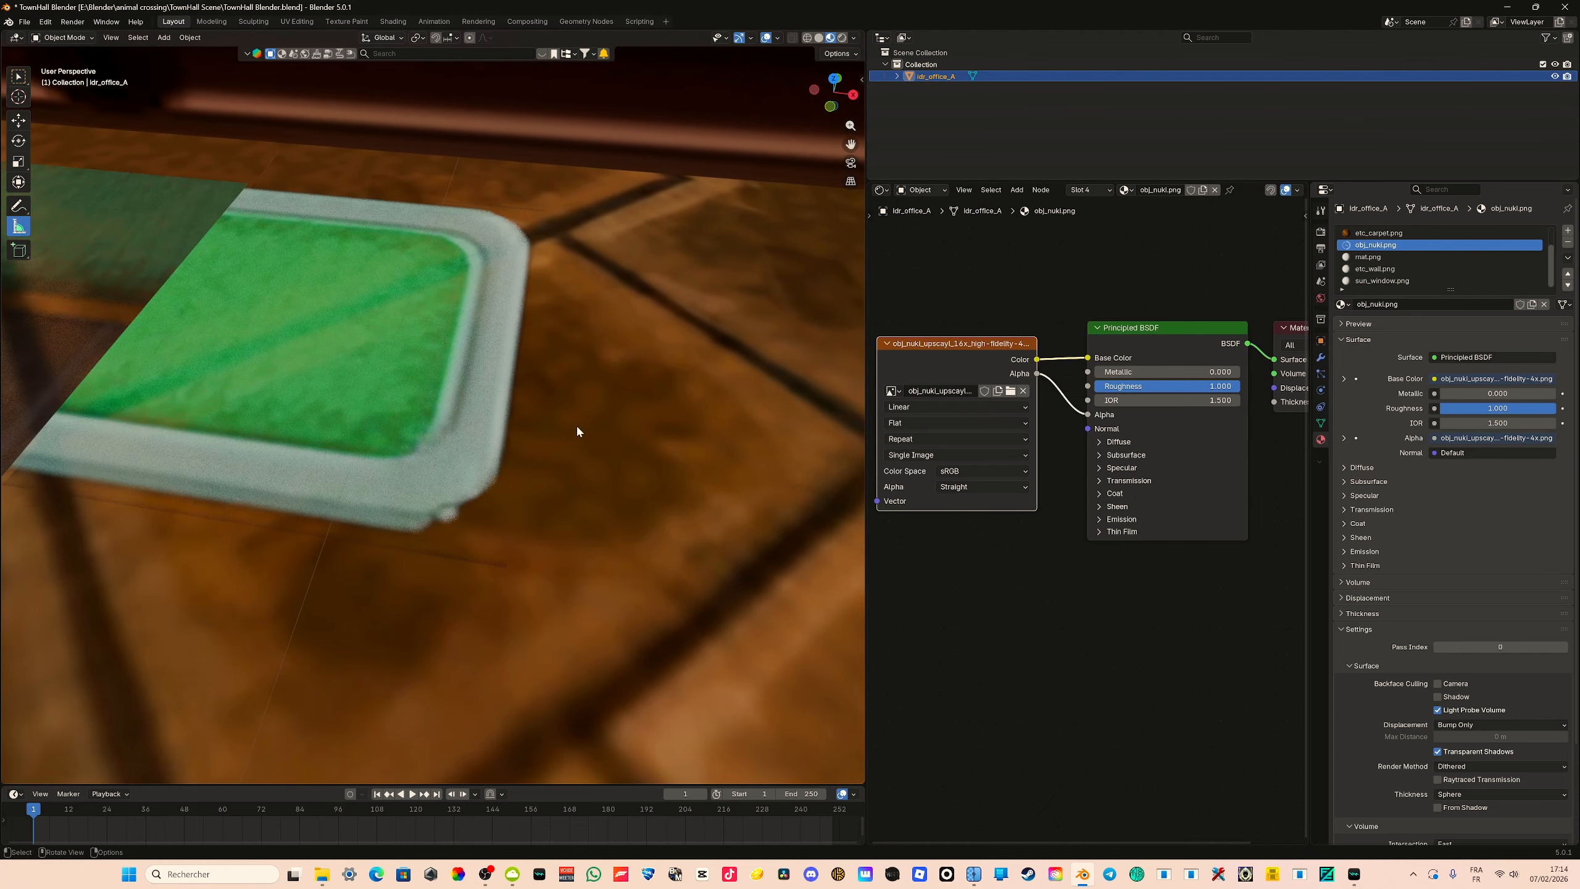
pyautogui.scroll(-5, 547, 426)
pyautogui.scroll(3, 473, 437)
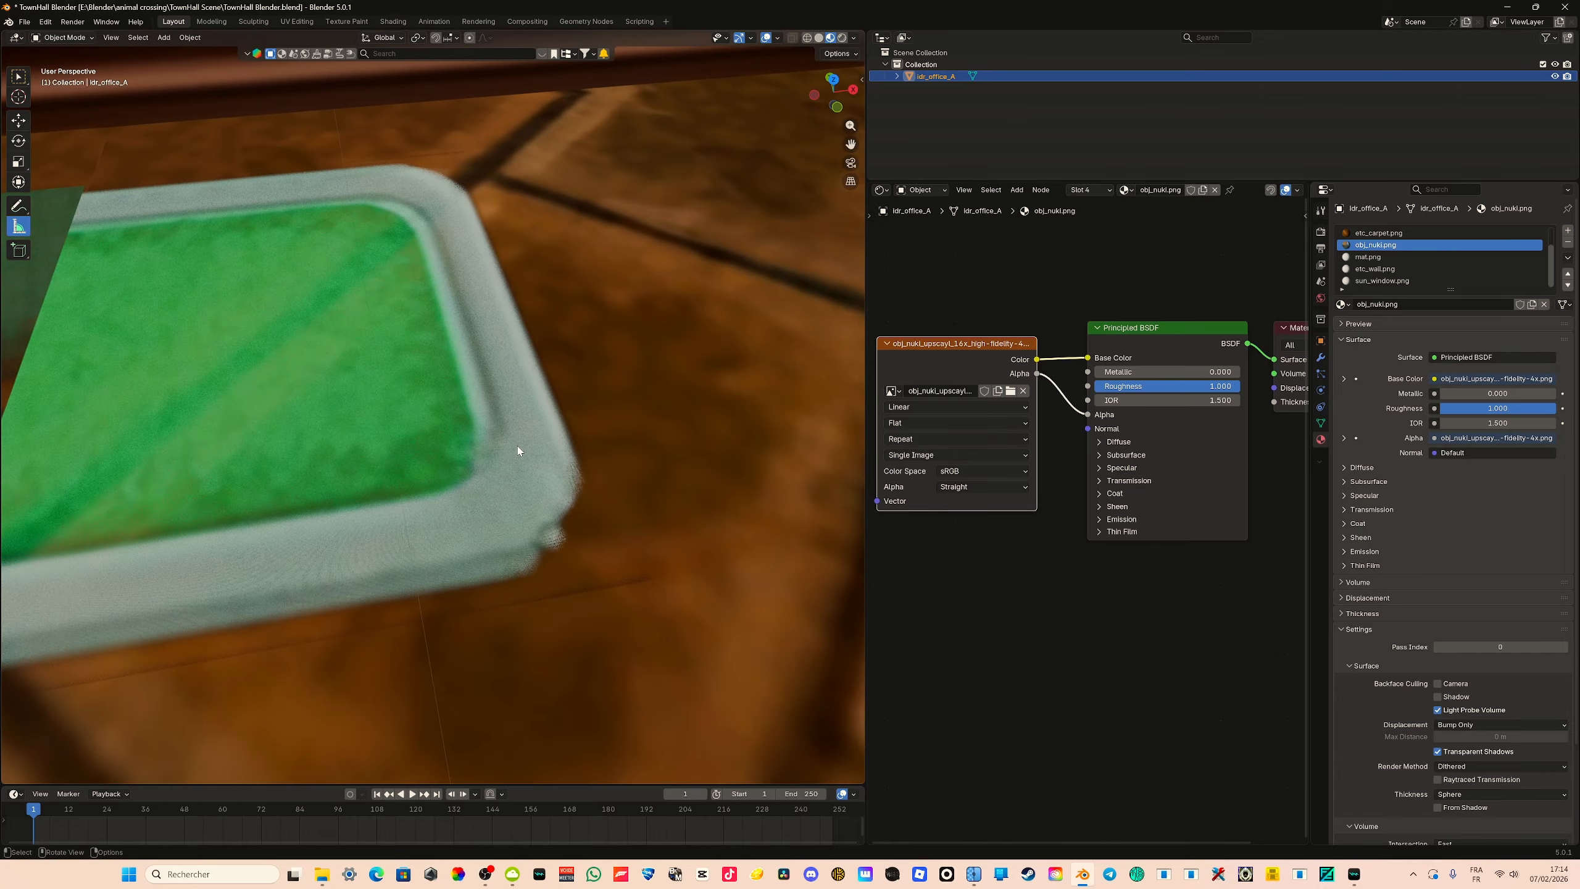
pyautogui.scroll(-3, 511, 462)
pyautogui.scroll(5, 503, 460)
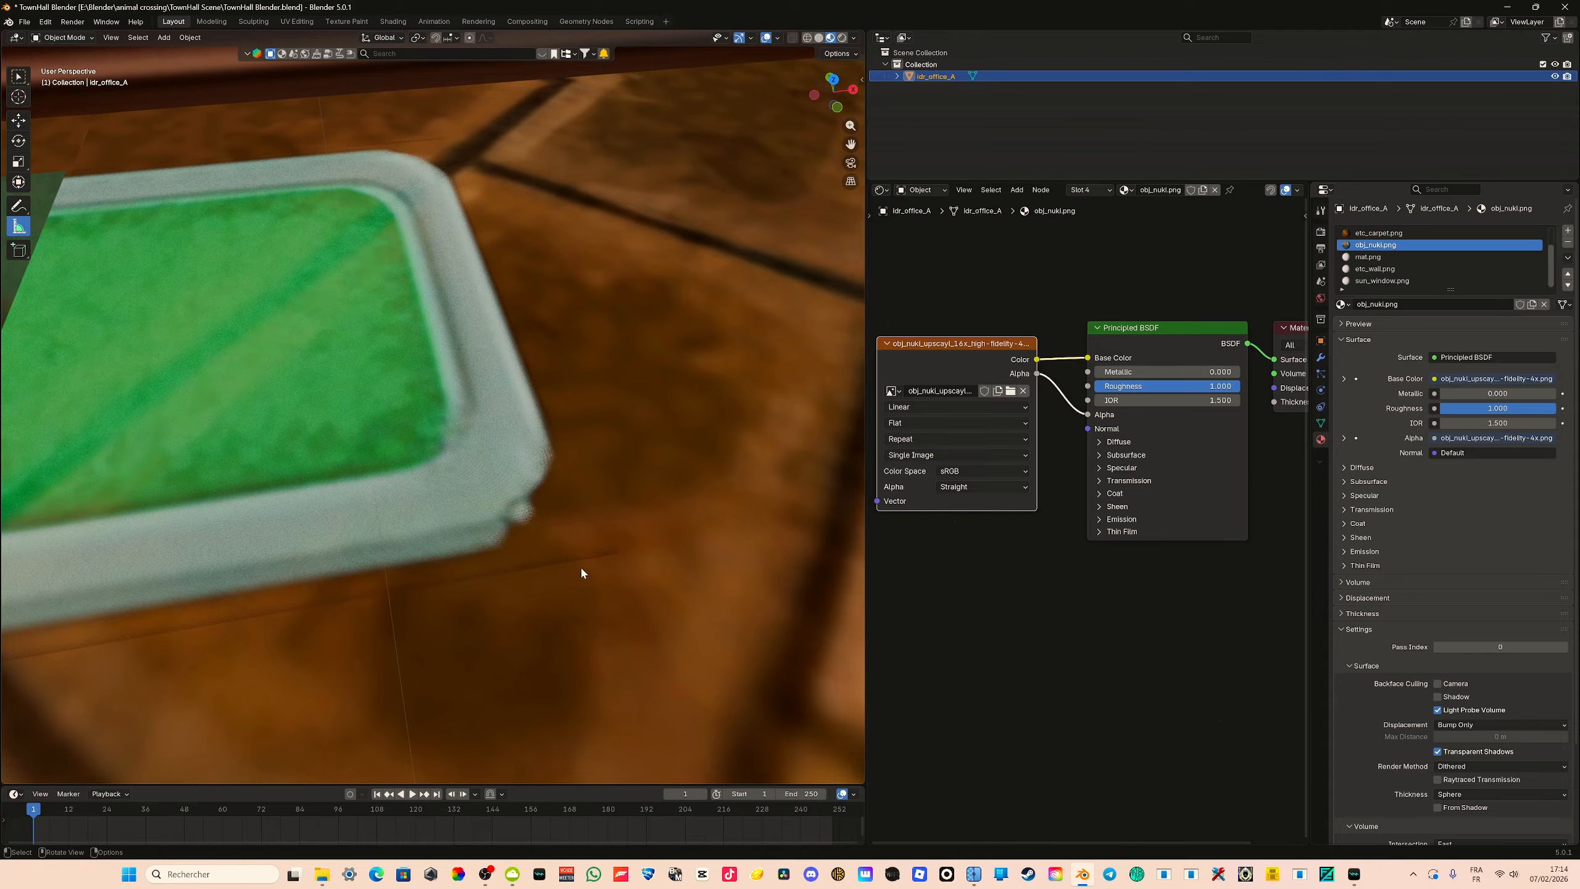
# Disconnect the image's alpha from the Principled BSDF in the obj_nuki.png material and look over the office
pyautogui.scroll(-6, 538, 560)
pyautogui.moveTo(521, 548); pyautogui.dragTo(581, 545, button='middle')
pyautogui.moveTo(1088, 415); pyautogui.dragTo(1071, 411)
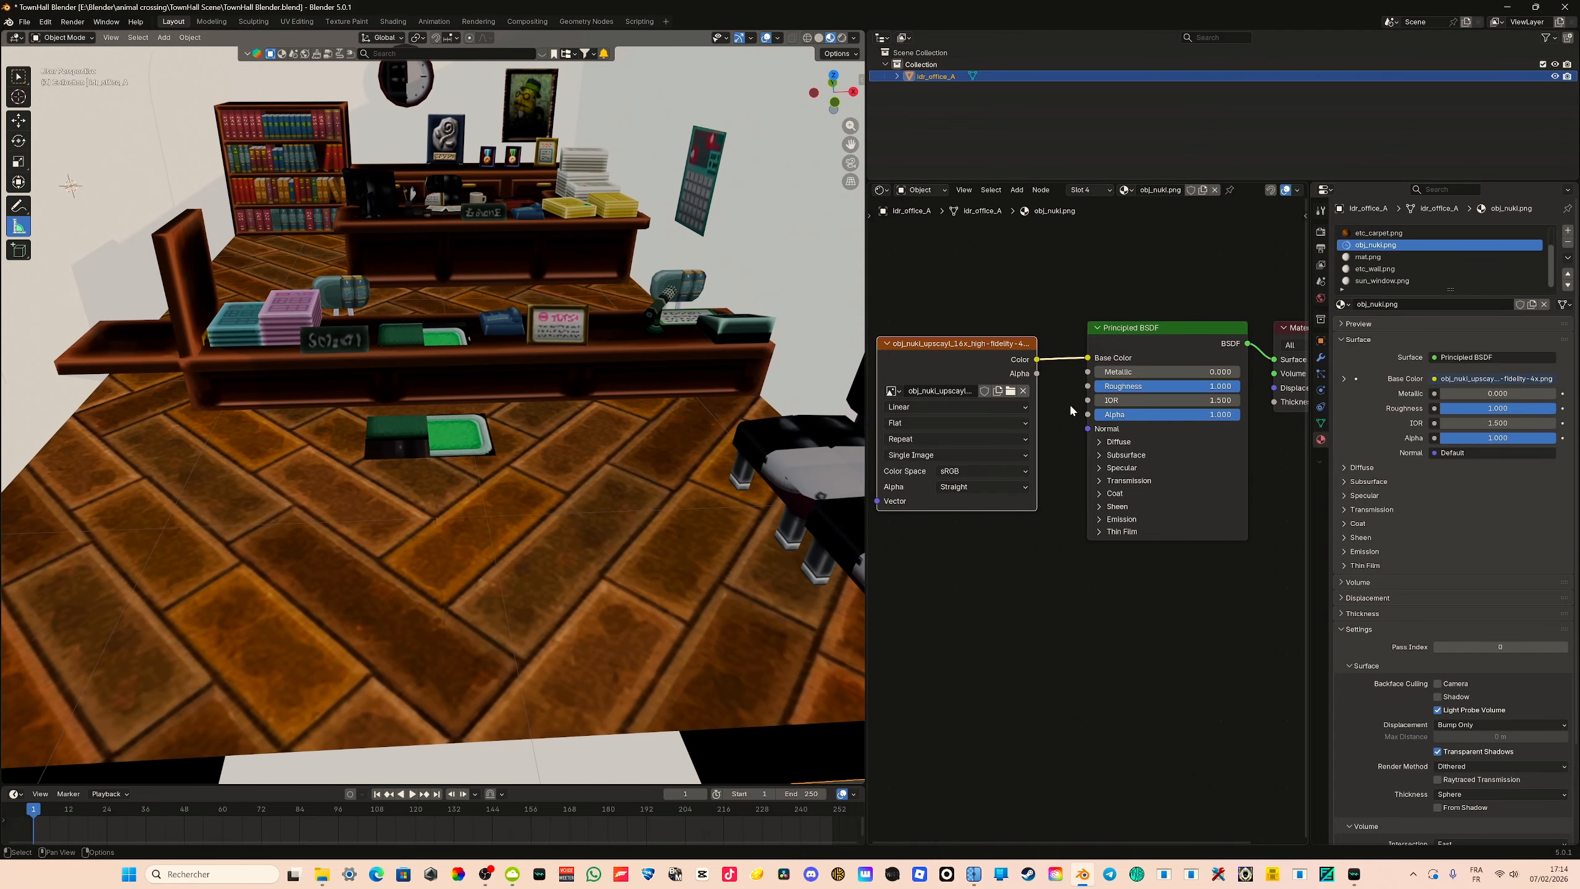
pyautogui.moveTo(499, 498); pyautogui.dragTo(524, 494, button='middle')
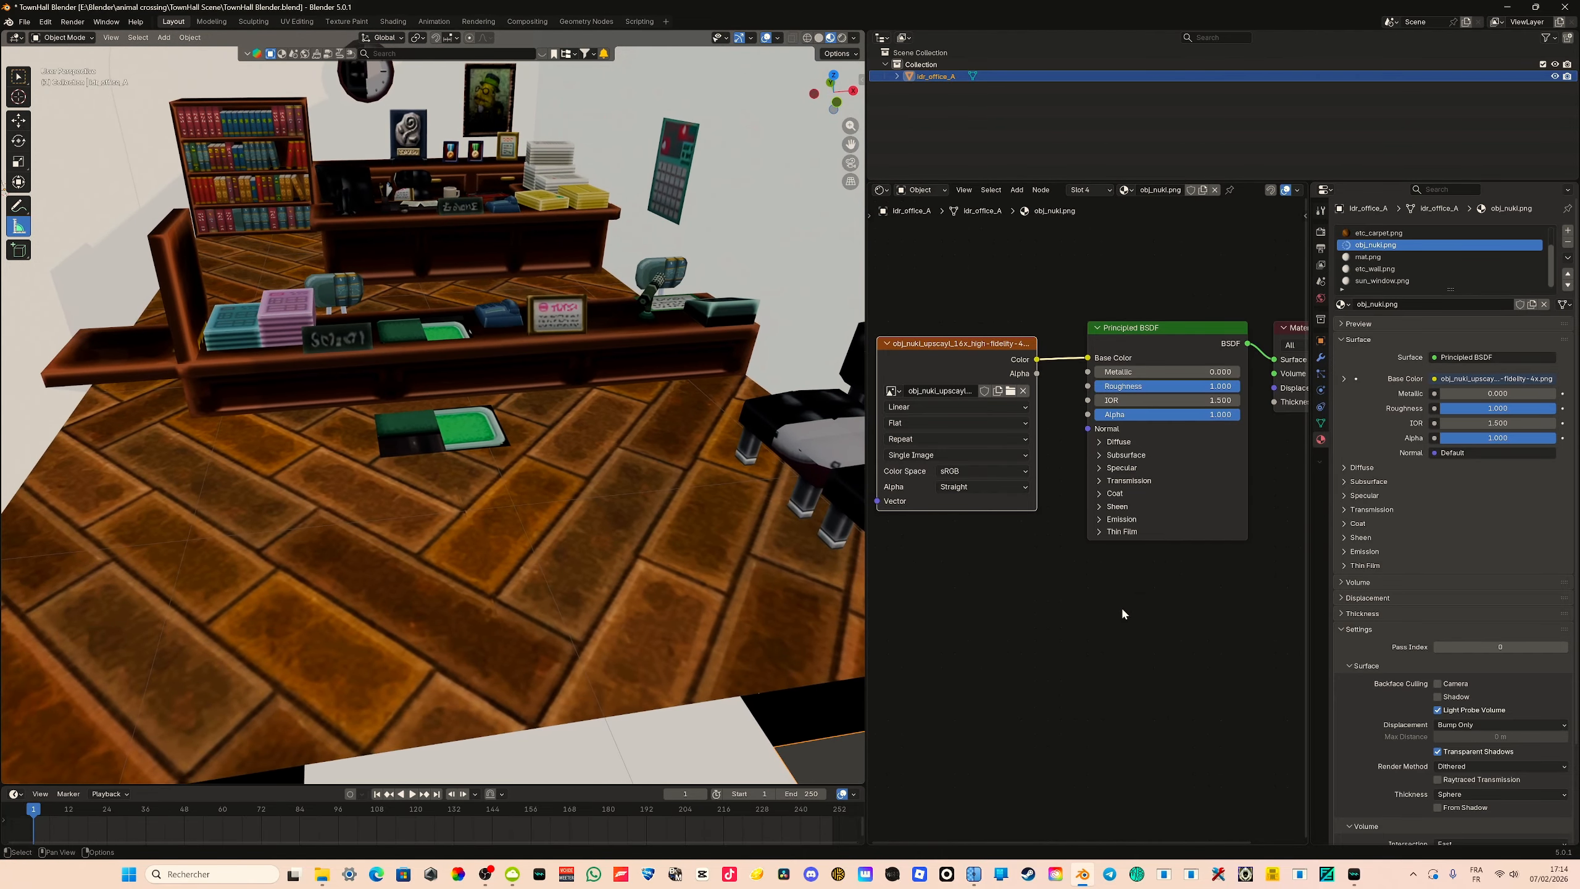
# Feed a new Image Texture node into the Base Color of the mat.png material and start choosing its image
pyautogui.click(1368, 256)
pyautogui.moveTo(1137, 384); pyautogui.dragTo(971, 411)
pyautogui.click(996, 420)
pyautogui.click(1058, 409)
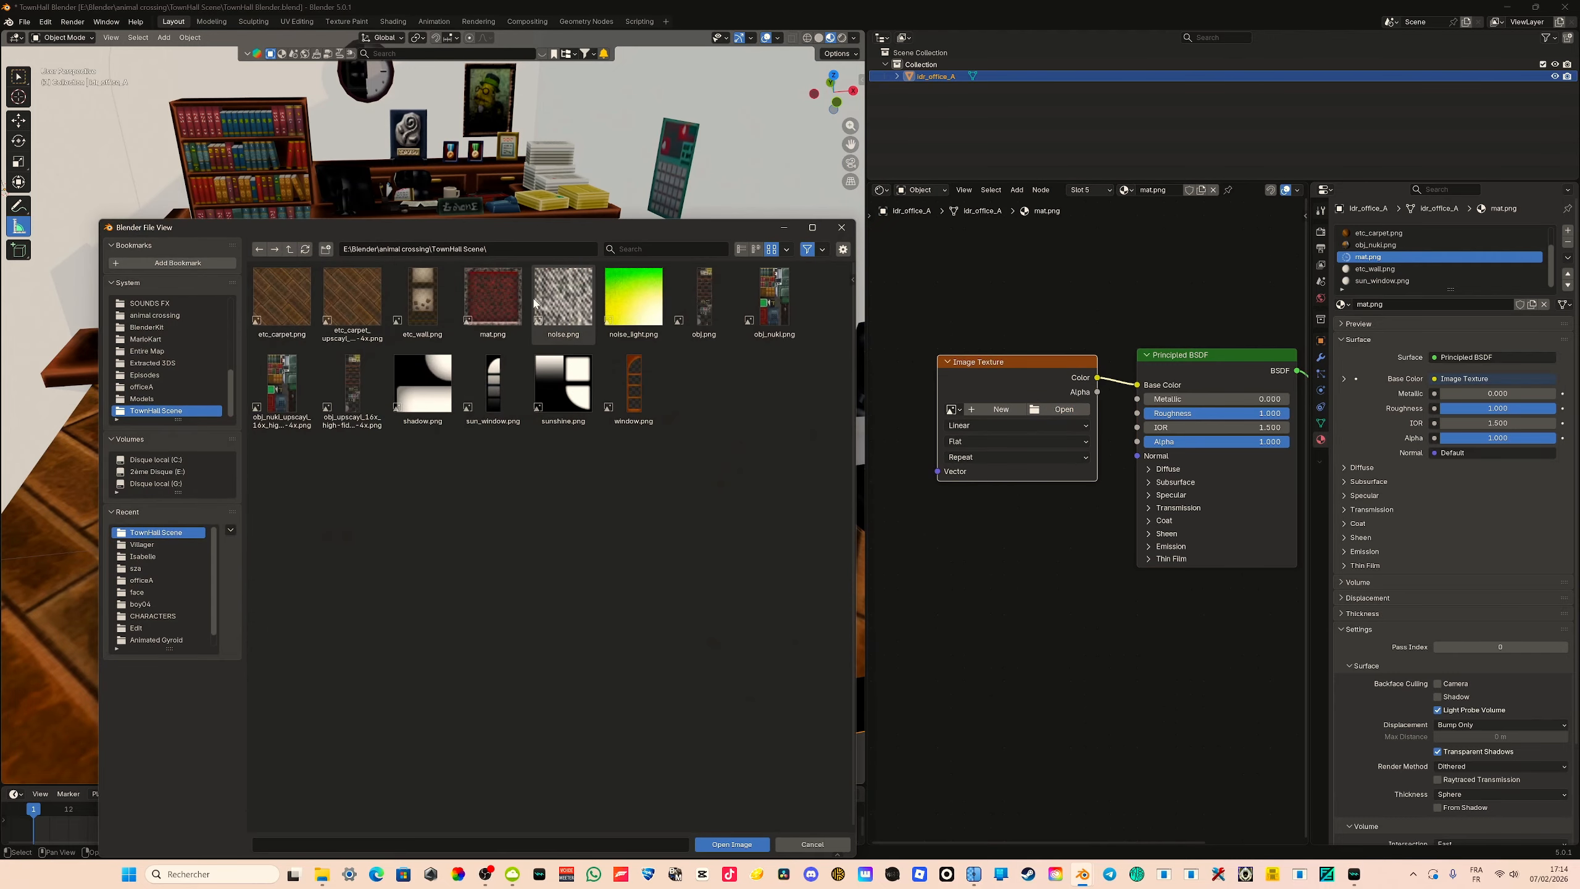
pyautogui.click(485, 249)
pyautogui.press('Return')
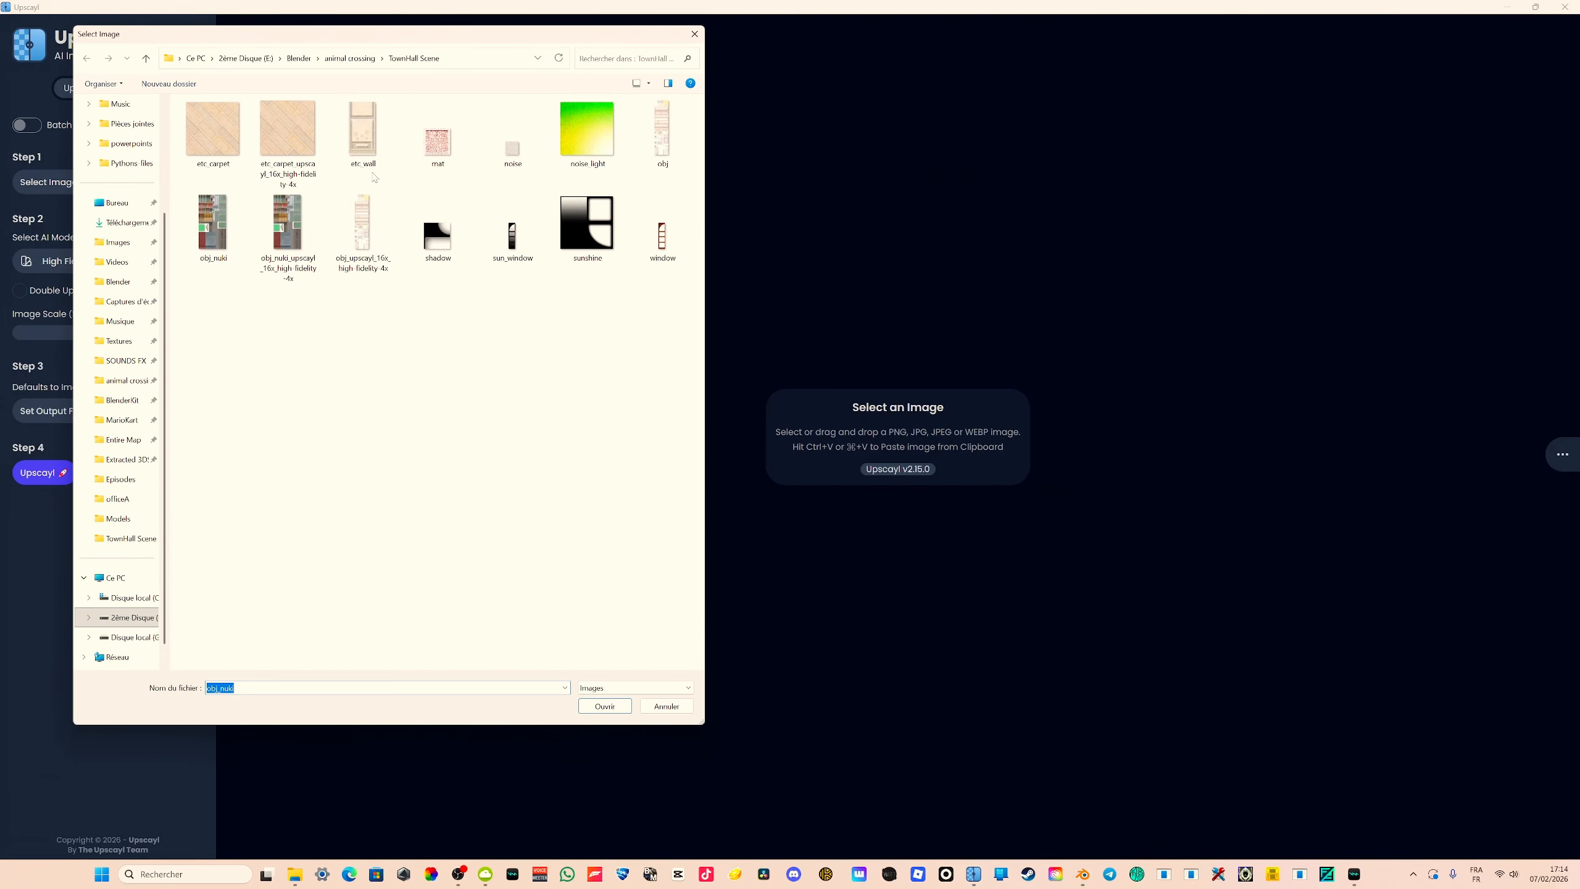
# Switch to Upscayl and upscale mat.png 16x with the High Fidelity model
pyautogui.click(438, 133)
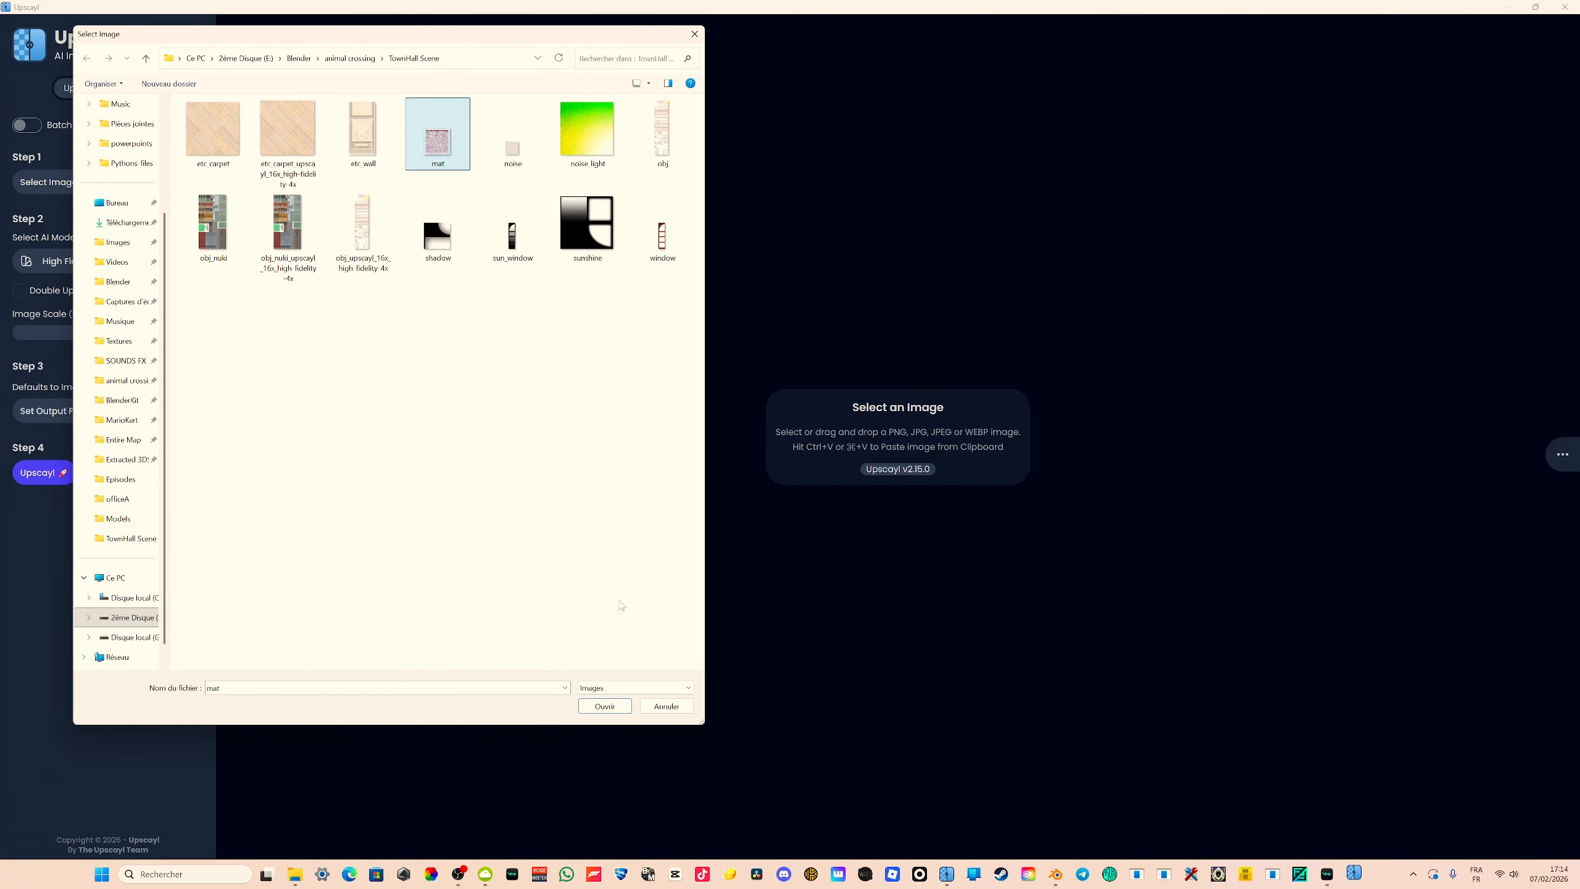
pyautogui.press('Return')
pyautogui.click(44, 490)
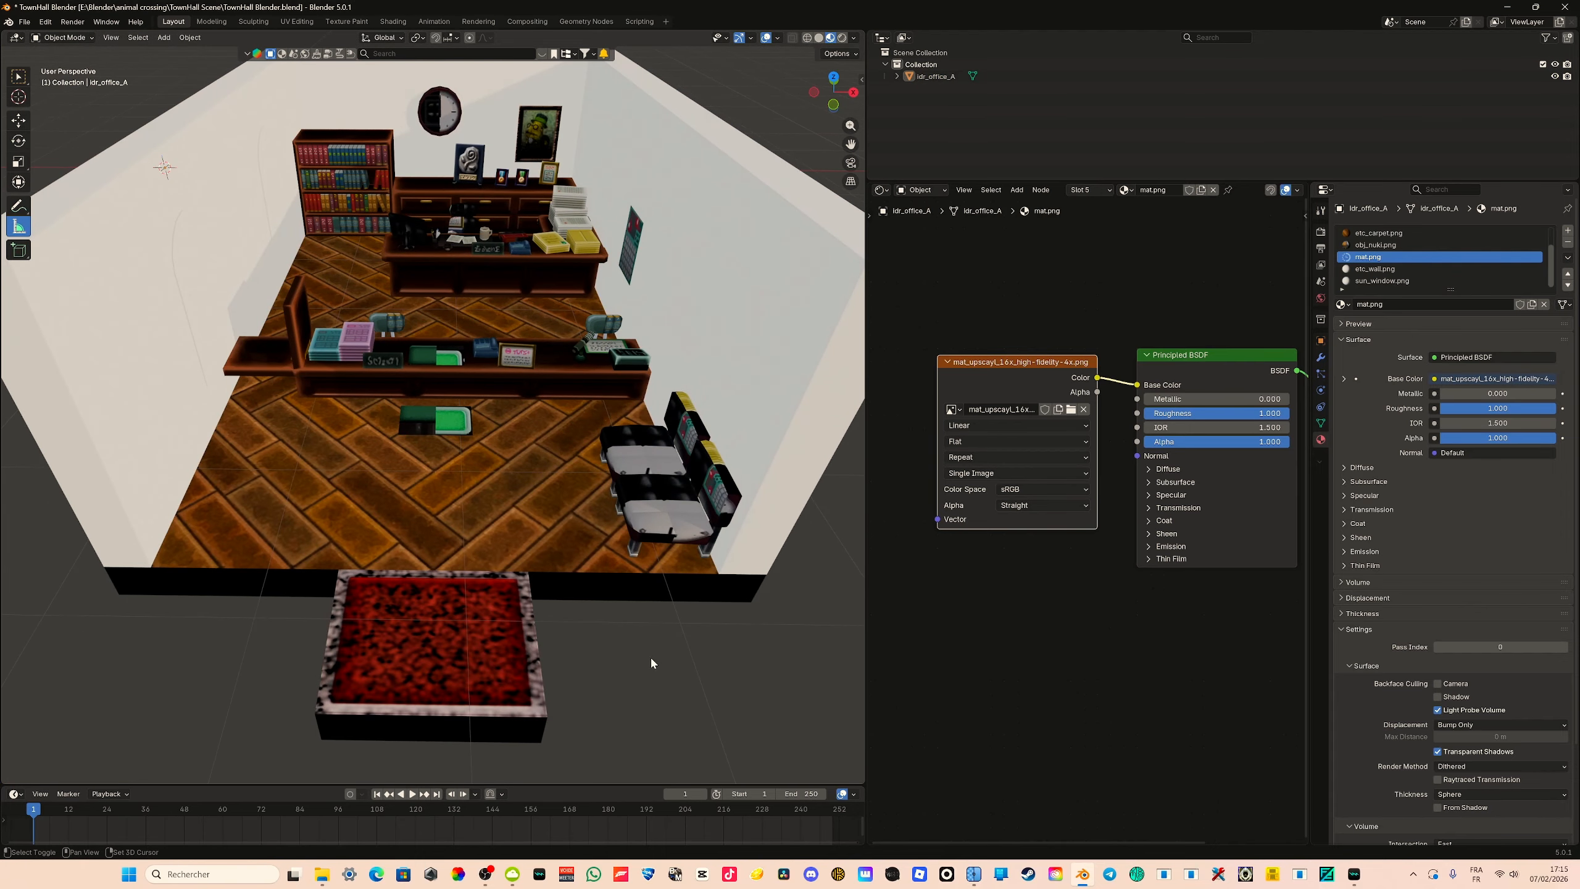
# Back in Blender, examine the upscaled mat texture at the office entrance and check the mat's faces in Edit Mode
pyautogui.scroll(4, 636, 502)
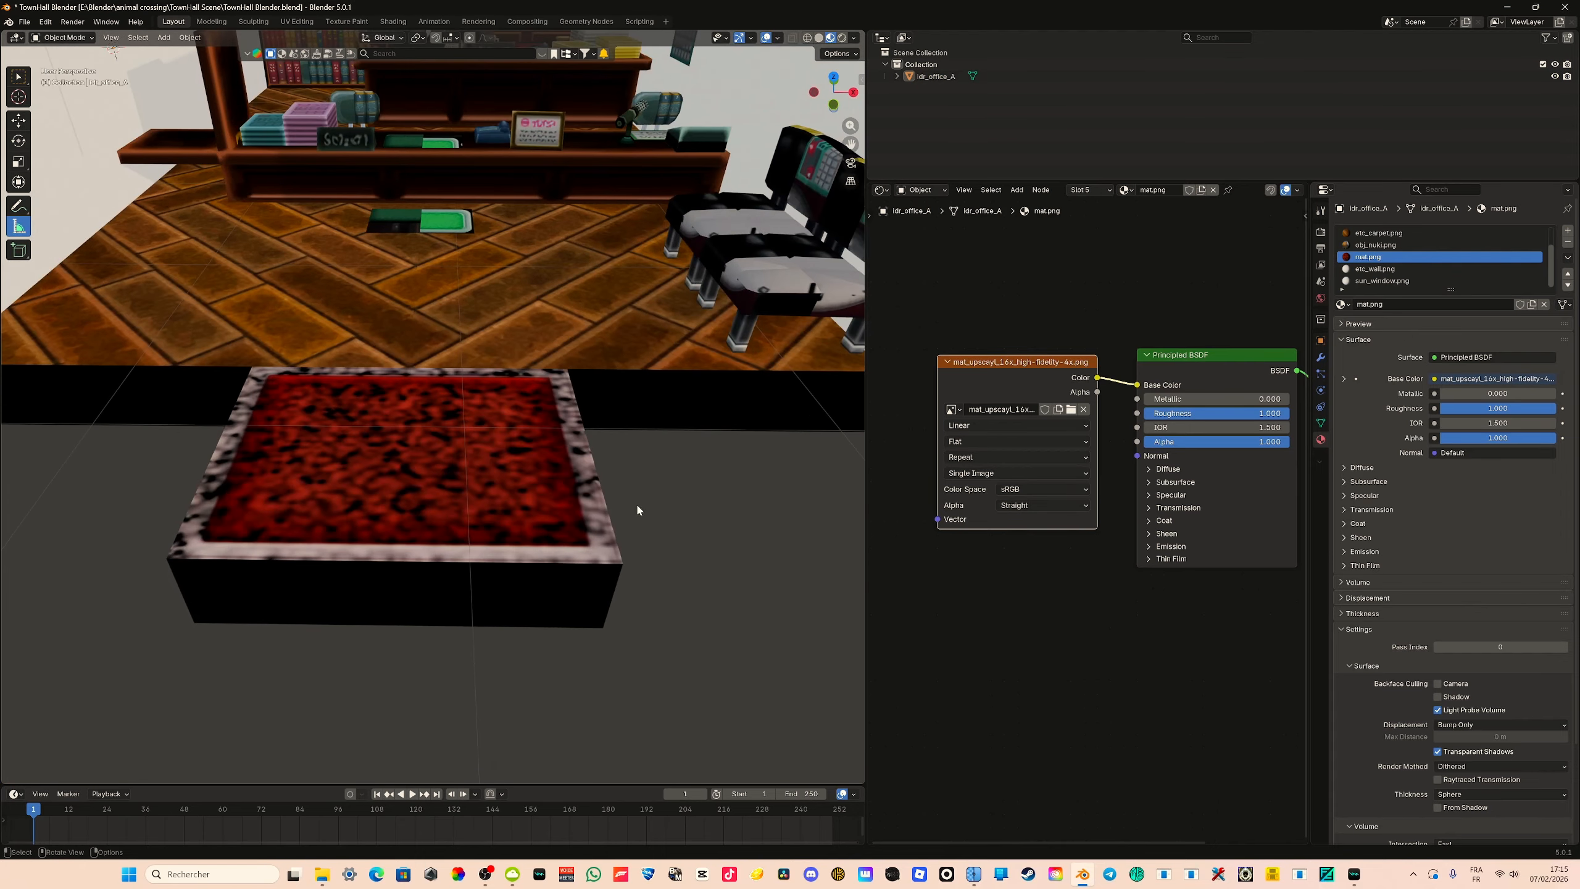
pyautogui.moveTo(636, 501); pyautogui.dragTo(657, 537, button='middle')
pyautogui.press('Tab')
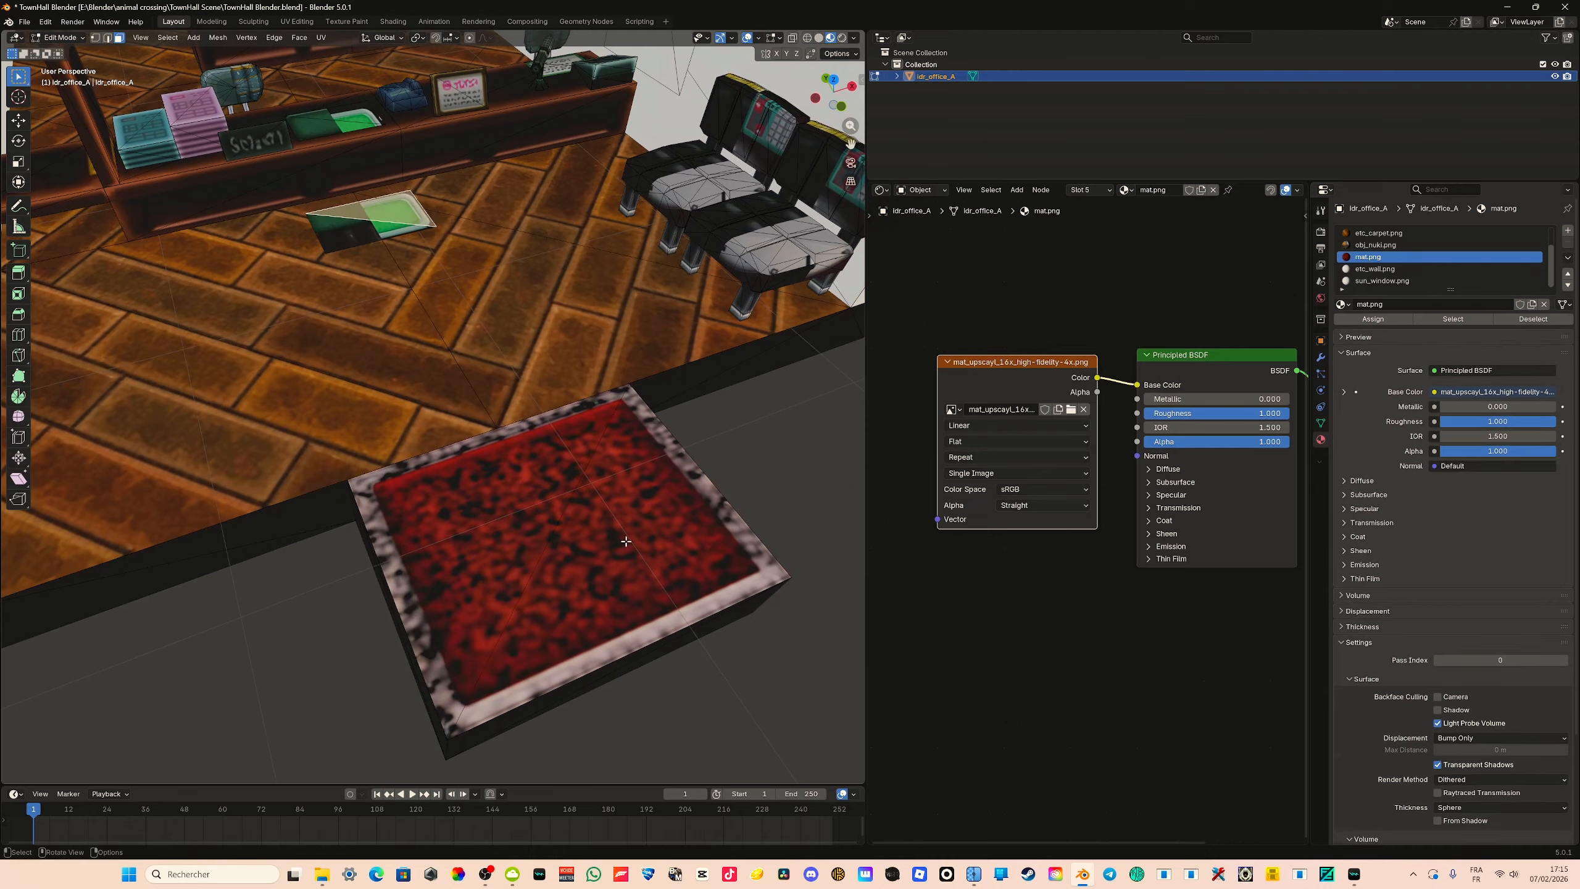
pyautogui.click(529, 548)
pyautogui.keyDown('shift'); pyautogui.click(637, 529); pyautogui.keyUp('shift')
pyautogui.click(805, 461)
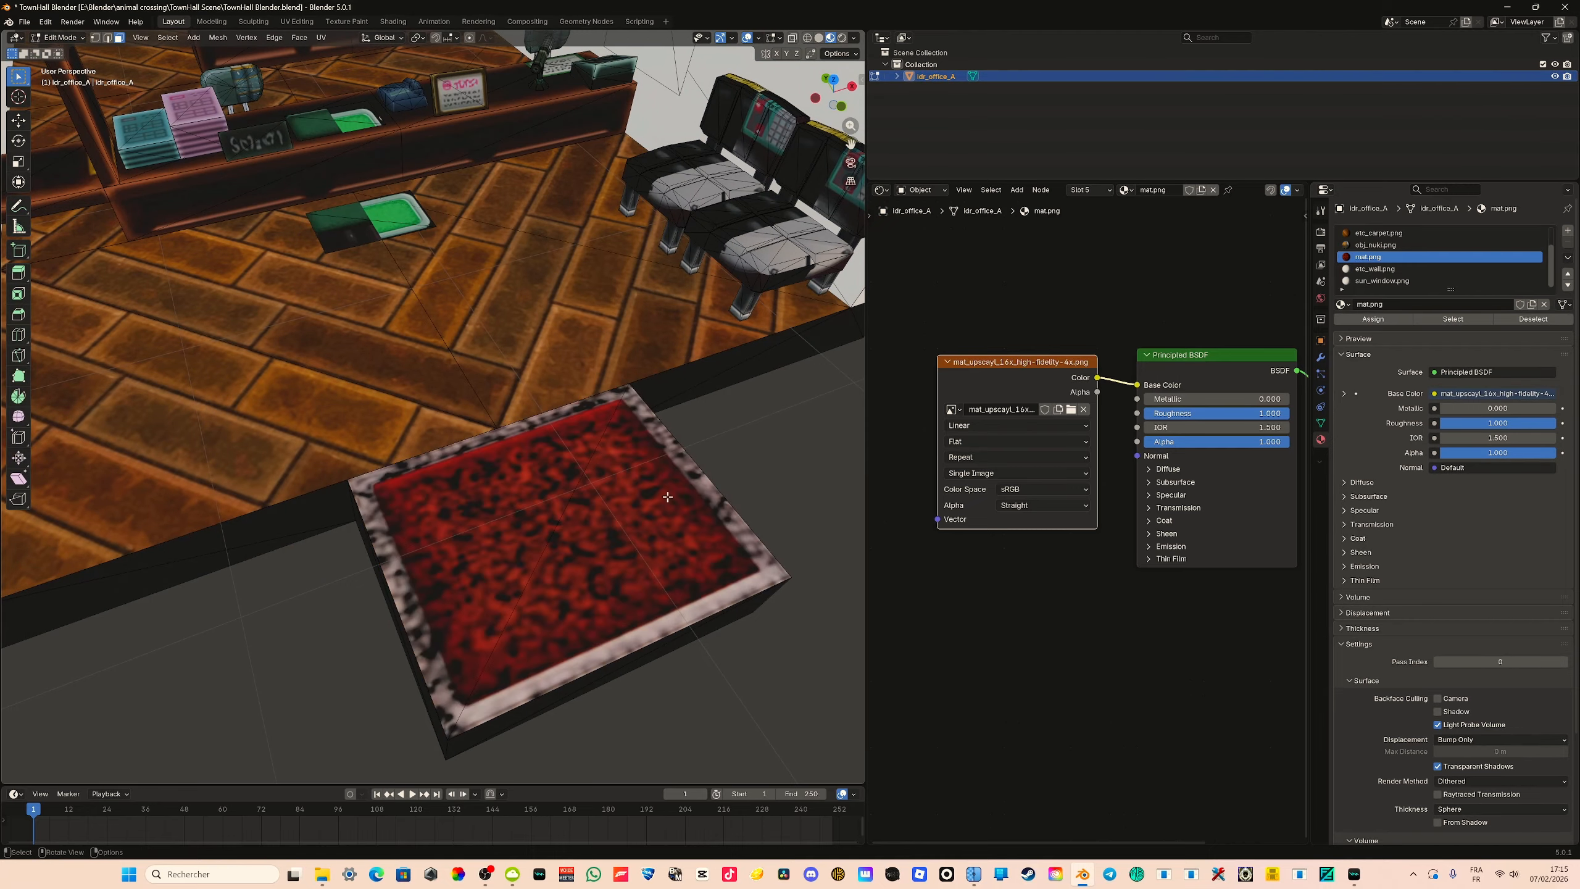
pyautogui.press('Tab')
pyautogui.moveTo(502, 523); pyautogui.dragTo(370, 541, button='middle')
pyautogui.scroll(4, 386, 550)
pyautogui.scroll(-6, 427, 592)
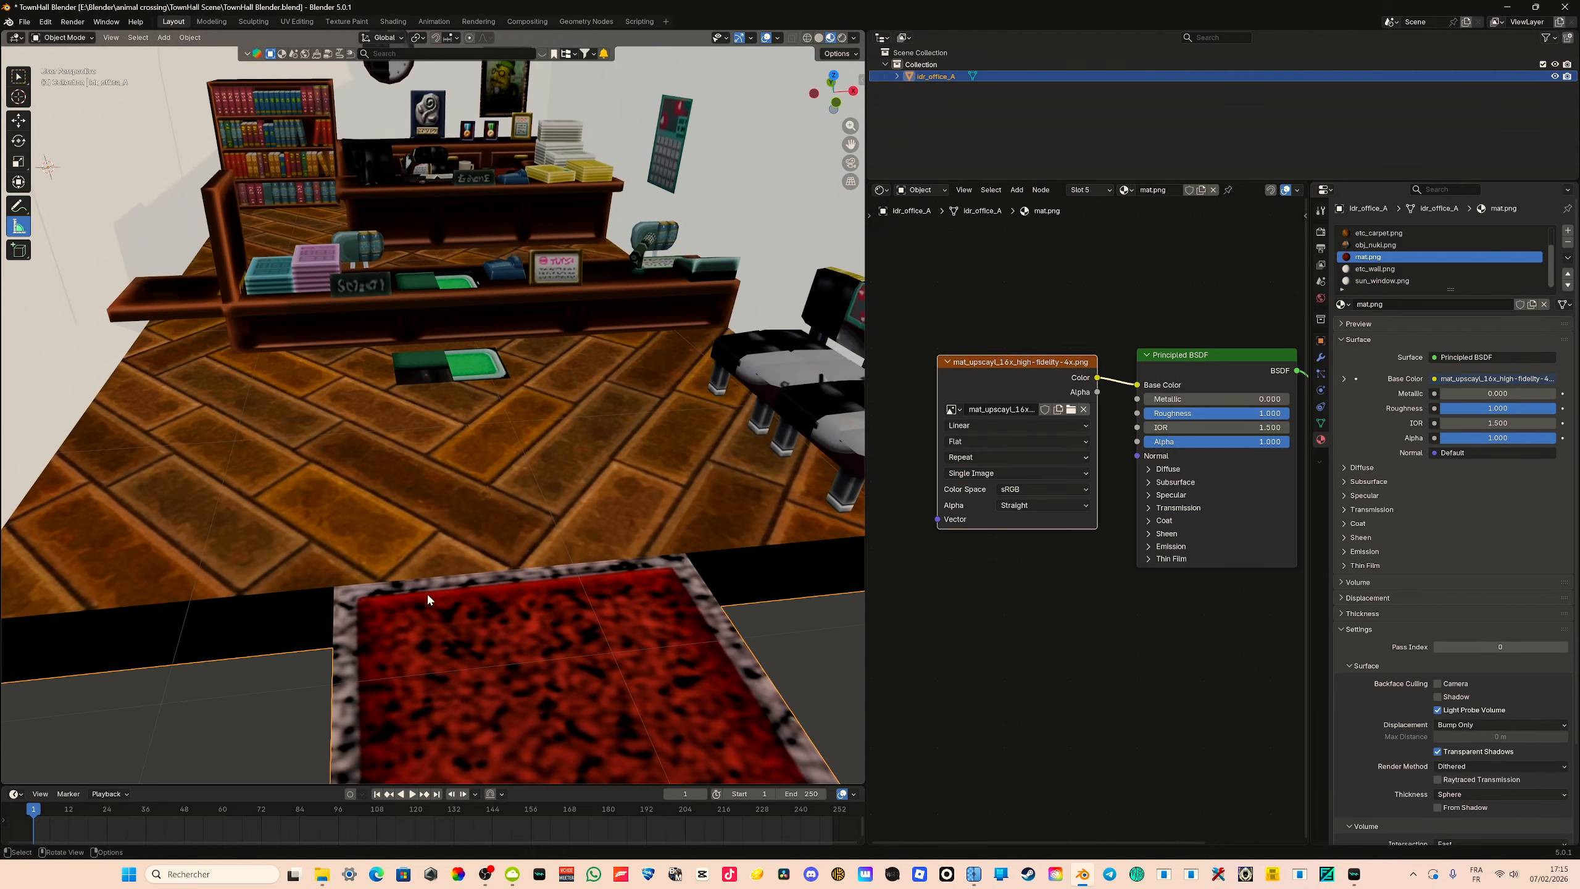
pyautogui.moveTo(463, 557); pyautogui.dragTo(510, 616, button='middle')
# Select the etc_wall.png material, then upscale etc_wall.png 16x with the High Fidelity model in Upscayl and compare it with the original
pyautogui.click(1376, 268)
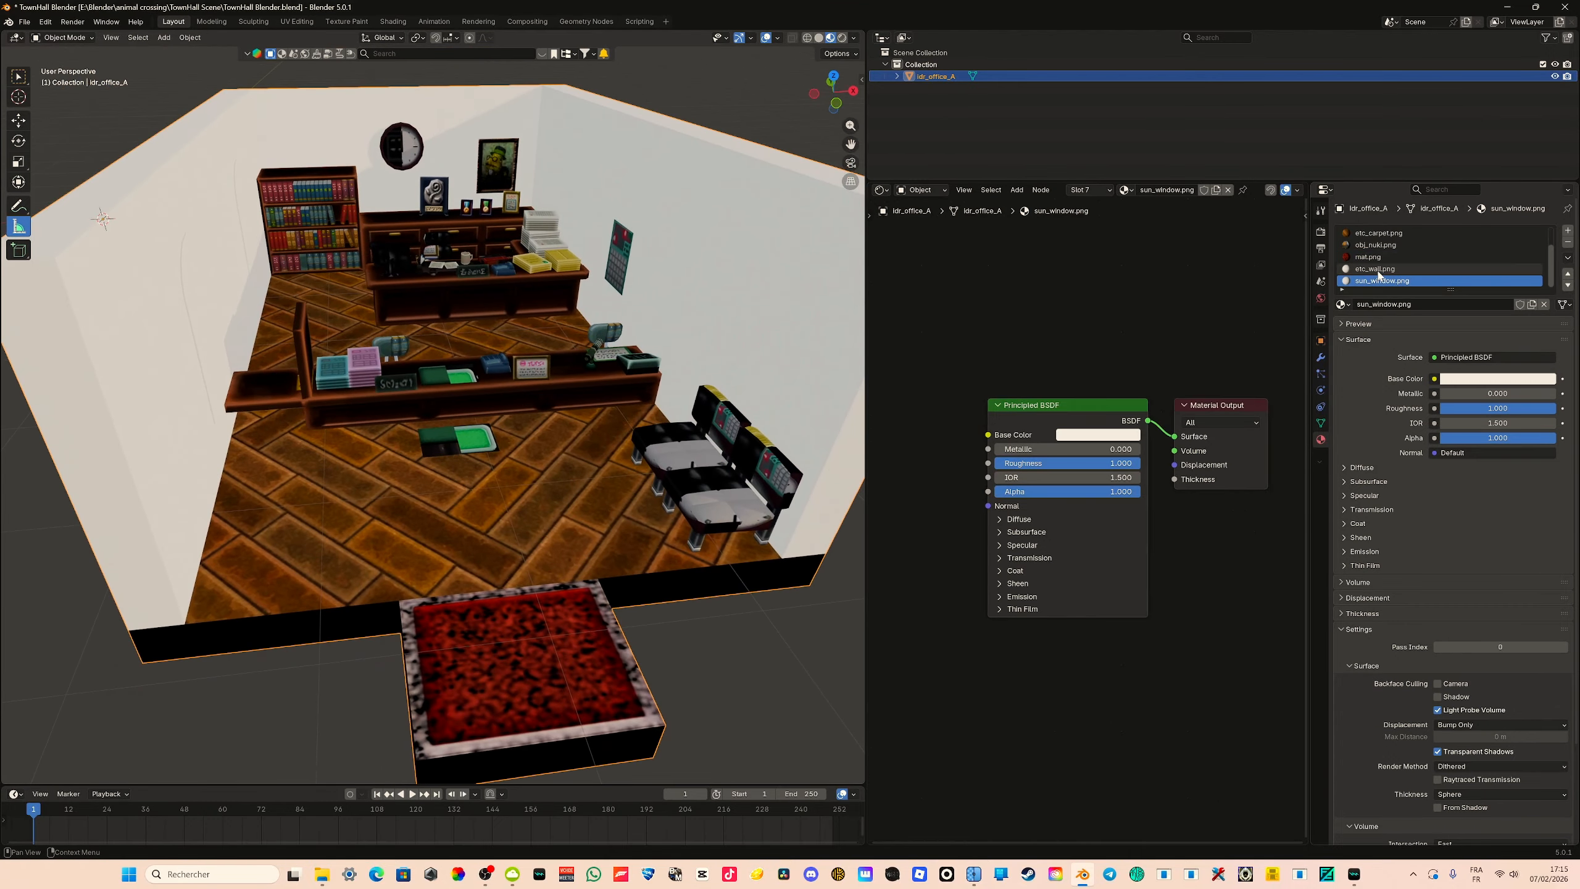
pyautogui.click(1019, 354)
pyautogui.click(1003, 874)
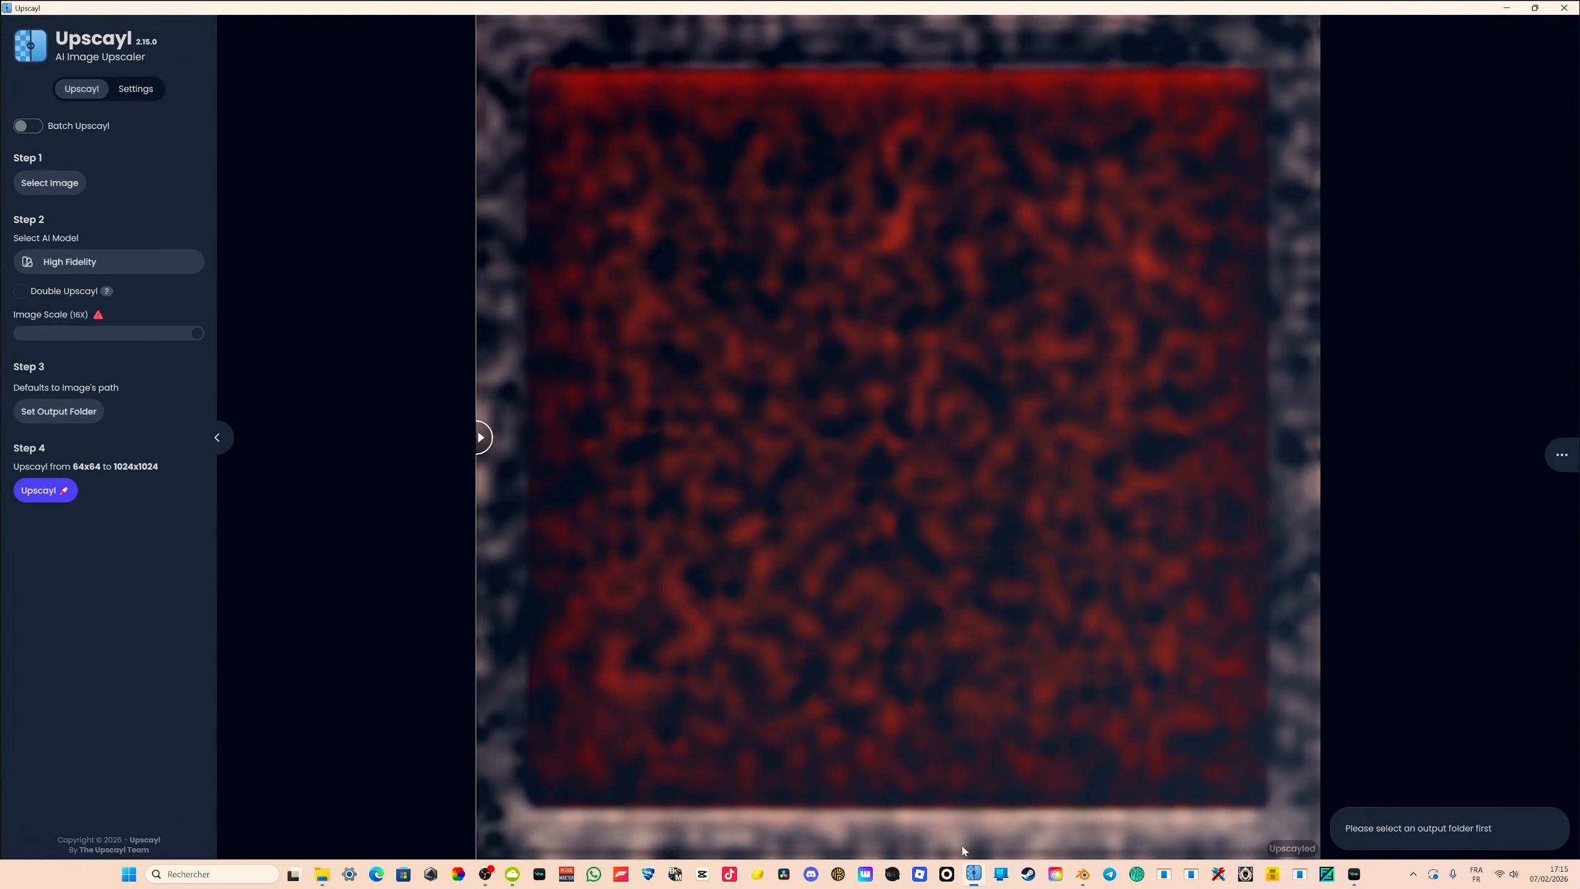
pyautogui.click(45, 181)
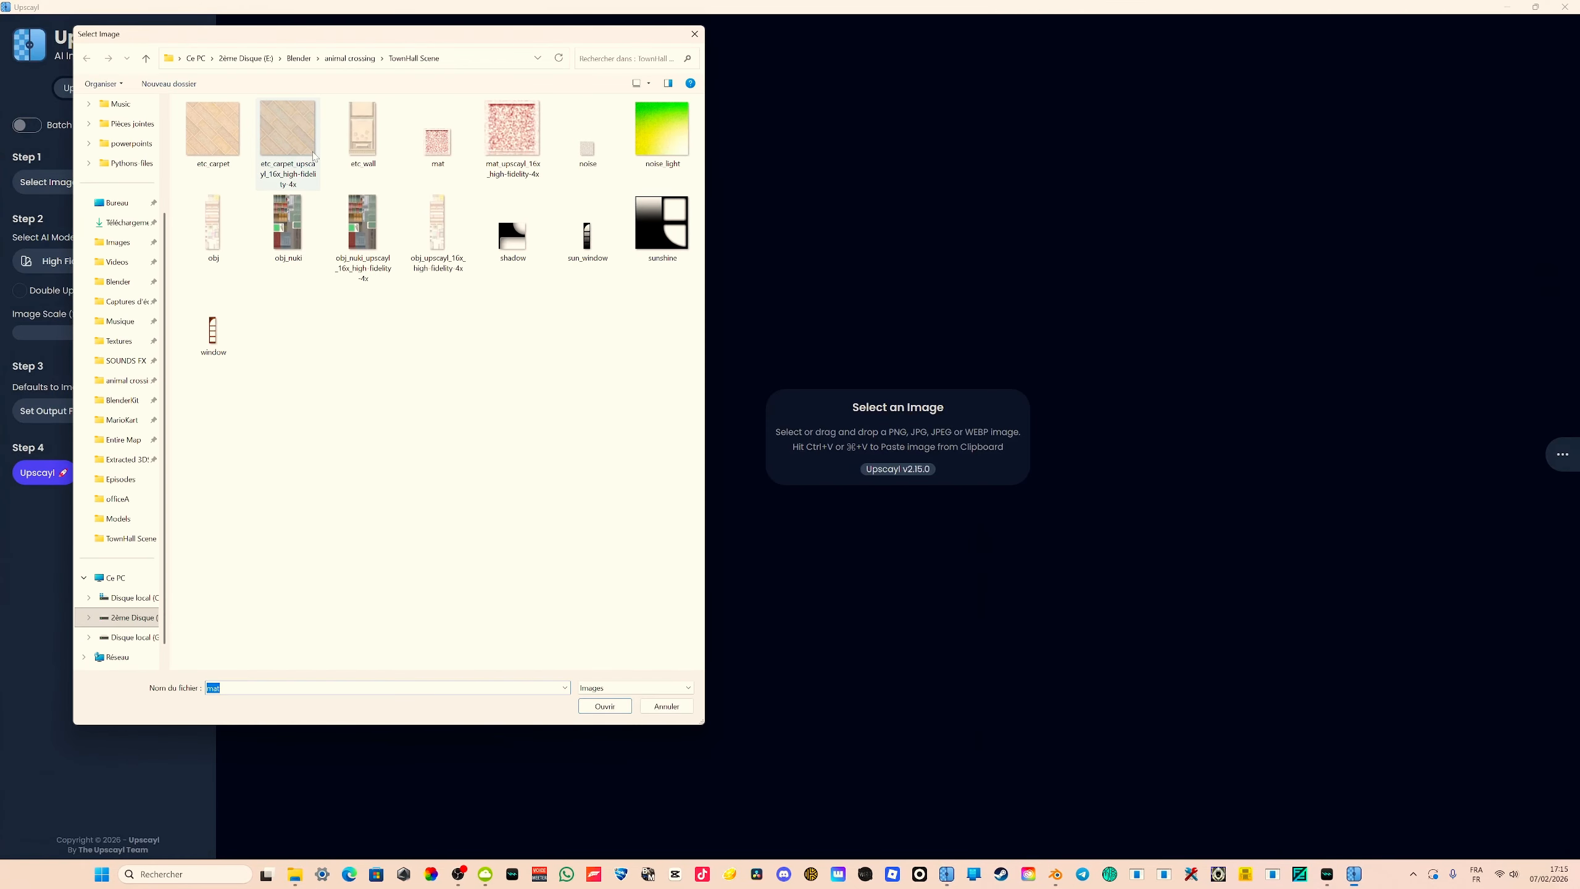
pyautogui.doubleClick(363, 131)
pyautogui.click(40, 490)
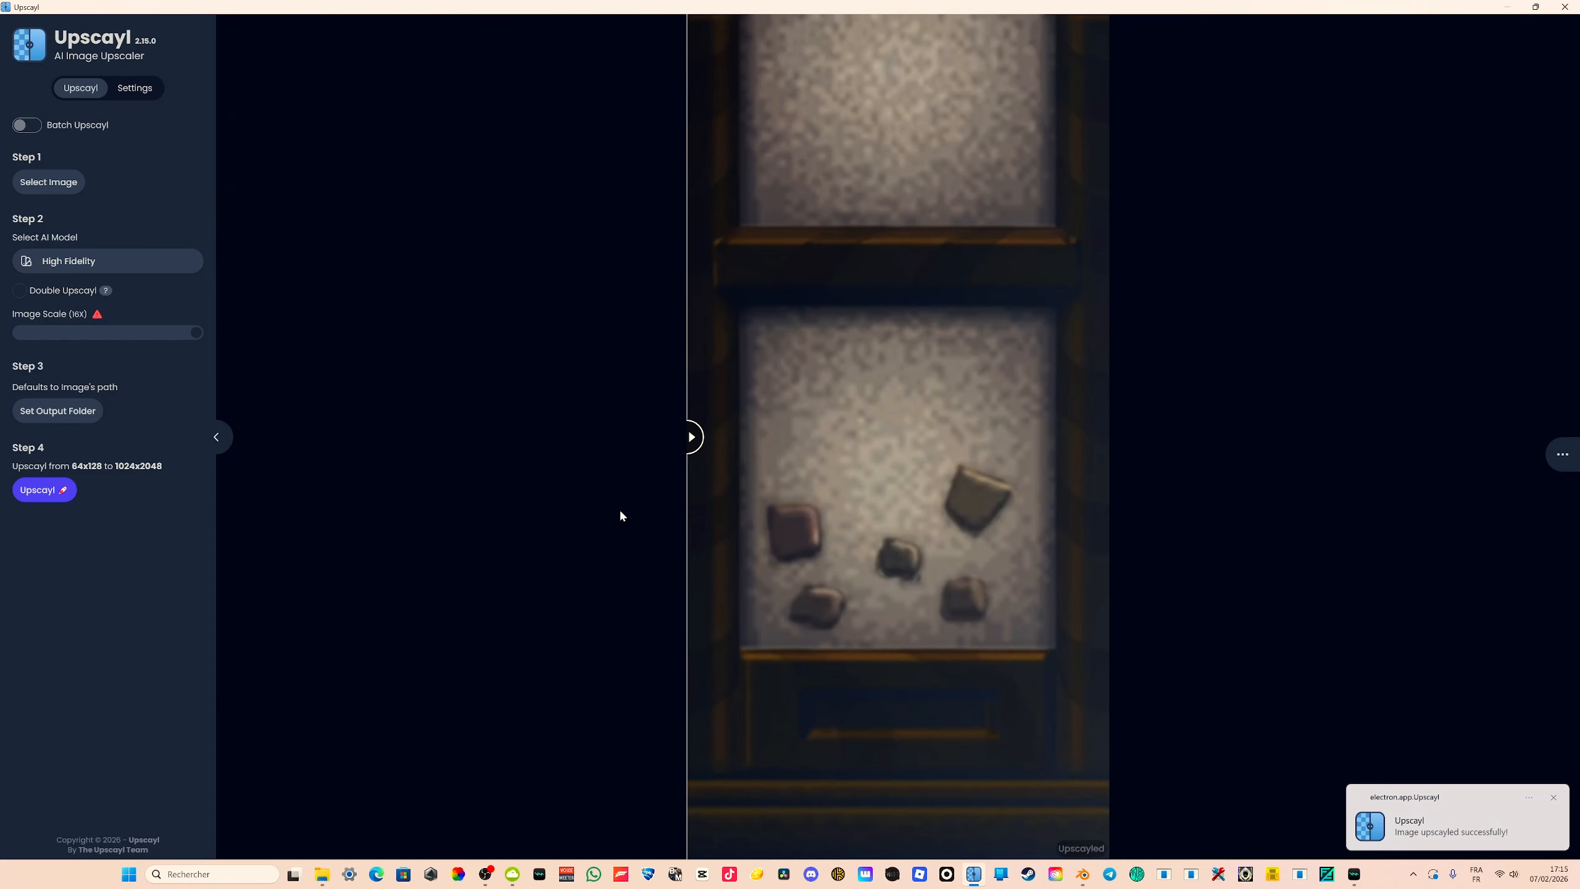
pyautogui.moveTo(1061, 488); pyautogui.dragTo(685, 374)
# Back in Blender, feed an Image Texture node with etc_wall_upscayl_16x_high-fidelity-4x.png into the etc_wall.png material's Base Color and inspect the walls
pyautogui.click(1574, 12)
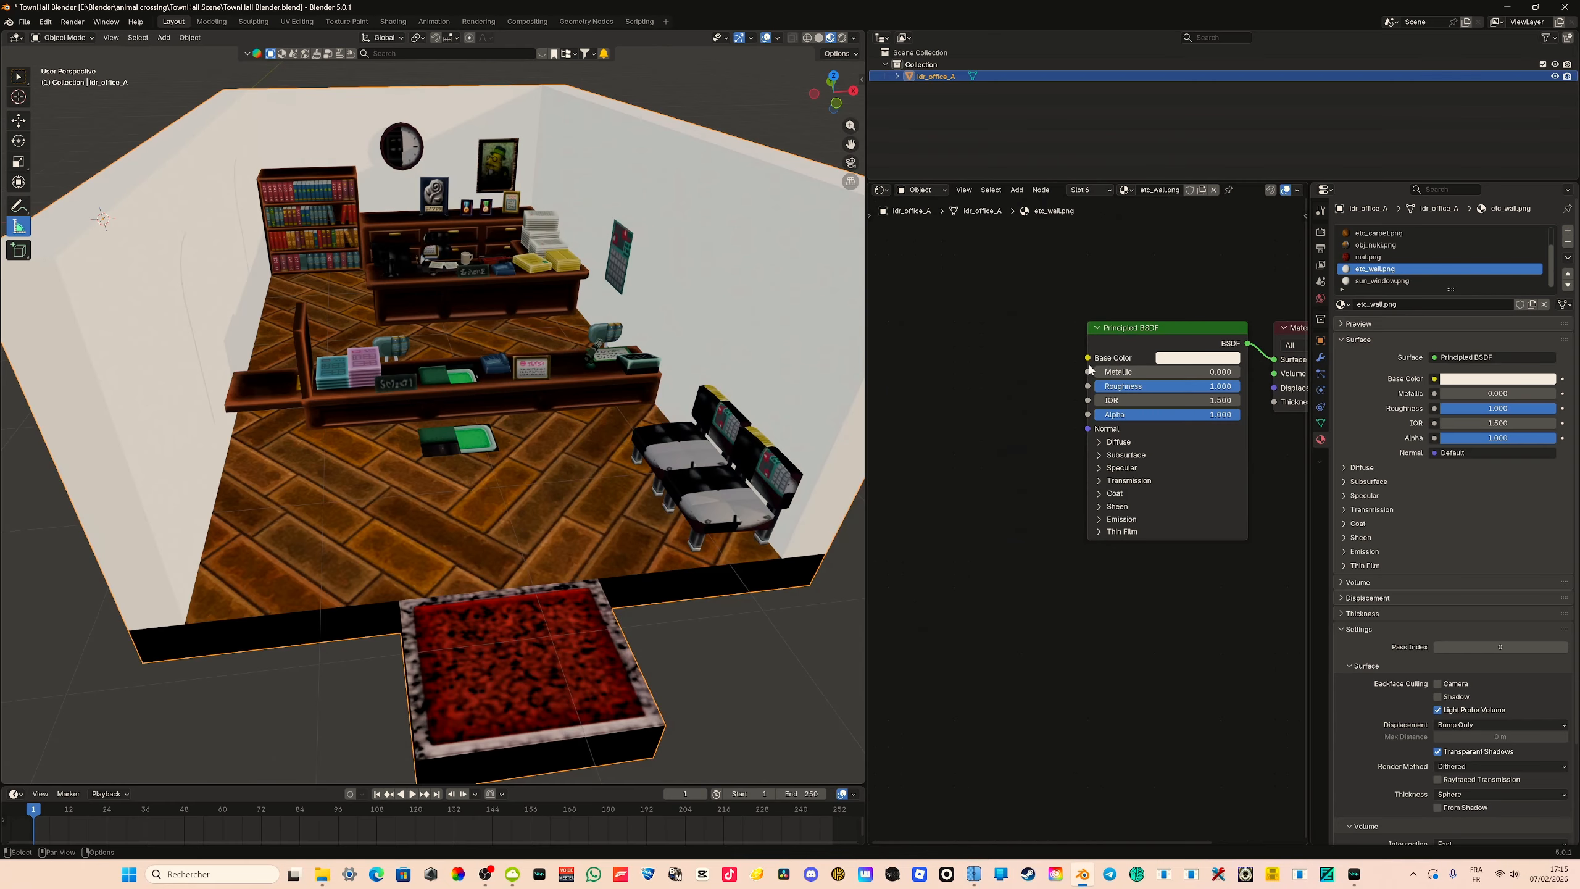
pyautogui.moveTo(997, 396); pyautogui.dragTo(998, 396)
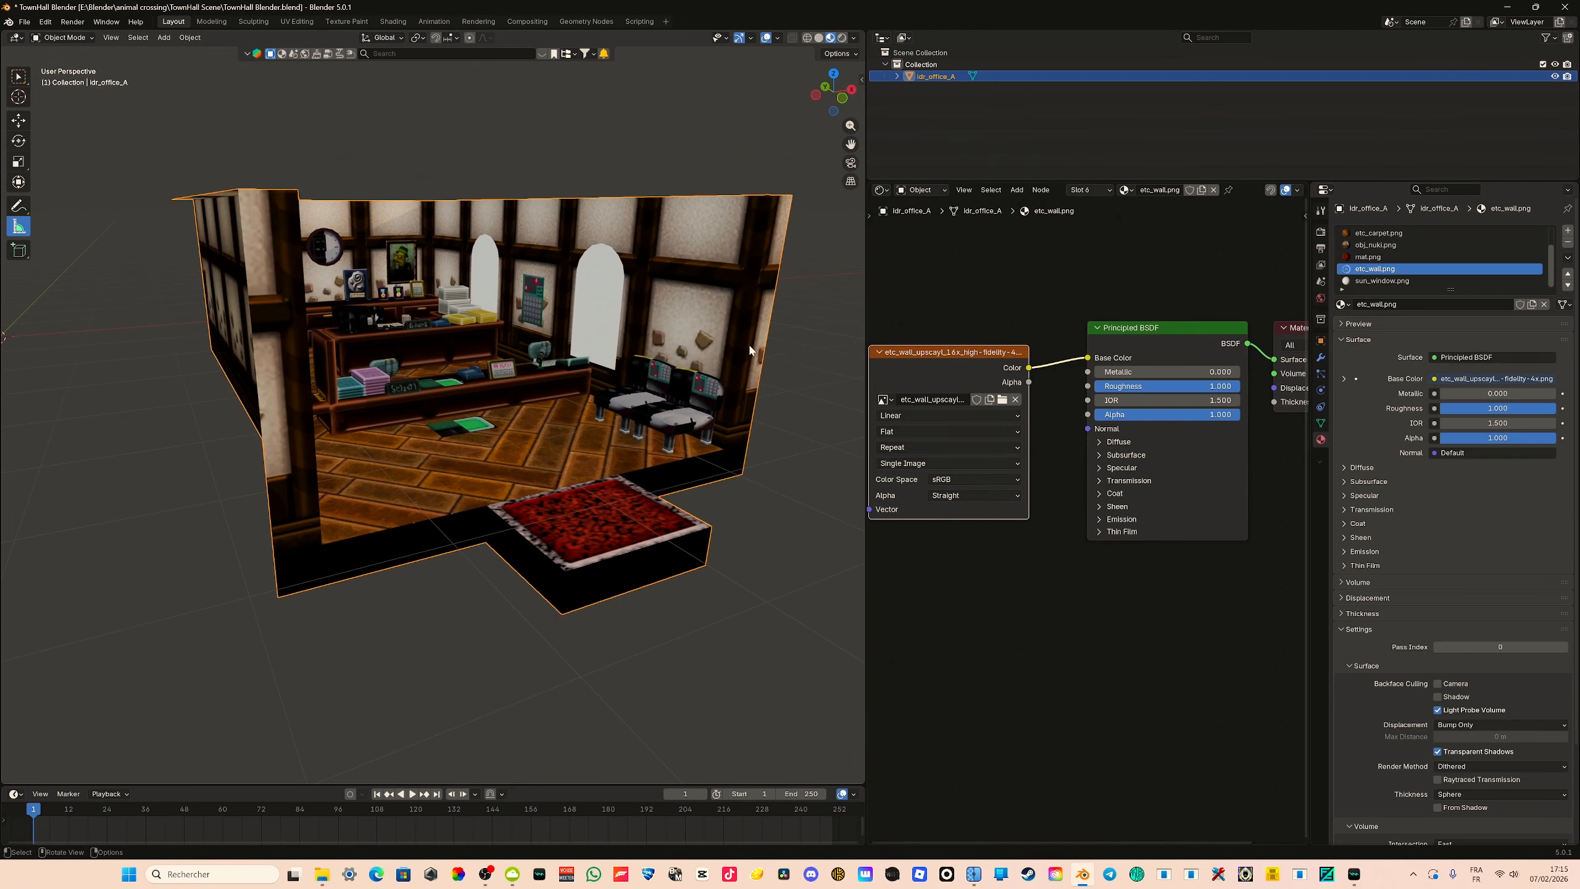
pyautogui.moveTo(748, 344)
pyautogui.mouseDown(button='middle')
pyautogui.moveTo(580, 346)
pyautogui.moveTo(778, 349)
pyautogui.mouseUp(button='middle')
# Select the sun_window.png material and link a new Image Texture node to its Base Color, leaving the image unassigned
pyautogui.click(1382, 281)
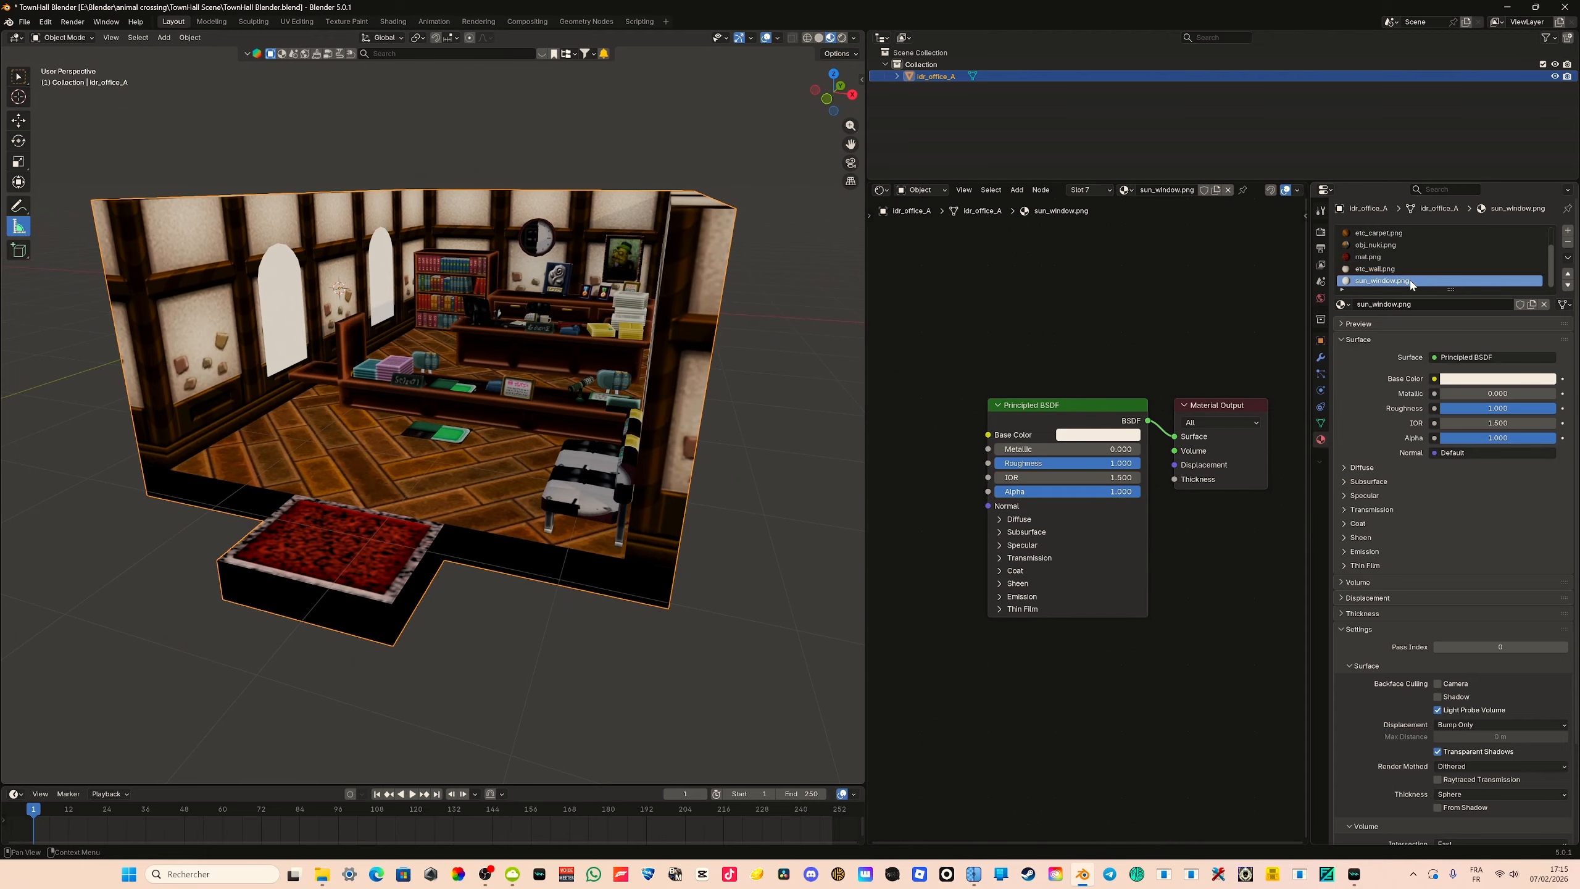
pyautogui.moveTo(1010, 388); pyautogui.dragTo(1203, 390, button='middle')
pyautogui.moveTo(1181, 440); pyautogui.dragTo(1021, 462)
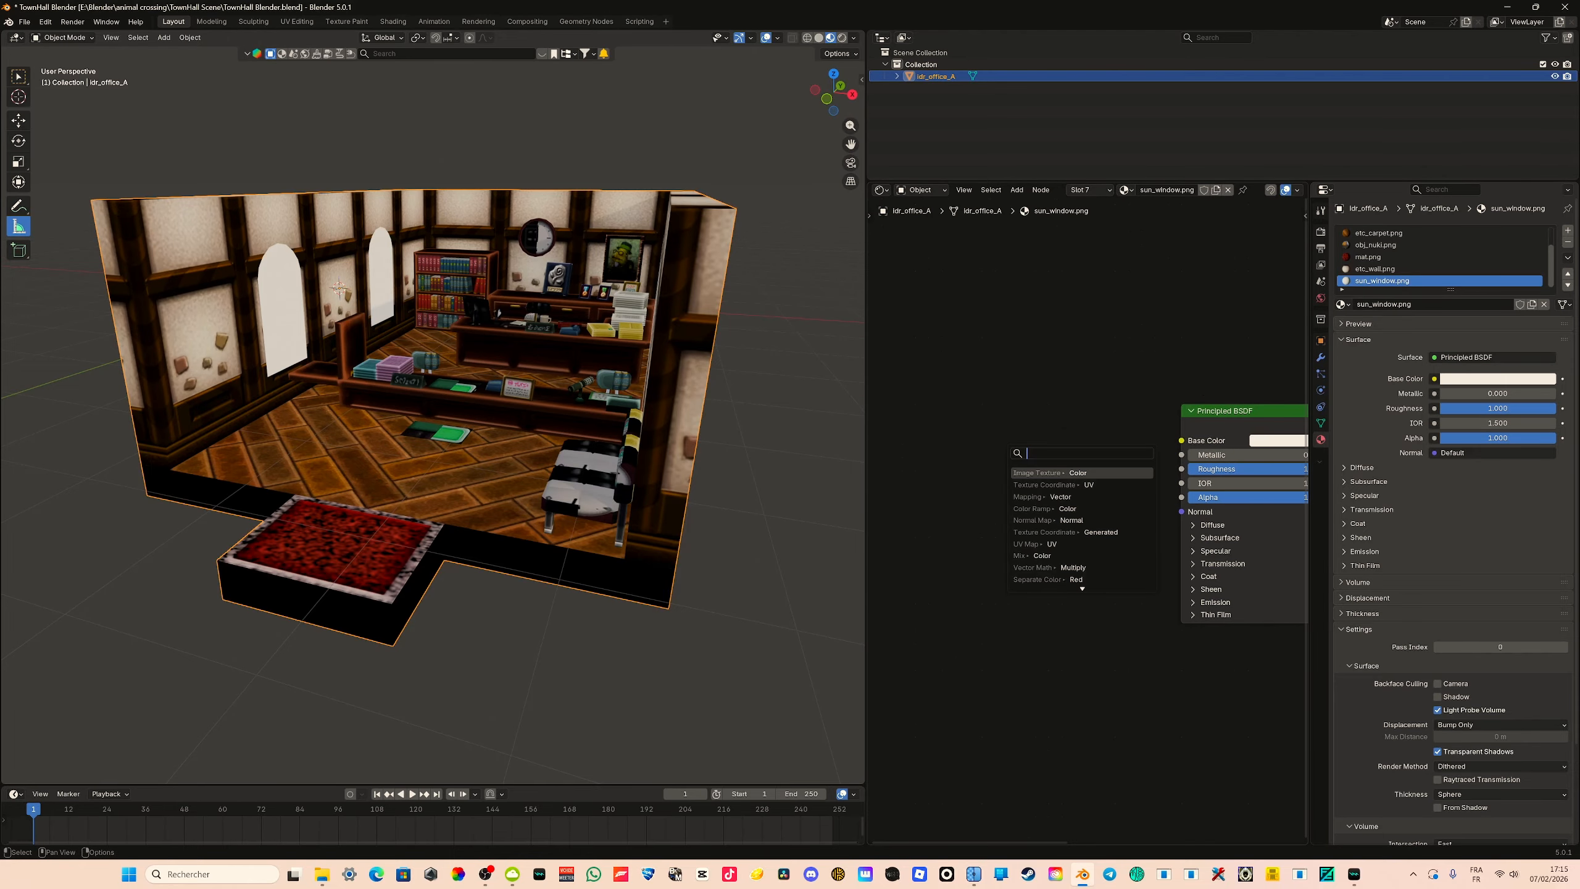
pyautogui.click(1045, 473)
pyautogui.click(1106, 462)
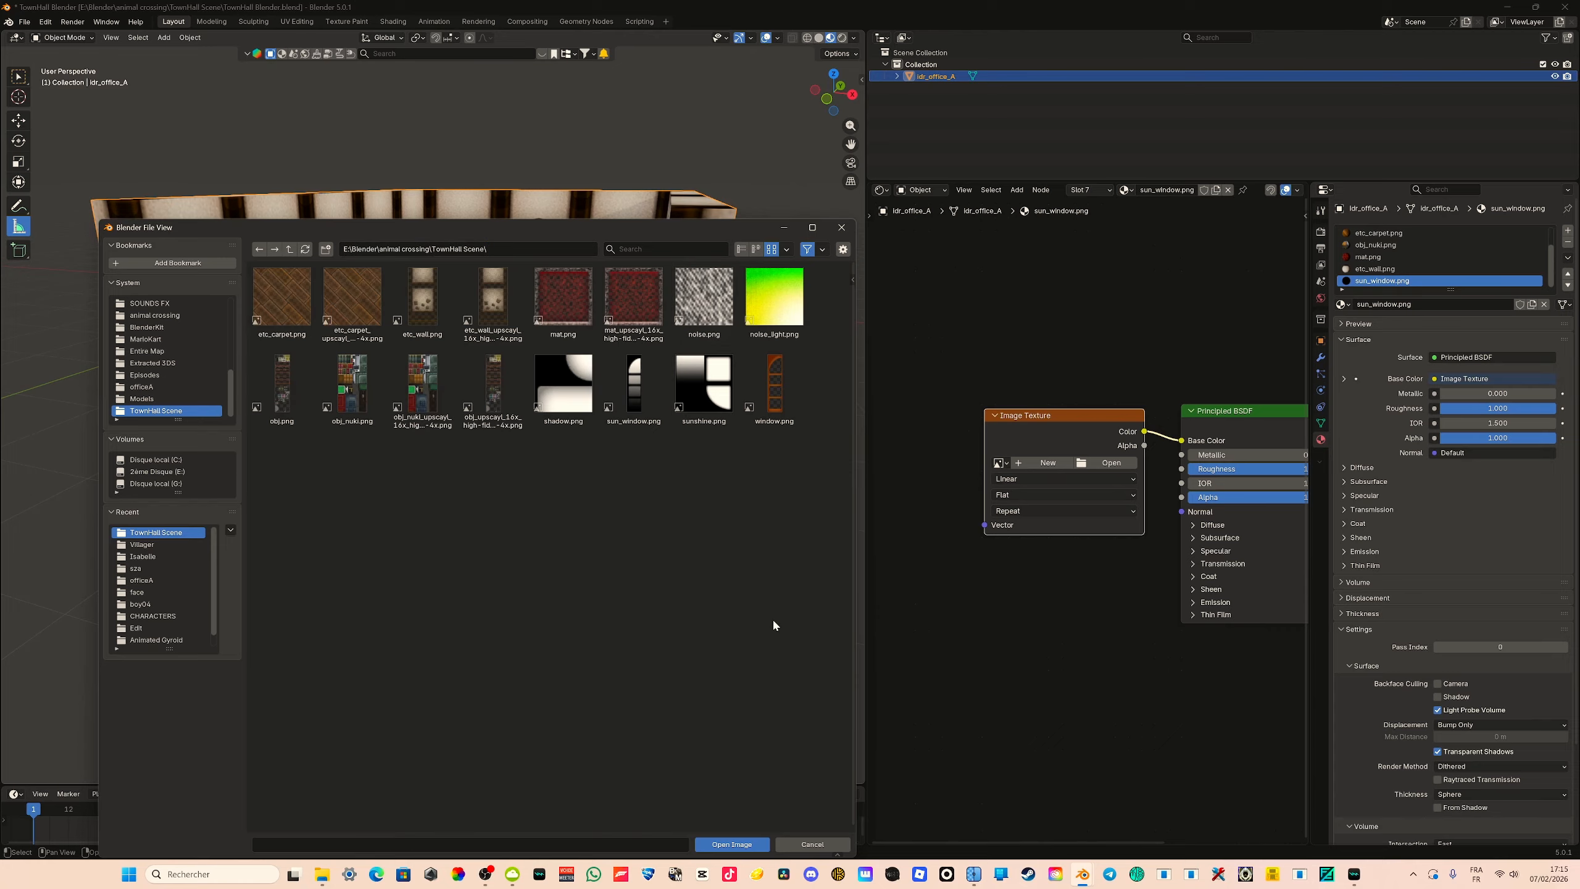
pyautogui.click(842, 227)
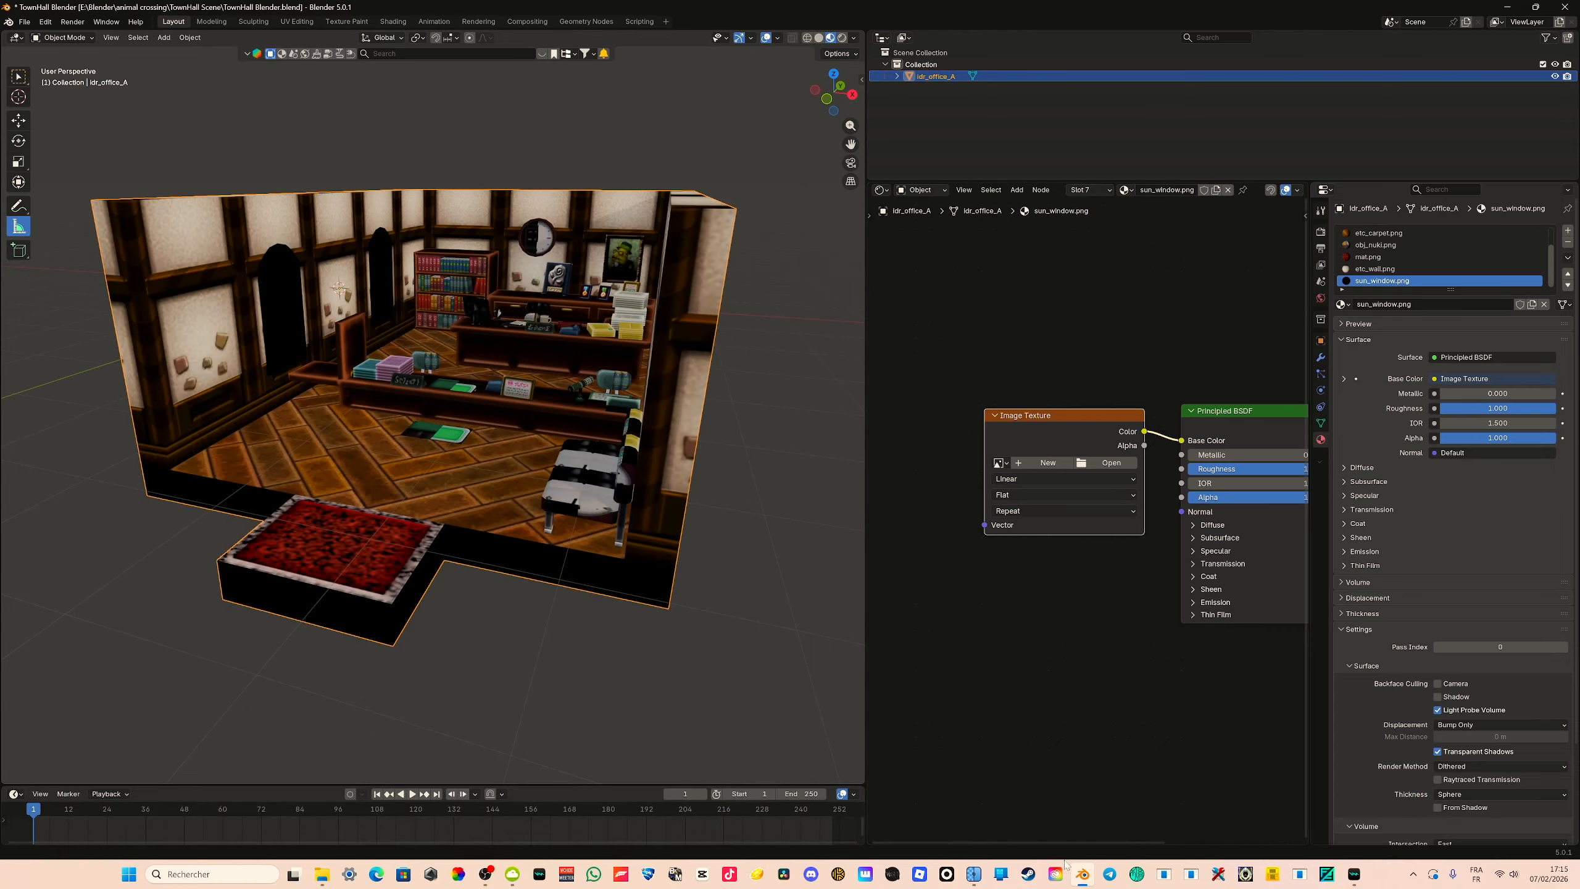
# Switch to Upscayl and upscale window.png 16x with the High Fidelity model
pyautogui.click(976, 874)
pyautogui.click(454, 314)
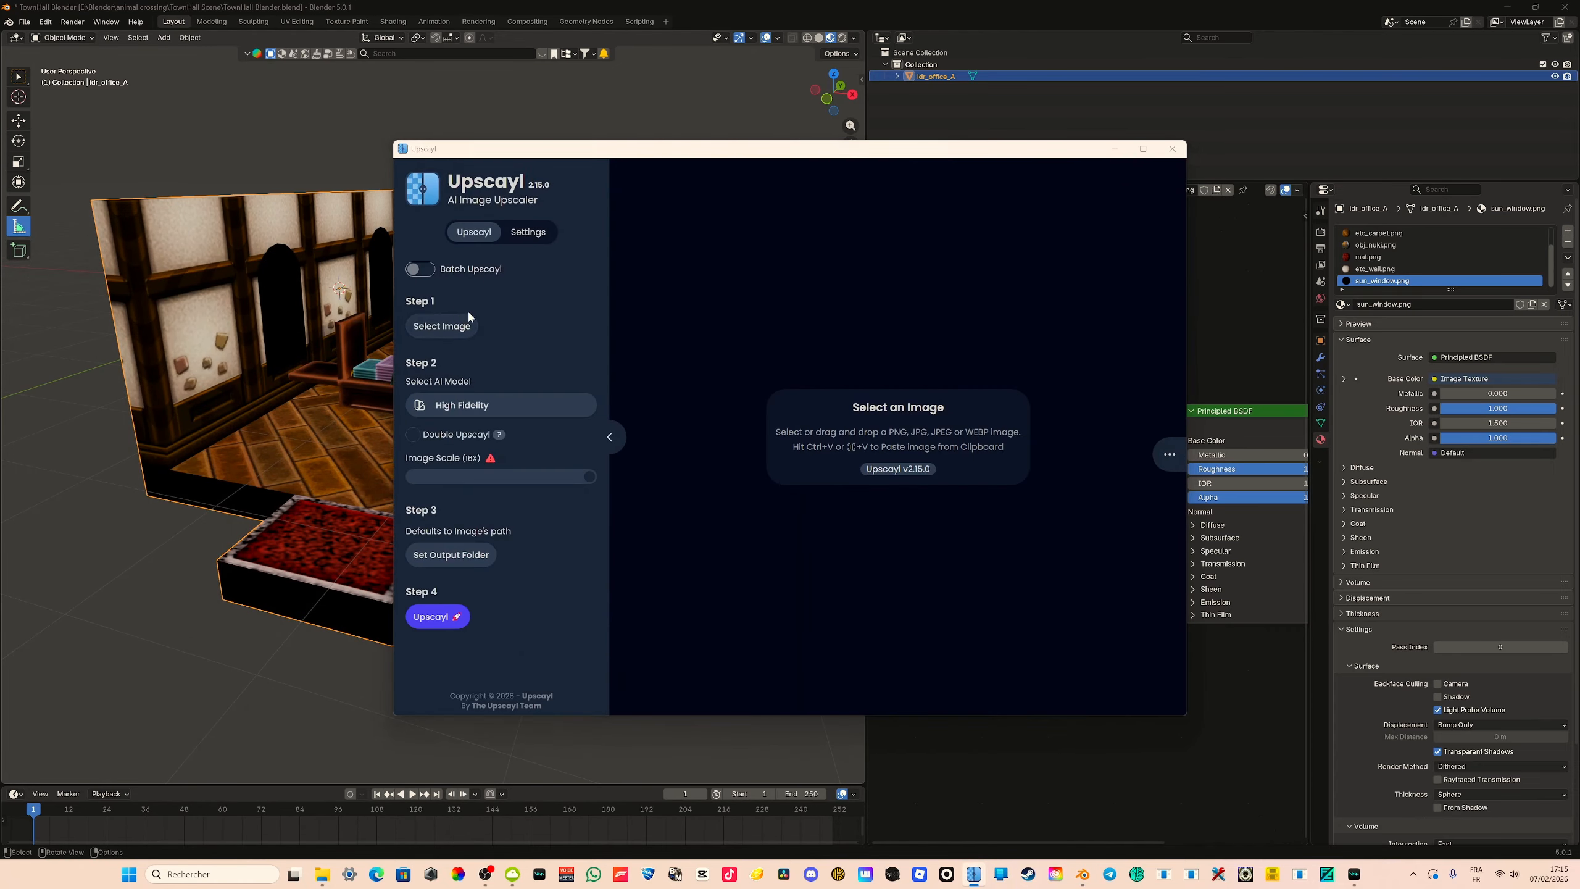
pyautogui.doubleClick(287, 330)
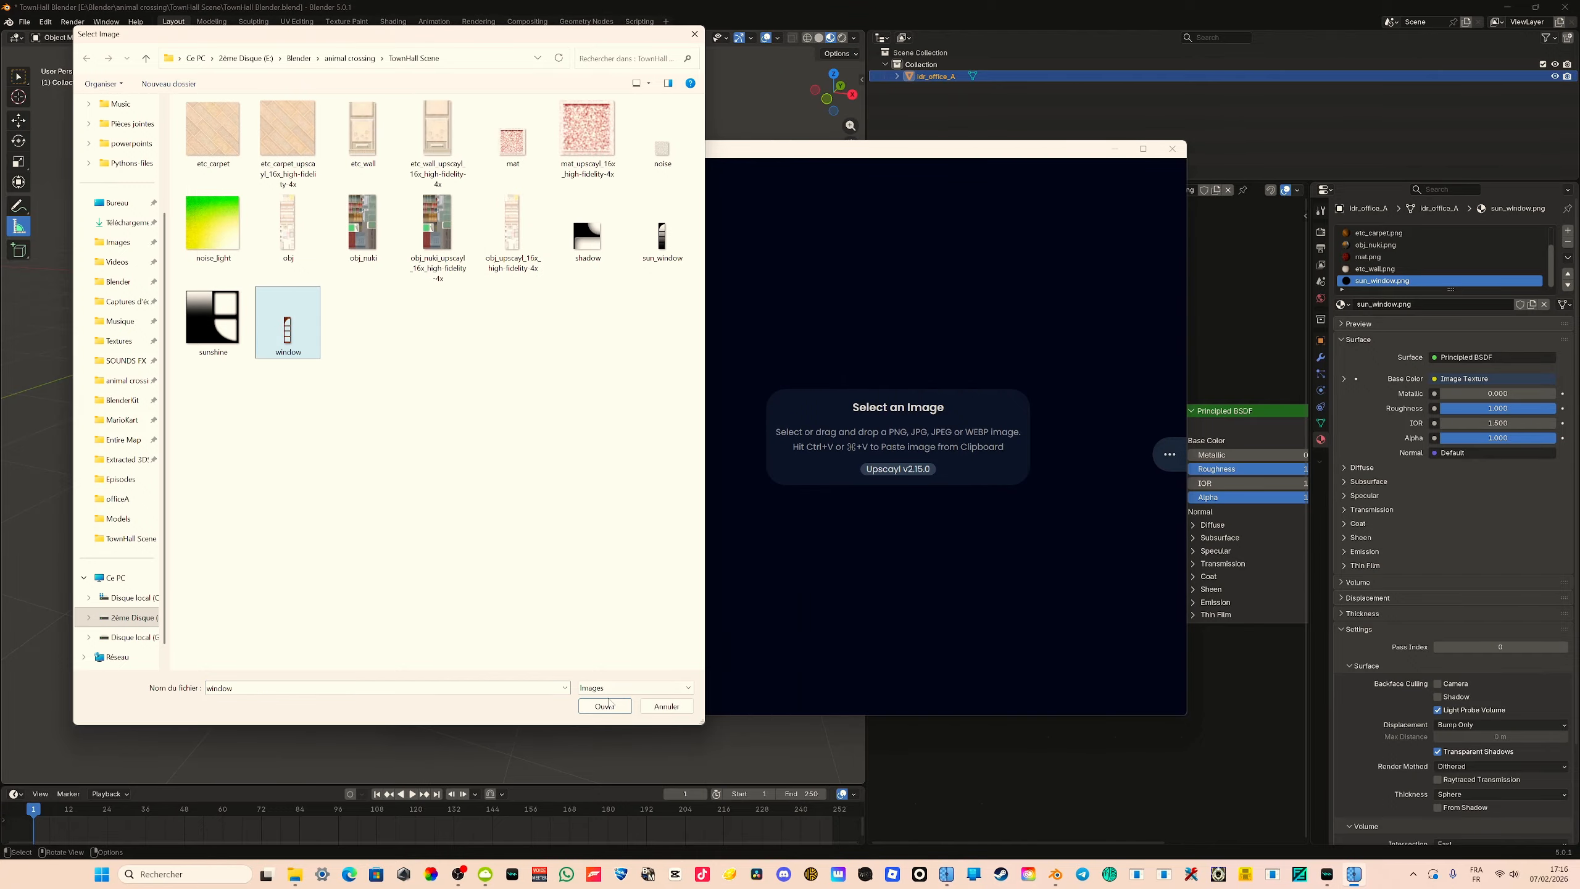
pyautogui.click(430, 636)
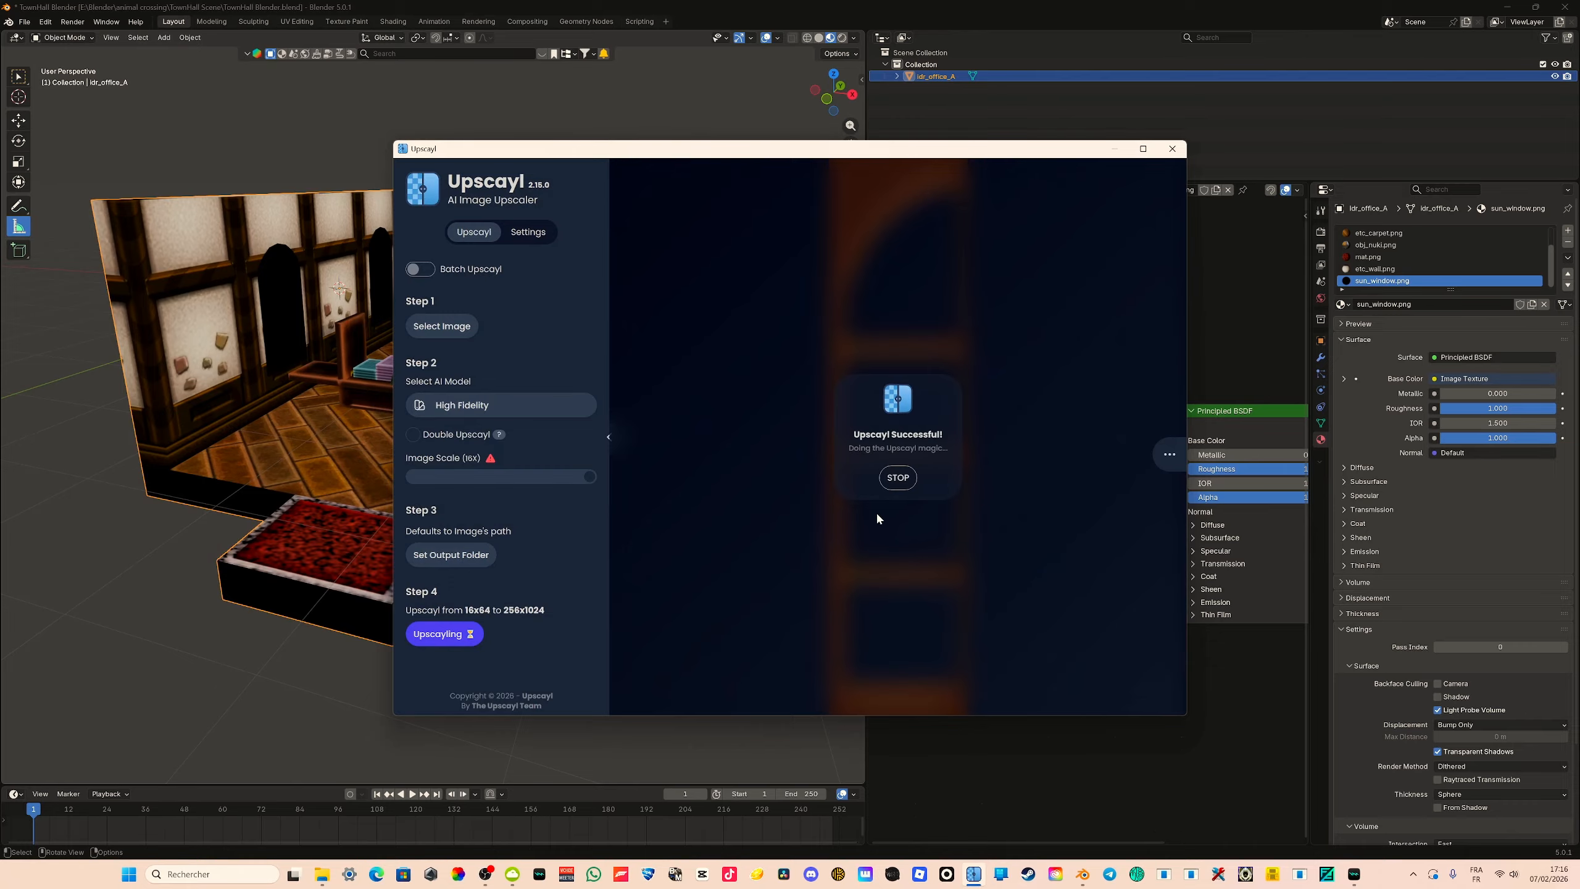
# Back in Blender, load the upscaled window image into the Image Texture node and link its Alpha to the Principled BSDF's Alpha
pyautogui.click(1267, 359)
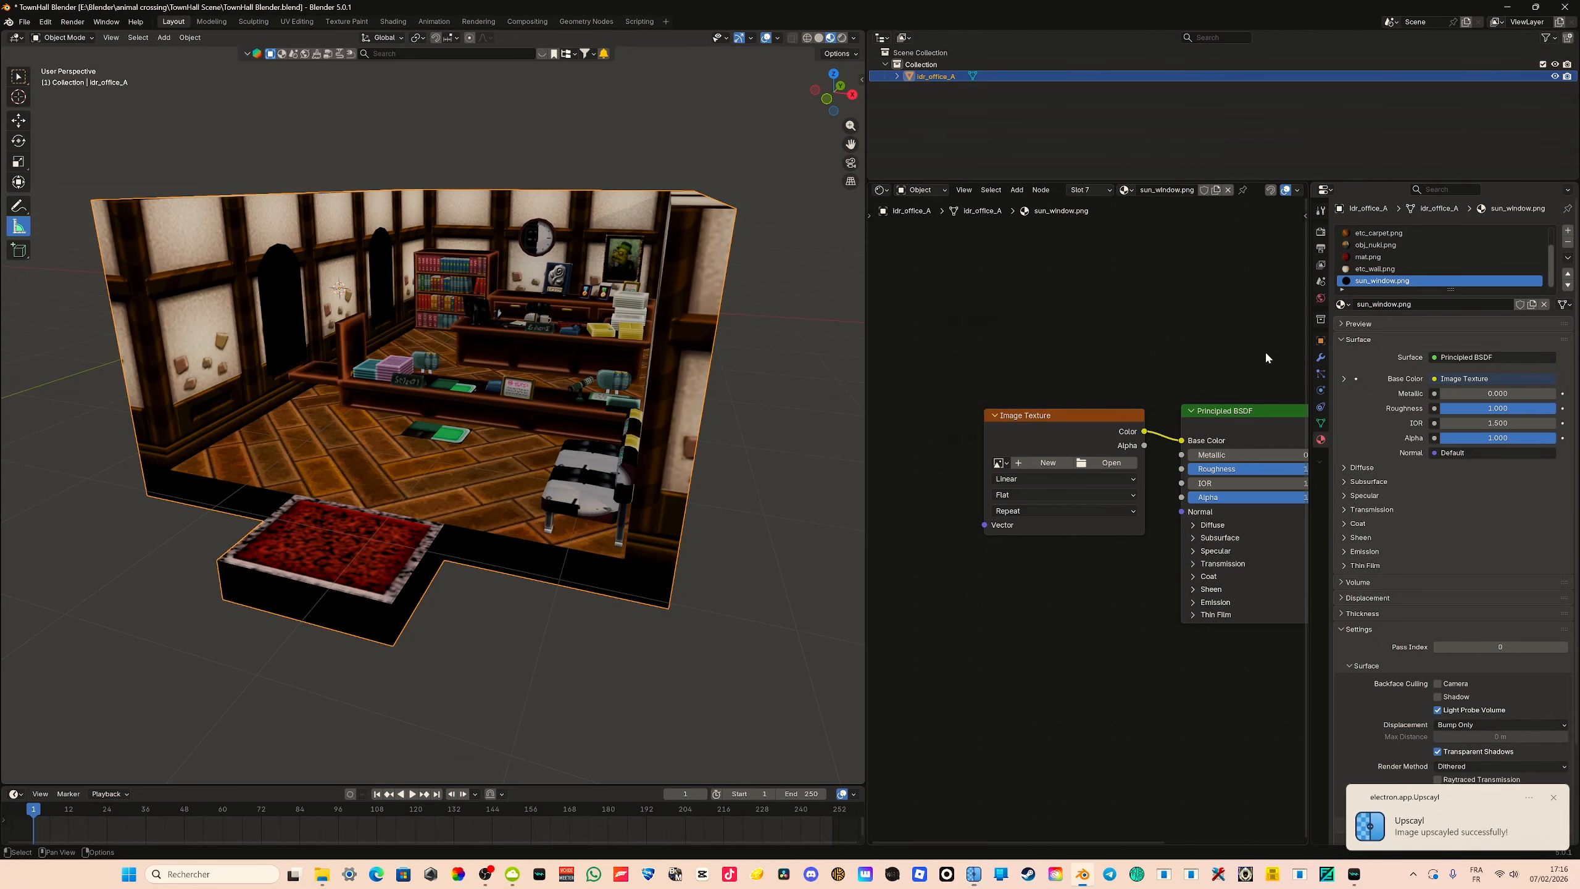
pyautogui.click(1111, 462)
pyautogui.doubleClick(780, 389)
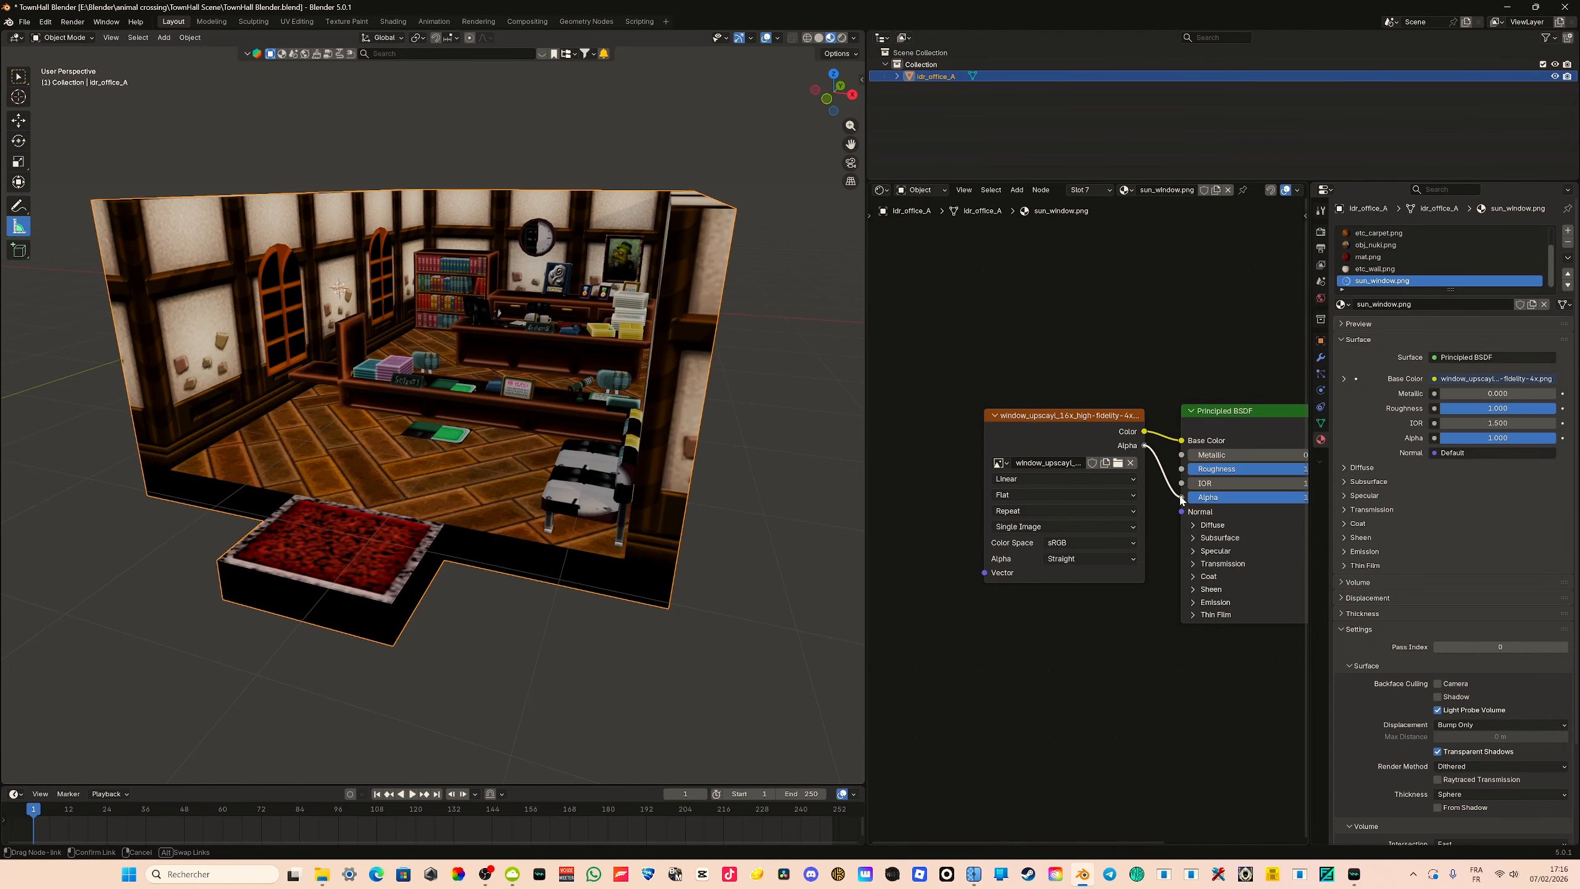
pyautogui.moveTo(1144, 445); pyautogui.dragTo(1181, 497)
# Inspect the windows from outside and inside the office, and save the Blender file
pyautogui.moveTo(432, 406)
pyautogui.mouseDown(button='middle')
pyautogui.moveTo(551, 412)
pyautogui.moveTo(415, 422)
pyautogui.mouseUp(button='middle')
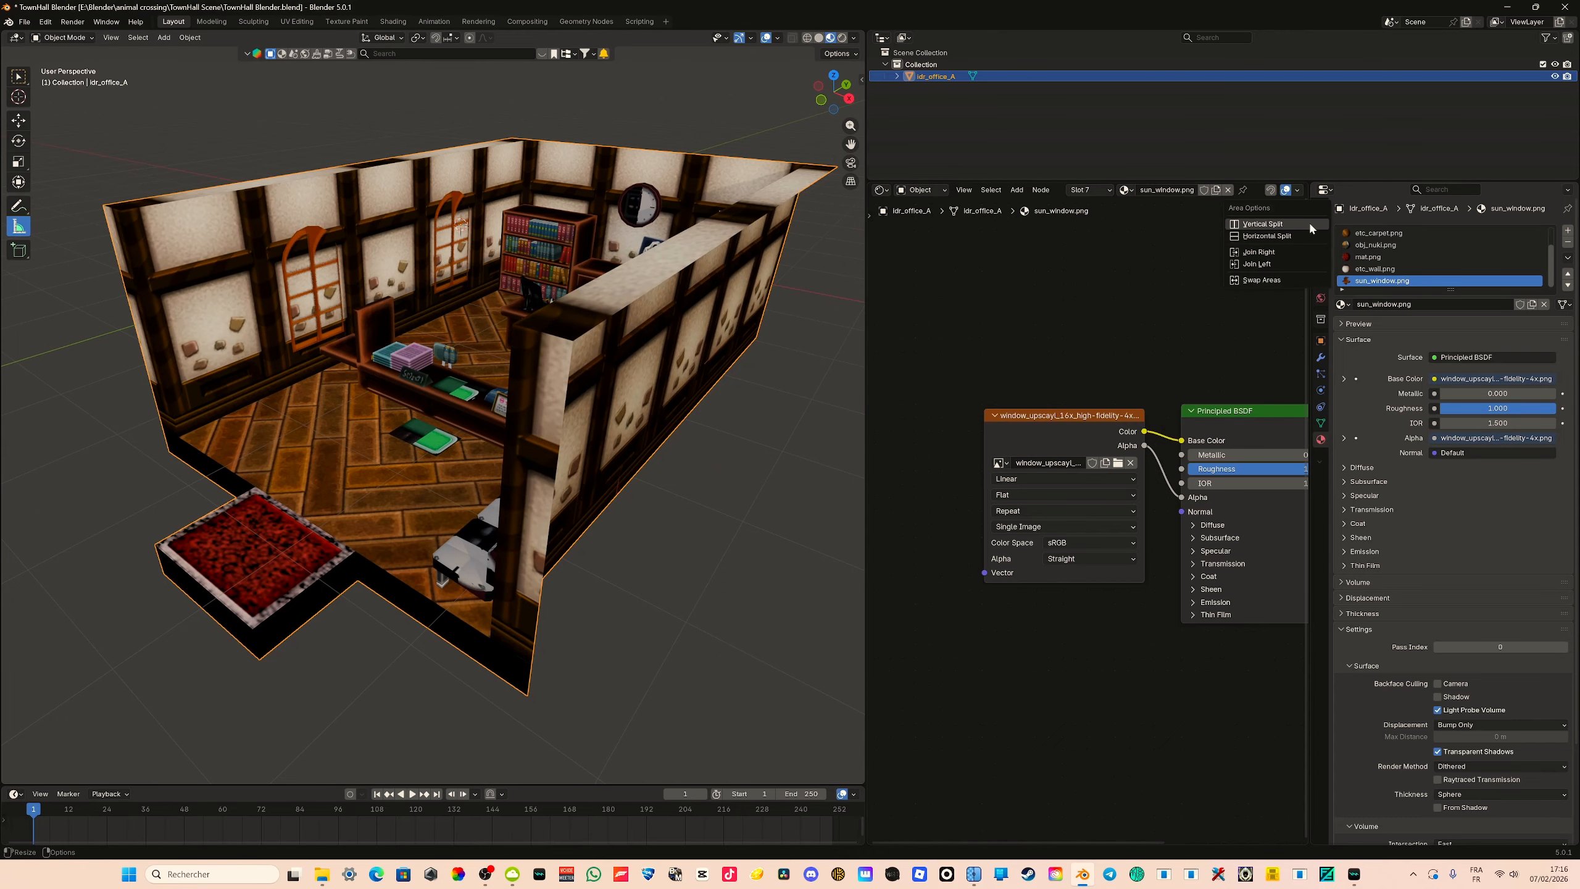
pyautogui.moveTo(479, 341); pyautogui.dragTo(462, 343, button='middle')
pyautogui.moveTo(538, 340); pyautogui.dragTo(558, 503, button='middle')
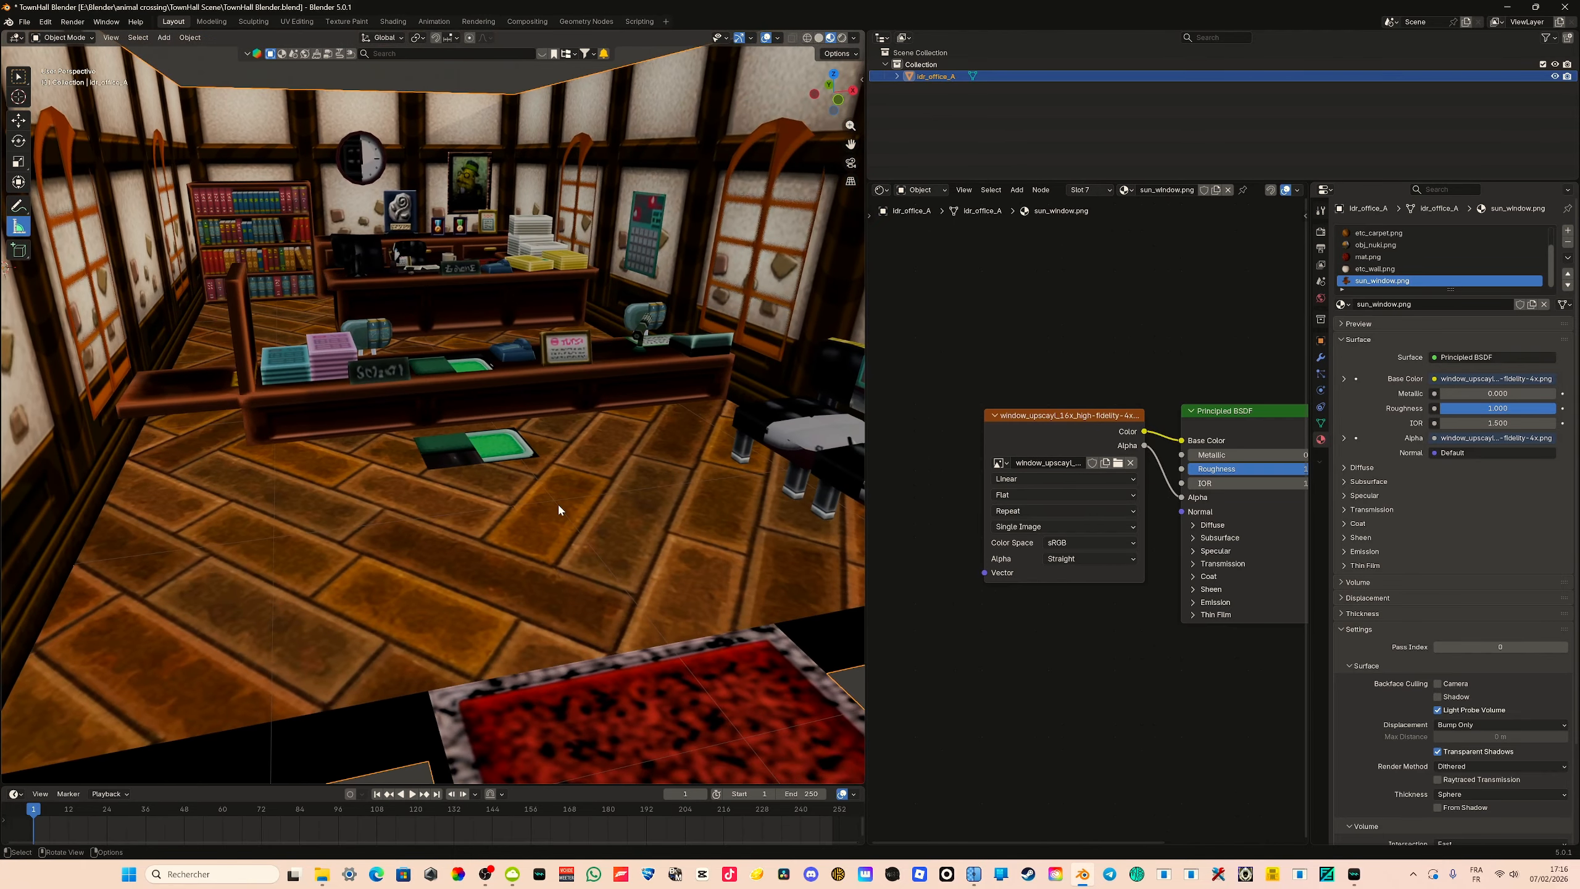
pyautogui.keyDown('shift'); pyautogui.moveTo(681, 425); pyautogui.dragTo(656, 435, button='middle'); pyautogui.keyUp('shift')
pyautogui.hotkey('ctrl', 's')
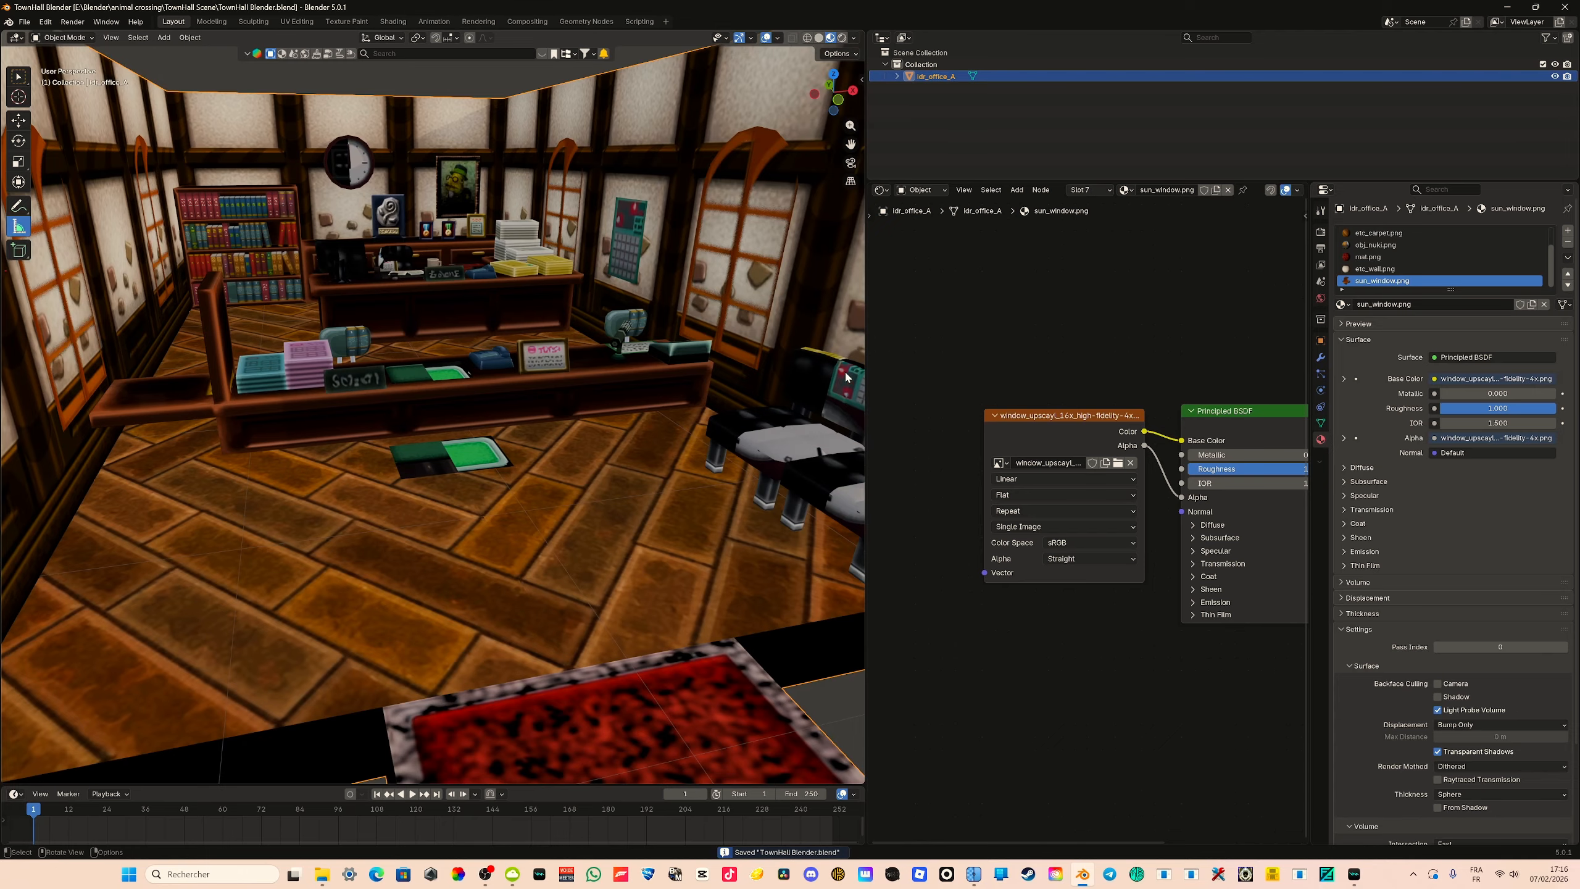
# Show the 3DS UV Tool options in the 3D viewport's sidebar
pyautogui.press('n')
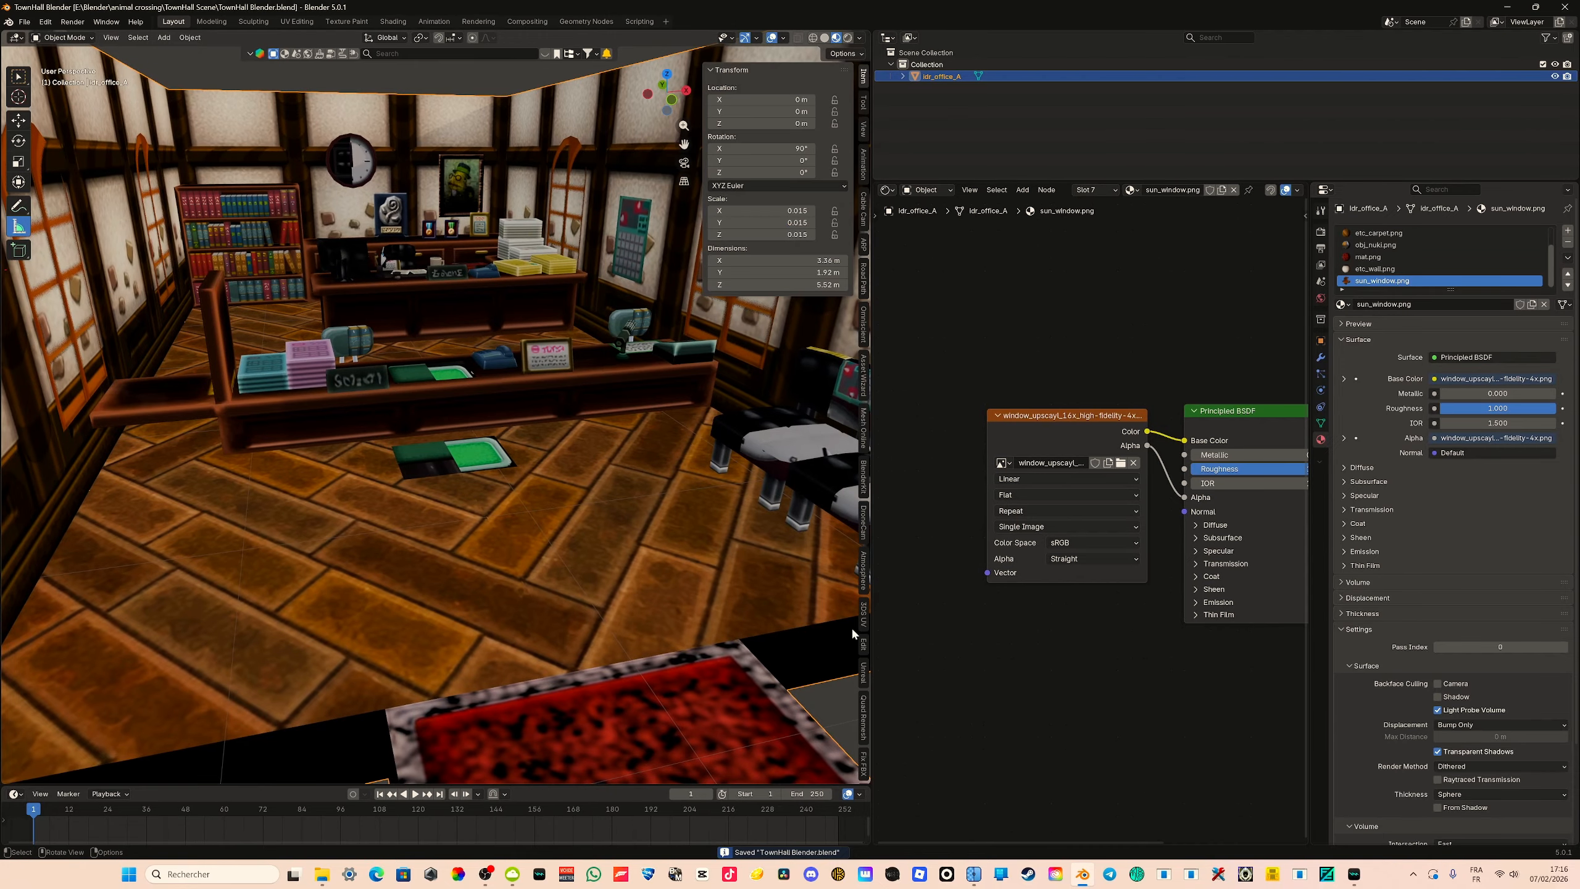
pyautogui.click(864, 614)
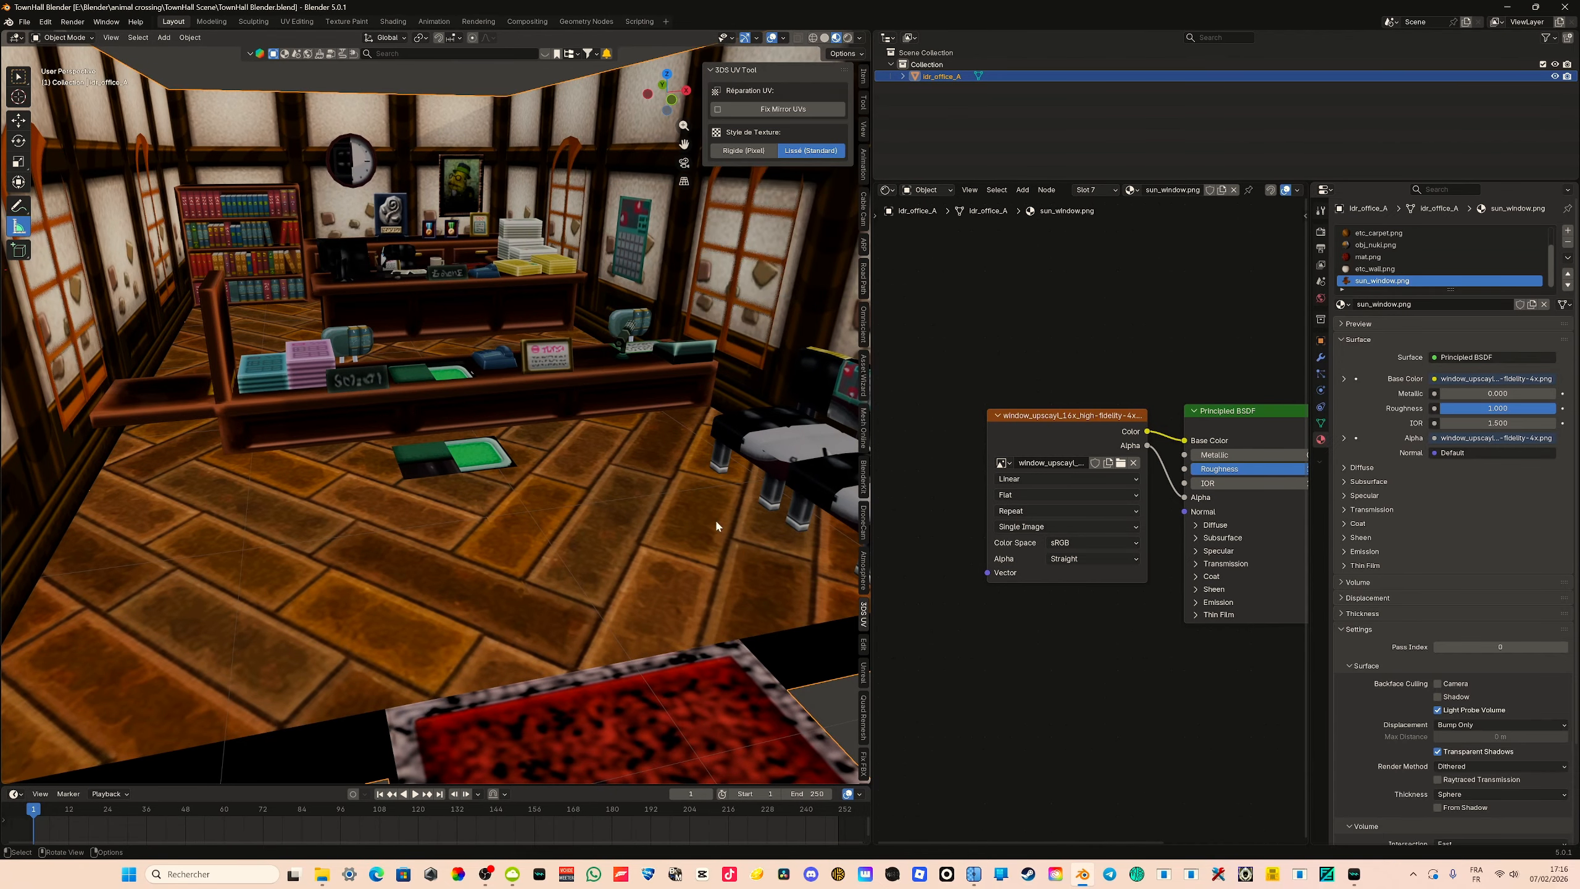
pyautogui.scroll(-3, 715, 519)
pyautogui.keyDown('shift'); pyautogui.moveTo(644, 447); pyautogui.dragTo(619, 503, button='middle'); pyautogui.keyUp('shift')
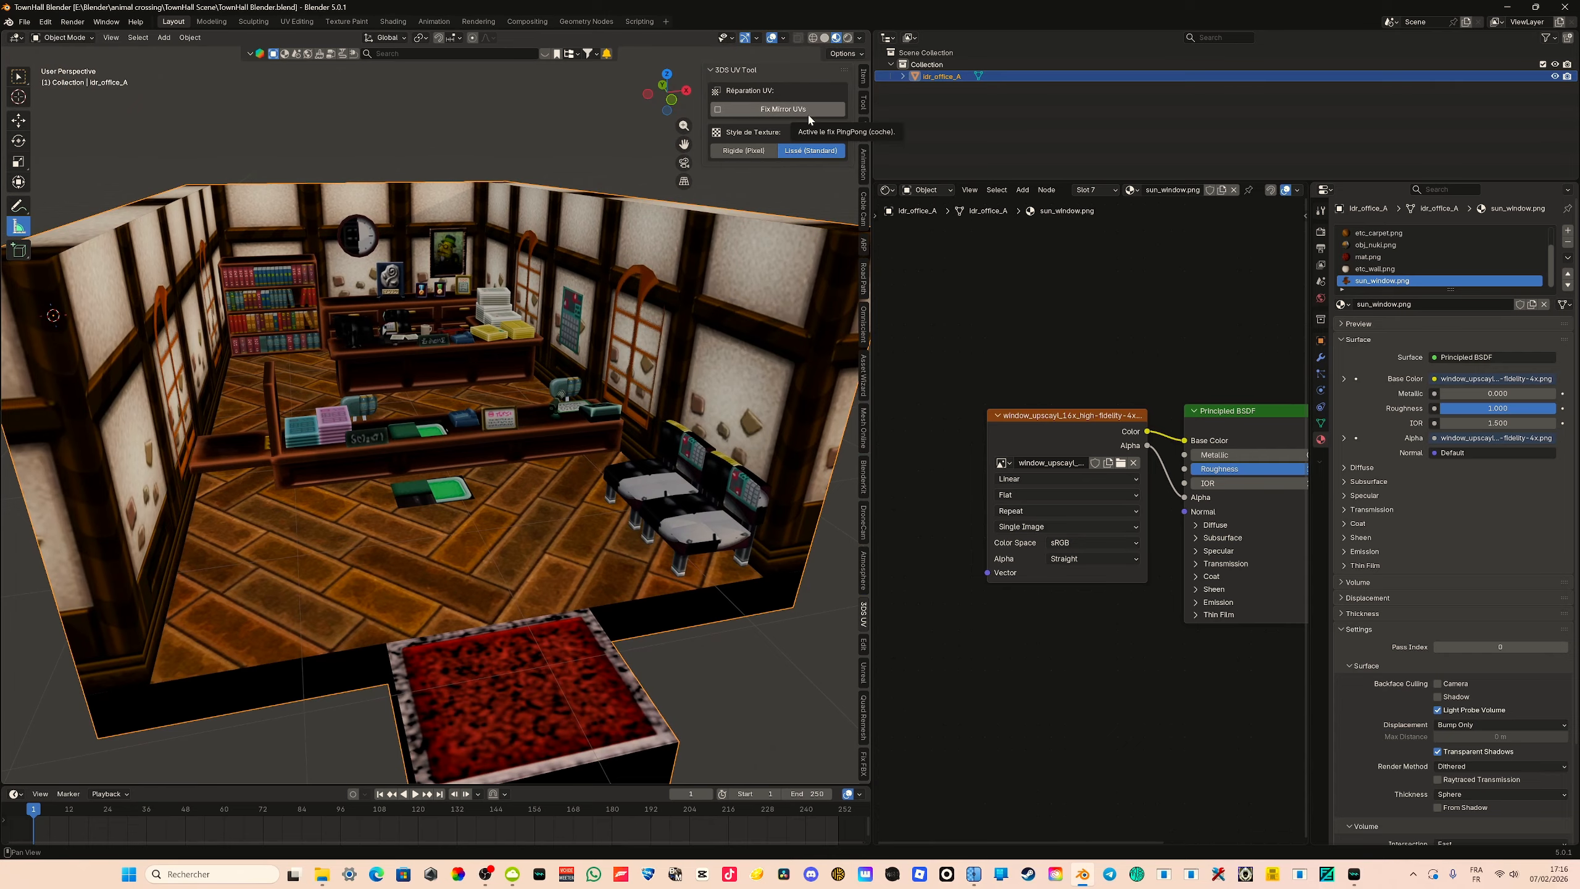
pyautogui.moveTo(471, 355); pyautogui.dragTo(484, 402, button='middle')
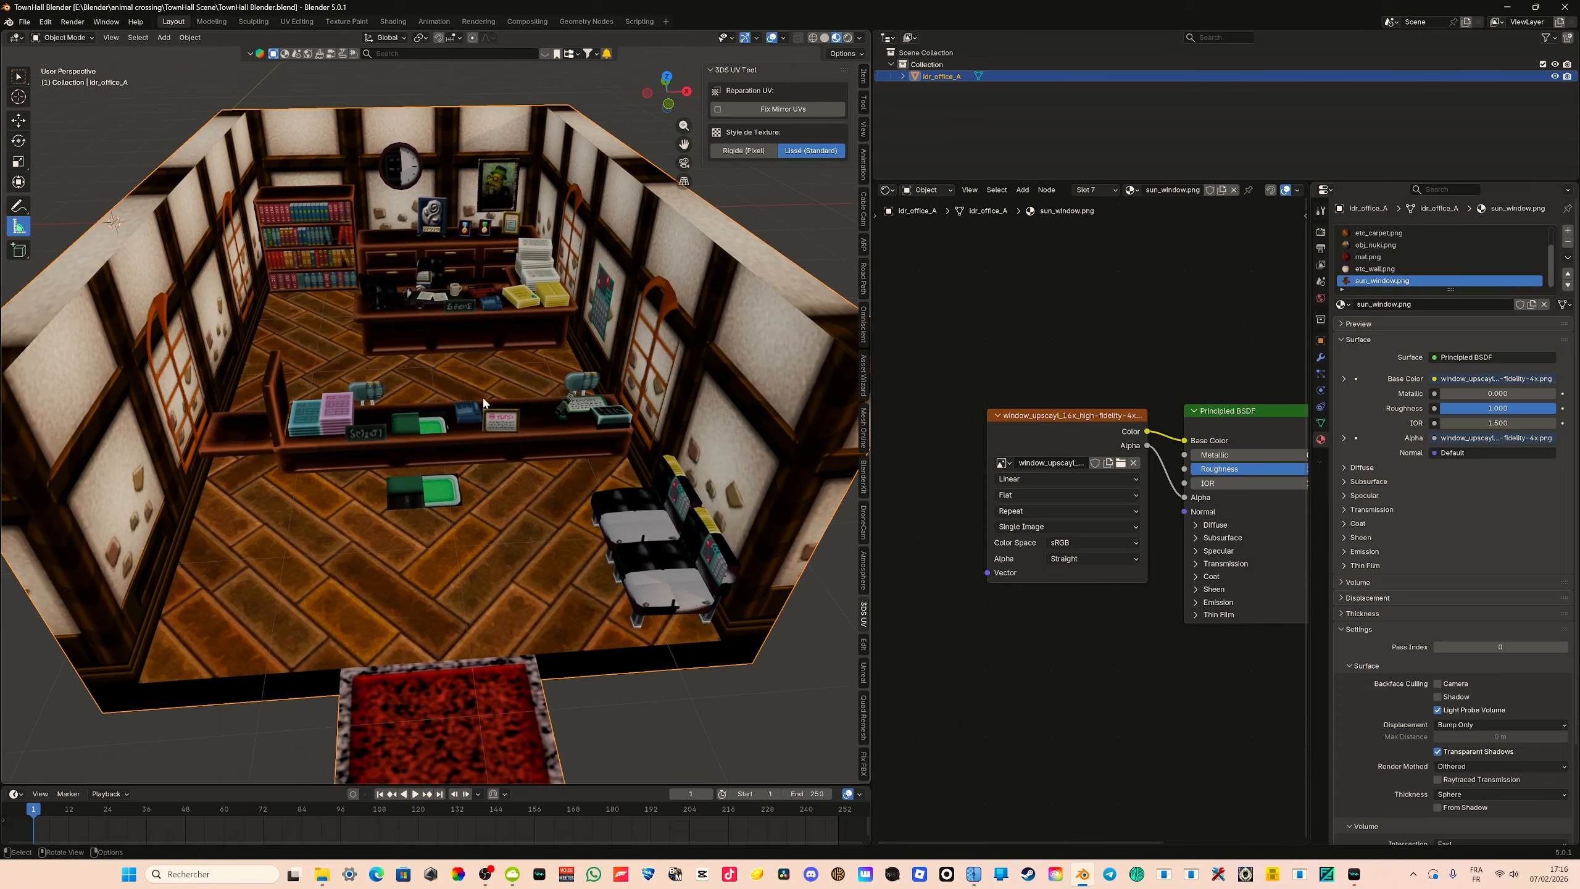
# Examine the green trays on the counter and floor, the clock, windows and chairs for mirrored-texture errors
pyautogui.scroll(8, 476, 405)
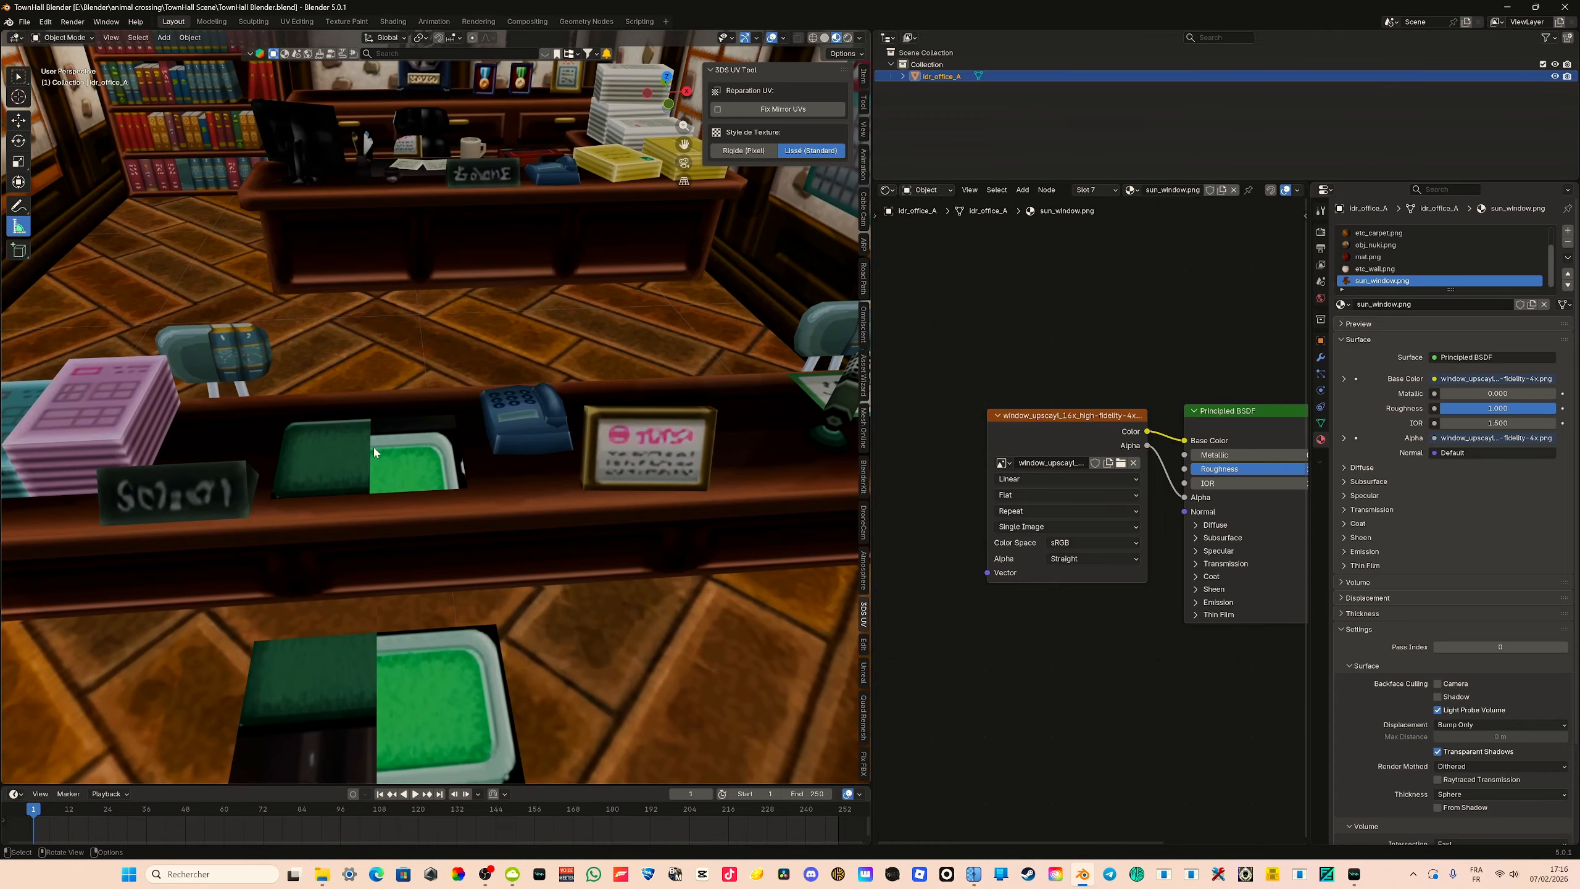
pyautogui.scroll(3, 423, 437)
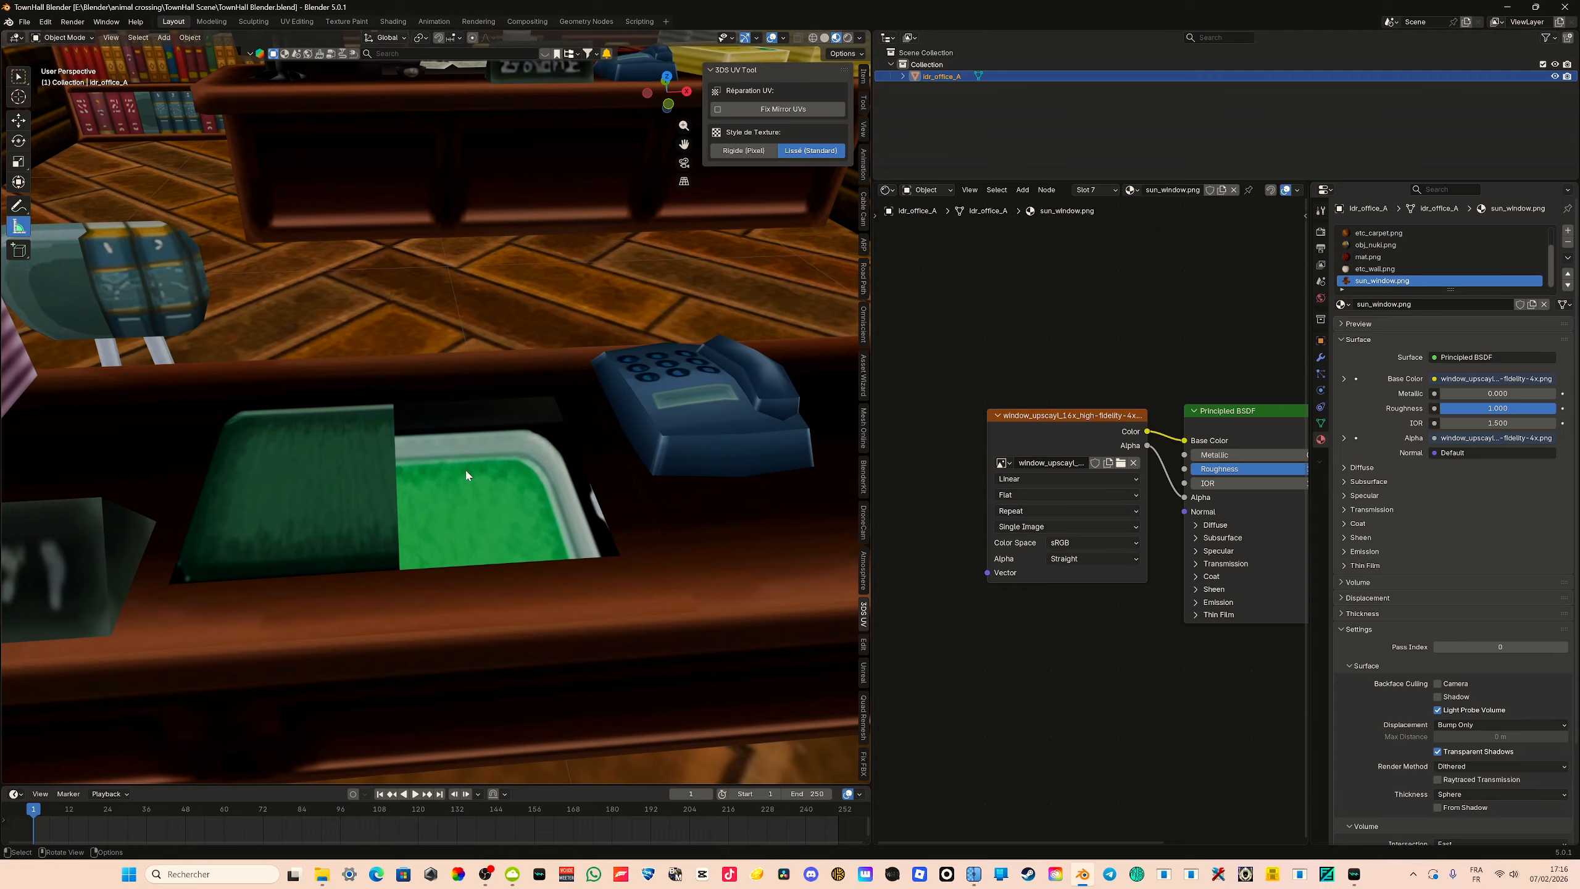
pyautogui.scroll(-5, 468, 475)
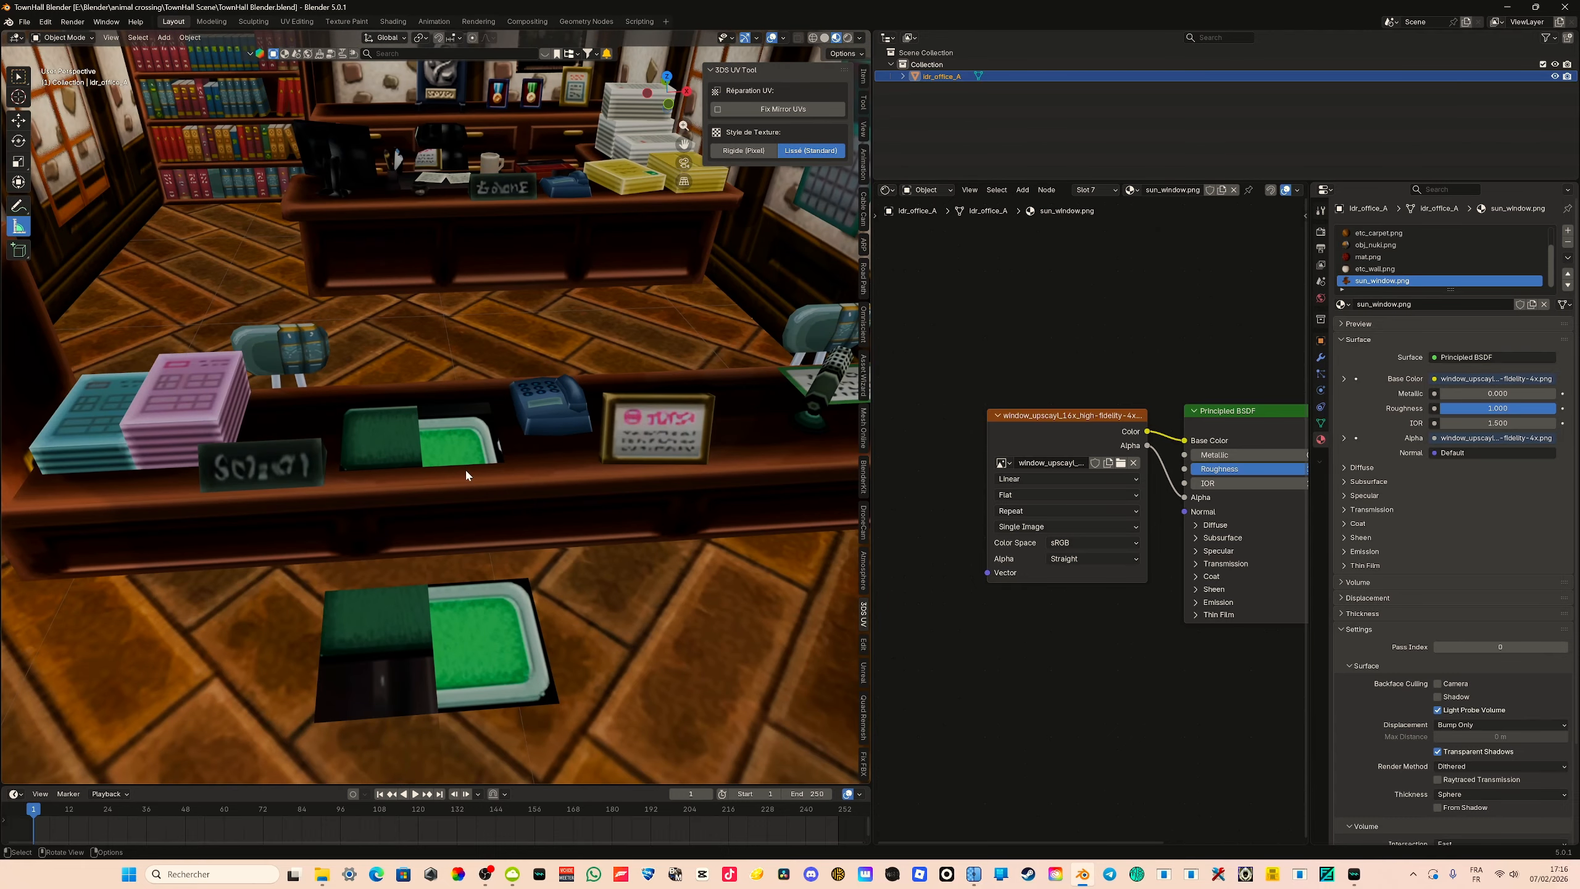
pyautogui.scroll(-9, 468, 472)
pyautogui.scroll(4, 471, 444)
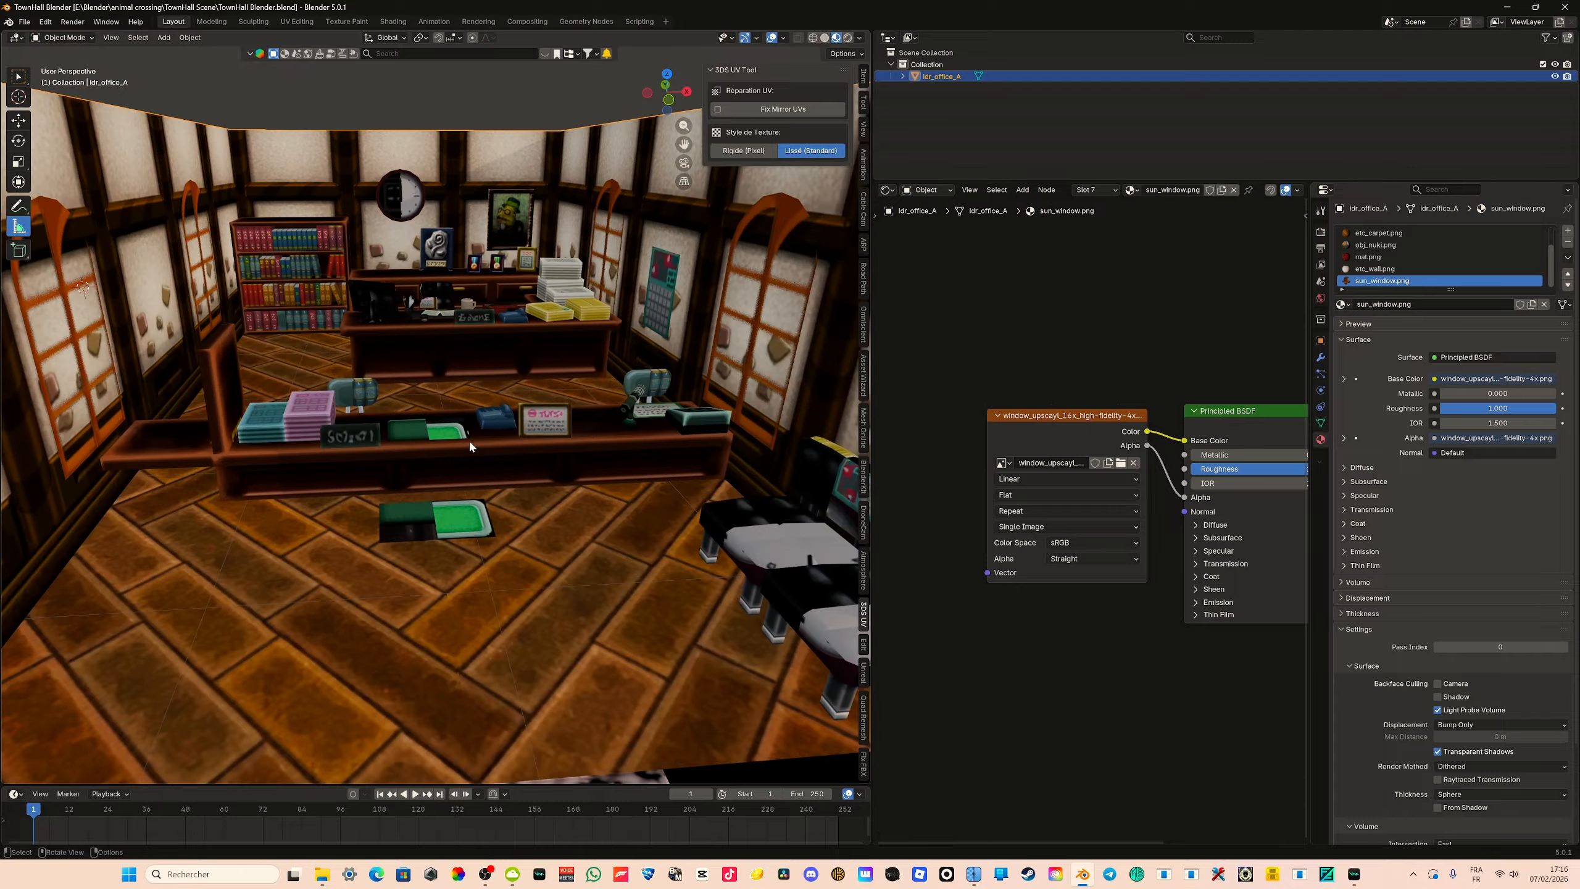
pyautogui.moveTo(471, 444); pyautogui.dragTo(553, 380, button='middle')
pyautogui.scroll(-3, 461, 418)
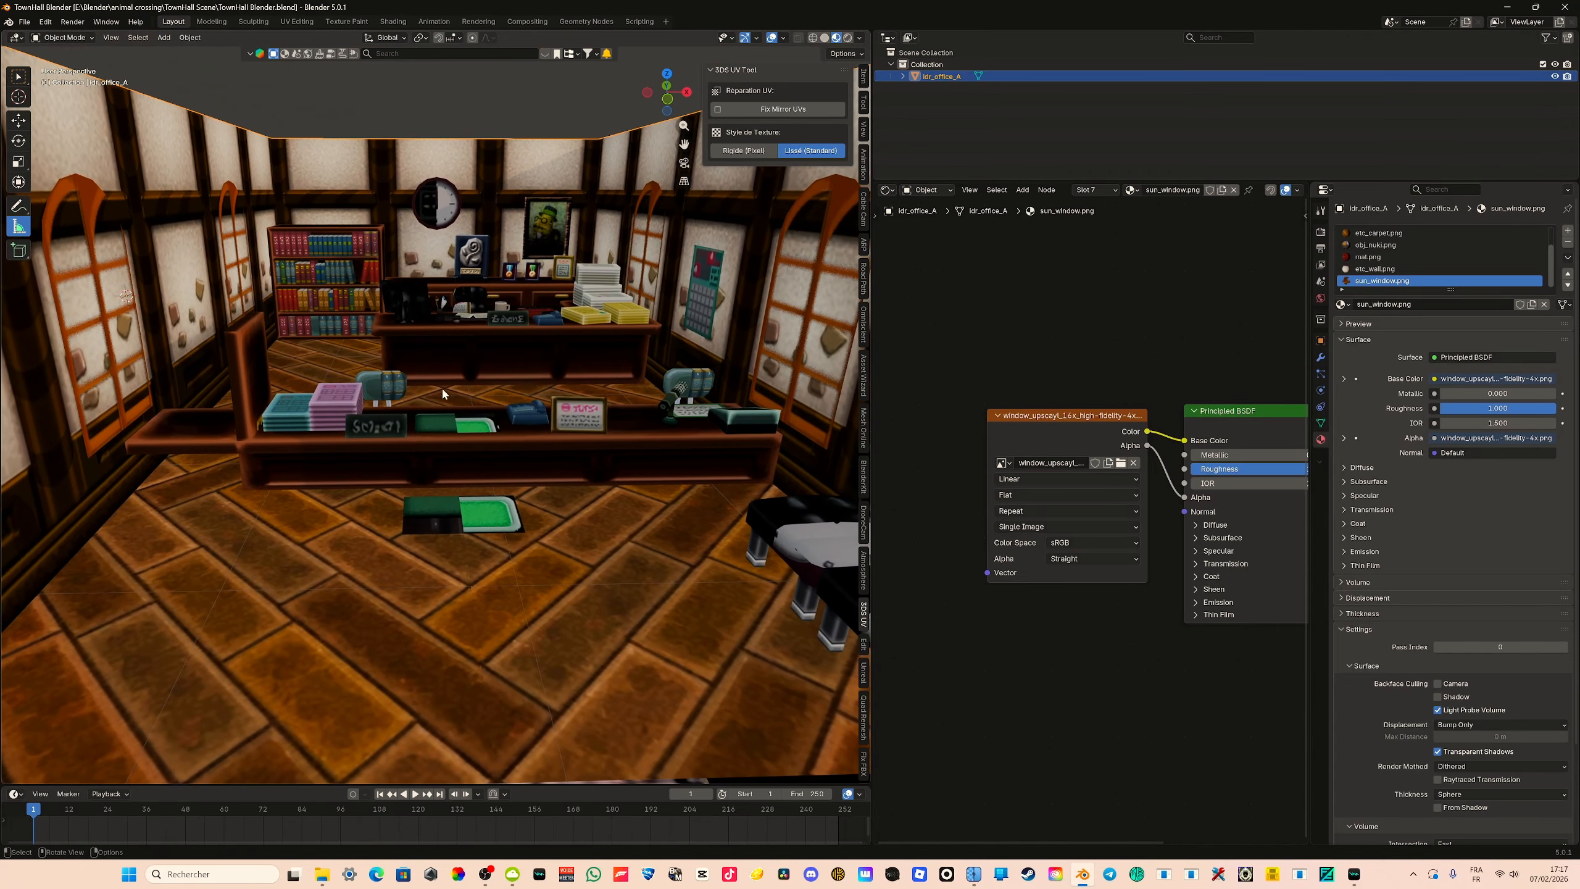
pyautogui.scroll(-3, 559, 358)
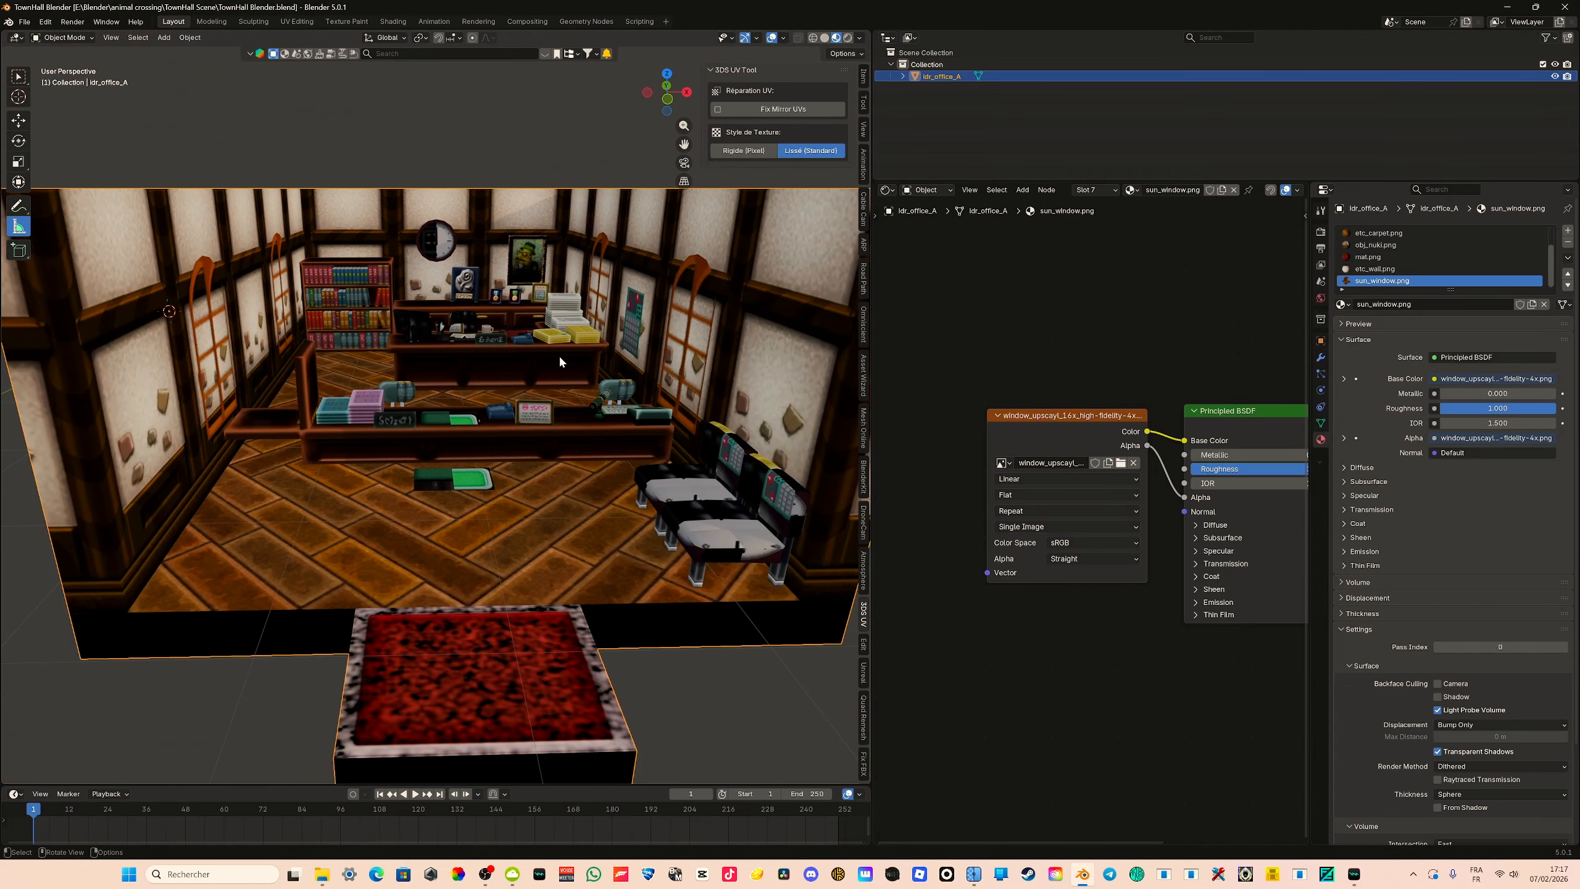
# Compare the Rigide (Pixel) texture style with Lissé (Standard), keep Lissé, and enable Fix Mirror UVs
pyautogui.click(745, 150)
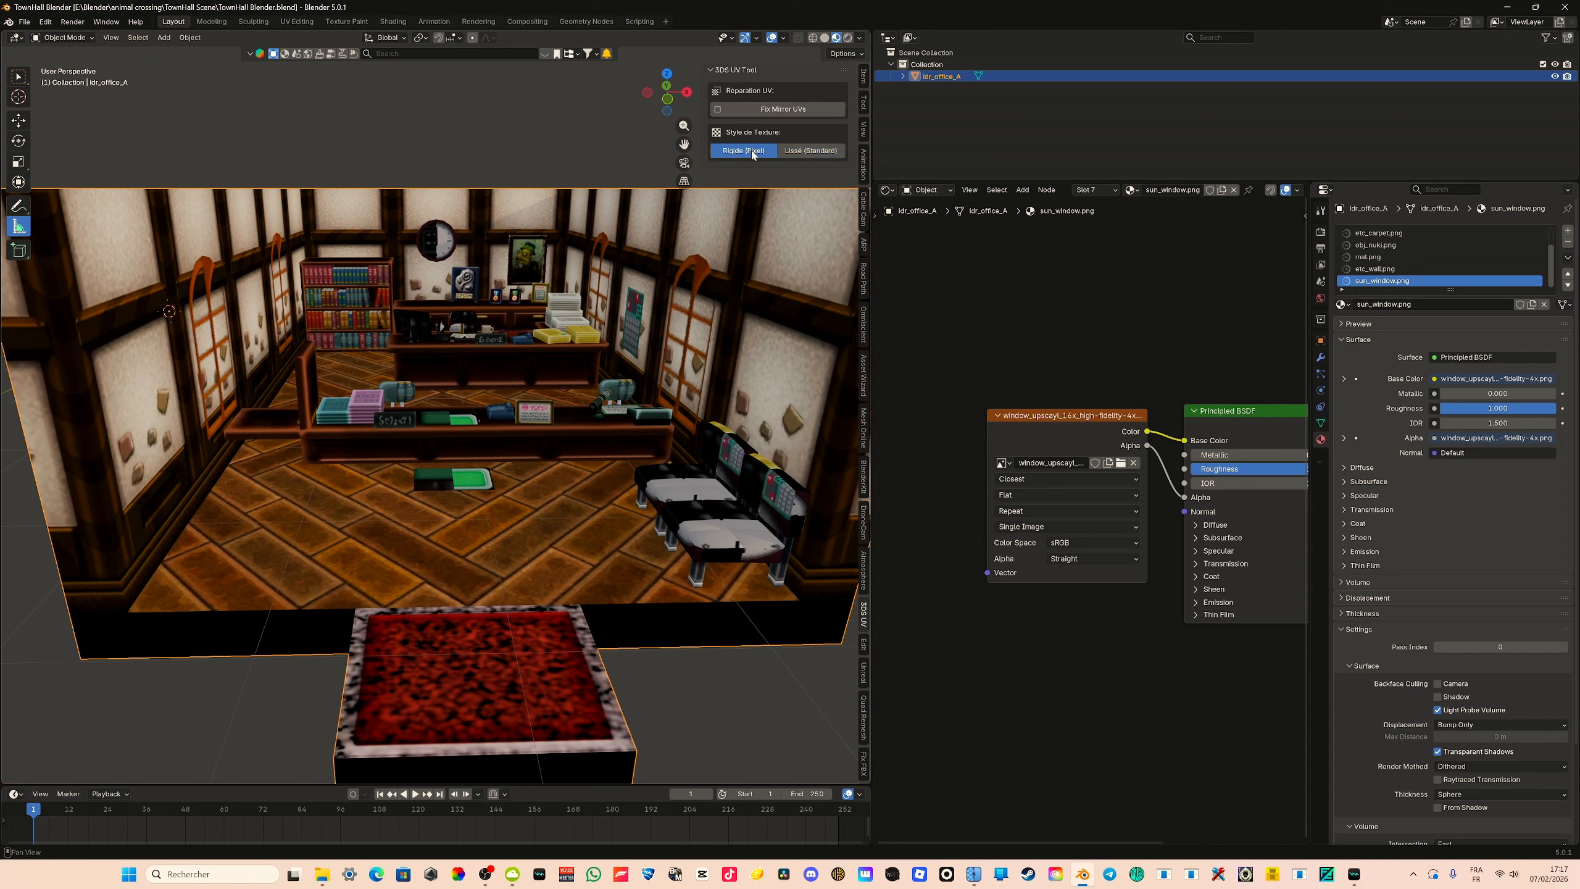
pyautogui.click(810, 150)
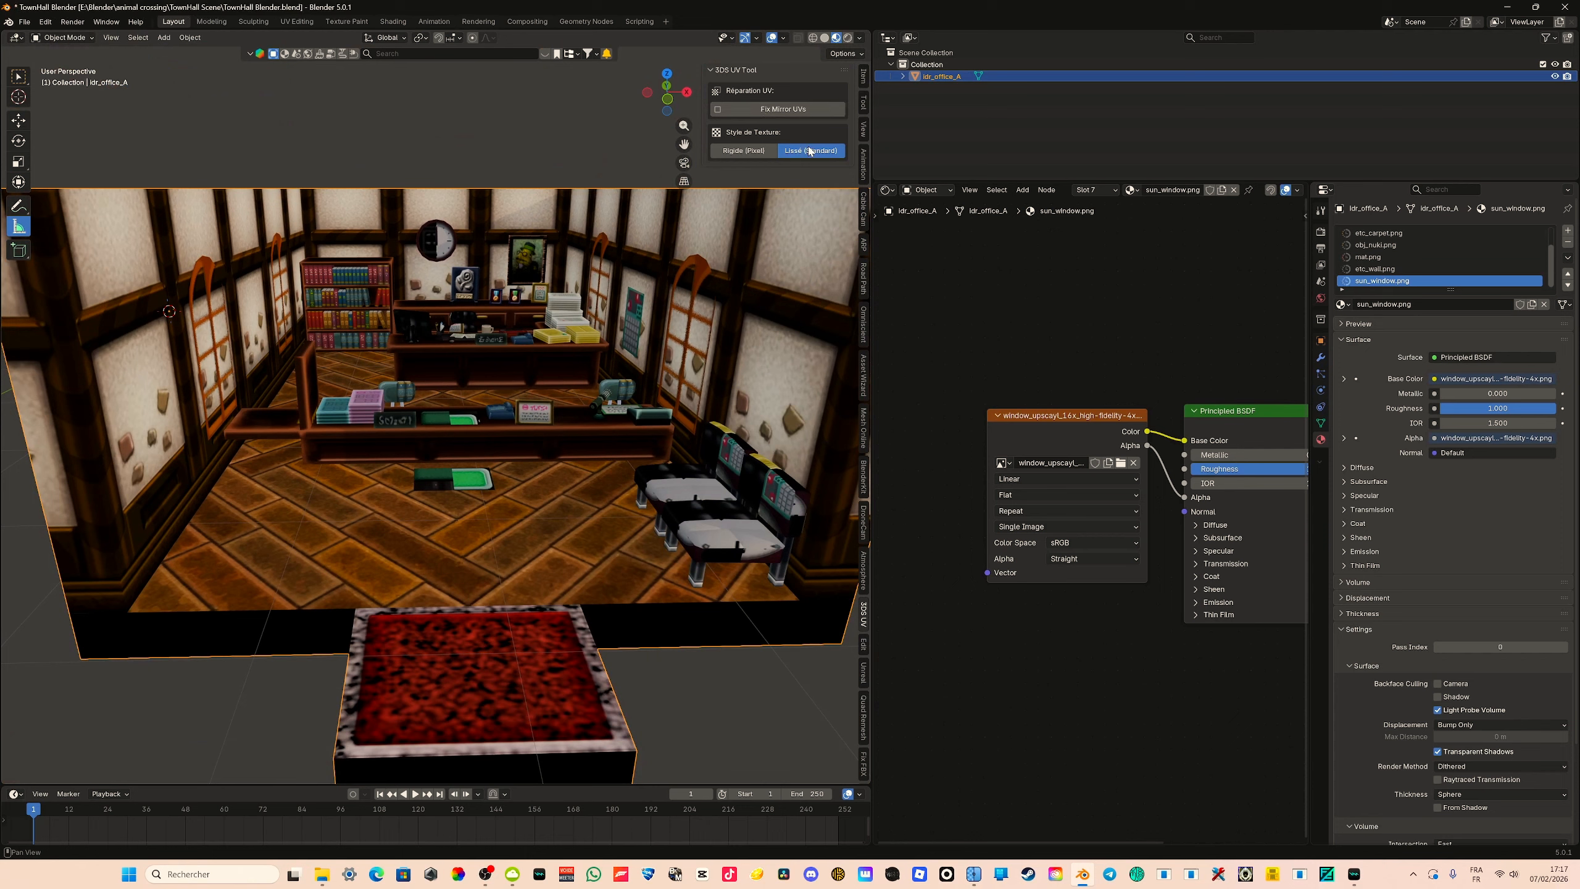
pyautogui.click(752, 114)
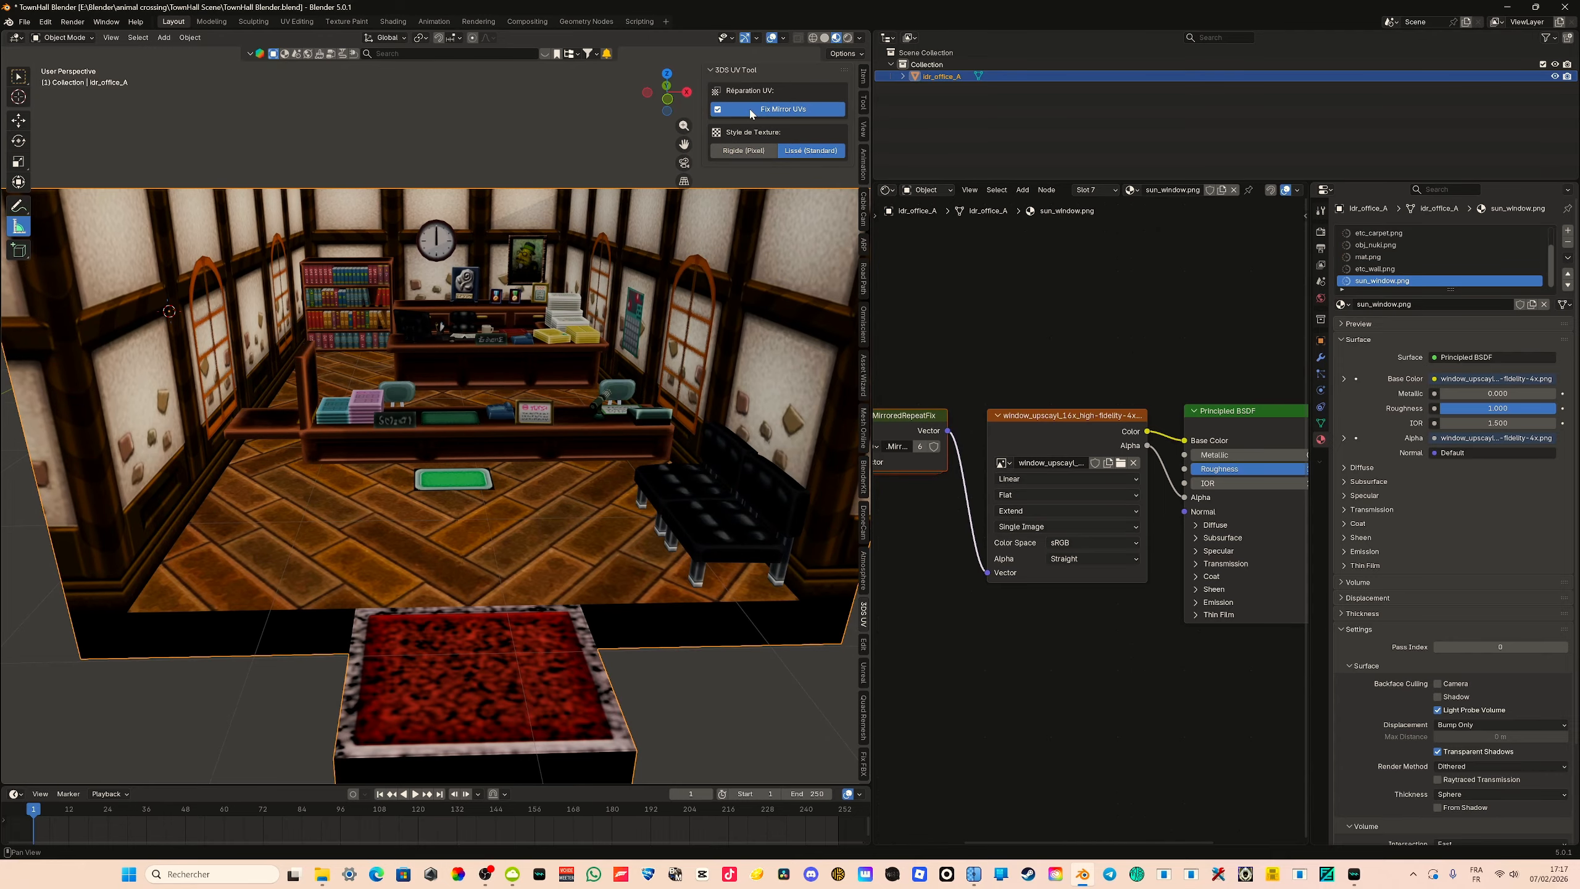
# Toggle Fix Mirror UVs off and on repeatedly to compare the whole office's textures, leaving it enabled
pyautogui.click(752, 114)
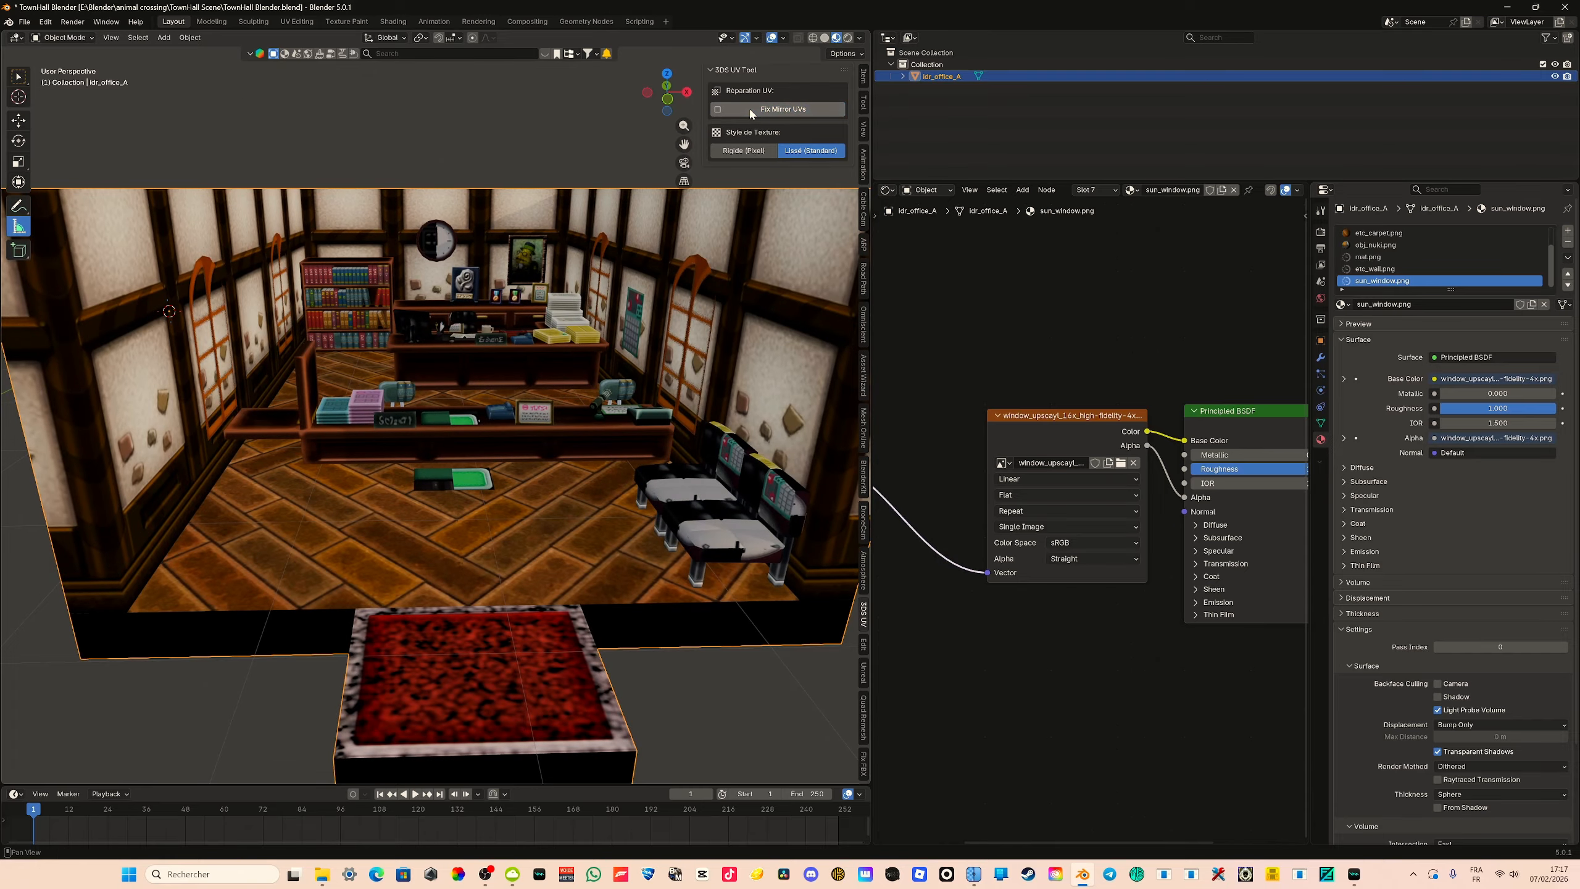
pyautogui.click(752, 114)
pyautogui.click(751, 113)
pyautogui.click(752, 114)
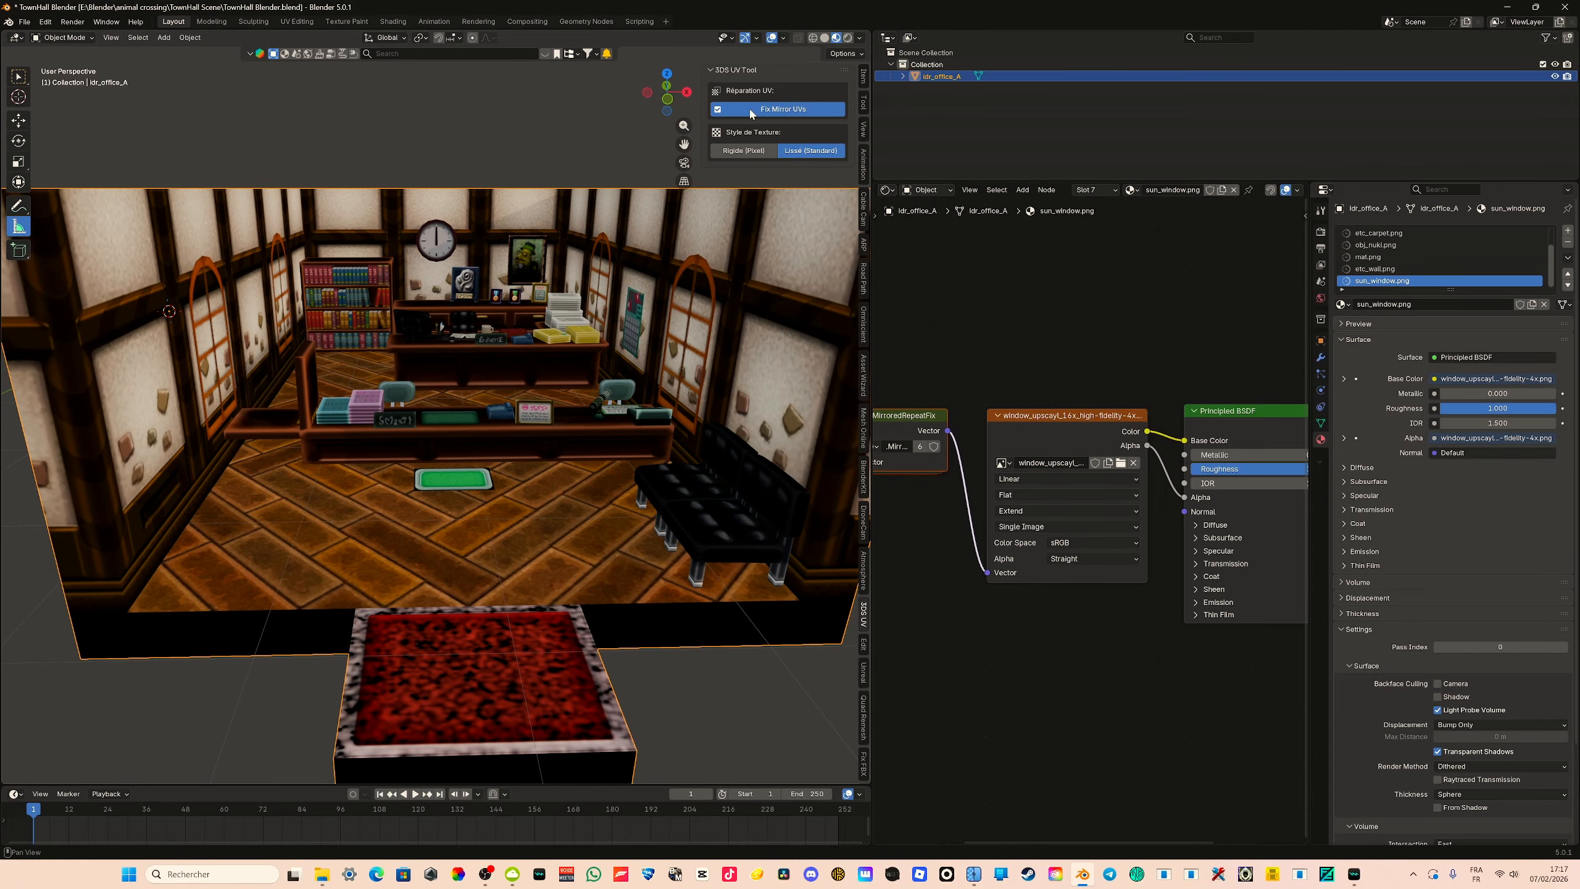
pyautogui.click(752, 114)
pyautogui.click(752, 113)
pyautogui.click(752, 114)
pyautogui.click(752, 113)
pyautogui.click(752, 113)
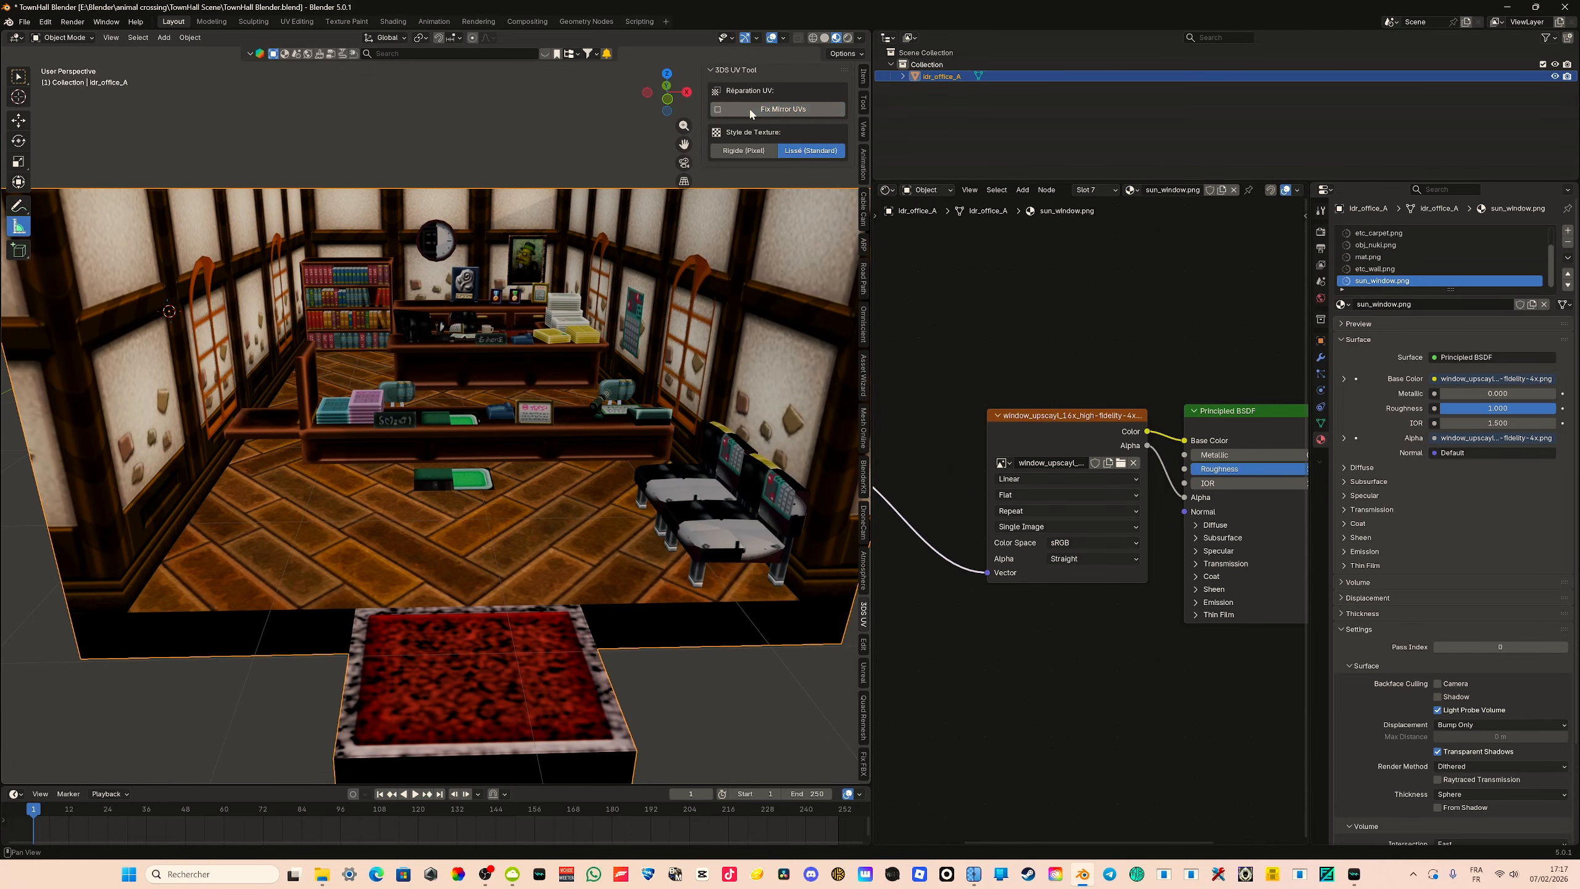
pyautogui.click(752, 113)
# Compare the counter and green trays up close with Fix Mirror UVs off and on, ending with it enabled
pyautogui.moveTo(598, 268); pyautogui.dragTo(660, 317, button='middle')
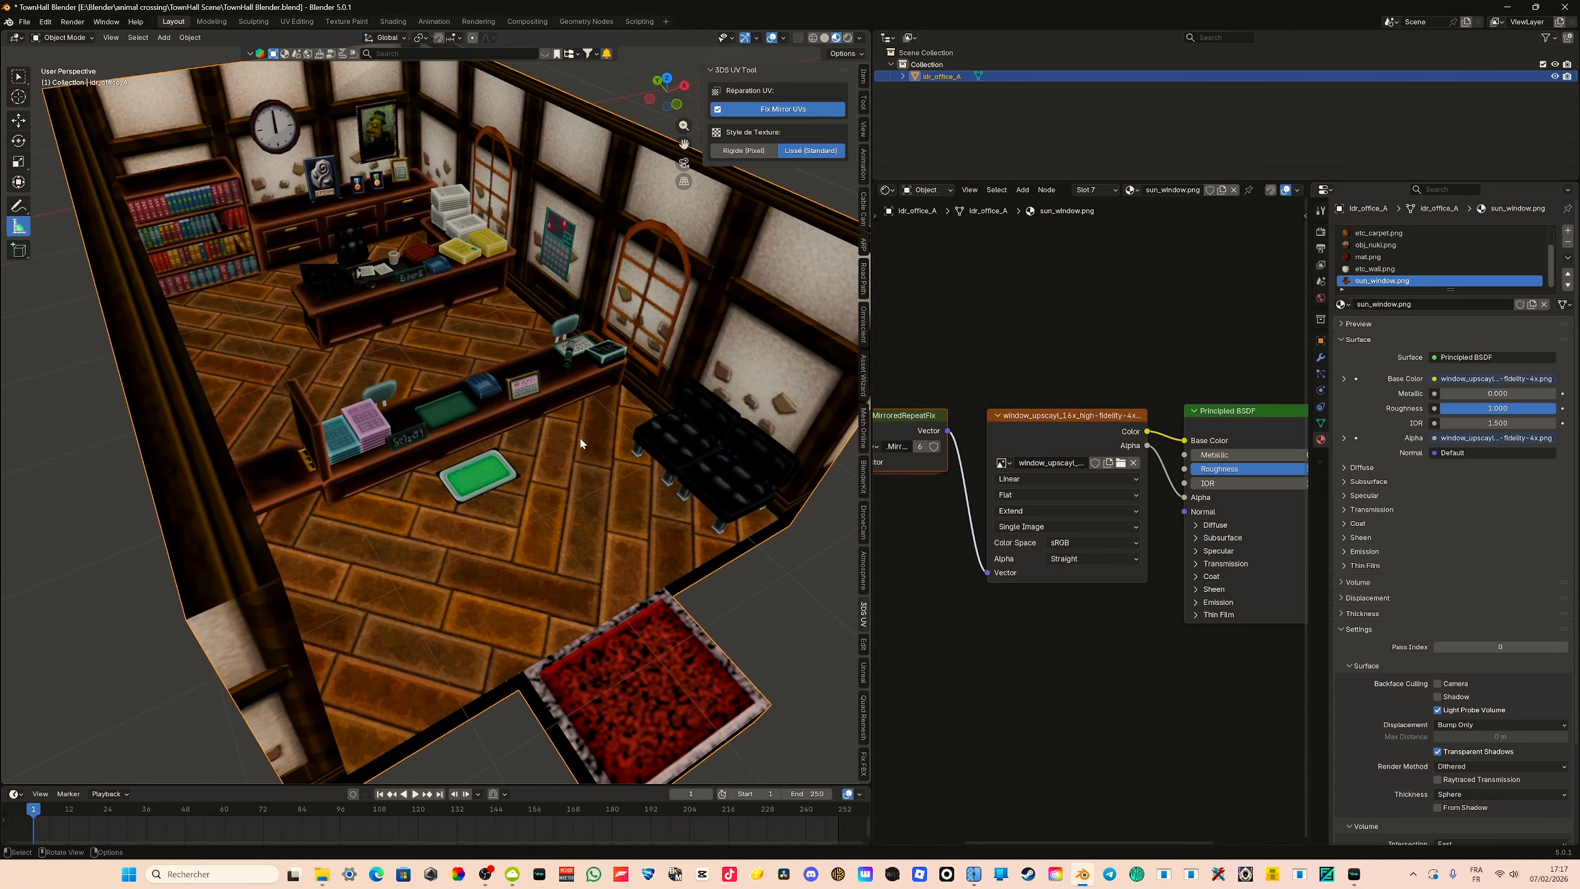
pyautogui.scroll(6, 659, 317)
pyautogui.click(835, 110)
pyautogui.click(834, 110)
pyautogui.click(834, 109)
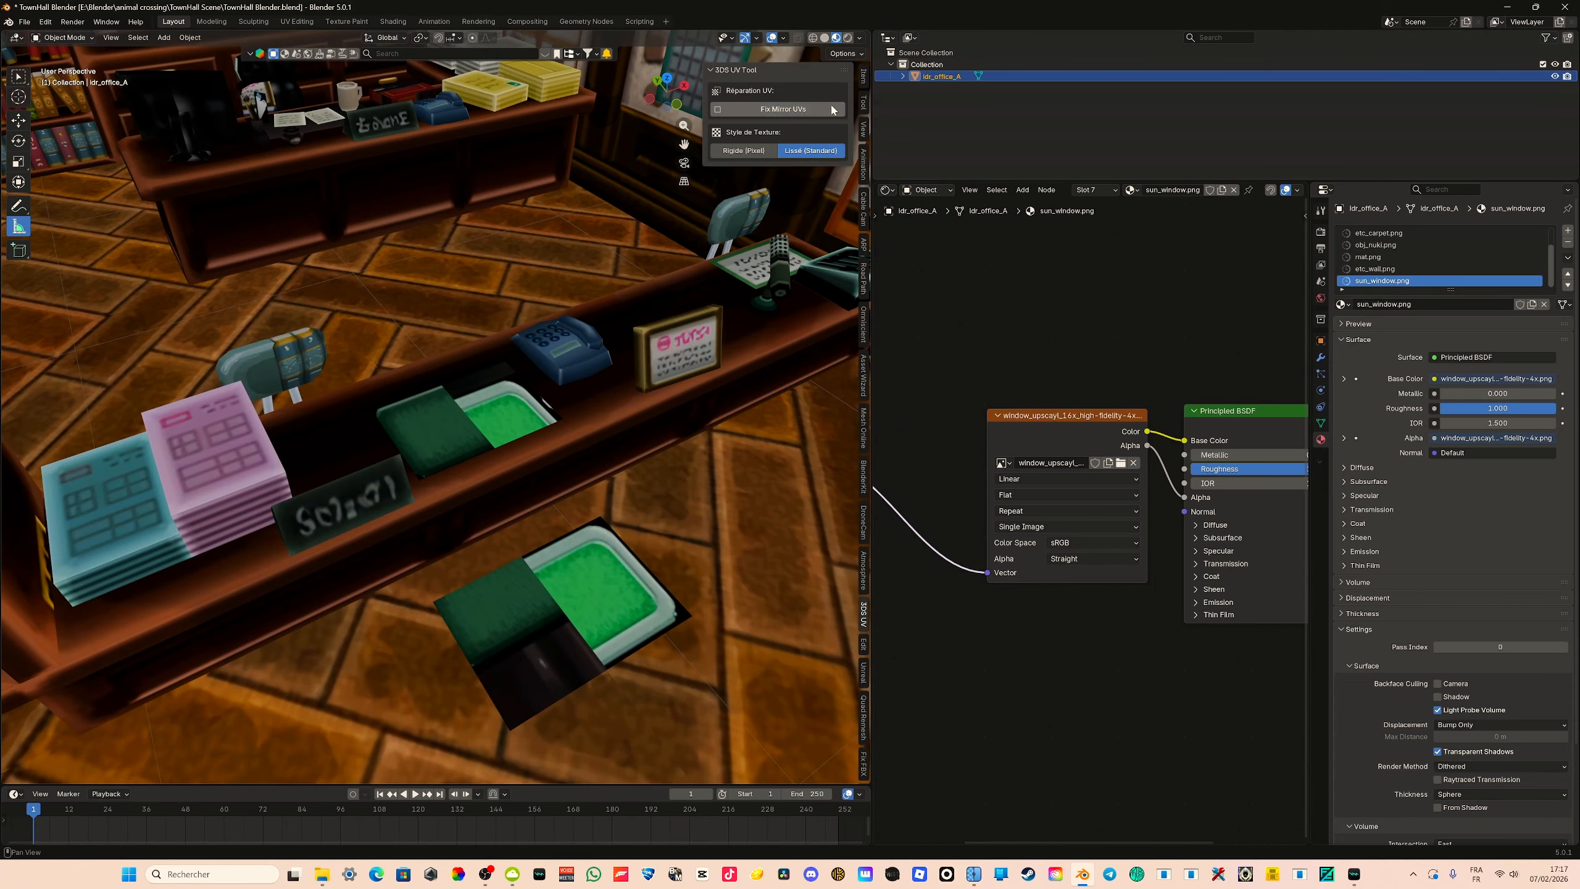
pyautogui.click(834, 110)
# Inspect the repaired counter objects and the floor tray's edges up close, and save the Blender file
pyautogui.scroll(-6, 598, 359)
pyautogui.moveTo(596, 355); pyautogui.dragTo(555, 306, button='middle')
pyautogui.scroll(5, 555, 374)
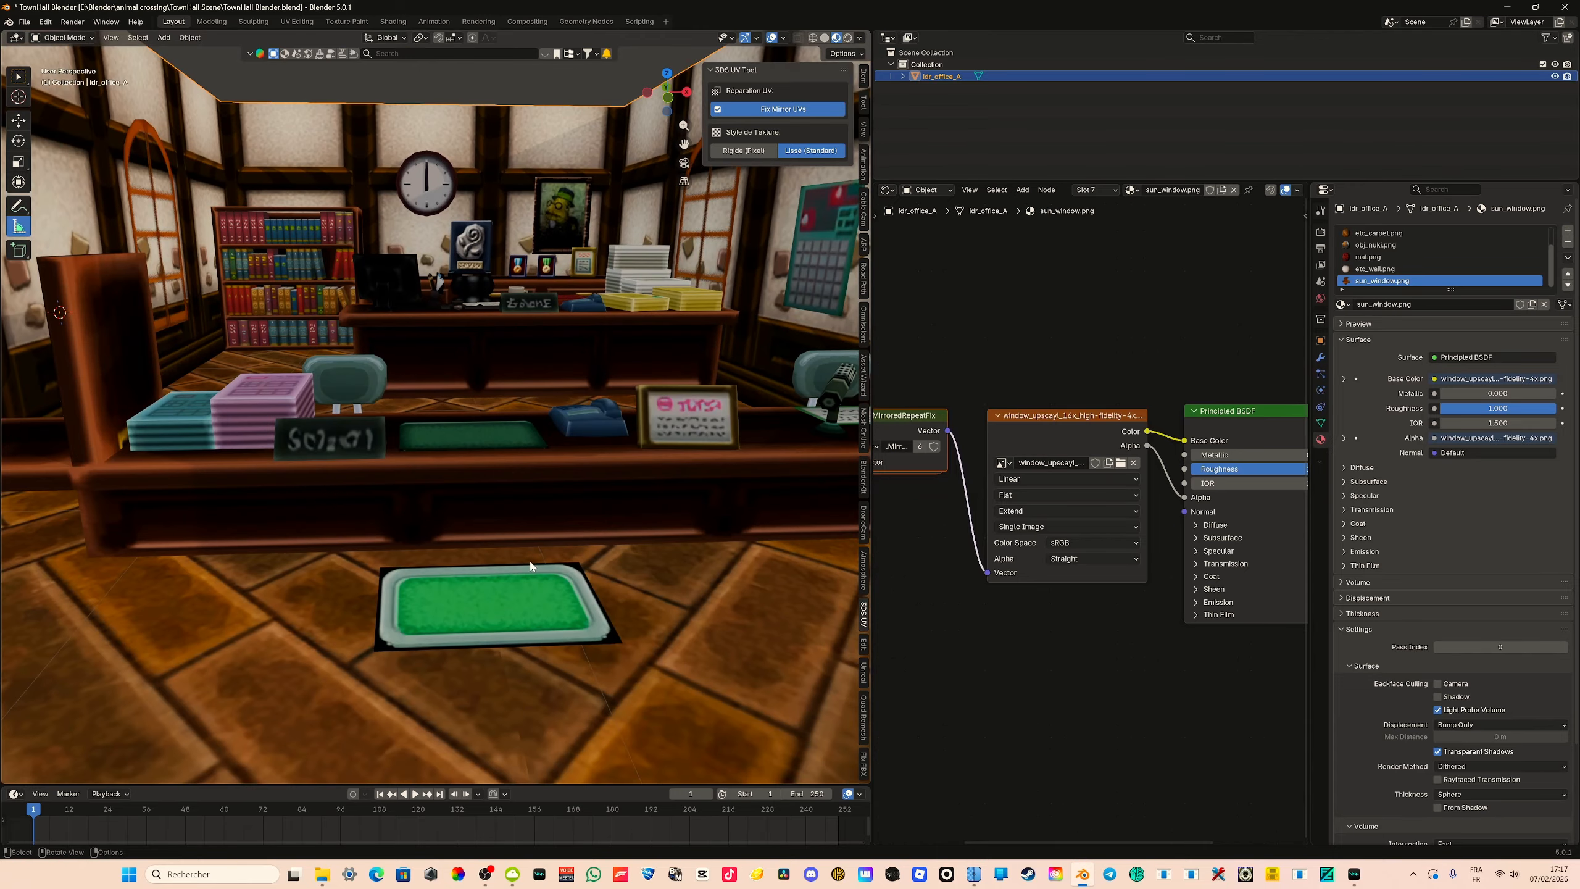
pyautogui.moveTo(532, 565); pyautogui.dragTo(560, 568, button='middle')
pyautogui.keyDown('shift'); pyautogui.moveTo(560, 568); pyautogui.dragTo(473, 431, button='middle'); pyautogui.keyUp('shift')
pyautogui.scroll(5, 497, 473)
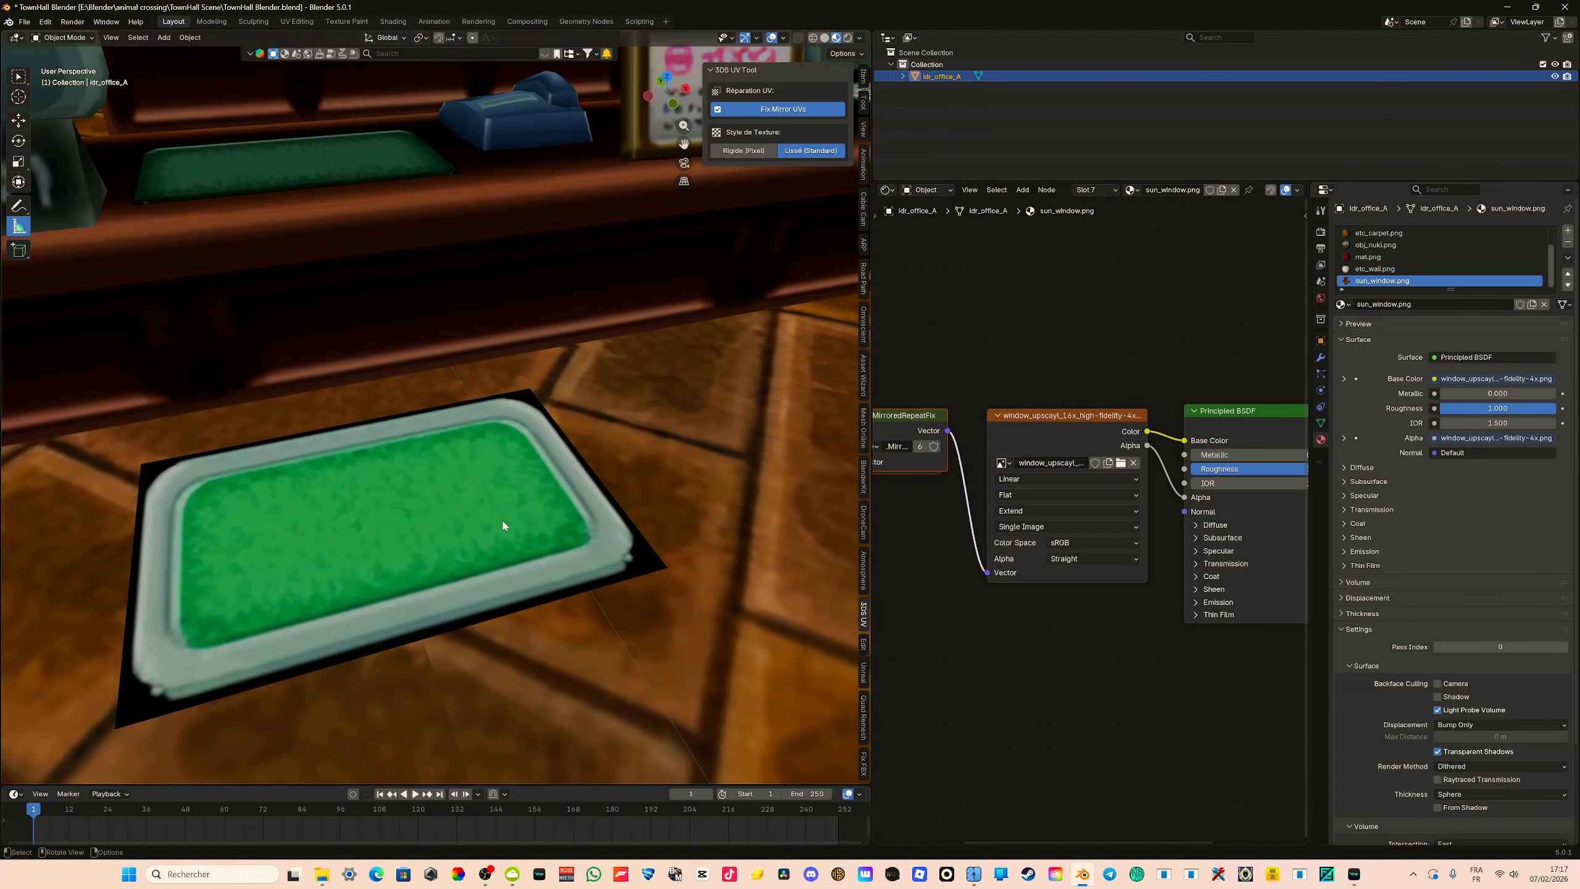
pyautogui.scroll(-6, 503, 525)
pyautogui.hotkey('ctrl', 's')
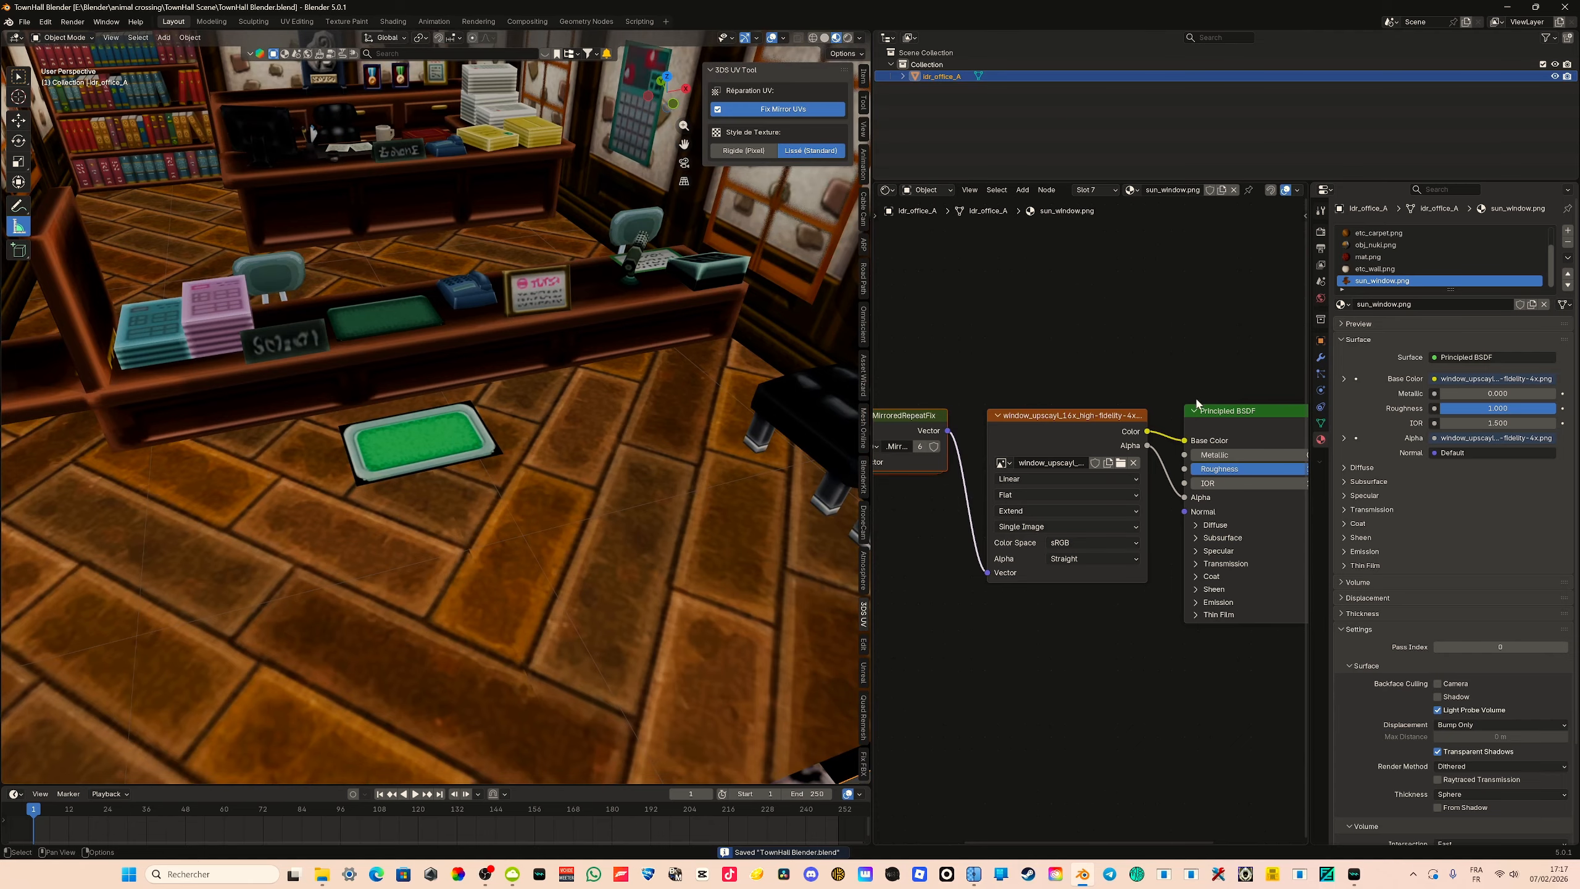
# Pick the floor tray's face to reach the obj_nuki.png material and link its image texture's Alpha to the Principled BSDF's Alpha
pyautogui.scroll(-6, 596, 466)
pyautogui.scroll(6, 440, 448)
pyautogui.press('Tab')
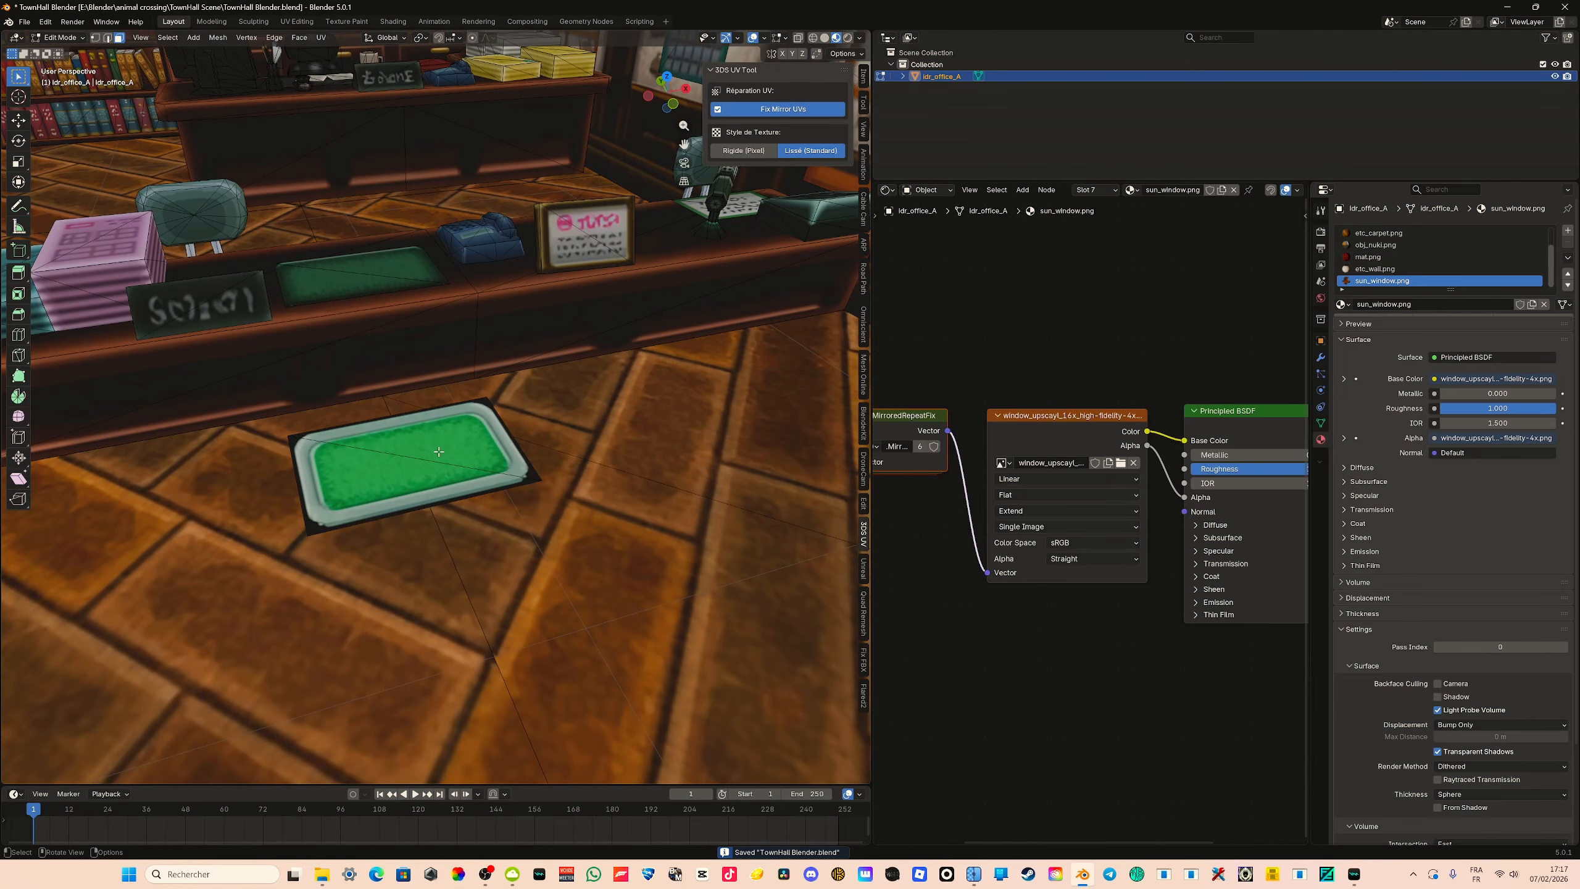
pyautogui.click(439, 449)
pyautogui.press('Tab')
pyautogui.moveTo(1047, 380); pyautogui.dragTo(955, 412, button='middle')
pyautogui.moveTo(1001, 450); pyautogui.dragTo(998, 445)
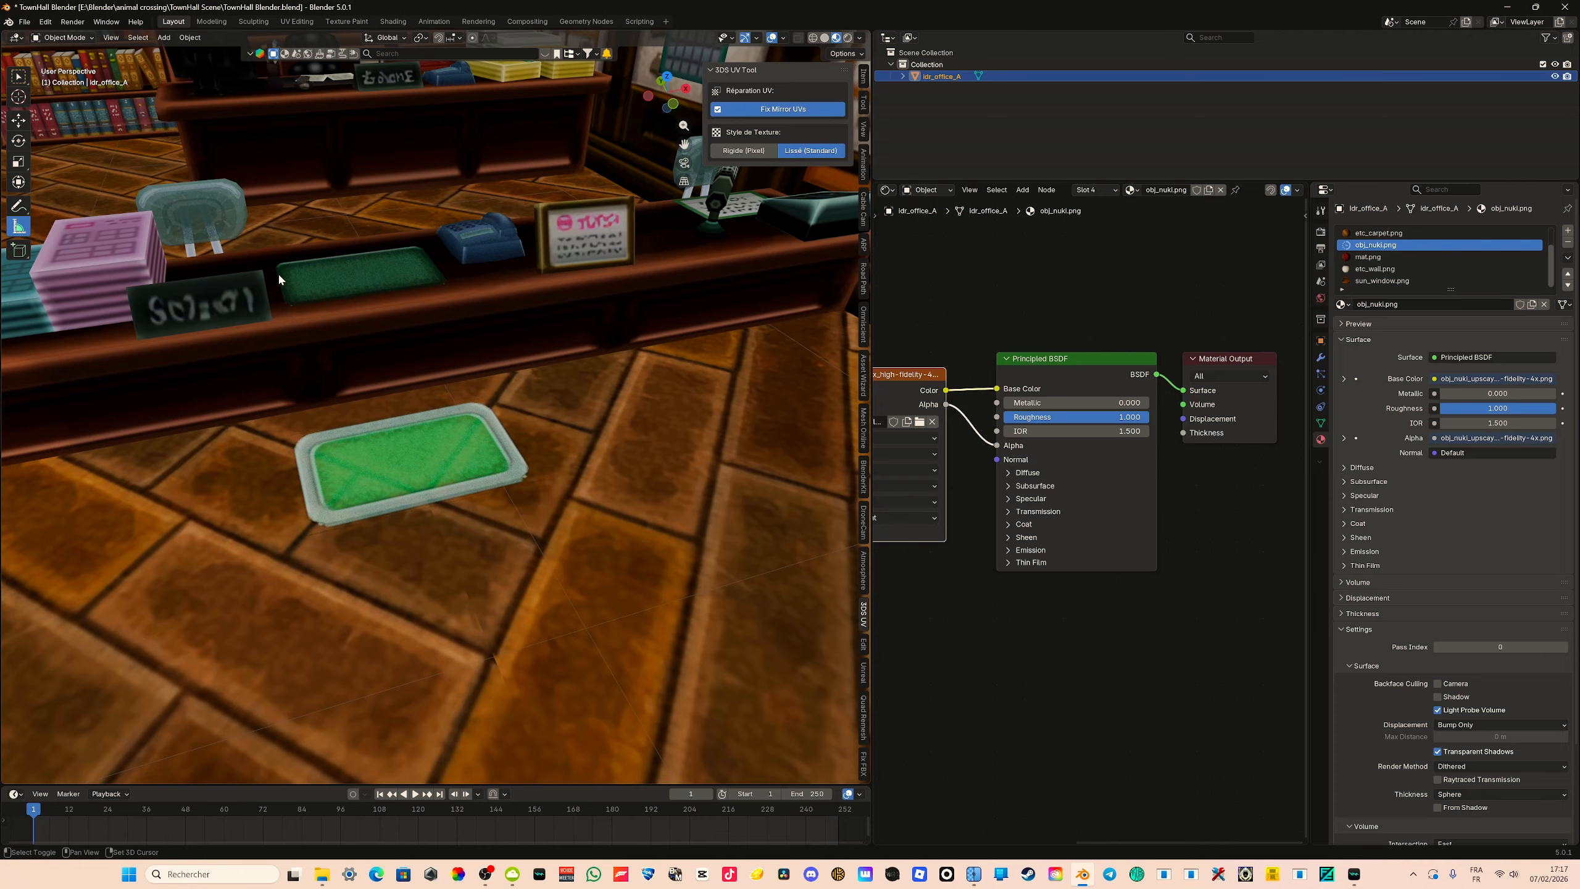
# Widen the node editor and move the Principled BSDF and Material Output nodes away from the obj_nuki image texture
pyautogui.scroll(5, 459, 476)
pyautogui.keyDown('shift'); pyautogui.moveTo(282, 280); pyautogui.dragTo(734, 532, button='middle'); pyautogui.keyUp('shift')
pyautogui.scroll(5, 398, 431)
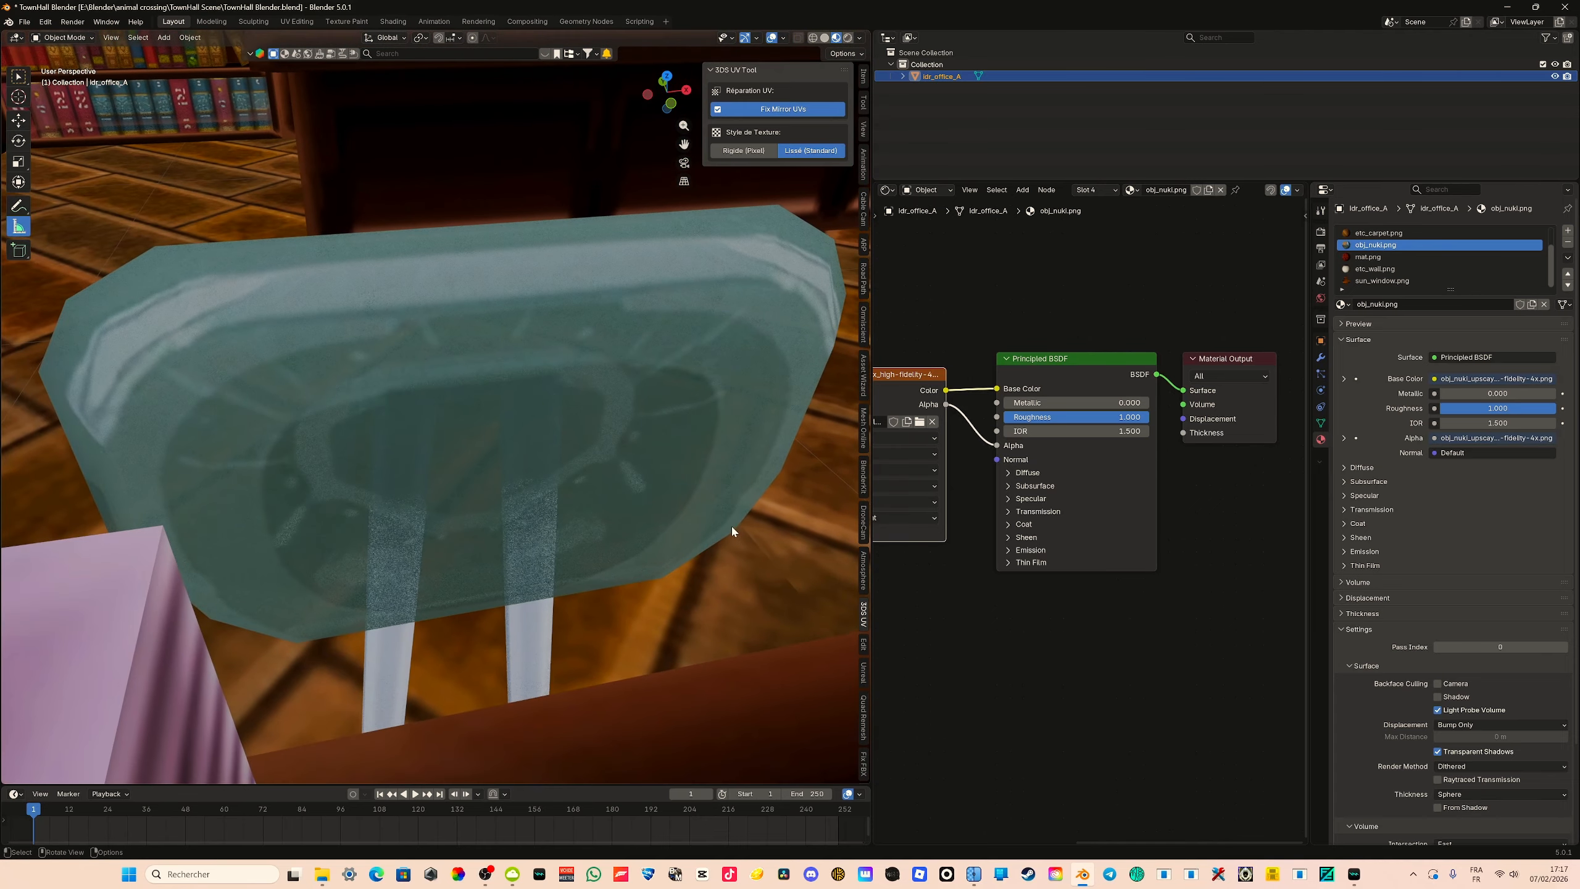
pyautogui.moveTo(872, 323); pyautogui.dragTo(616, 354)
pyautogui.scroll(-3, 370, 410)
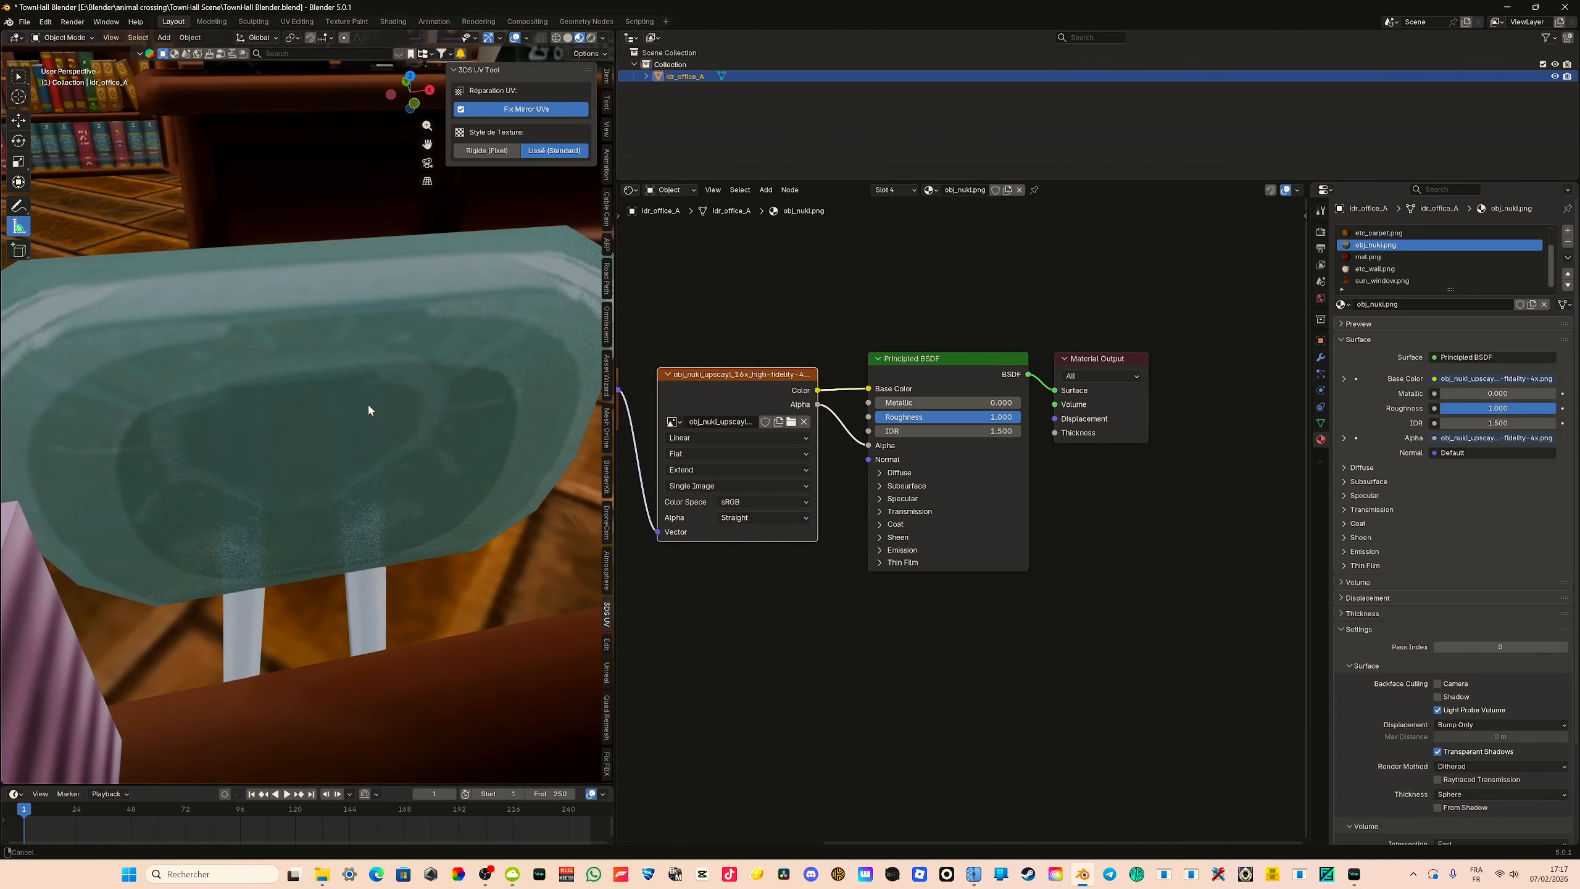
pyautogui.moveTo(936, 281); pyautogui.dragTo(1174, 454)
pyautogui.press('g')
pyautogui.click(1126, 463)
pyautogui.click(902, 286)
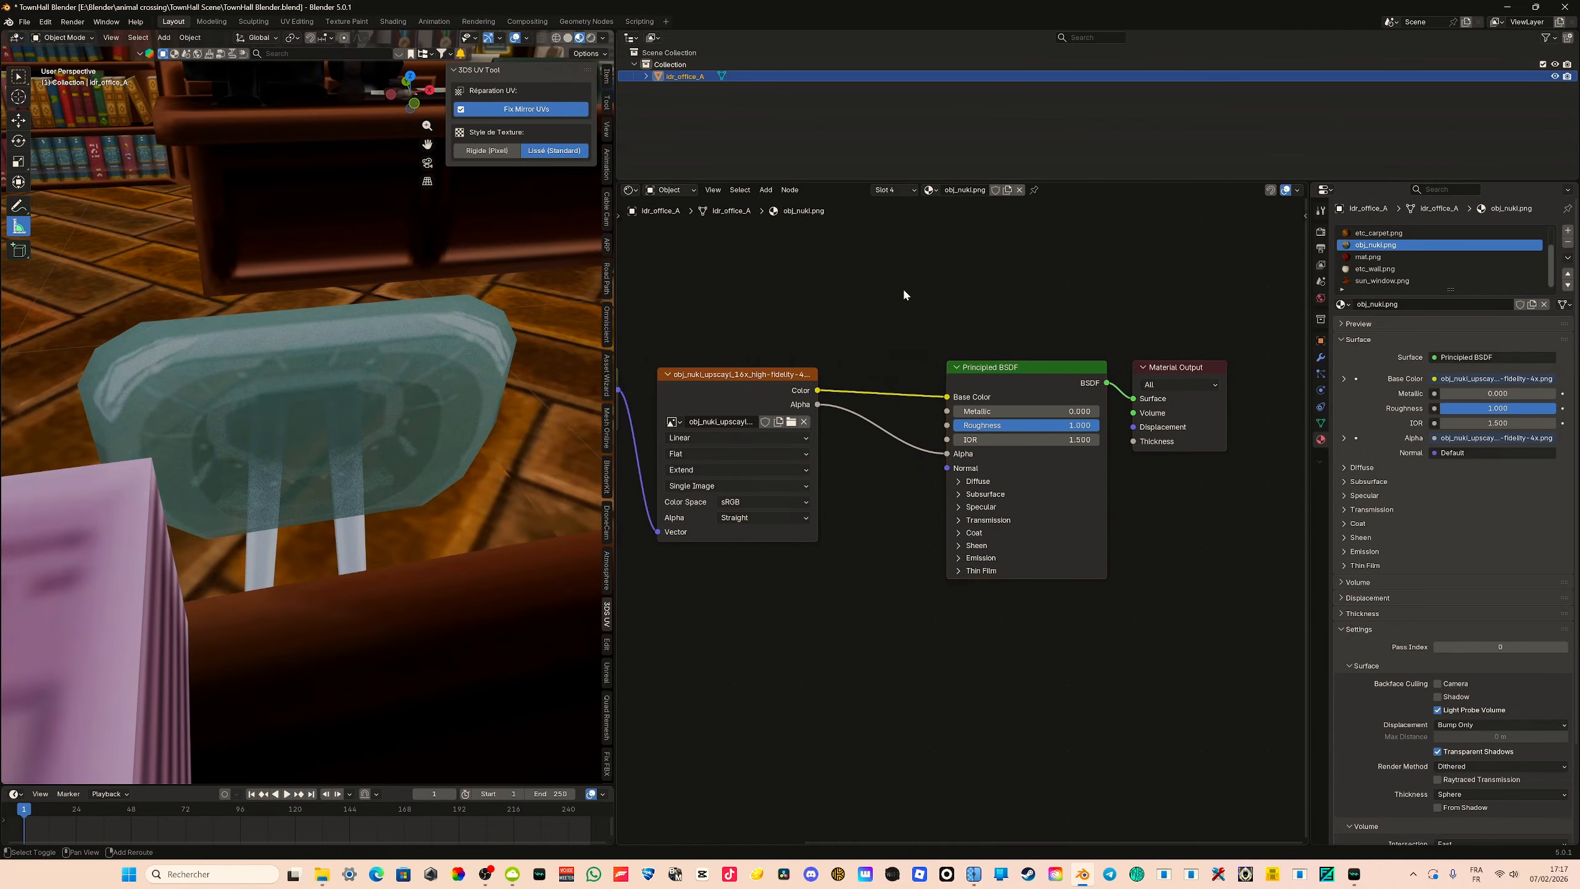
# Insert a Brightness/Contrast node between the image texture's Alpha and the Principled BSDF's Alpha, shifting the shader nodes to make room
pyautogui.hotkey('shift', 'a')
pyautogui.click(903, 287)
pyautogui.click(964, 338)
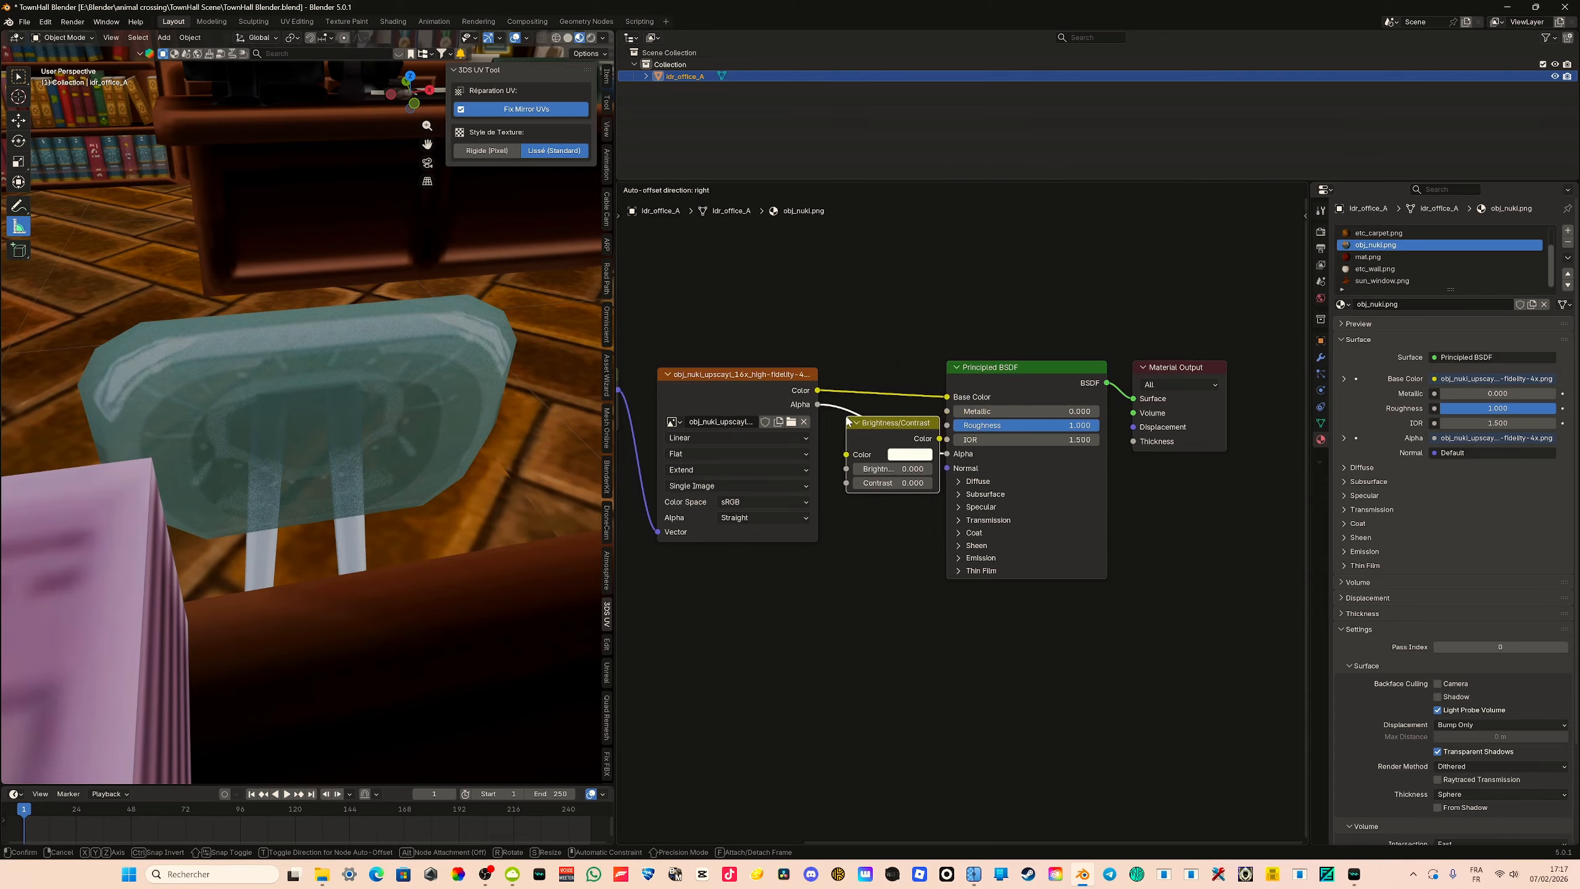
pyautogui.click(893, 436)
pyautogui.moveTo(1007, 307); pyautogui.dragTo(1228, 480)
pyautogui.press('g')
pyautogui.click(1230, 476)
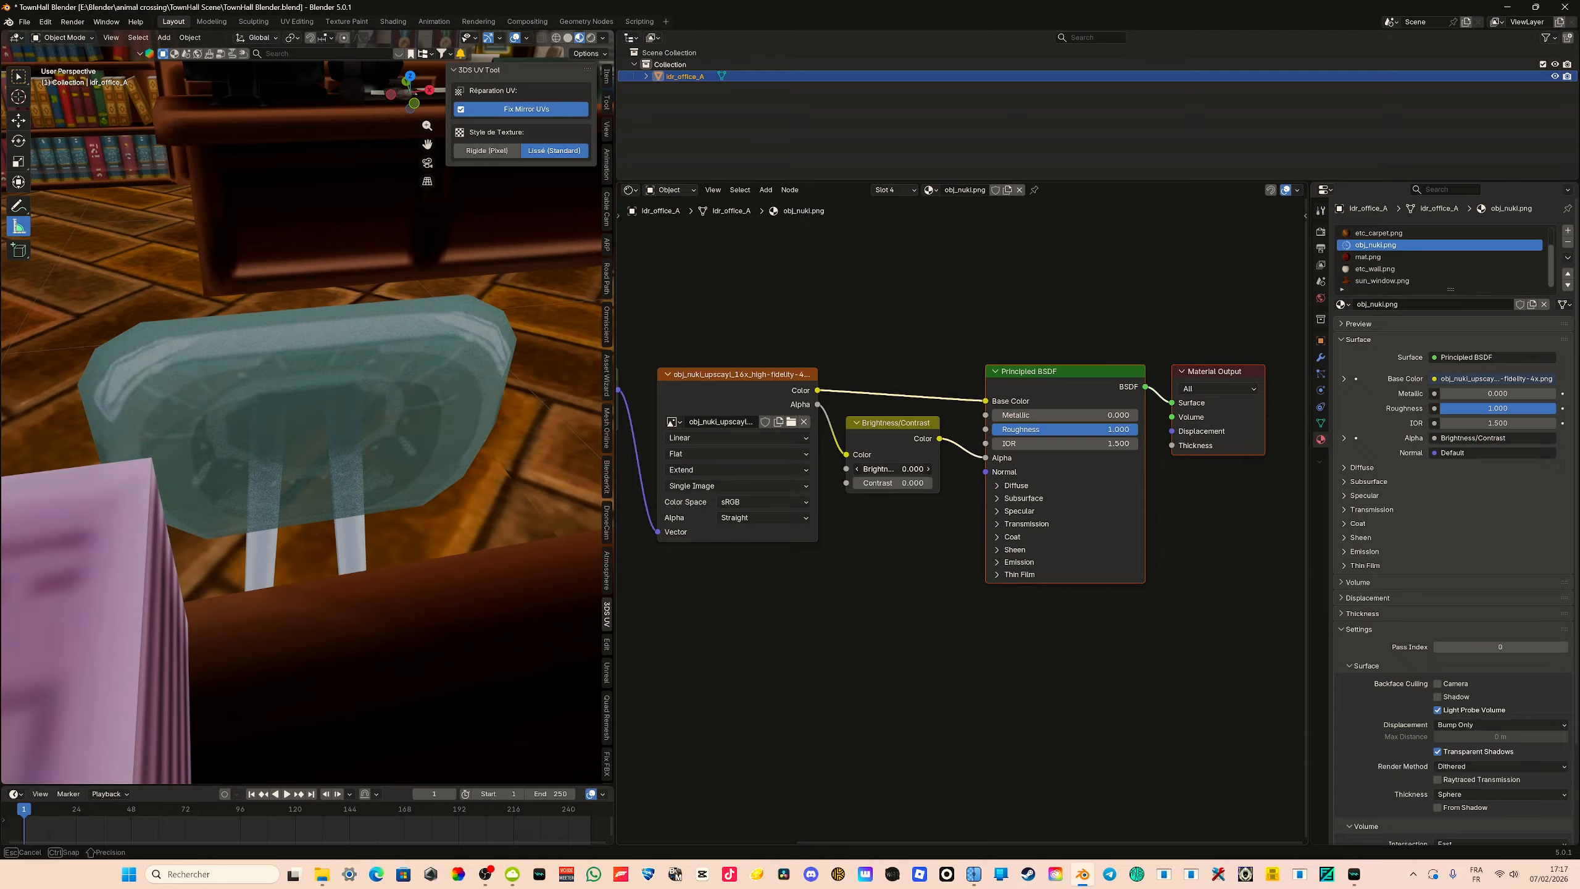
# Set the Brightness/Contrast node's brightness to 0.1 while checking the counter and floor tray
pyautogui.moveTo(893, 469)
pyautogui.mouseDown()
pyautogui.moveTo(918, 468)
pyautogui.moveTo(877, 468)
pyautogui.mouseUp()
pyautogui.keyDown('shift'); pyautogui.moveTo(389, 492); pyautogui.dragTo(339, 476, button='middle'); pyautogui.keyUp('shift')
pyautogui.scroll(-5, 444, 541)
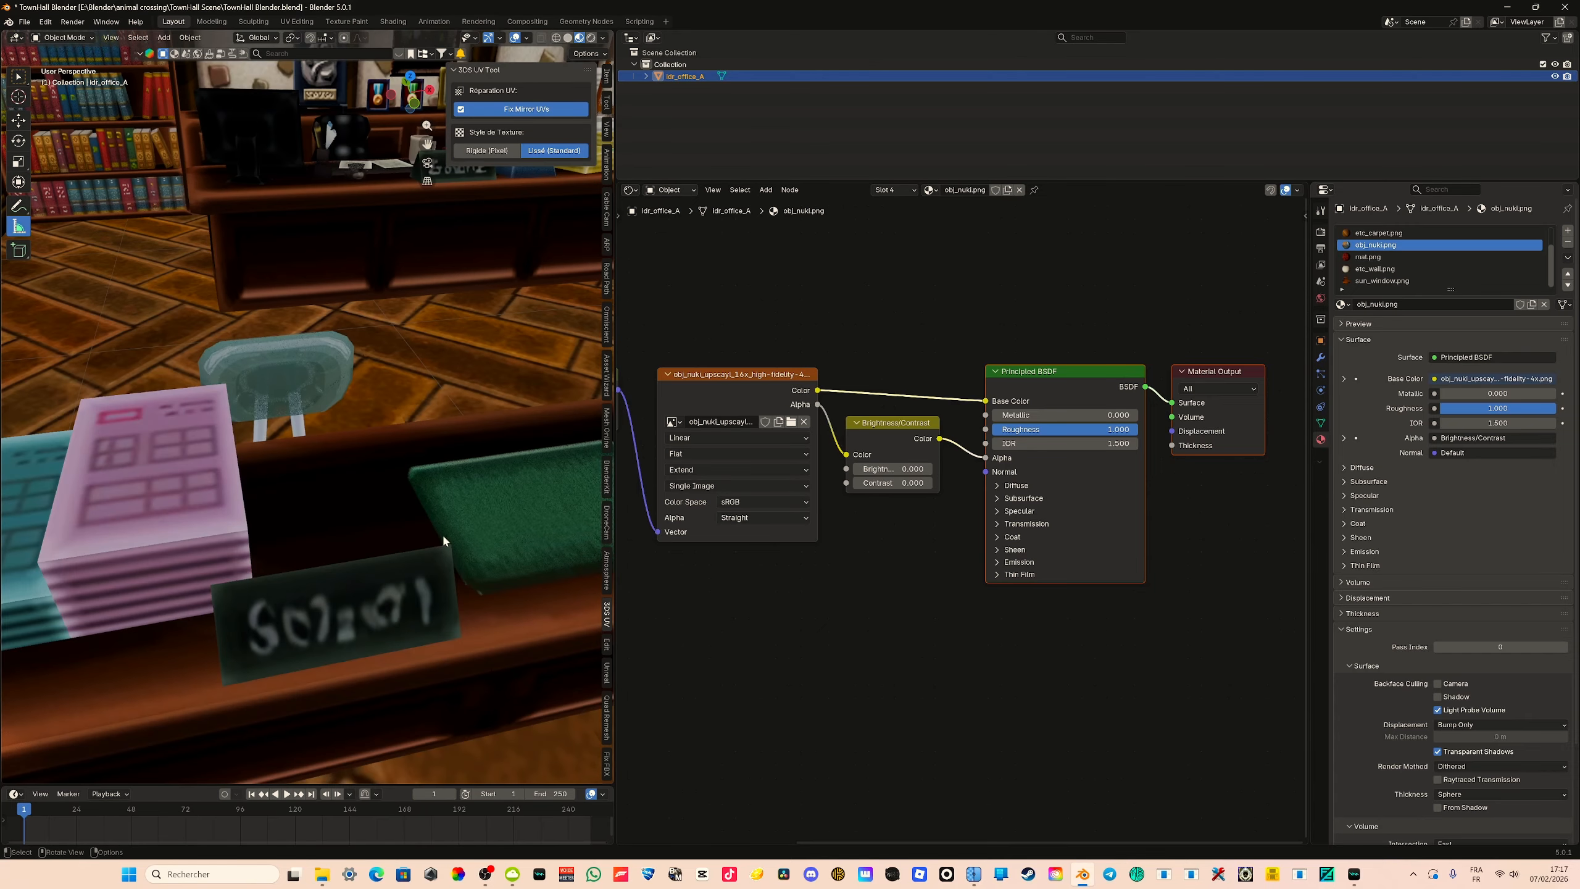
pyautogui.keyDown('shift'); pyautogui.moveTo(443, 540); pyautogui.dragTo(352, 439, button='middle'); pyautogui.keyUp('shift')
pyautogui.moveTo(929, 469); pyautogui.dragTo(888, 471)
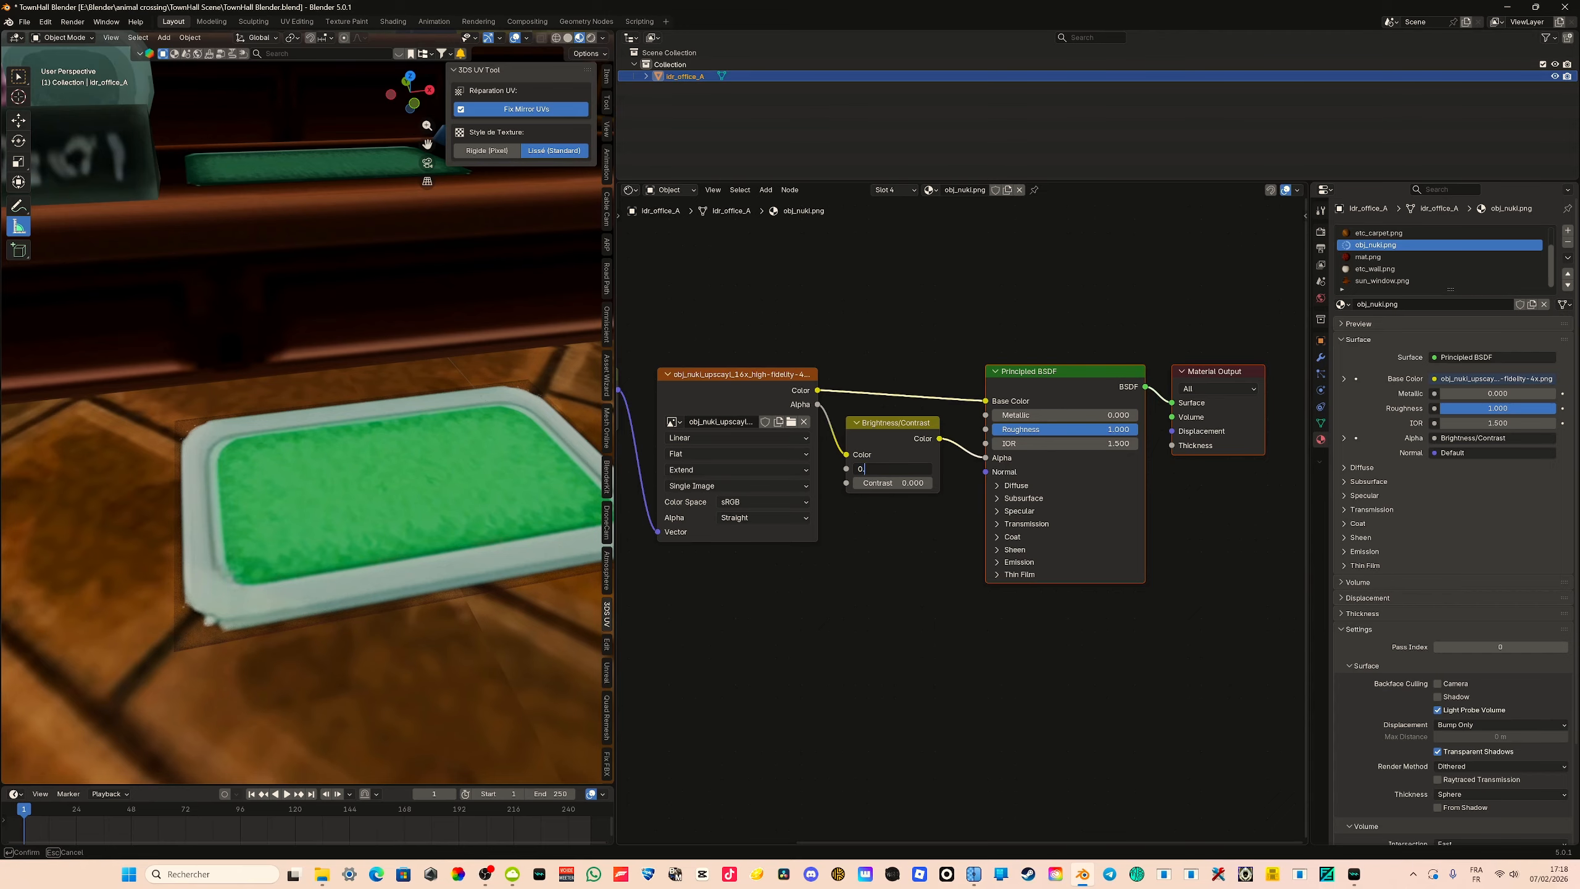
pyautogui.write('1')
pyautogui.press('Return')
# Raise the Brightness/Contrast node's contrast to 0.6 and brightness to 0.4, and save the Blender file
pyautogui.keyDown('shift'); pyautogui.moveTo(380, 369); pyautogui.dragTo(383, 440, button='middle'); pyautogui.keyUp('shift')
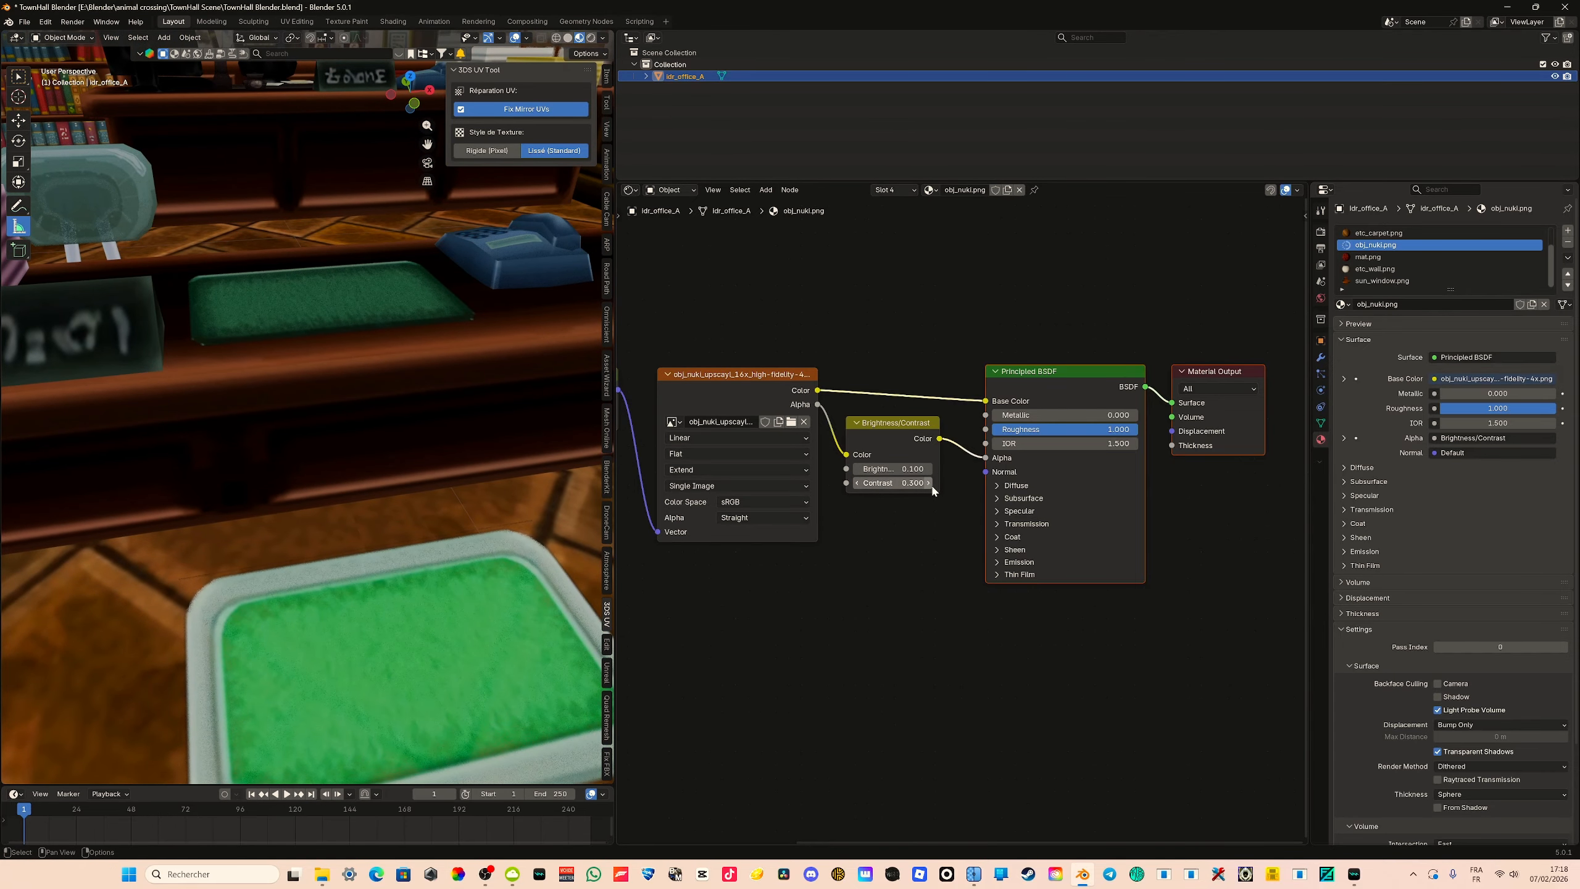
pyautogui.click(930, 484)
pyautogui.click(930, 484)
pyautogui.moveTo(933, 487); pyautogui.dragTo(926, 463, button='middle')
pyautogui.keyDown('shift'); pyautogui.moveTo(309, 593); pyautogui.dragTo(304, 504, button='middle'); pyautogui.keyUp('shift')
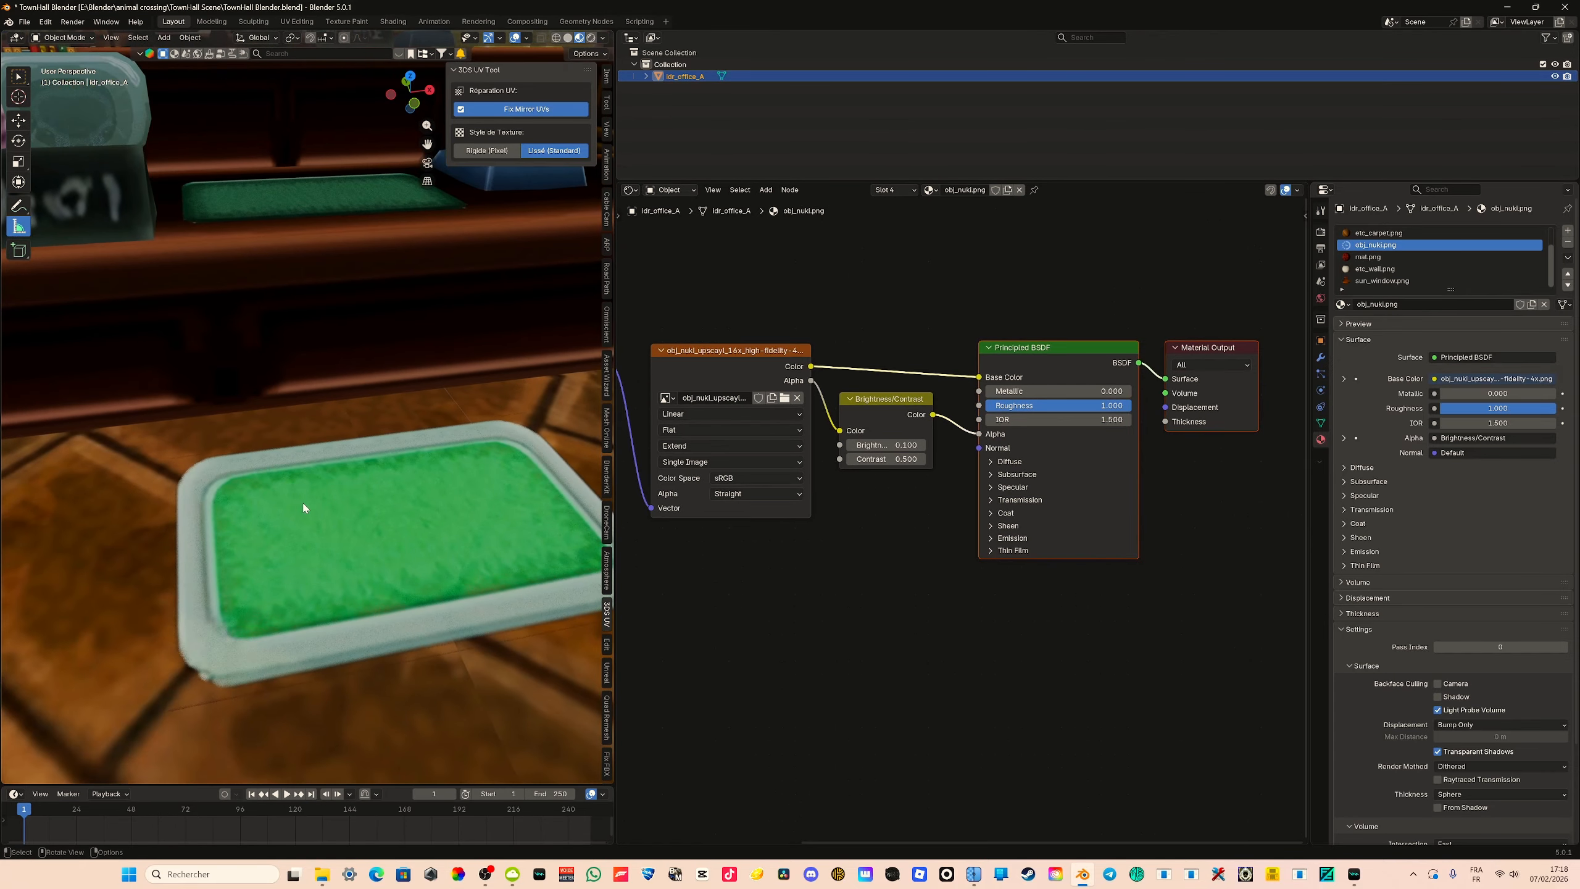
pyautogui.click(922, 445)
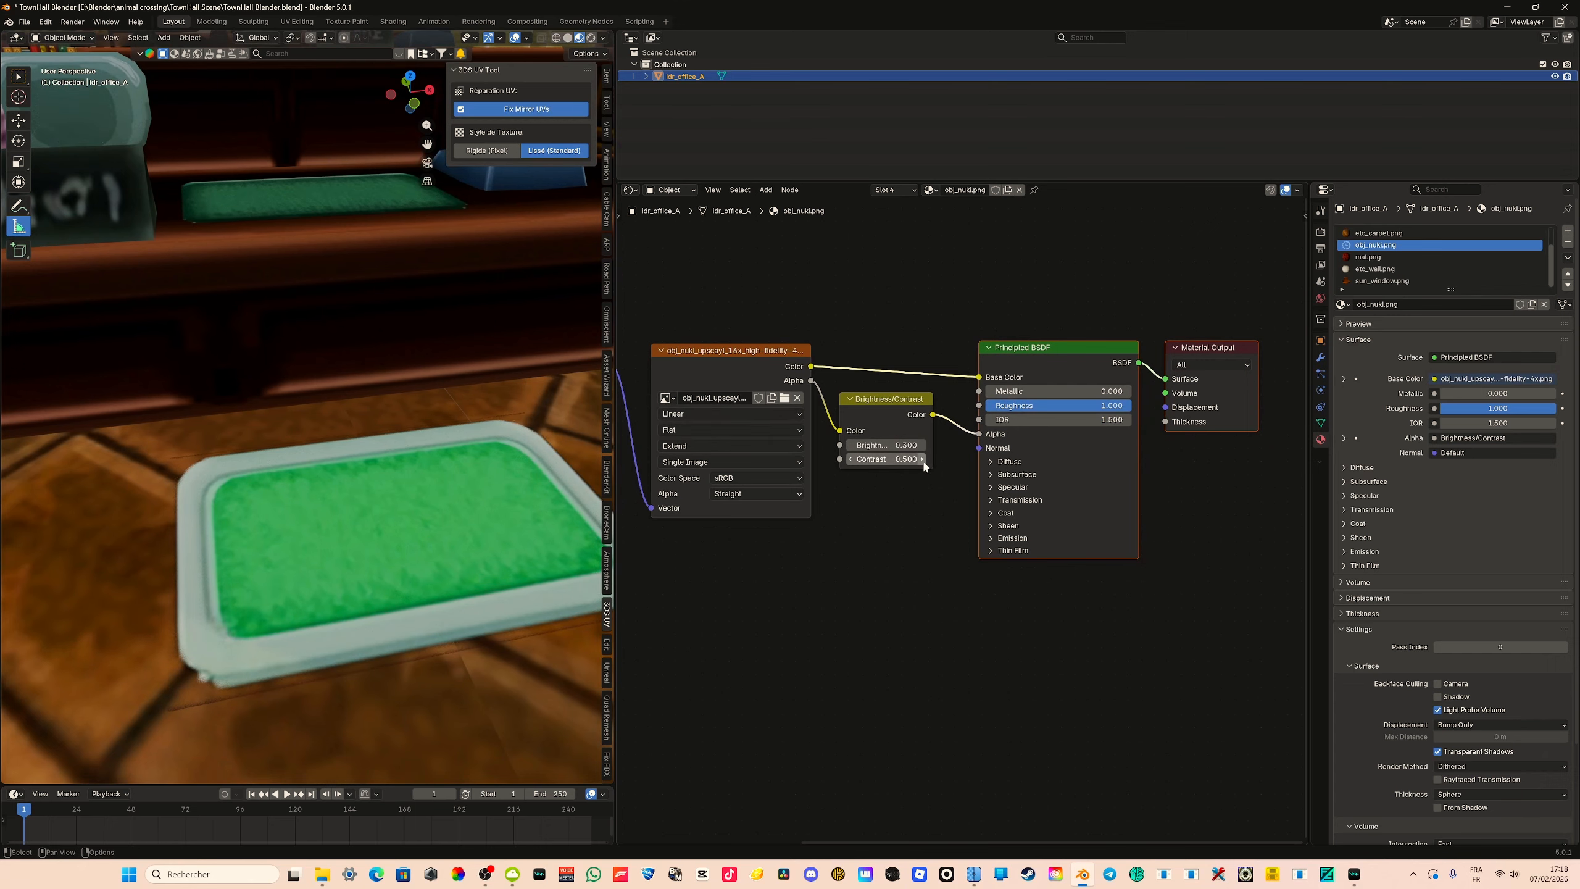
pyautogui.click(923, 458)
pyautogui.keyDown('shift'); pyautogui.moveTo(398, 473); pyautogui.dragTo(417, 509, button='middle'); pyautogui.keyUp('shift')
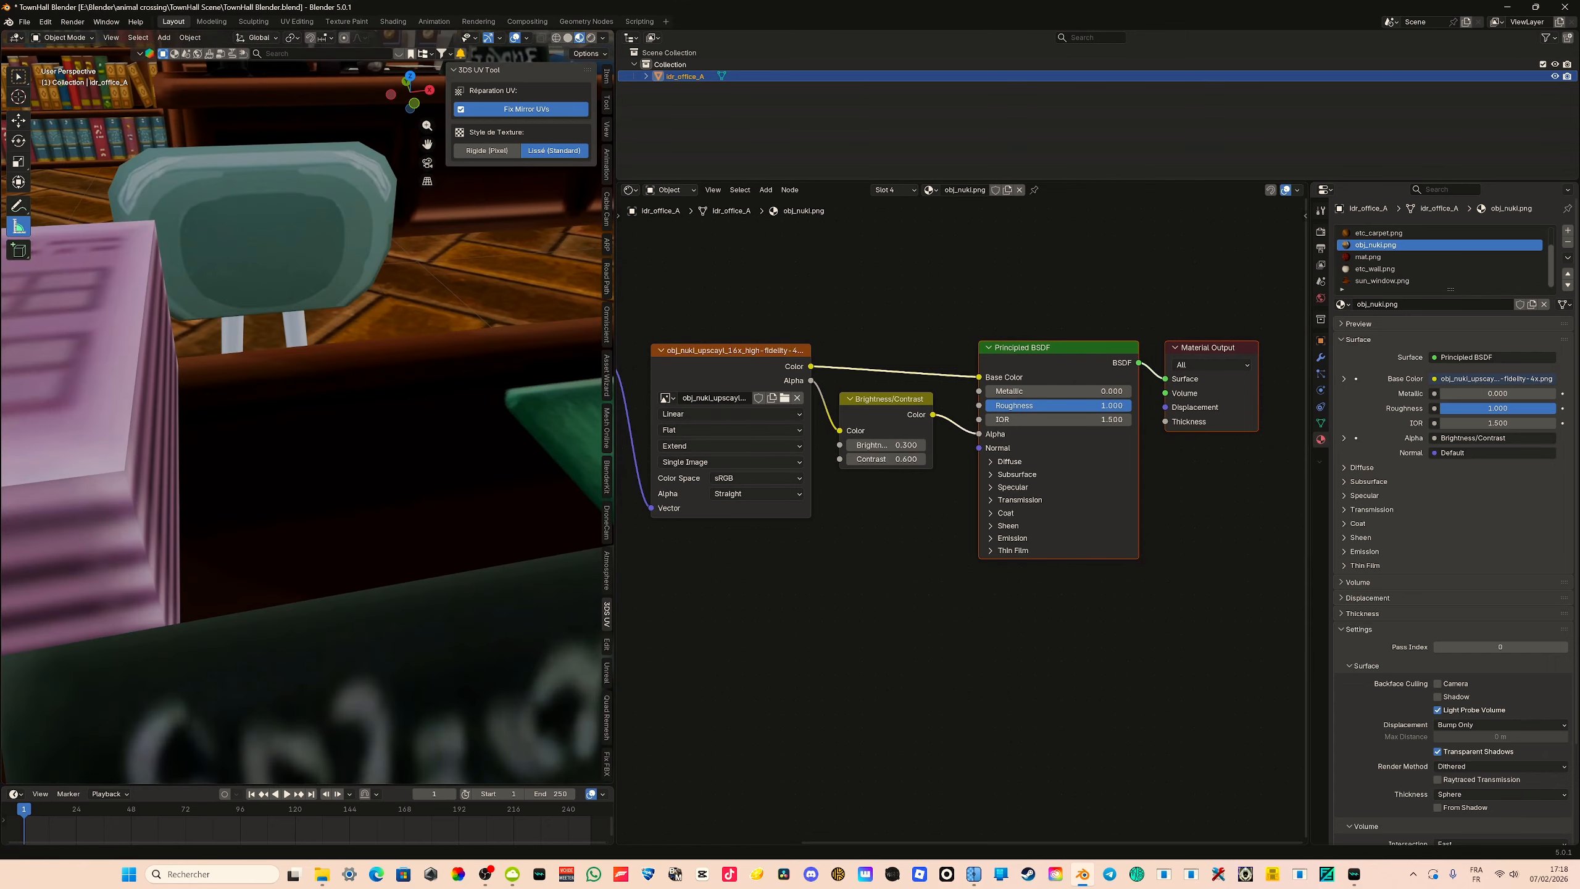
pyautogui.moveTo(473, 436)
pyautogui.mouseDown(button='middle')
pyautogui.moveTo(427, 404)
pyautogui.moveTo(493, 452)
pyautogui.moveTo(423, 445)
pyautogui.moveTo(473, 452)
pyautogui.mouseUp(button='middle')
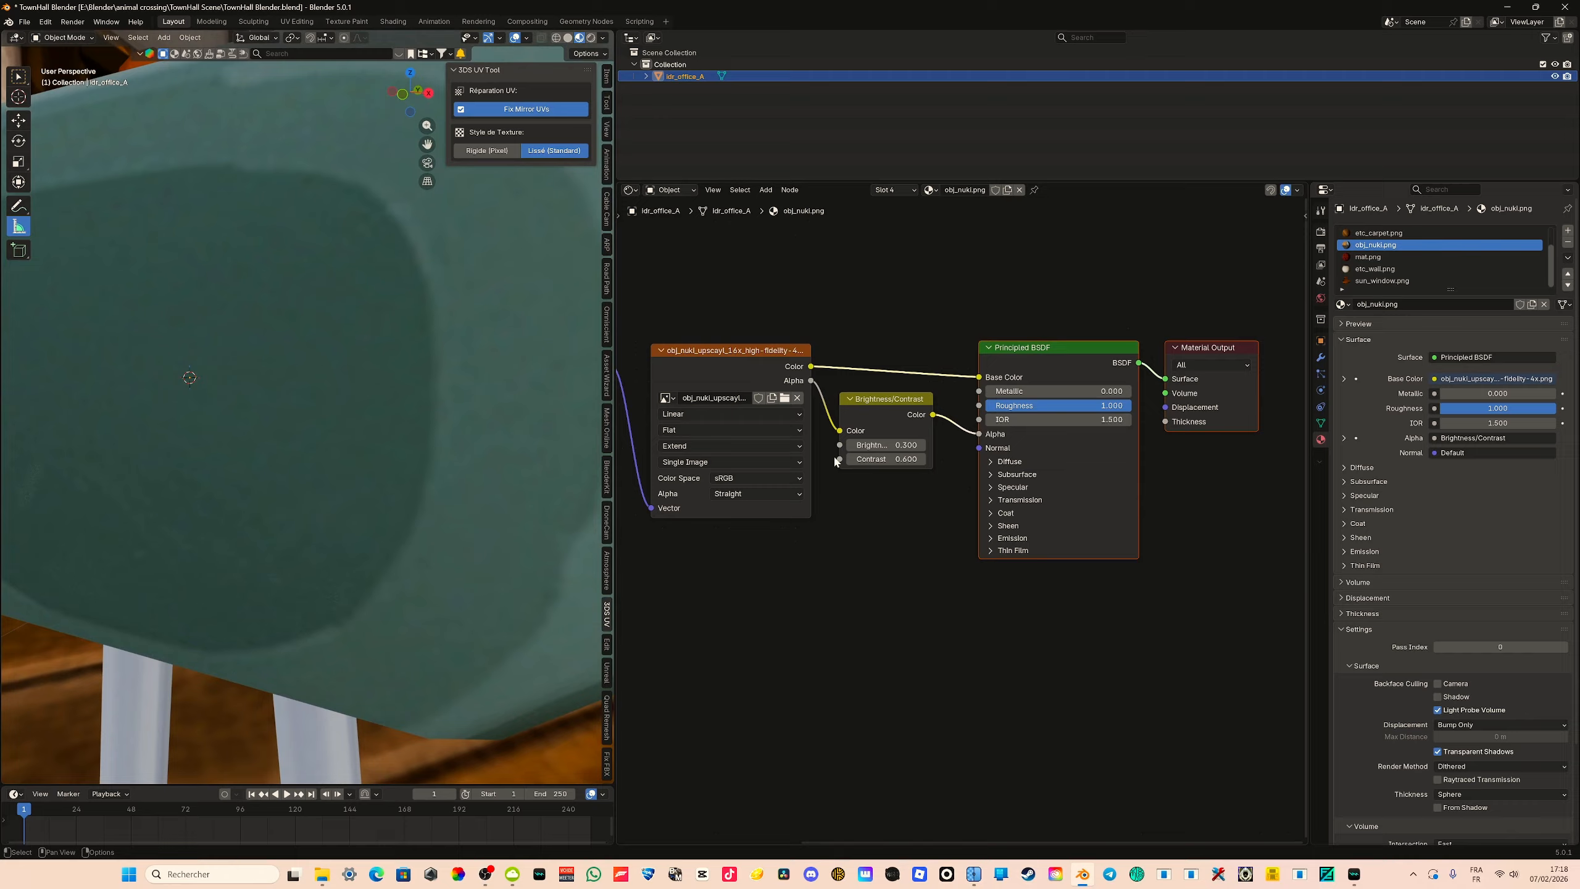
pyautogui.click(922, 445)
pyautogui.hotkey('ctrl', 's')
# Widen the viewport and, in Edit Mode, move the floor tray's counter-side long edge along the Y axis
pyautogui.keyDown('ctrl'); pyautogui.moveTo(460, 473); pyautogui.dragTo(528, 381, button='middle'); pyautogui.keyUp('ctrl')
pyautogui.moveTo(615, 304); pyautogui.dragTo(1013, 311)
pyautogui.moveTo(802, 454); pyautogui.dragTo(372, 234, button='middle')
pyautogui.press('Tab')
pyautogui.click(463, 316)
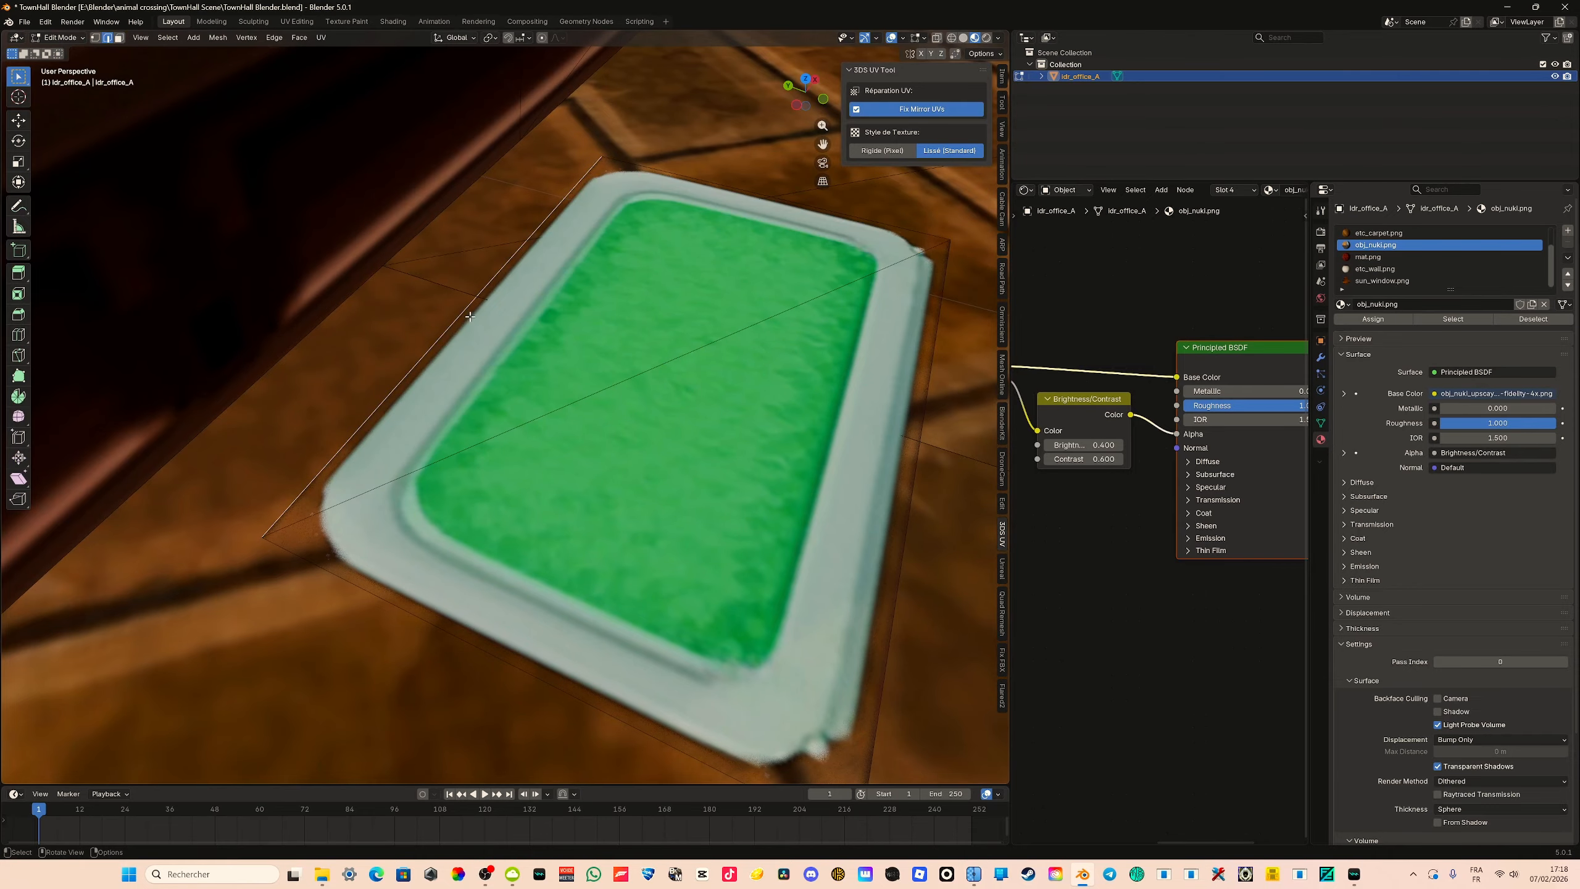
pyautogui.press('g')
pyautogui.press('y')
pyautogui.click(493, 323)
# Open the active tool's options with Correct Face Attributes, and reselect the floor tray's counter-side long edge in Edit Mode
pyautogui.moveTo(494, 324); pyautogui.dragTo(619, 353, button='middle')
pyautogui.scroll(-5, 831, 290)
pyautogui.moveTo(831, 290); pyautogui.dragTo(626, 348, button='middle')
pyautogui.press('a')
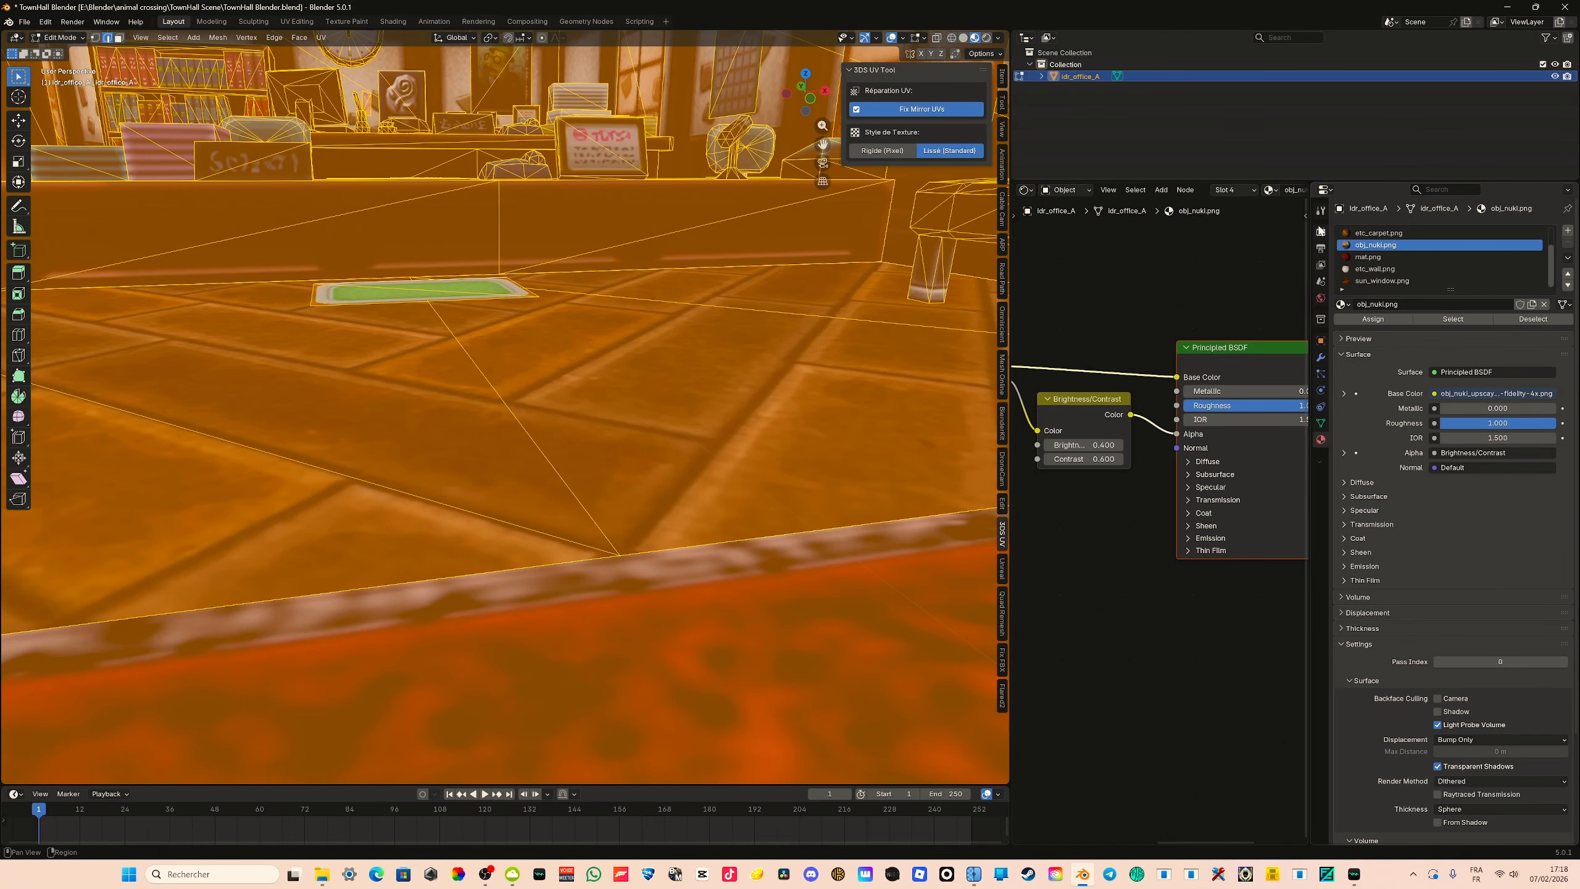
pyautogui.click(1322, 210)
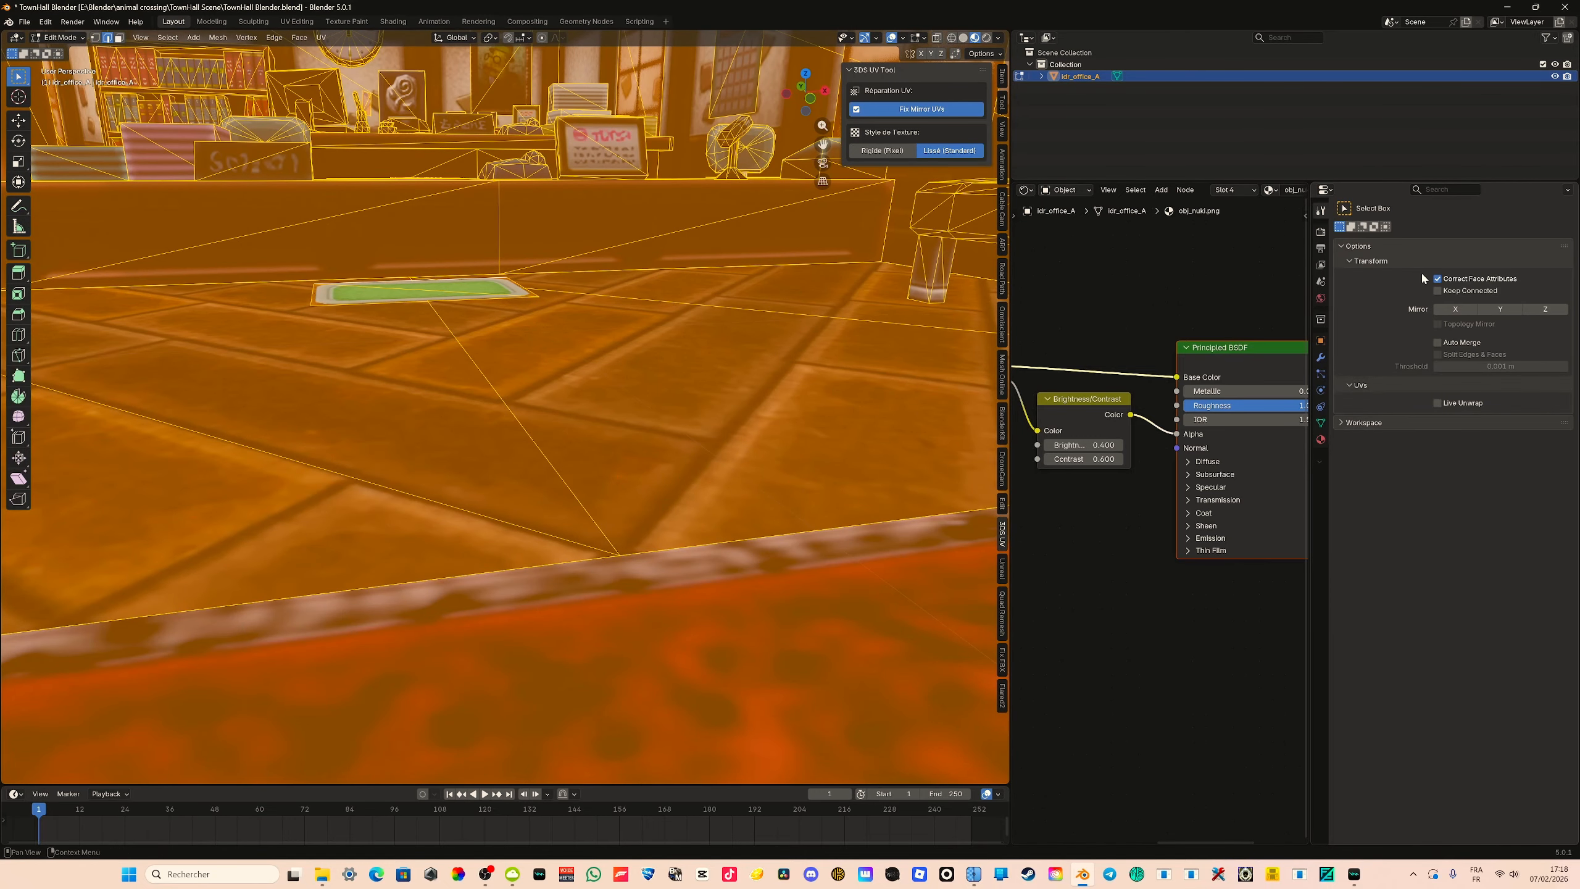
pyautogui.press('Tab')
pyautogui.moveTo(561, 341); pyautogui.dragTo(623, 398, button='middle')
pyautogui.scroll(5, 470, 306)
pyautogui.press('Tab')
pyautogui.click(470, 306)
pyautogui.moveTo(470, 307); pyautogui.dragTo(537, 274, button='middle')
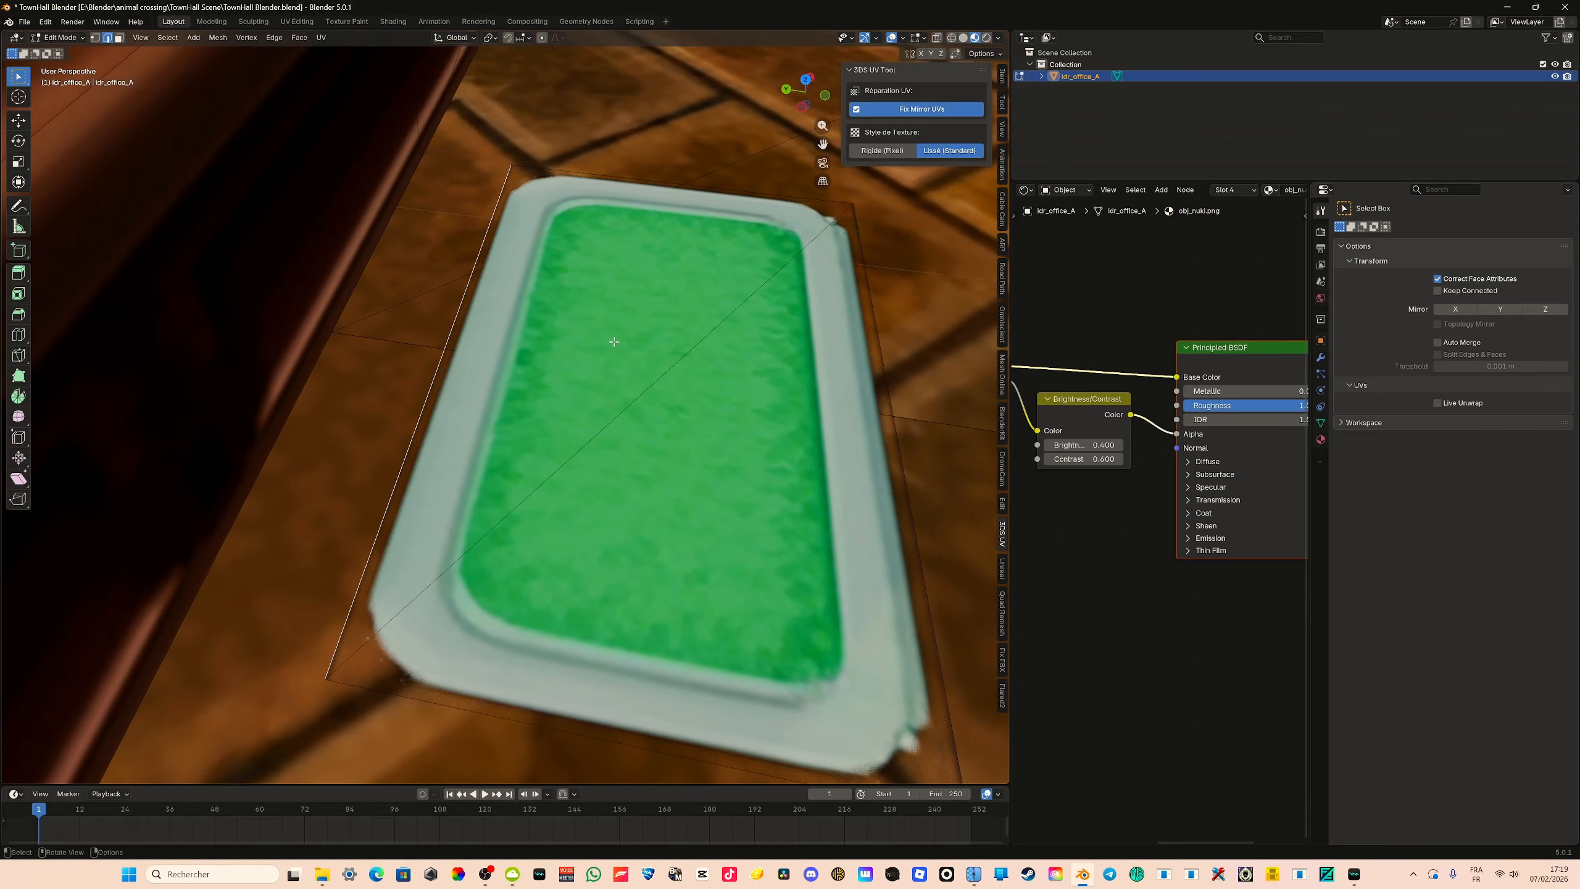
# Turn off Correct Face Attributes and try moving the floor tray's long edge along Y
pyautogui.press('a')
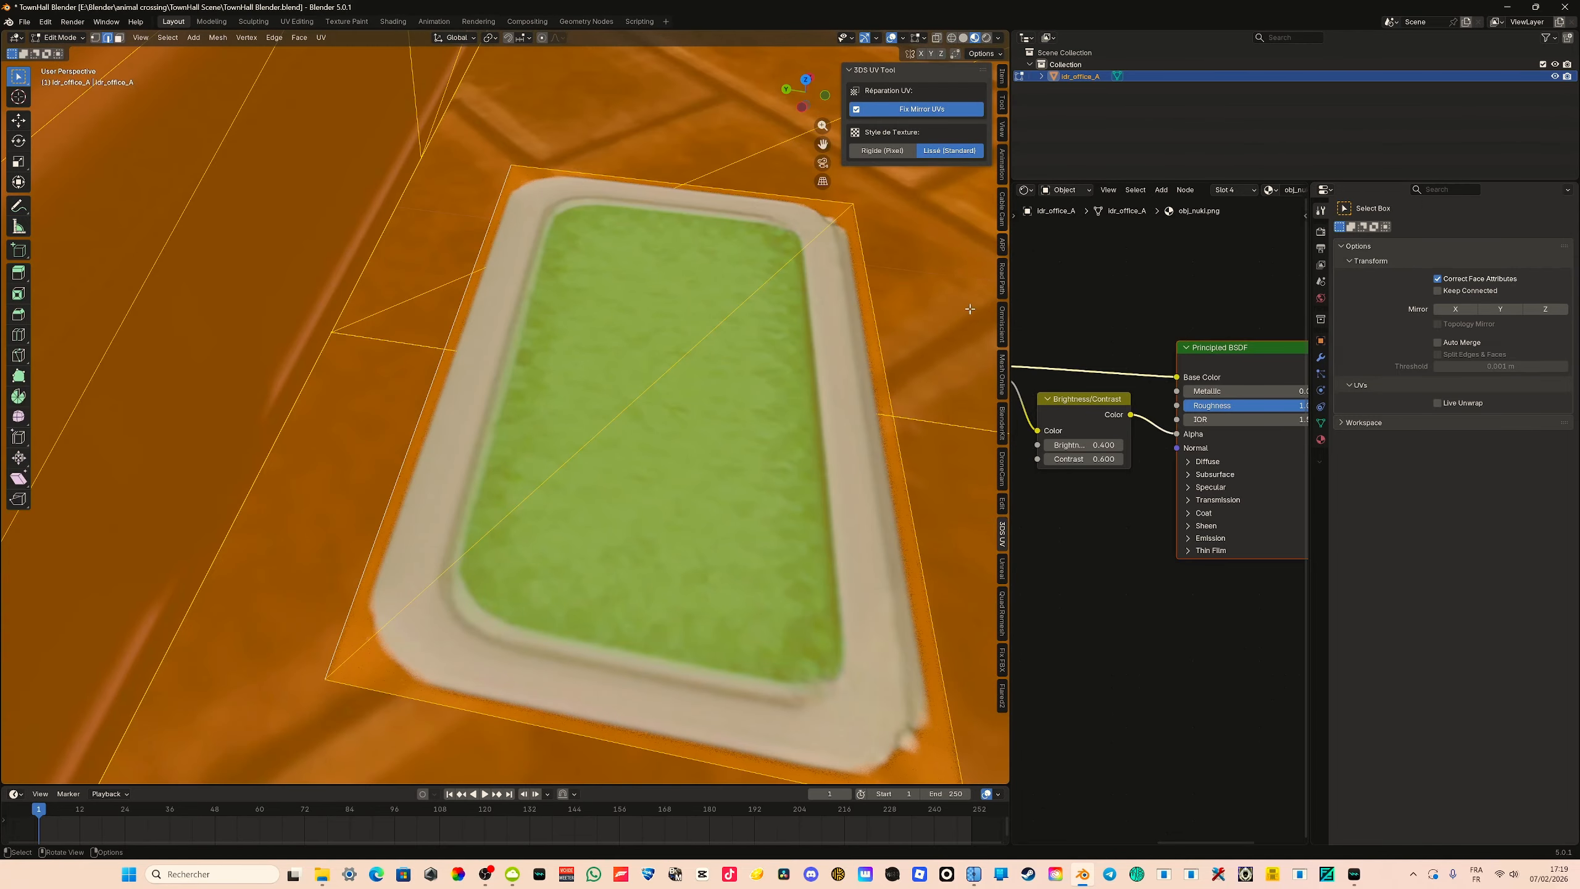
pyautogui.hotkey('ctrl', 'z')
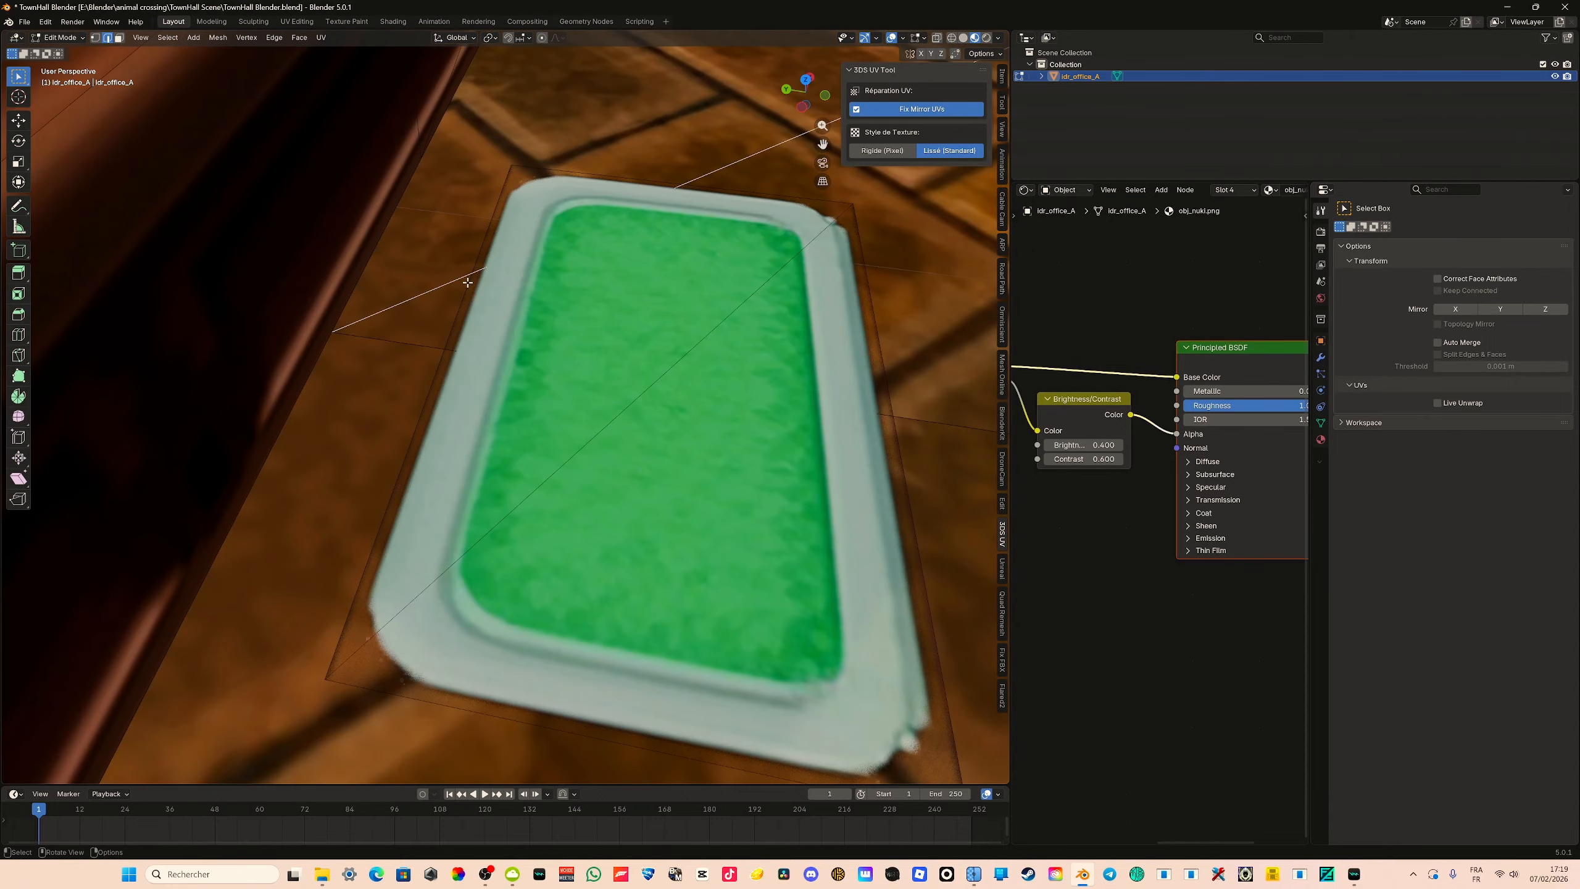
pyautogui.press('g')
pyautogui.press('x')
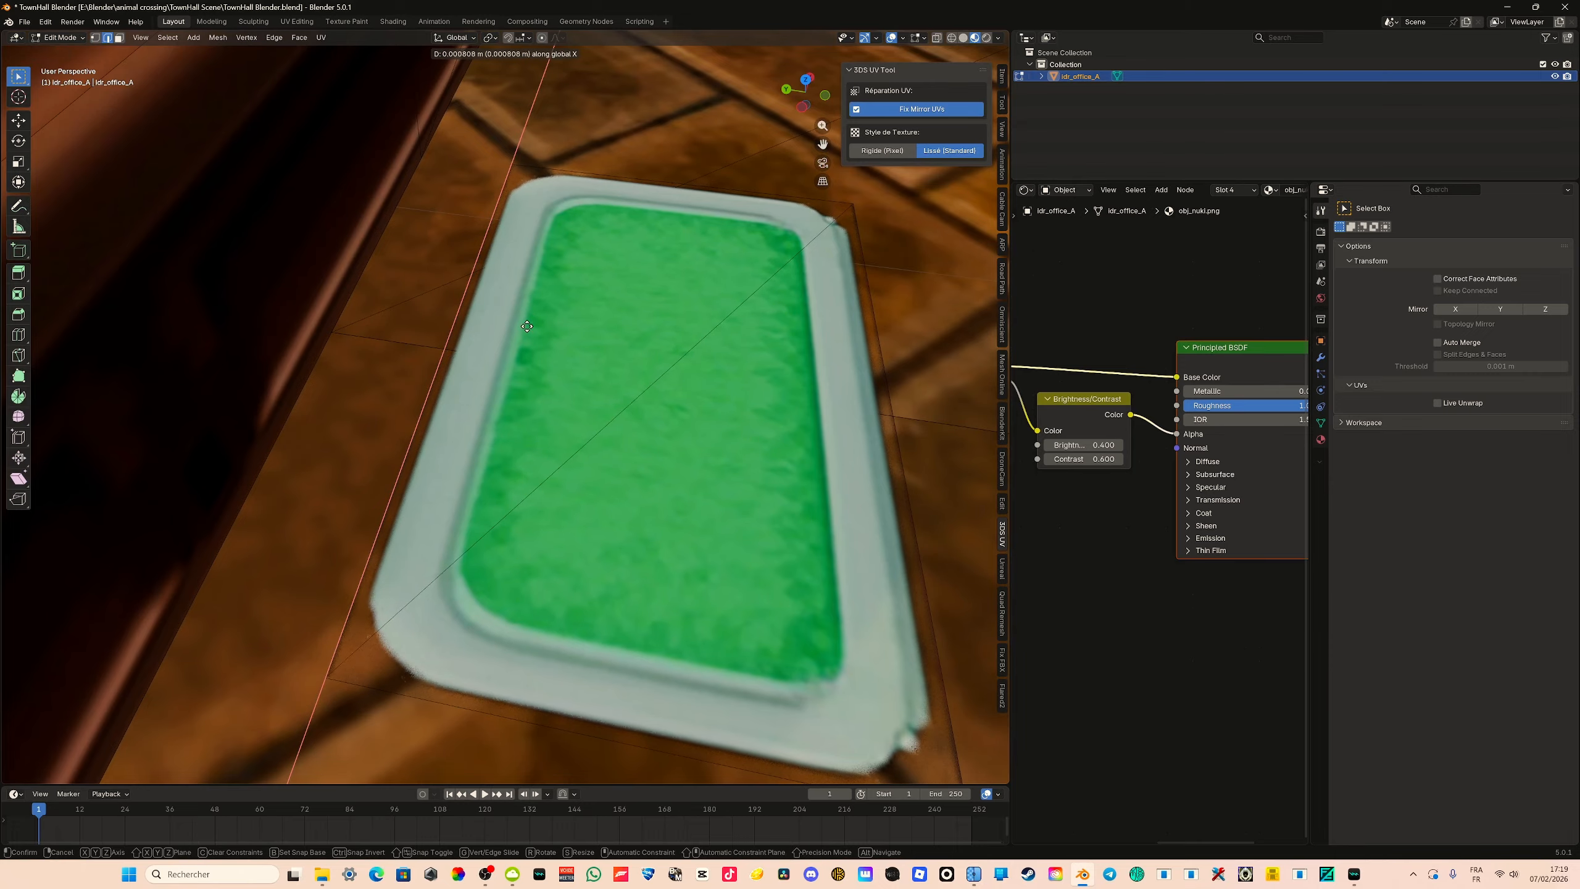
pyautogui.press('y')
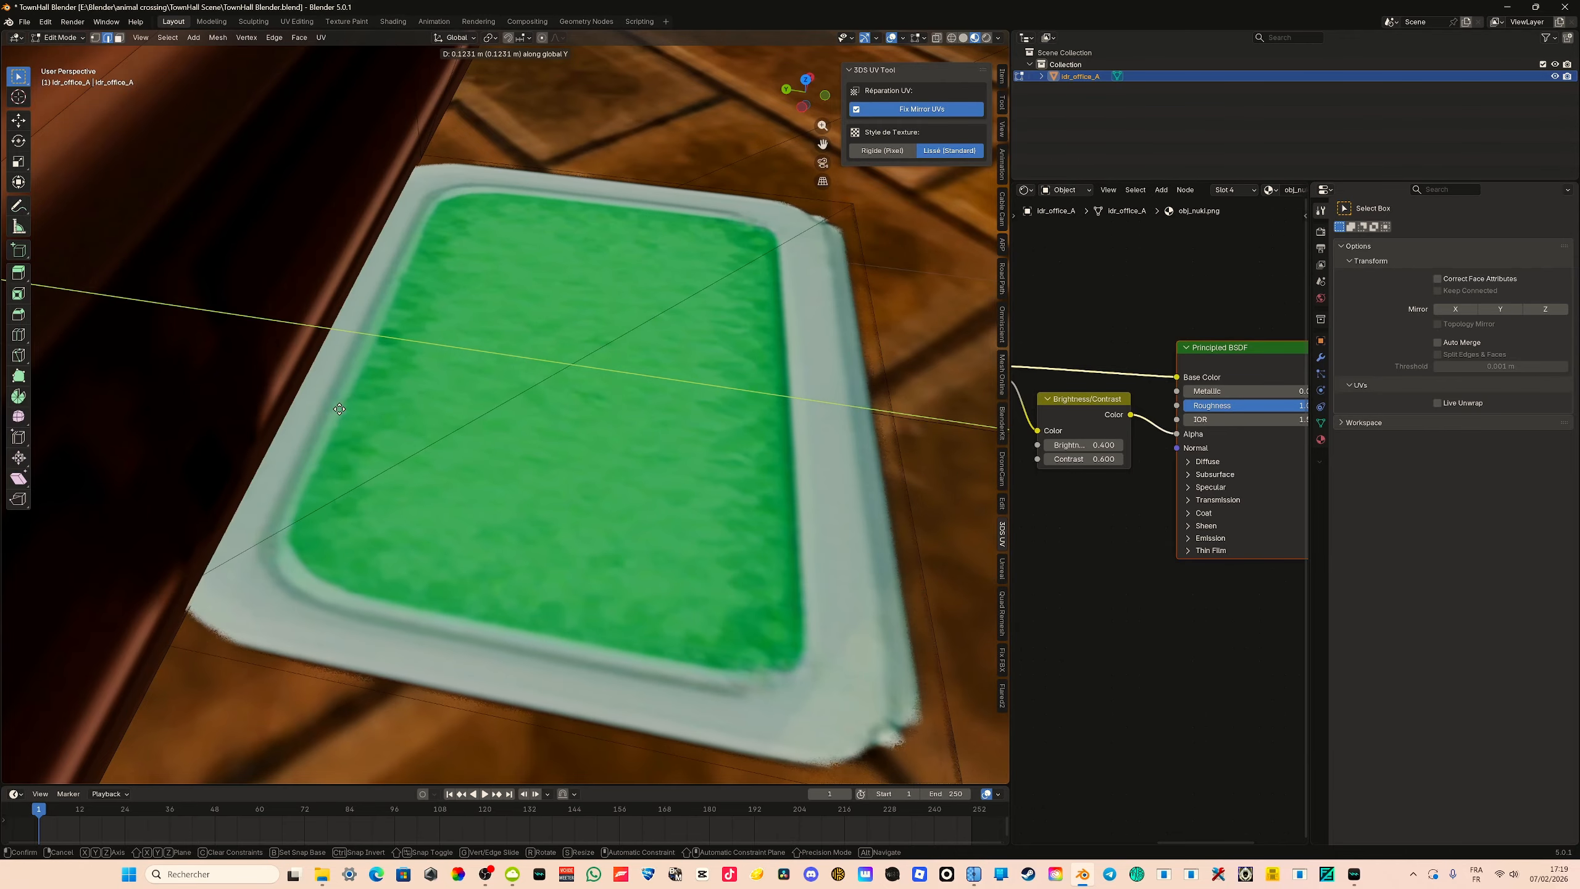
pyautogui.click(485, 386)
# Turn Correct Face Attributes back on and try moving the tray's long edge along Y for comparison
pyautogui.press('a')
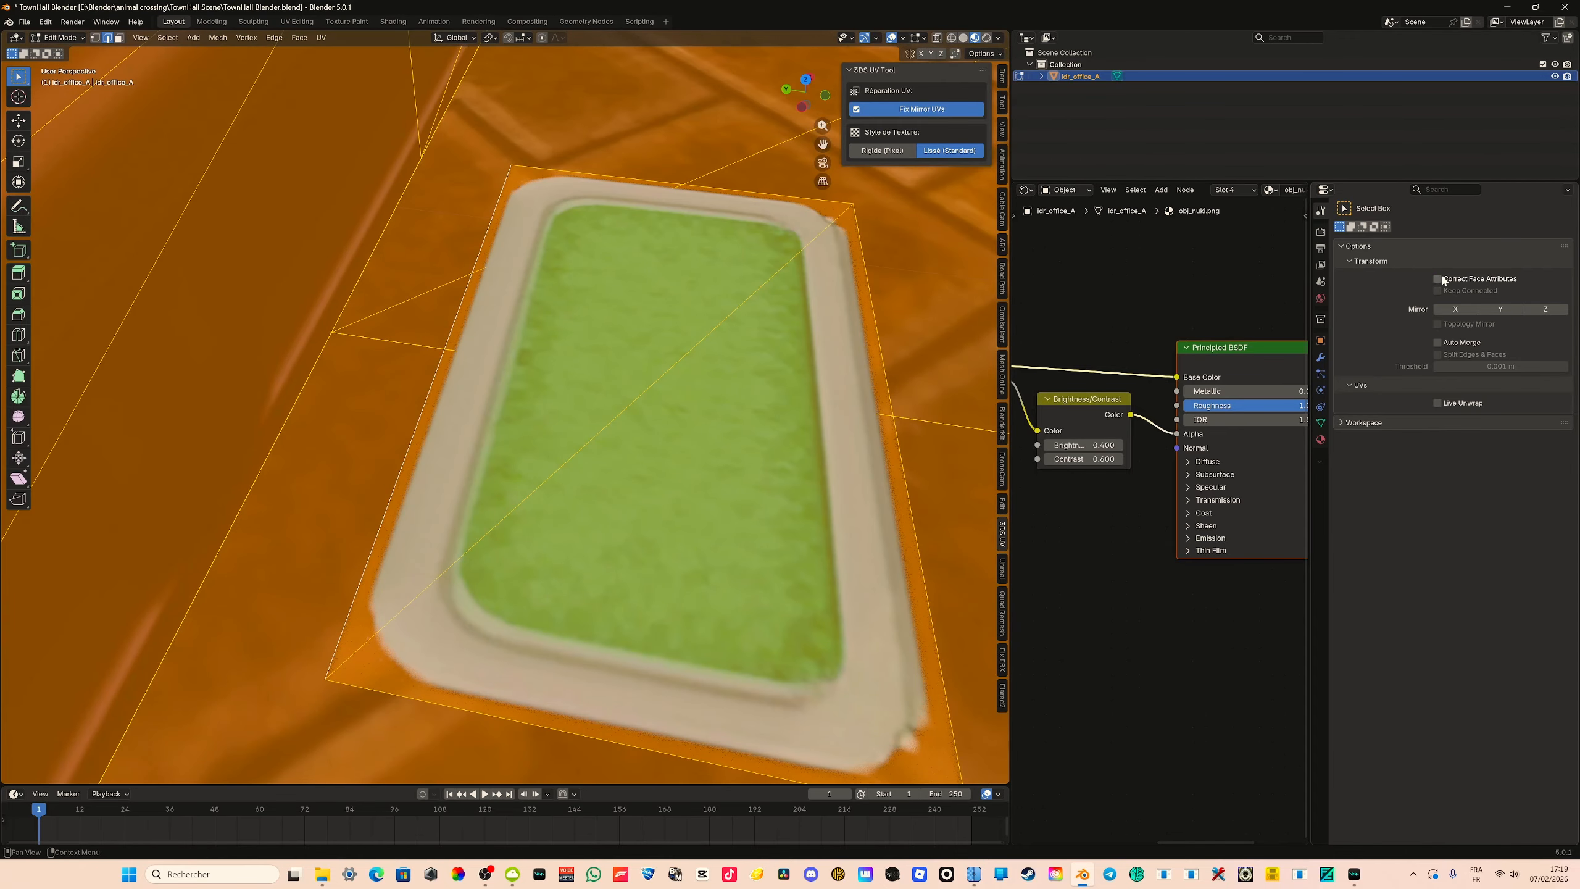
pyautogui.press('g')
pyautogui.press('x')
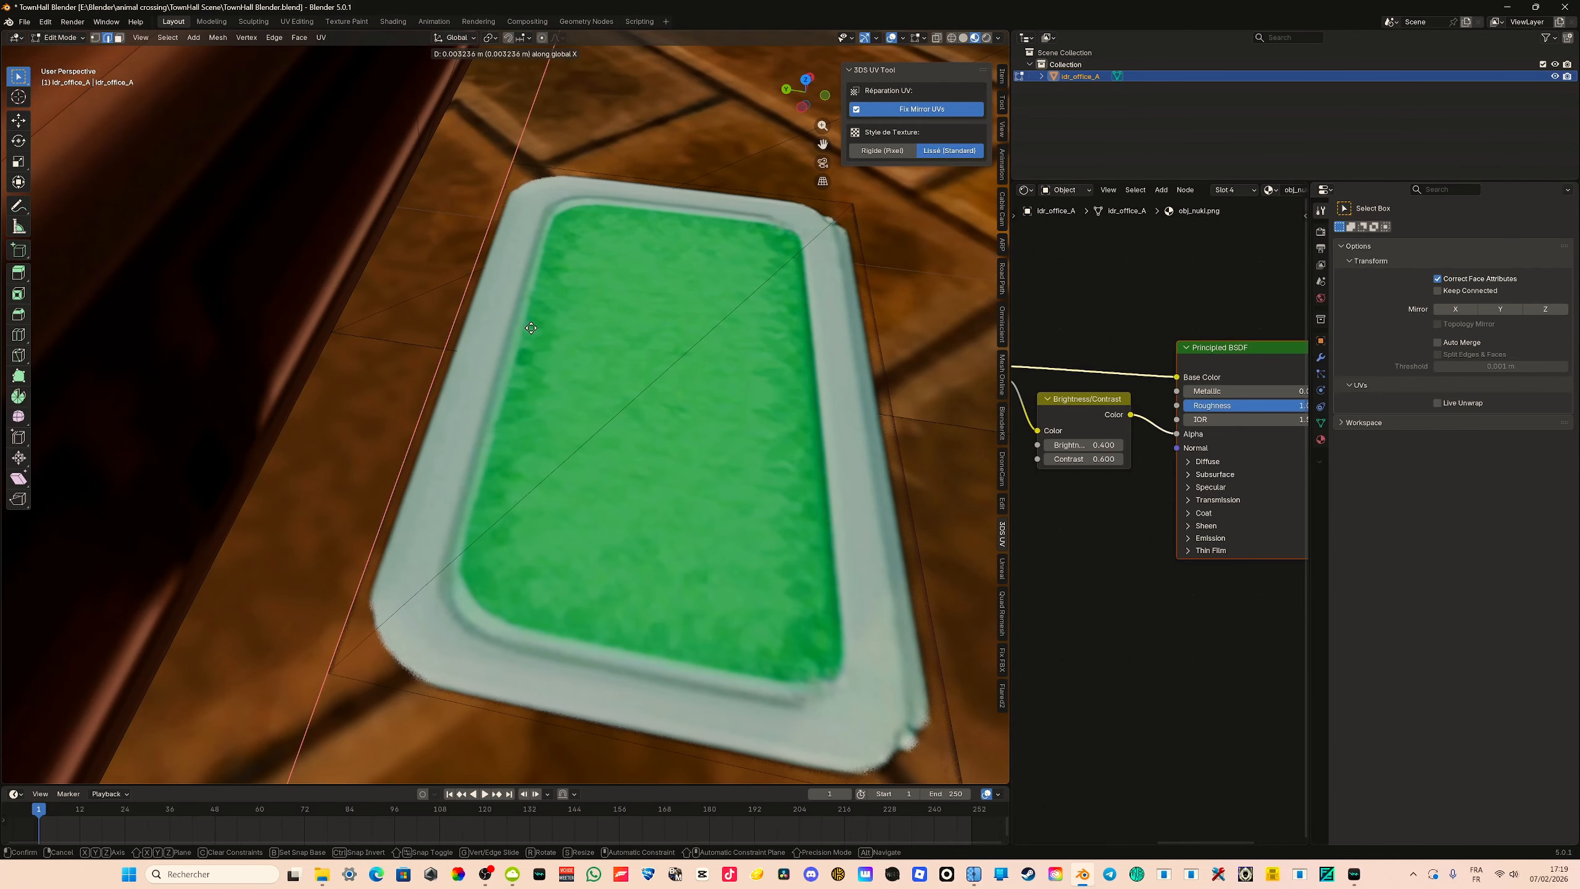
pyautogui.press('y')
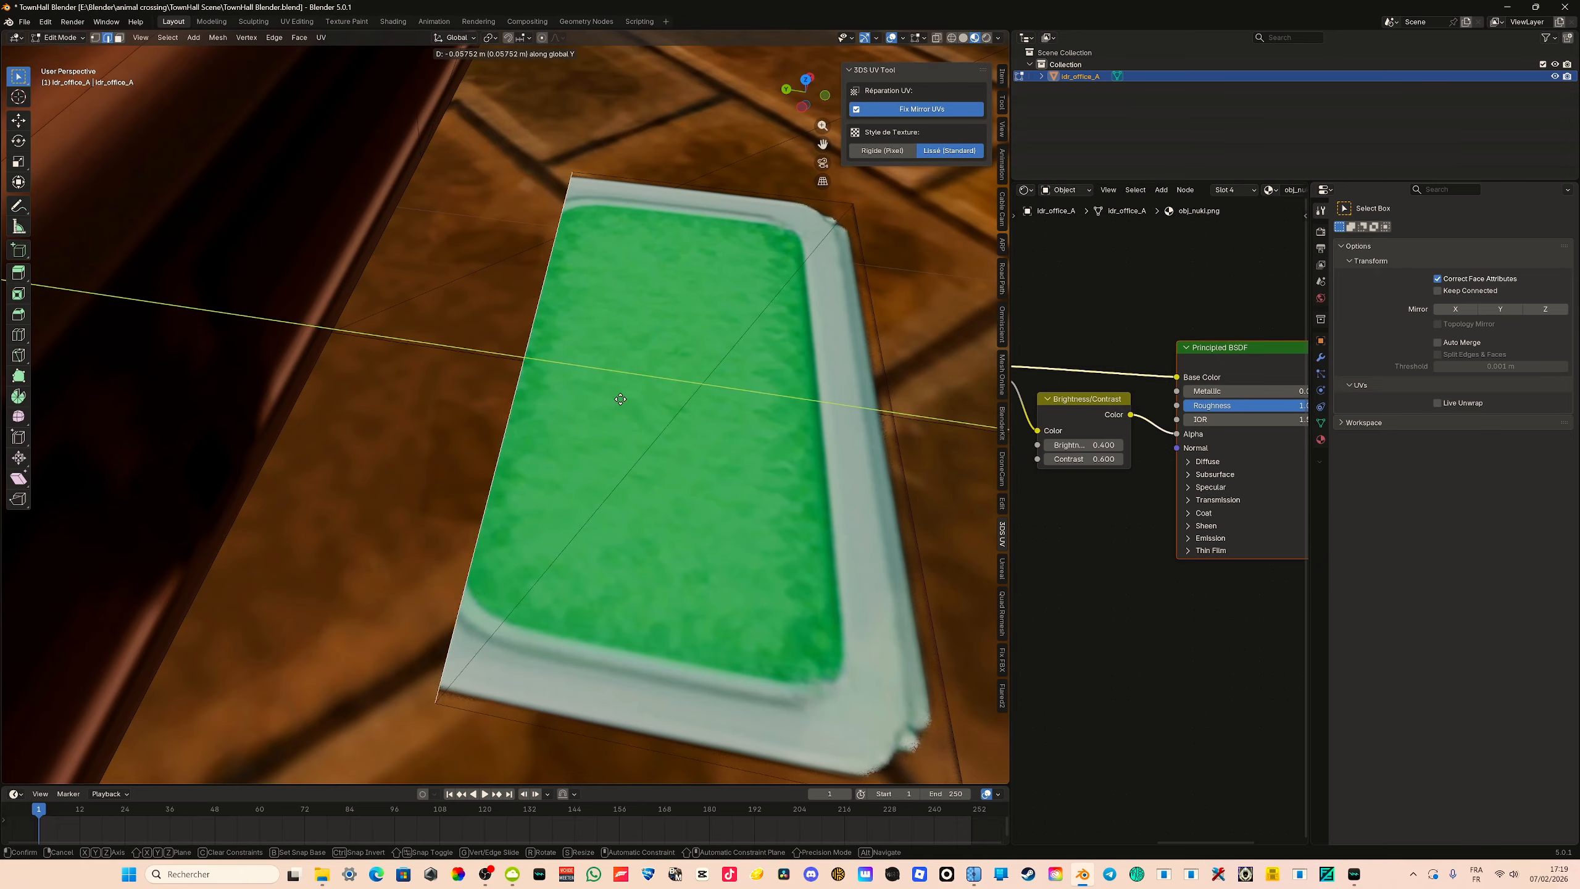
pyautogui.click(323, 371)
# Move the tray's counter-side long edge inward about 0.006 m along Y, and nudge its near short edge
pyautogui.scroll(4, 532, 279)
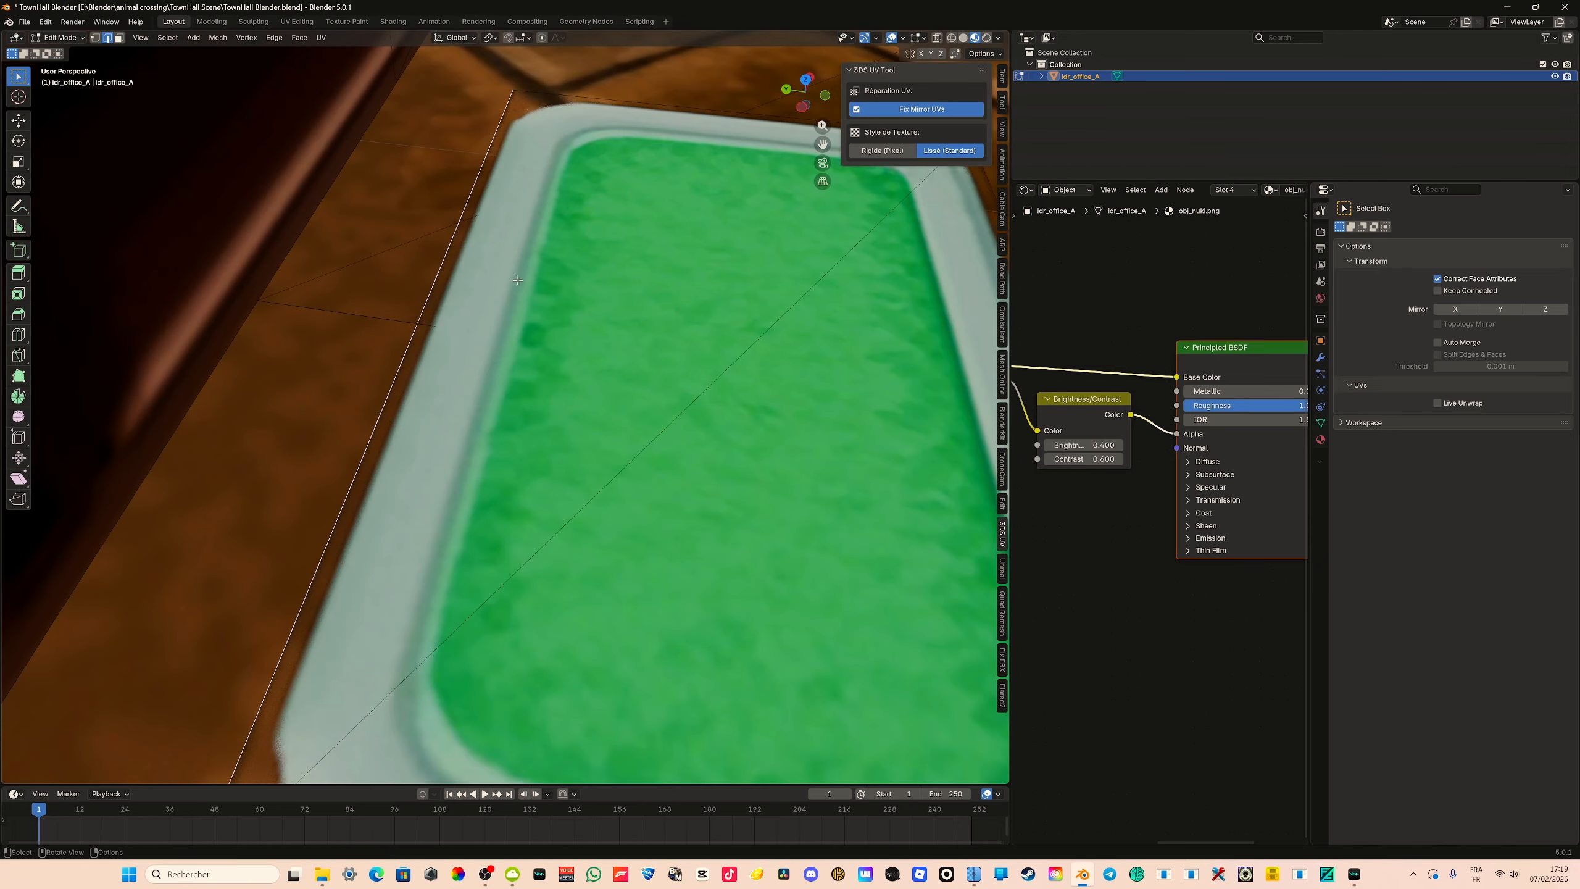
pyautogui.press('g')
pyautogui.press('y')
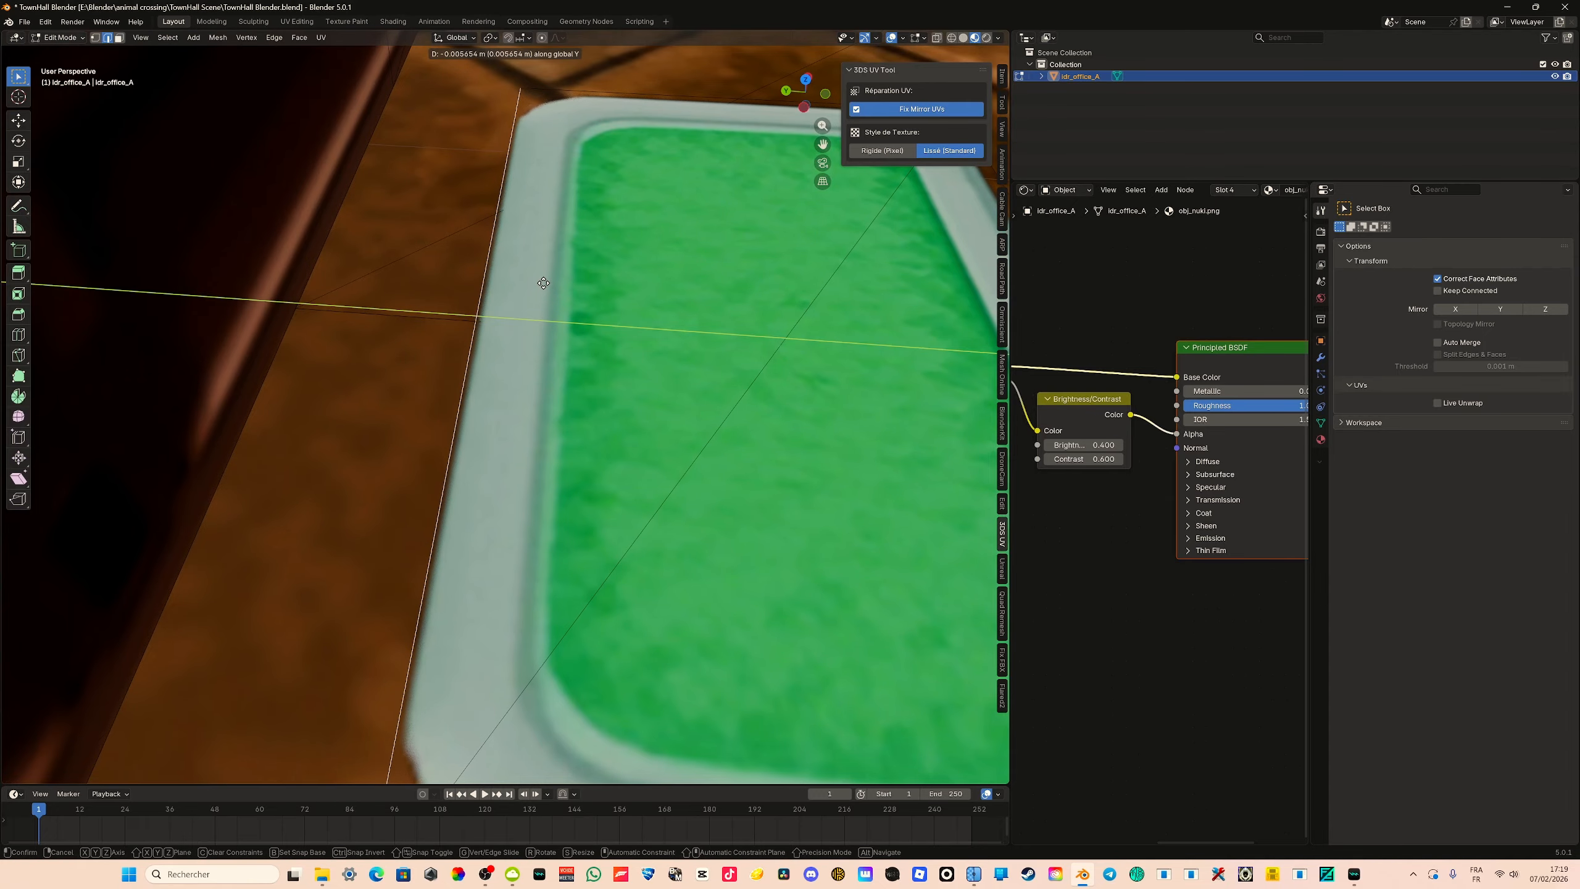
pyautogui.click(543, 285)
pyautogui.scroll(3, 312, 564)
pyautogui.press('g')
pyautogui.press('y')
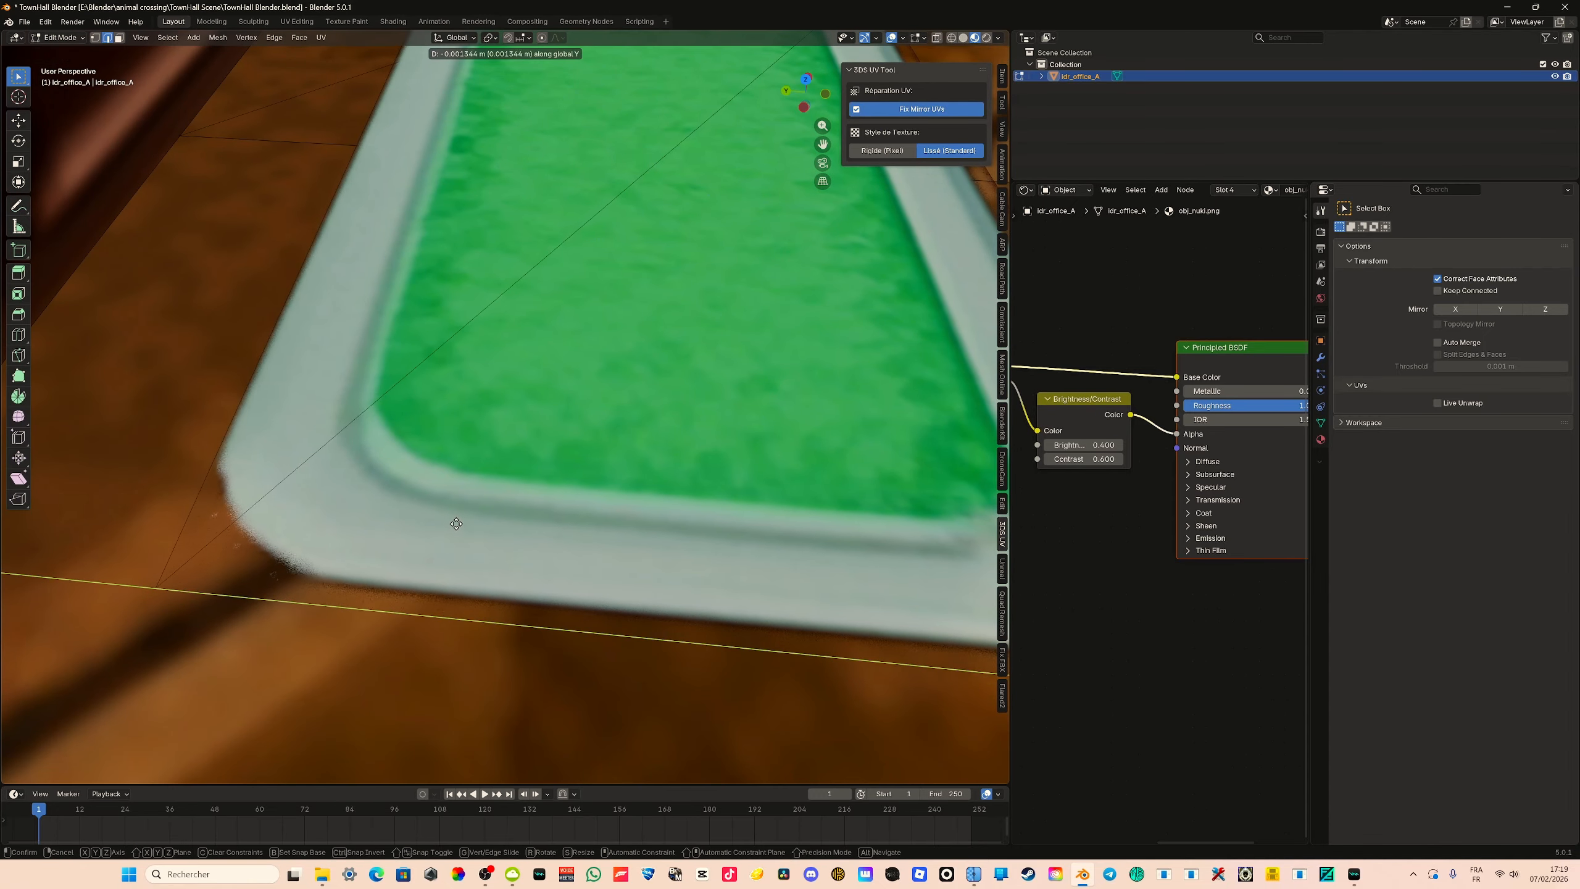
pyautogui.click(456, 524)
pyautogui.scroll(-4, 456, 524)
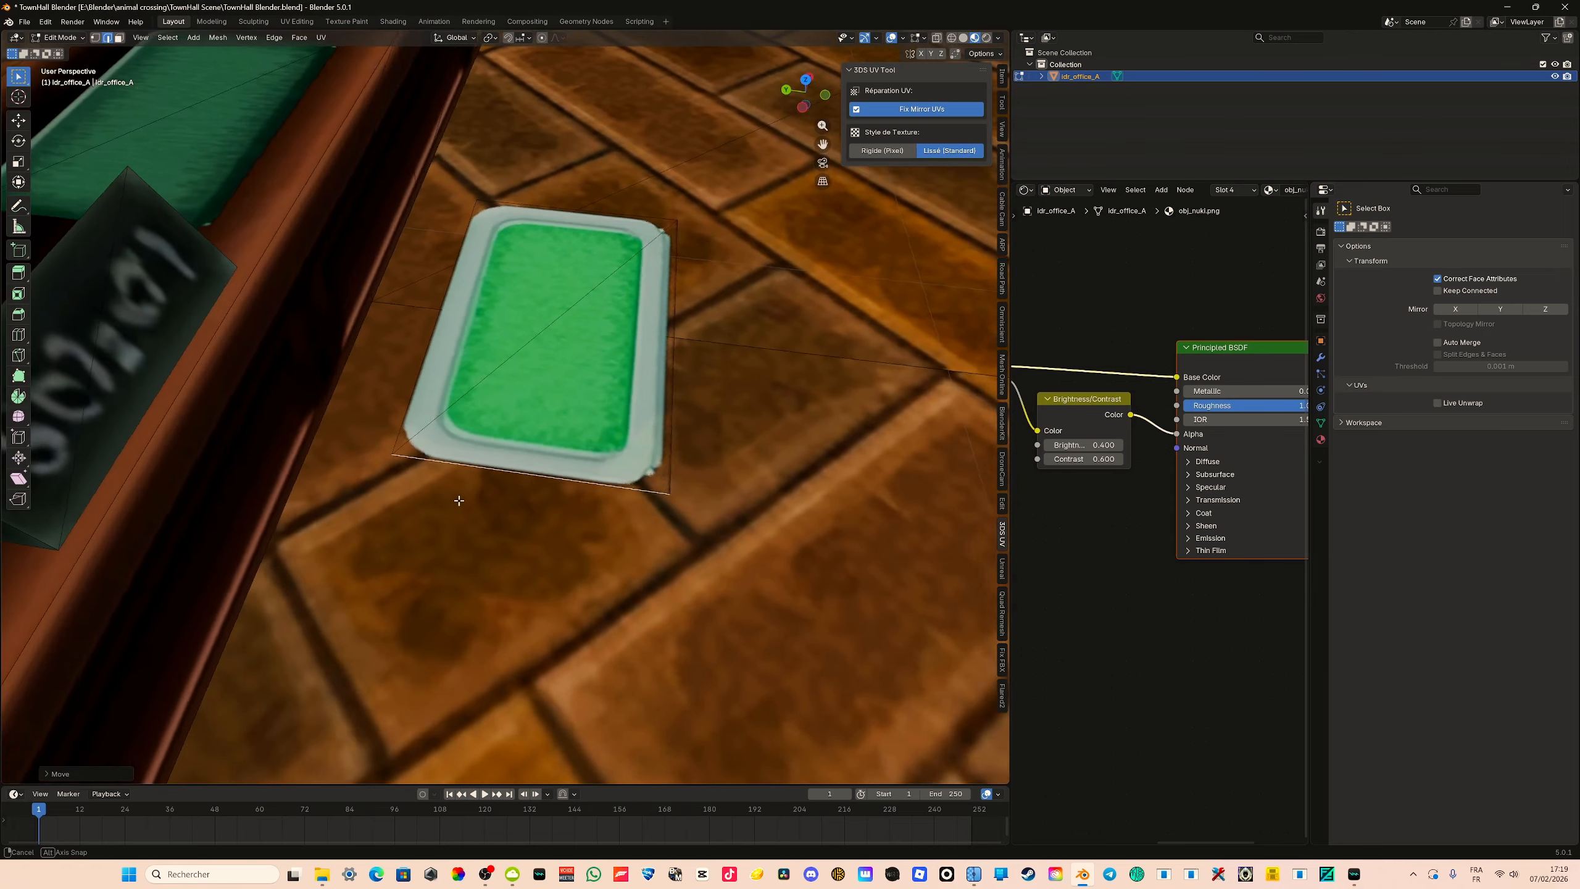
# Adjust the tray's opposite long edge along Y, return to Object Mode and save the Blender file
pyautogui.moveTo(456, 524); pyautogui.dragTo(449, 491, button='middle')
pyautogui.scroll(4, 449, 491)
pyautogui.press('g')
pyautogui.press('x')
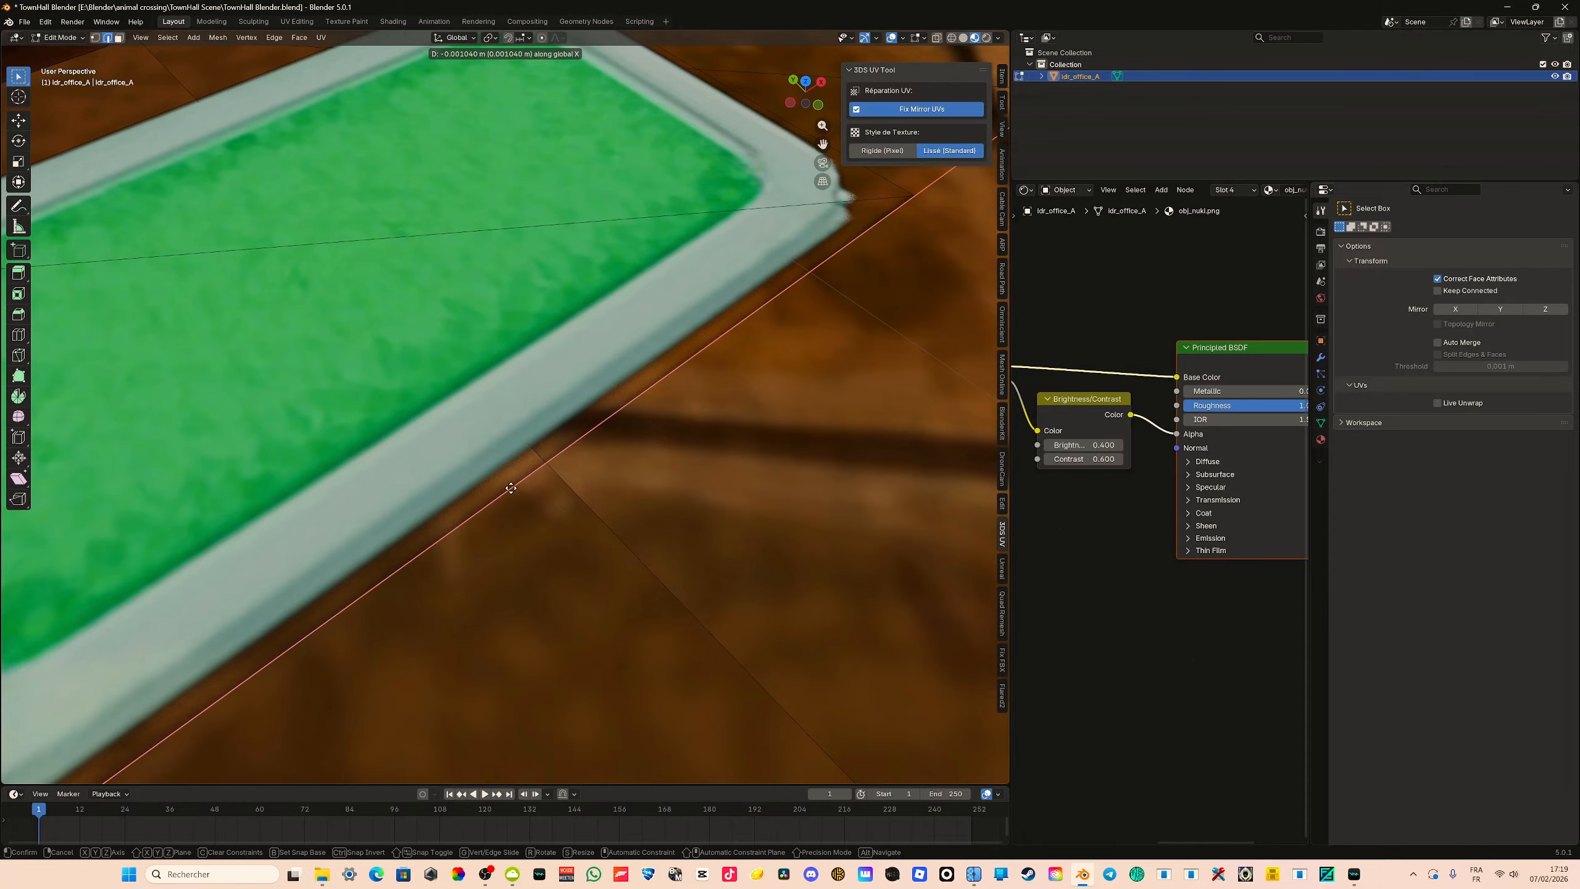
pyautogui.moveTo(510, 489); pyautogui.dragTo(556, 323, button='middle')
pyautogui.press('y')
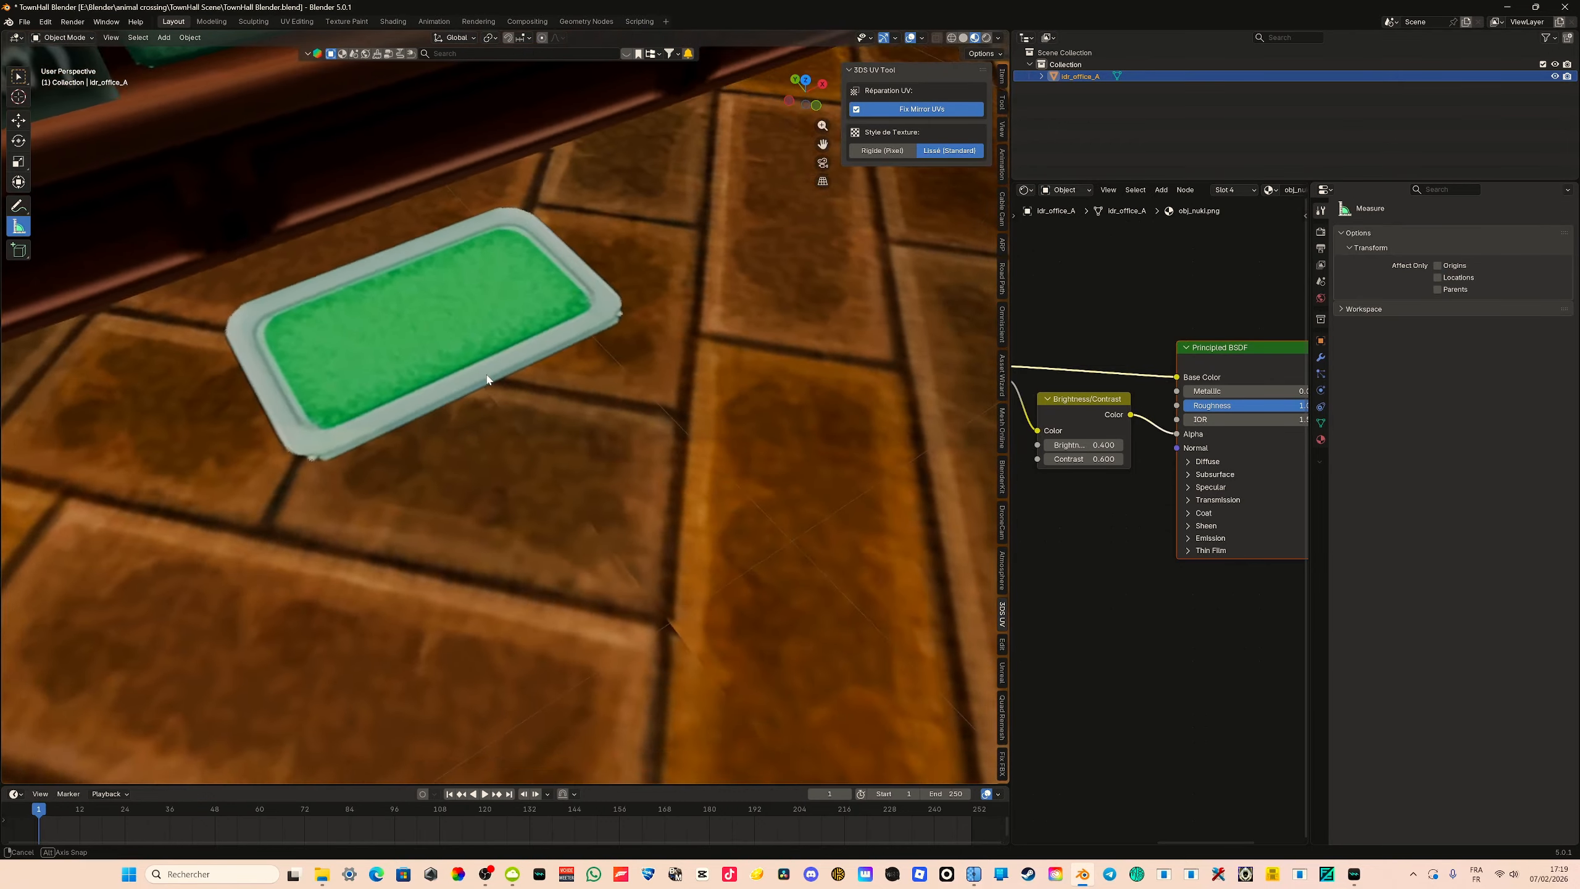
pyautogui.moveTo(487, 378); pyautogui.dragTo(491, 336, button='middle')
pyautogui.hotkey('ctrl', 's')
# Inspect the whole office and the arched window behind the counter chair, and save the Blender file
pyautogui.scroll(-8, 442, 541)
pyautogui.scroll(3, 389, 520)
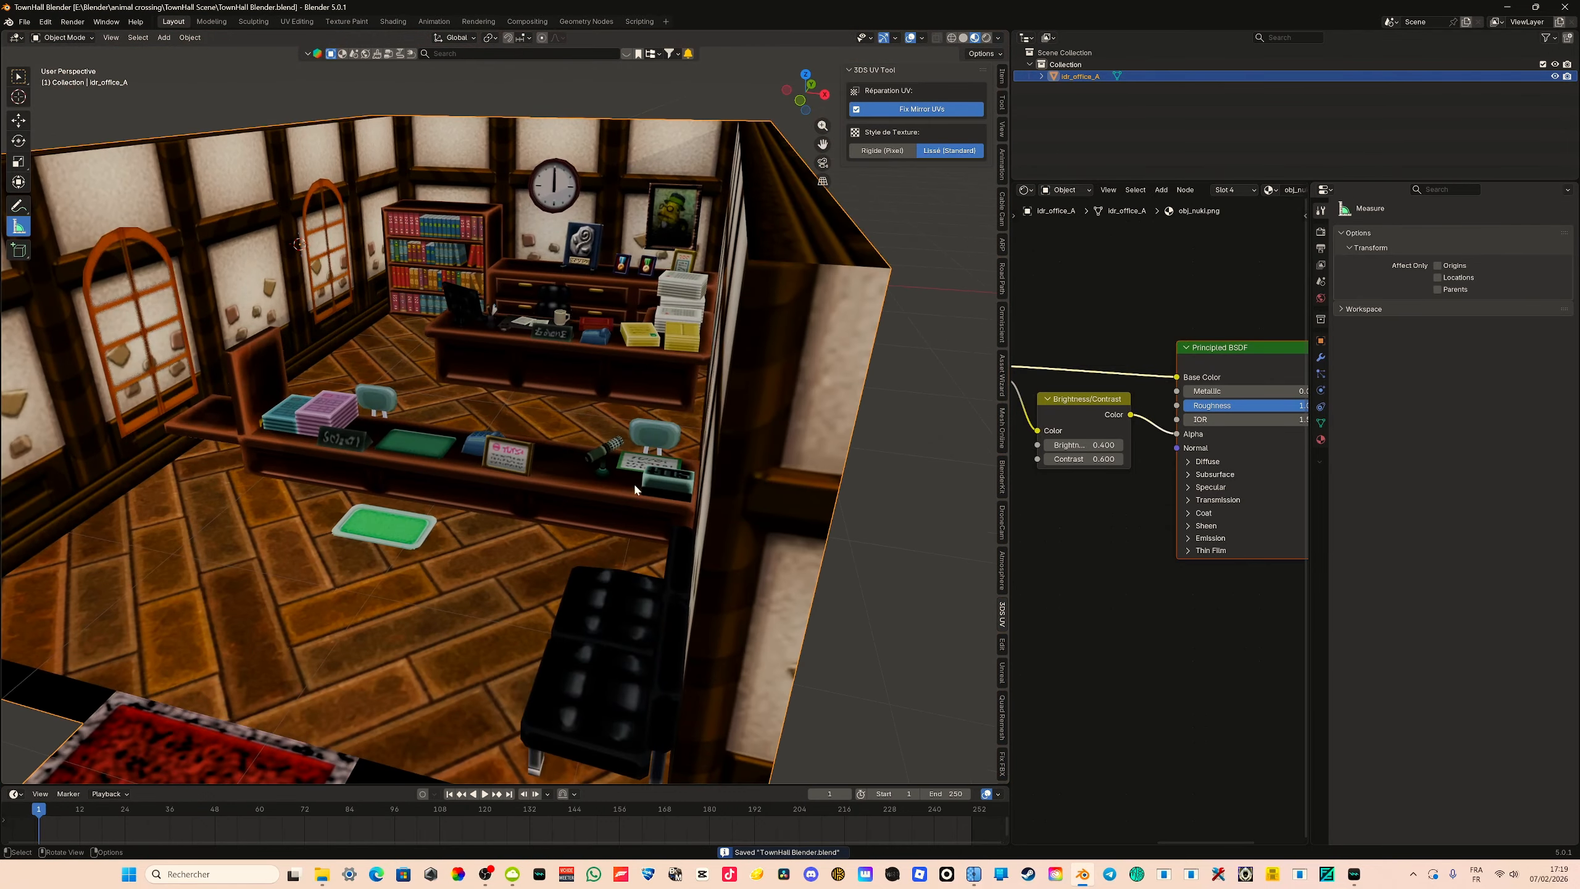
pyautogui.moveTo(634, 489); pyautogui.dragTo(403, 443, button='middle')
pyautogui.moveTo(195, 419); pyautogui.dragTo(170, 507, button='middle')
pyautogui.scroll(5, 536, 571)
pyautogui.moveTo(537, 572); pyautogui.dragTo(296, 518, button='middle')
pyautogui.scroll(8, 485, 363)
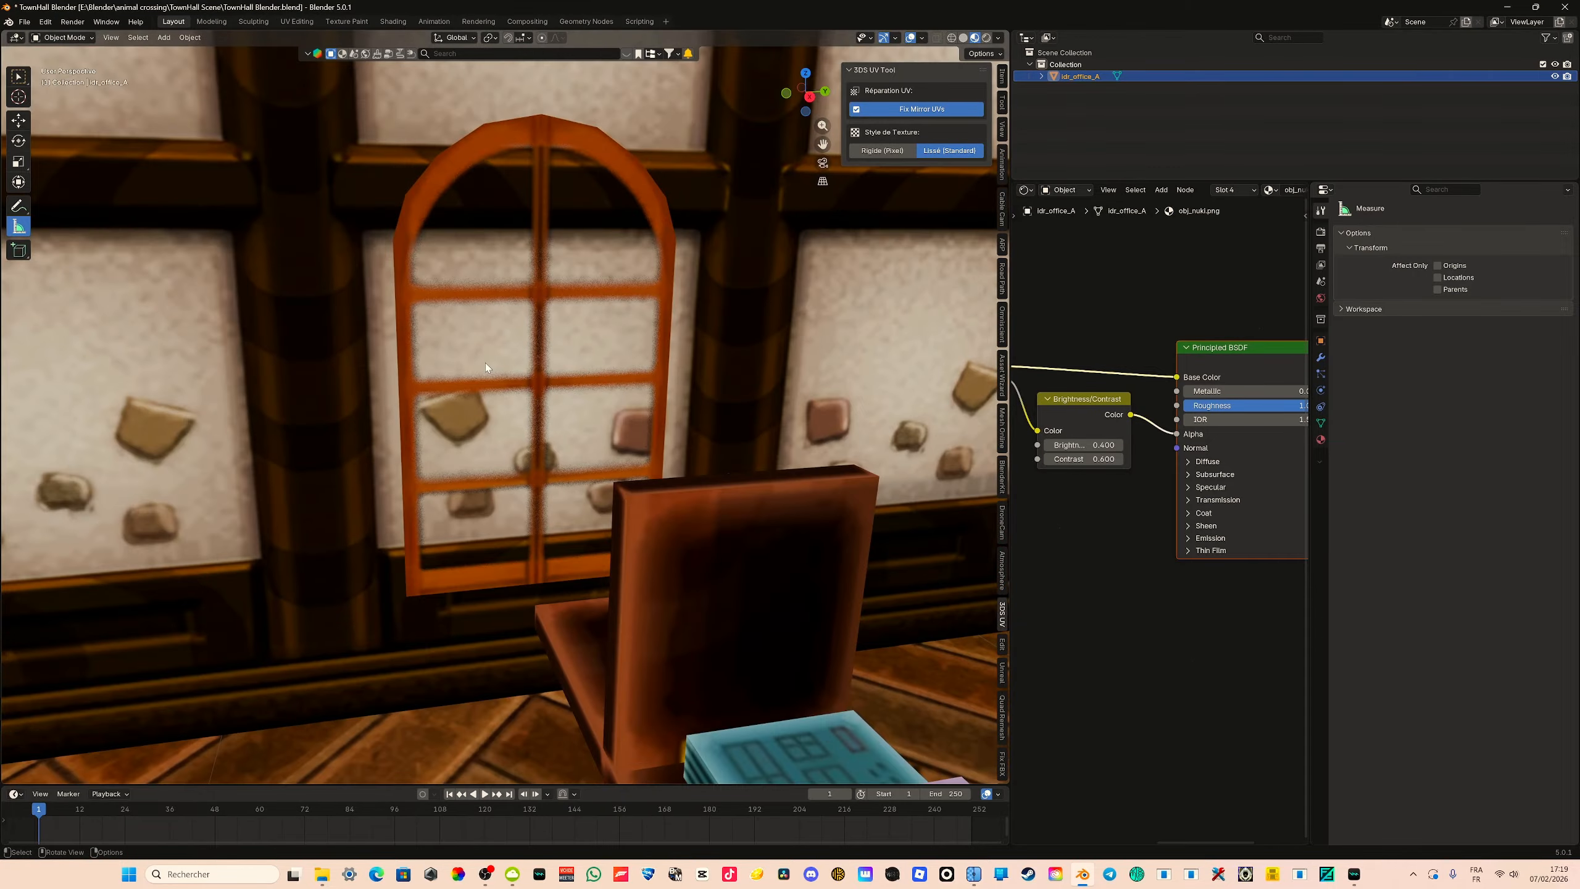
pyautogui.scroll(2, 491, 394)
pyautogui.scroll(-15, 492, 394)
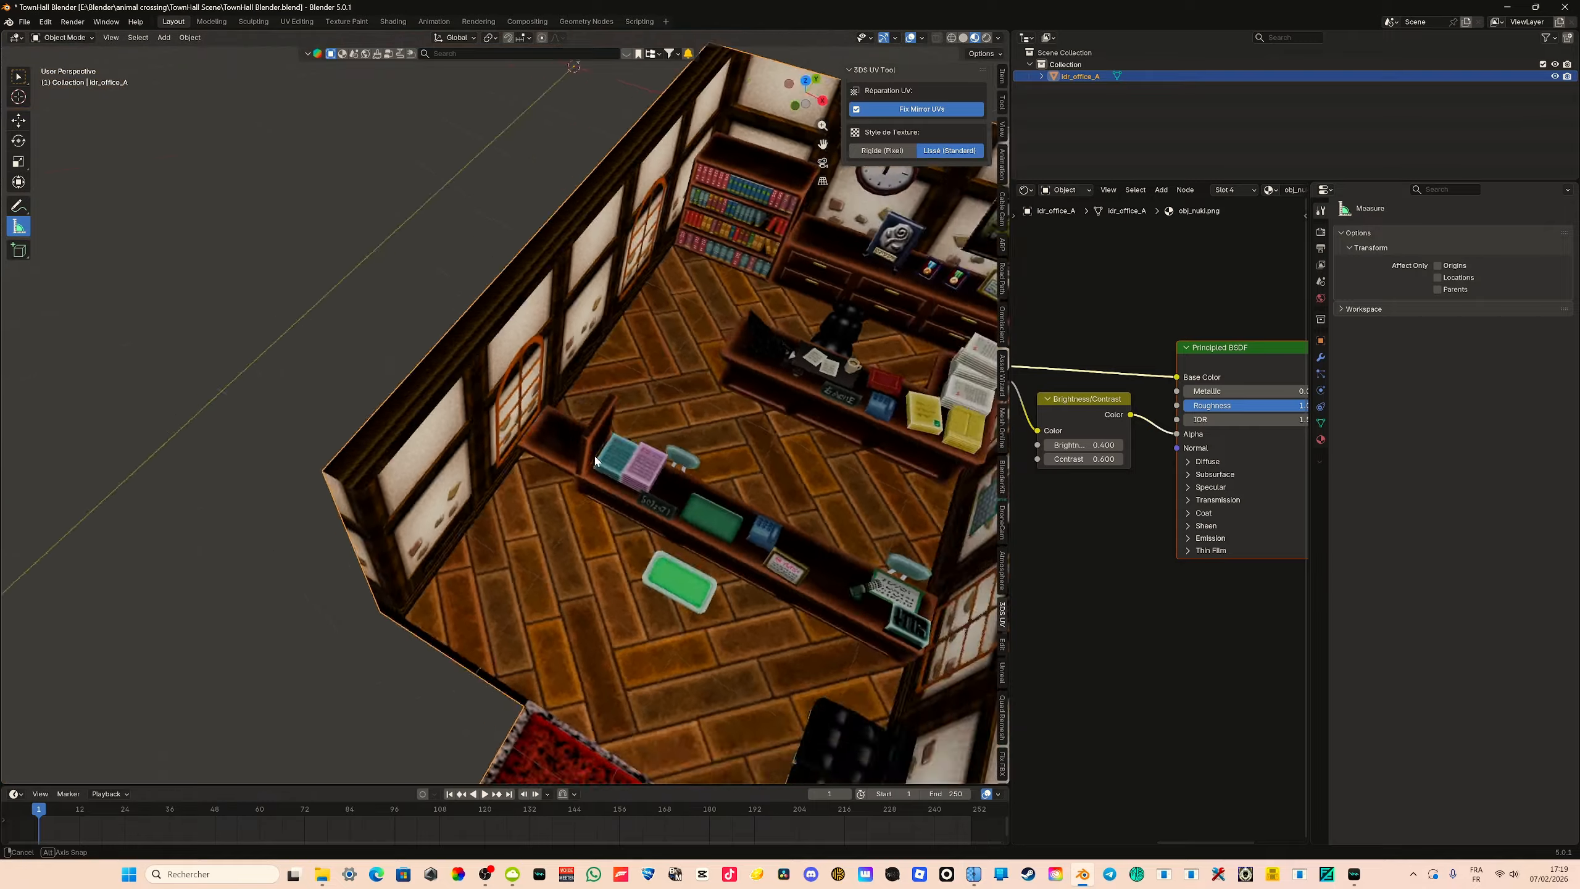
pyautogui.moveTo(492, 393); pyautogui.dragTo(458, 459, button='middle')
pyautogui.hotkey('ctrl', 's')
# Examine the side wall's arched windows and stone-patterned panels from inside the office
pyautogui.click(709, 196)
pyautogui.moveTo(709, 197); pyautogui.dragTo(303, 368, button='middle')
pyautogui.scroll(6, 578, 373)
pyautogui.scroll(-3, 401, 386)
pyautogui.scroll(-5, 417, 324)
pyautogui.scroll(5, 374, 355)
pyautogui.click(484, 334)
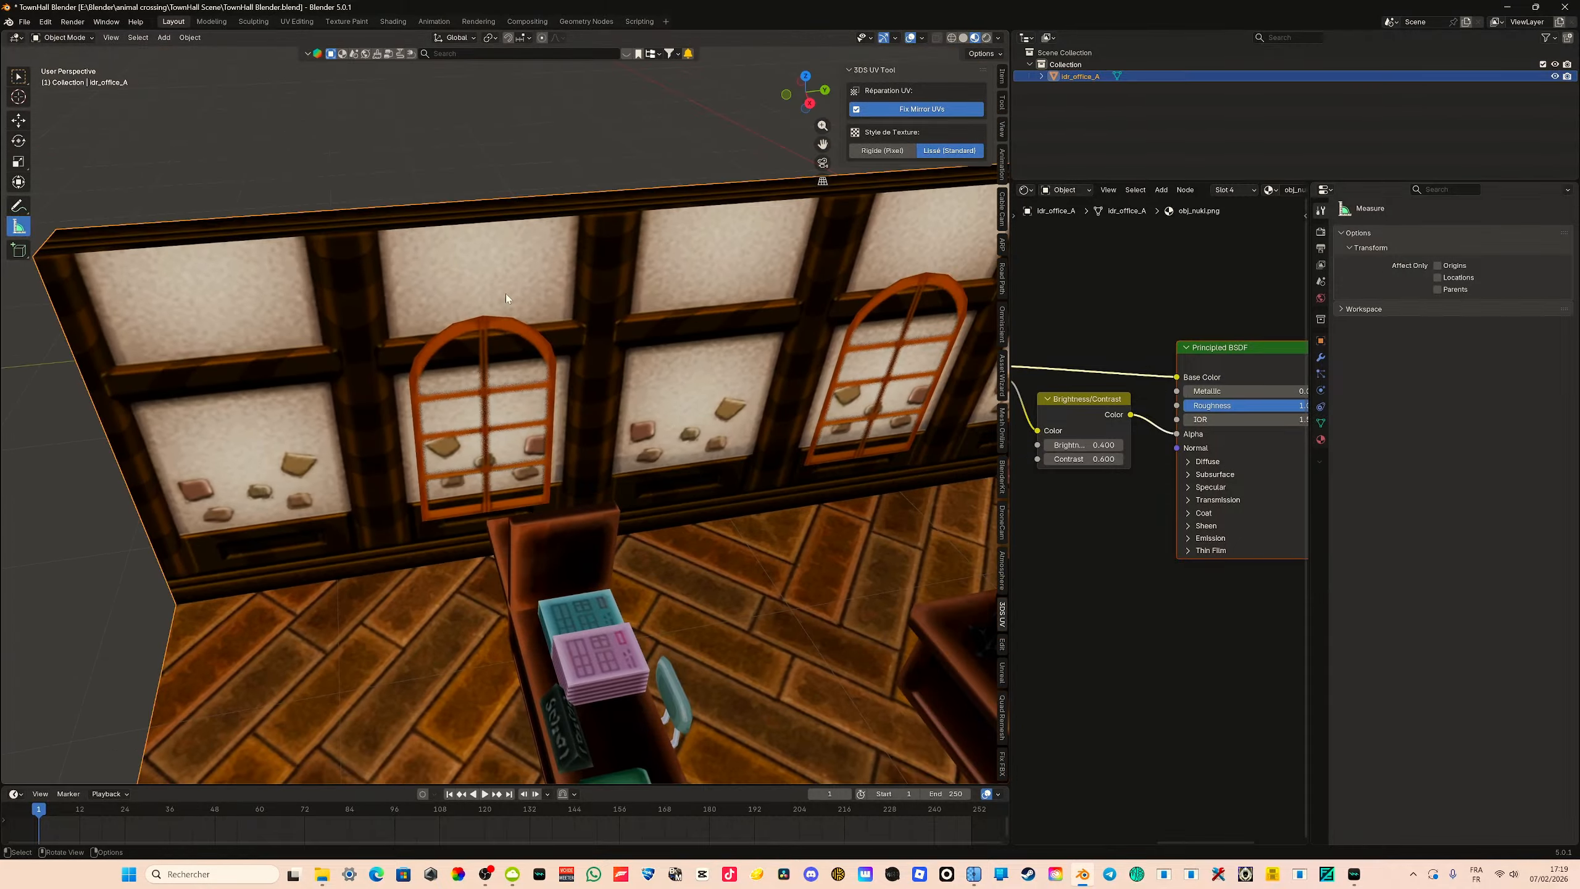
# Enter Edit Mode on the office mesh, view it from outside and switch the viewport to wireframe shading
pyautogui.press('Tab')
pyautogui.scroll(-4, 506, 294)
pyautogui.moveTo(507, 294); pyautogui.dragTo(648, 362, button='middle')
pyautogui.scroll(-3, 648, 362)
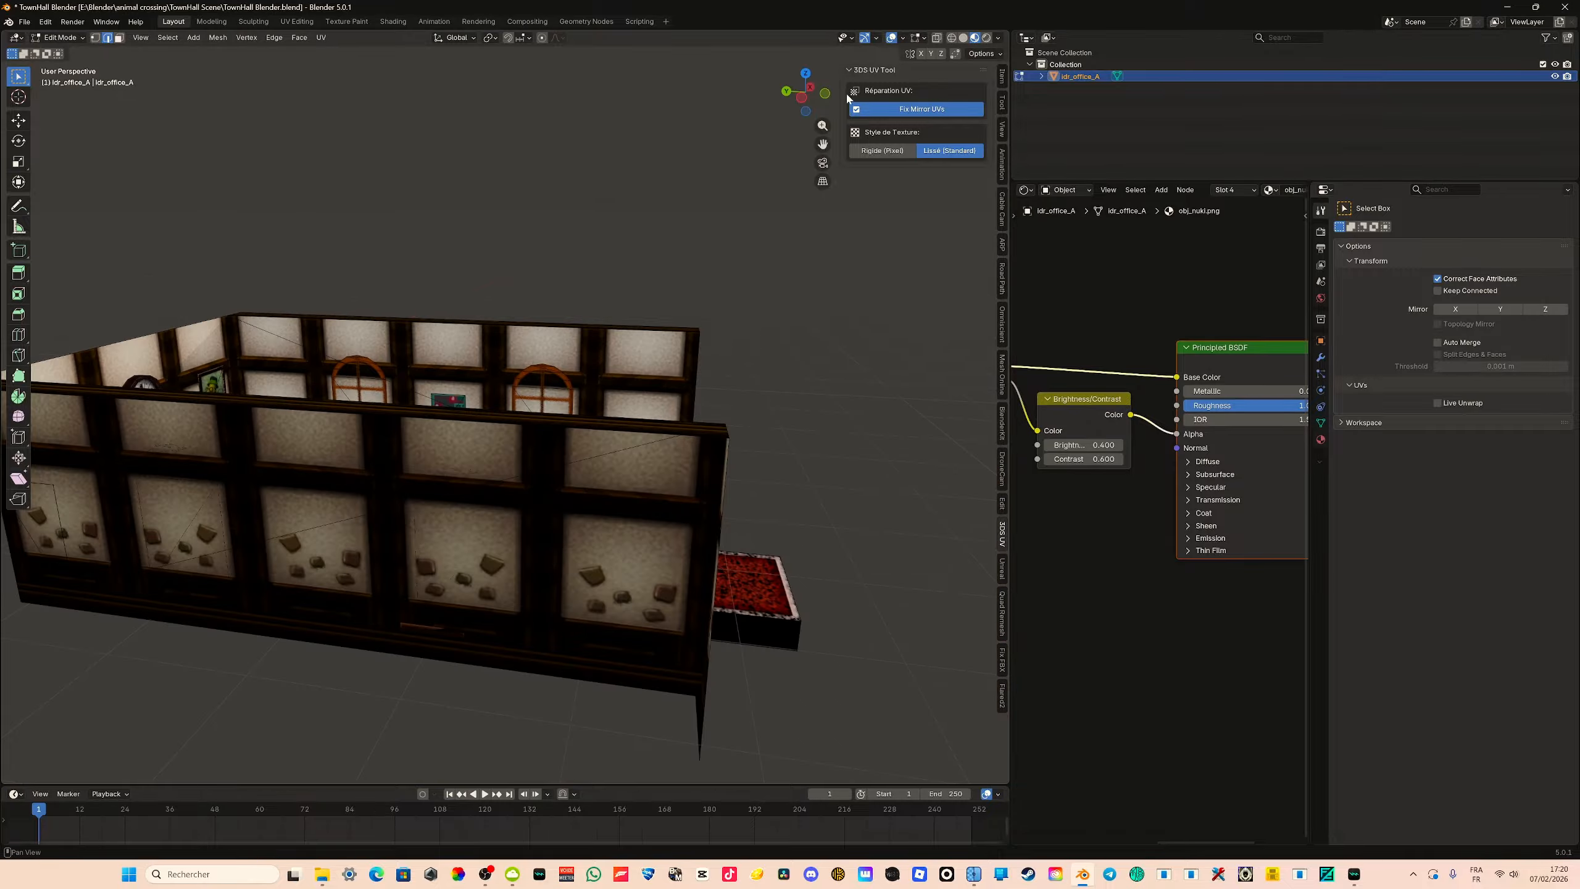
pyautogui.click(951, 39)
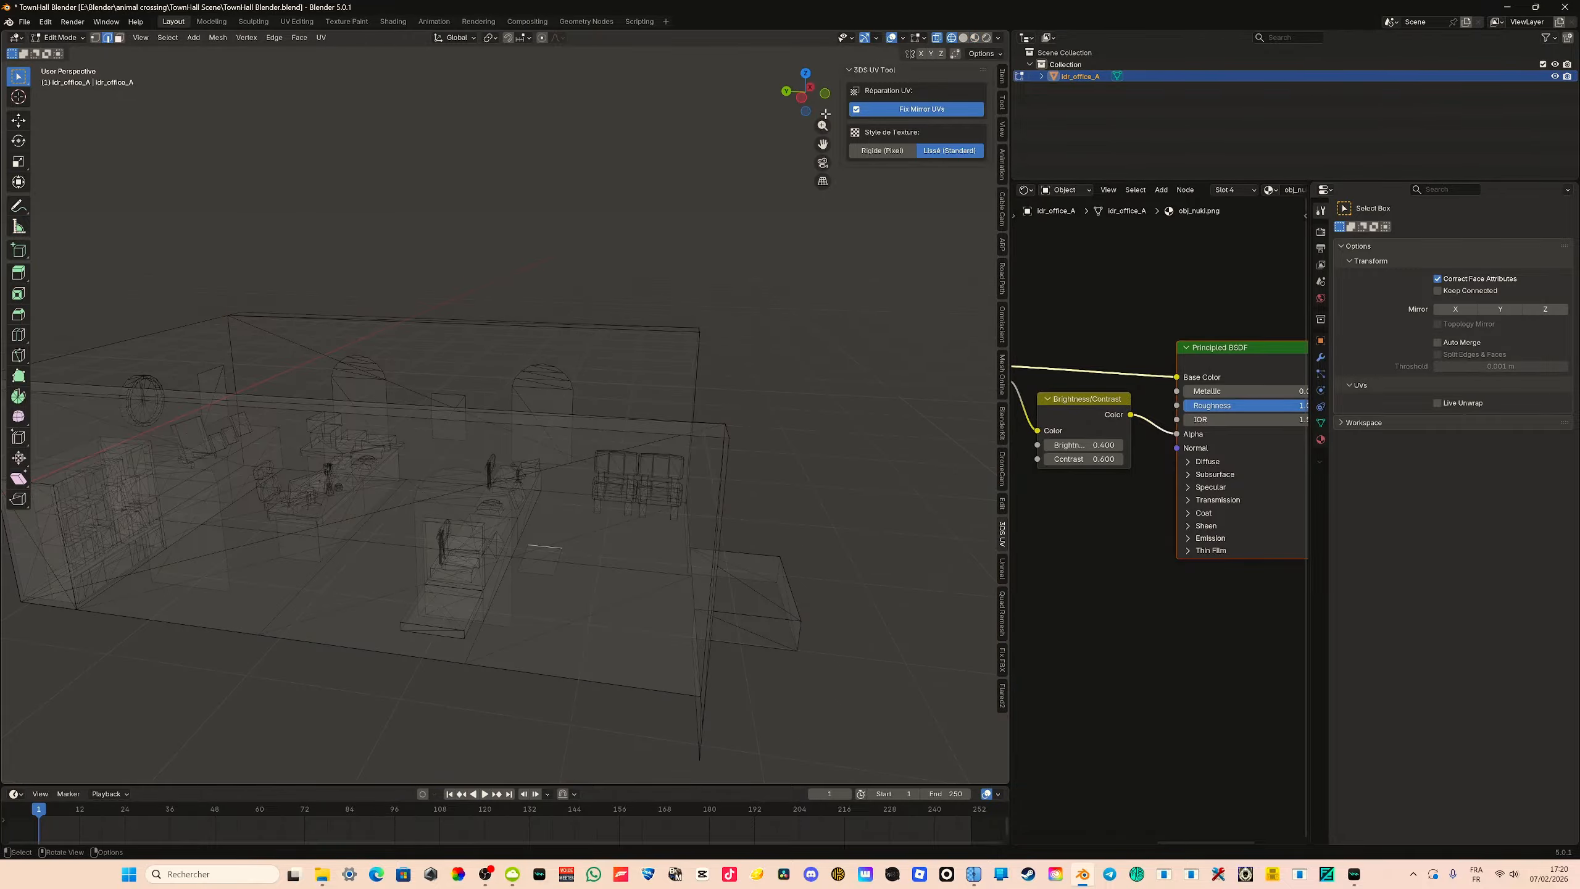
# View the arched window in Left Orthographic, activate the Knife tool and set the snap target to Vertex
pyautogui.click(805, 106)
pyautogui.scroll(4, 547, 424)
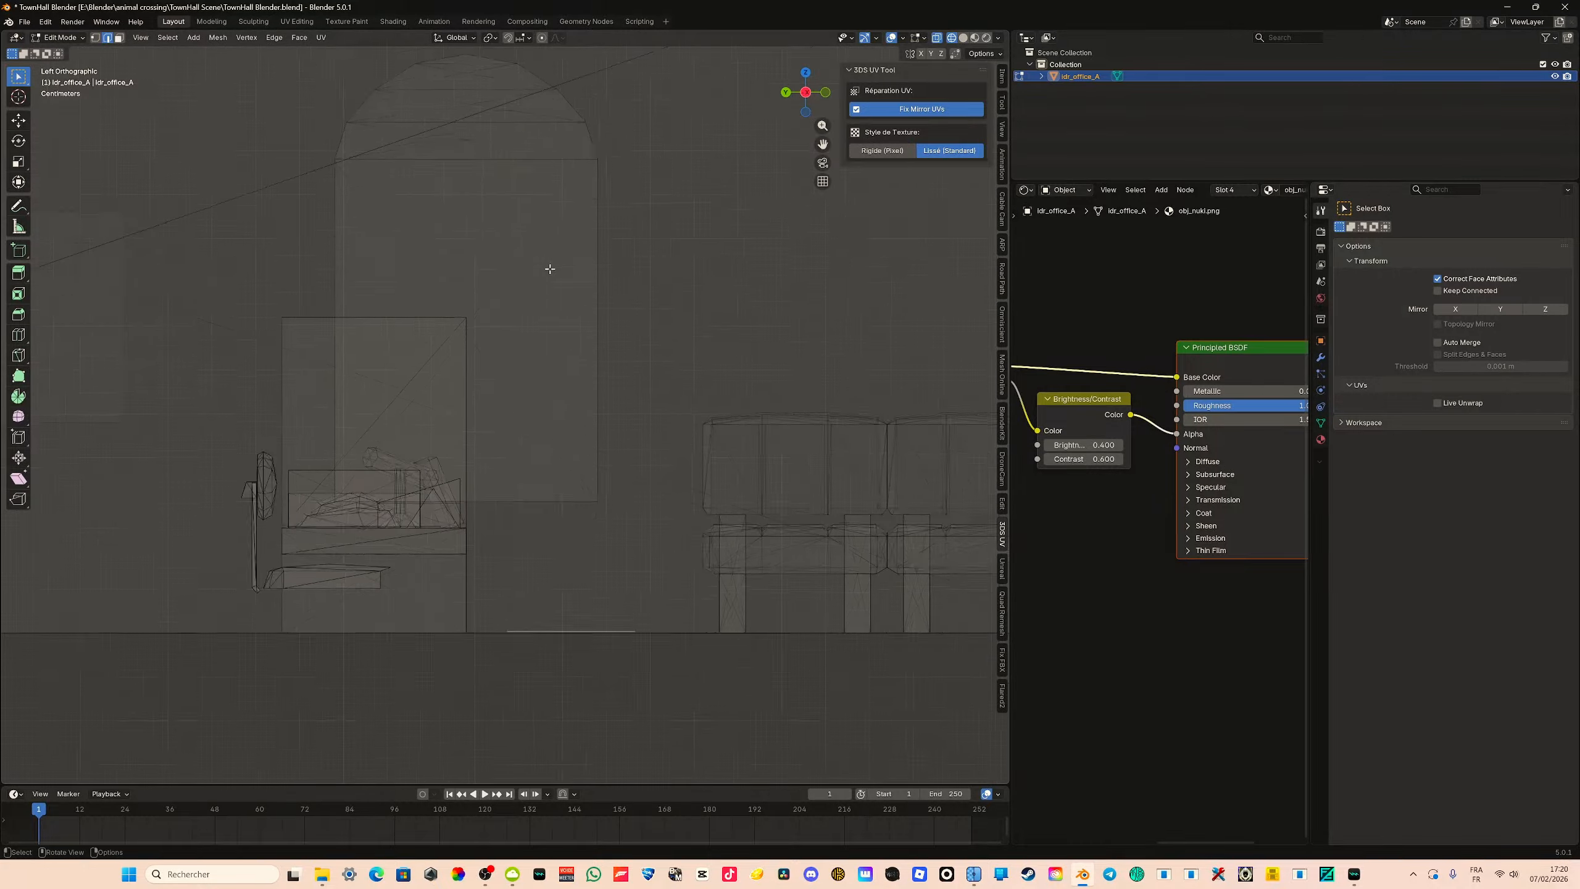
pyautogui.click(18, 355)
pyautogui.keyDown('shift'); pyautogui.moveTo(416, 212); pyautogui.dragTo(496, 349, button='middle'); pyautogui.keyUp('shift')
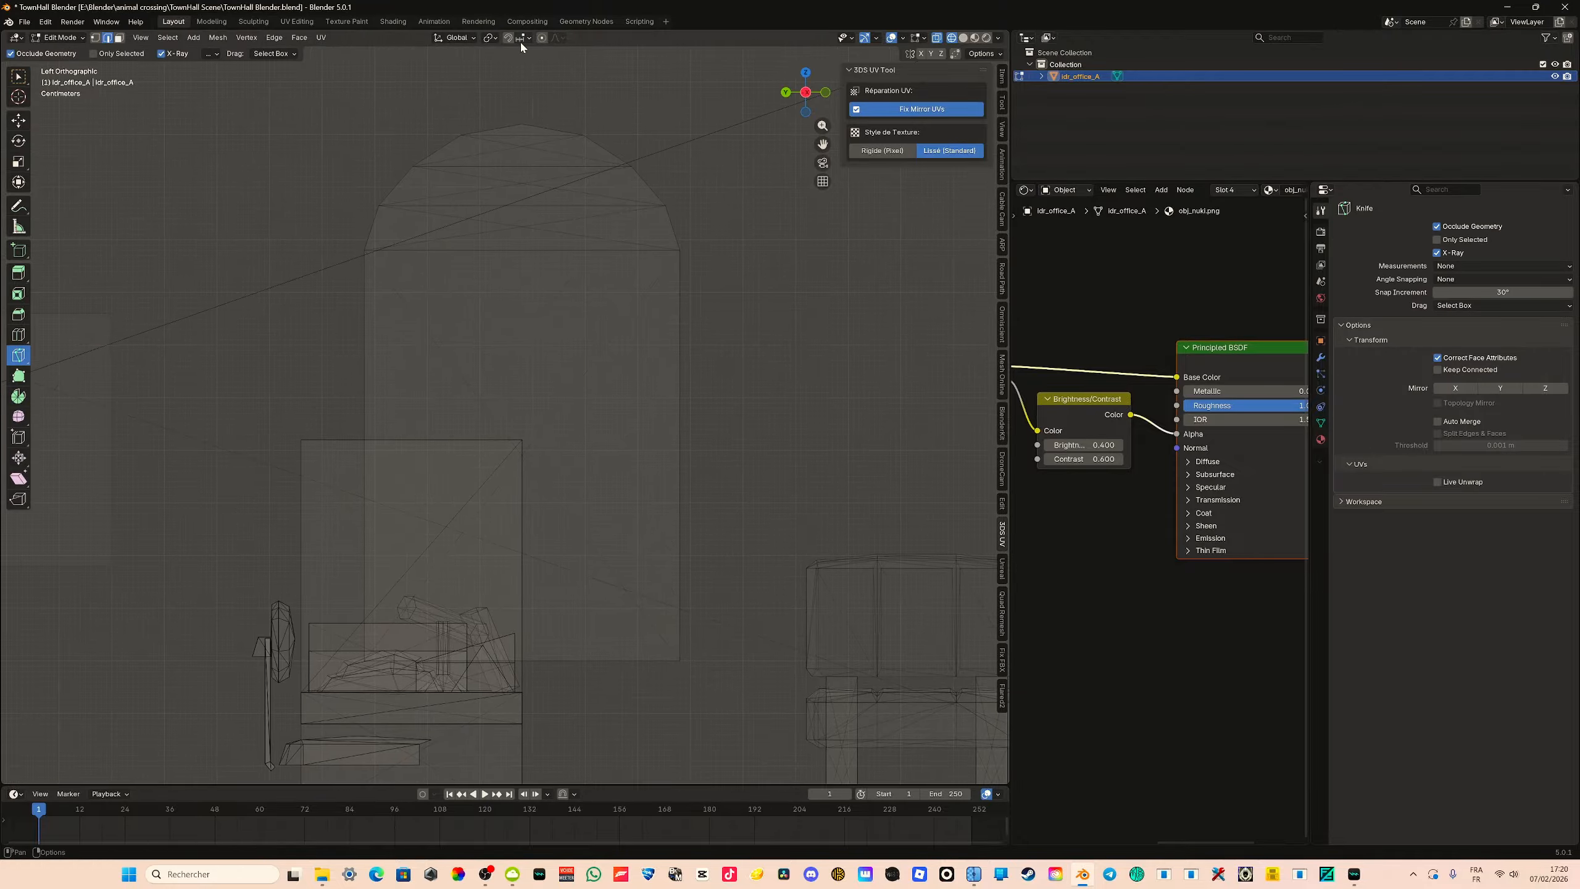
pyautogui.click(524, 40)
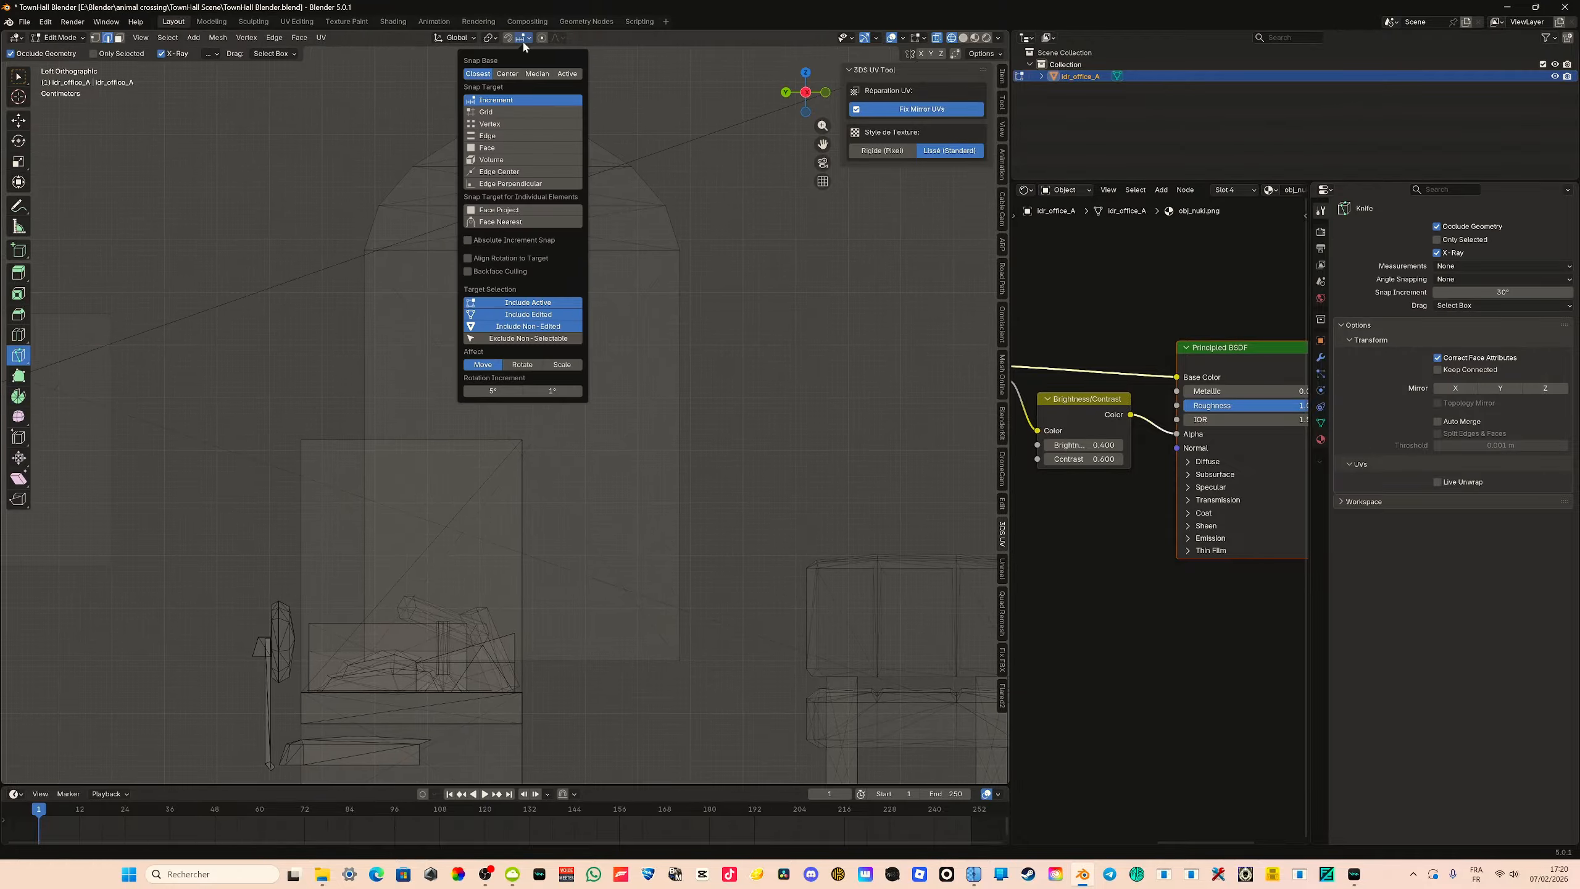
pyautogui.click(491, 124)
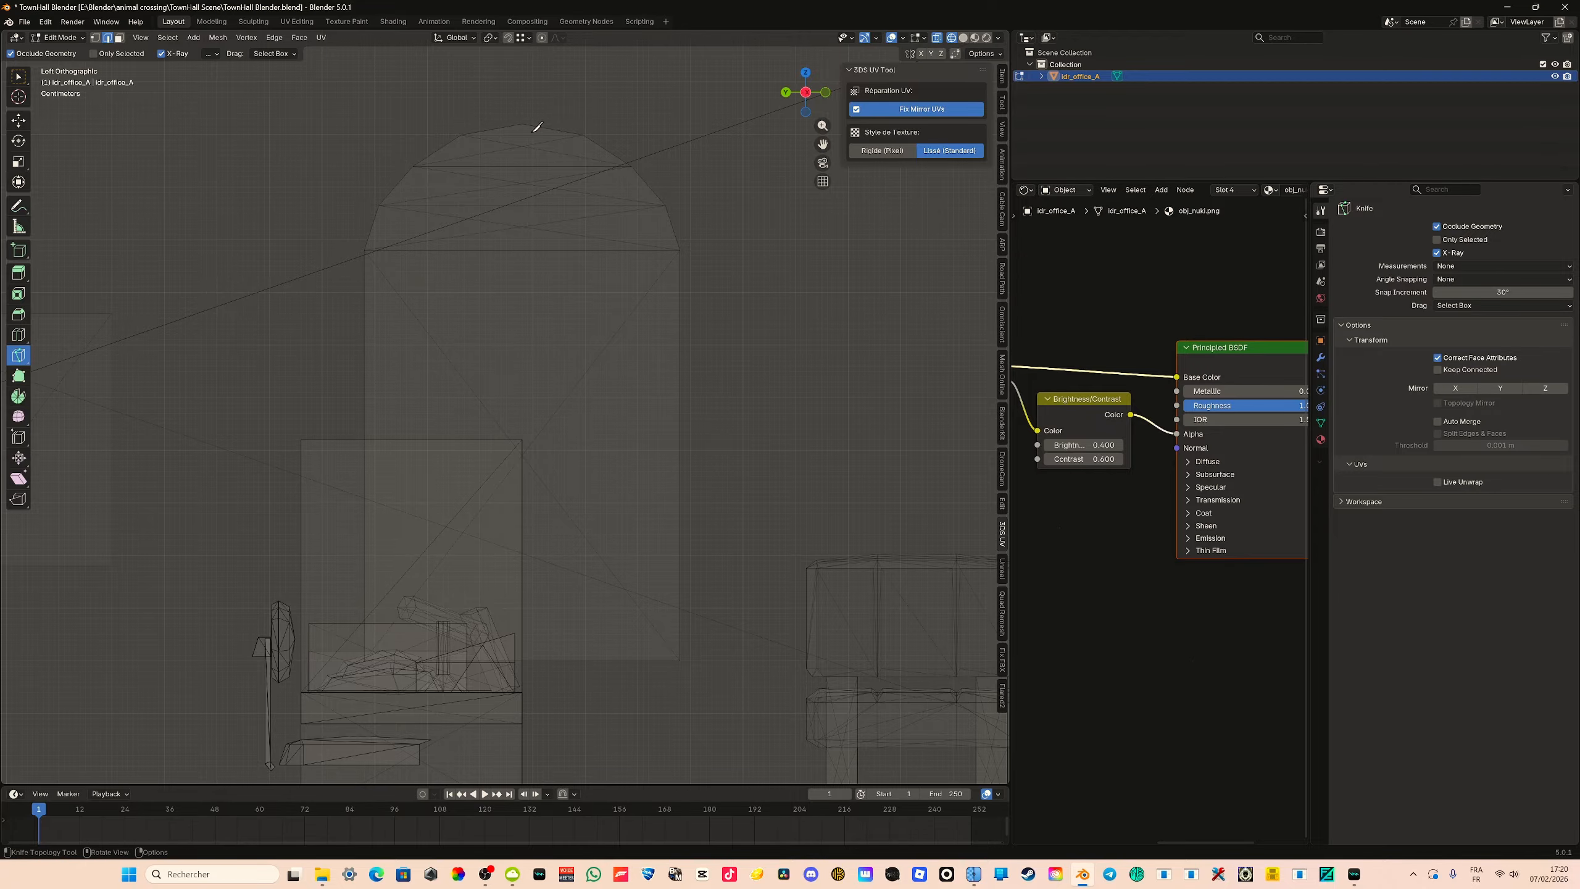
pyautogui.moveTo(535, 129); pyautogui.dragTo(380, 272, button='middle')
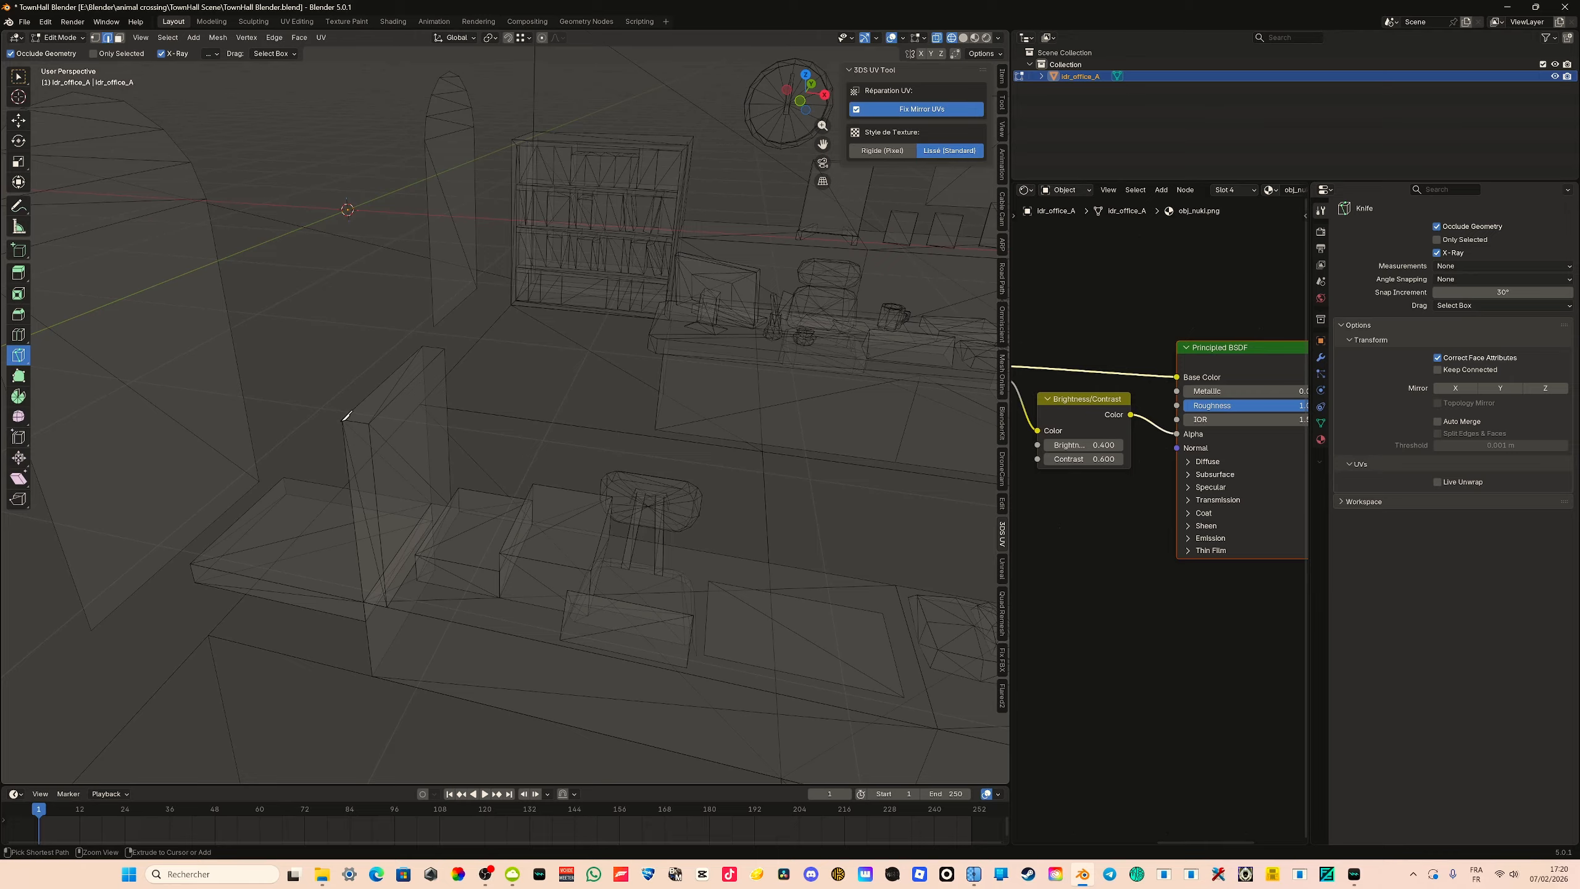
# Try to move the upper corner vertex of the upright panel at the counter's end
pyautogui.click(19, 79)
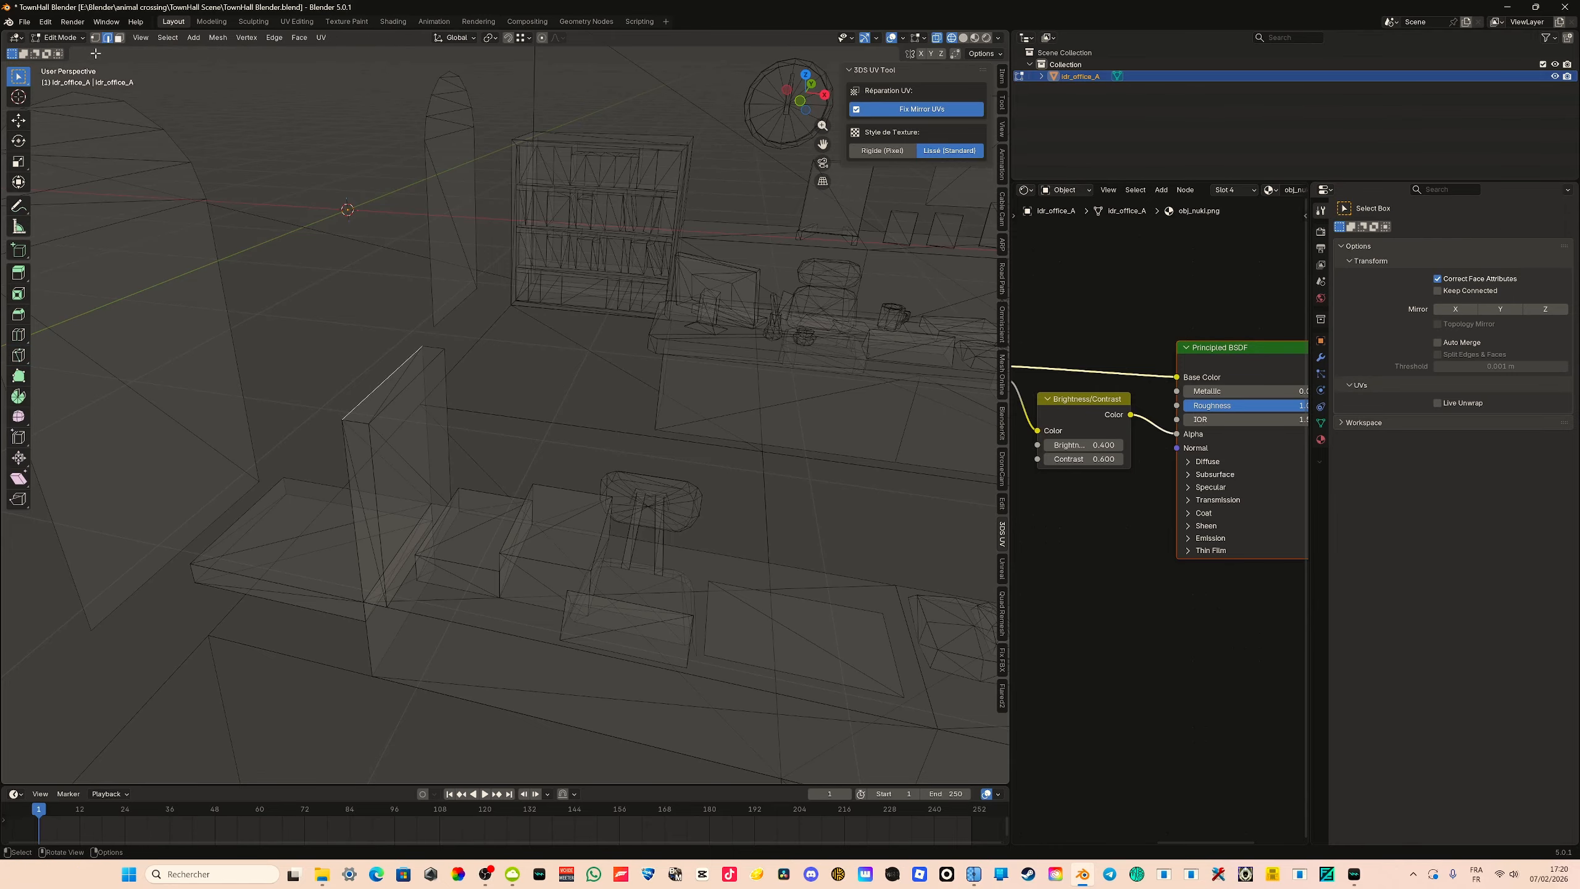
pyautogui.click(333, 422)
pyautogui.press('g')
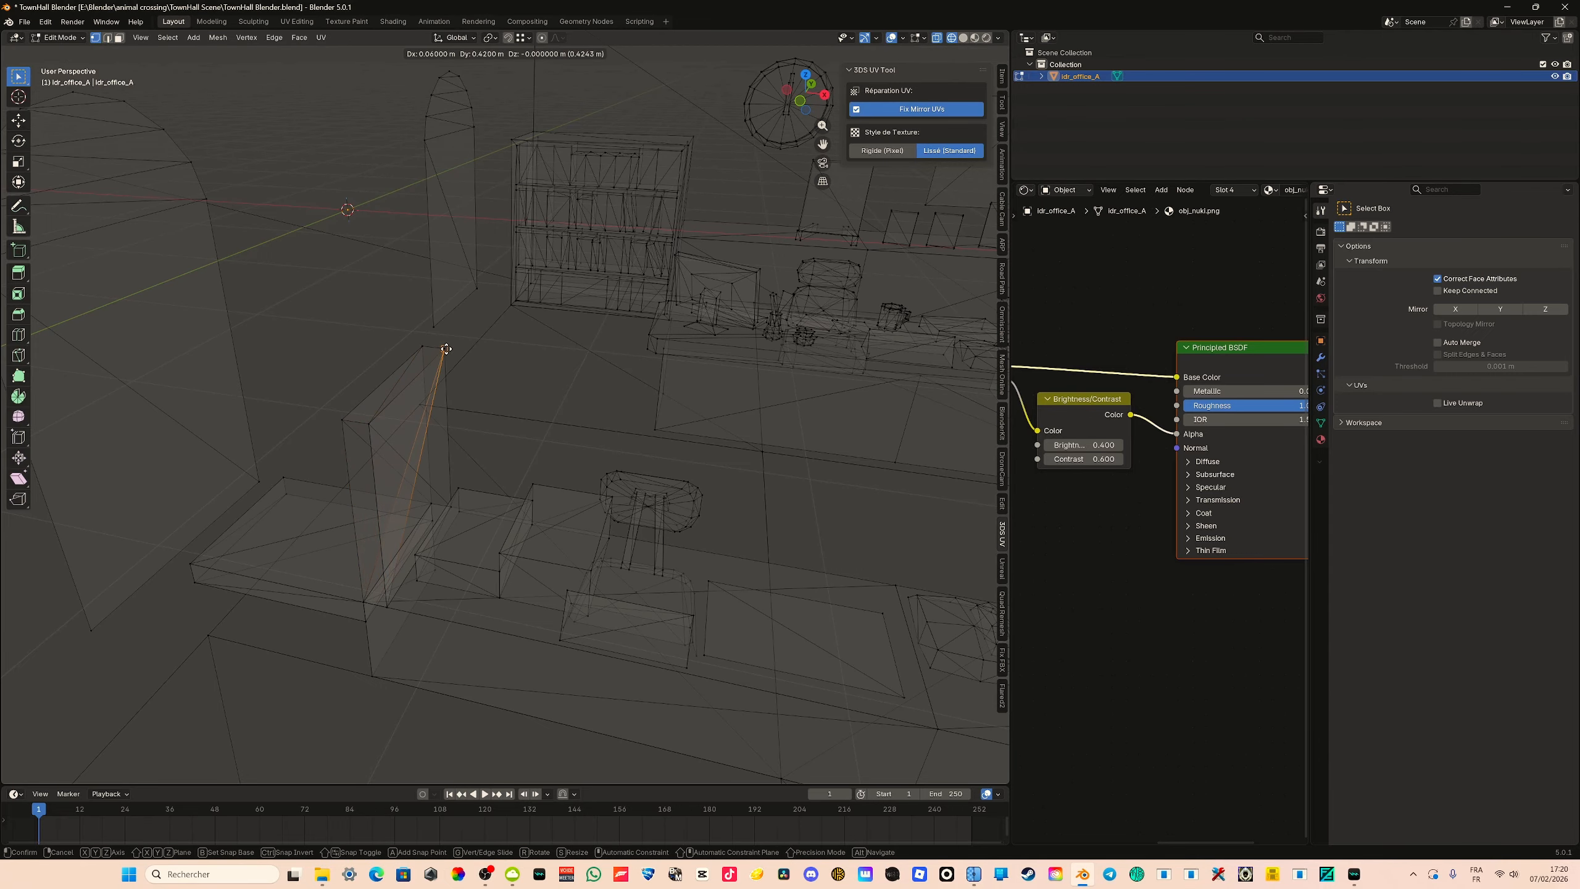
pyautogui.rightClick(340, 414)
# Select the whole office mesh in material preview and merge its vertices by distance
pyautogui.scroll(-1, 341, 367)
pyautogui.moveTo(339, 364); pyautogui.dragTo(417, 343, button='middle')
pyautogui.scroll(-5, 348, 361)
pyautogui.click(975, 39)
pyautogui.press('a')
pyautogui.click(892, 39)
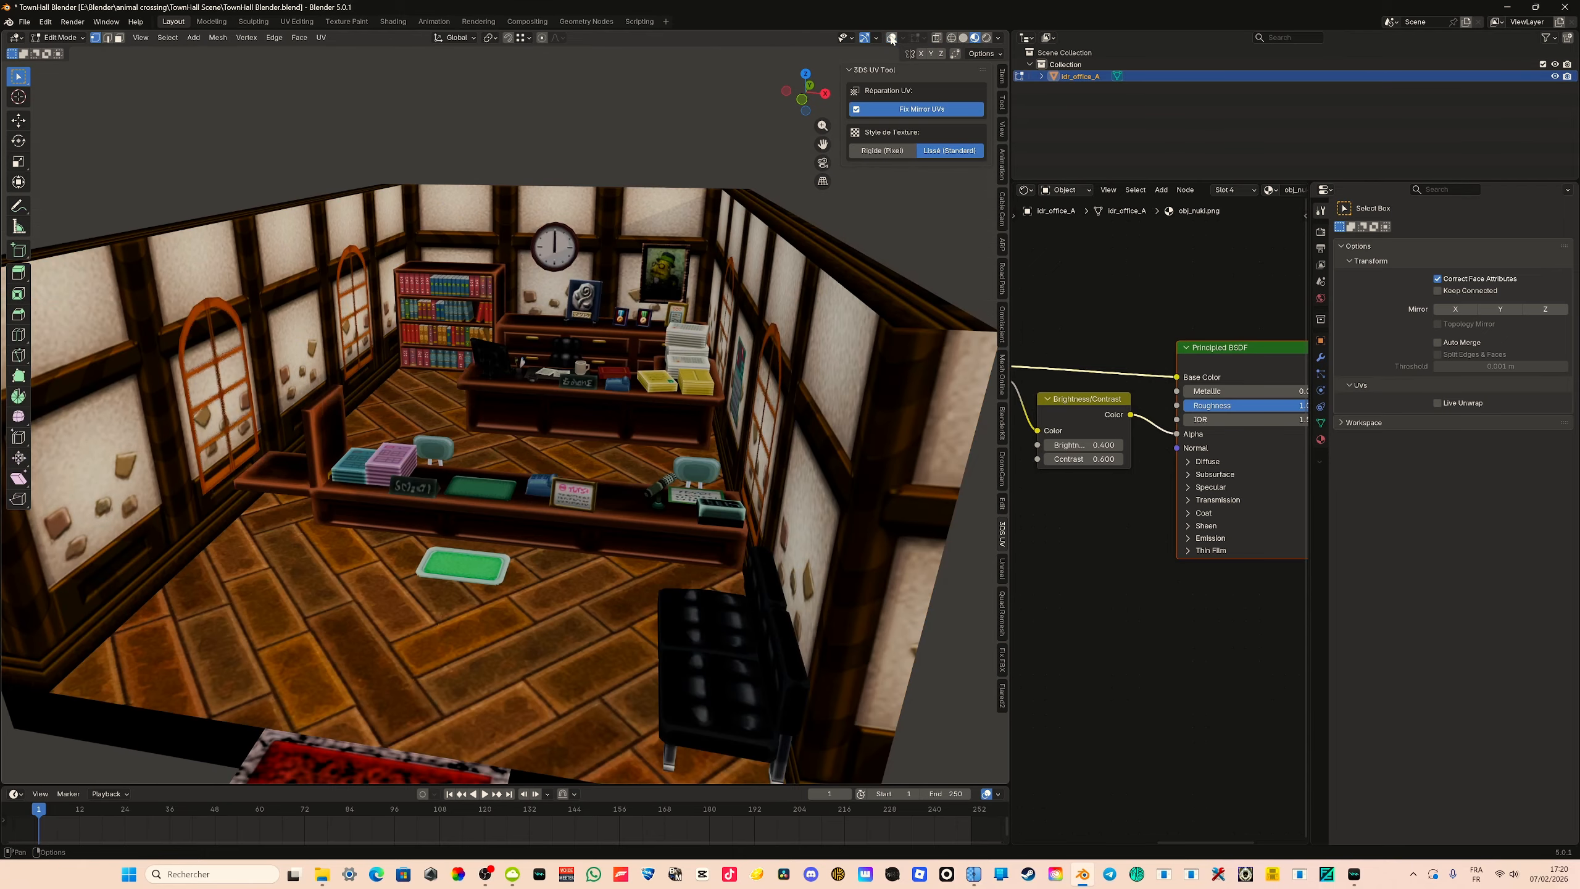
pyautogui.press('m')
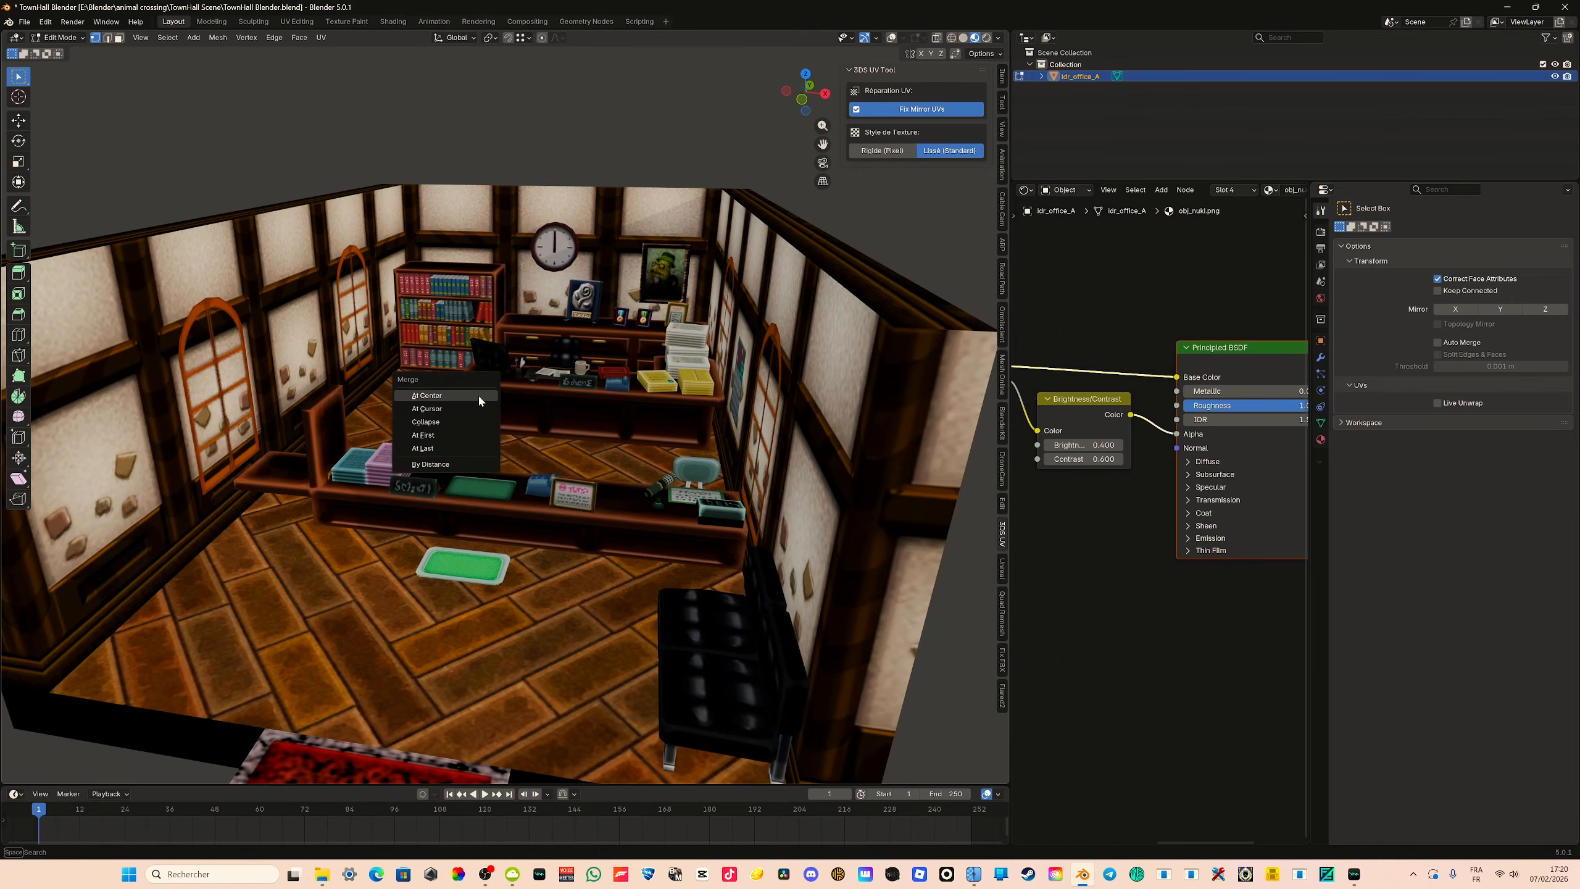
pyautogui.click(453, 465)
pyautogui.moveTo(453, 462); pyautogui.dragTo(547, 437, button='middle')
pyautogui.press('m')
pyautogui.click(518, 461)
pyautogui.scroll(1, 452, 451)
pyautogui.press('Tab')
pyautogui.press('Tab')
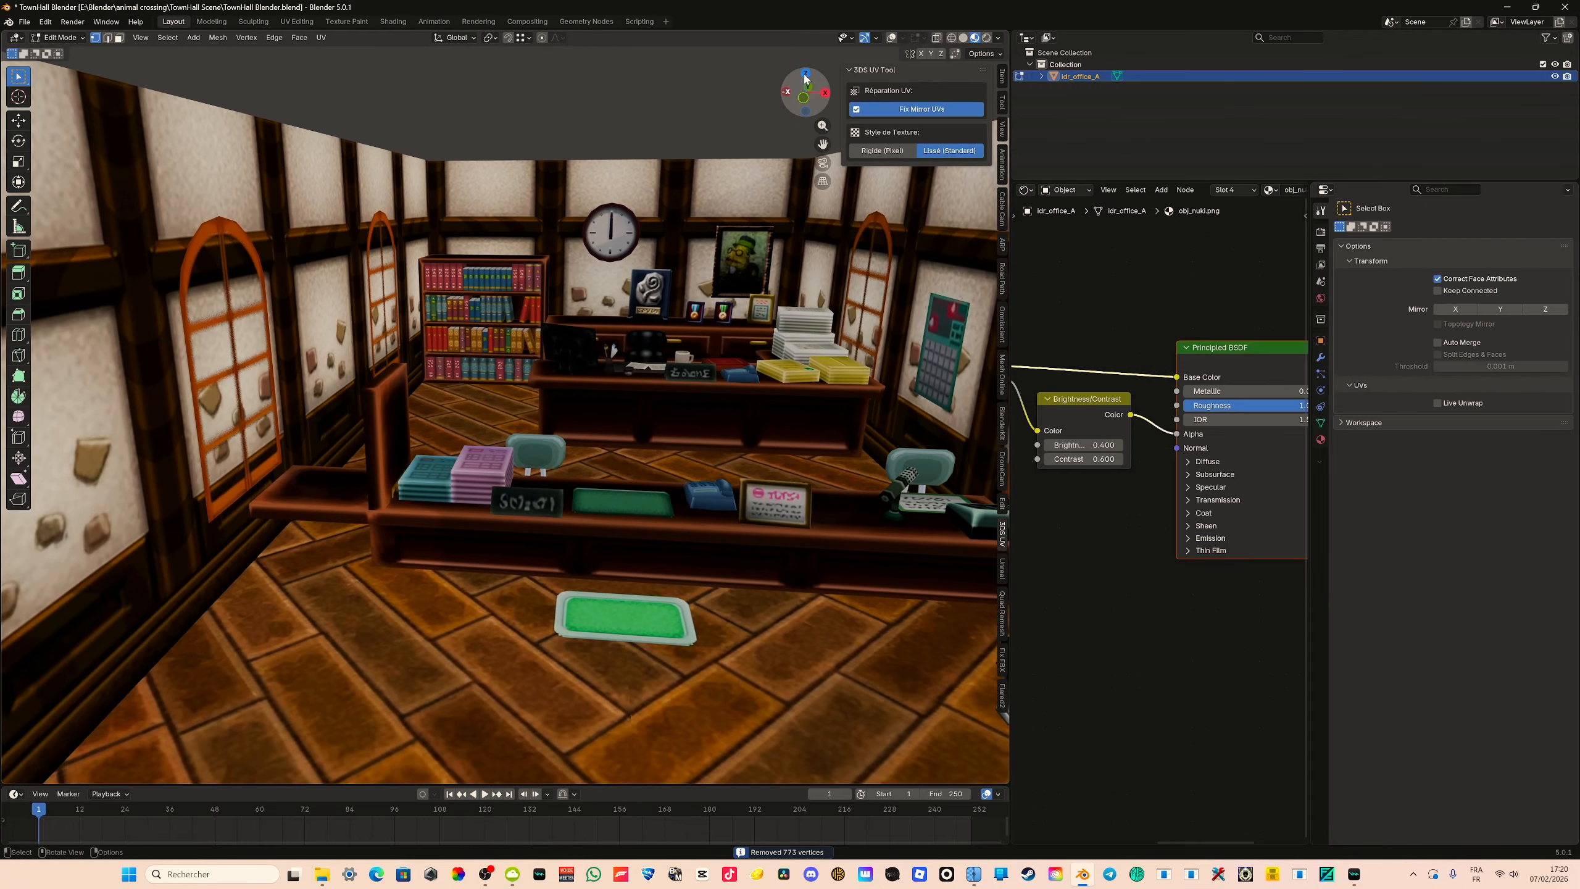
pyautogui.click(891, 39)
# Try again to move the upright counter panel's top corner vertex on the merged mesh
pyautogui.scroll(4, 374, 373)
pyautogui.keyDown('shift'); pyautogui.moveTo(230, 358); pyautogui.dragTo(378, 357, button='middle'); pyautogui.keyUp('shift')
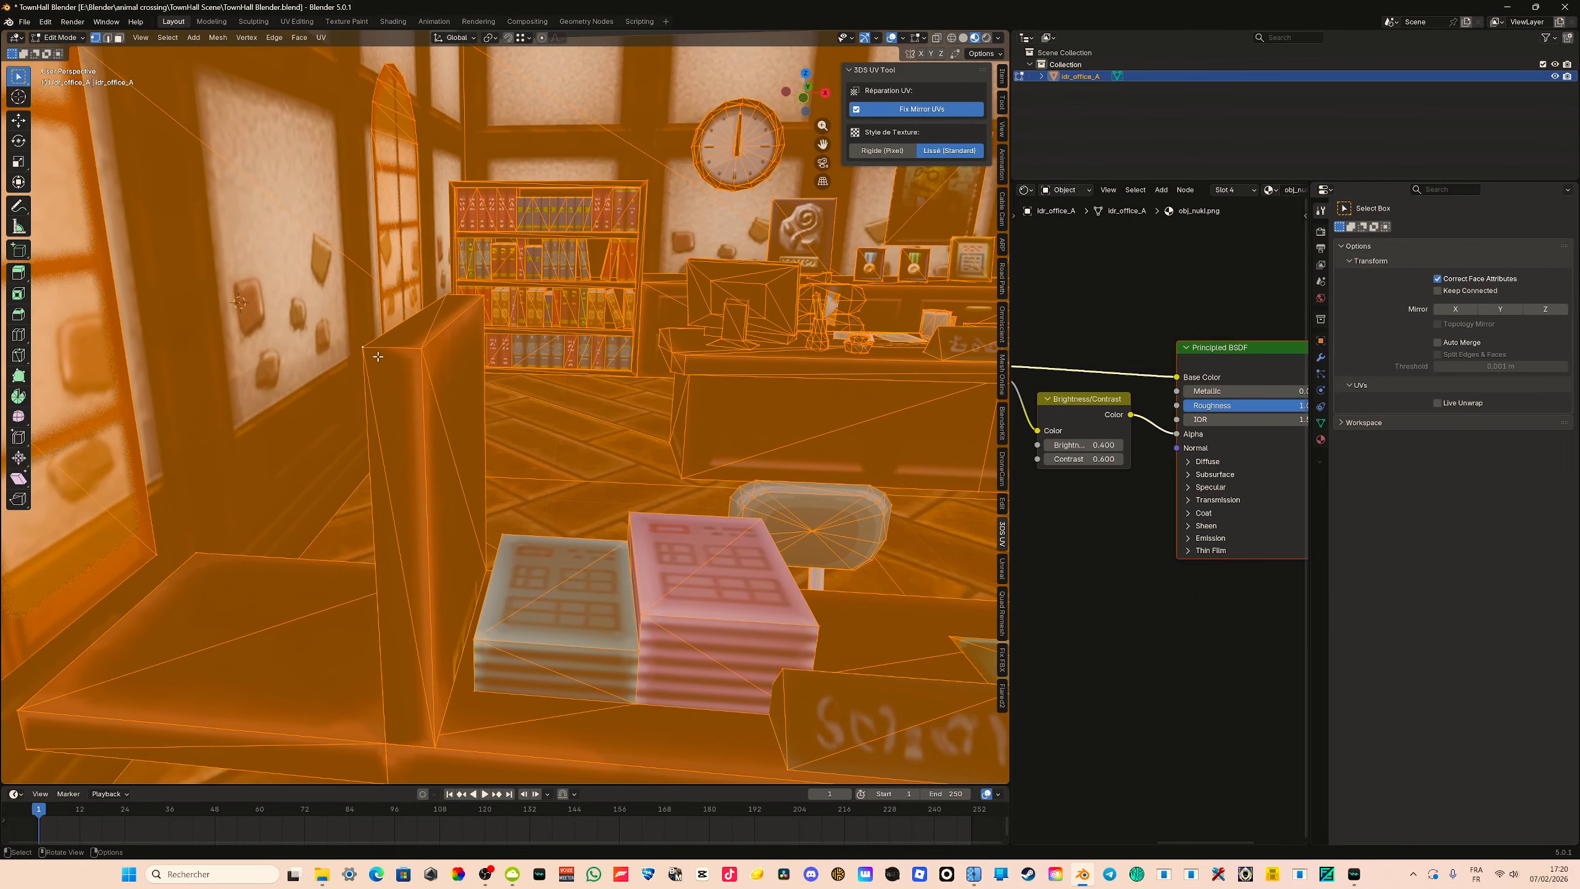
pyautogui.click(367, 348)
pyautogui.press('g')
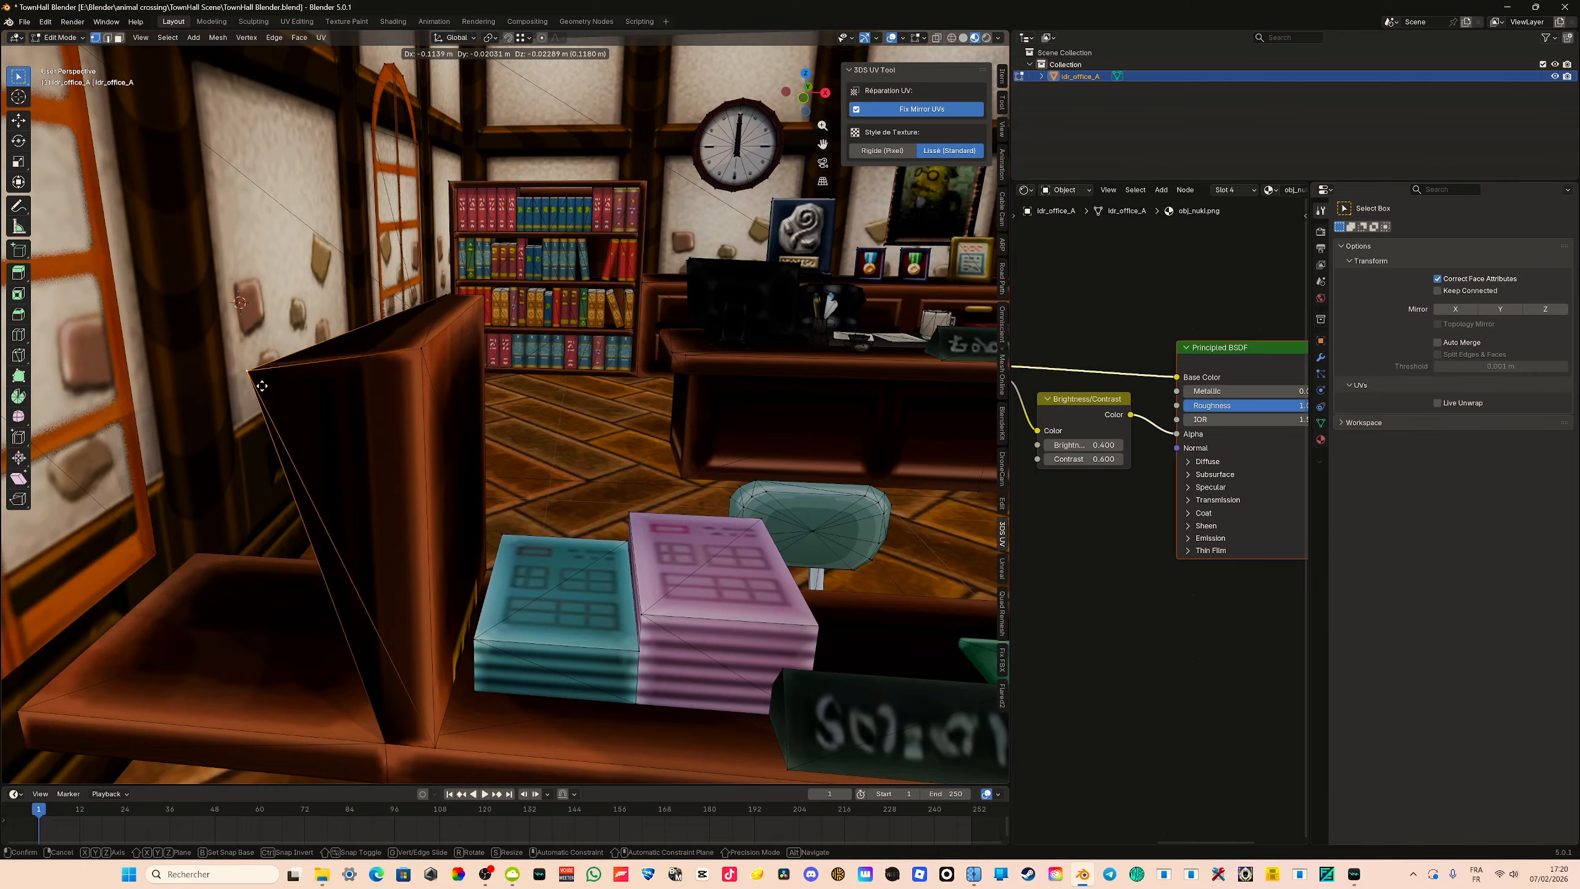
pyautogui.rightClick(422, 324)
# Undo the last change, return to Object Mode and save the Blender file
pyautogui.moveTo(364, 350); pyautogui.dragTo(498, 386, button='middle')
pyautogui.scroll(-6, 497, 385)
pyautogui.moveTo(629, 374); pyautogui.dragTo(448, 373, button='middle')
pyautogui.scroll(-1, 448, 373)
pyautogui.hotkey('ctrl', 'z')
pyautogui.hotkey('ctrl', 's')
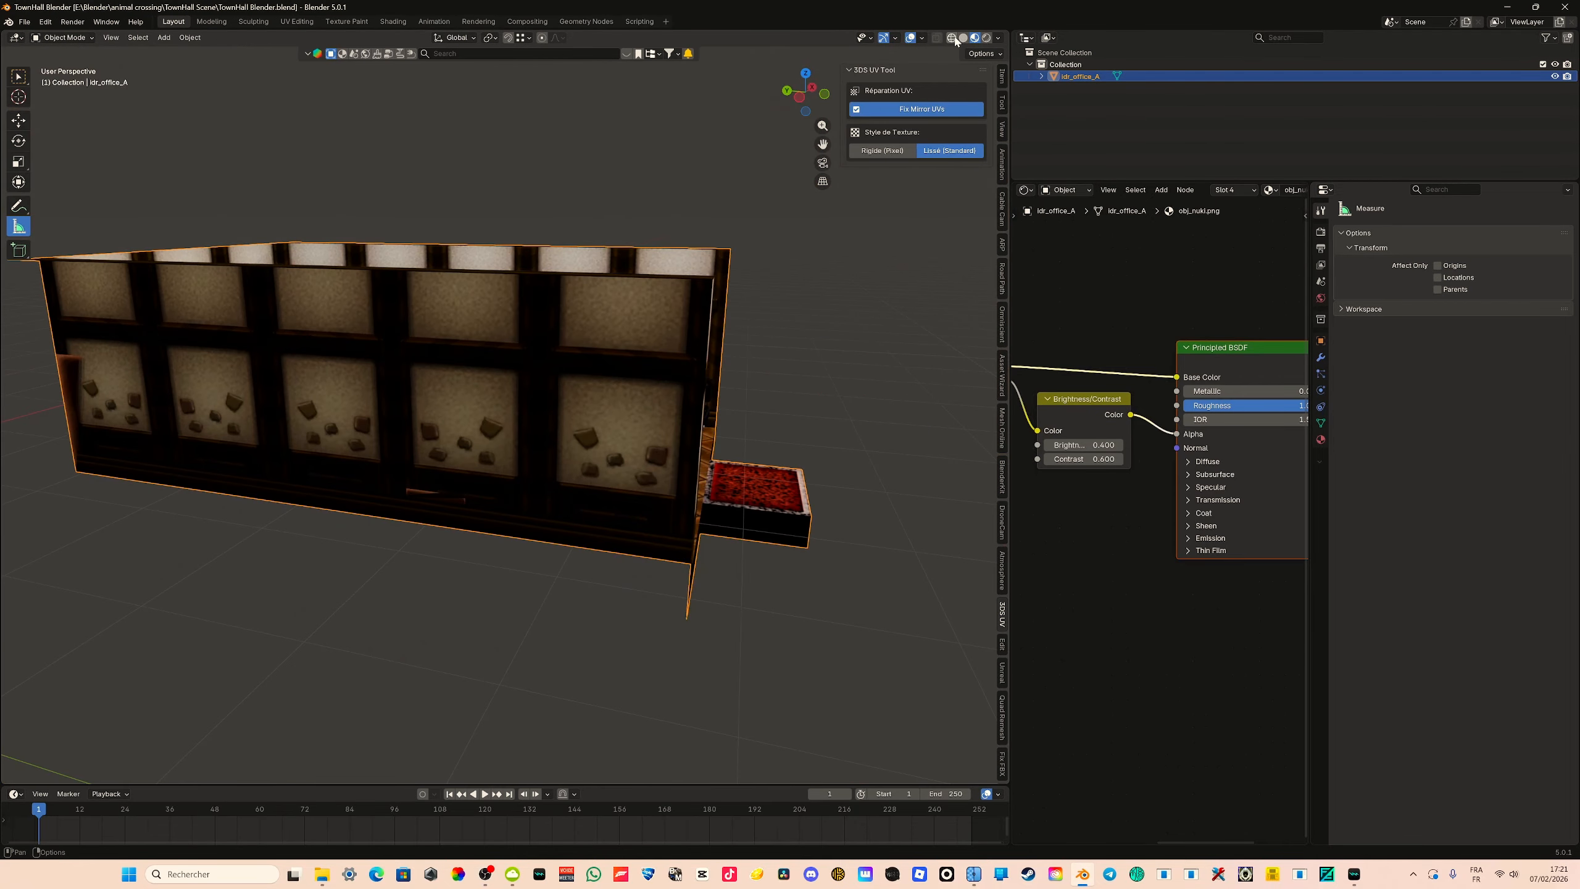
# Enter Edit Mode on the office in wireframe and Left Orthographic view, and activate the Knife tool at the arched window
pyautogui.click(951, 39)
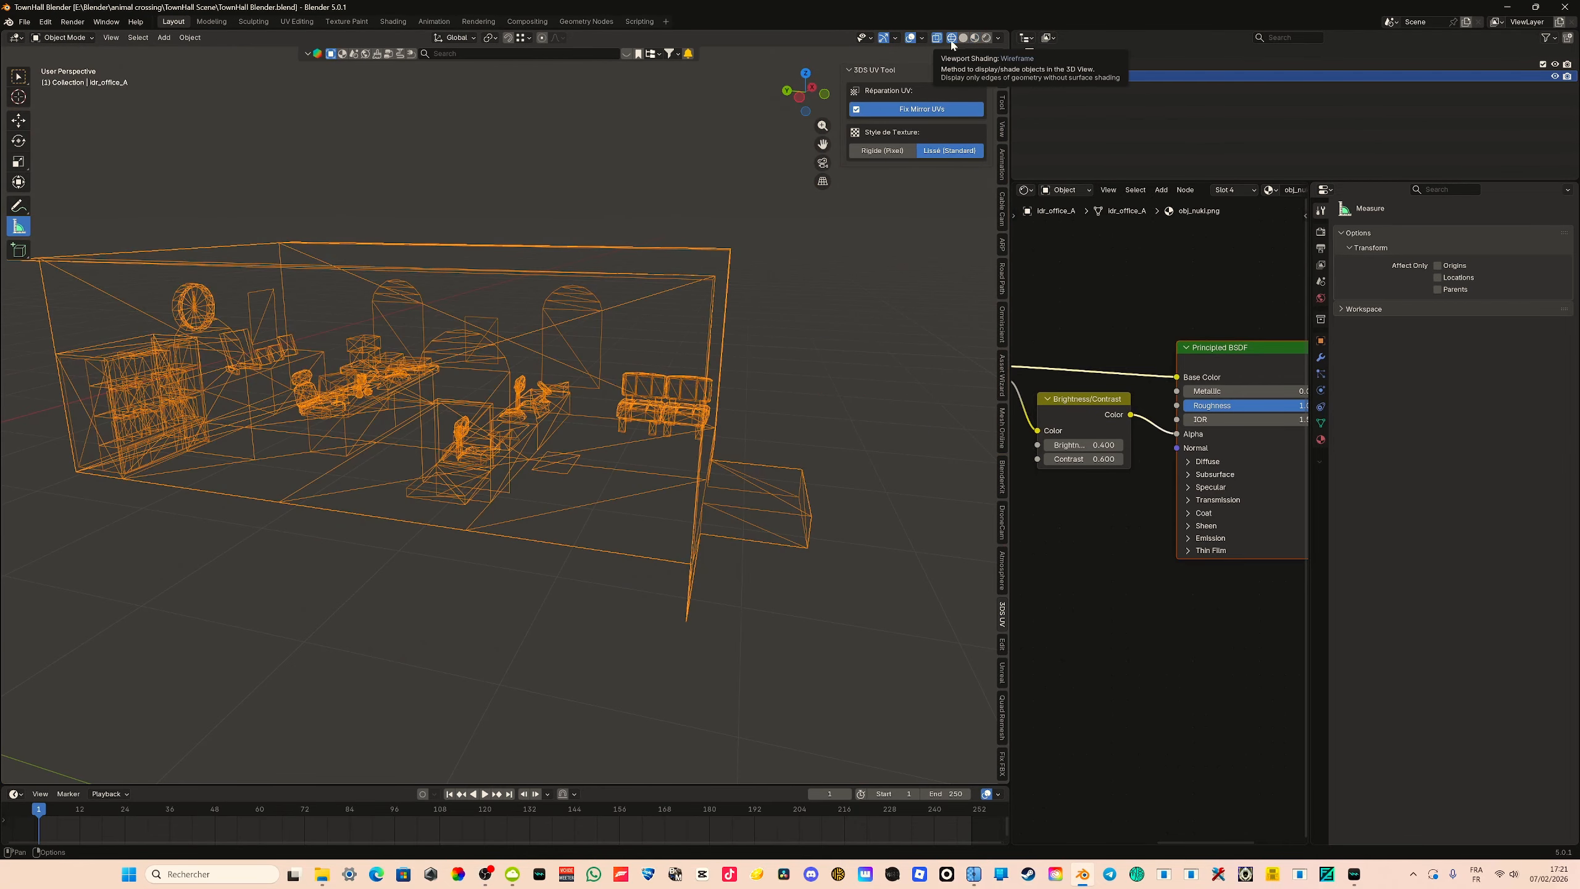
pyautogui.click(800, 97)
pyautogui.press('Tab')
pyautogui.scroll(2, 746, 281)
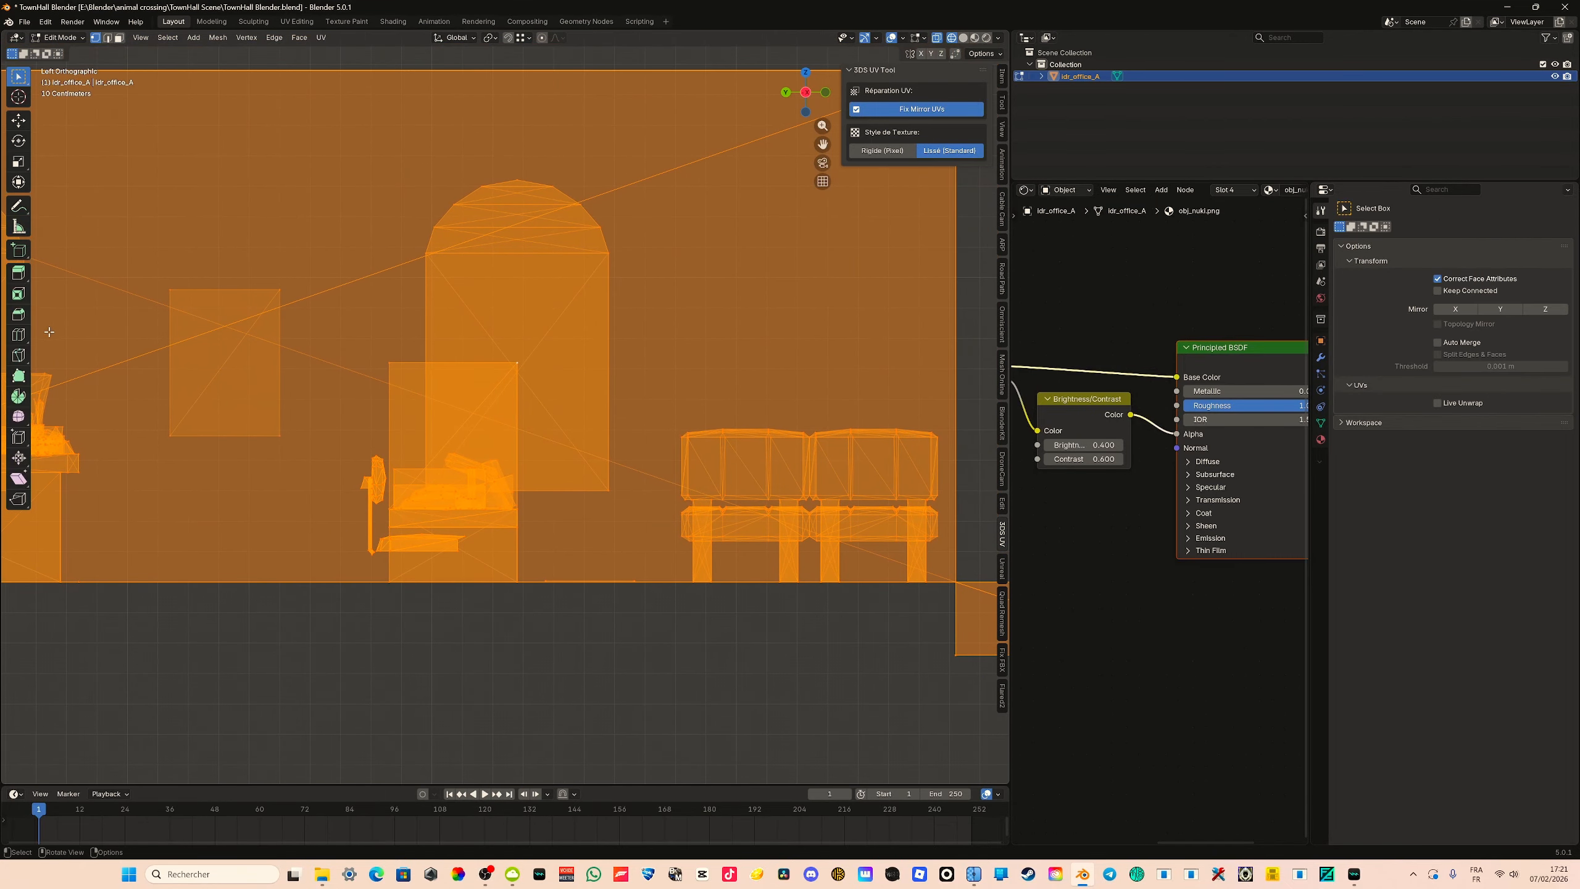
pyautogui.scroll(3, 97, 334)
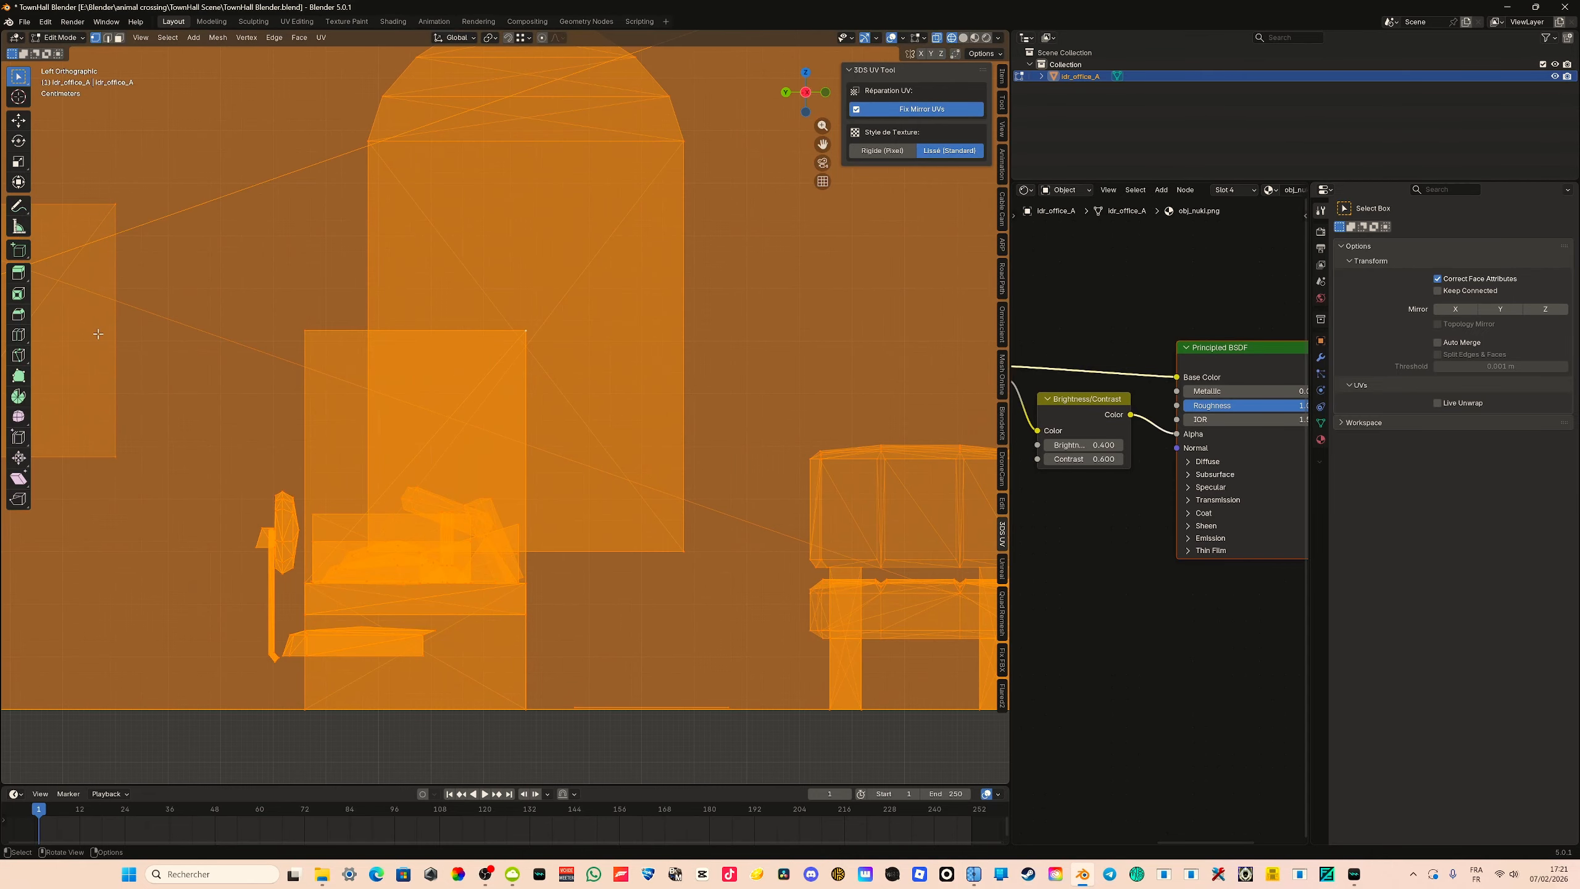
pyautogui.click(15, 360)
pyautogui.keyDown('shift'); pyautogui.moveTo(442, 203); pyautogui.dragTo(405, 390, button='middle'); pyautogui.keyUp('shift')
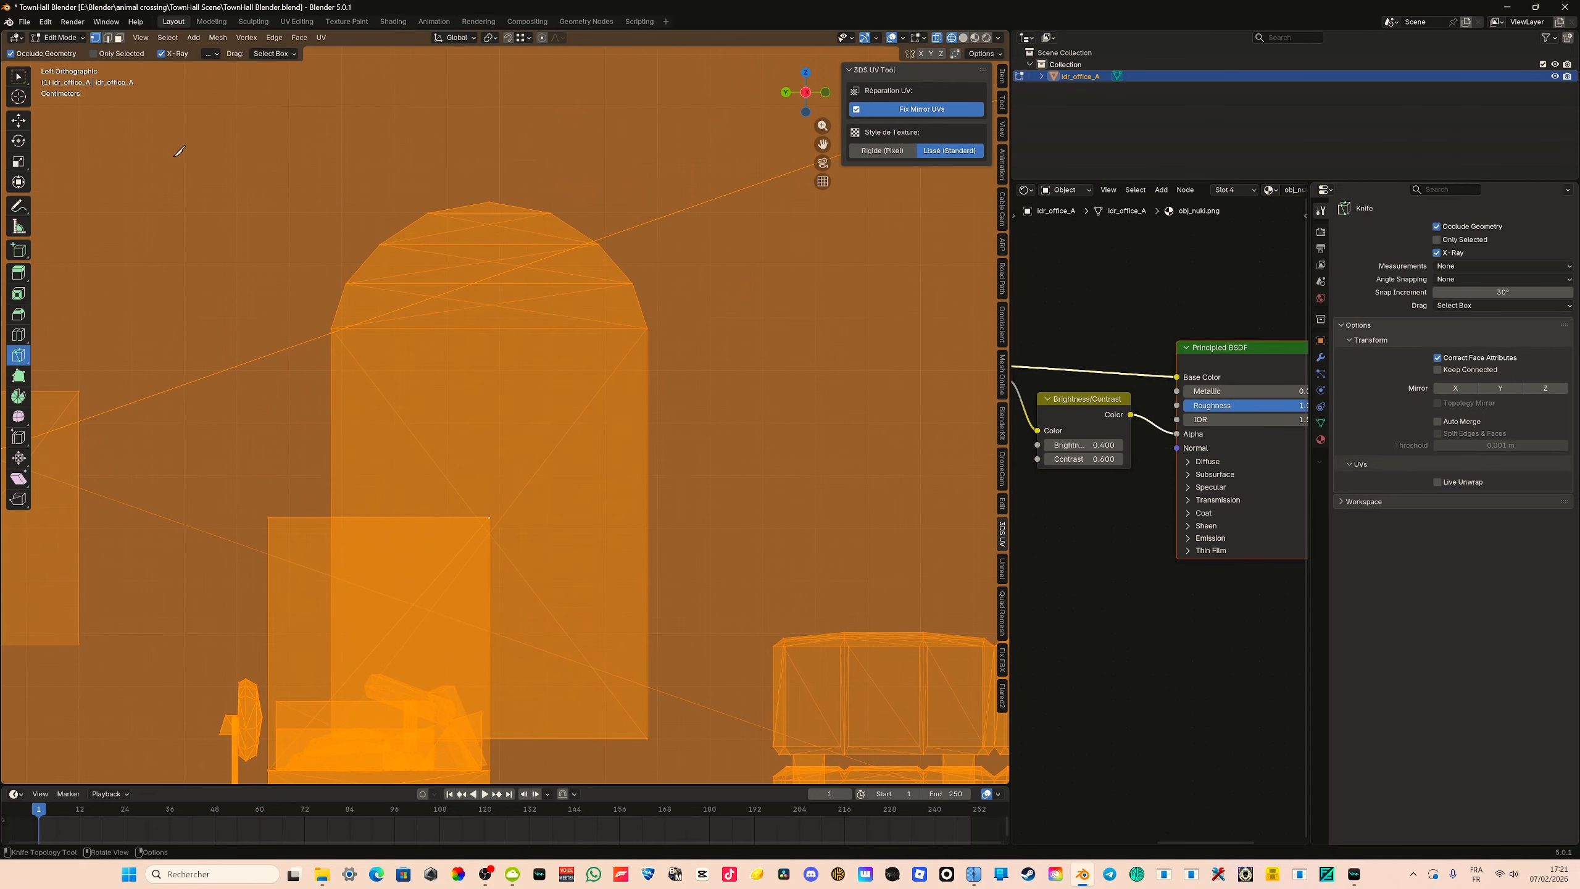
# Deselect the whole mesh and try to start a knife cut at the arched window's lower corner
pyautogui.press('Tab')
pyautogui.scroll(-4, 357, 300)
pyautogui.press('Tab')
pyautogui.hotkey('alt', 'a')
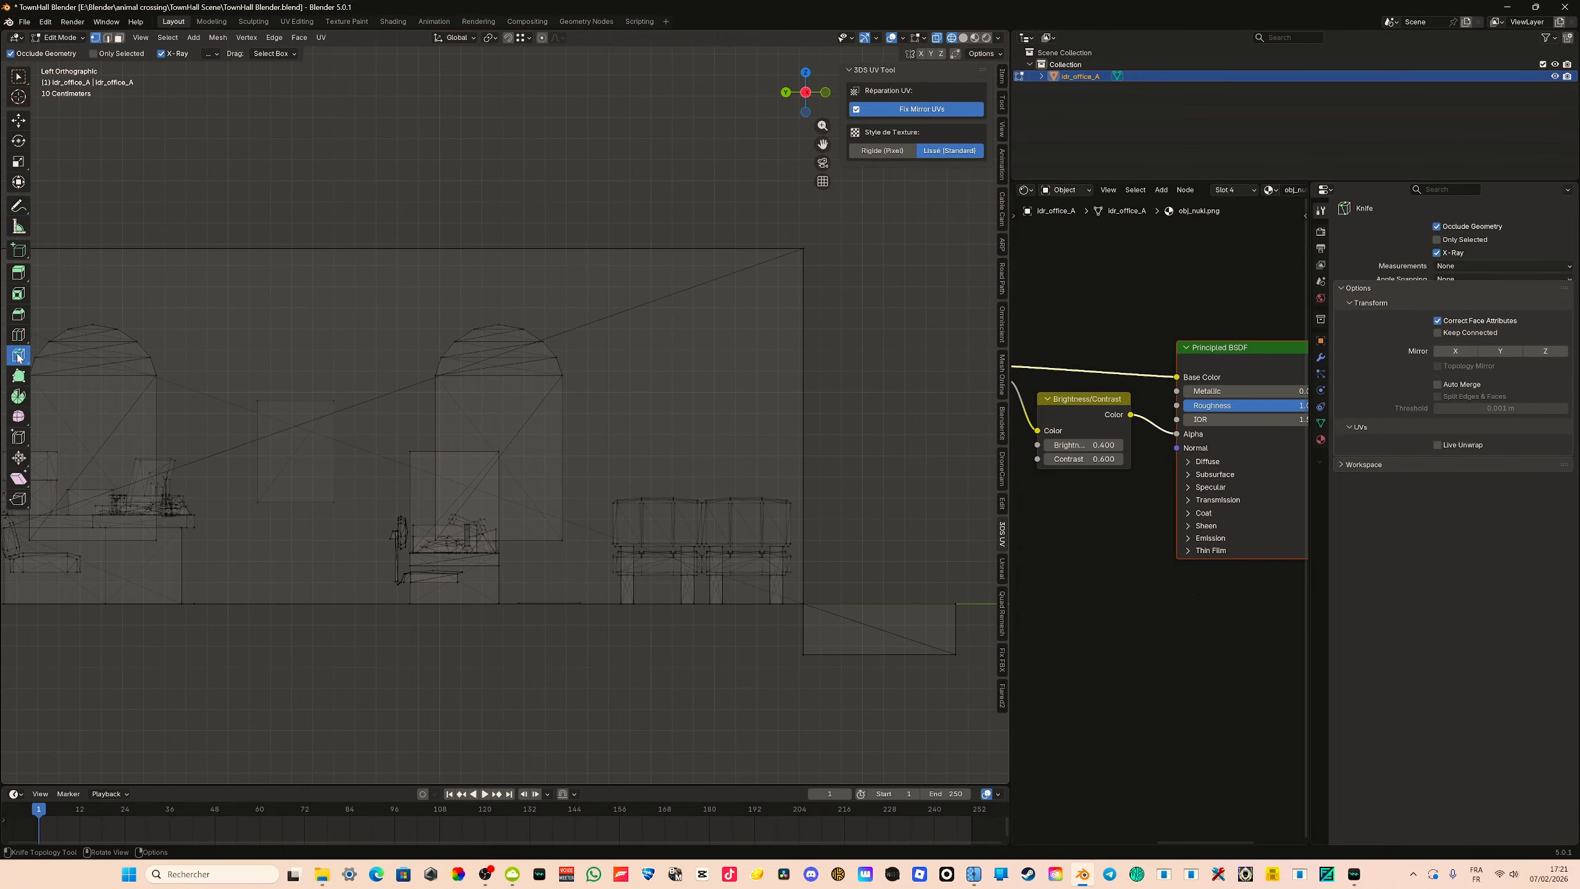
pyautogui.scroll(5, 405, 445)
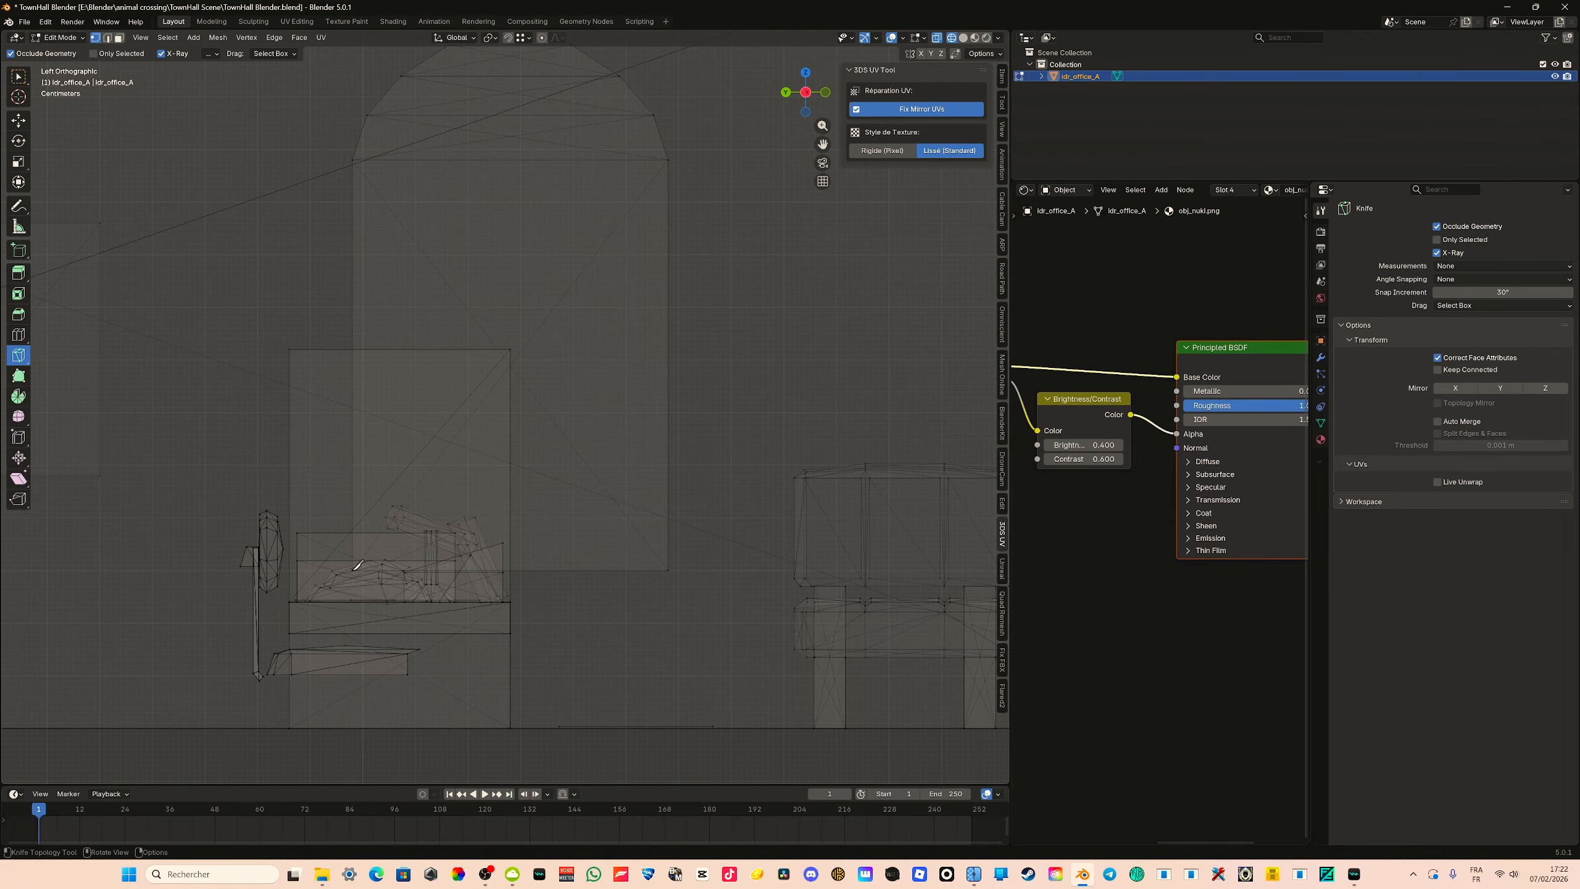
pyautogui.click(353, 569)
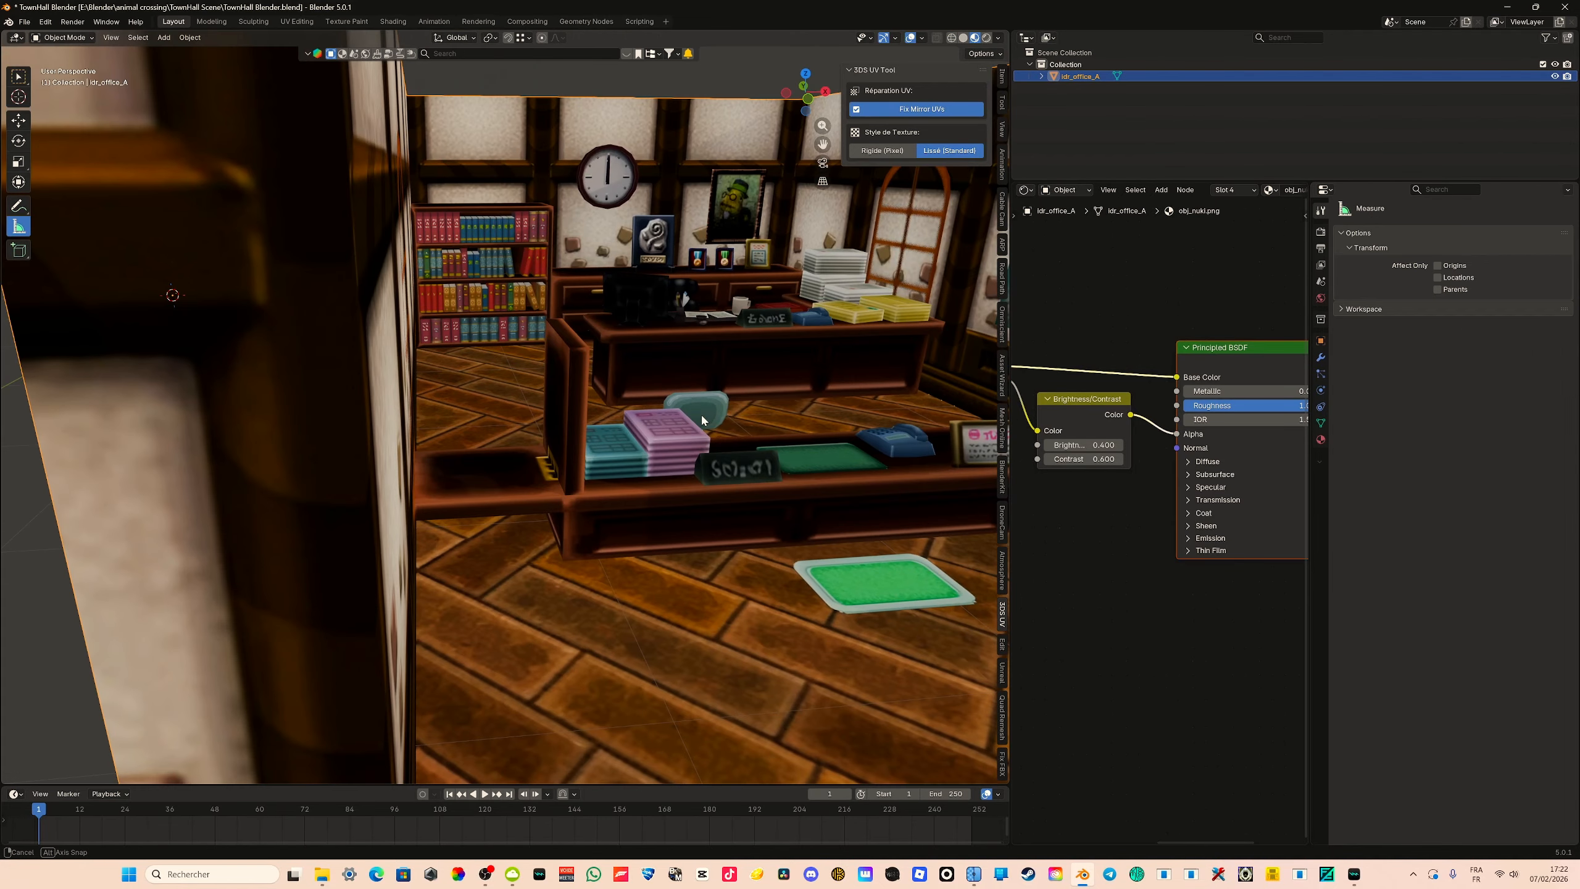
# Save the Blender file and inspect the arched window, the whole office and the wall's outer side
pyautogui.moveTo(700, 414); pyautogui.dragTo(558, 413, button='middle')
pyautogui.hotkey('ctrl', 's')
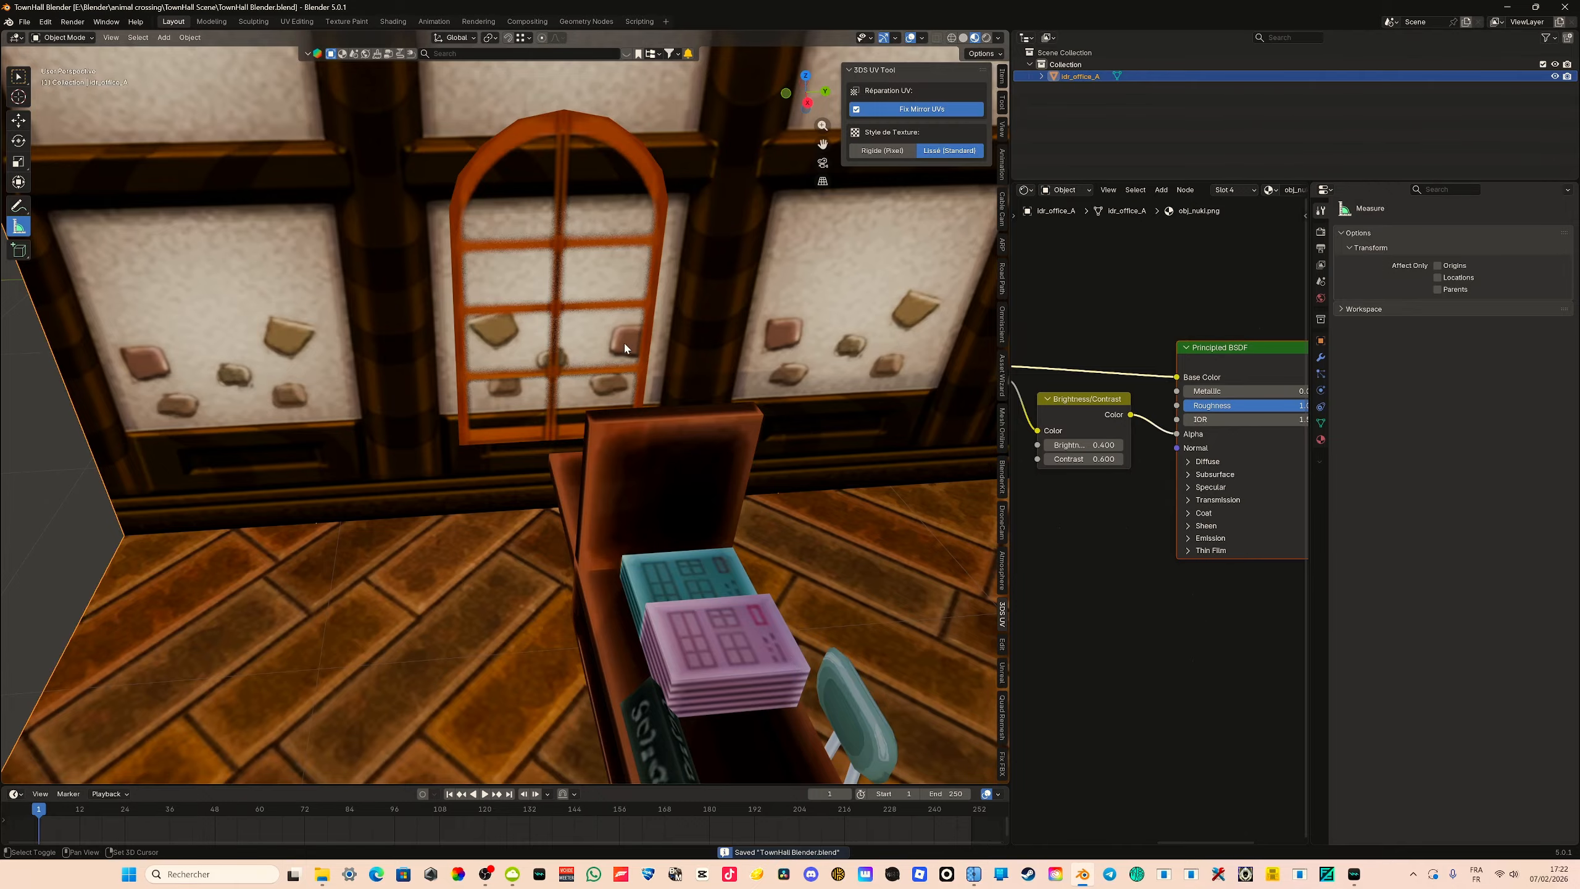
pyautogui.scroll(2, 603, 320)
pyautogui.scroll(-7, 582, 398)
pyautogui.moveTo(521, 351); pyautogui.dragTo(792, 269, button='middle')
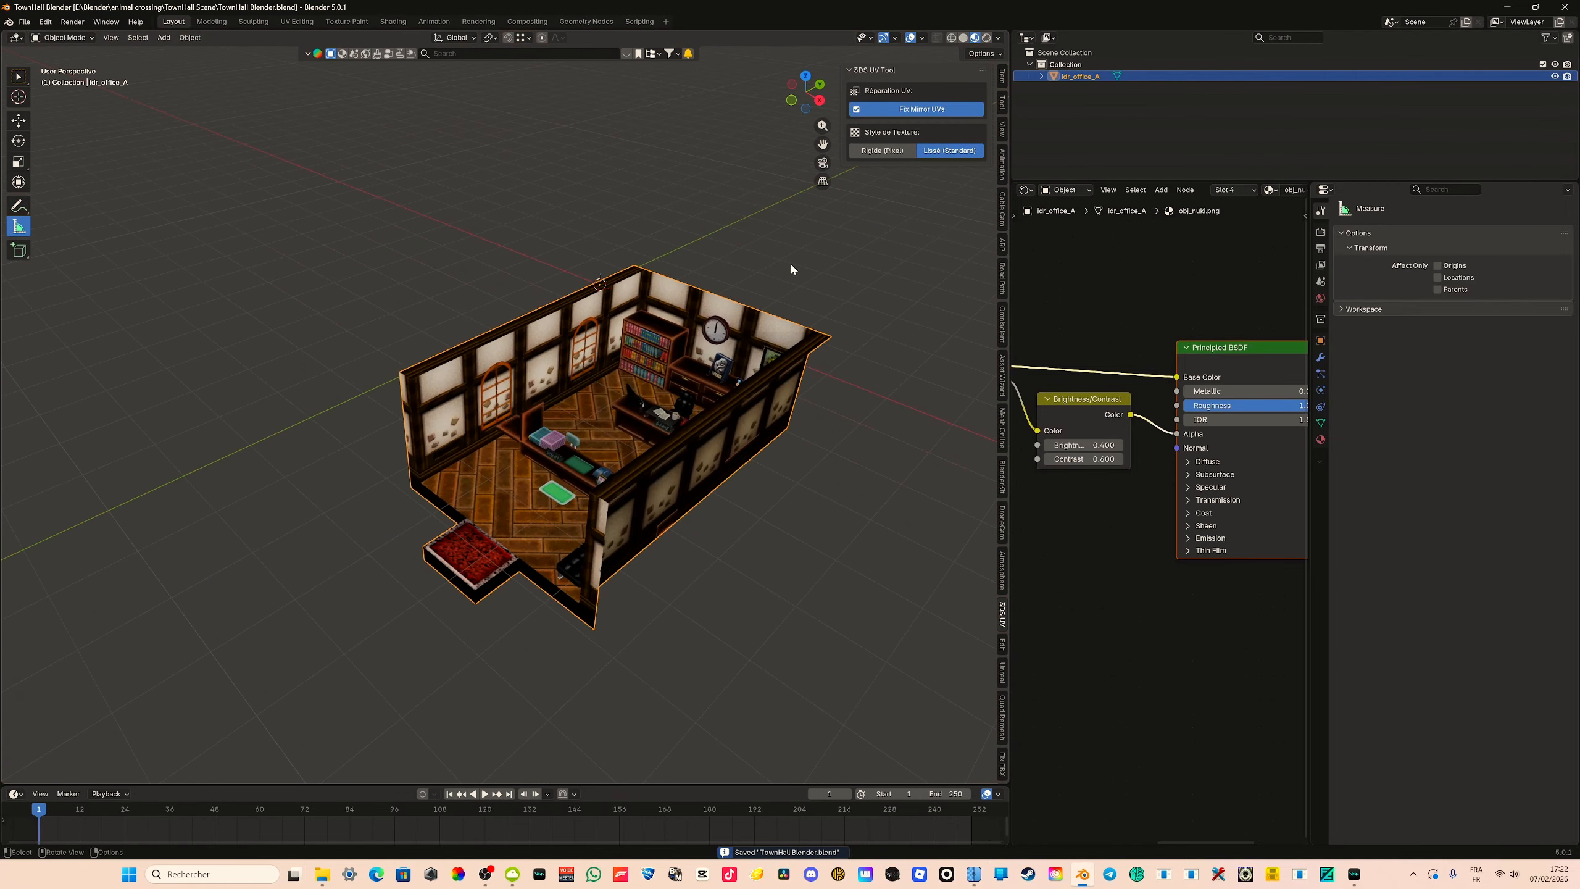
pyautogui.moveTo(629, 339); pyautogui.dragTo(670, 356, button='middle')
pyautogui.scroll(6, 669, 356)
pyautogui.moveTo(569, 350); pyautogui.dragTo(704, 293, button='middle')
pyautogui.scroll(3, 464, 328)
# Enter Edit Mode on the office mesh and display it in wireframe from the Left Orthographic view
pyautogui.press('Tab')
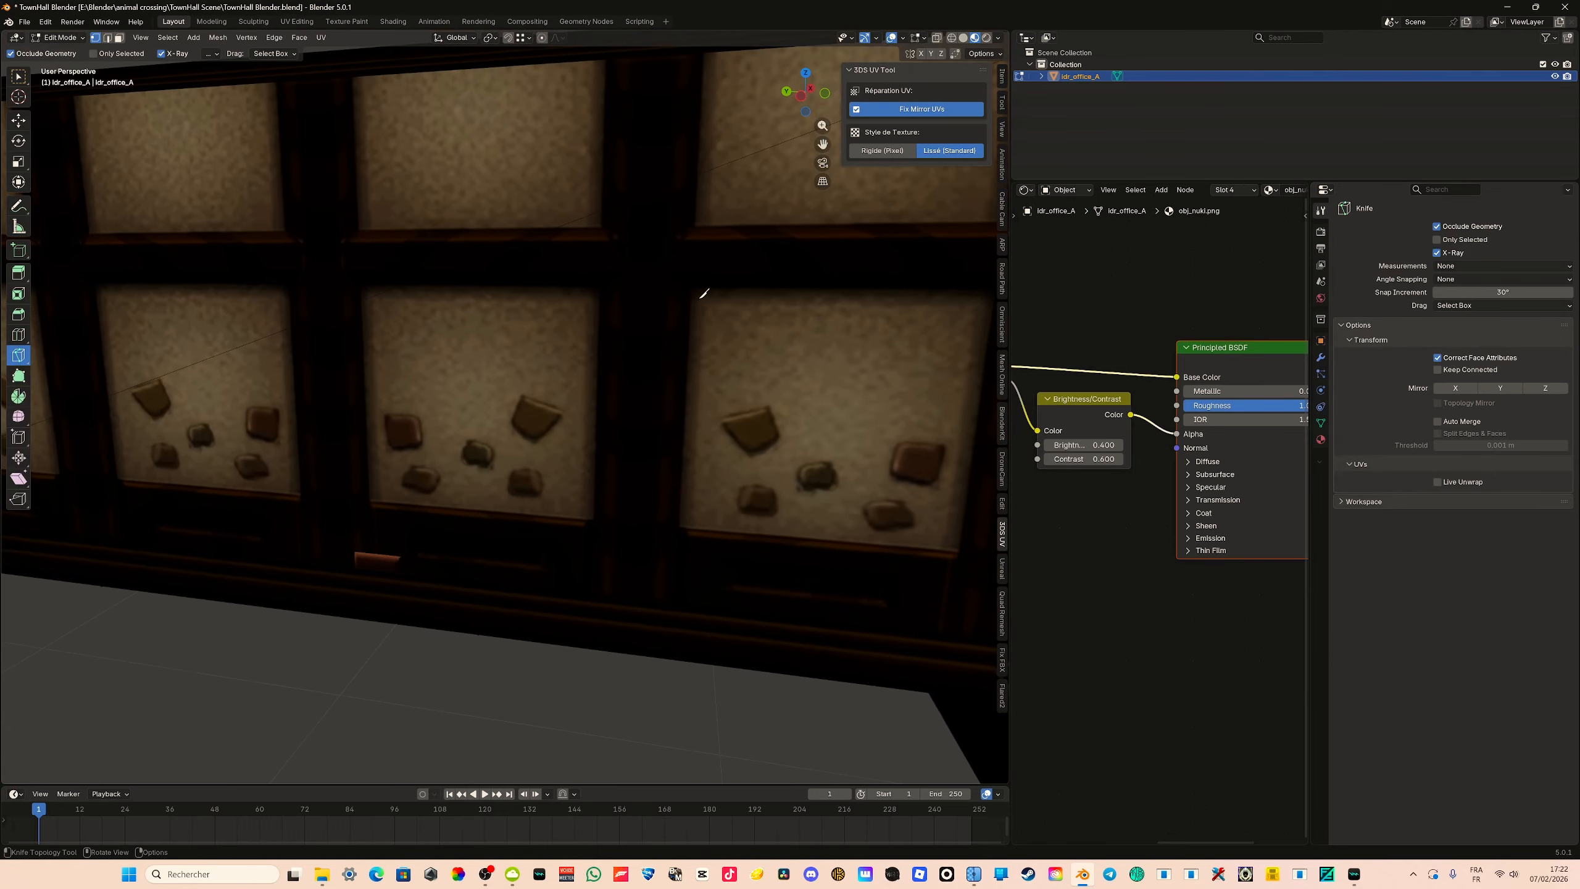
pyautogui.click(951, 38)
pyautogui.click(801, 95)
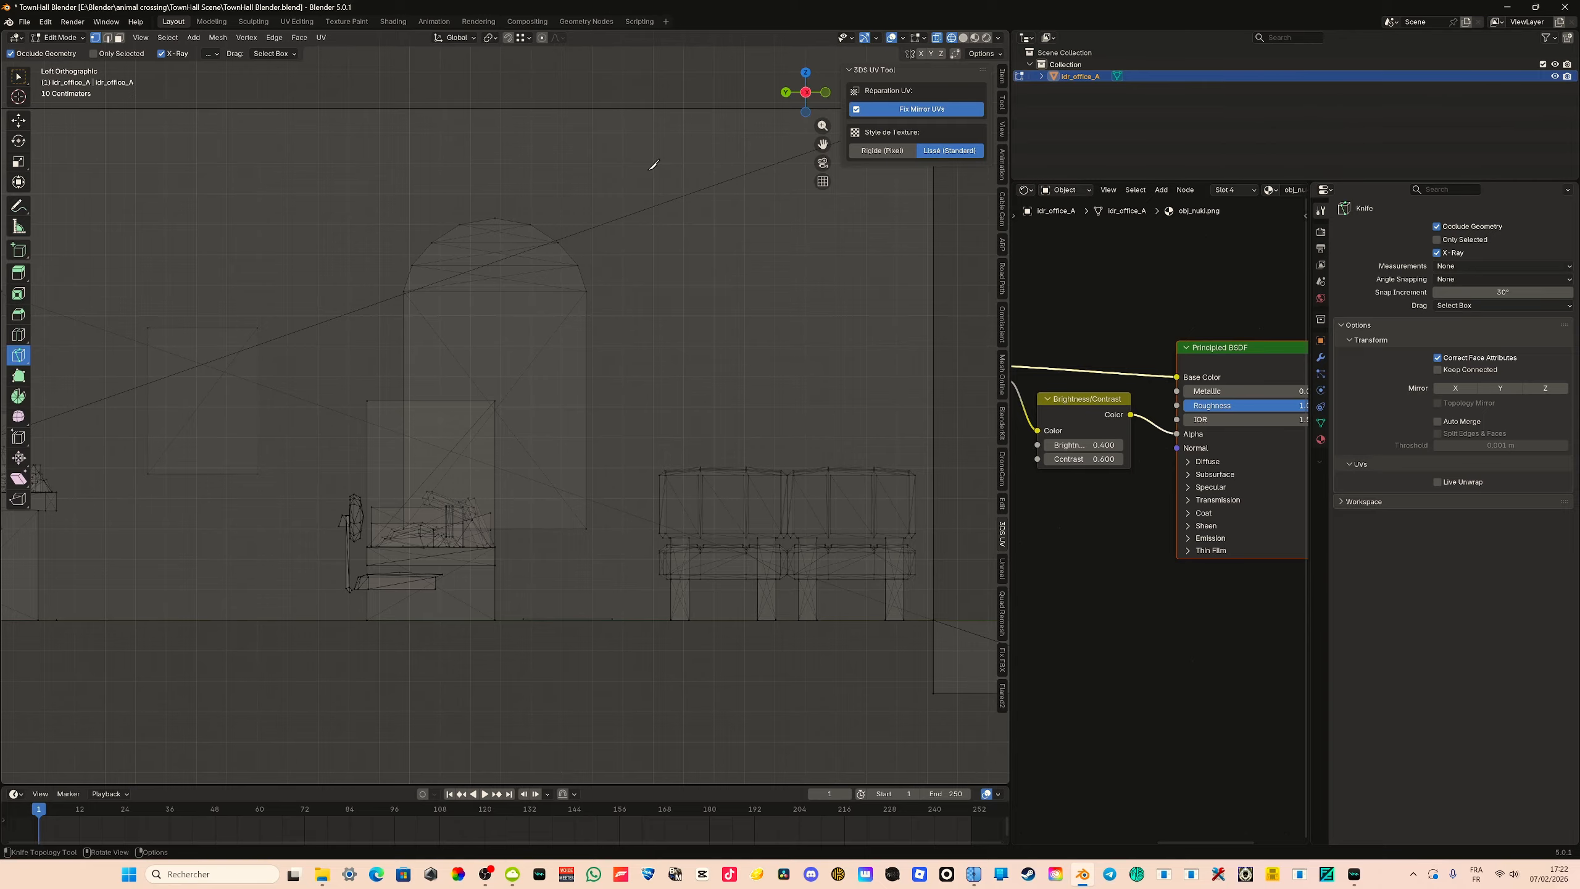
# Compare the arched window's wireframe outline with its textured frame from inside the office and from the left
pyautogui.moveTo(653, 164); pyautogui.dragTo(841, 84, button='middle')
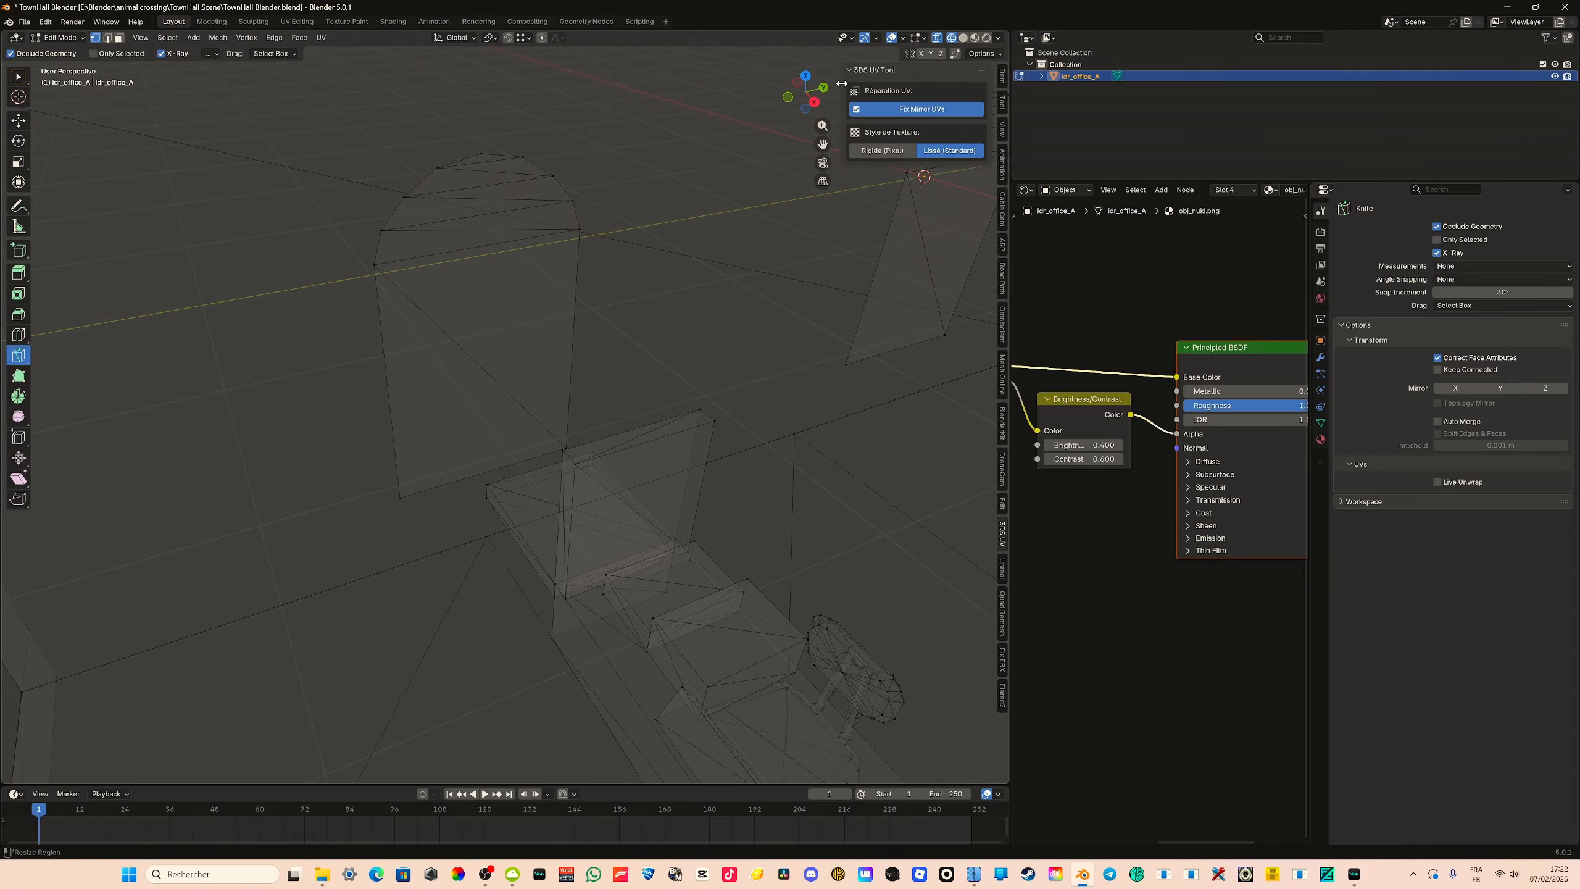
pyautogui.click(966, 39)
pyautogui.scroll(6, 475, 479)
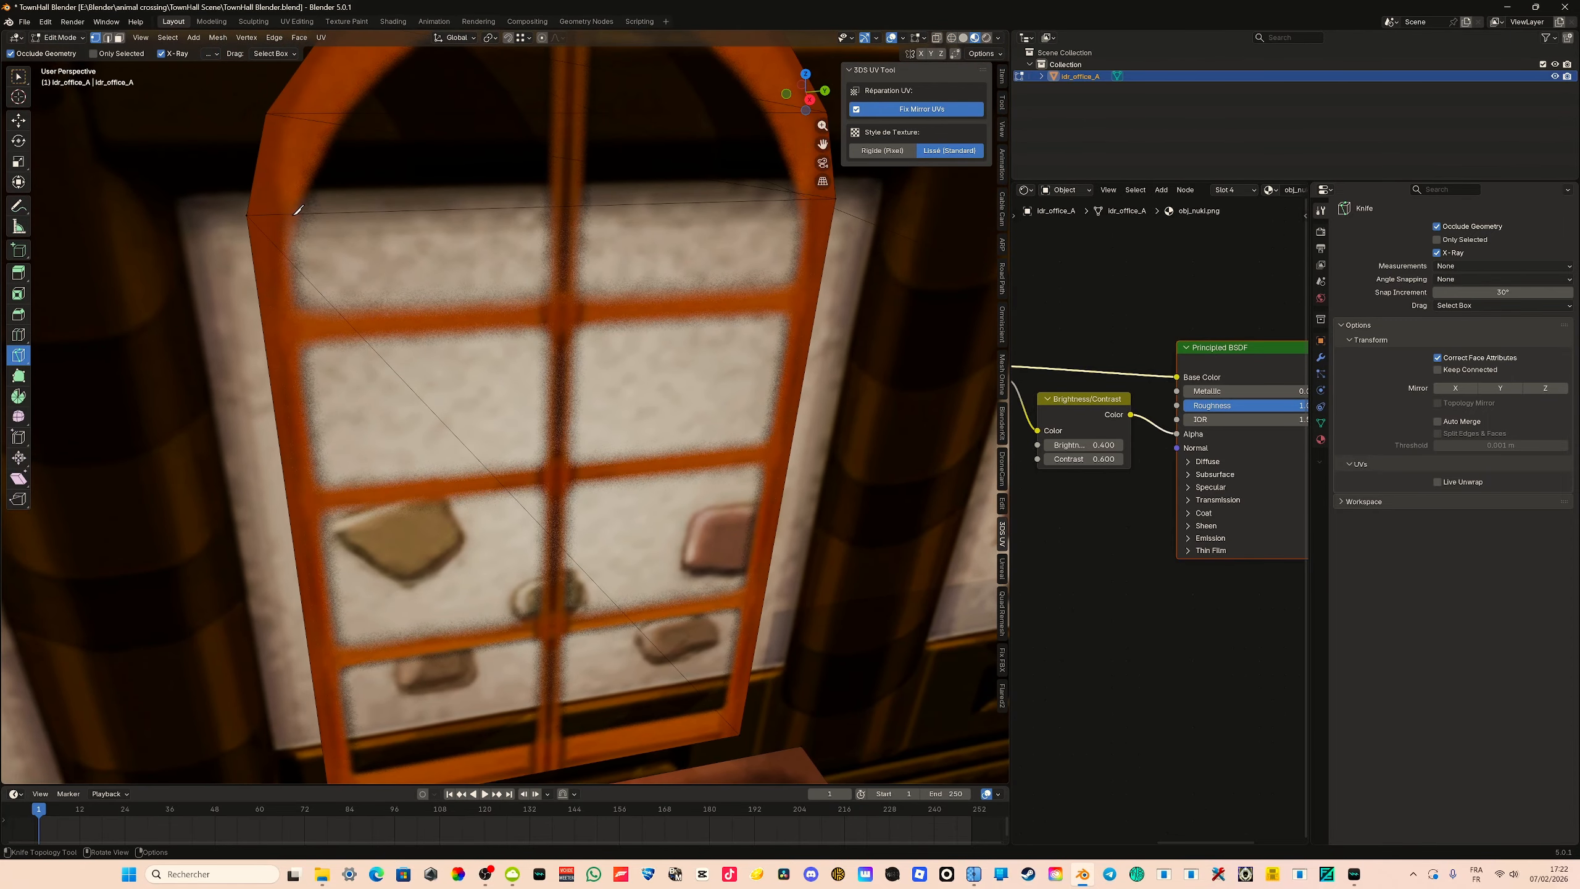
pyautogui.scroll(-6, 280, 208)
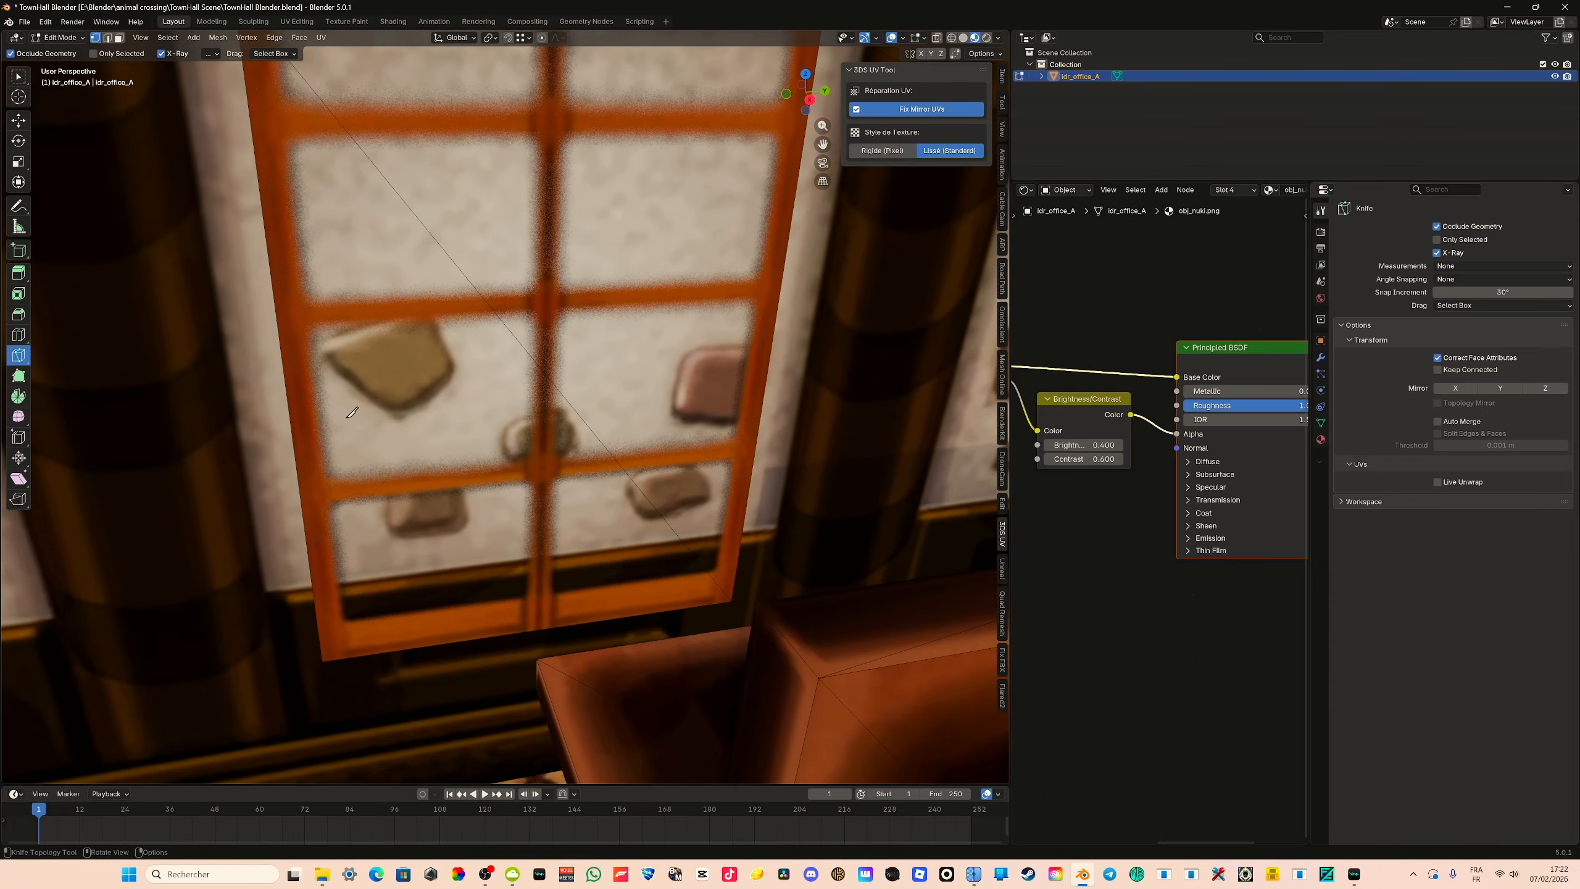
pyautogui.moveTo(336, 205); pyautogui.dragTo(613, 205, button='middle')
pyautogui.click(952, 38)
pyautogui.click(802, 101)
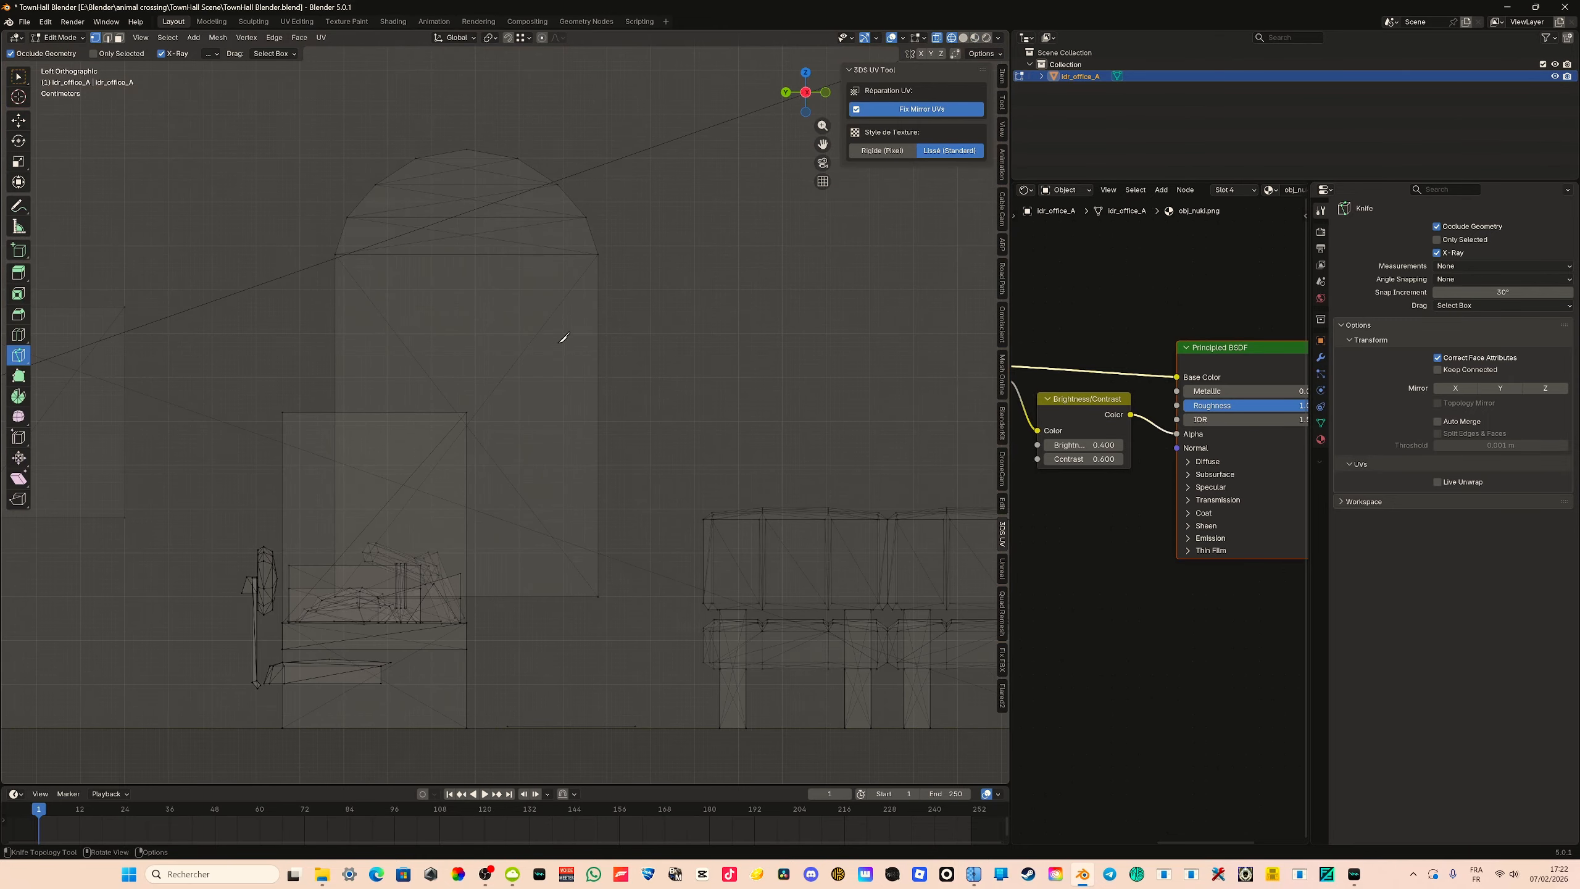
pyautogui.scroll(3, 607, 558)
pyautogui.scroll(-3, 647, 523)
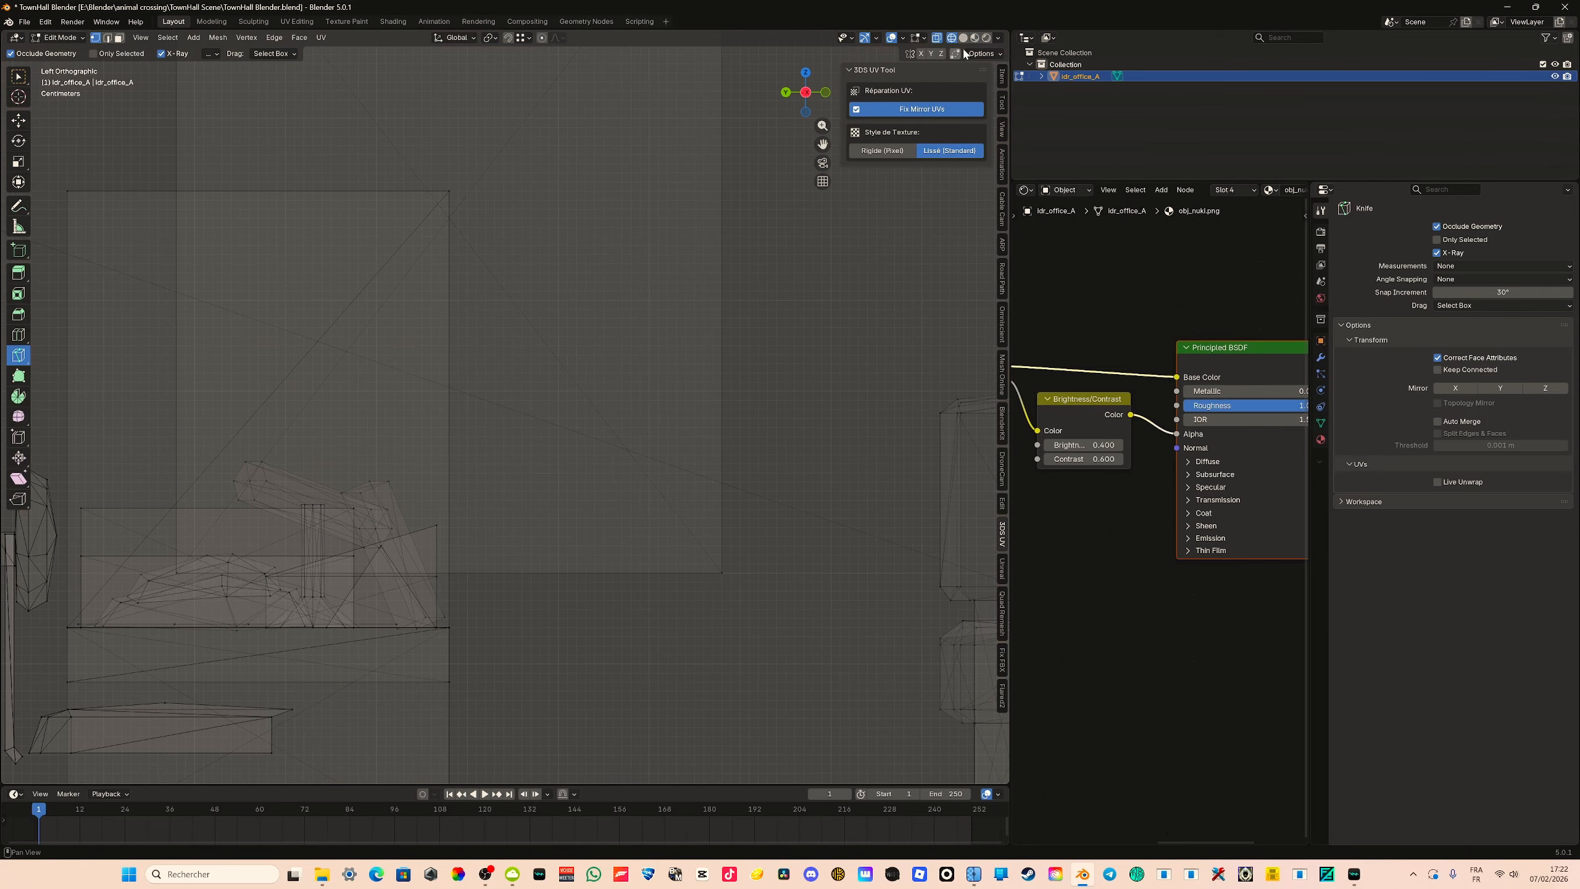
pyautogui.moveTo(716, 237); pyautogui.dragTo(461, 268, button='middle')
pyautogui.click(976, 39)
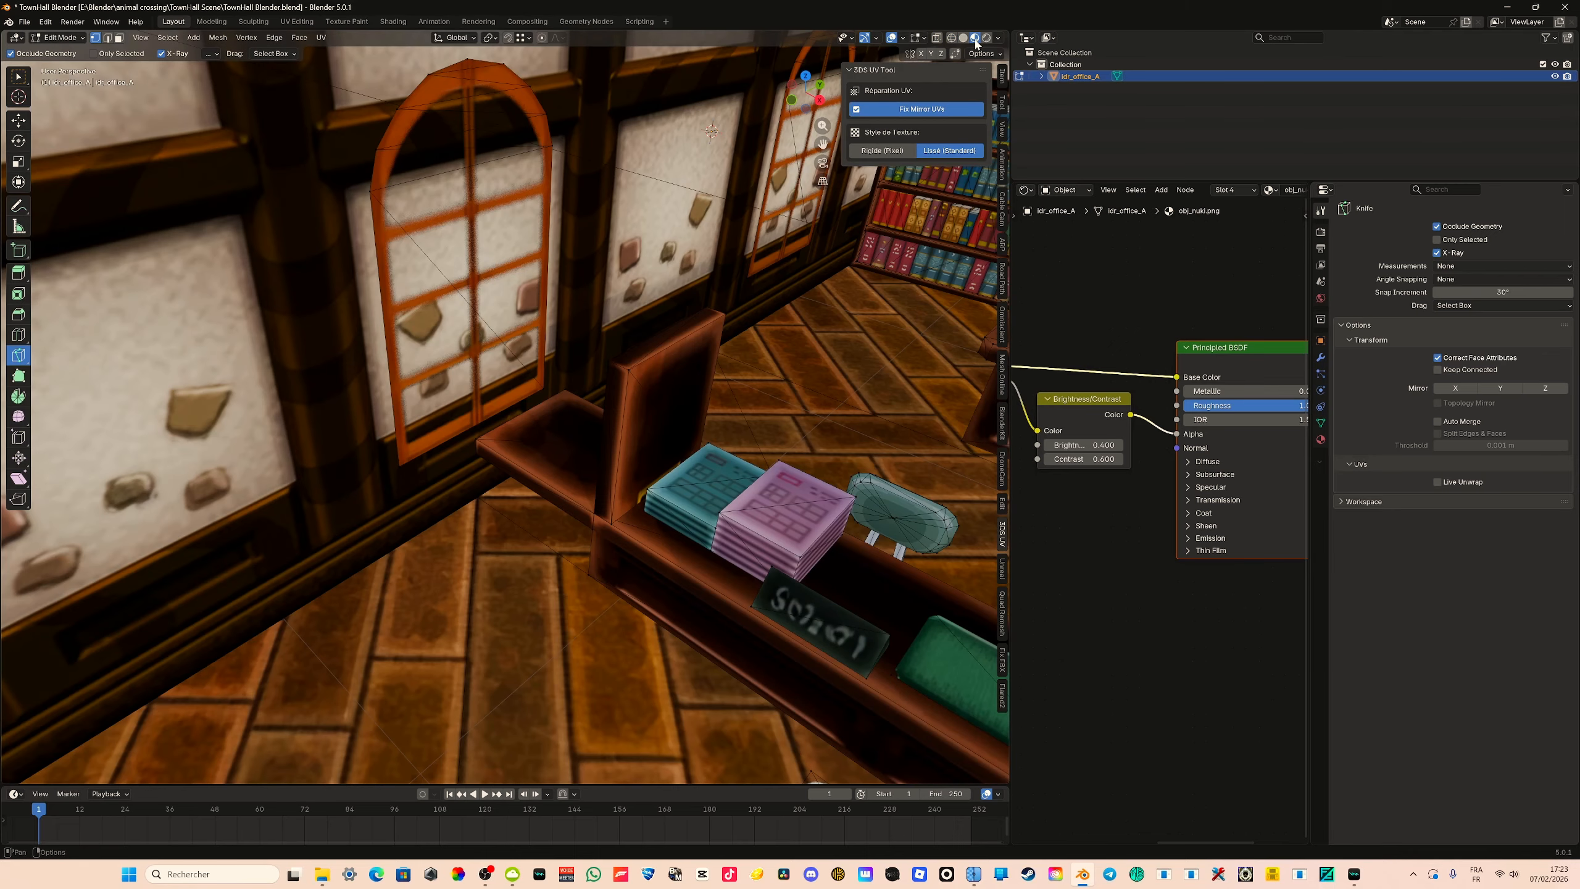
# Knife-cut the wall around the arched window's full outline in wireframe from the Left Orthographic view
pyautogui.click(952, 38)
pyautogui.click(800, 95)
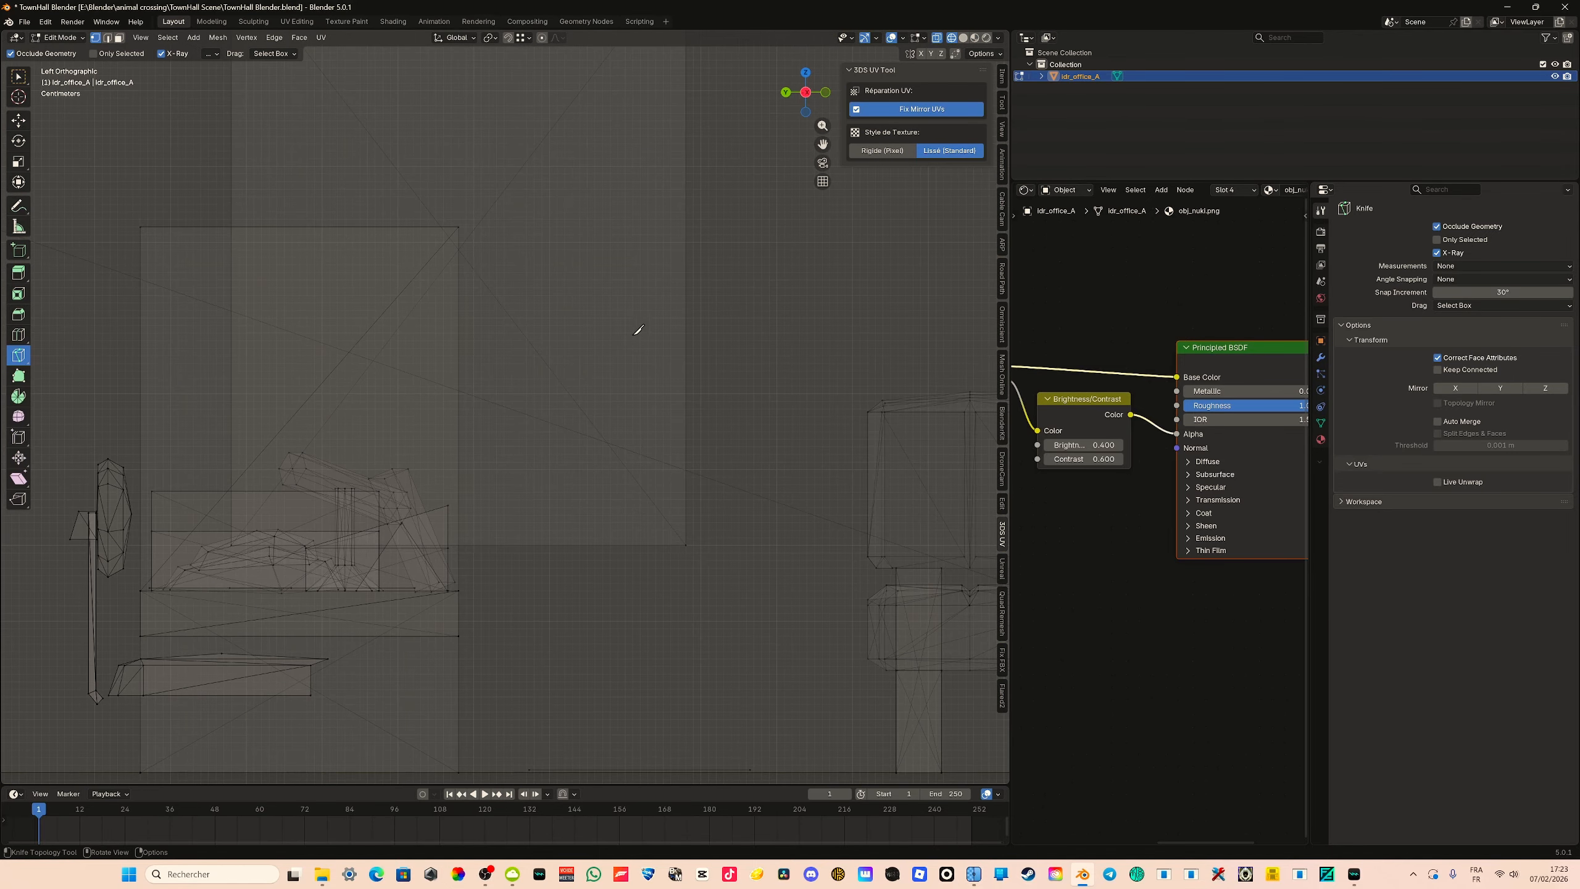
pyautogui.click(678, 536)
pyautogui.click(241, 535)
pyautogui.keyDown('shift'); pyautogui.moveTo(240, 535); pyautogui.dragTo(267, 343, button='middle'); pyautogui.keyUp('shift')
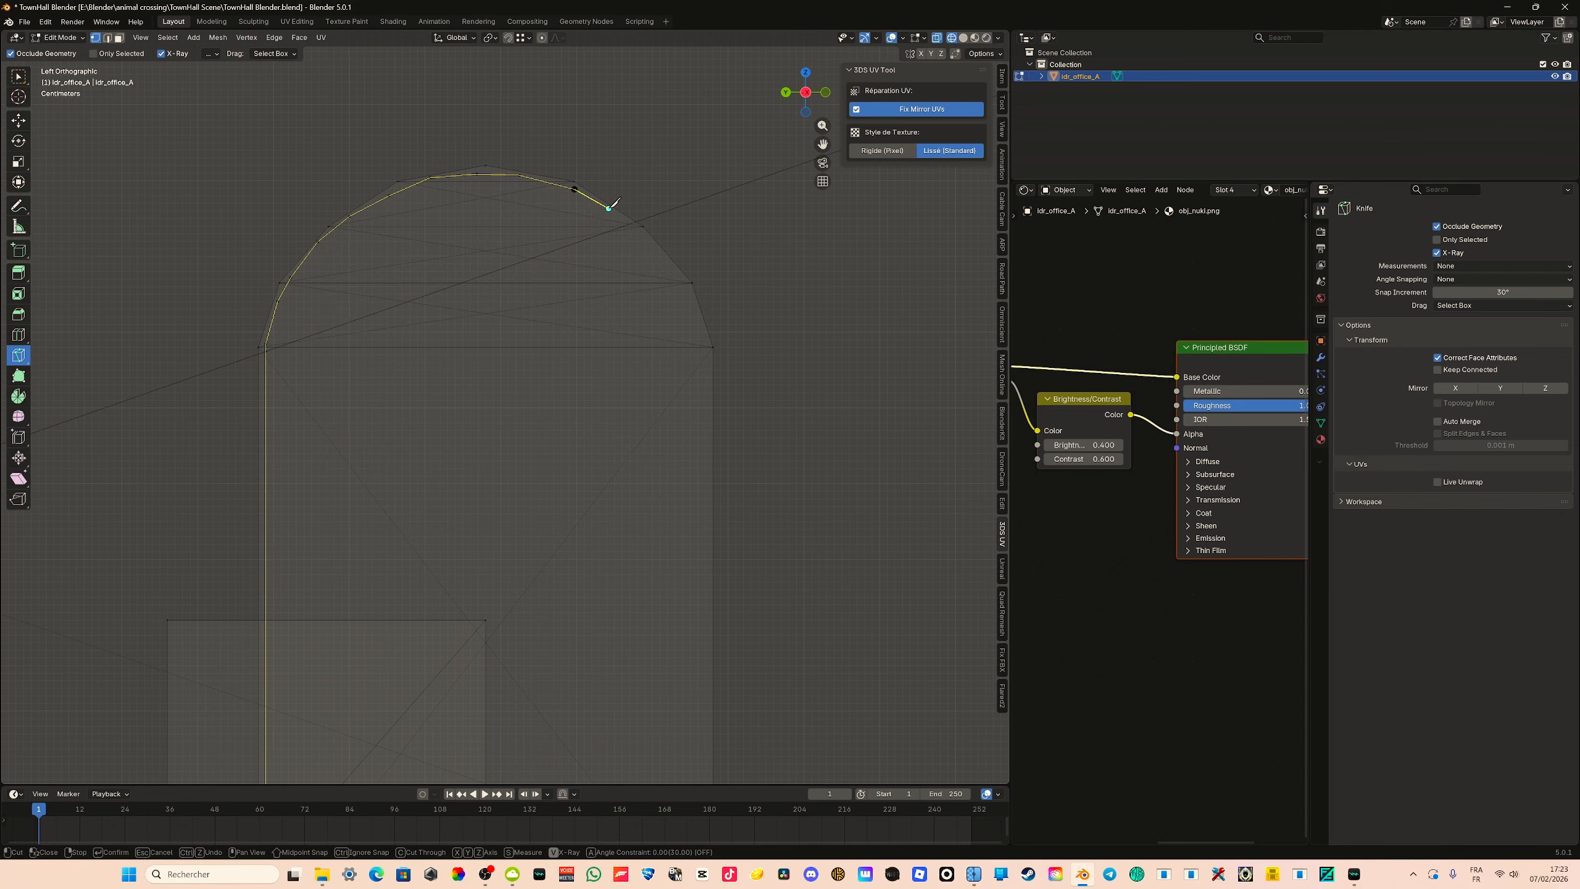
pyautogui.click(638, 236)
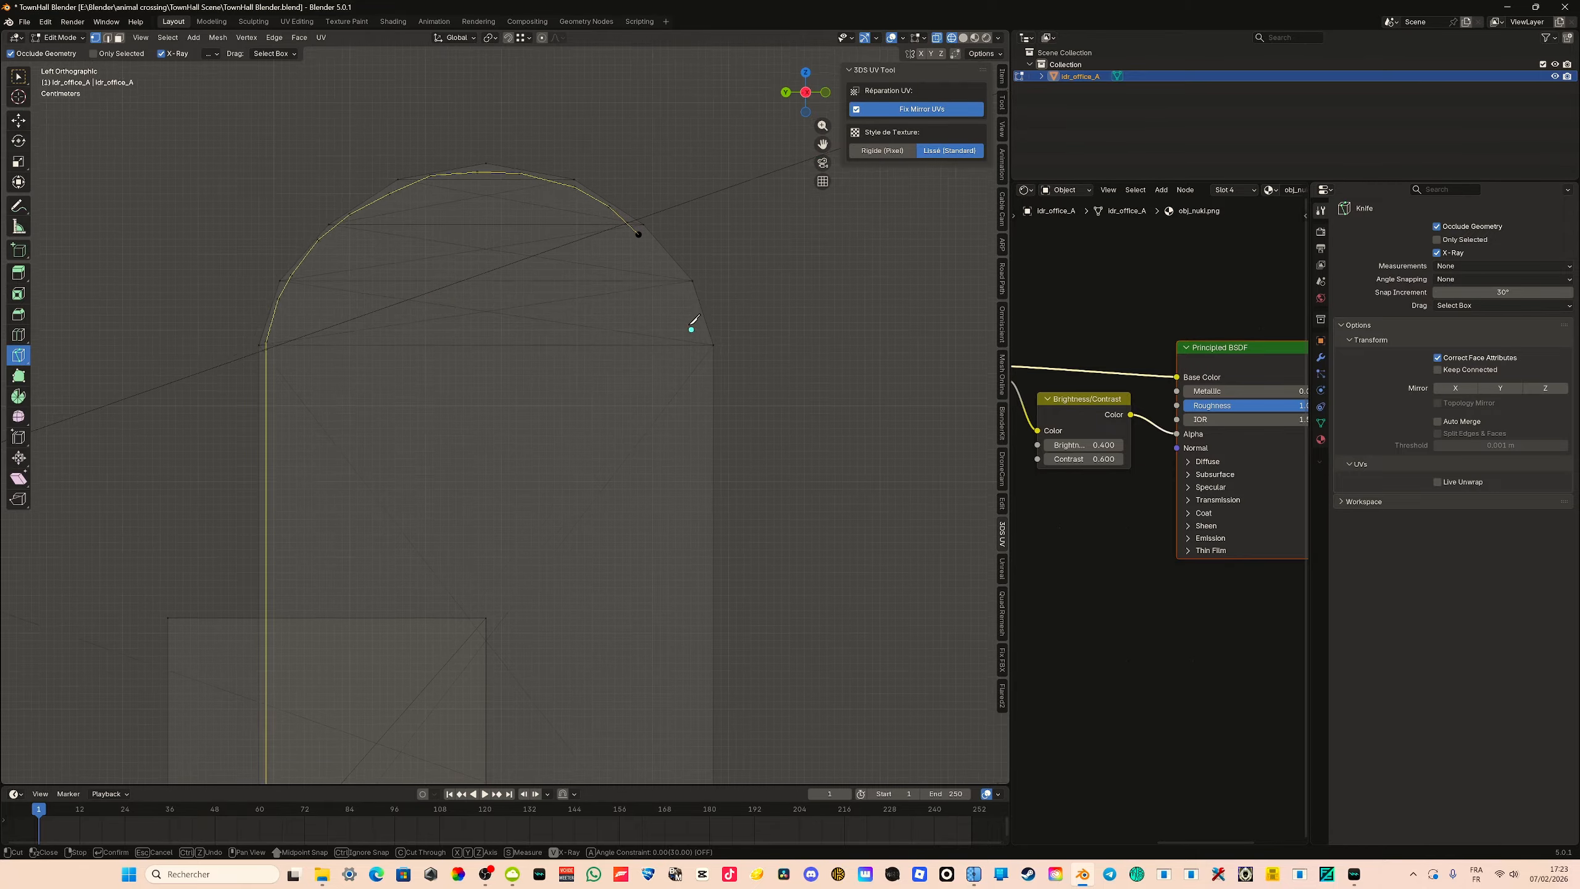
pyautogui.keyDown('shift'); pyautogui.moveTo(692, 324); pyautogui.dragTo(651, 246, button='middle'); pyautogui.keyUp('shift')
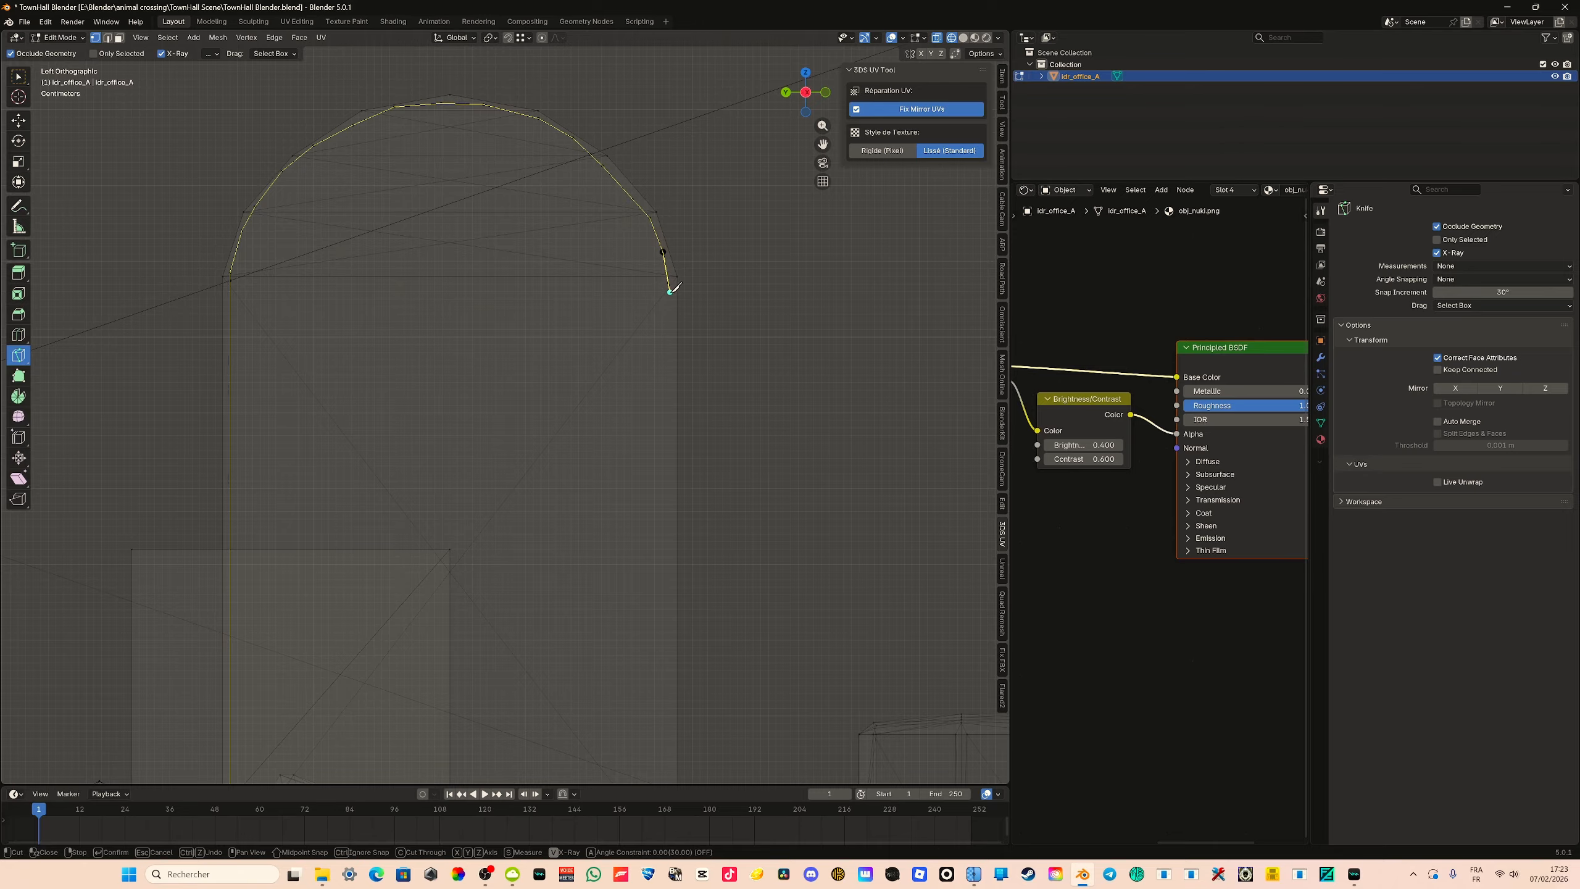
pyautogui.click(671, 298)
pyautogui.keyDown('shift'); pyautogui.moveTo(676, 382); pyautogui.dragTo(654, 106, button='middle'); pyautogui.keyUp('shift')
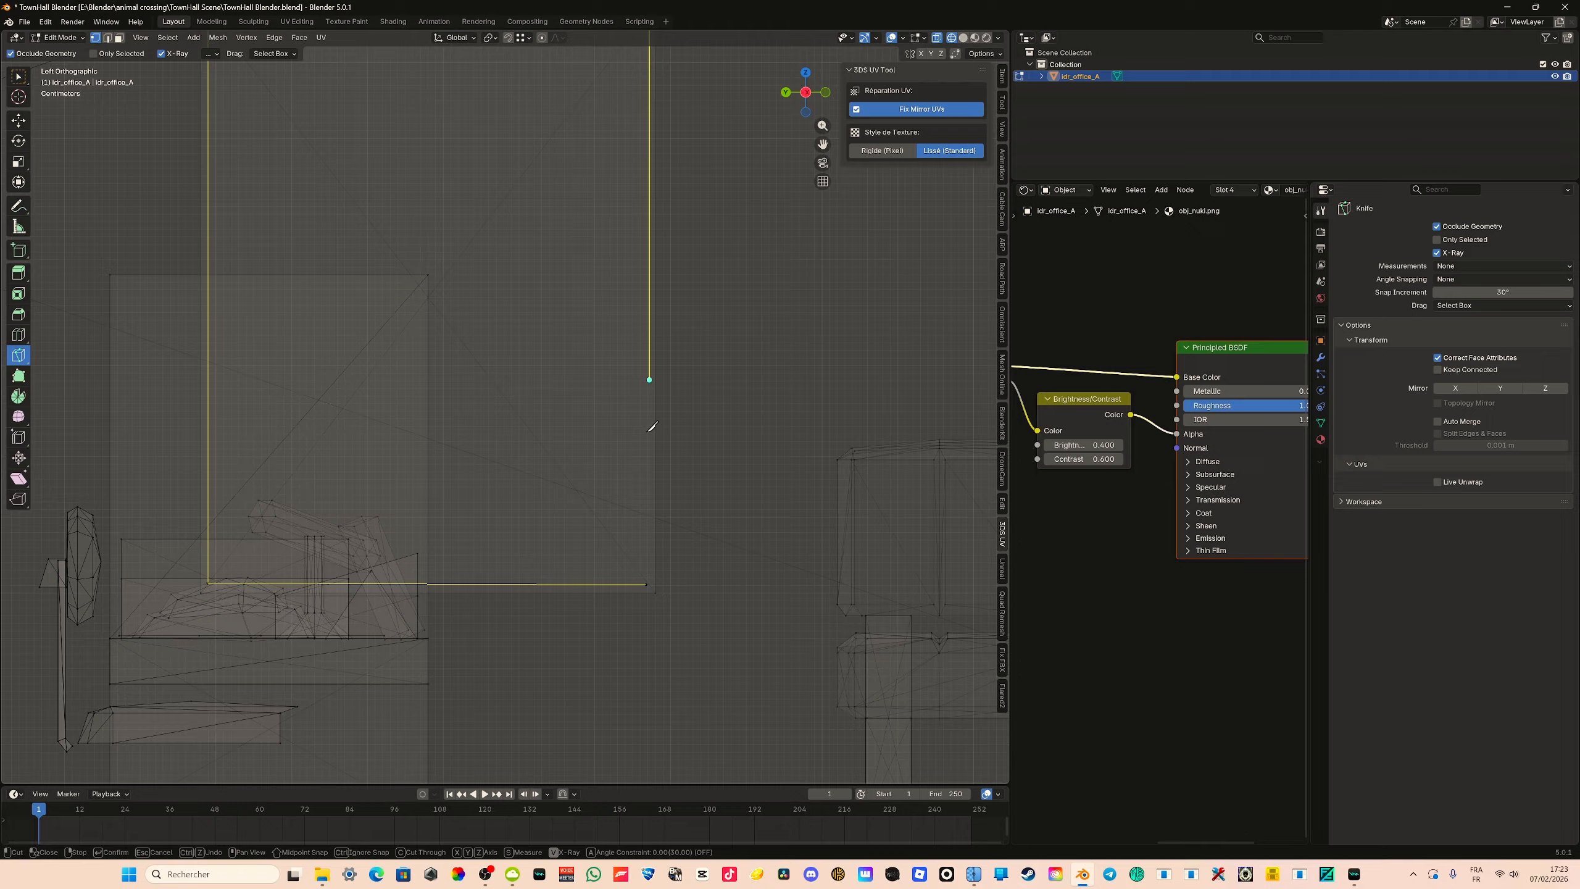
pyautogui.click(647, 582)
pyautogui.press('Return')
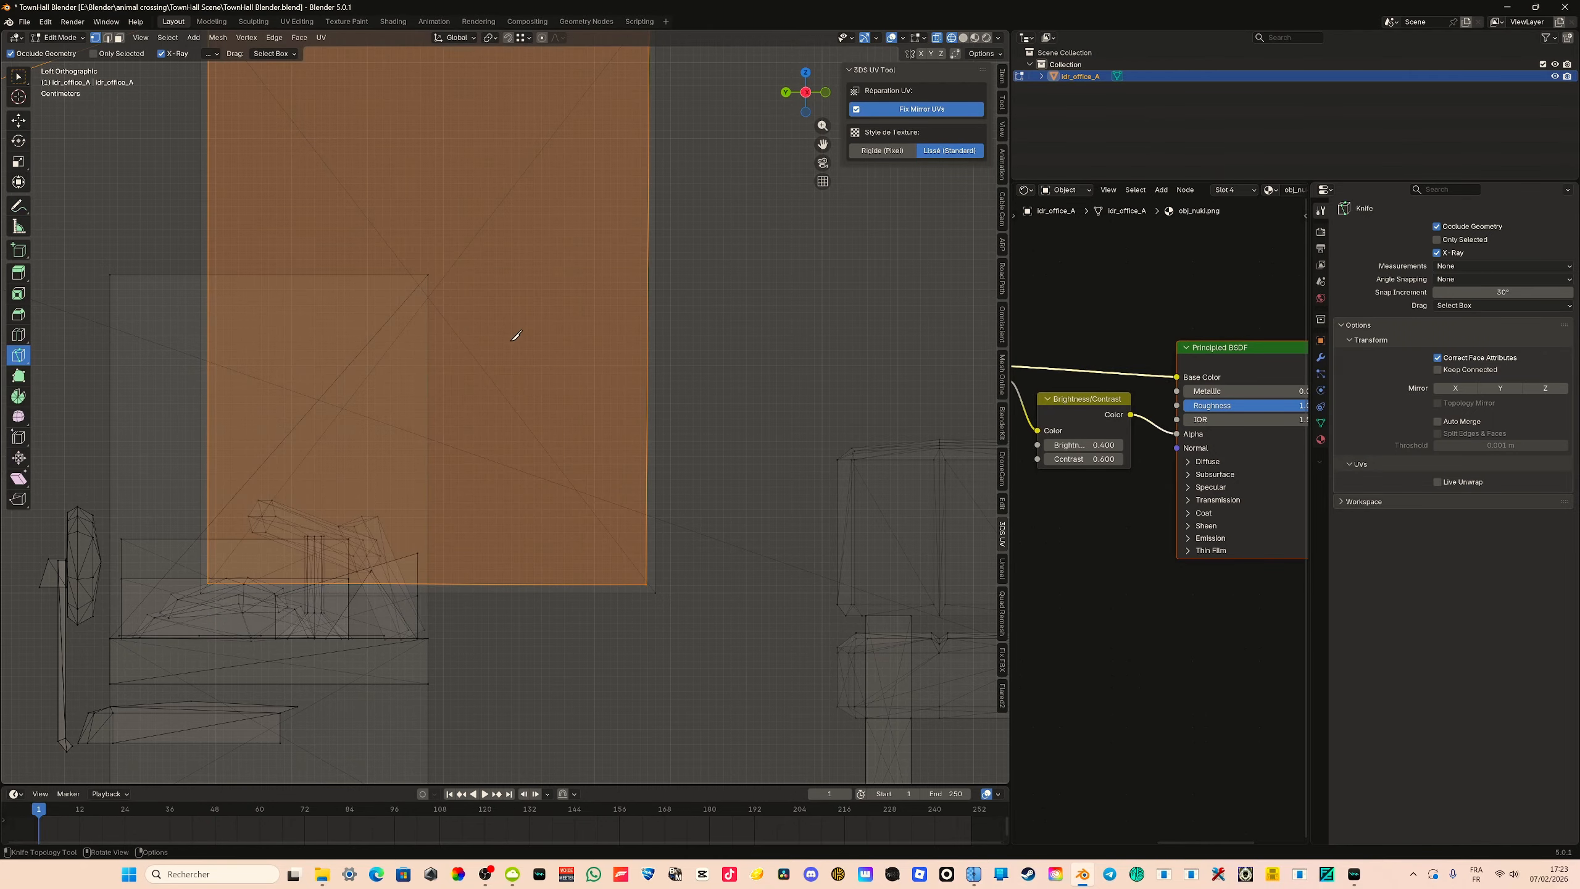
# Isolate the selection of the wall area enclosed by the arched cut and delete it
pyautogui.press('a')
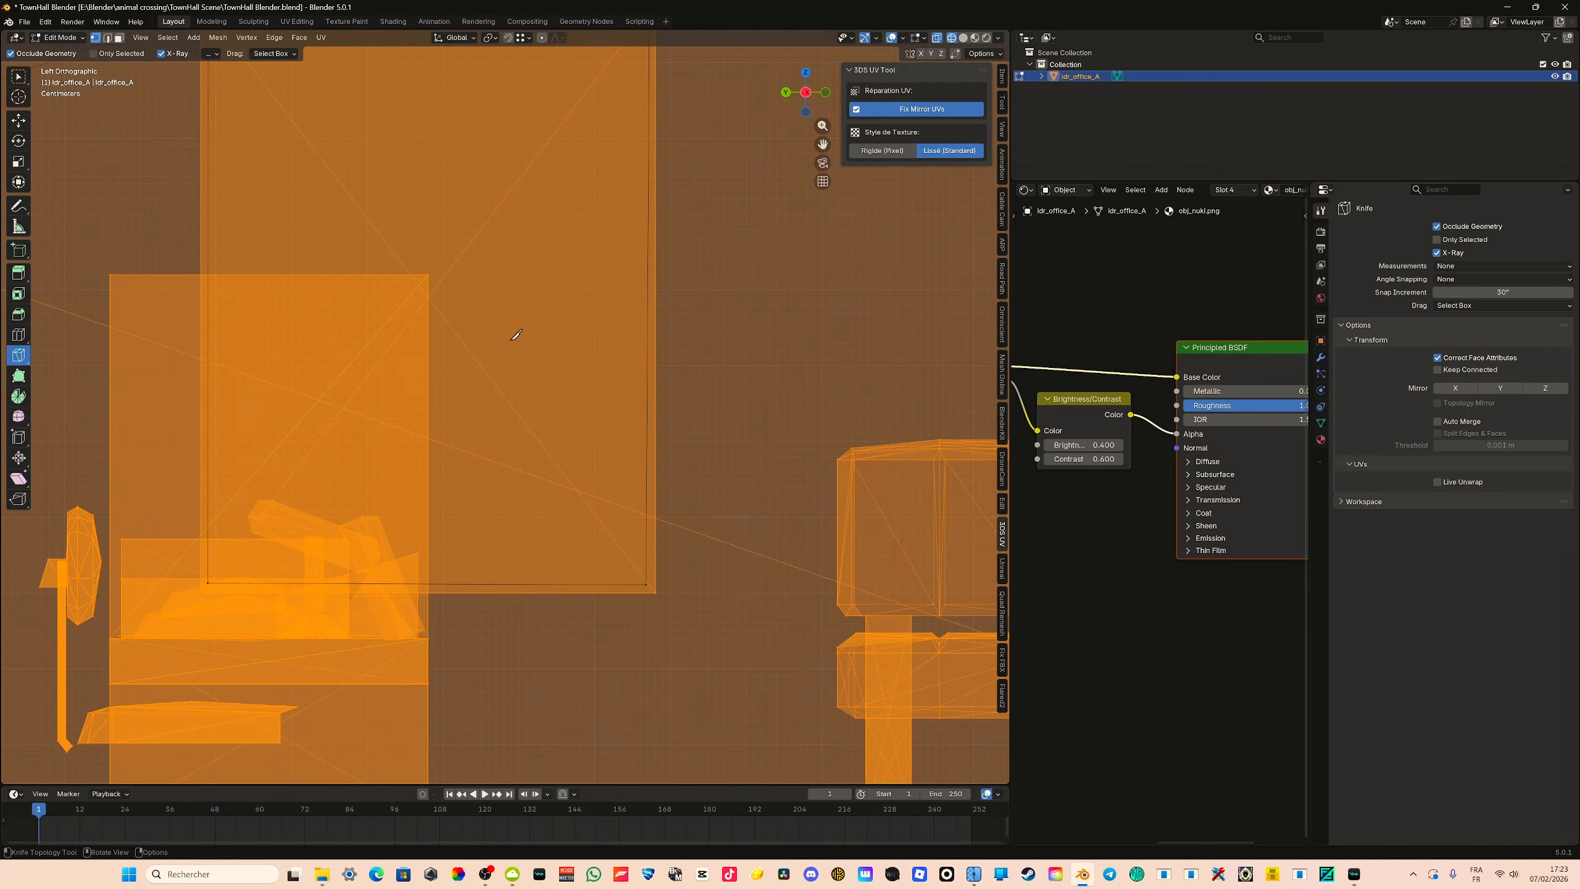
pyautogui.hotkey('ctrl', 'i')
pyautogui.keyDown('shift'); pyautogui.moveTo(515, 332); pyautogui.dragTo(583, 636, button='middle'); pyautogui.keyUp('shift')
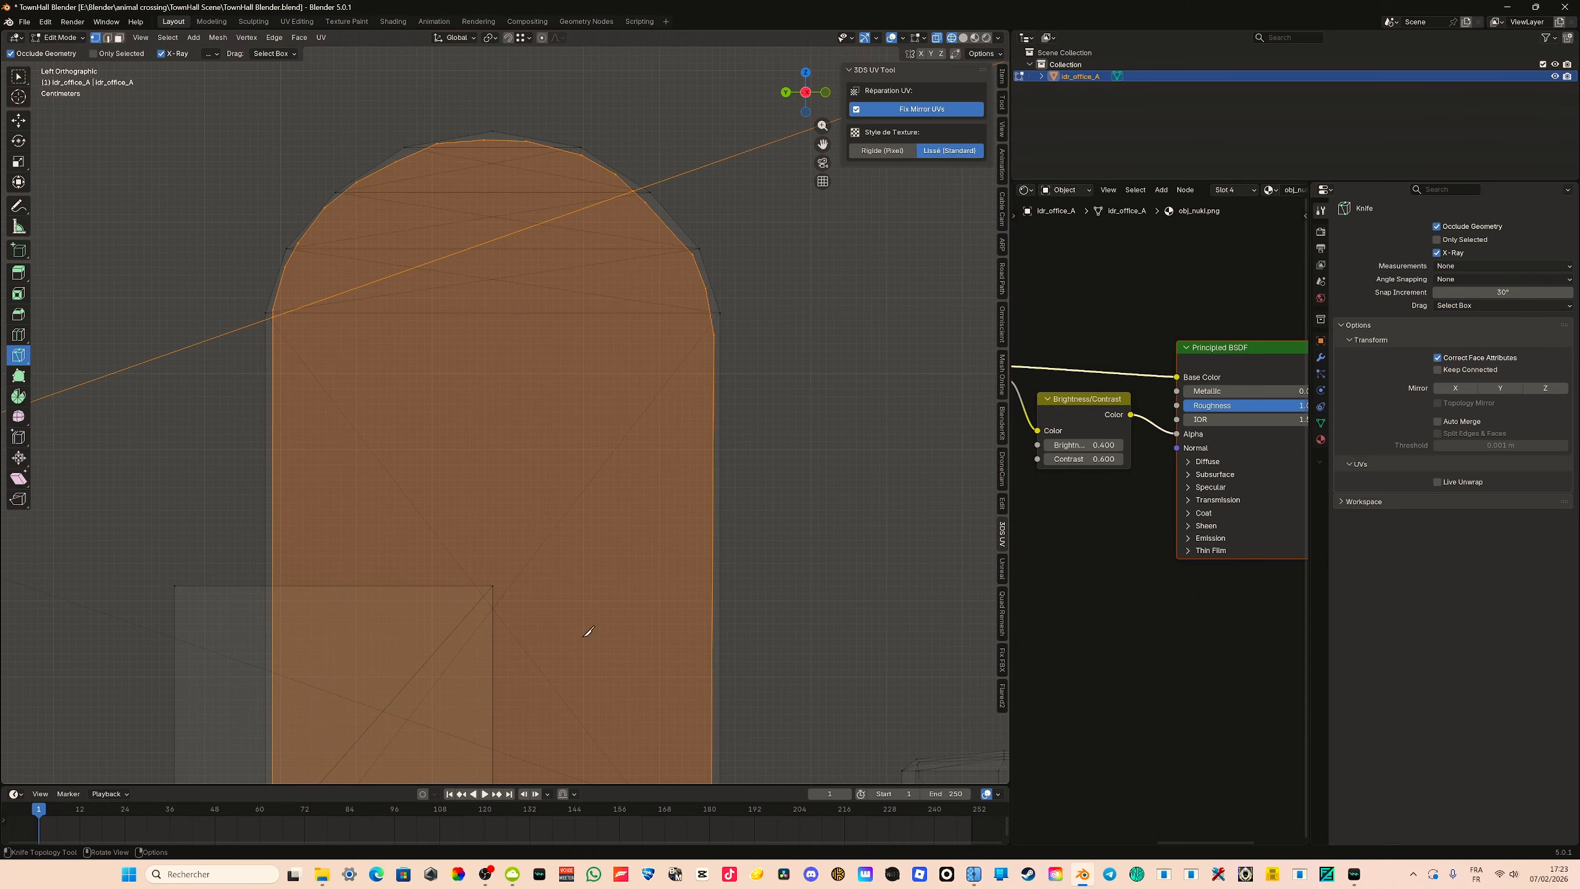
pyautogui.click(19, 78)
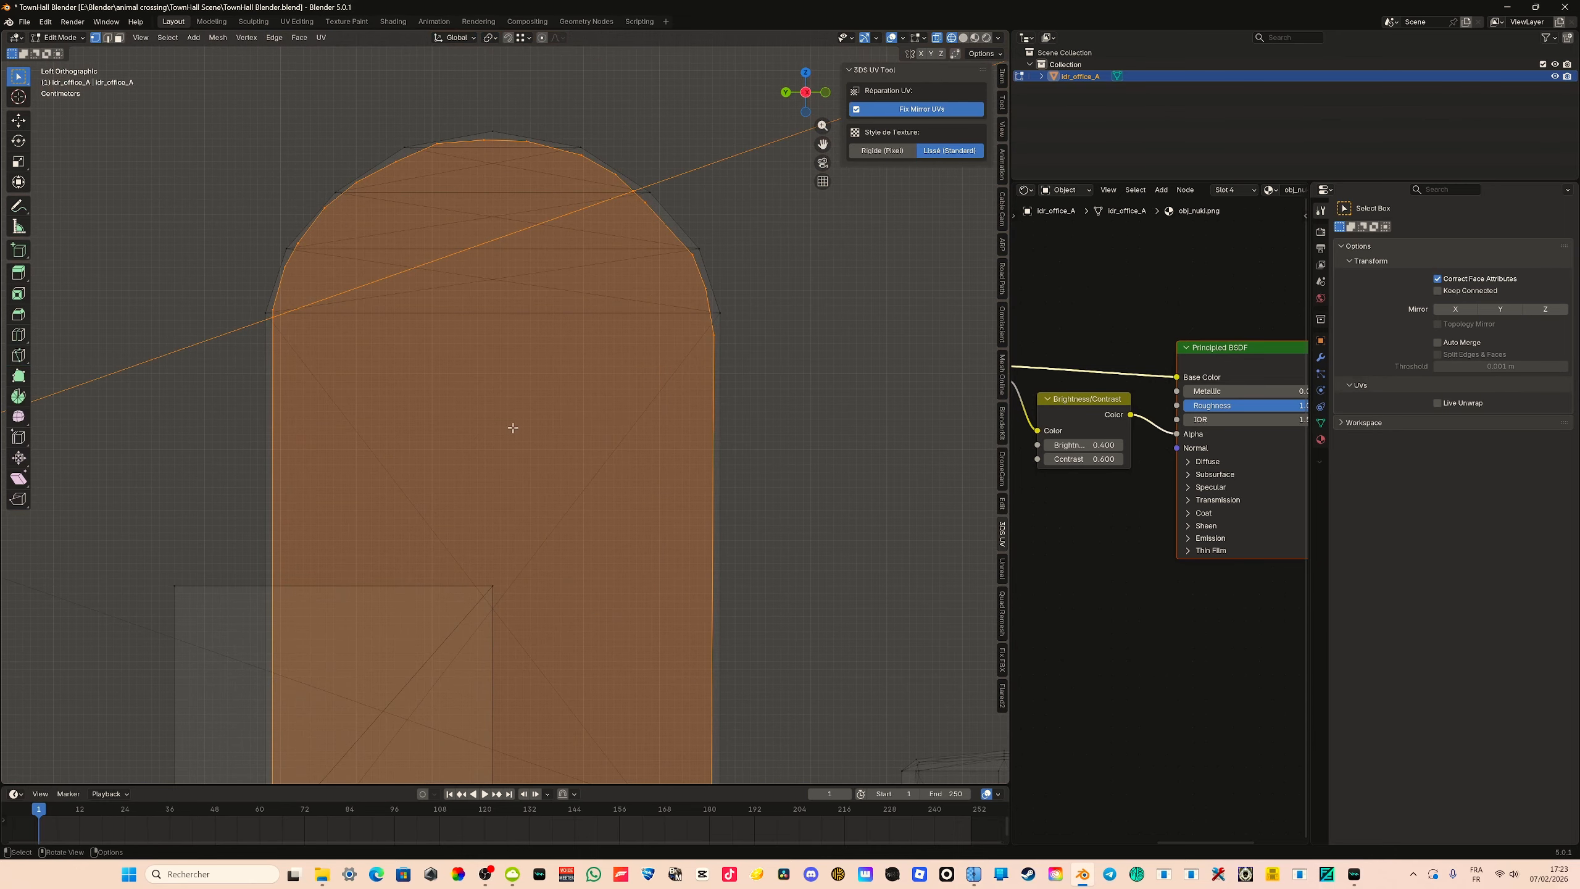
pyautogui.press('x')
pyautogui.click(511, 431)
# Return to Object Mode, check the arched window opening with textures displayed, and save the file
pyautogui.press('Tab')
pyautogui.scroll(-3, 563, 398)
pyautogui.moveTo(563, 398); pyautogui.dragTo(569, 439, button='middle')
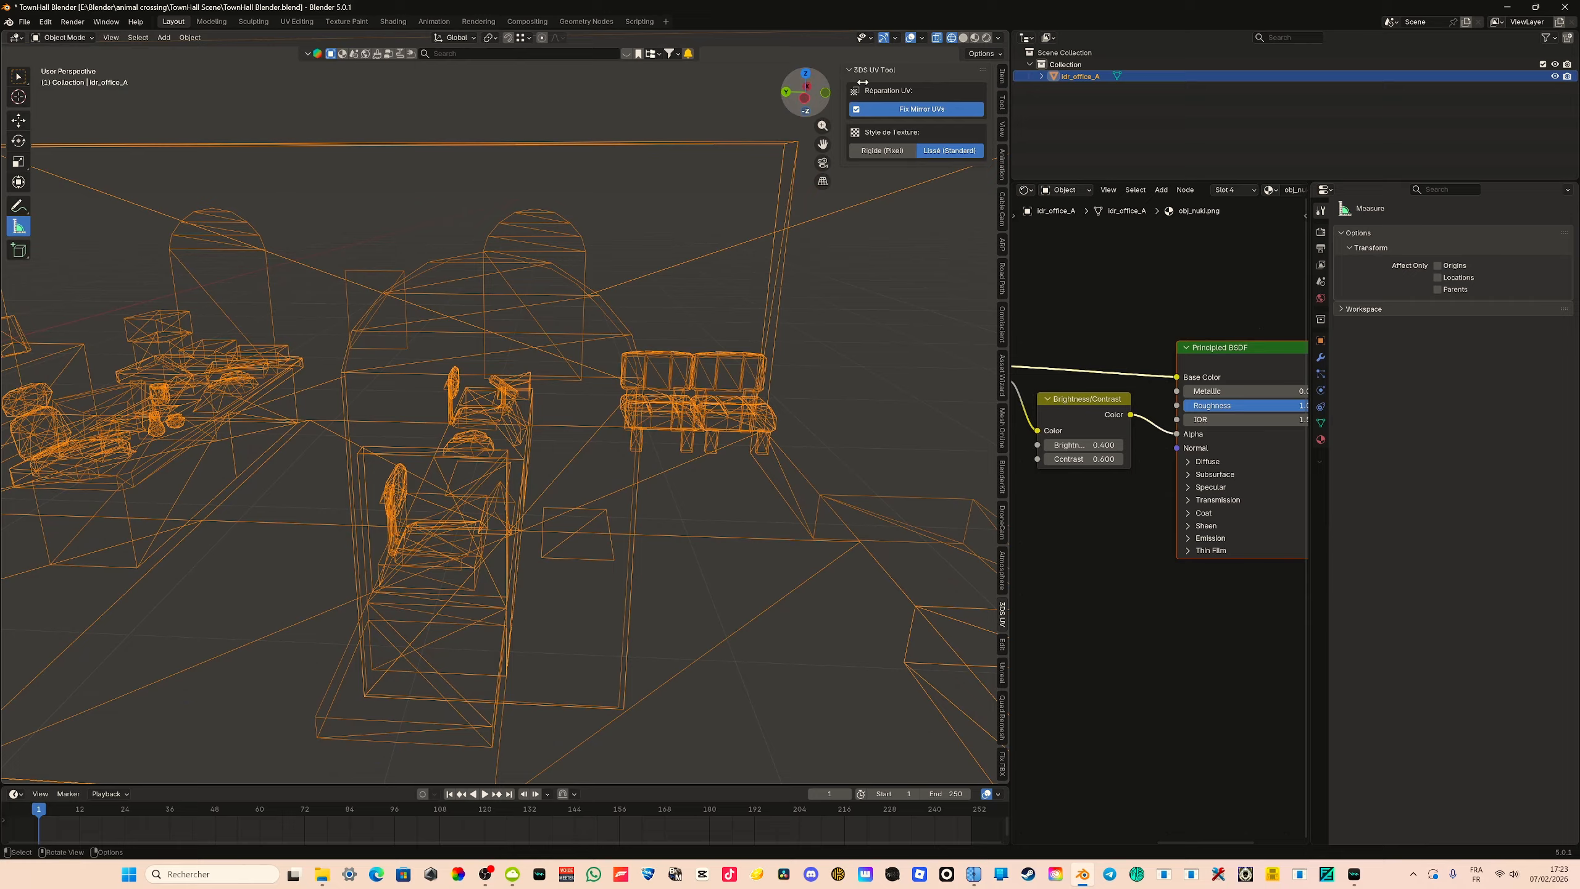
pyautogui.click(975, 38)
pyautogui.scroll(5, 739, 335)
pyautogui.moveTo(738, 335)
pyautogui.mouseDown(button='middle')
pyautogui.moveTo(597, 408)
pyautogui.moveTo(630, 424)
pyautogui.moveTo(705, 413)
pyautogui.moveTo(601, 391)
pyautogui.moveTo(378, 416)
pyautogui.moveTo(392, 323)
pyautogui.moveTo(356, 237)
pyautogui.moveTo(404, 314)
pyautogui.moveTo(465, 110)
pyautogui.mouseUp(button='middle')
pyautogui.scroll(5, 375, 420)
pyautogui.hotkey('ctrl', 's')
# Turn off Correct Face Attributes and move the arched window's faces along the X axis
pyautogui.press('Tab')
pyautogui.click(1438, 279)
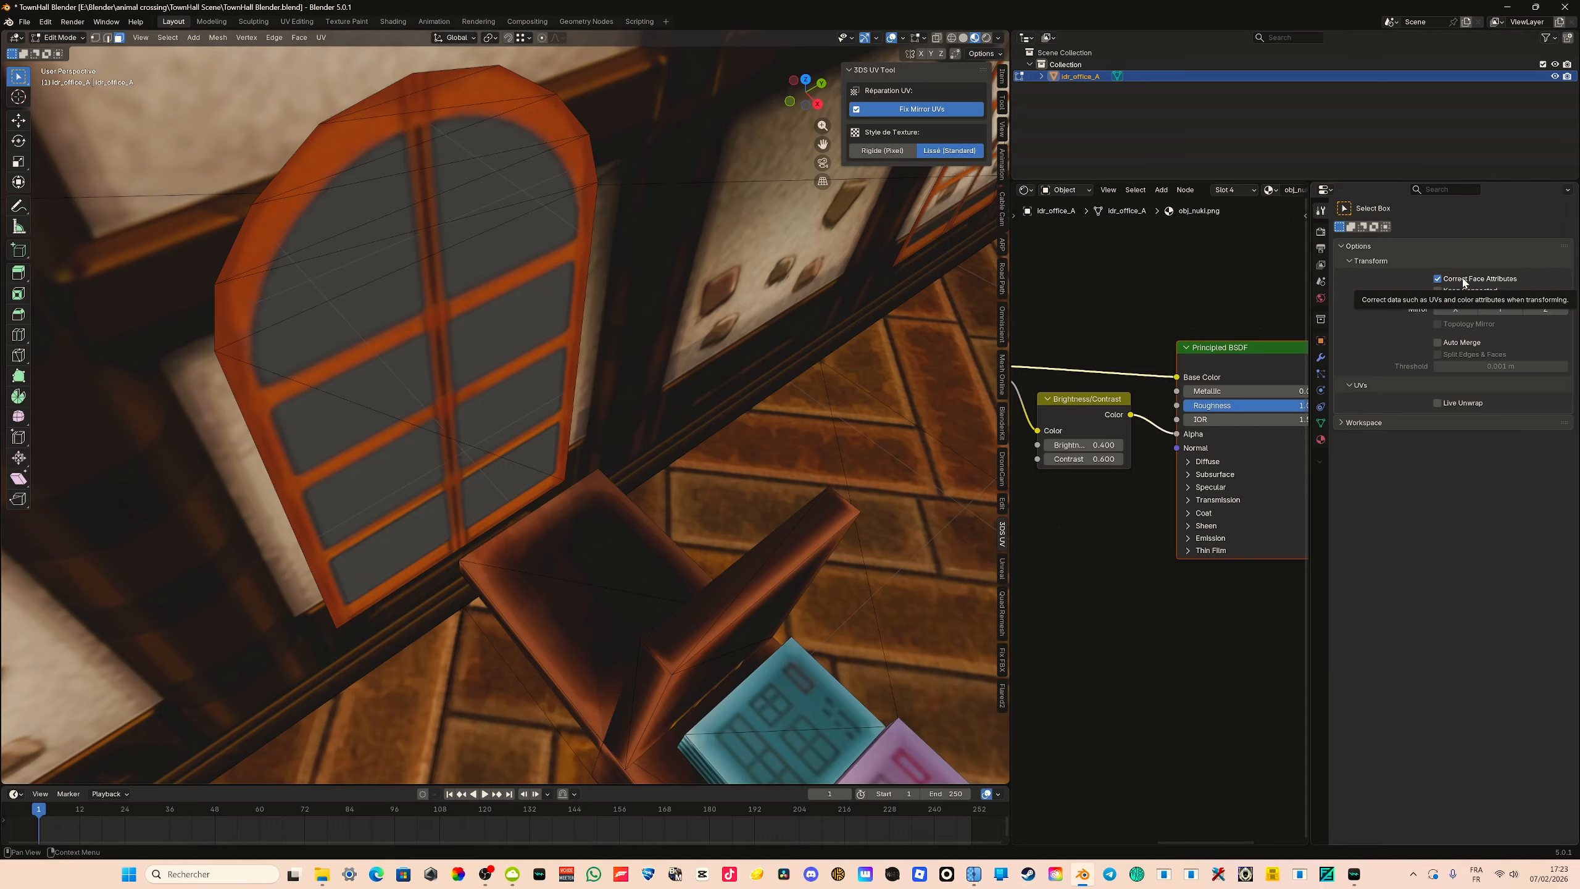
pyautogui.click(461, 97)
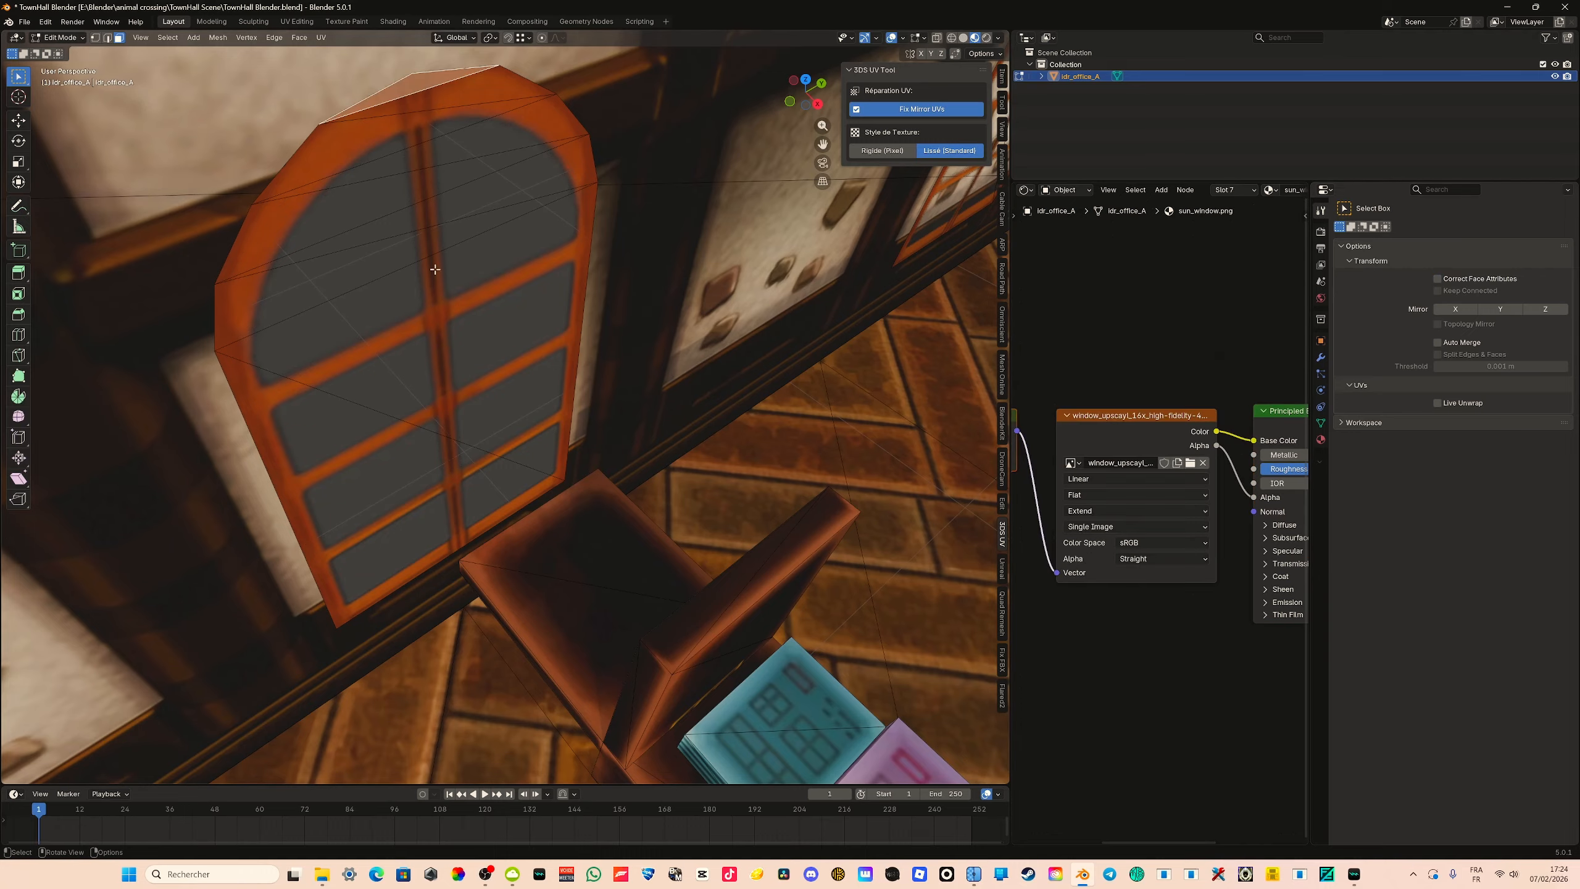
pyautogui.keyDown('ctrl'); pyautogui.click(417, 540); pyautogui.keyUp('ctrl')
pyautogui.moveTo(418, 541); pyautogui.dragTo(522, 500, button='middle')
pyautogui.press('g')
pyautogui.press('y')
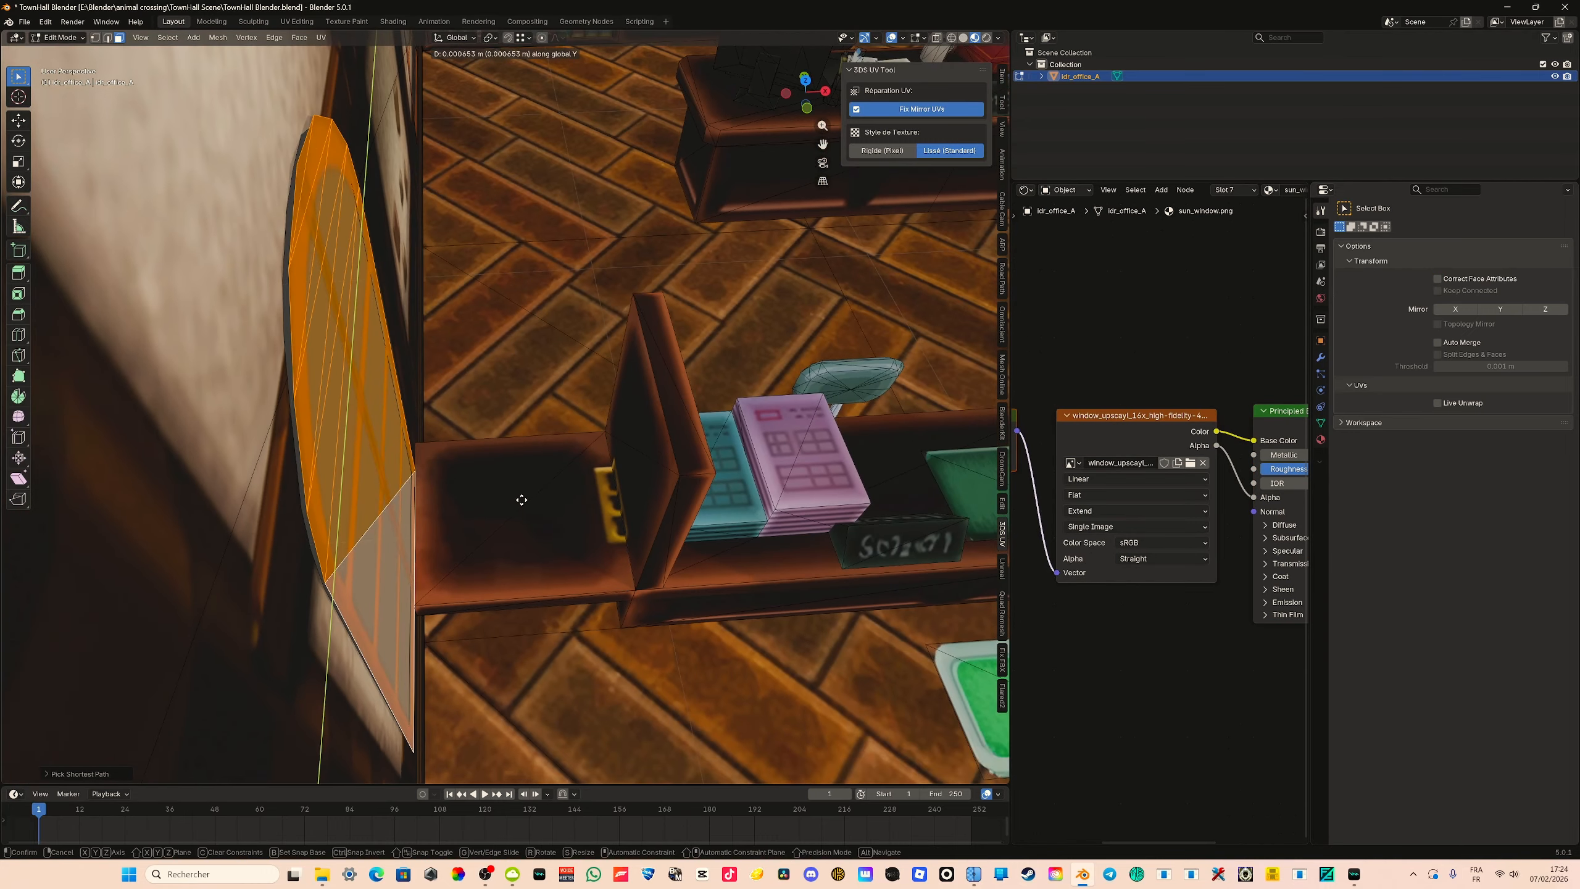
pyautogui.press('x')
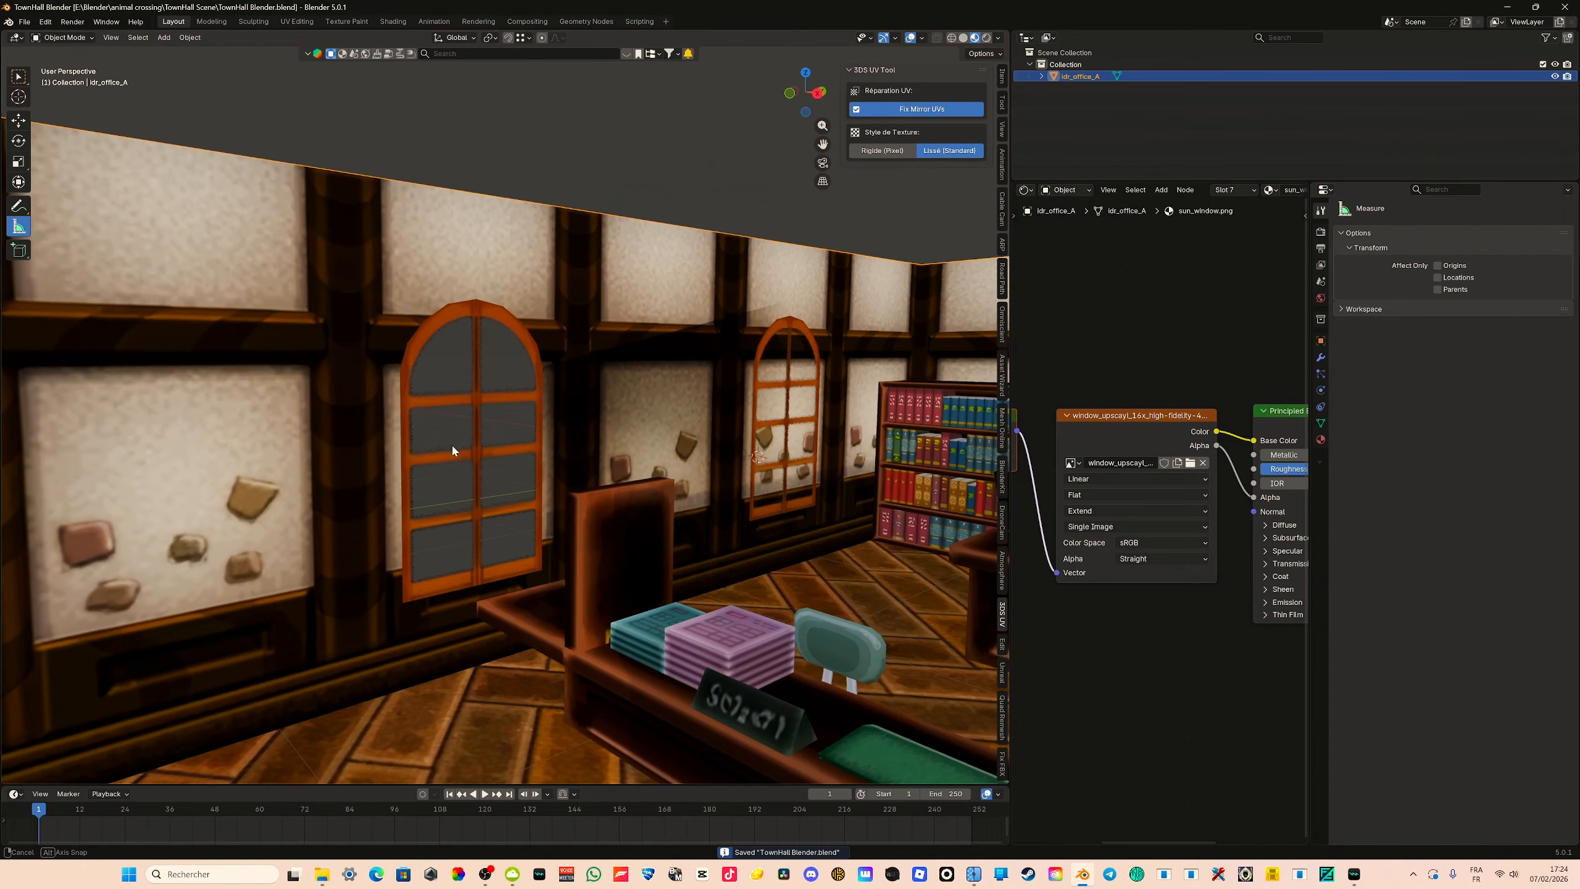
# Display the next arched window in wireframe from the Left Orthographic view and enter Edit Mode on the office mesh
pyautogui.moveTo(452, 443)
pyautogui.mouseDown(button='middle')
pyautogui.moveTo(499, 466)
pyautogui.moveTo(410, 160)
pyautogui.moveTo(493, 214)
pyautogui.moveTo(699, 417)
pyautogui.moveTo(669, 391)
pyautogui.moveTo(691, 368)
pyautogui.mouseUp(button='middle')
pyautogui.click(815, 101)
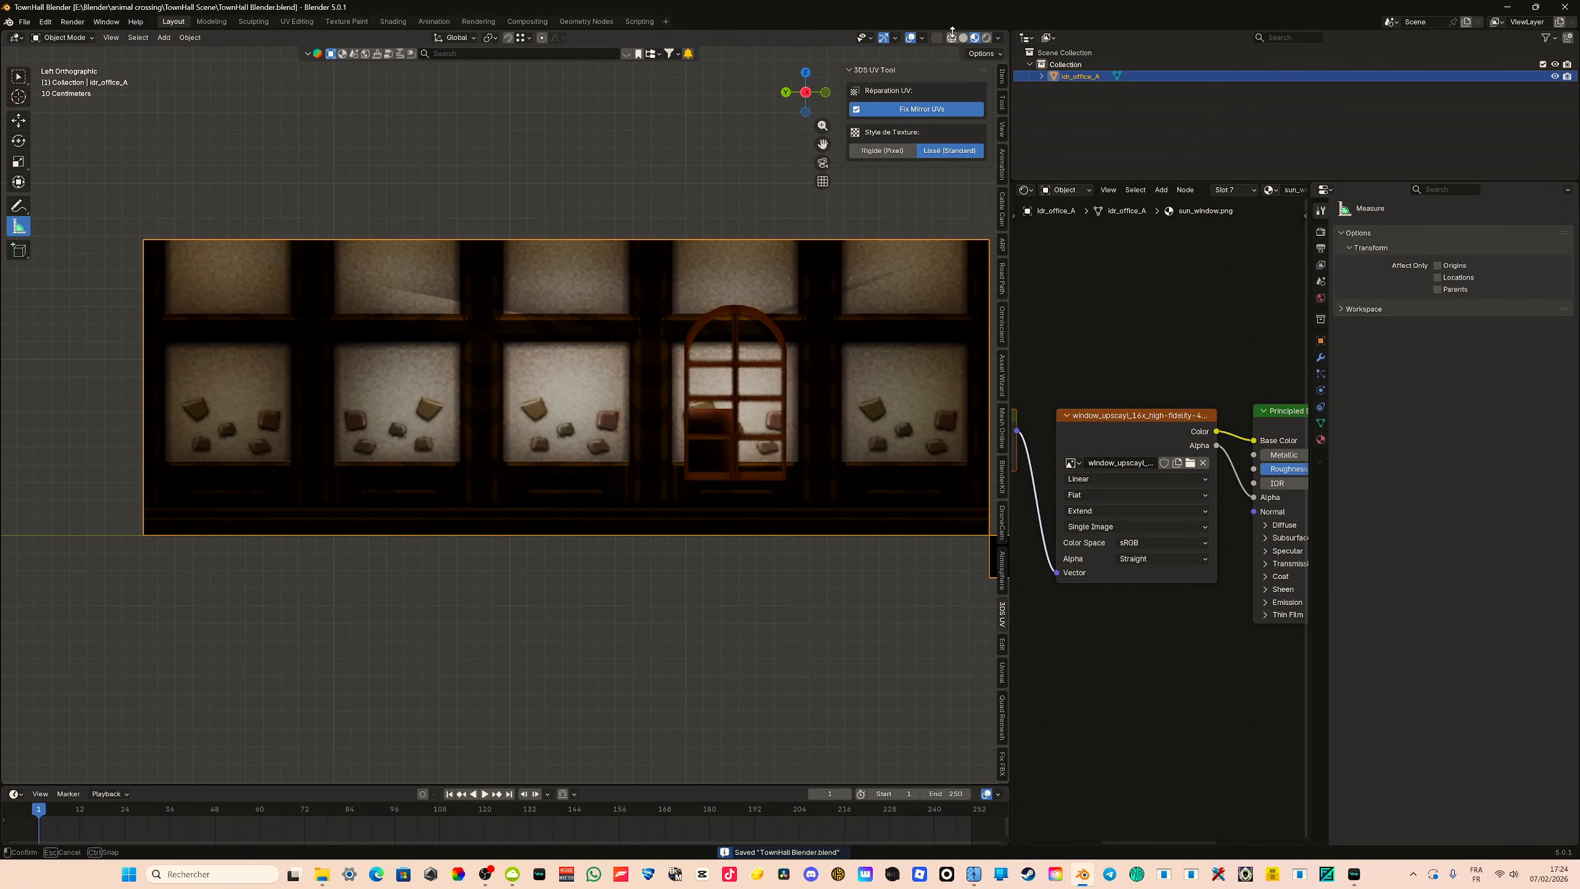
pyautogui.hotkey('shift', 'z')
pyautogui.scroll(5, 310, 406)
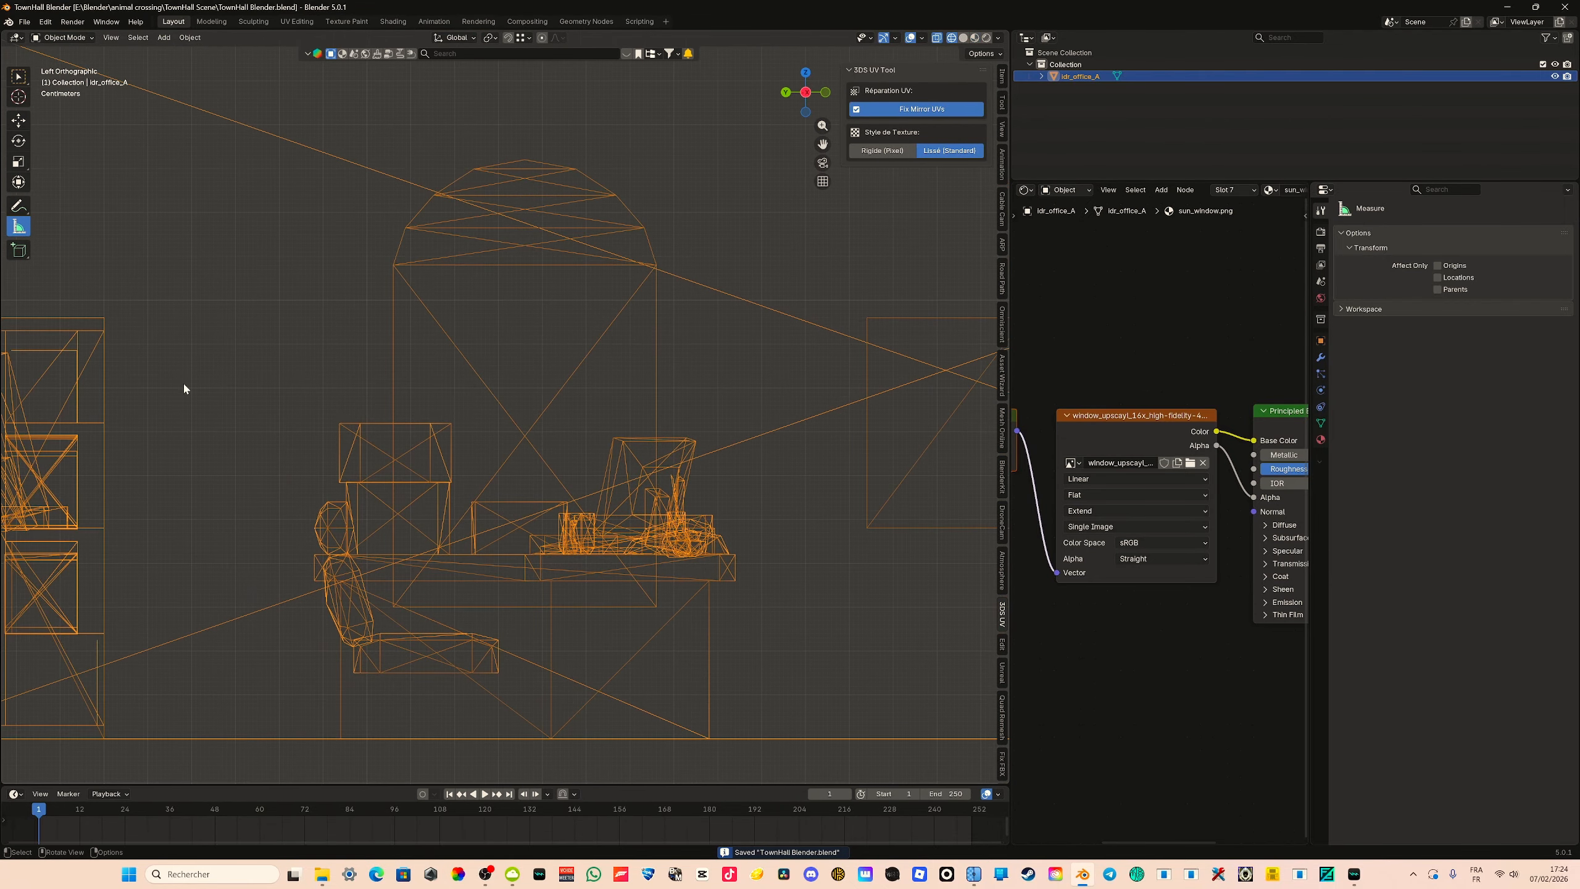
pyautogui.press('Tab')
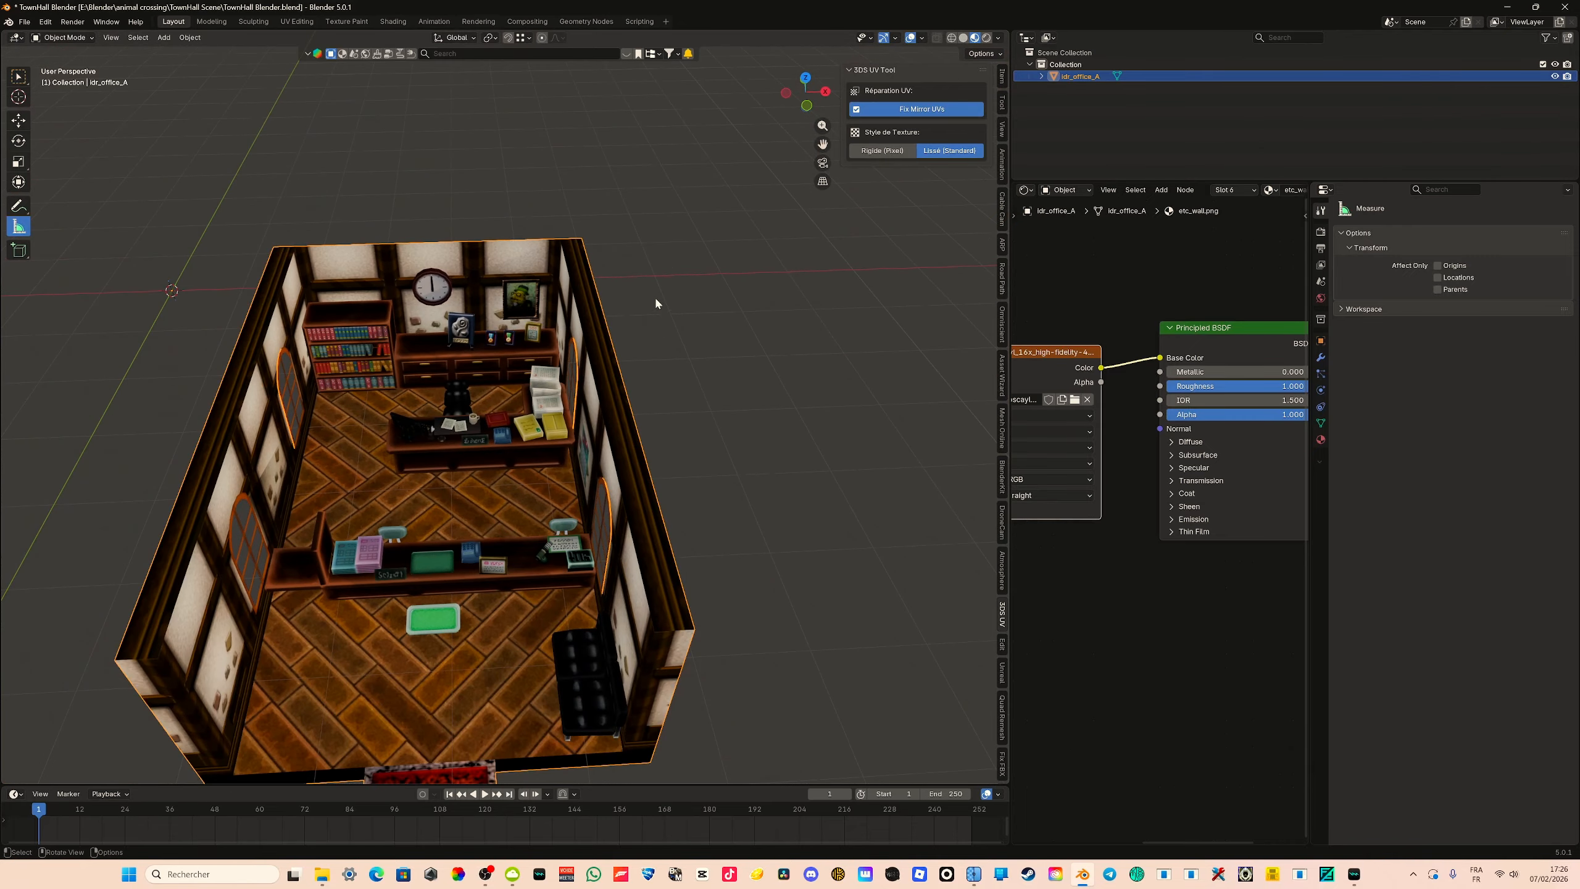
# Save the file, activate Select Box, and inspect the office interior with its cut window openings
pyautogui.hotkey('ctrl', 's')
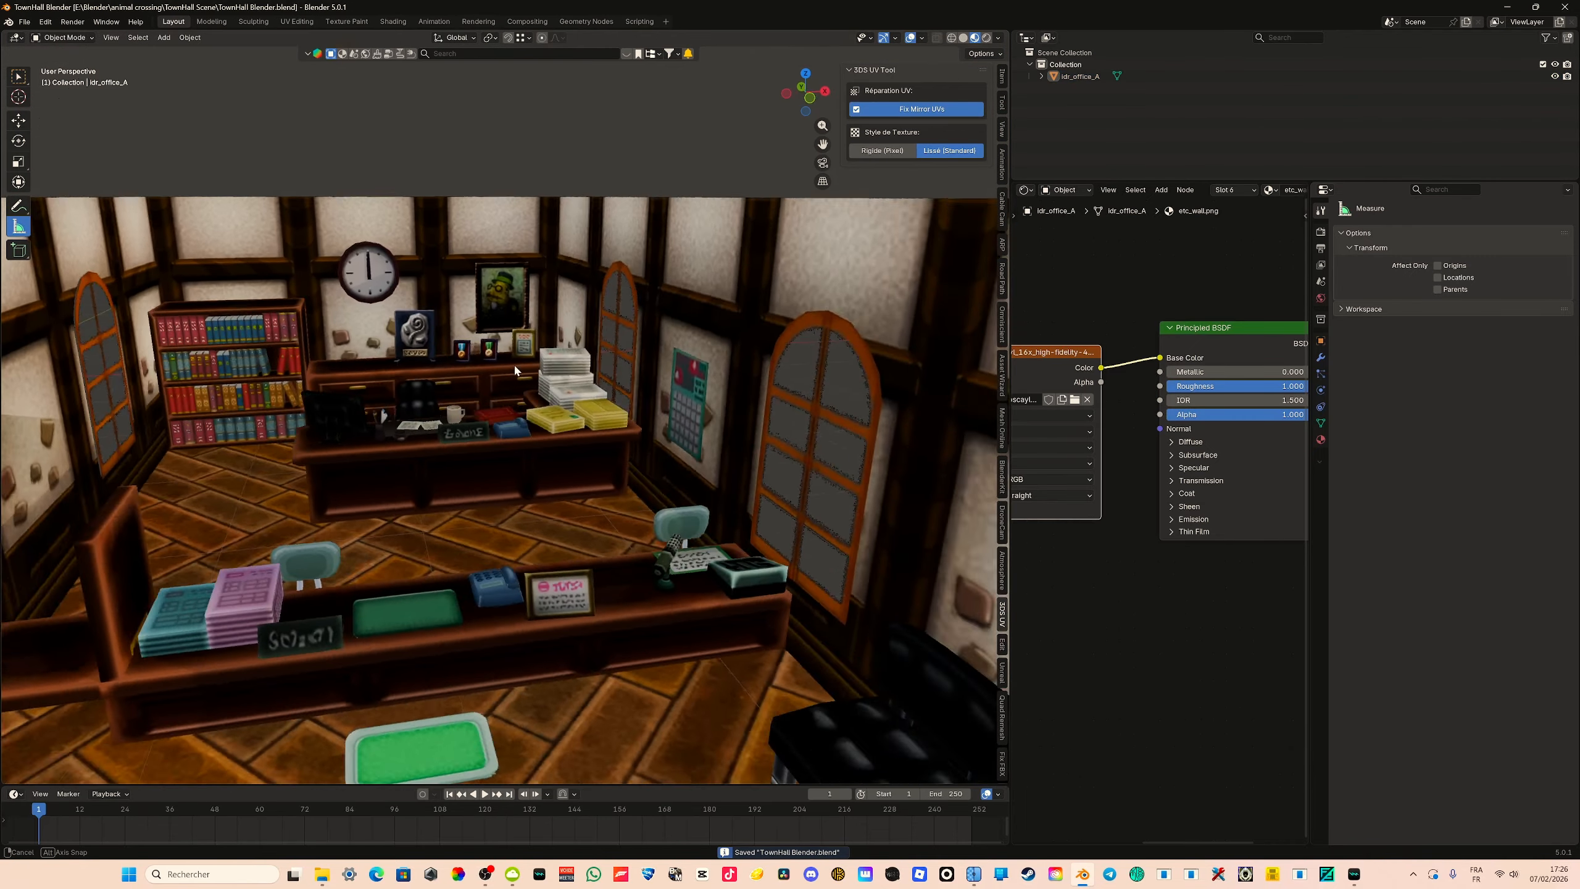
pyautogui.moveTo(514, 371); pyautogui.dragTo(23, 96, button='middle')
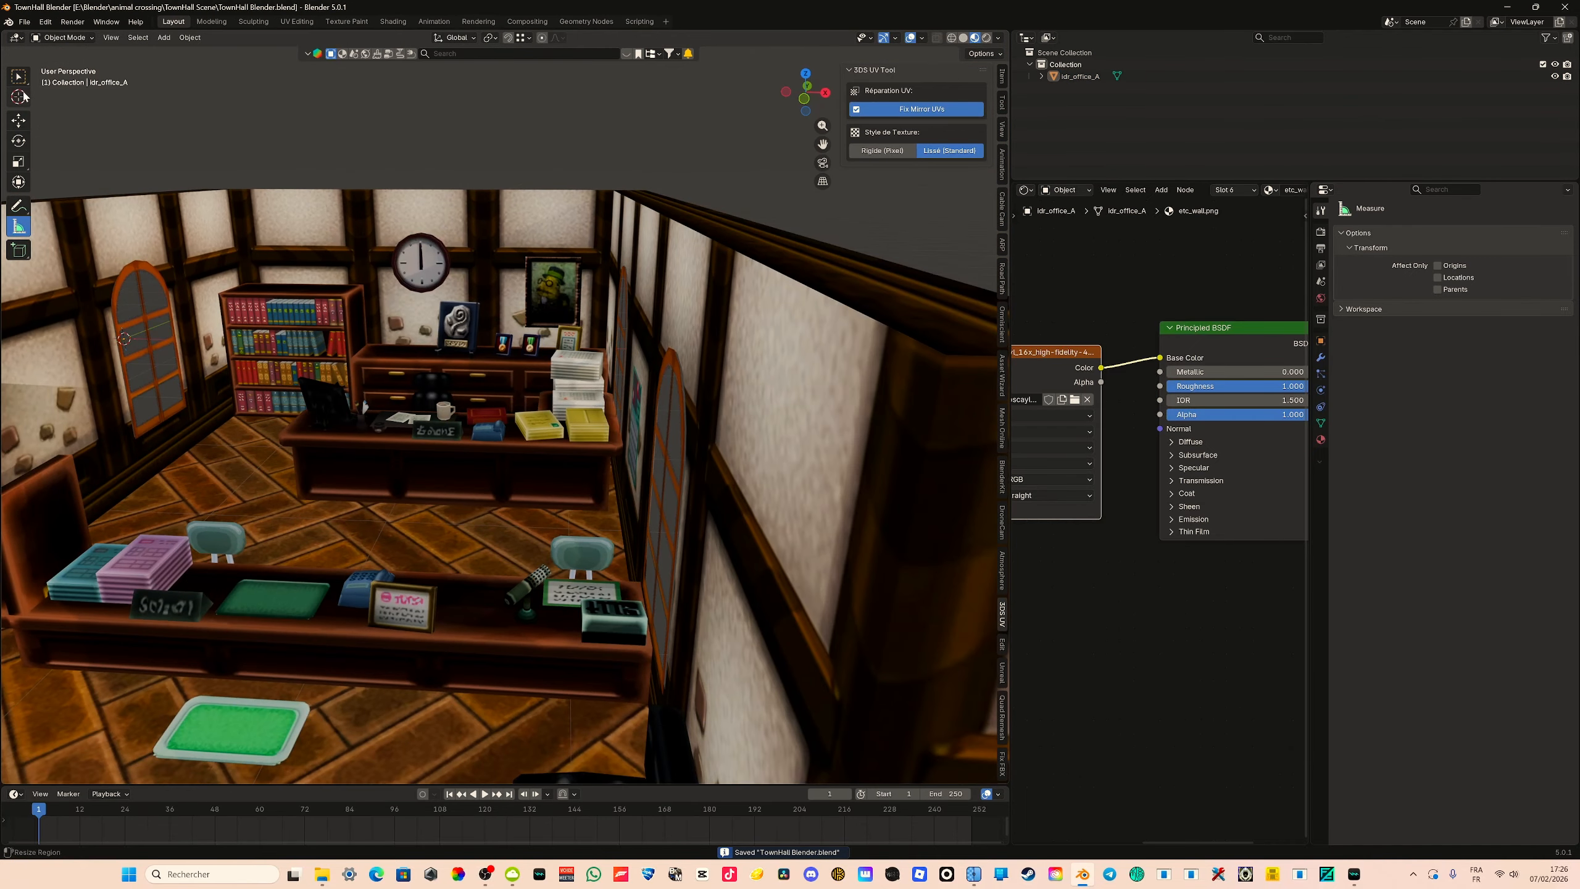
pyautogui.click(18, 76)
pyautogui.moveTo(871, 404); pyautogui.dragTo(476, 325, button='middle')
pyautogui.scroll(5, 379, 372)
pyautogui.scroll(4, 476, 325)
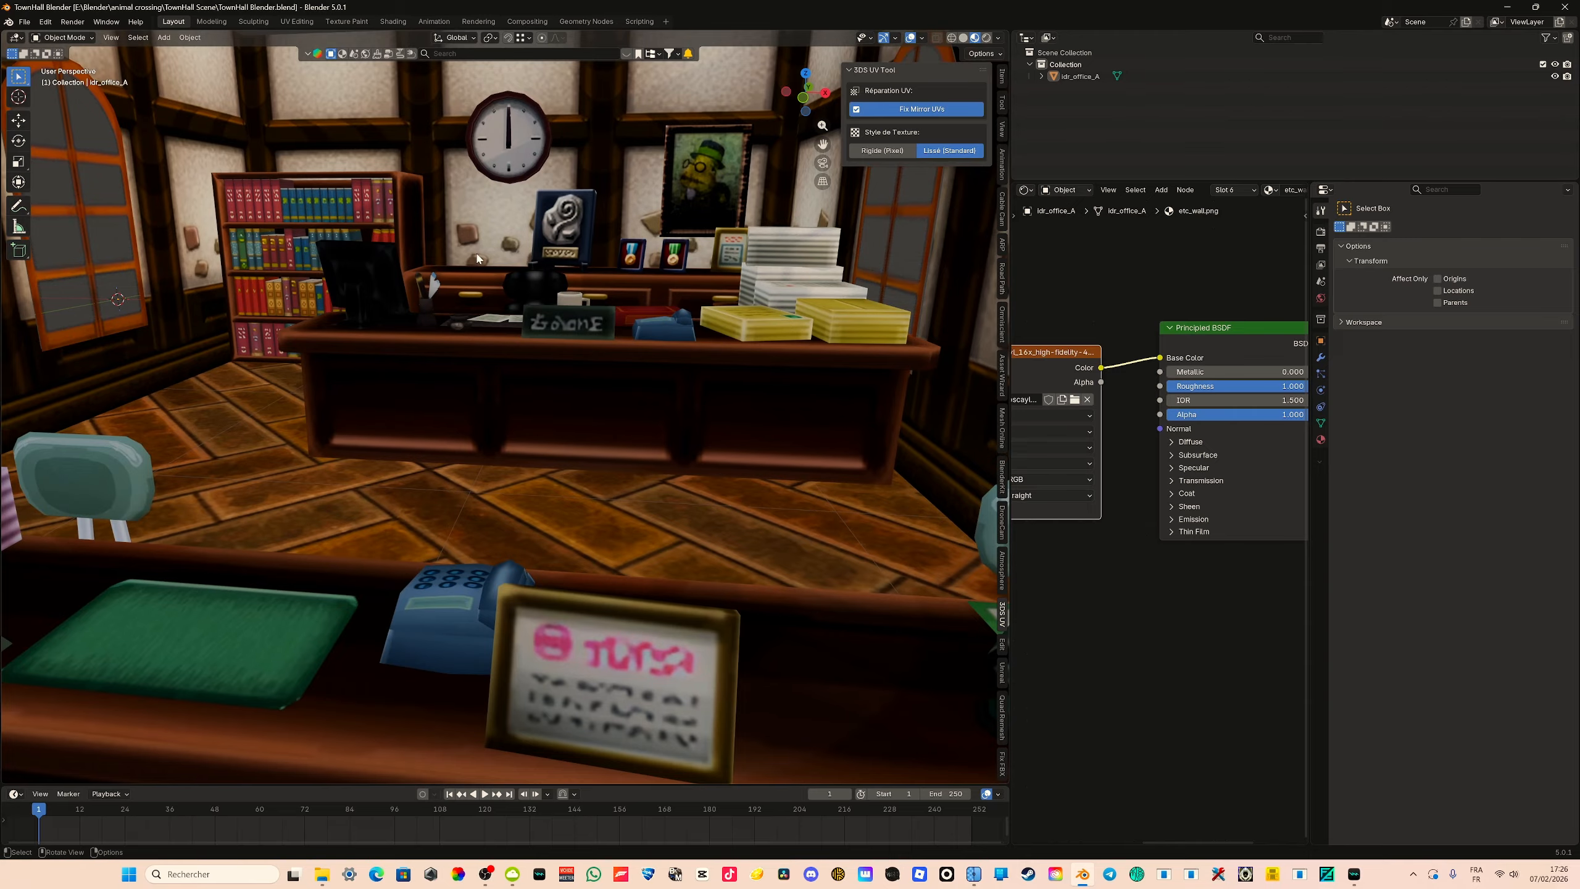
pyautogui.moveTo(476, 258); pyautogui.dragTo(338, 405, button='middle')
pyautogui.moveTo(526, 285); pyautogui.dragTo(537, 309, button='middle')
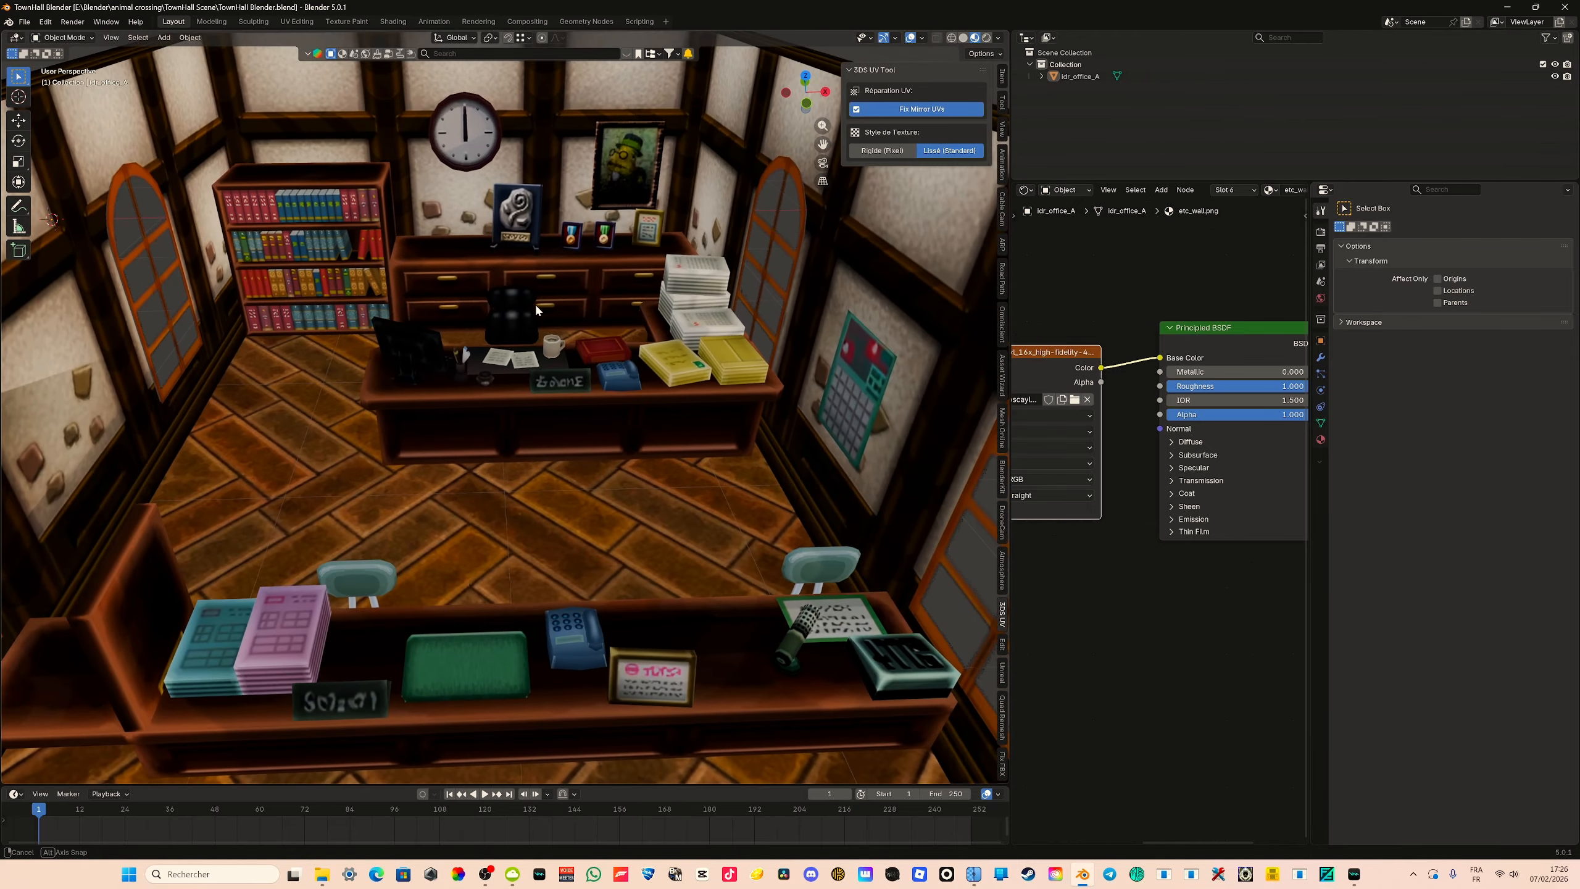
pyautogui.scroll(-3, 458, 249)
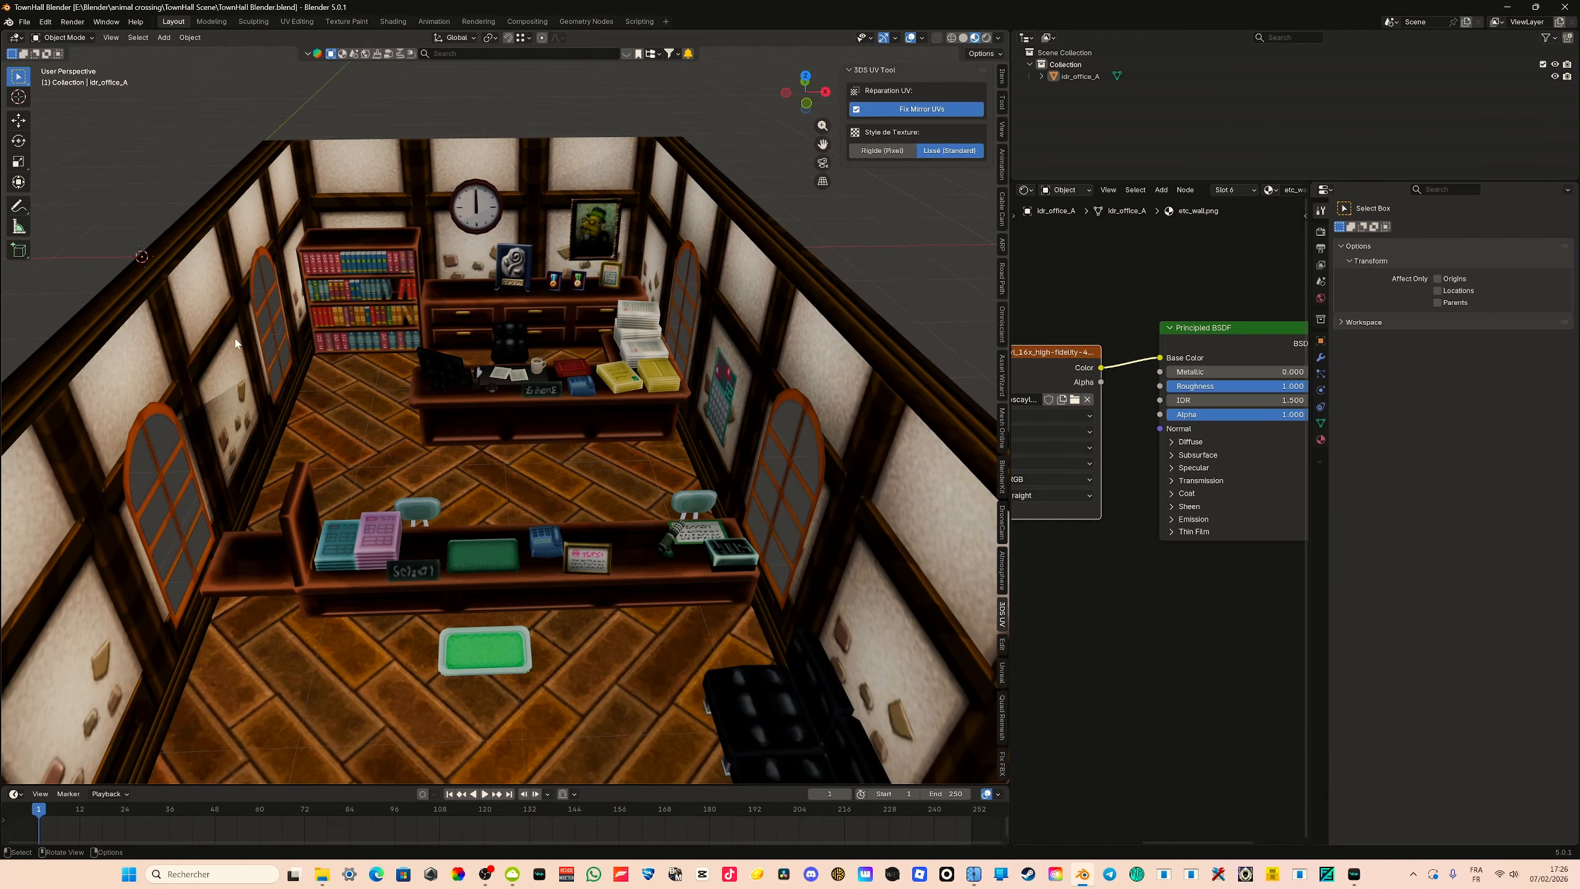
# Compare the wedge-shaped shading patch on the wall between the arched windows in Object and Edit Mode, and save the file
pyautogui.moveTo(383, 331); pyautogui.dragTo(560, 448, button='middle')
pyautogui.scroll(5, 640, 514)
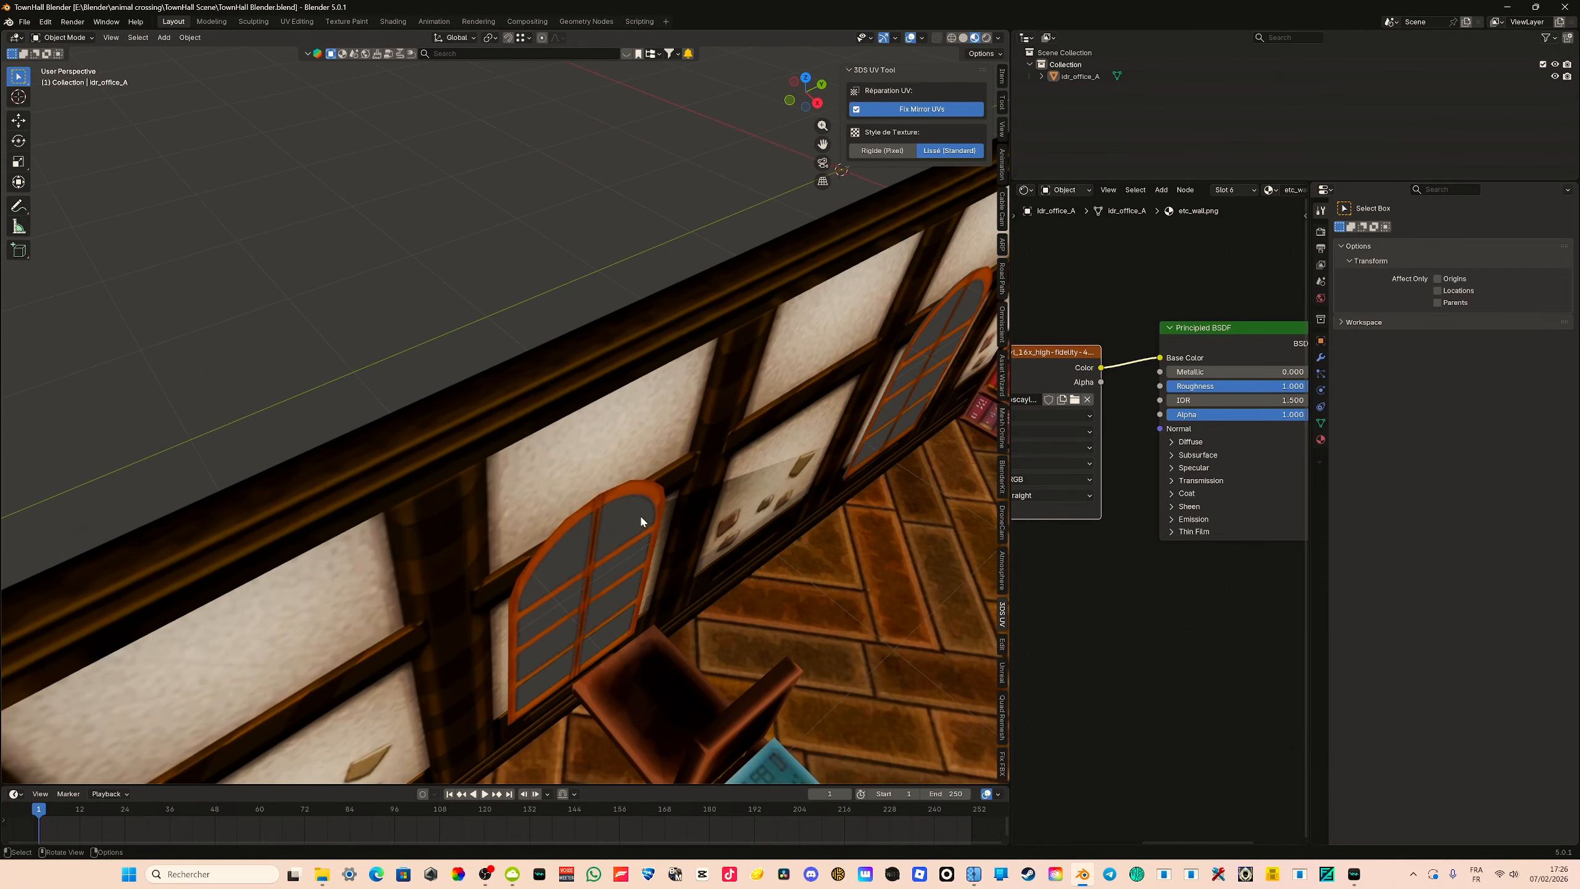
pyautogui.moveTo(878, 599); pyautogui.dragTo(564, 383, button='middle')
pyautogui.press('Tab')
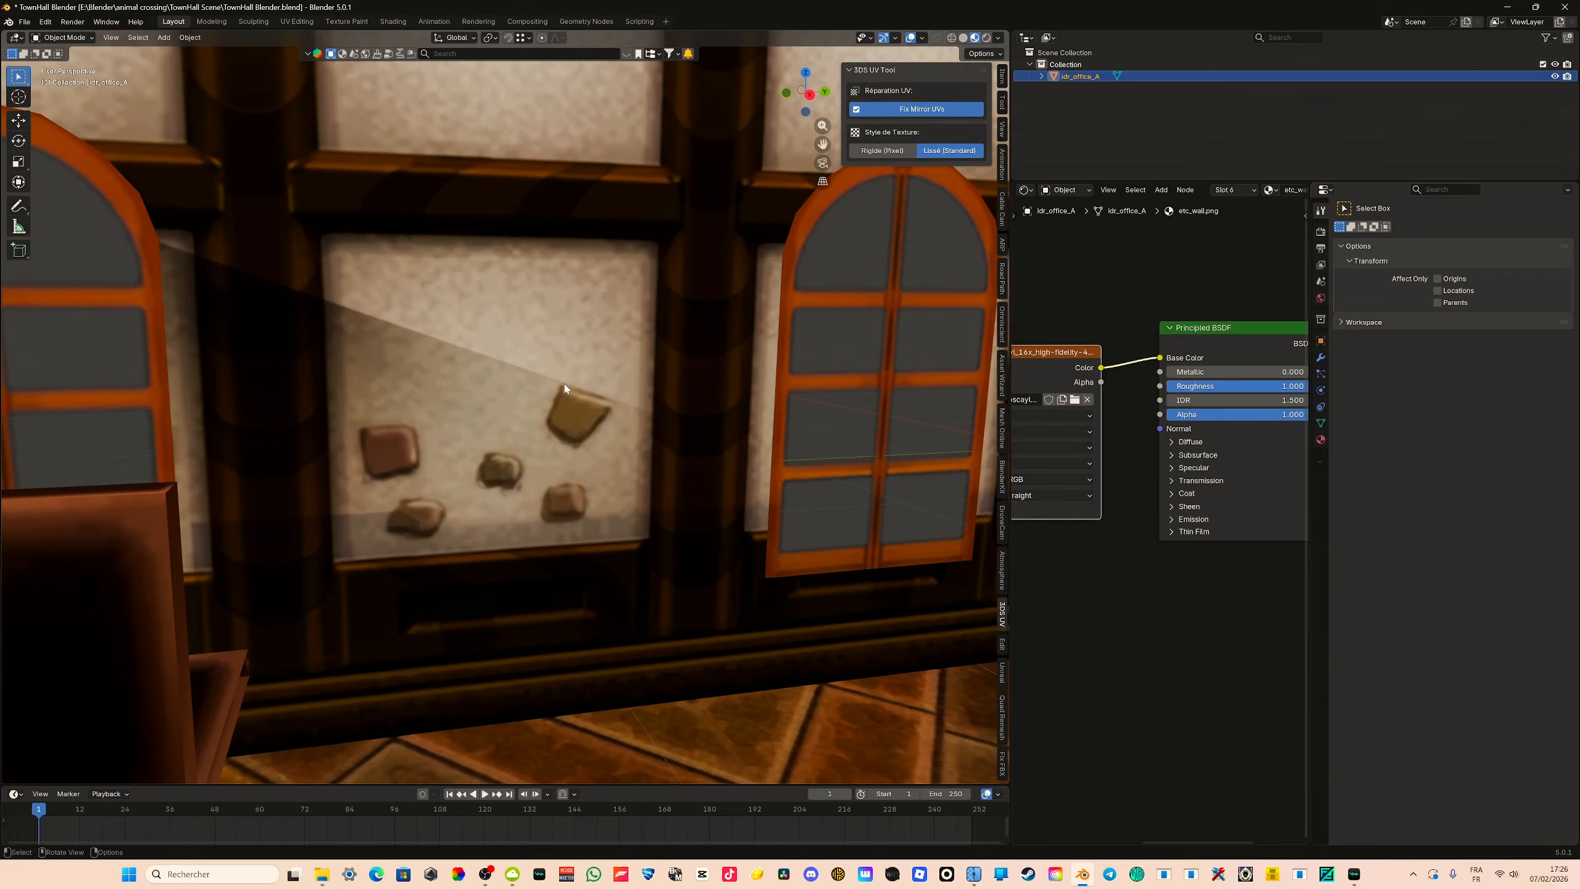
pyautogui.scroll(2, 562, 374)
pyautogui.scroll(-3, 561, 374)
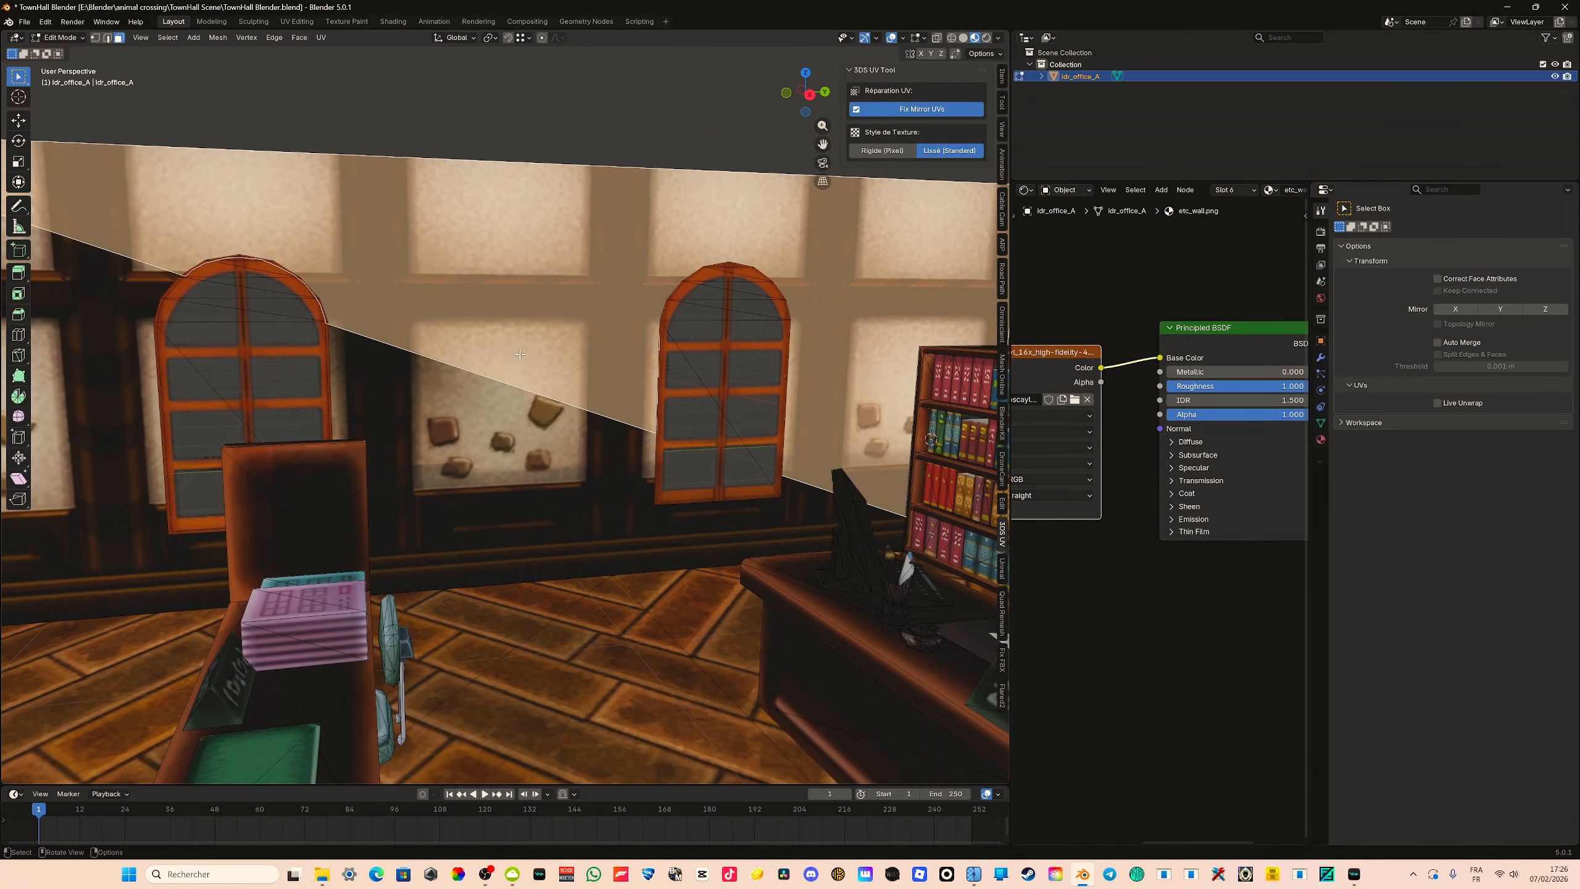
pyautogui.moveTo(473, 373); pyautogui.dragTo(523, 318, button='middle')
pyautogui.press('Tab')
pyautogui.press('Tab')
pyautogui.press('Tab')
pyautogui.moveTo(743, 411); pyautogui.dragTo(501, 389, button='middle')
pyautogui.press('Tab')
pyautogui.moveTo(889, 403); pyautogui.dragTo(284, 309, button='middle')
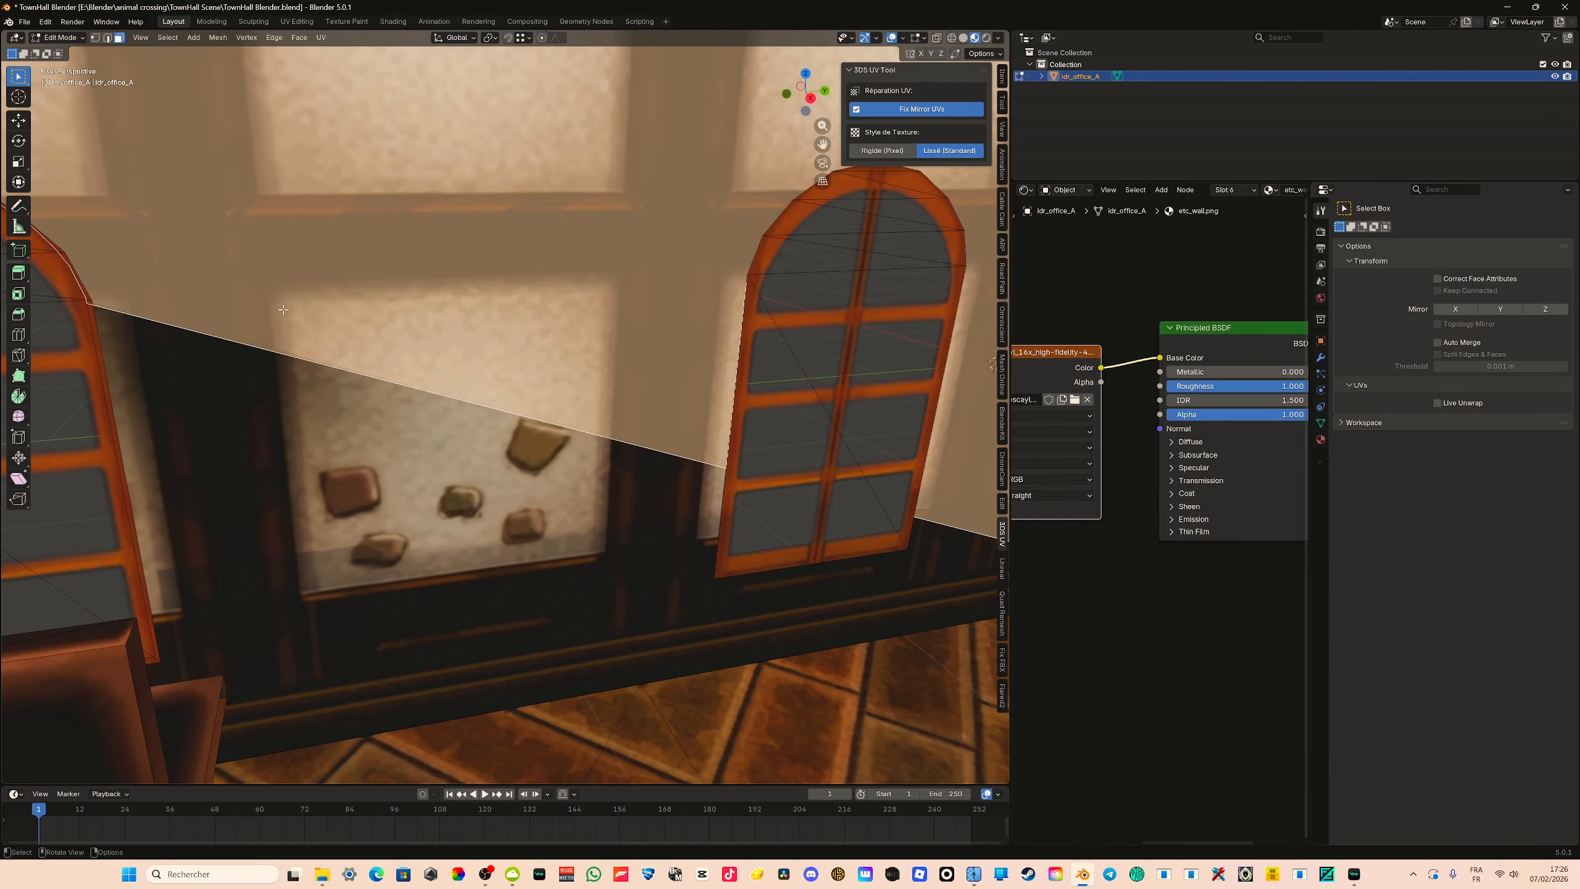
pyautogui.press('Tab')
pyautogui.scroll(-5, 741, 507)
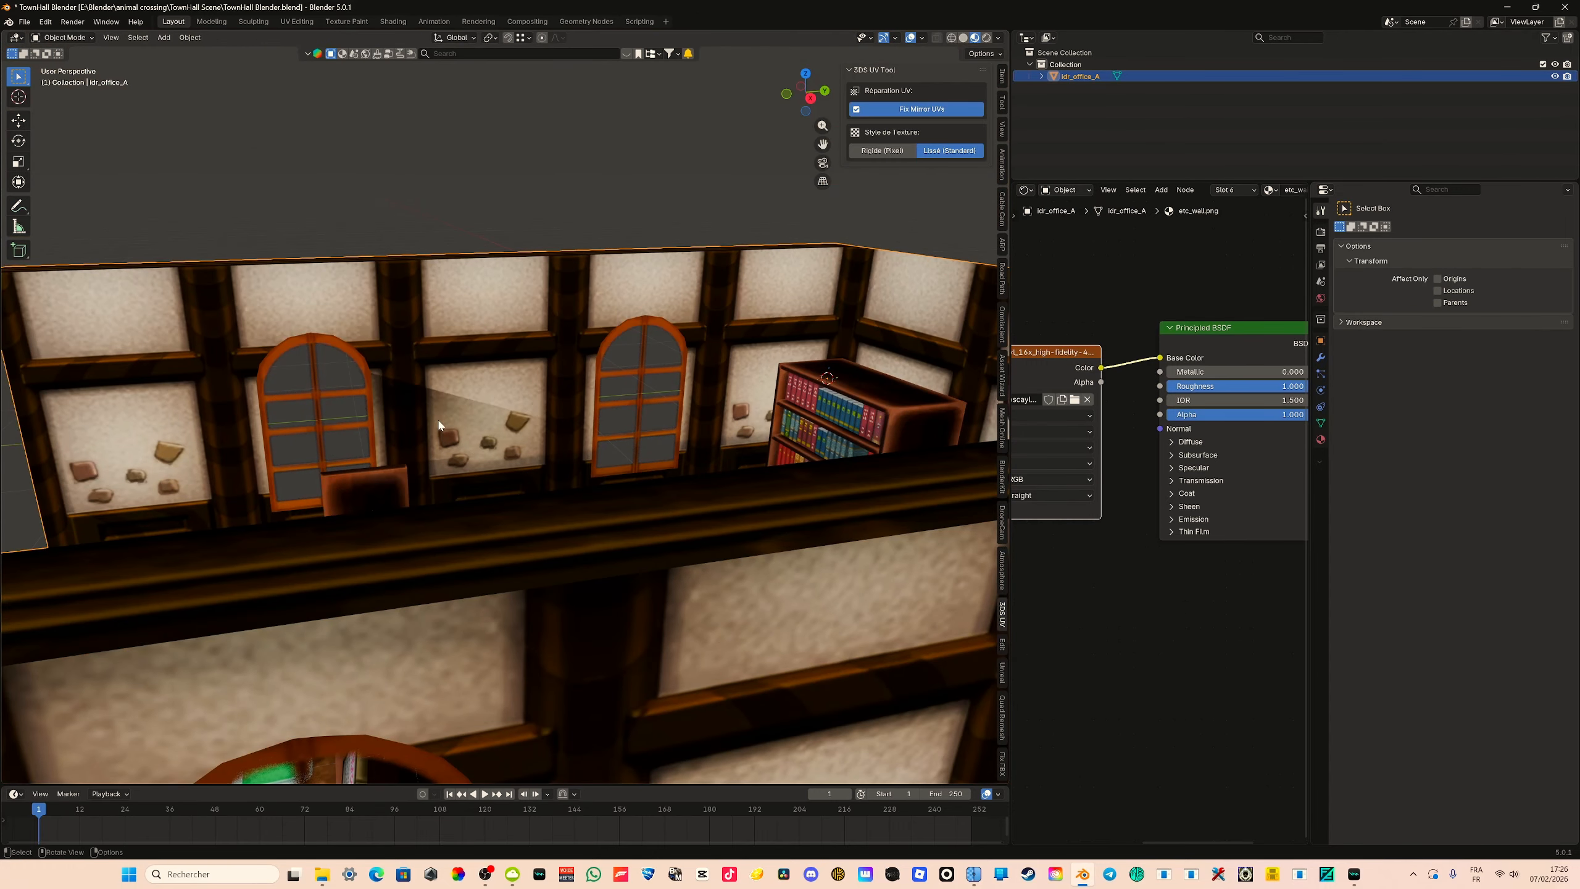
pyautogui.scroll(5, 520, 454)
pyautogui.scroll(-6, 457, 418)
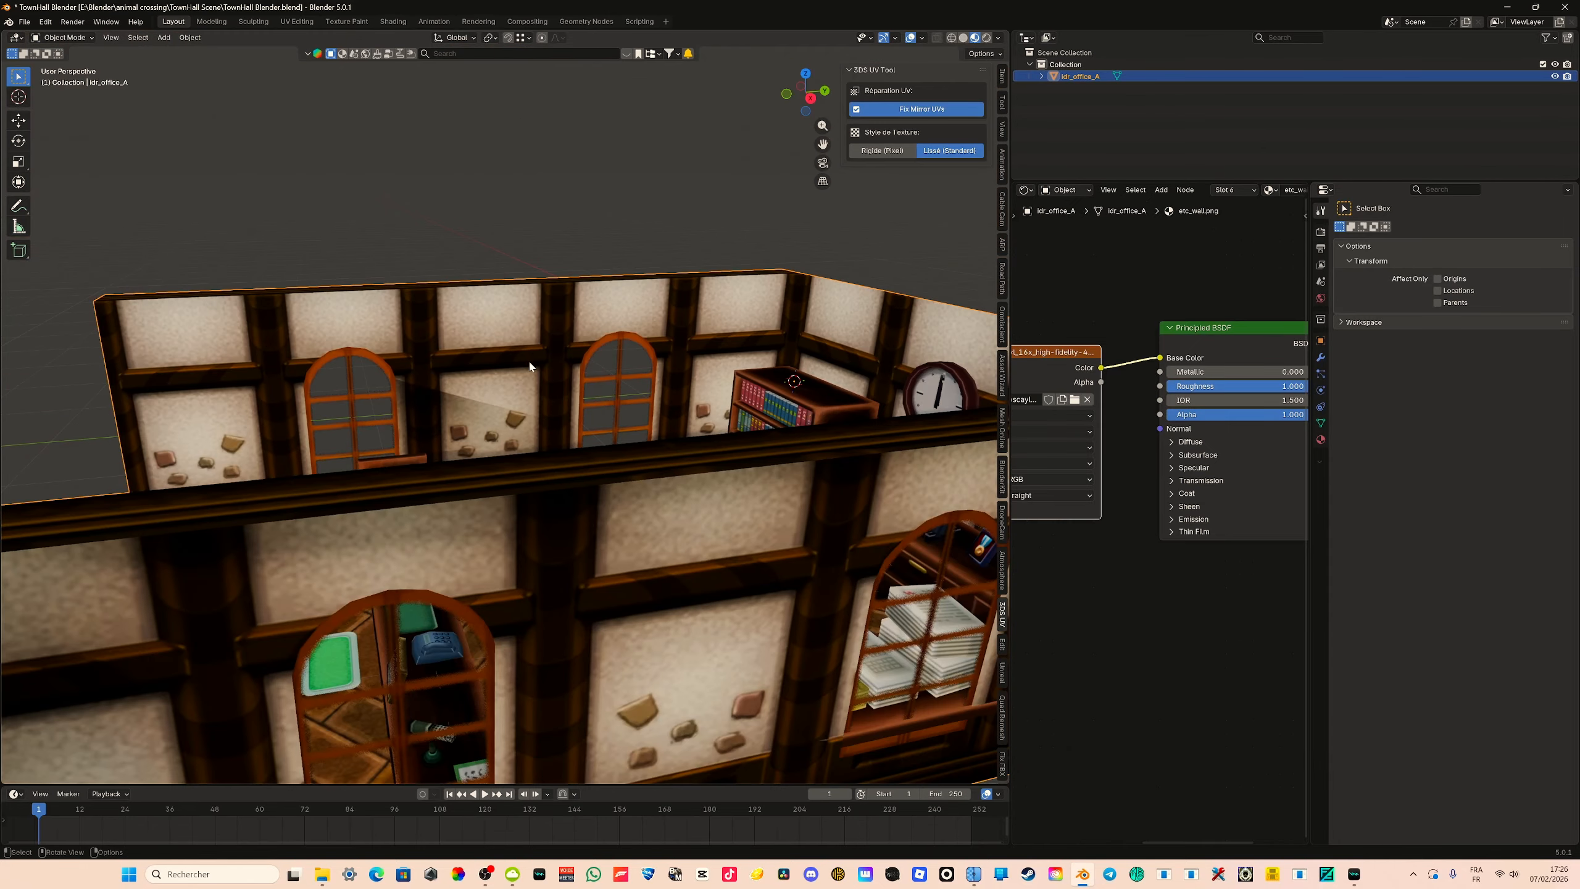
pyautogui.hotkey('ctrl', 's')
pyautogui.moveTo(529, 364); pyautogui.dragTo(585, 393, button='middle')
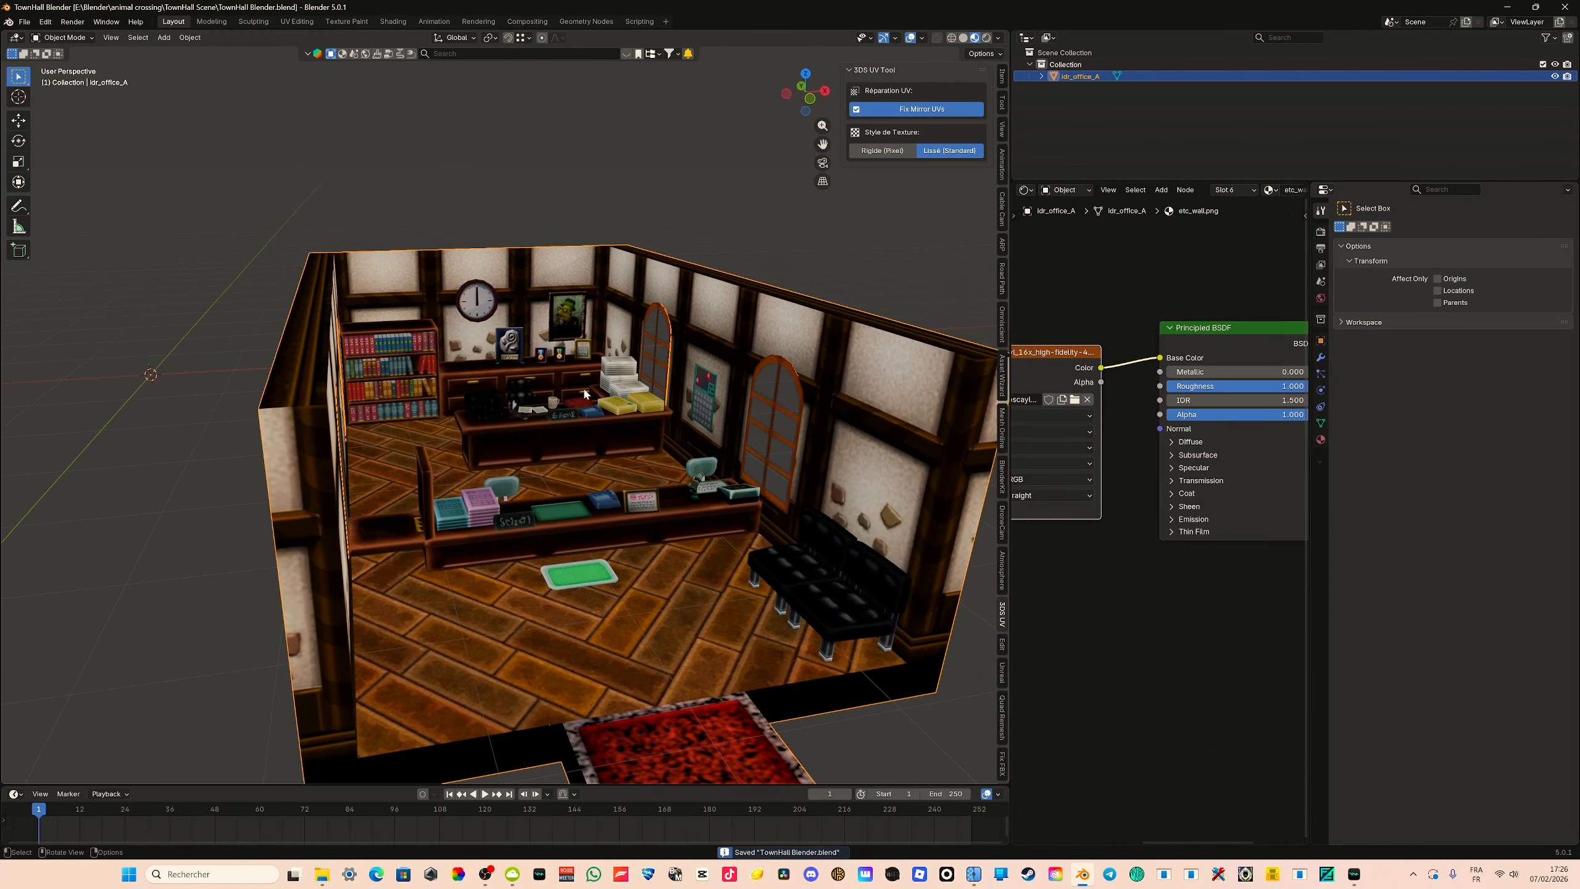
# Replace the Shader Editor and the area beside it with a single Properties editor and widen the 3D viewport
pyautogui.rightClick(1305, 227)
pyautogui.click(1251, 258)
pyautogui.click(1025, 190)
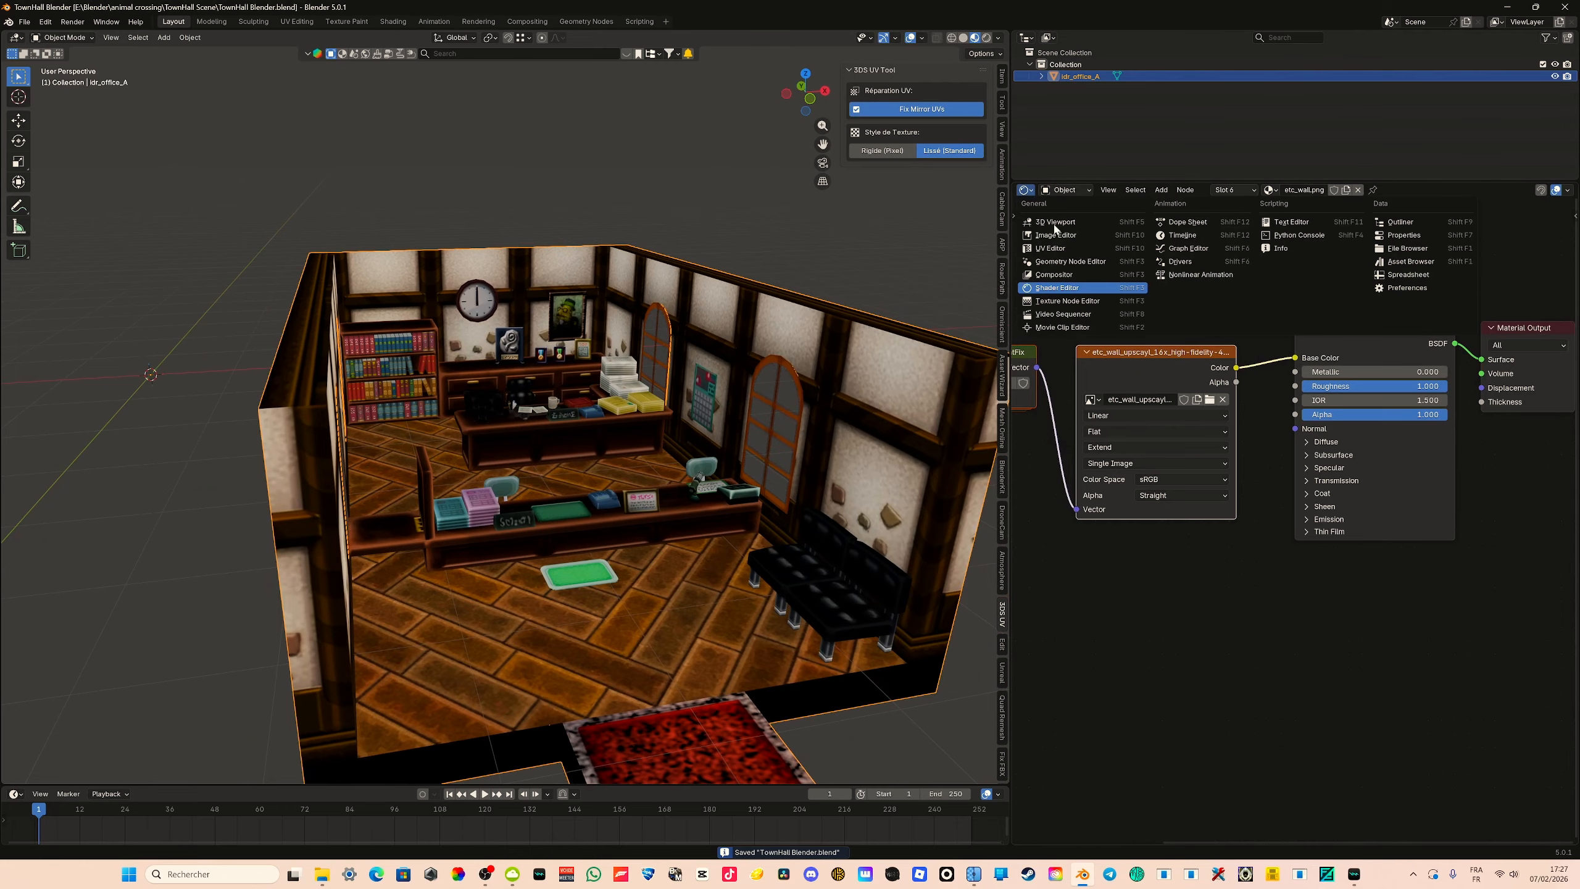
pyautogui.click(1422, 238)
pyautogui.moveTo(1010, 286); pyautogui.dragTo(1129, 288)
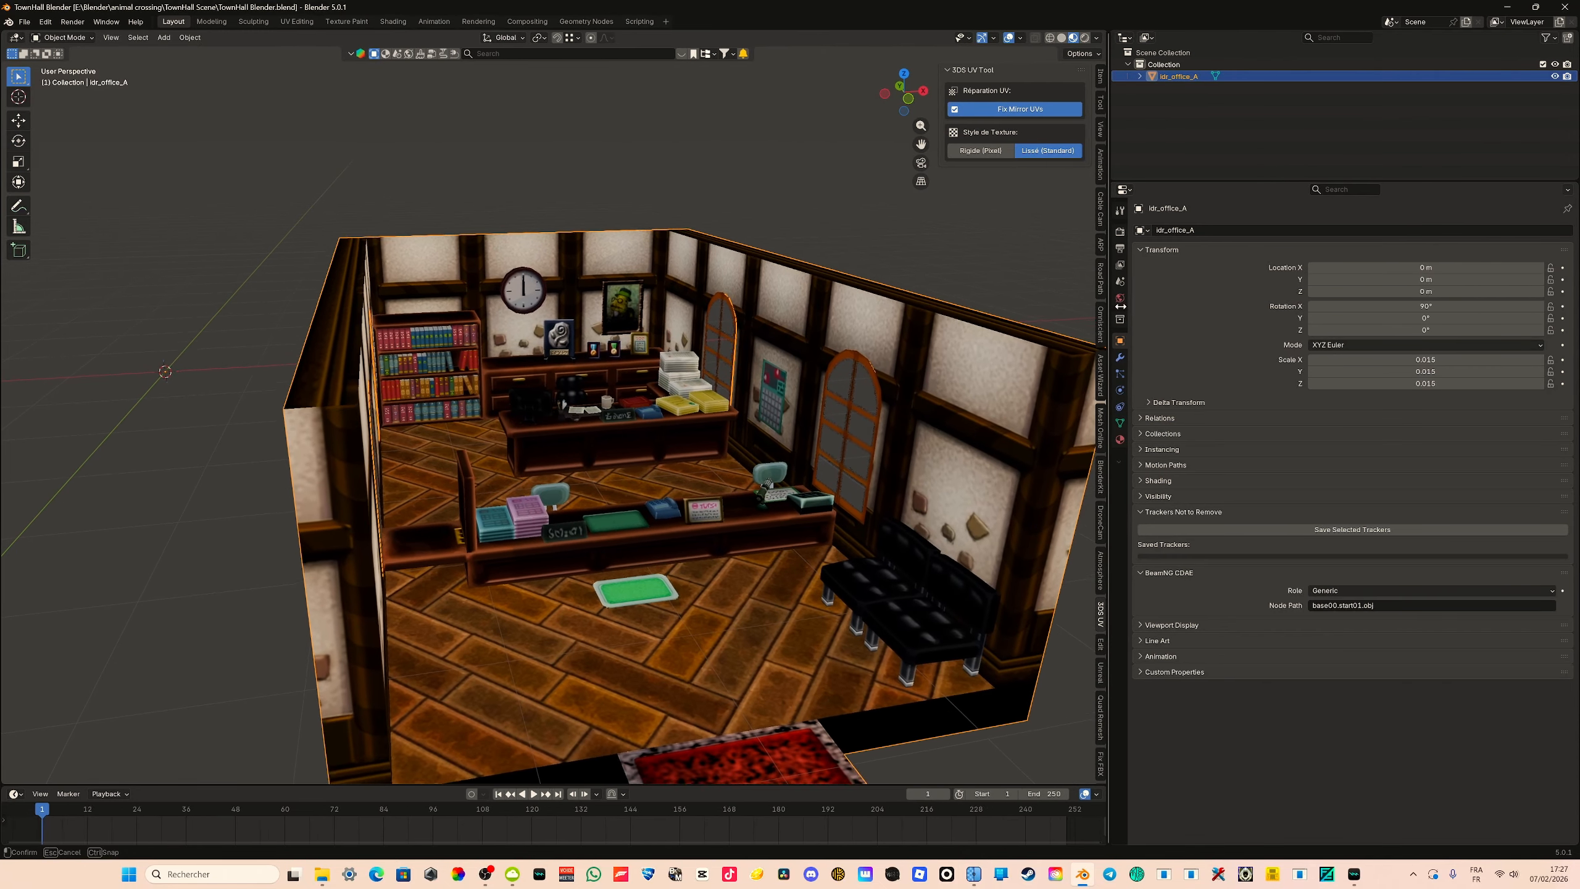
# Try a Weighted Normal modifier on the office mesh, check the wall shading between the windows, and remove the modifier
pyautogui.click(1134, 358)
pyautogui.click(1223, 230)
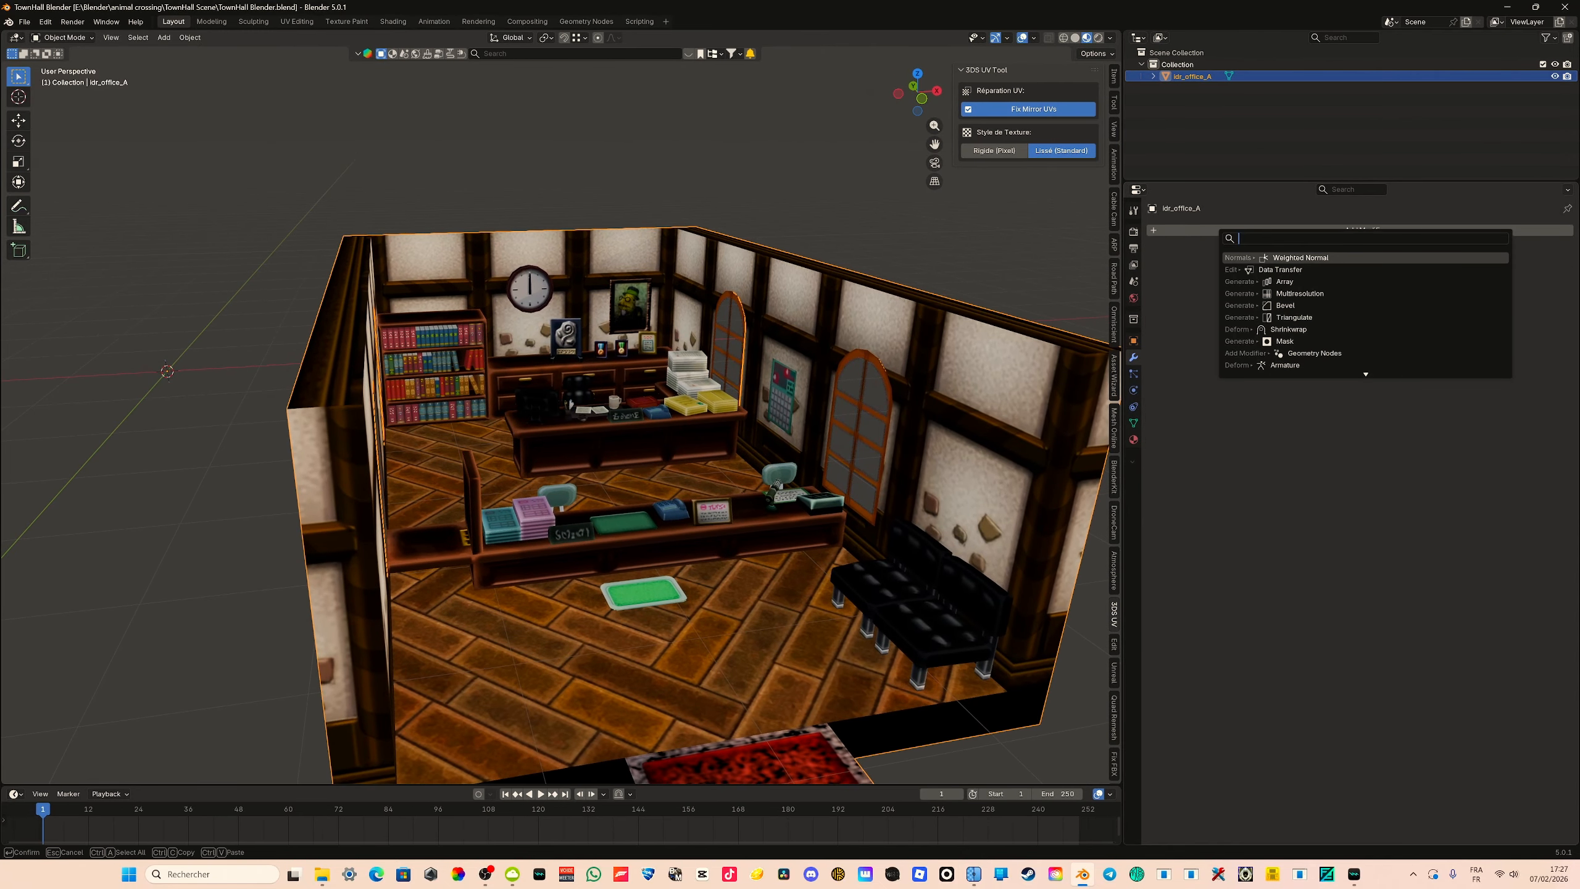
pyautogui.click(1269, 257)
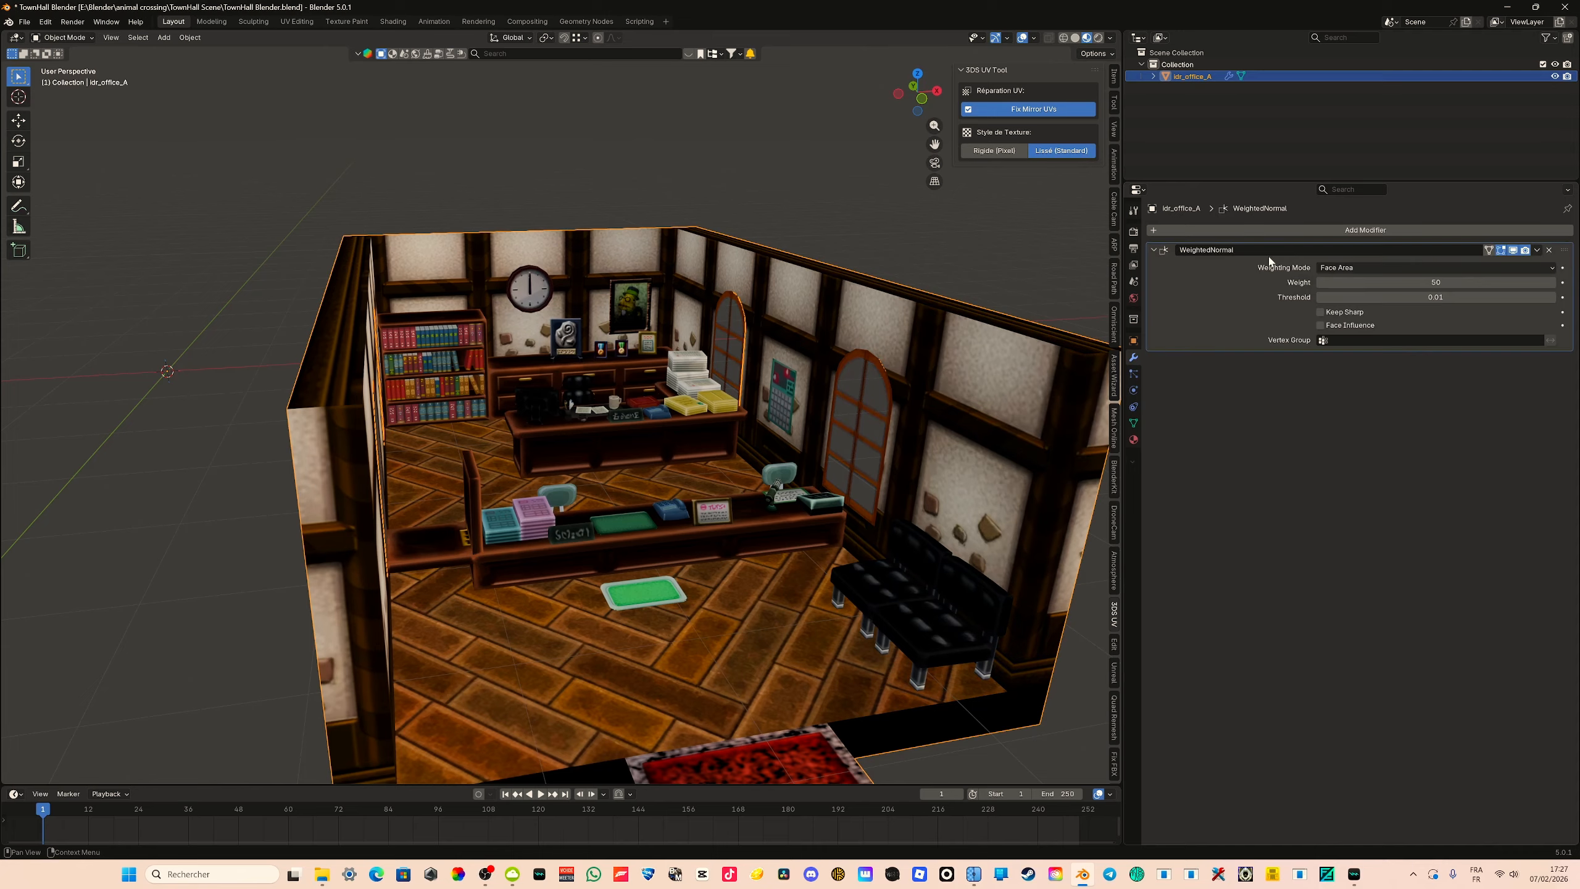
pyautogui.moveTo(670, 383); pyautogui.dragTo(571, 375, button='middle')
pyautogui.scroll(3, 572, 377)
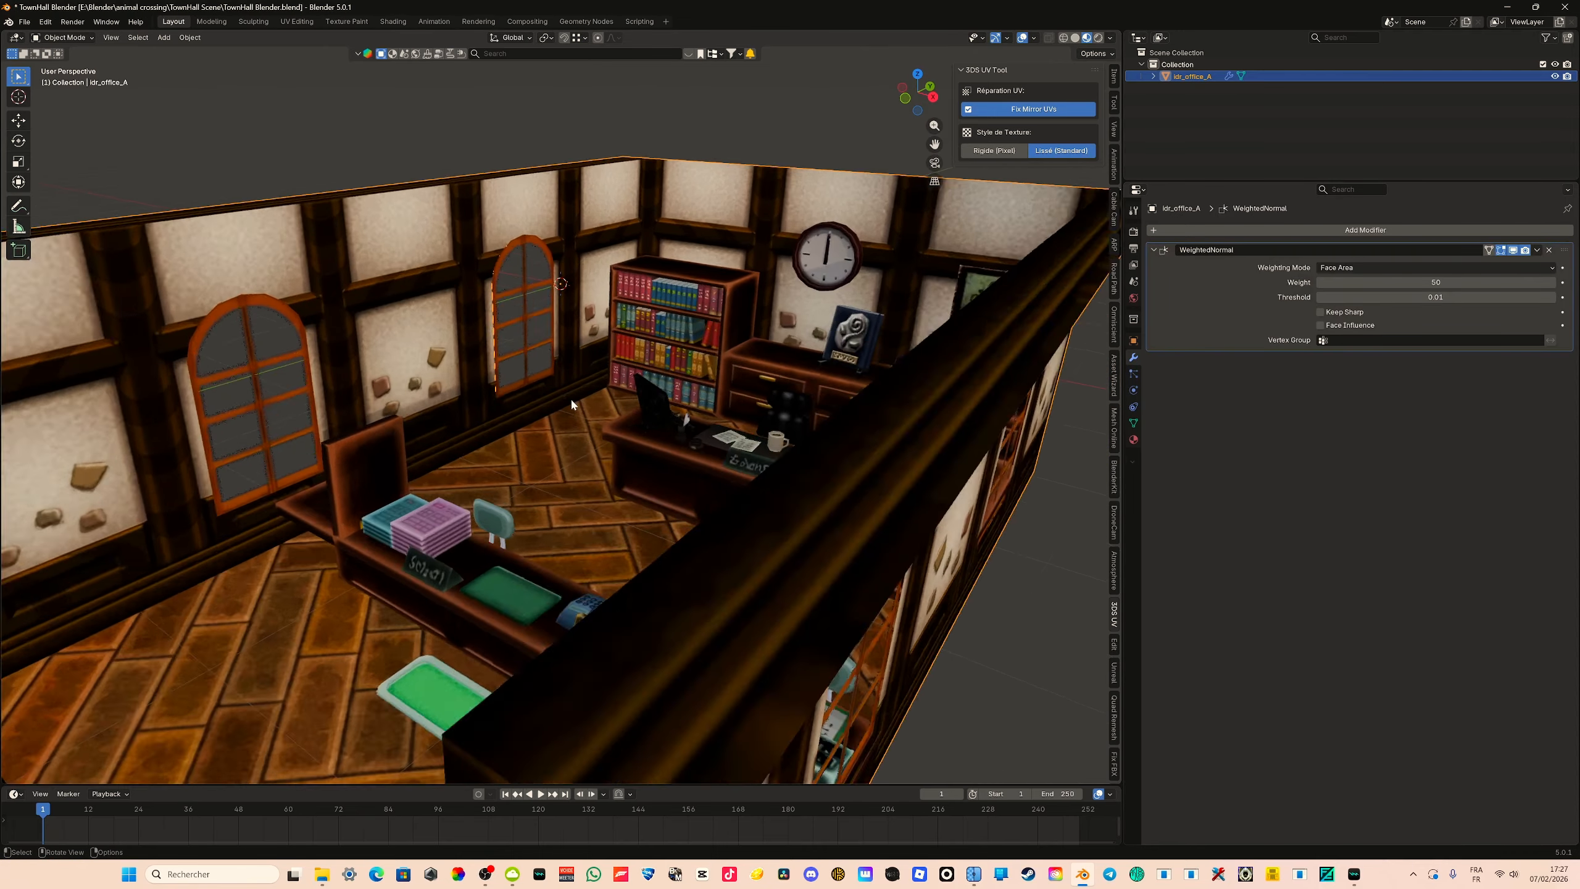
pyautogui.scroll(3, 570, 398)
pyautogui.click(1549, 250)
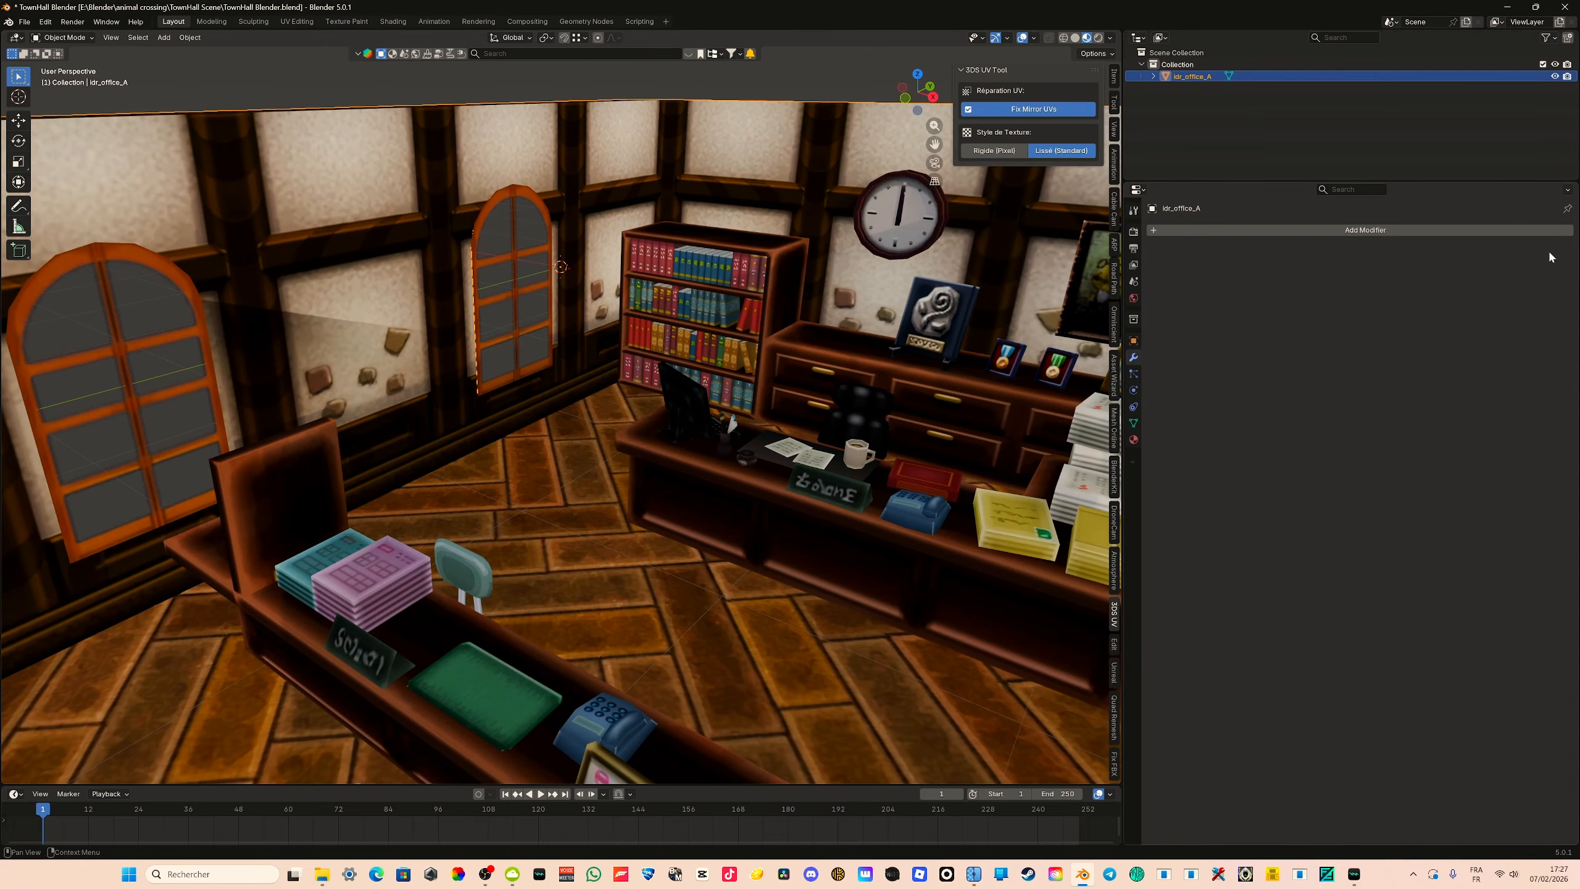
# Restore the removed Weighted Normal modifier on the office mesh, enable Keep Sharp, and save the file
pyautogui.hotkey('ctrl', 'z')
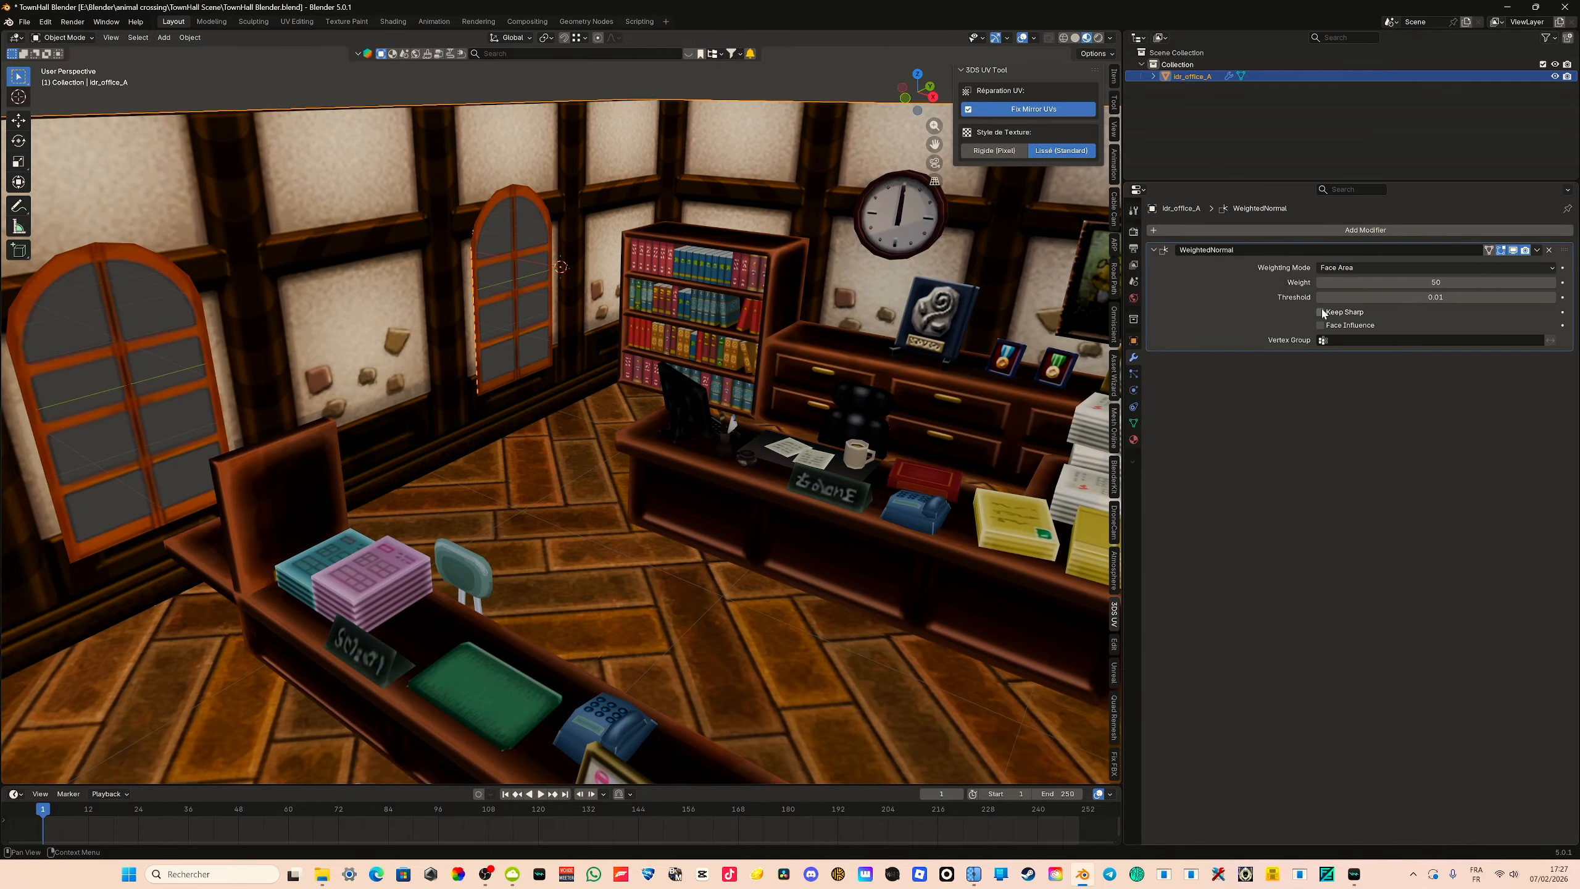
pyautogui.click(1322, 312)
pyautogui.scroll(-5, 815, 316)
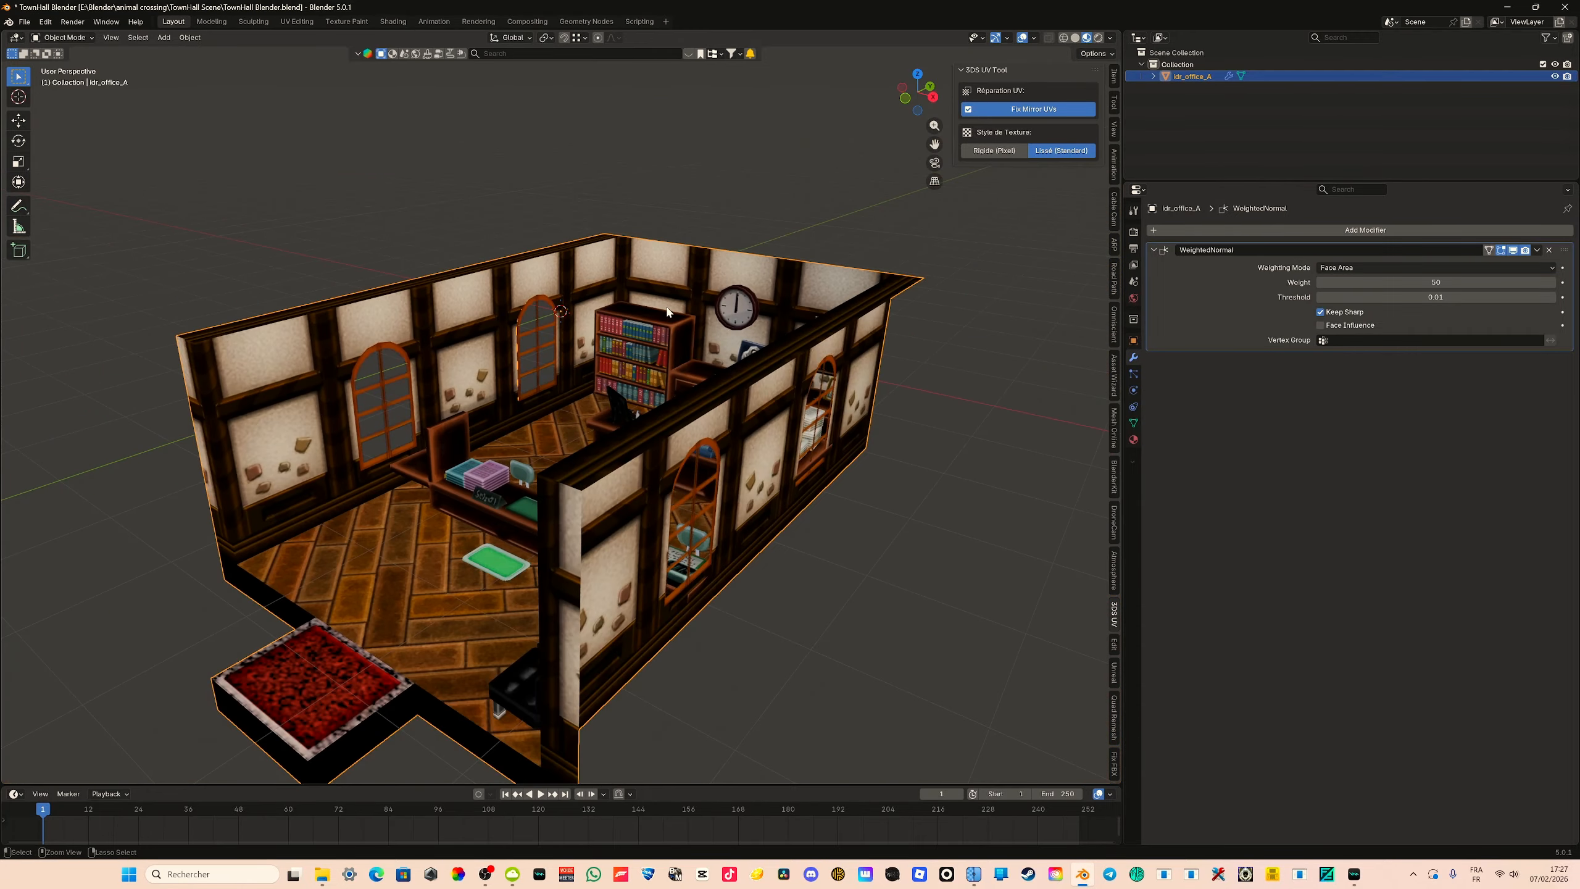
pyautogui.hotkey('ctrl', 's')
# Deselect the office mesh, inspect the shading of the interior walls and furniture, and save the file
pyautogui.moveTo(815, 317); pyautogui.dragTo(712, 352, button='middle')
pyautogui.scroll(5, 753, 329)
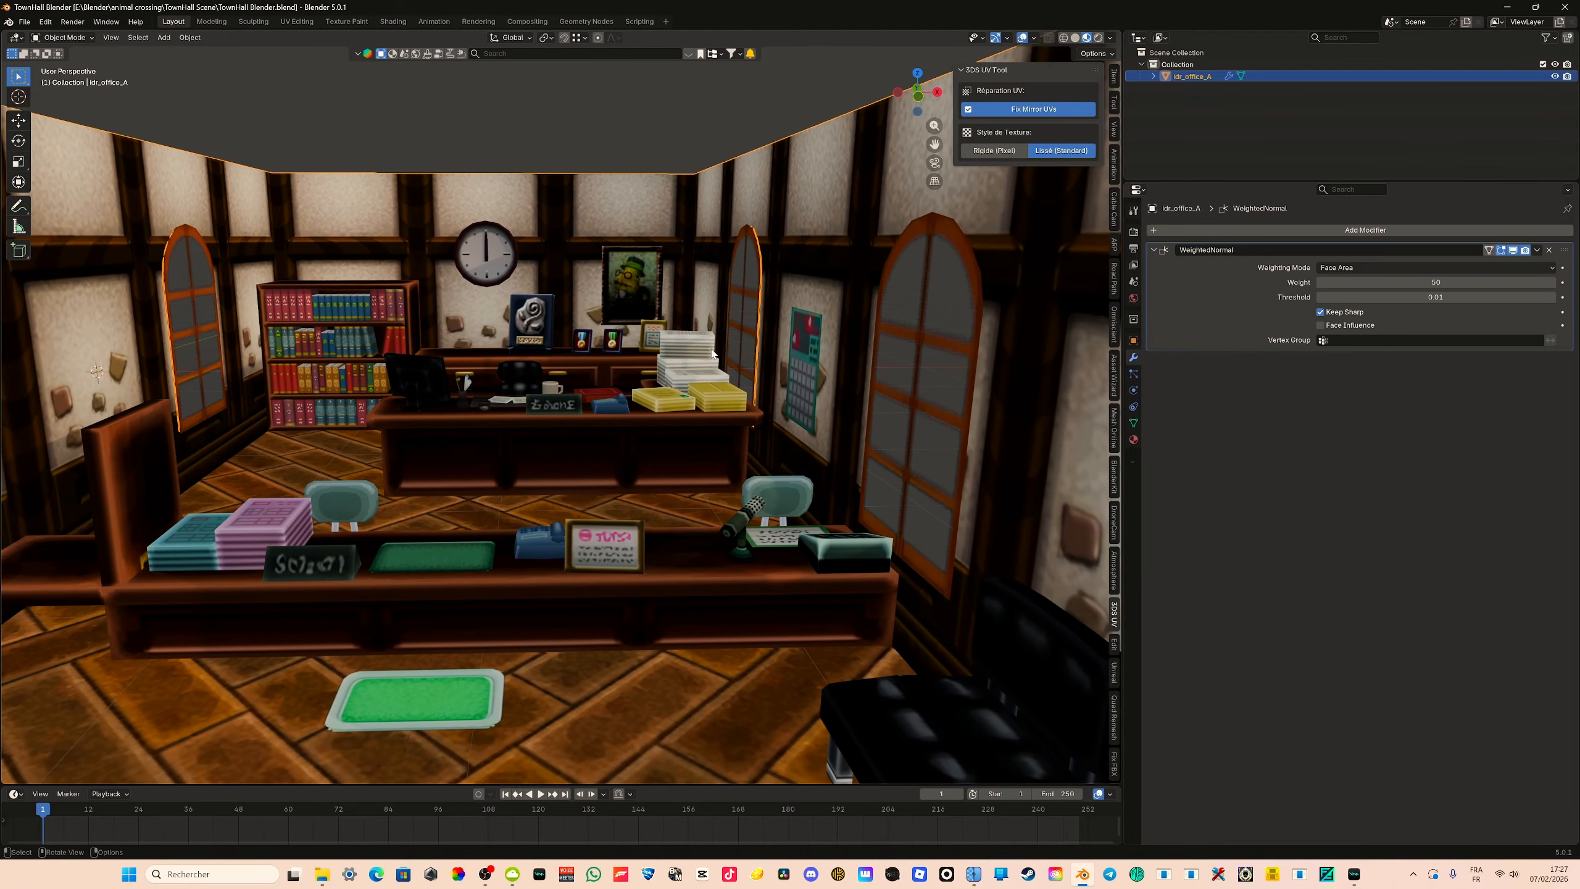
pyautogui.click(595, 115)
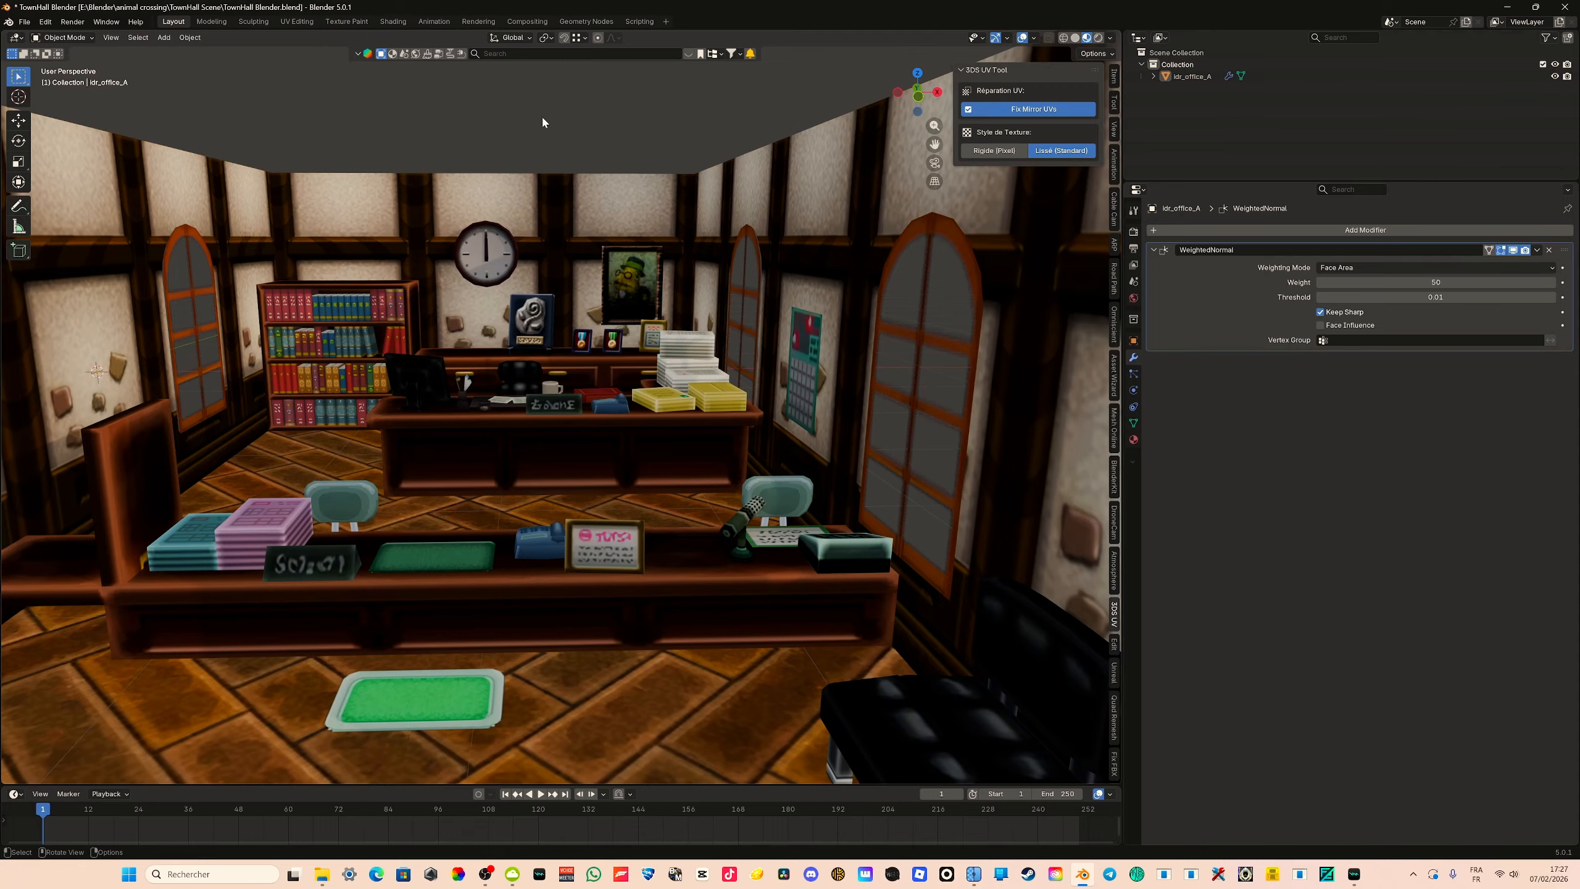
pyautogui.moveTo(539, 194); pyautogui.dragTo(725, 239, button='middle')
pyautogui.hotkey('ctrl', 's')
# Select the office mesh and examine the main desk with its computer from behind in Object and Edit Mode
pyautogui.scroll(5, 489, 427)
pyautogui.moveTo(489, 427); pyautogui.dragTo(756, 304, button='middle')
pyautogui.moveTo(722, 299); pyautogui.dragTo(735, 346, button='middle')
pyautogui.click(962, 363)
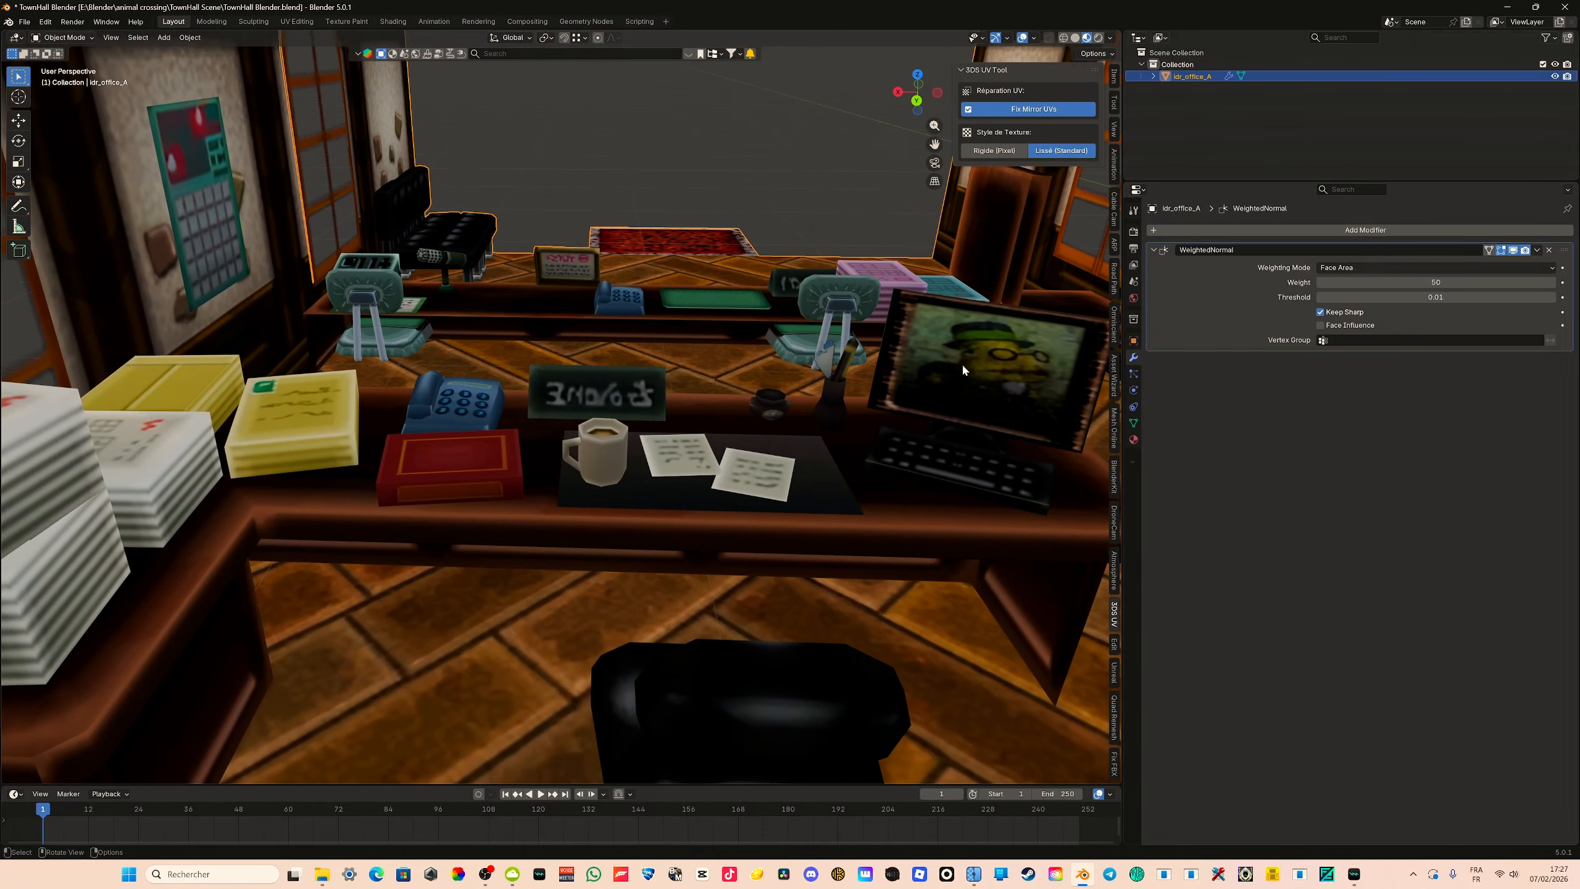
pyautogui.moveTo(962, 363); pyautogui.dragTo(765, 383, button='middle')
pyautogui.press('Tab')
pyautogui.click(788, 235)
pyautogui.press('Tab')
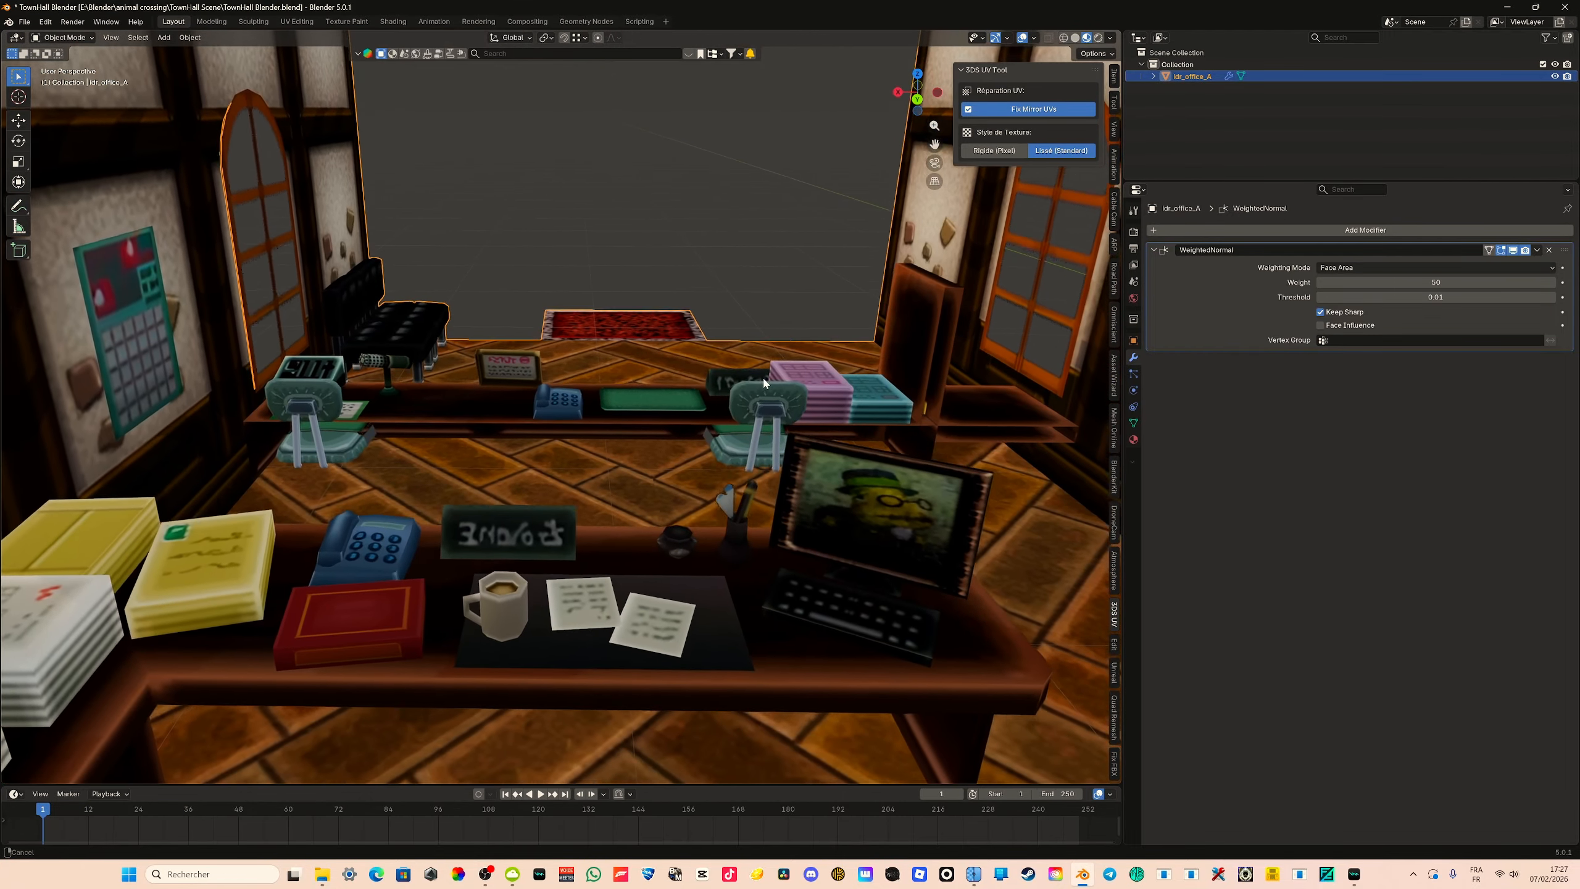